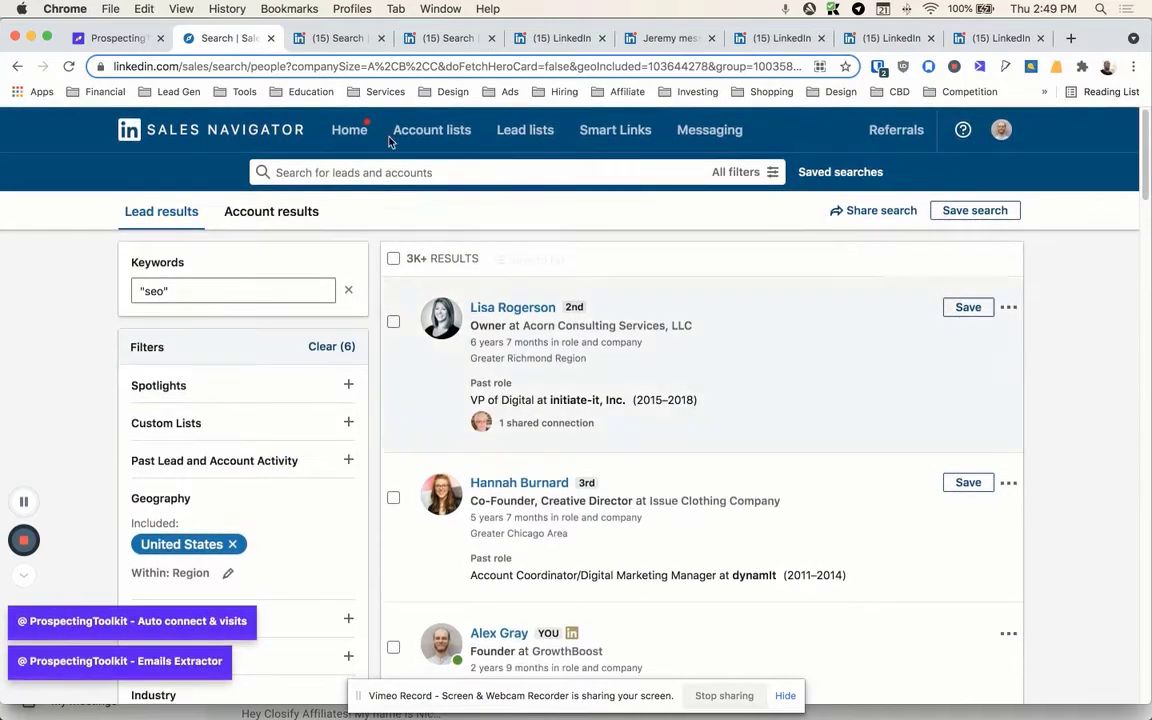
Step: Open the Sales Development Excellence | Virtual Conference event from the LinkedIn "sales team" event results in a separate tab
left_click(334, 38)
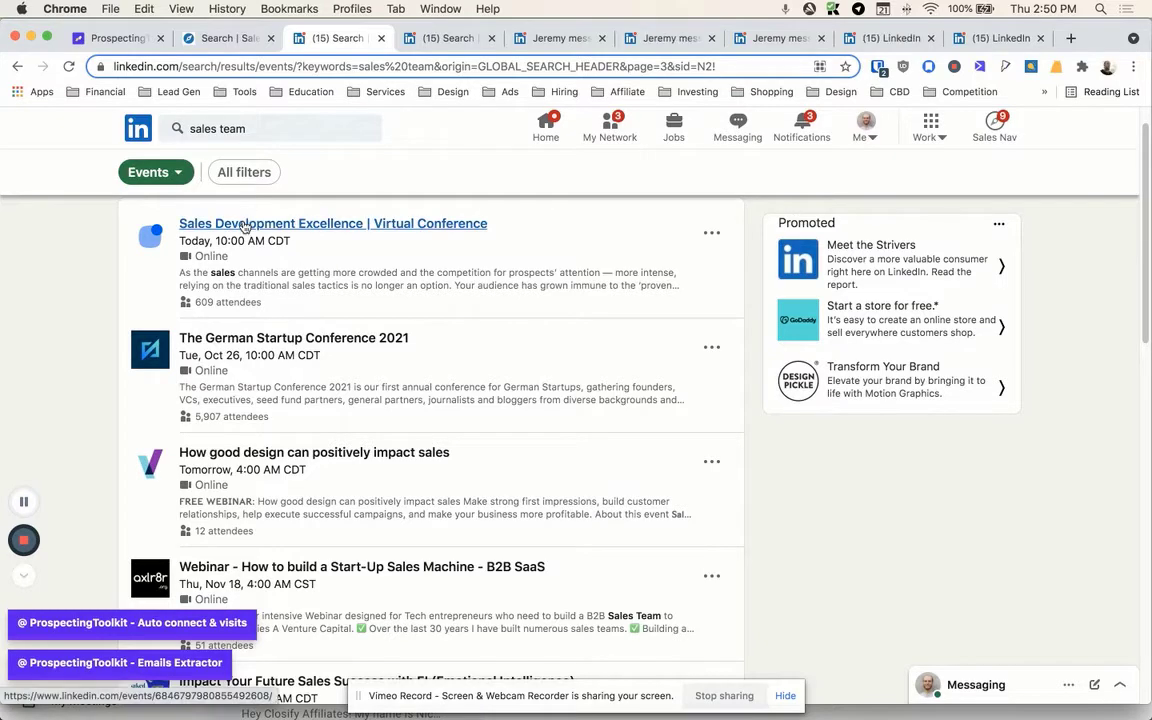
scroll(75, 250, "down", 5)
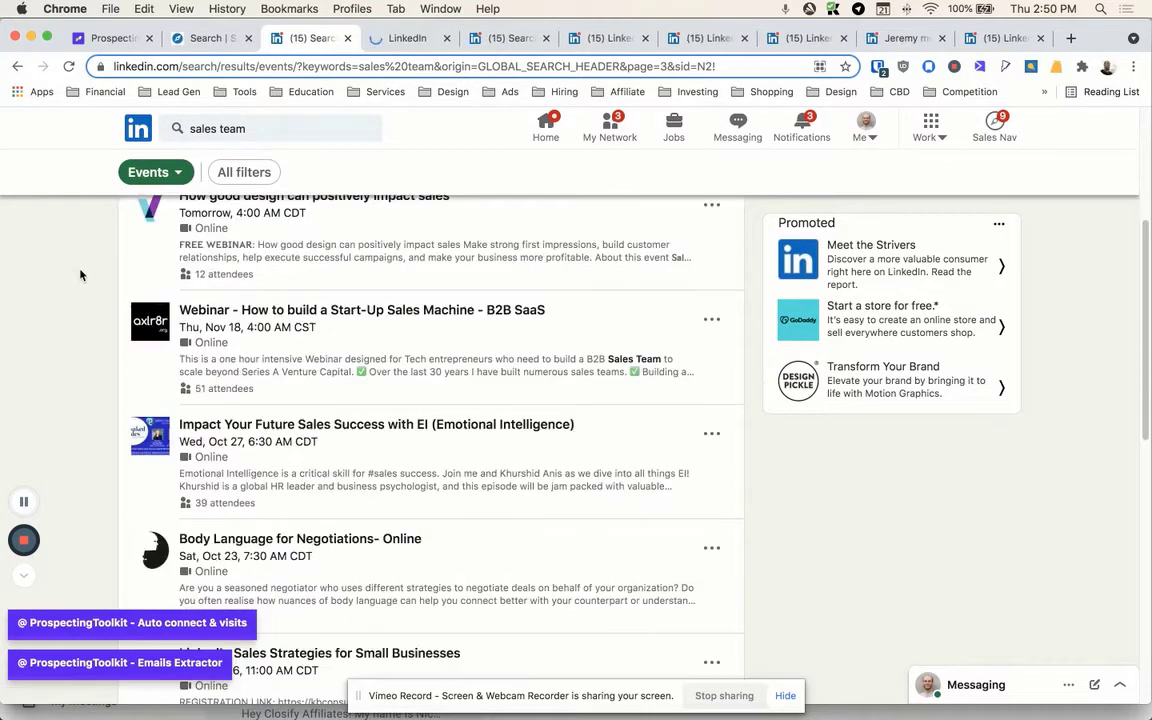
scroll(89, 309, "up", 5)
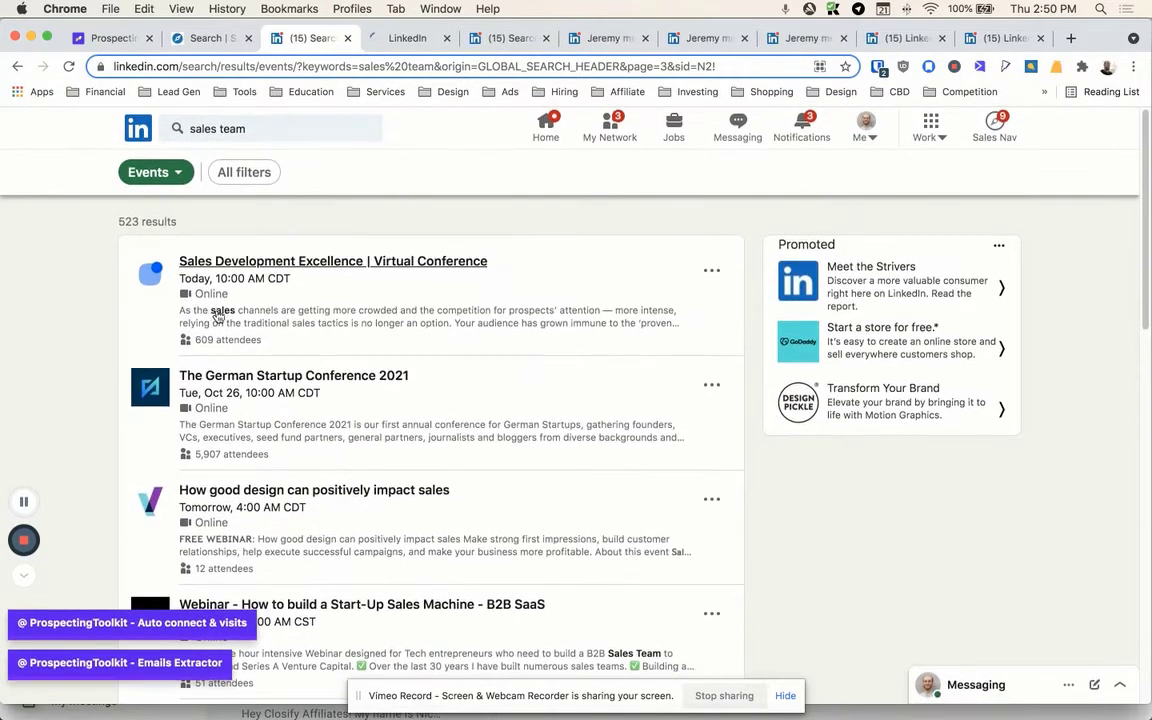
left_click(403, 39)
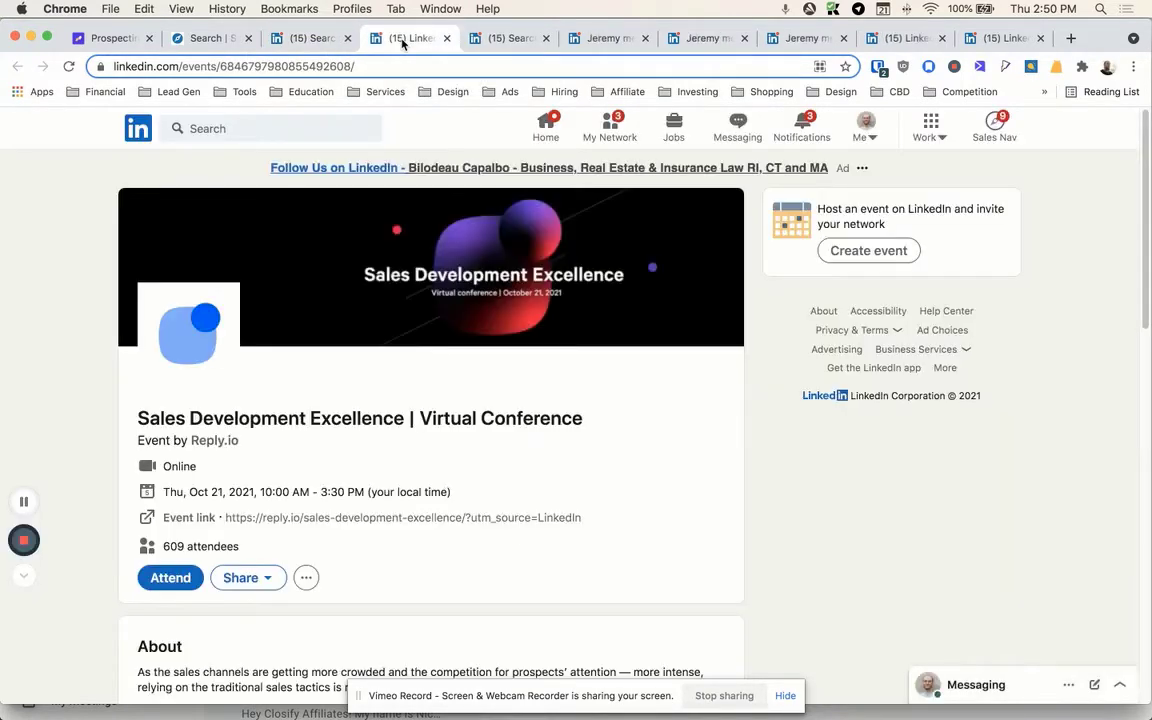
Step: Sign up to attend the Sales Development Excellence event and decline adding it to the calendar
scroll(180, 391, "down", 3)
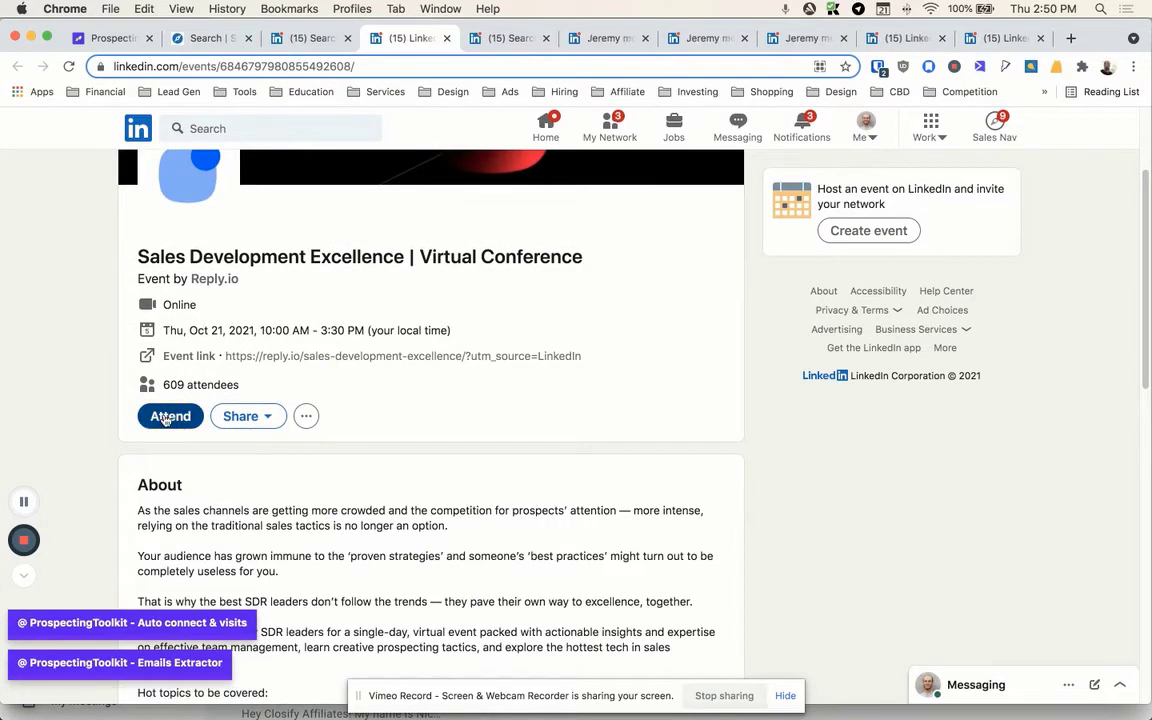
left_click(168, 416)
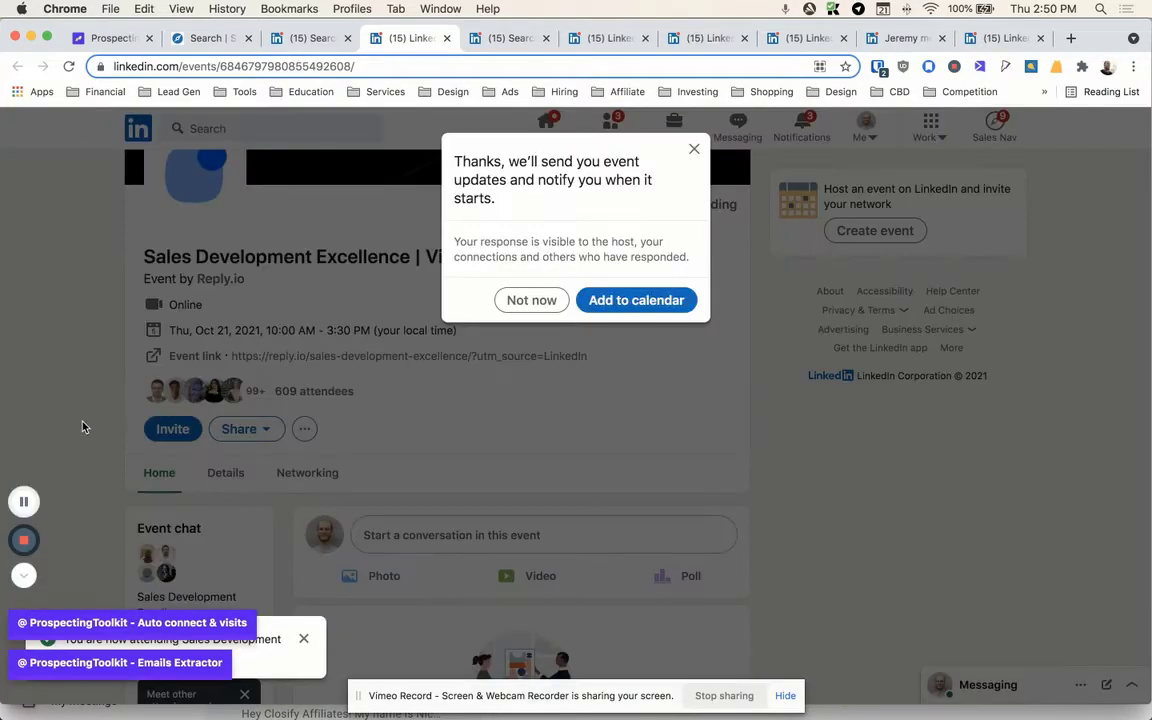
left_click(531, 300)
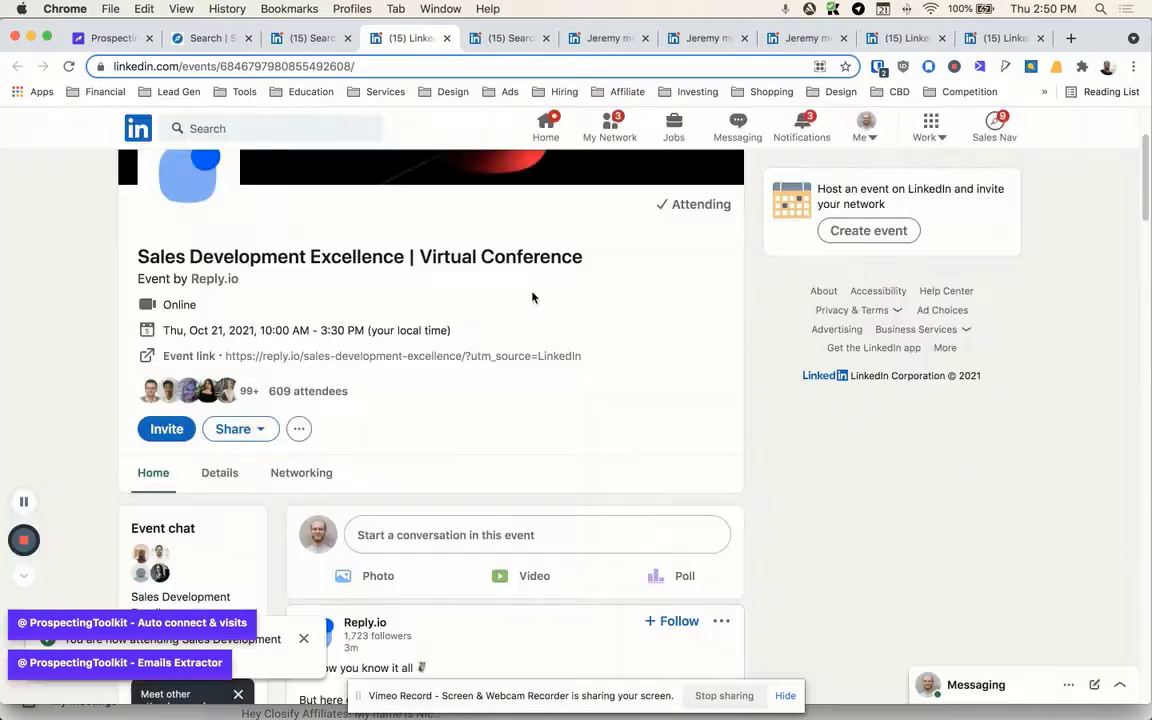
Step: Open the event's attendee list as LinkedIn people results and look through it
left_click(301, 395)
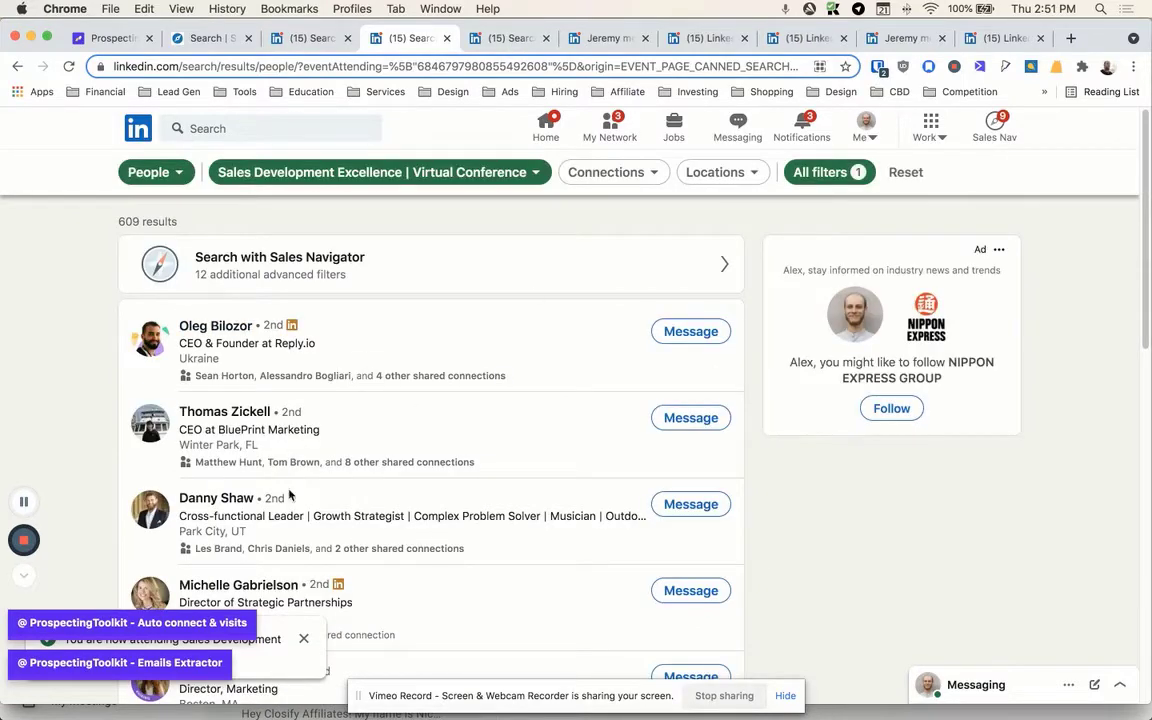
scroll(463, 391, "down", 7)
scroll(463, 391, "up", 7)
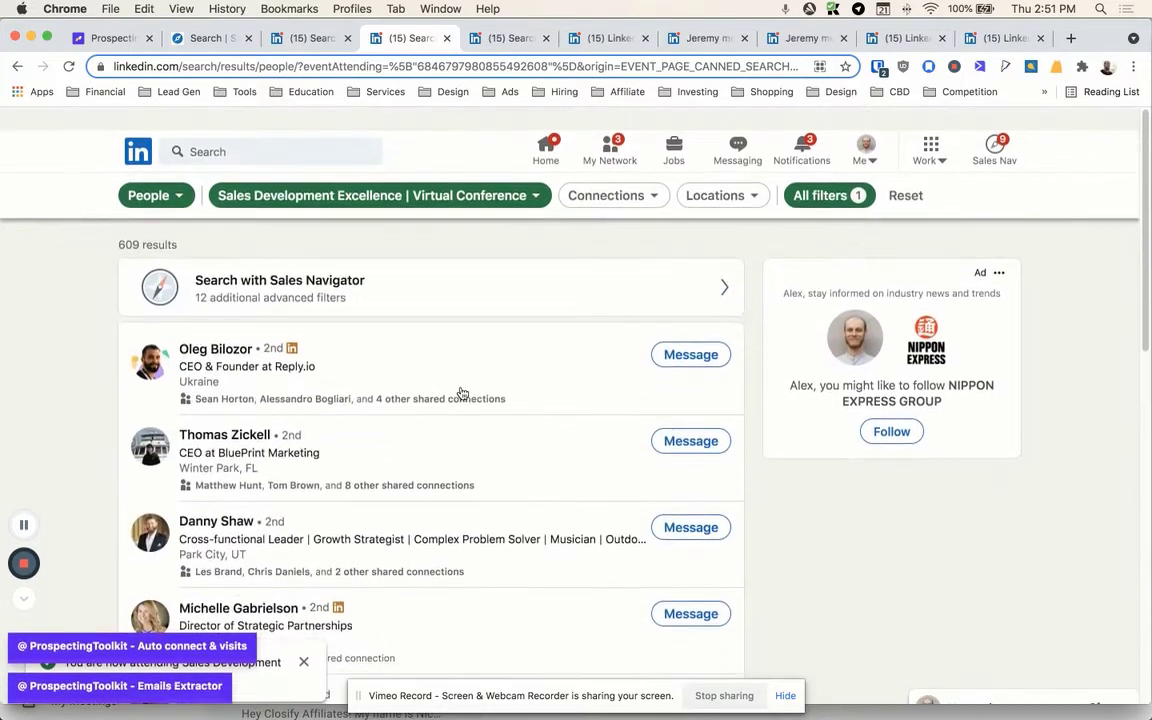
Step: Check the running sales team event extraction and the Closify prospect lists in ProspectingToolkit, comparing with the Sales Development Excellence attendee results
left_click(505, 38)
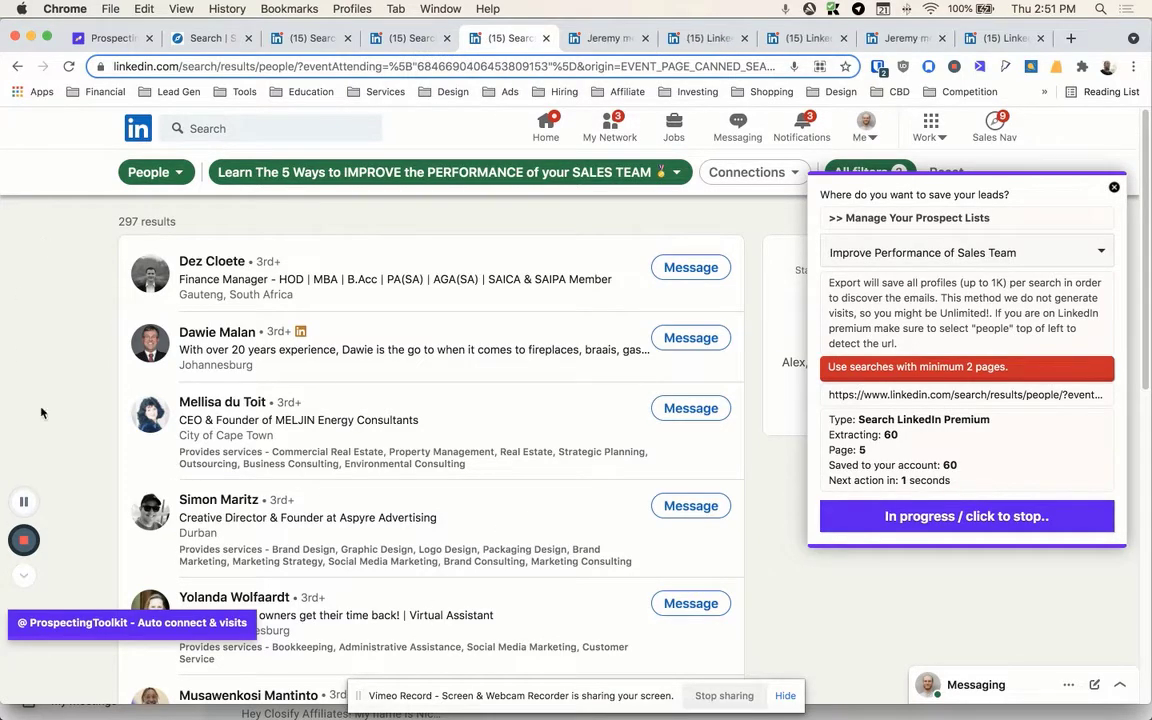
left_click(108, 38)
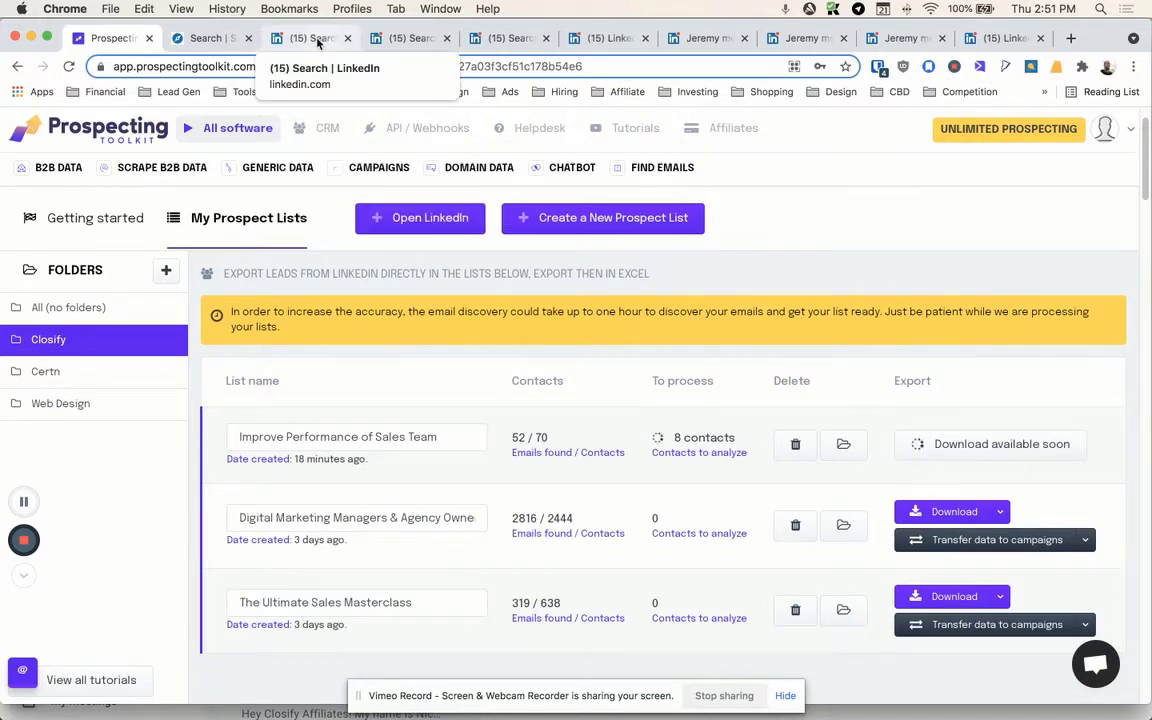
left_click(392, 39)
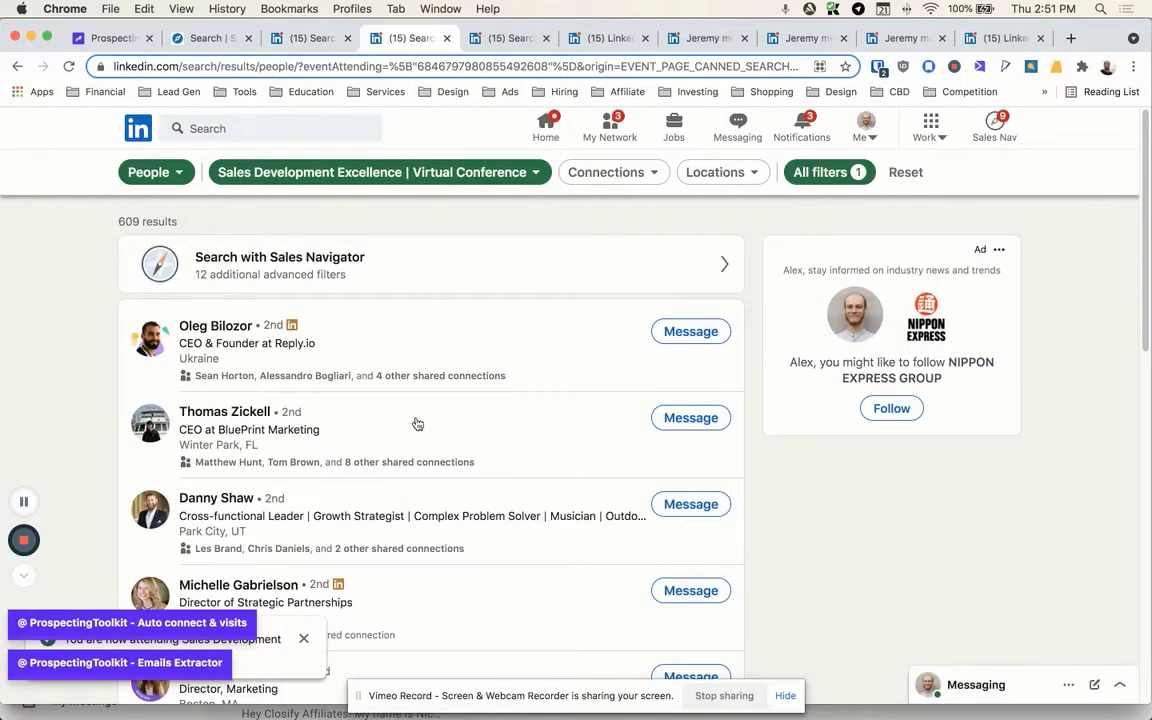
left_click(503, 46)
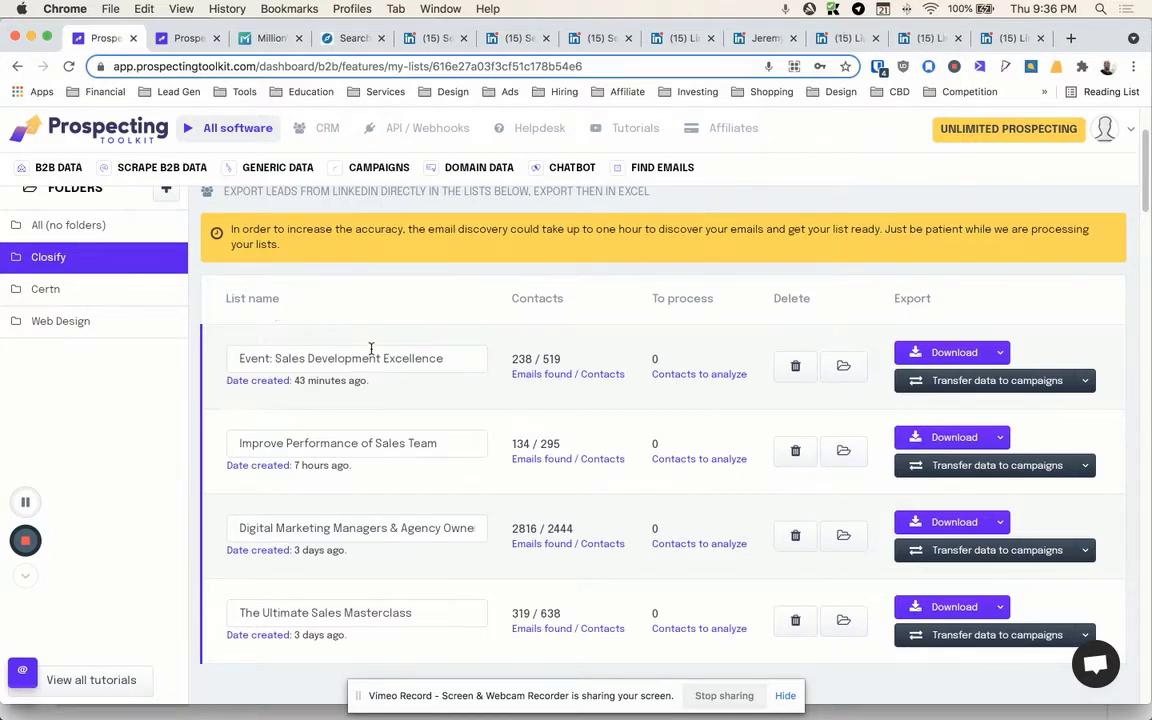
Step: Download The Ultimate Sales Masterclass prospect list in CSV format and dismiss the browser's download notice
left_click(975, 353)
scroll(890, 530, "down", 1)
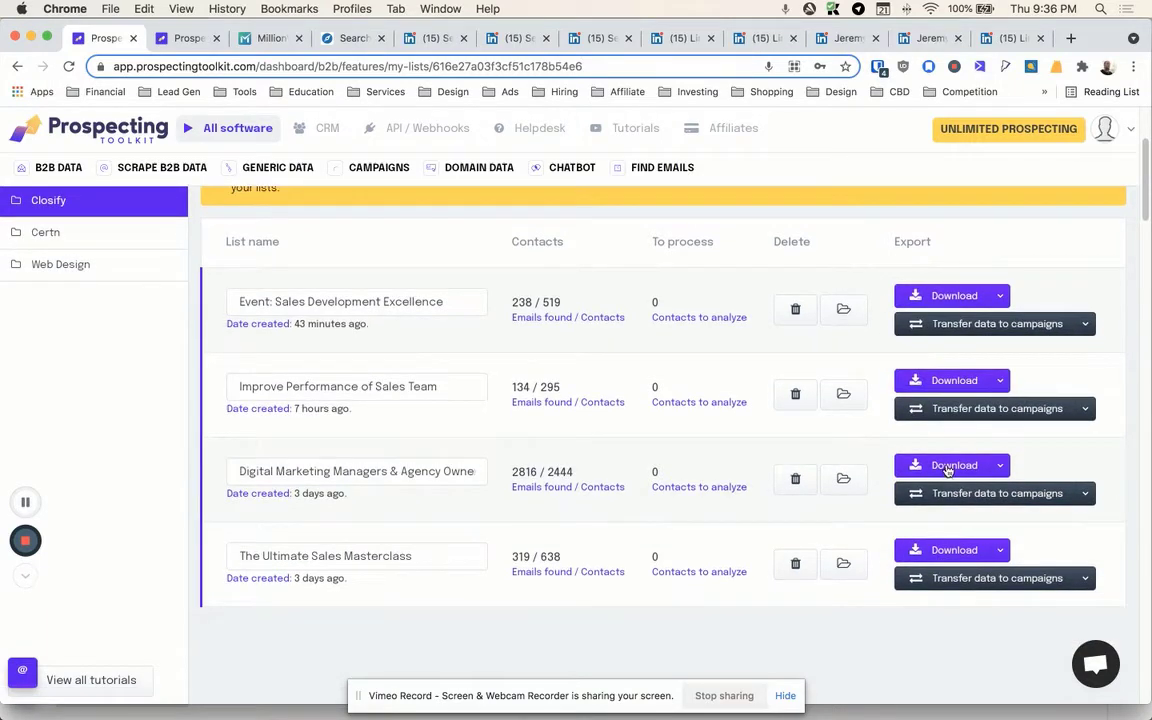
left_click(955, 549)
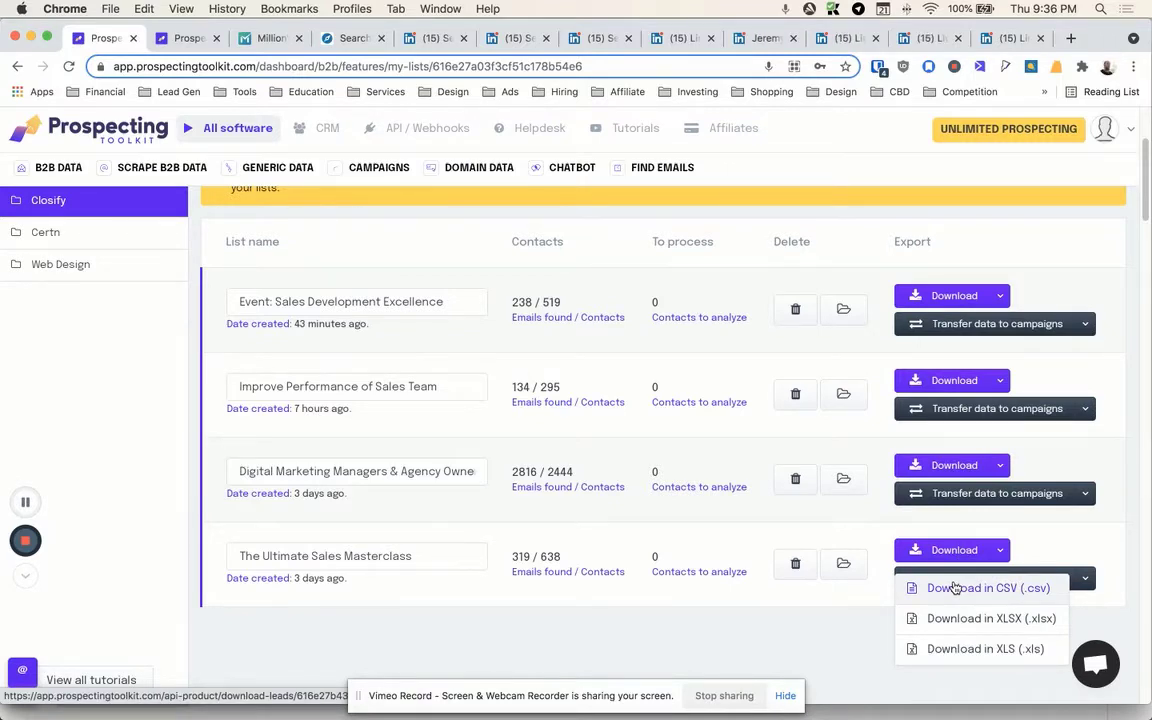
left_click(957, 588)
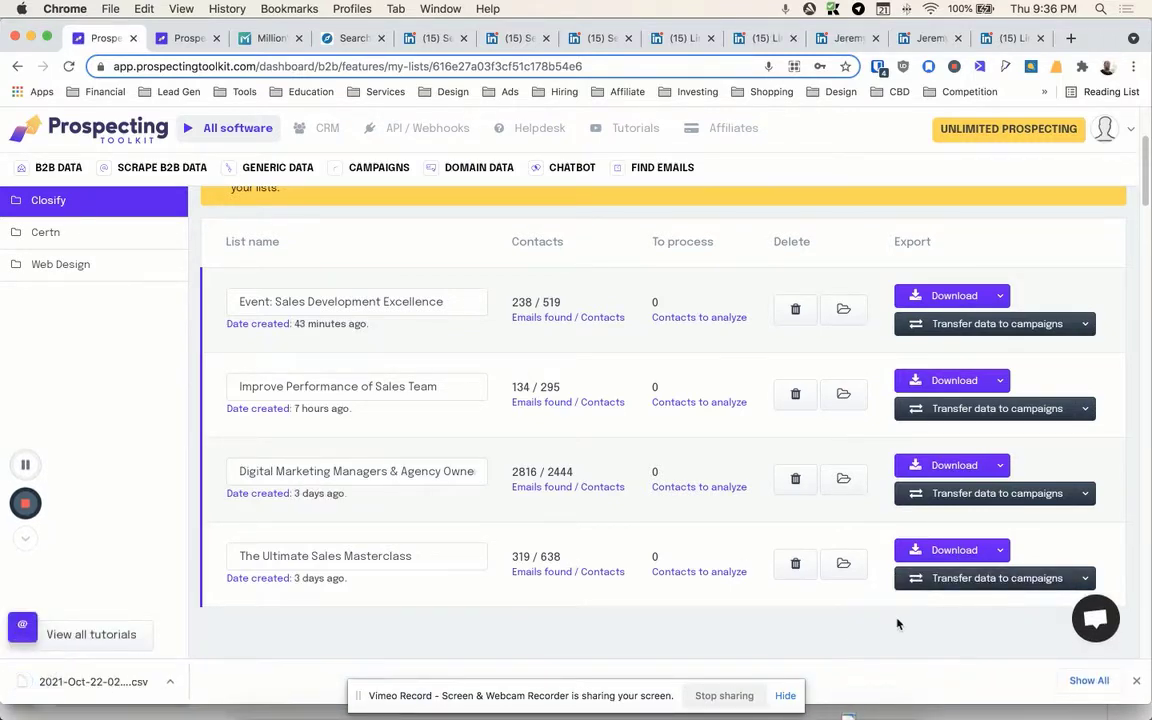
left_click(1136, 680)
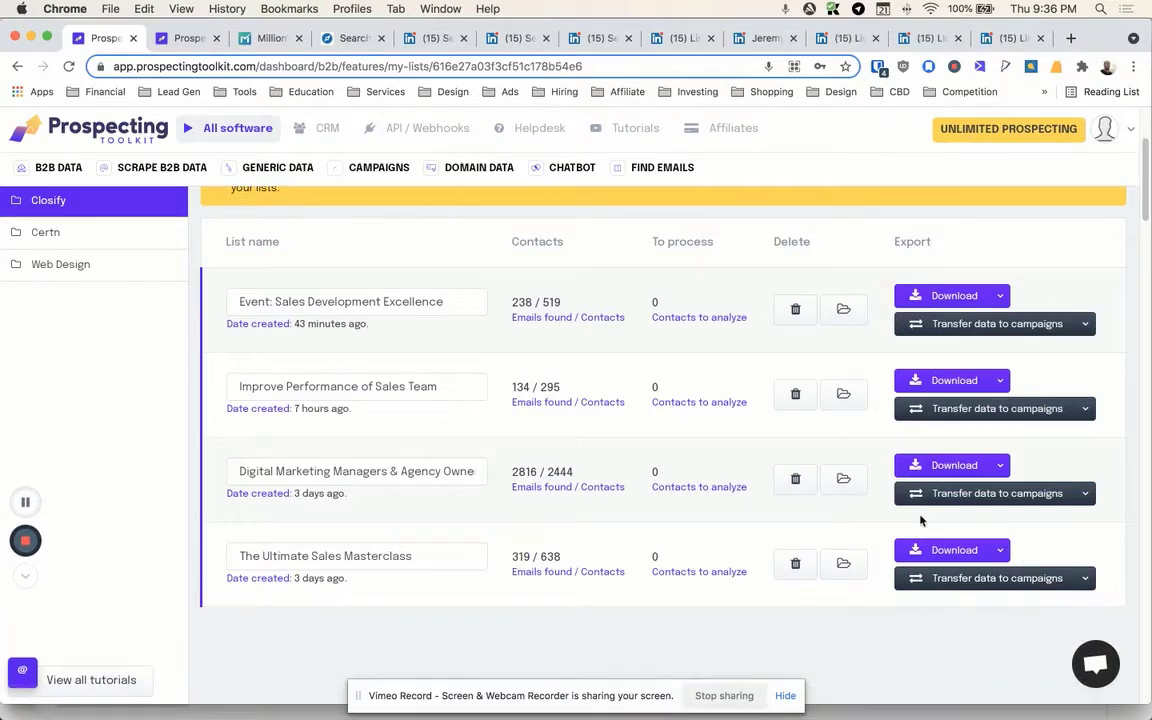
Step: Download the Improve Performance of Sales Team and Event: Sales Development Excellence lists in CSV format
scroll(921, 520, "up", 1)
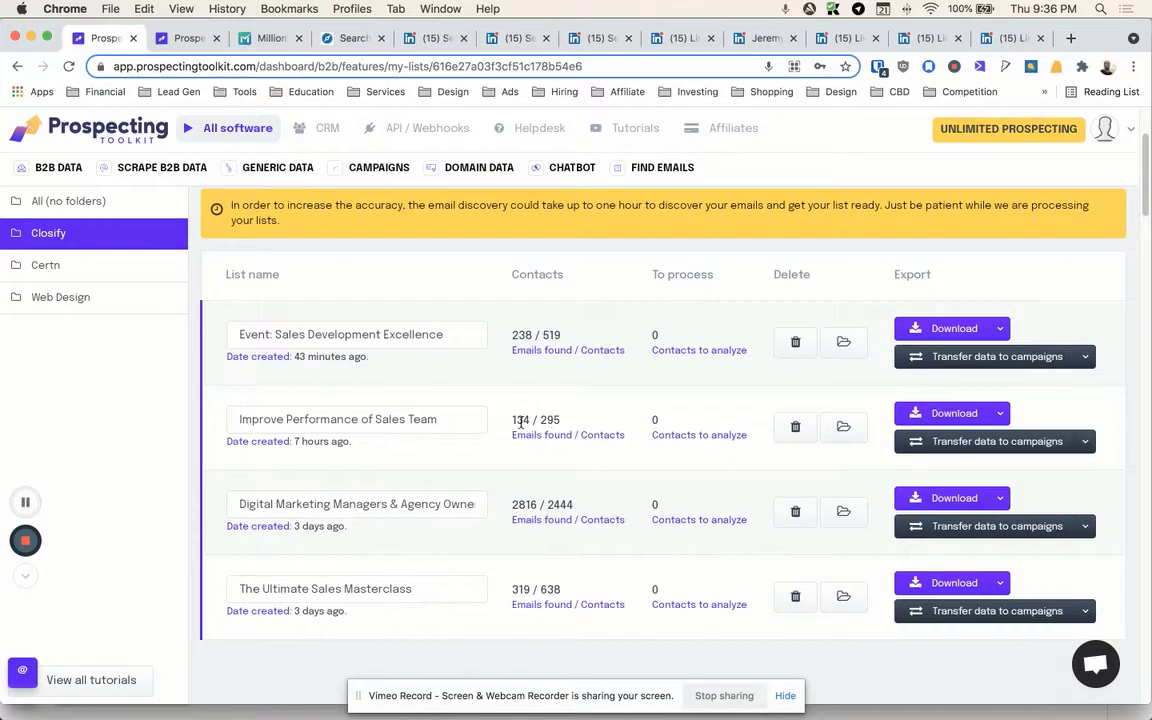
left_click(952, 413)
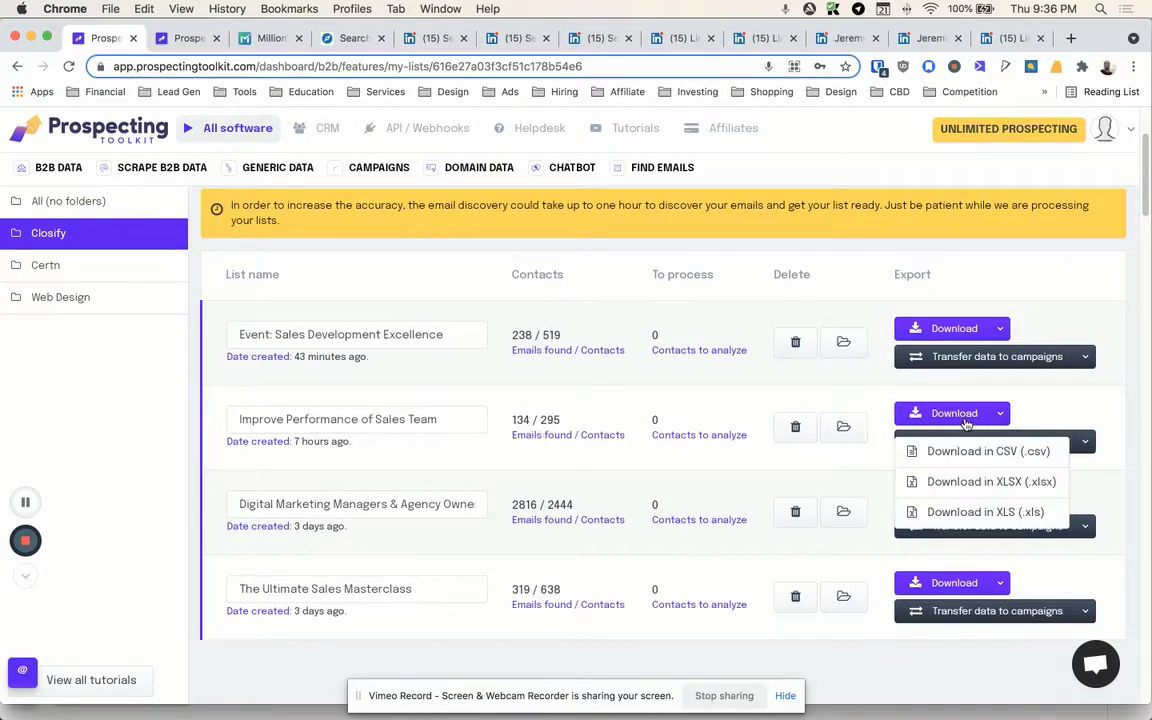
left_click(915, 443)
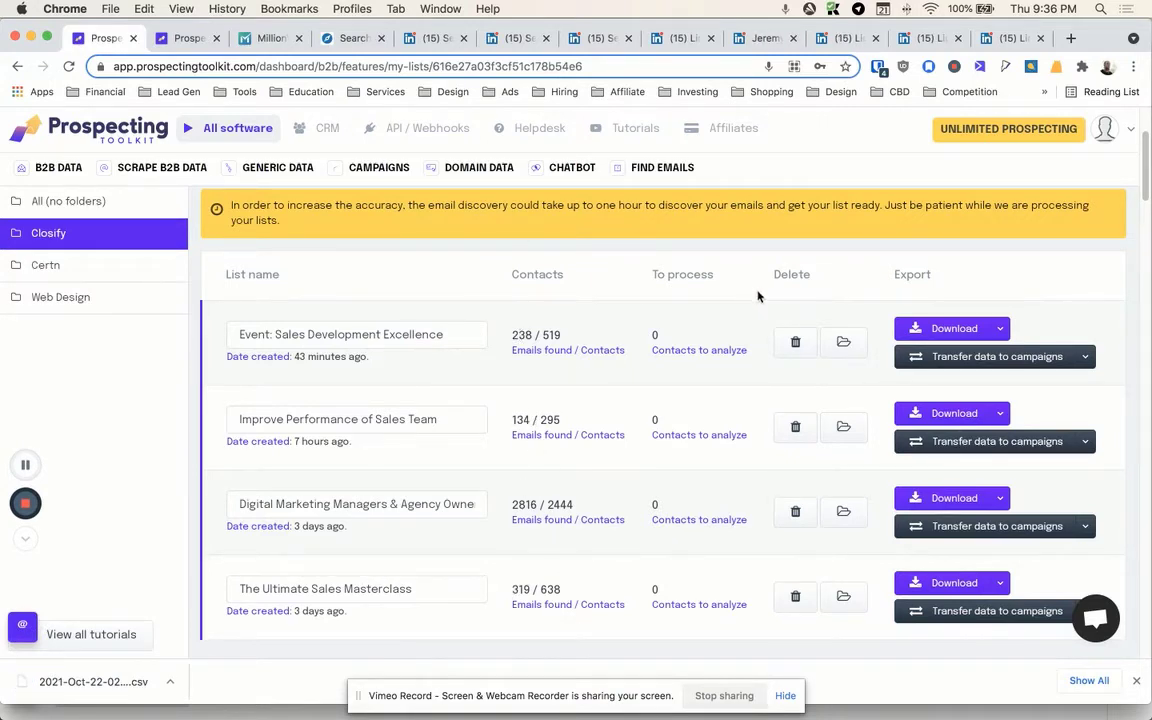
left_click(918, 338)
left_click(940, 365)
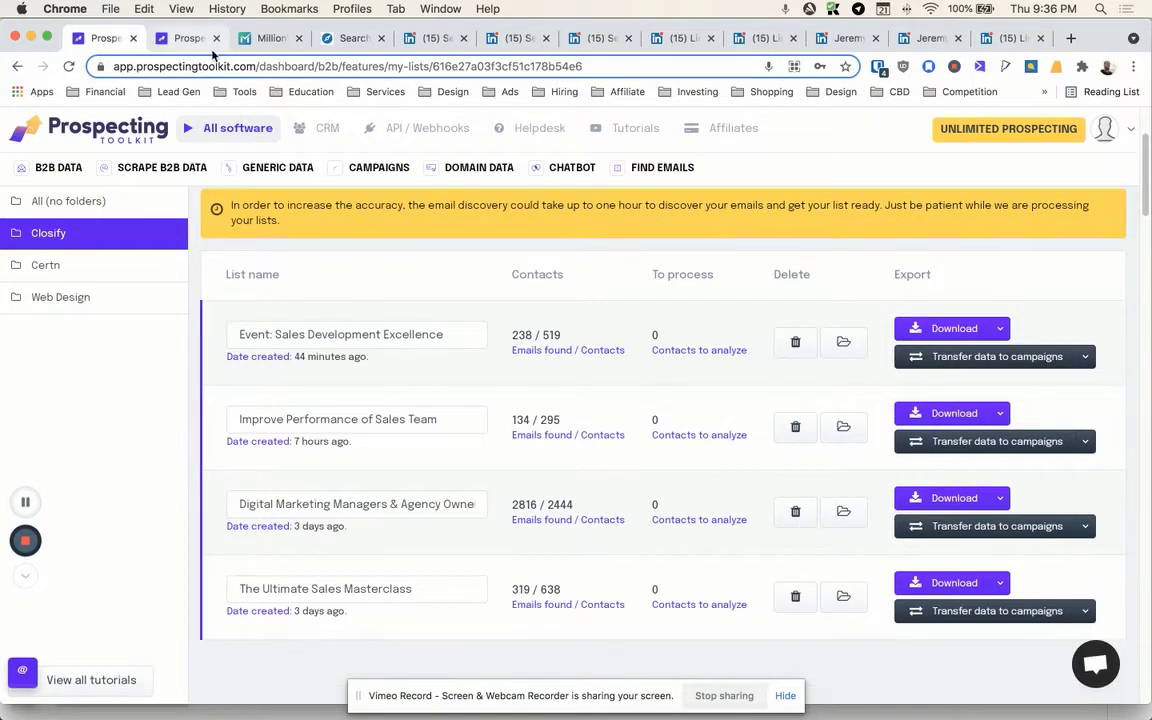
Step: Switch to the browser window showing the Lists folder in Google Drive
key("ctrl+Up")
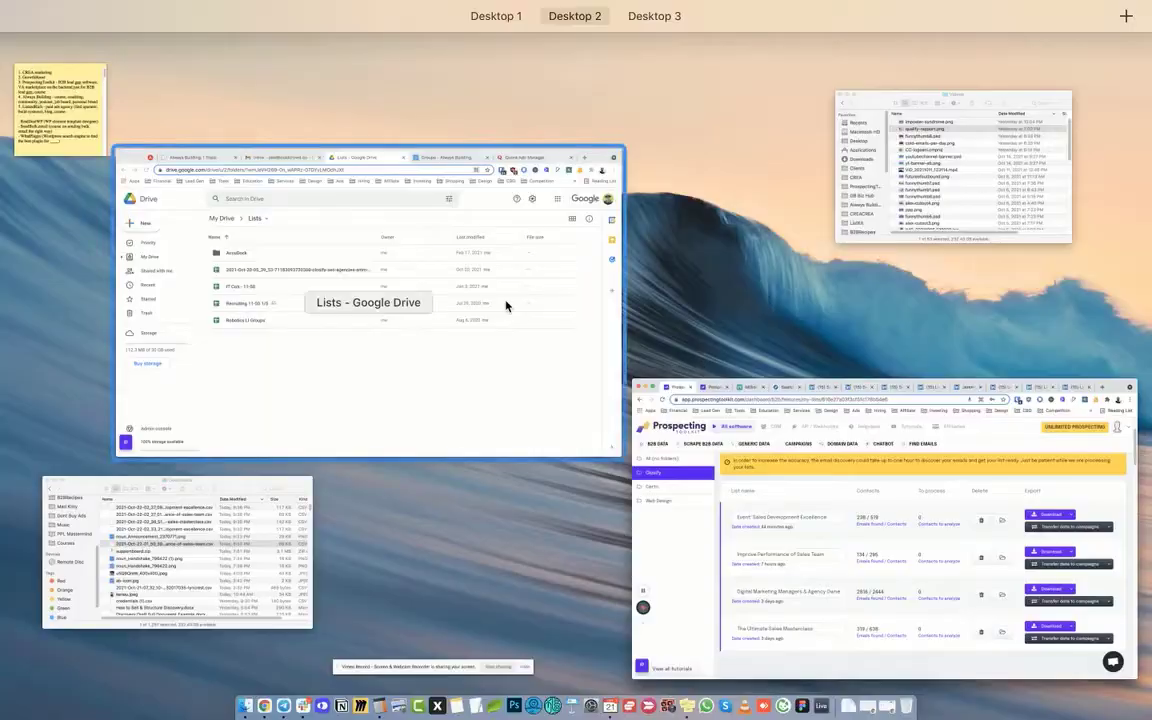
left_click(454, 269)
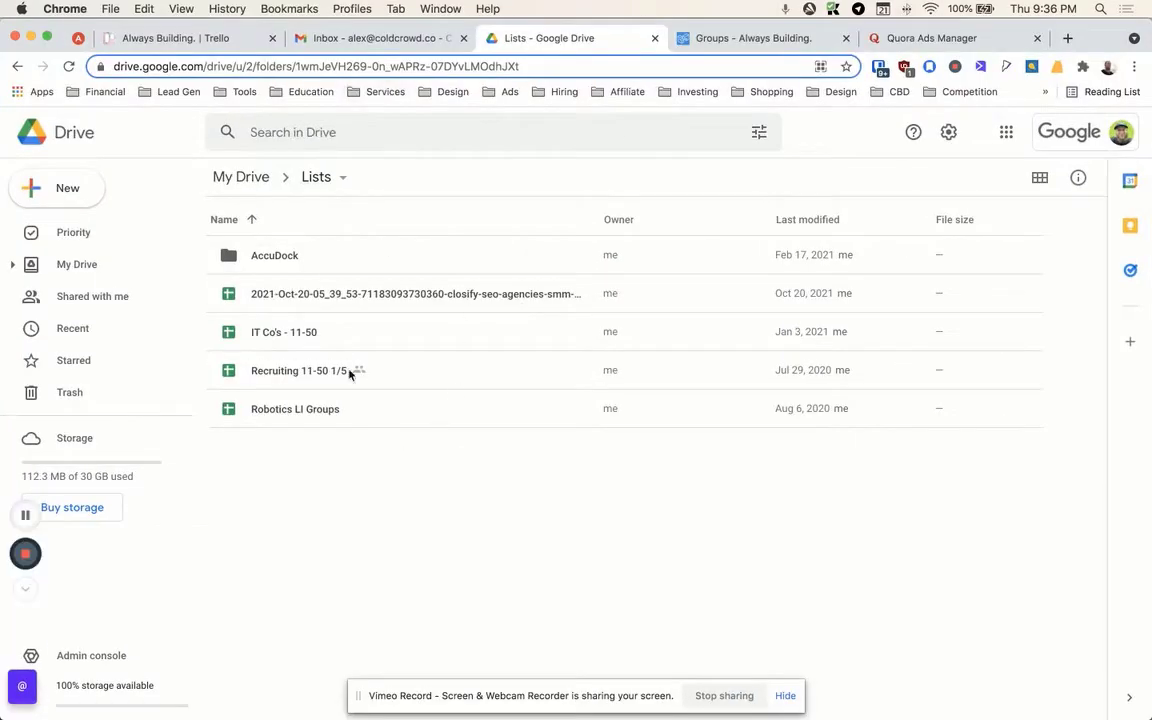
left_click(306, 330)
left_click(346, 460)
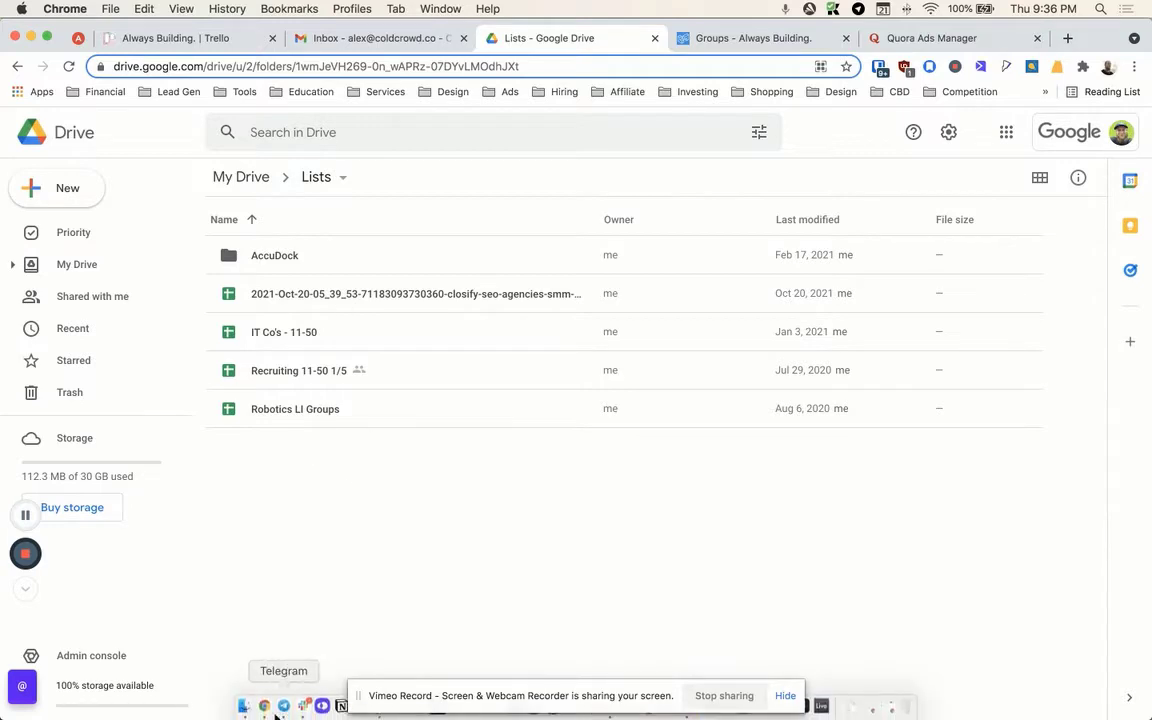
Step: Delete the older 9:32 PM Sales Development Excellence CSV from Downloads and upload the three newest list CSVs to the Drive Lists folder
left_click(245, 702)
left_click(170, 476)
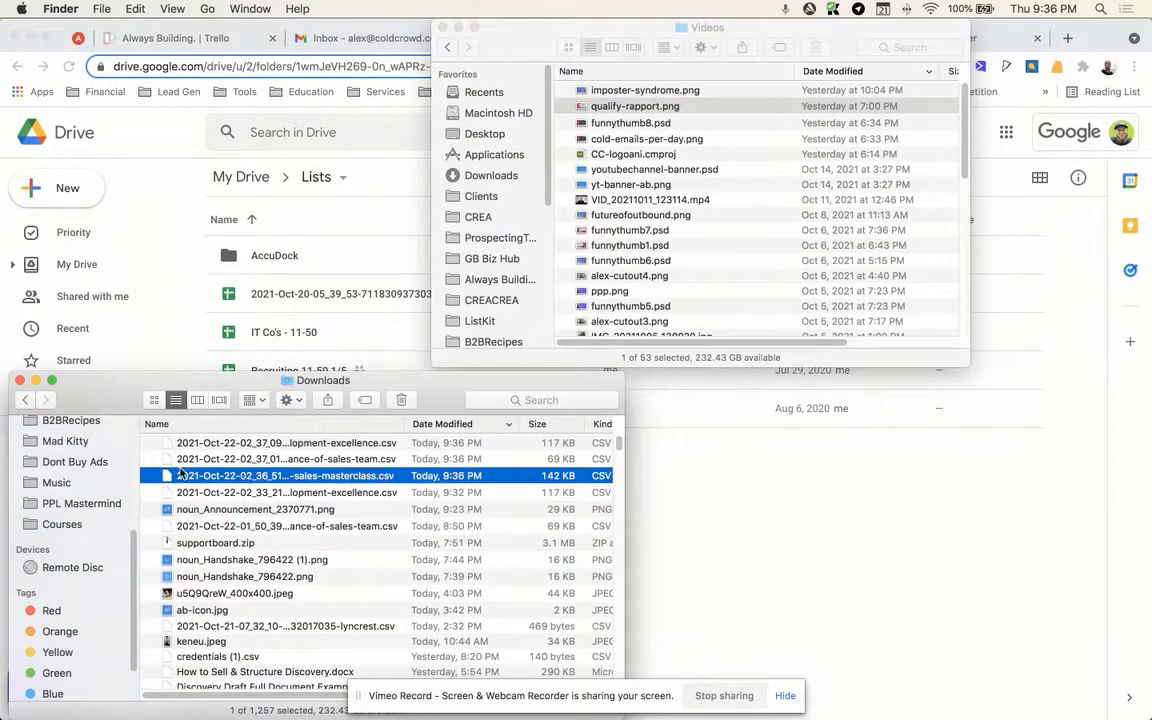
left_click(181, 493)
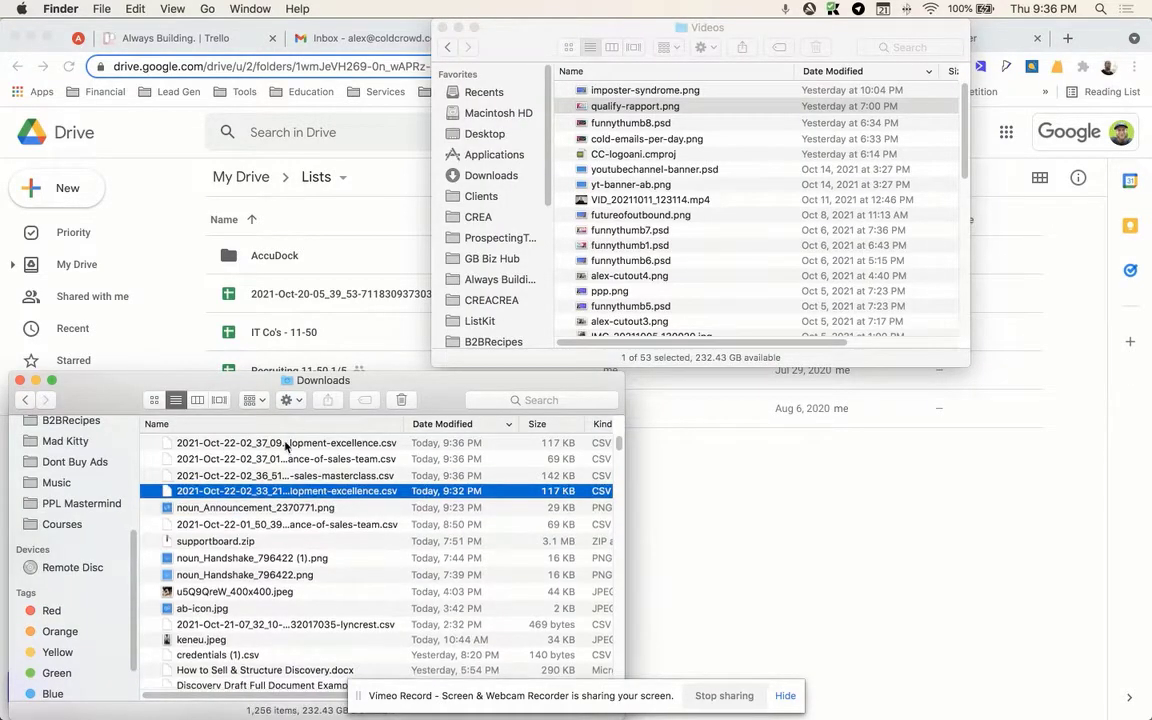
key("super+BackSpace")
left_click_drag(143, 432, 337, 485)
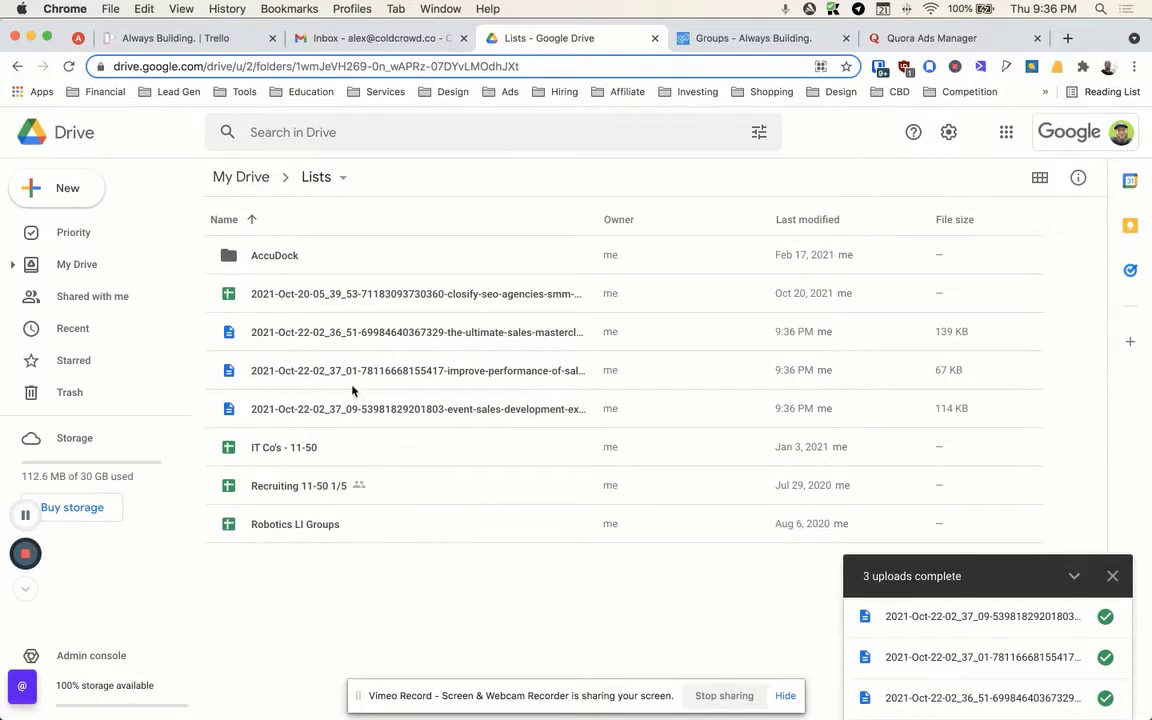
Step: Create a folder named Closify inside the Lists folder
right_click(305, 579)
left_click(404, 342)
type("Quora")
key("Return")
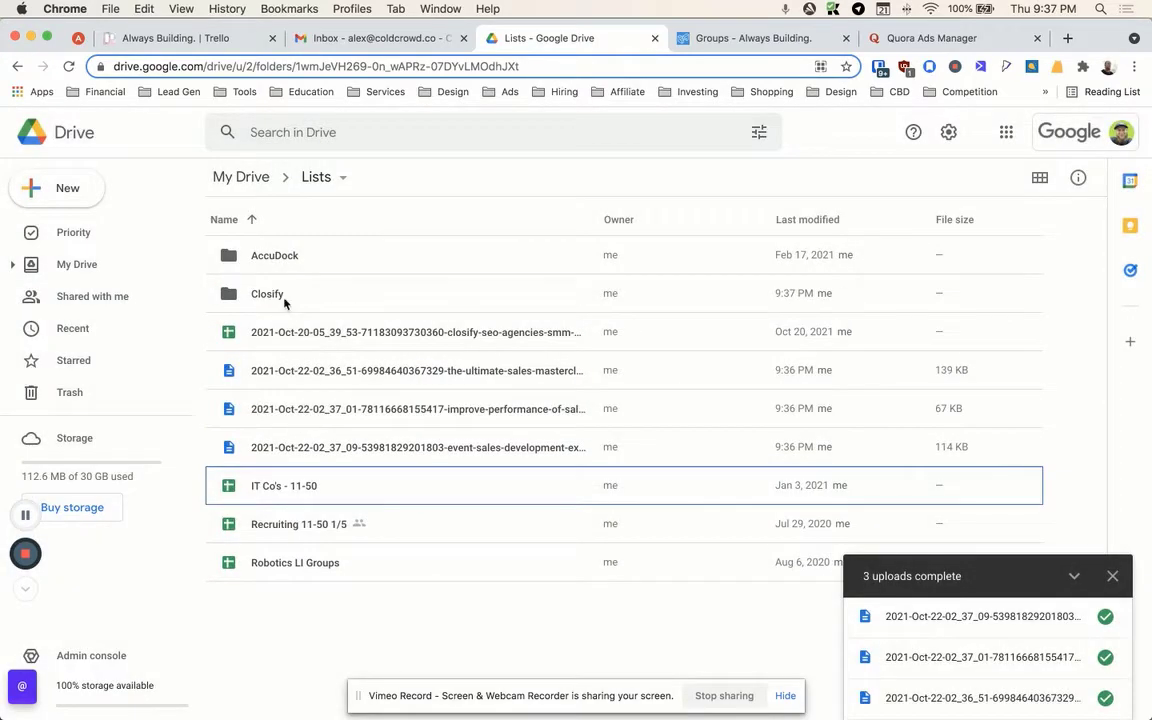
Step: Move the three uploaded 2021-Oct-22 CSV files into the Closify folder
left_click(285, 302)
left_click(305, 377)
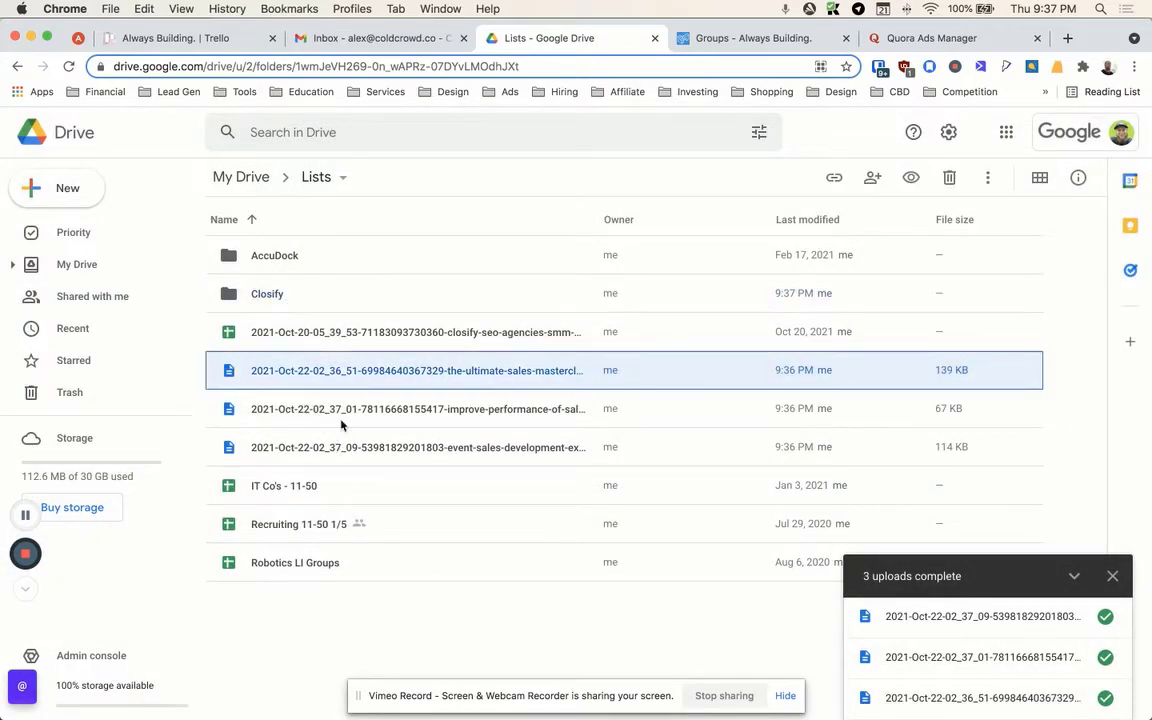
key("shift+Down")
key("shift+Down")
left_click_drag(305, 298, 261, 285)
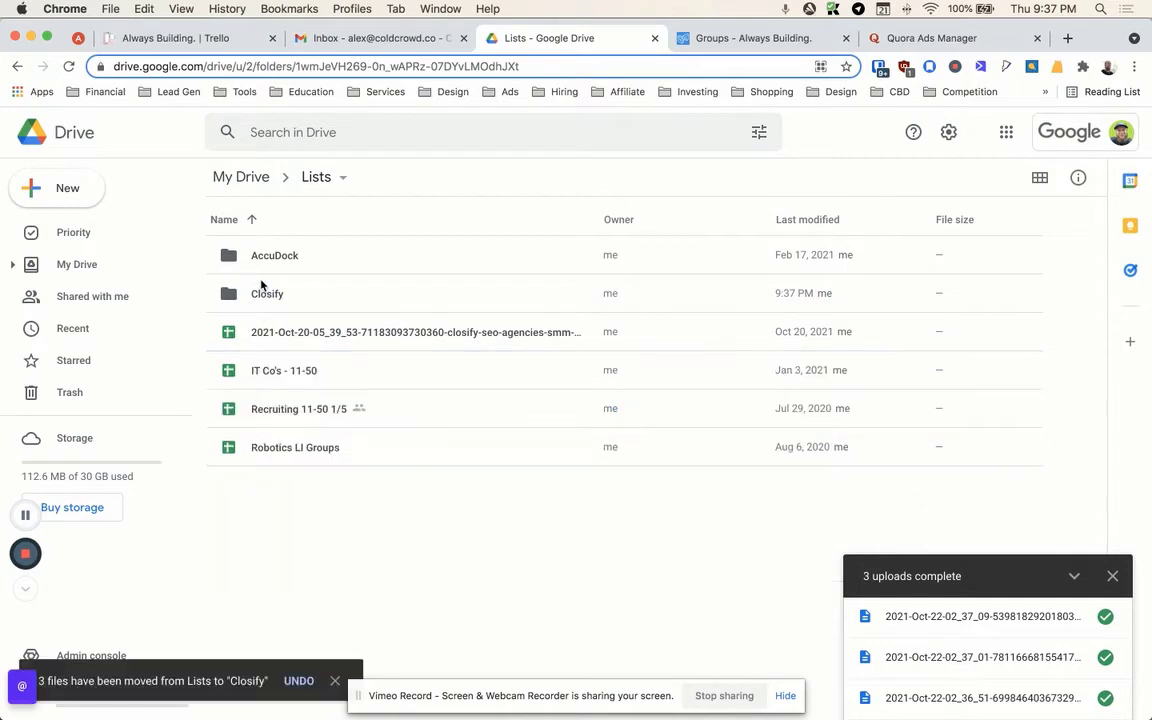
Step: Open the Closify folder and create a subfolder named Used in it
double_click(263, 291)
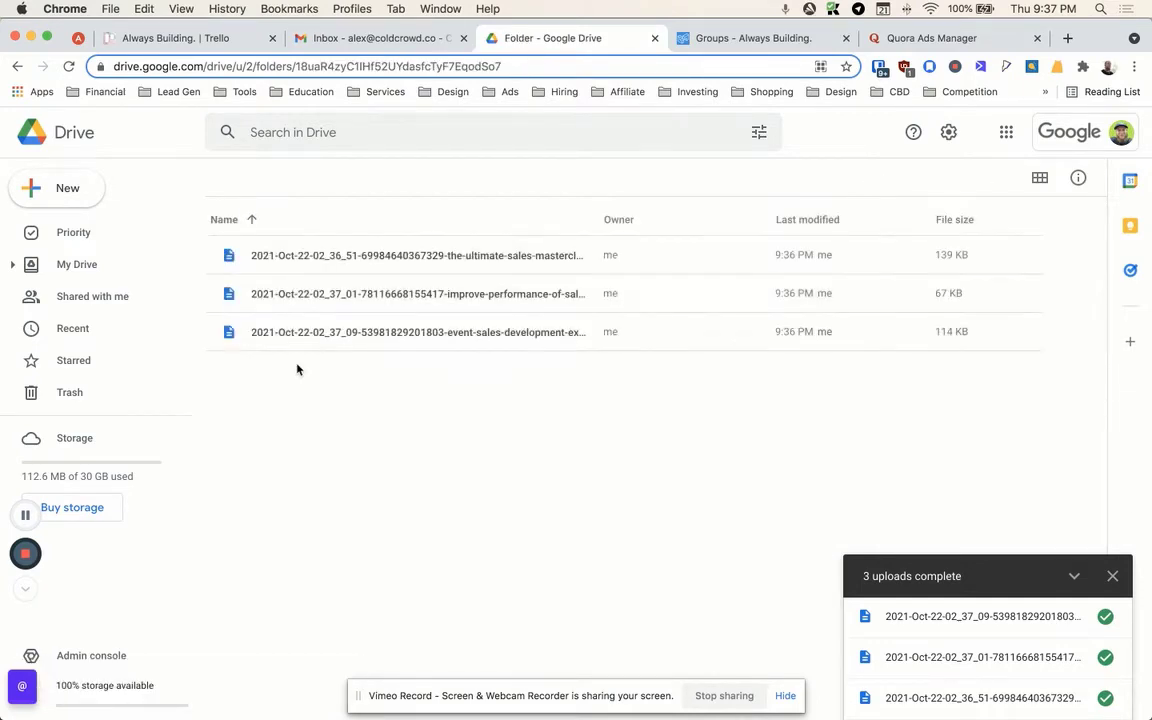
right_click(297, 385)
left_click(336, 403)
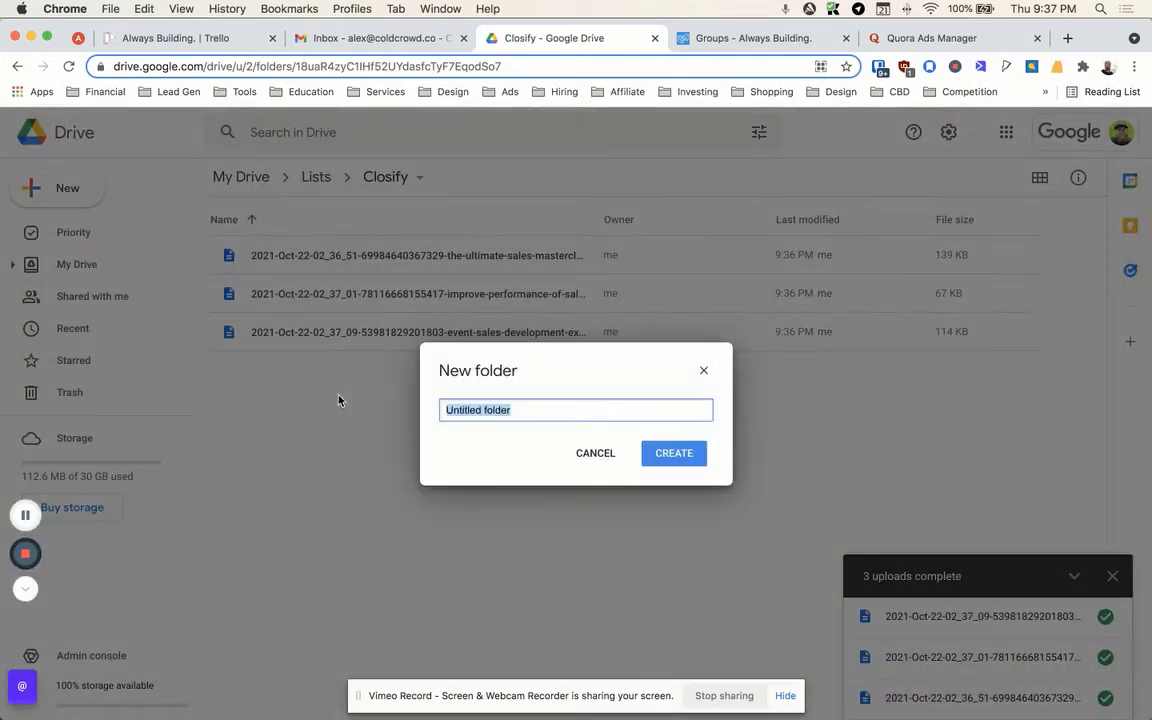
type("Used")
key("Return")
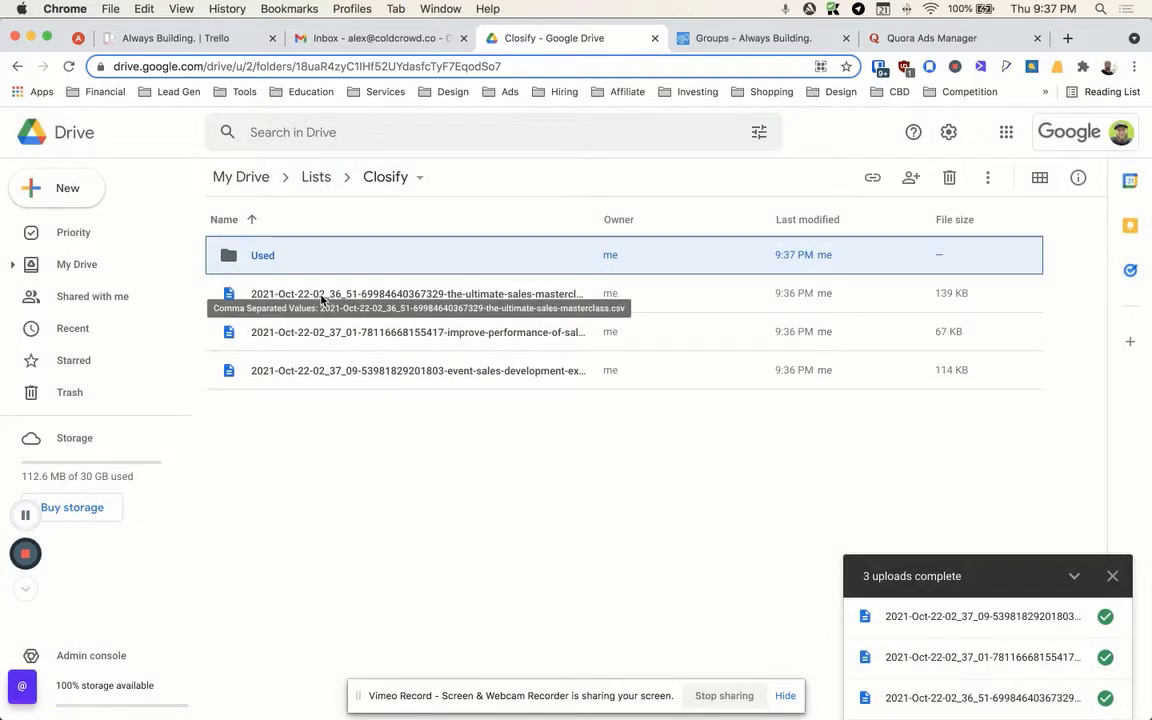
left_click(321, 296)
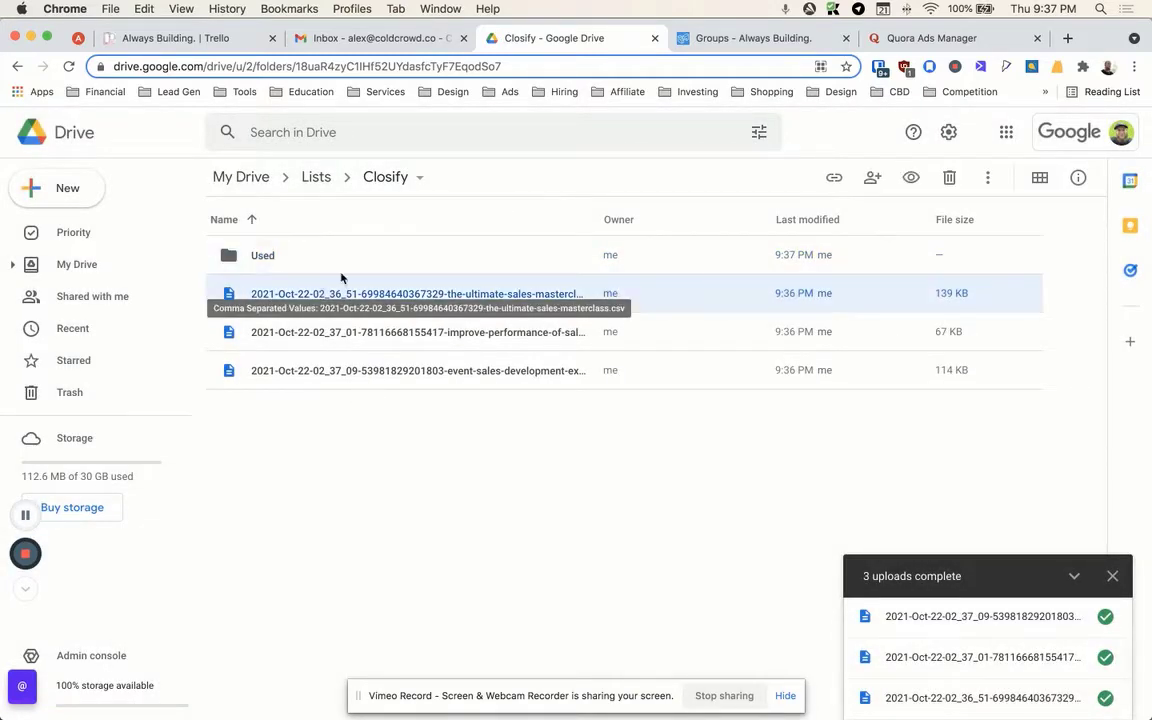
right_click(325, 290)
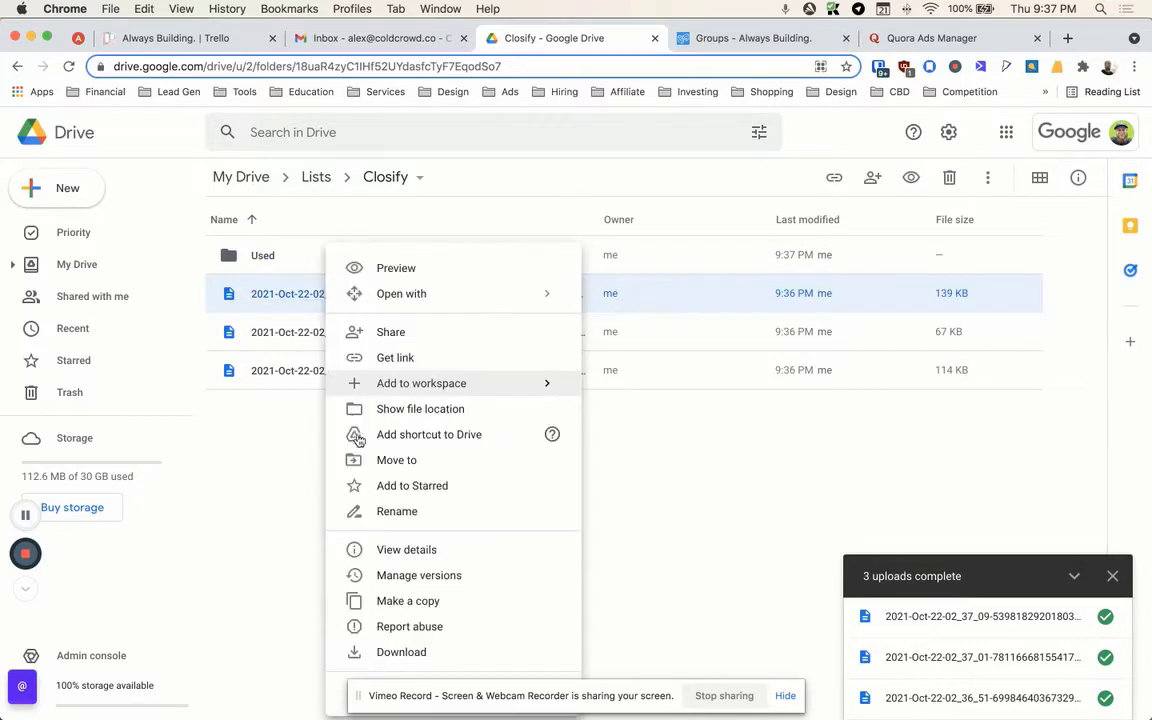
left_click(268, 420)
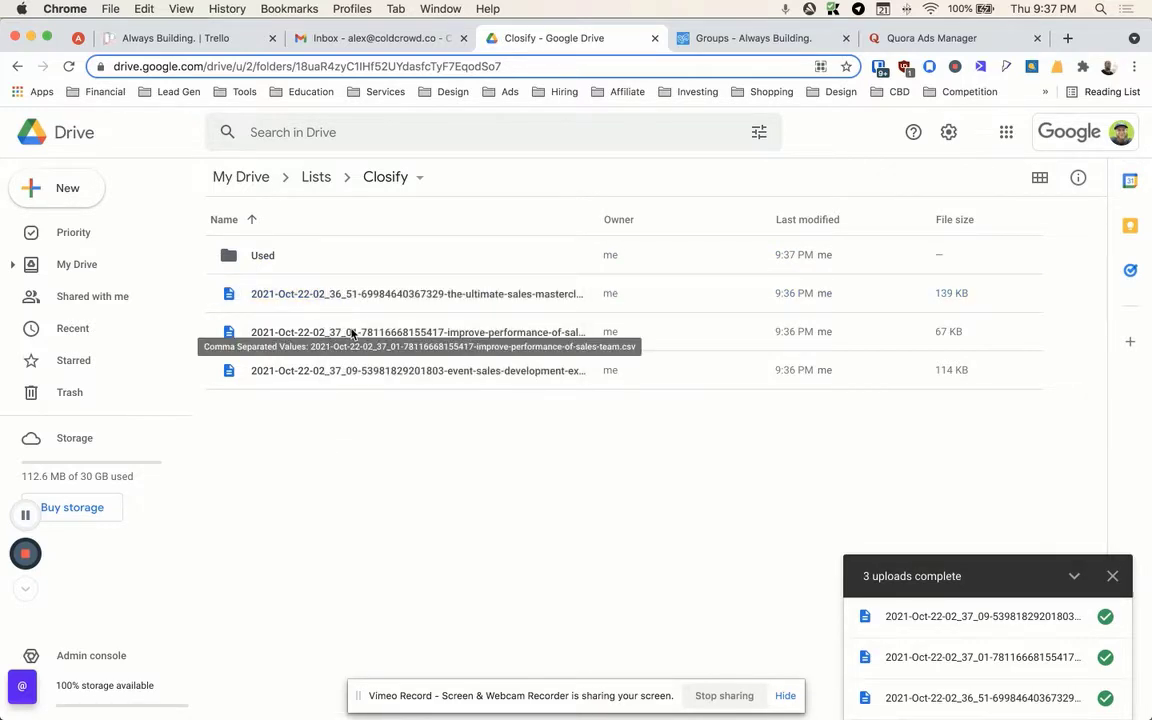
right_click(360, 333)
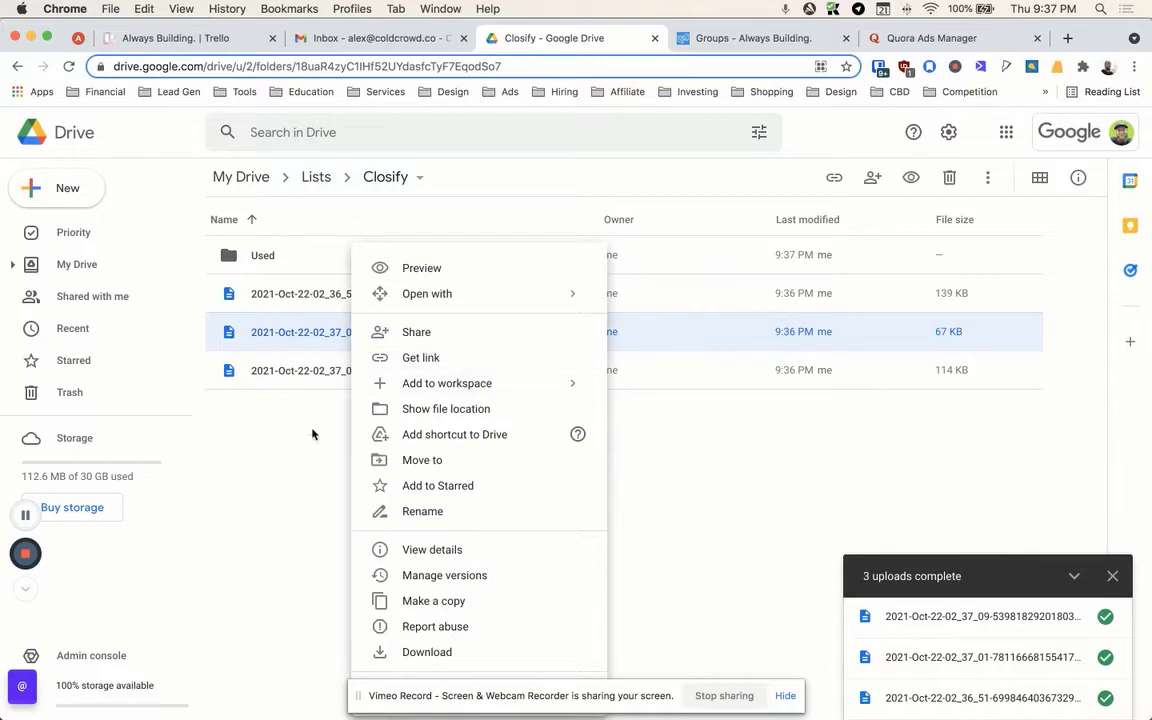
left_click(335, 337)
right_click(335, 377)
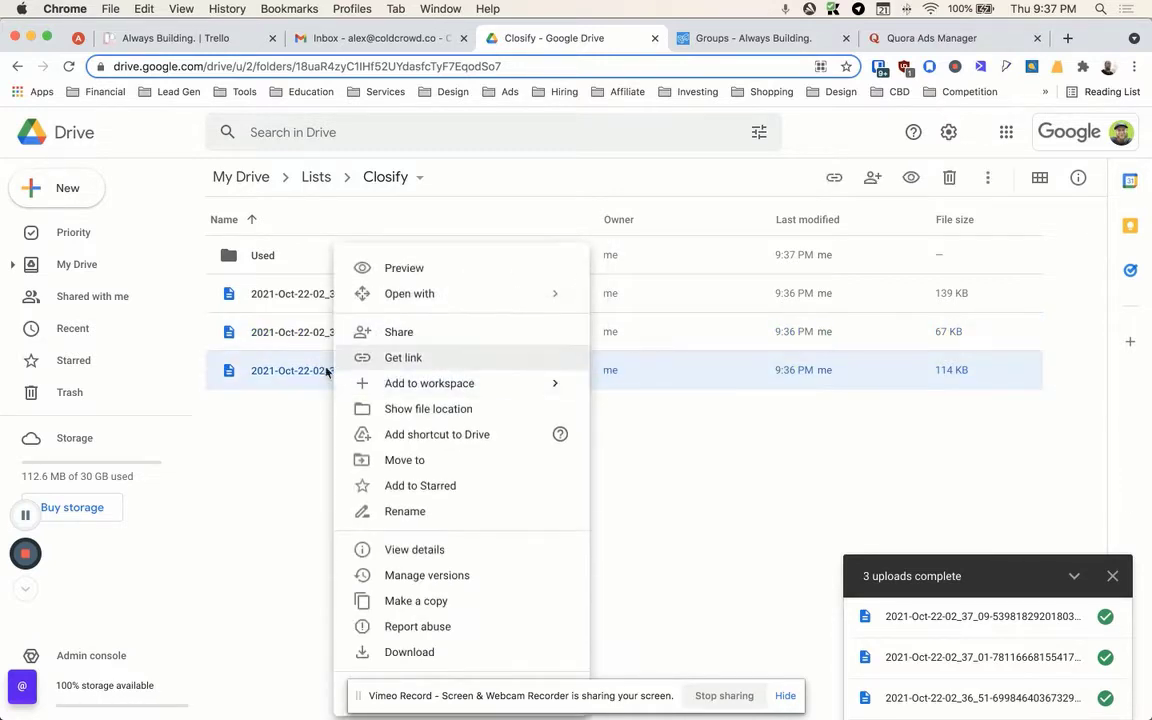
left_click(397, 393)
Step: Open the event-sales-development-excellence CSV from the Closify folder with Google Sheets
left_click(490, 371)
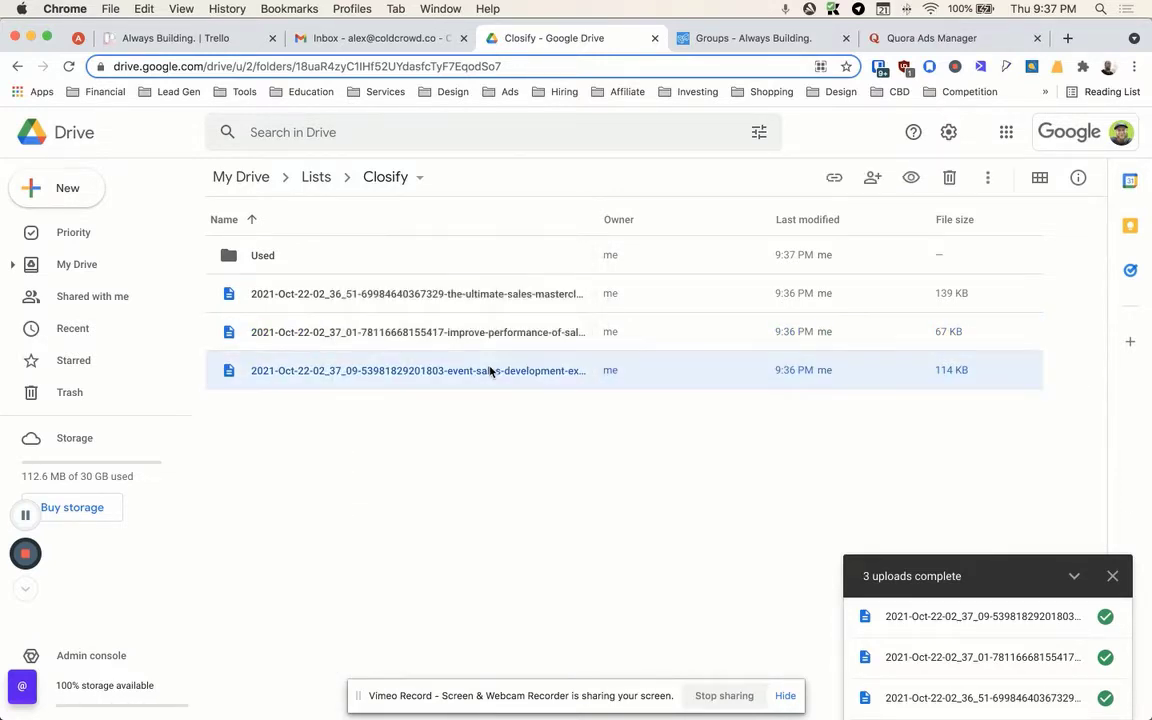
right_click(399, 370)
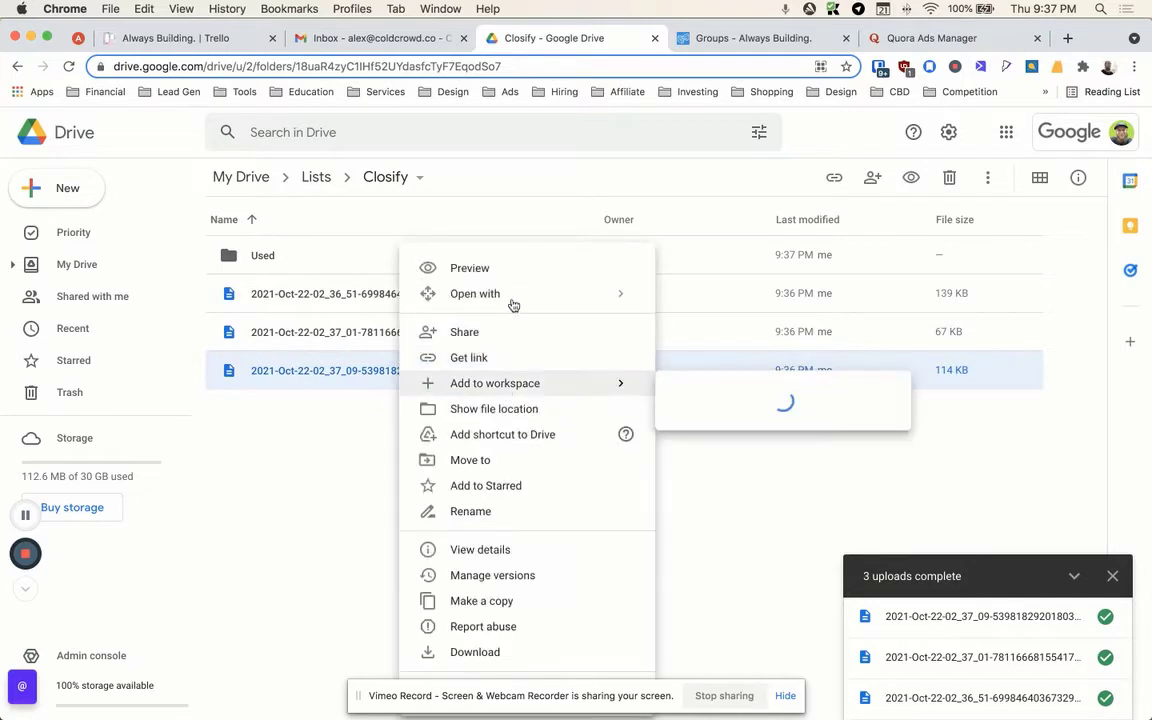
mouse_move(508, 297)
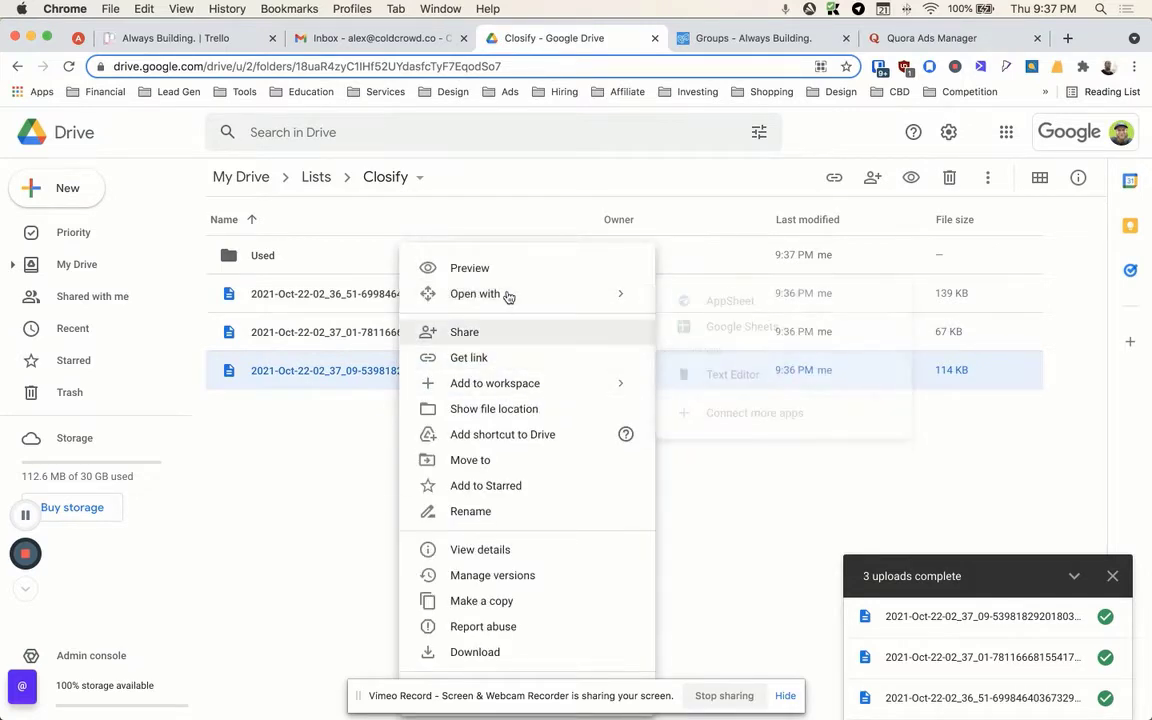
left_click(740, 330)
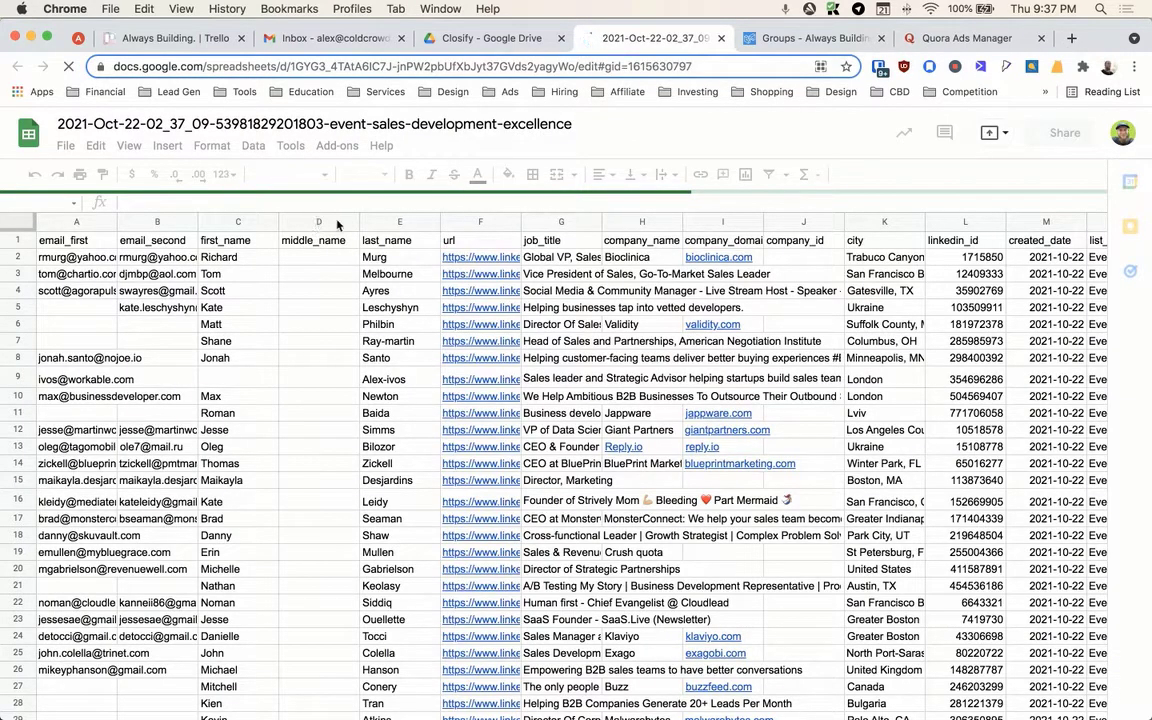
Step: Delete the middle_name column from the attendee sheet
left_click(319, 221)
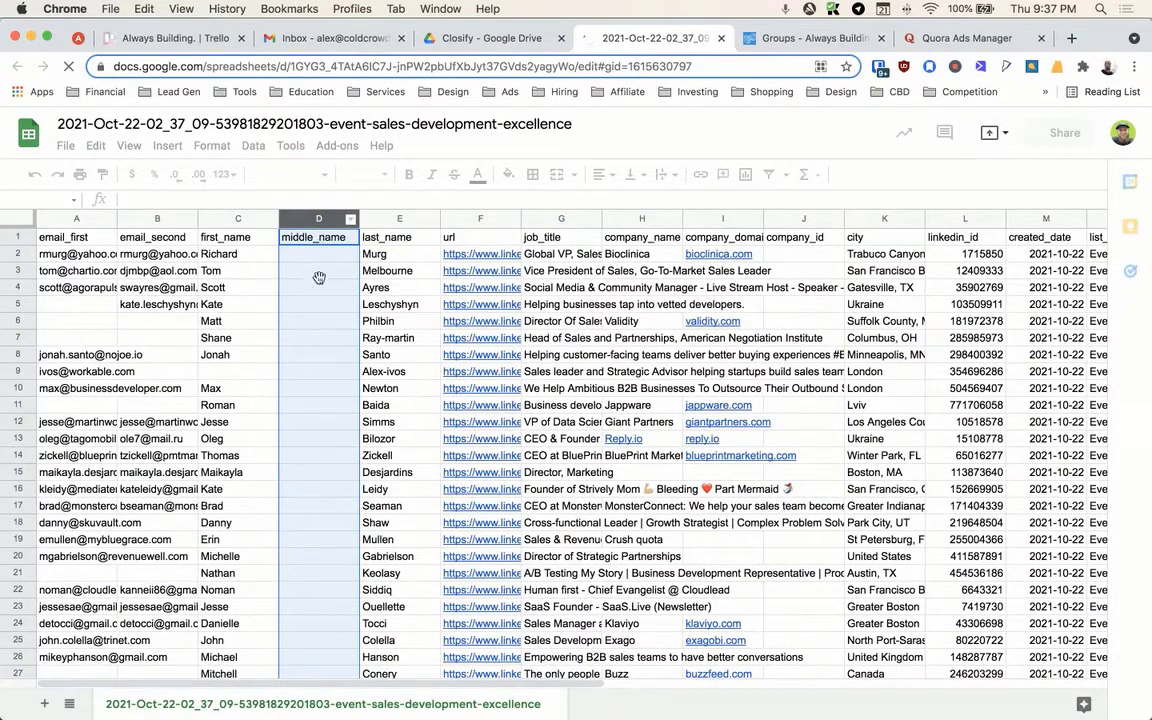
right_click(320, 219)
left_click(365, 222)
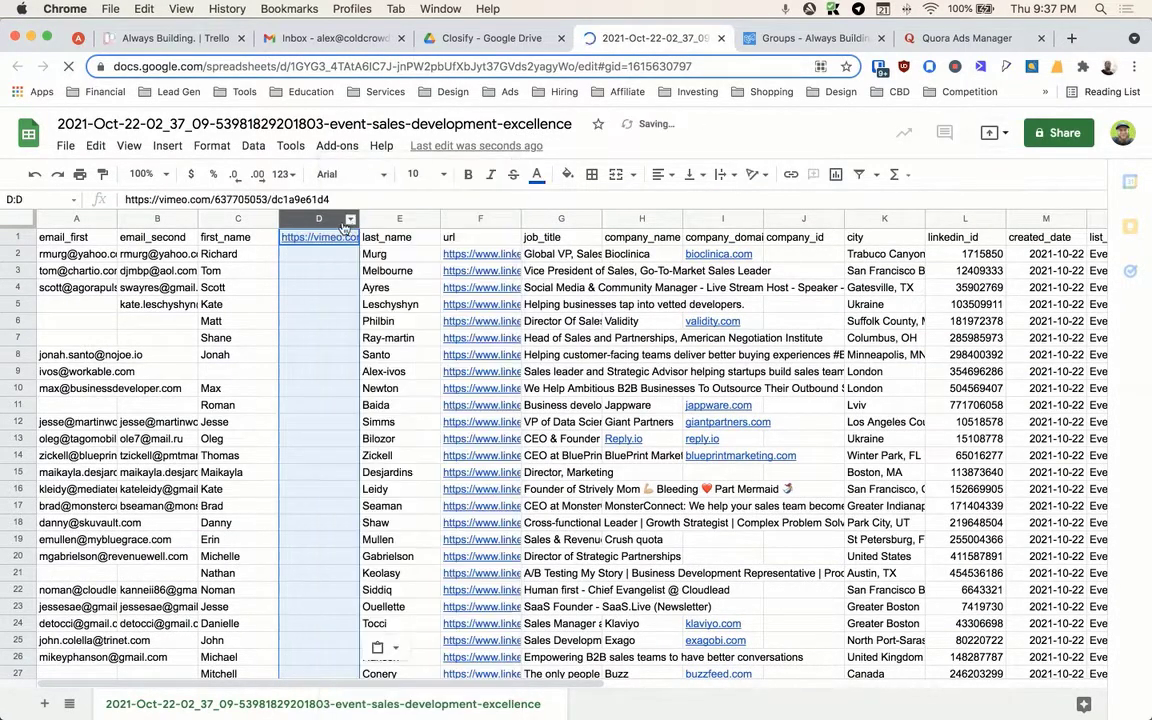
left_click(350, 222)
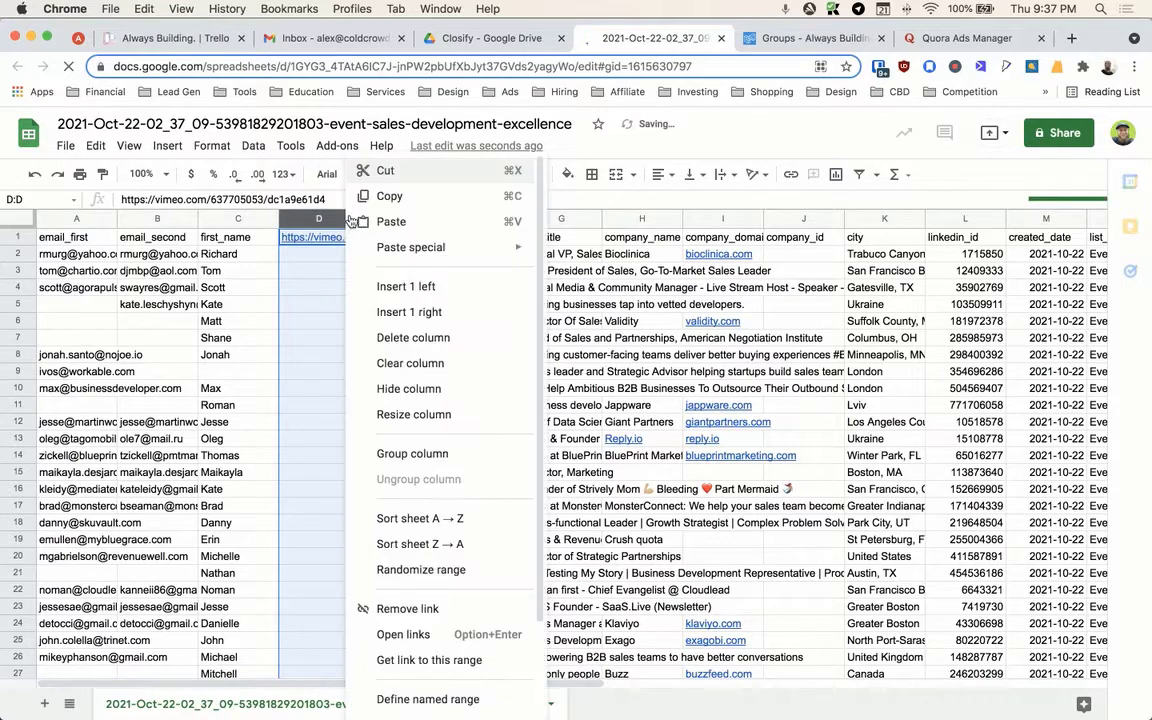
left_click(405, 338)
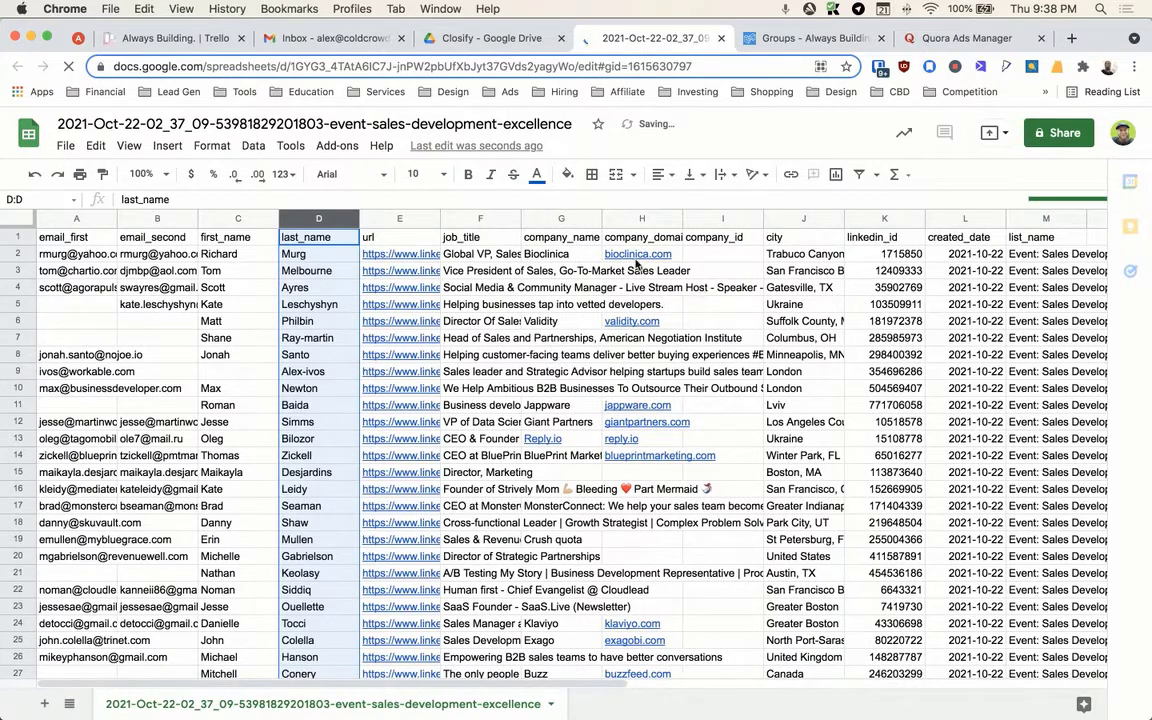
Step: Fit the width of the company_domain column to its content
key("Left")
key("Down")
key("Down")
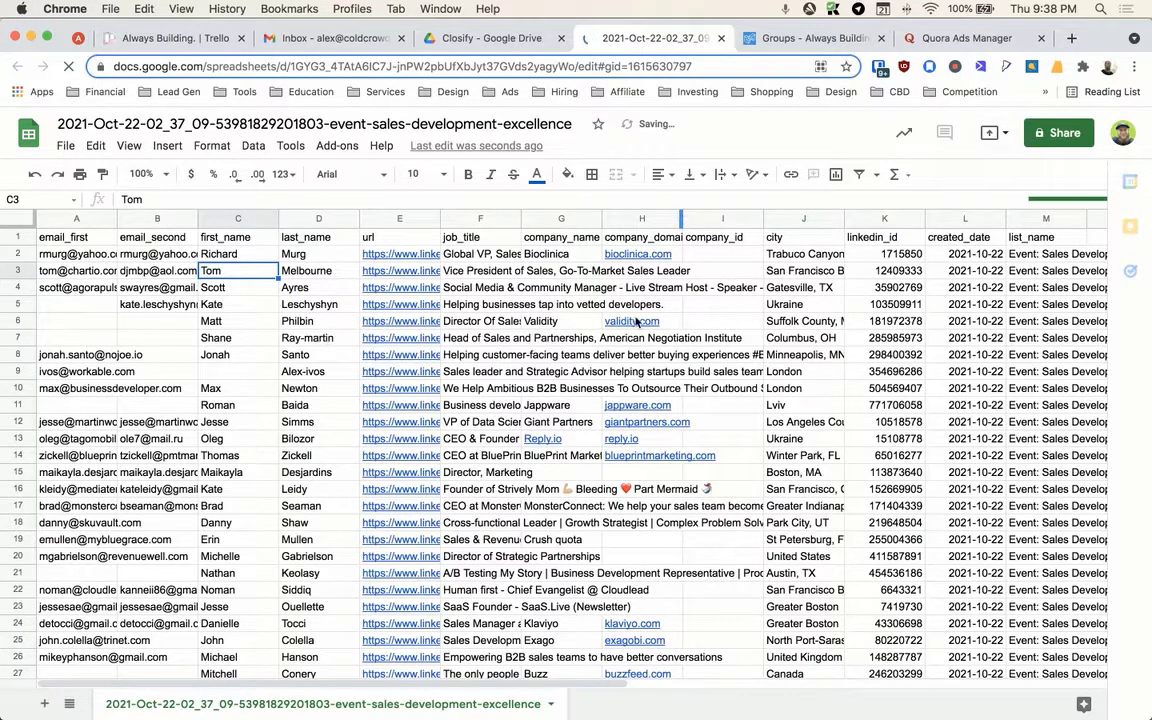
double_click(682, 218)
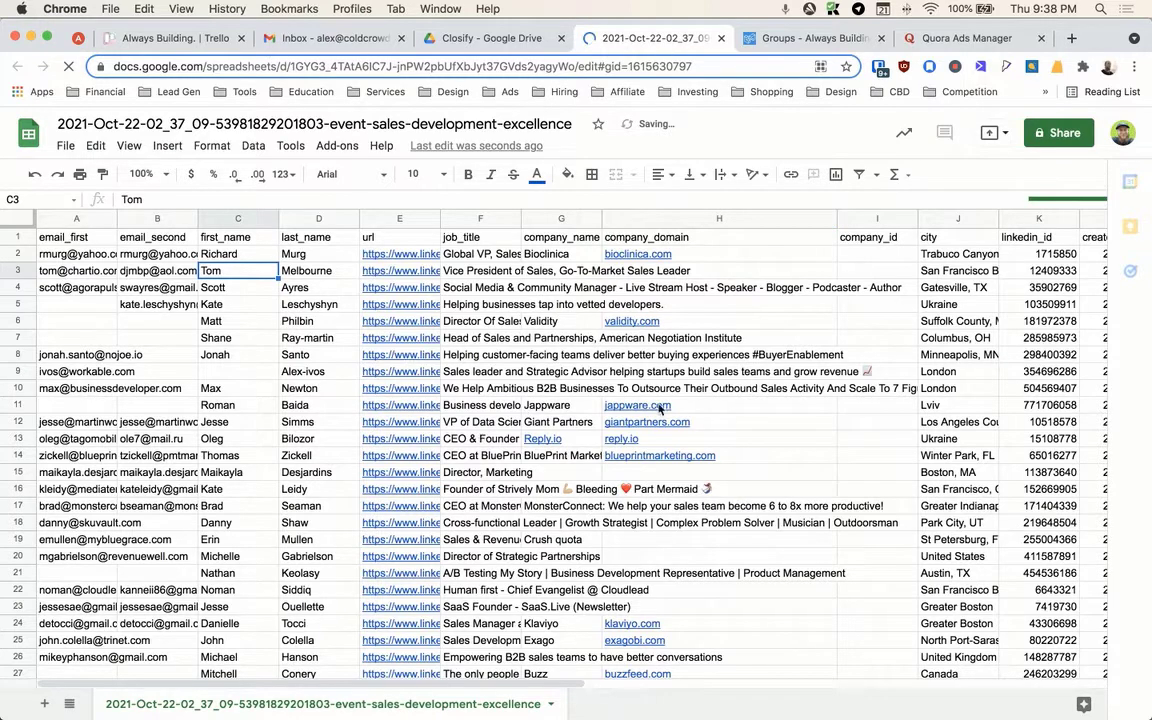
Step: Copy the domain jappware.com from the company_domain cell in the Jappware row
left_click(575, 405)
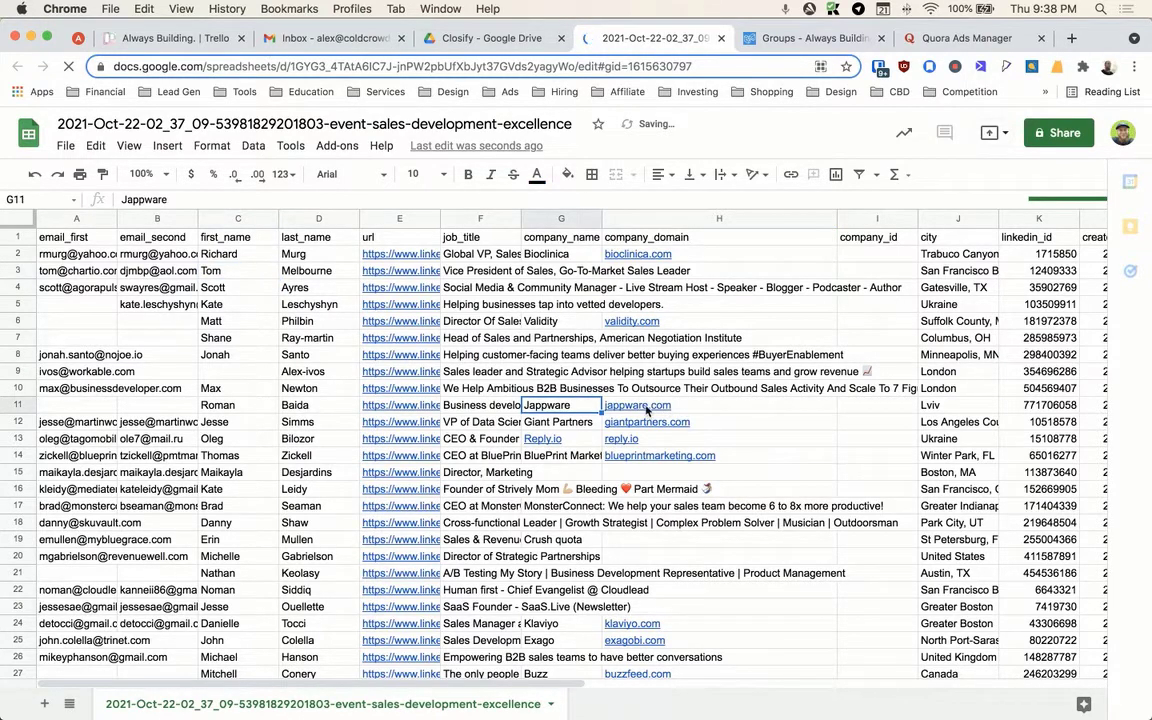
key("Right")
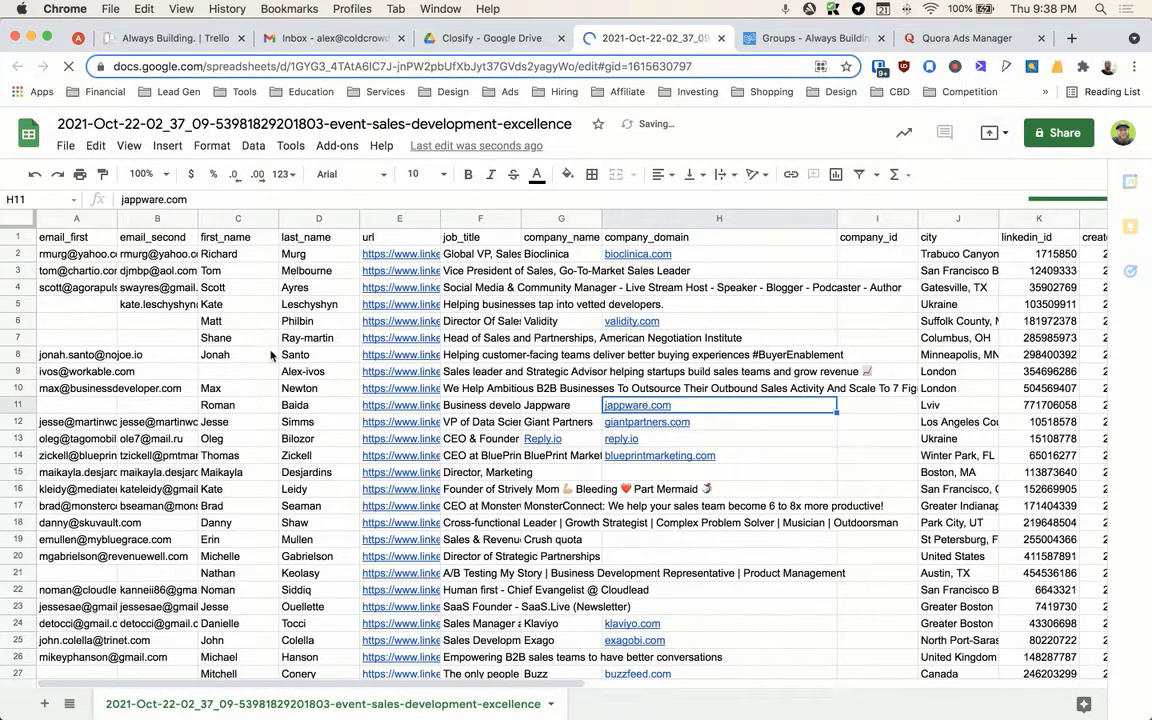
double_click(655, 405)
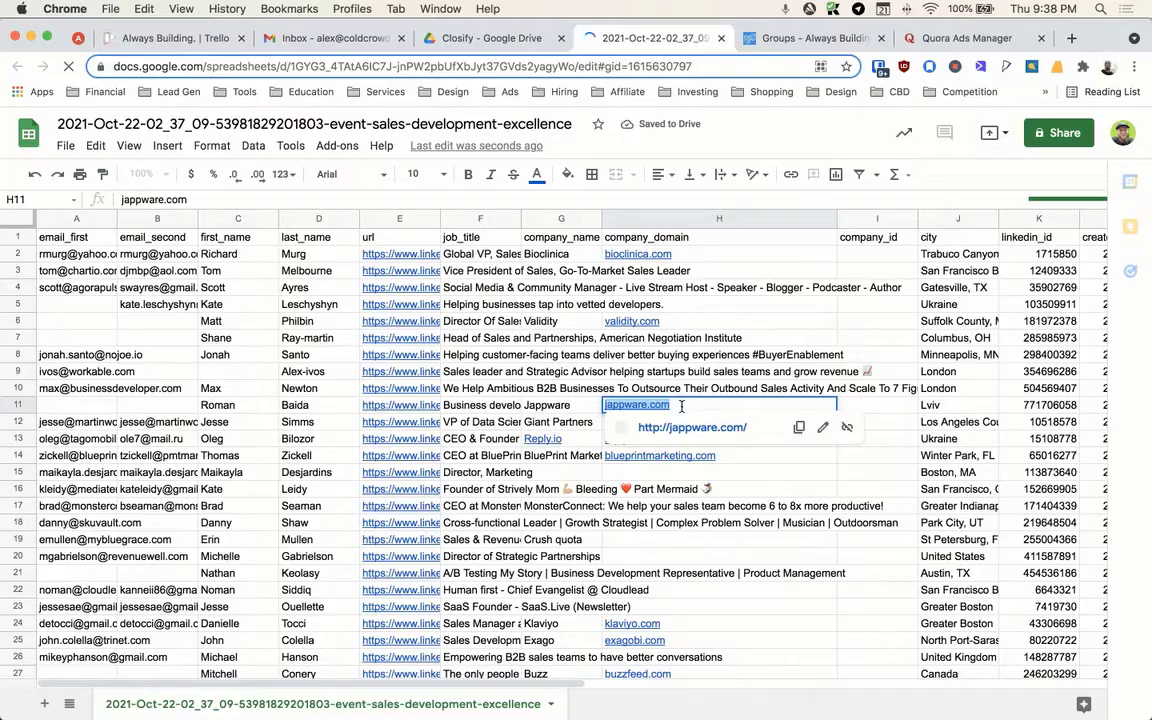
Step: Switch to ProspectingToolkit, open B2B Contact Enrichment and replace the sample company list with jappware.com
key("ctrl+Up")
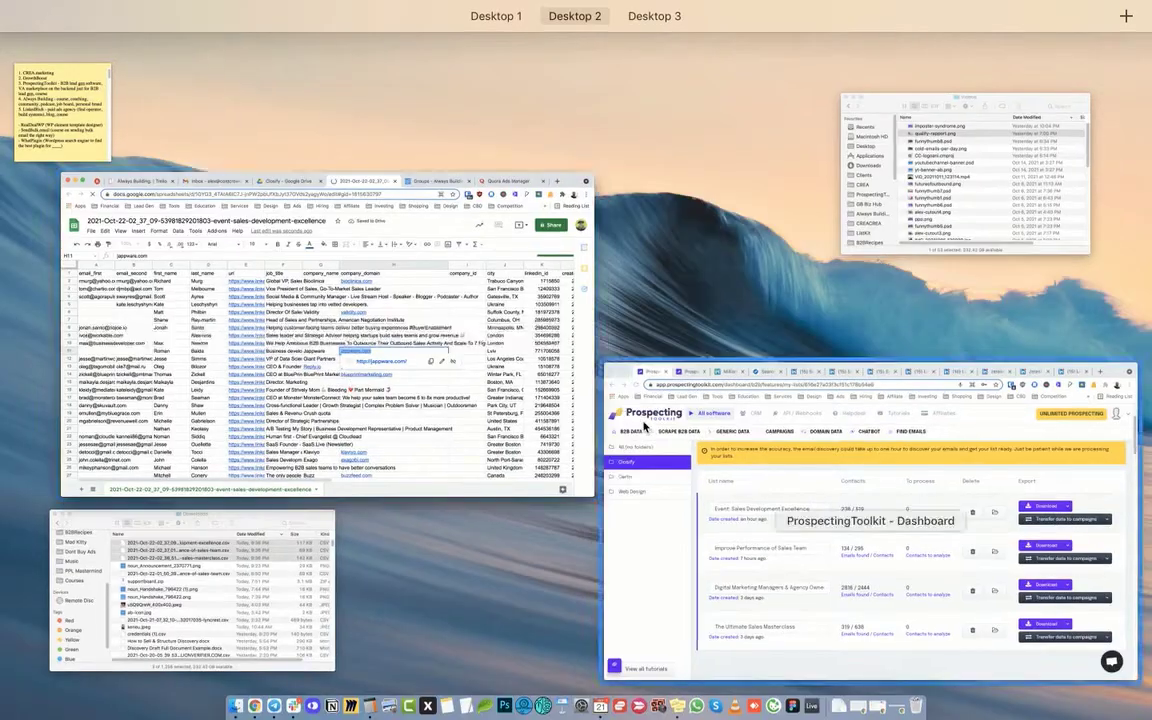
left_click(874, 530)
mouse_move(59, 177)
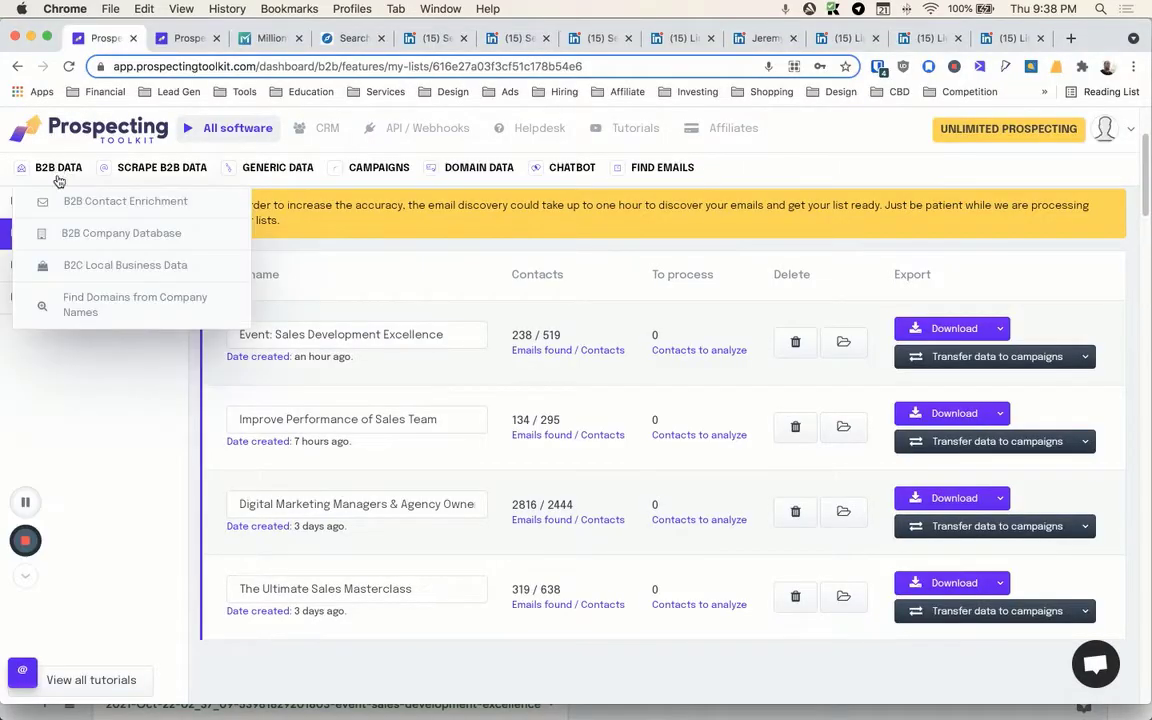
left_click(130, 203)
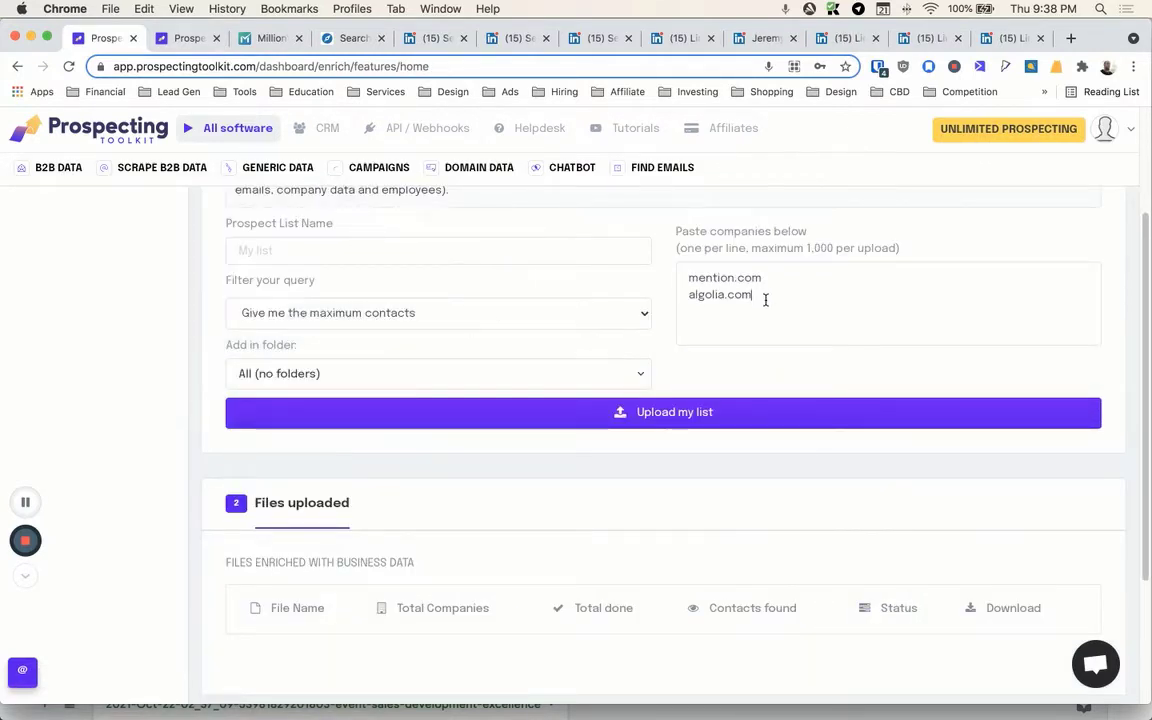
left_click(765, 299)
type("jappware.com")
scroll(763, 299, "up", 2)
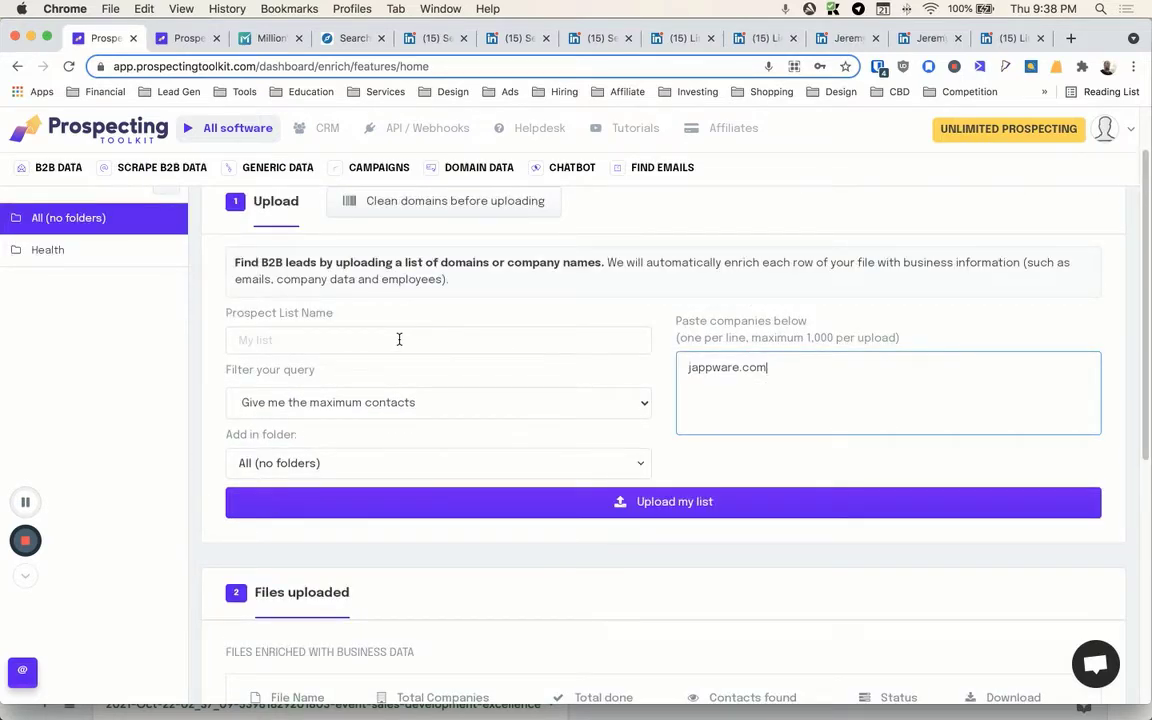
Step: Name the prospect list Jappware and review the options for filtering the query
left_click(316, 331)
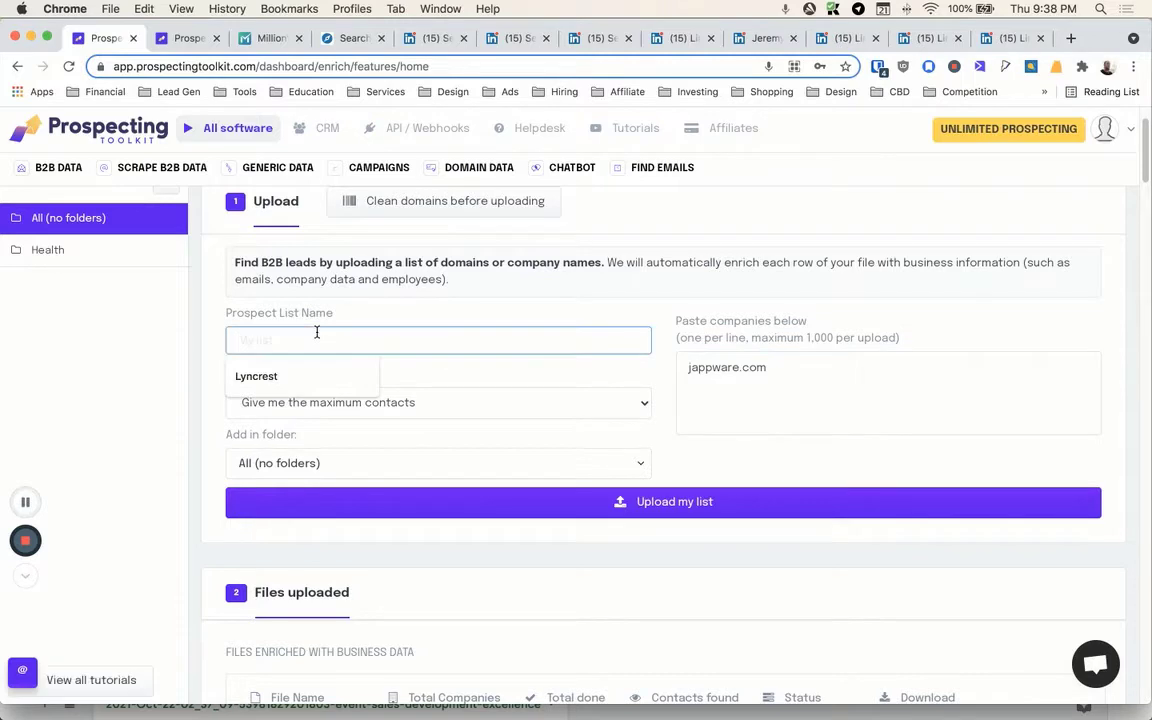
type("Jappware")
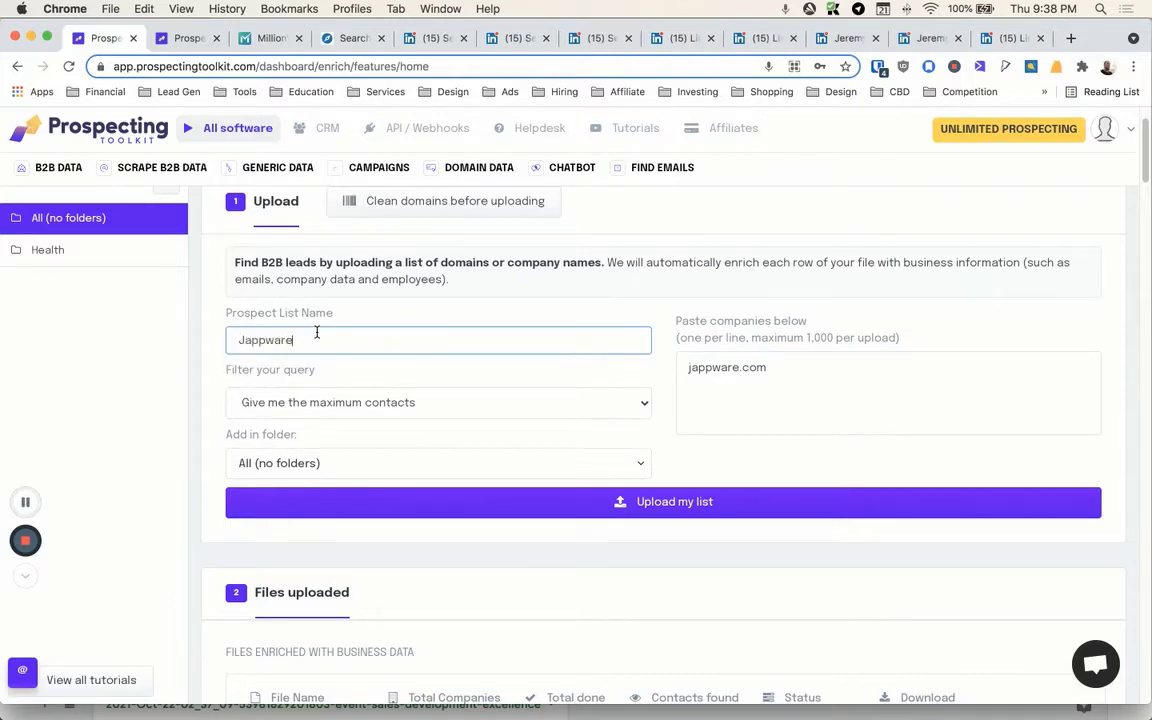
left_click(345, 392)
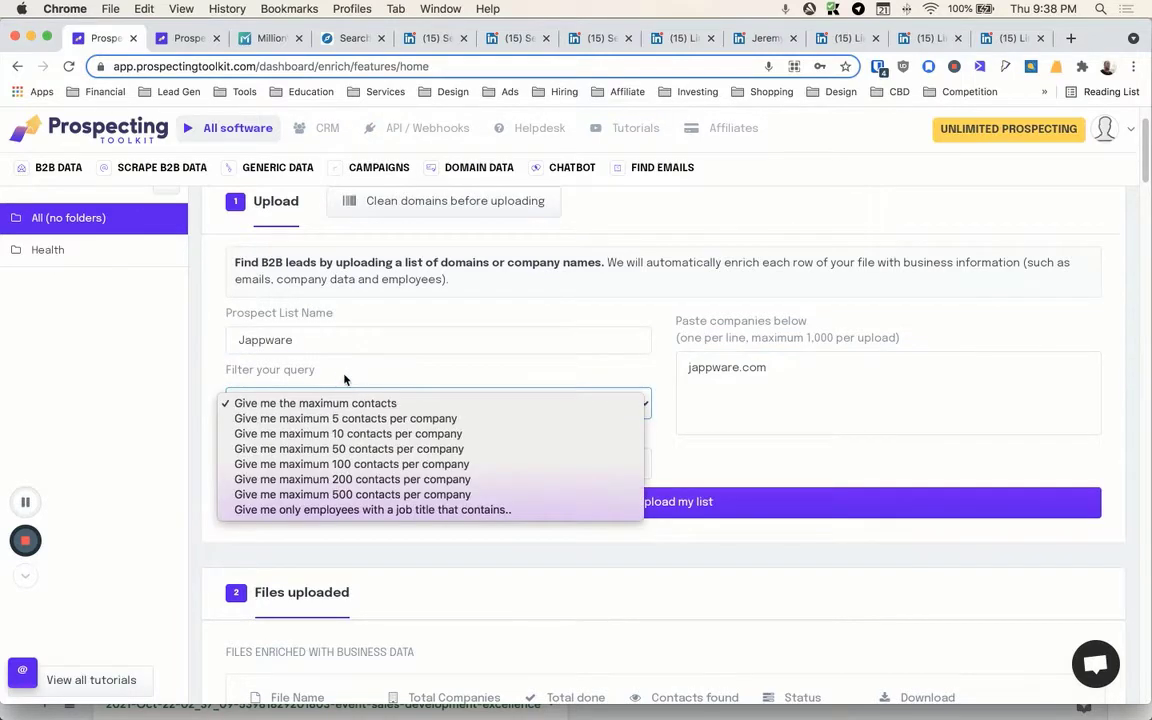
left_click(343, 380)
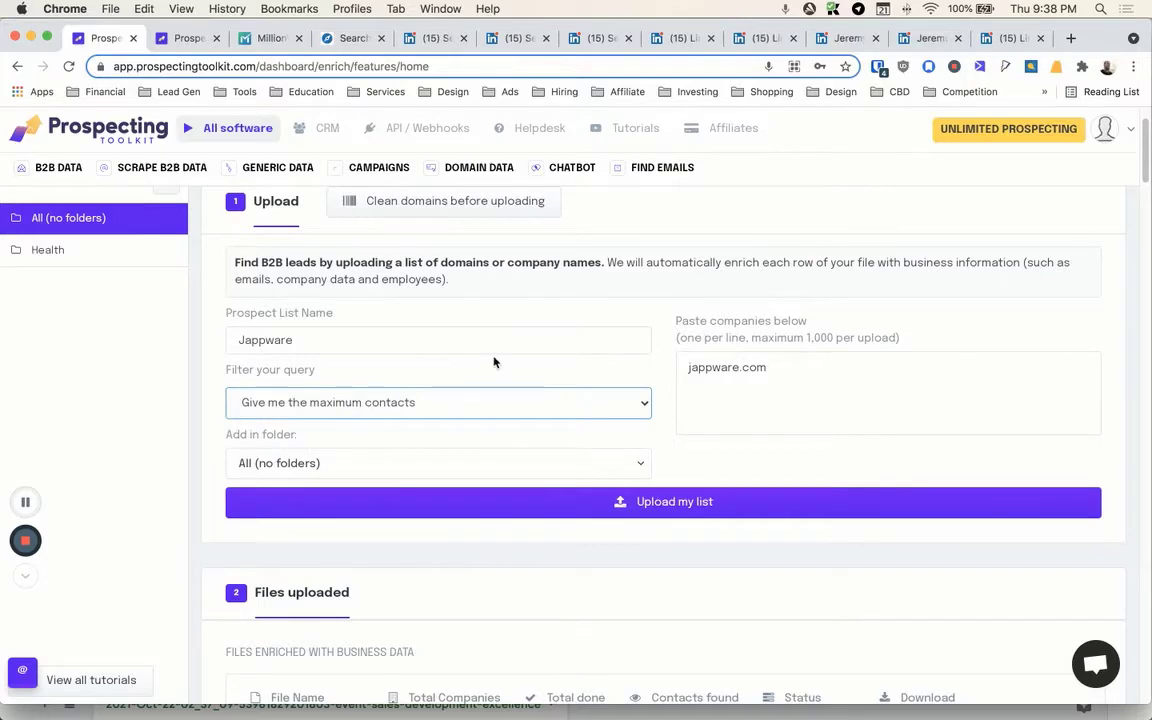
Step: Switch back to the attendee spreadsheet and widen the job_title column to read the Jappware contact's title
key("ctrl+Up")
left_click(415, 343)
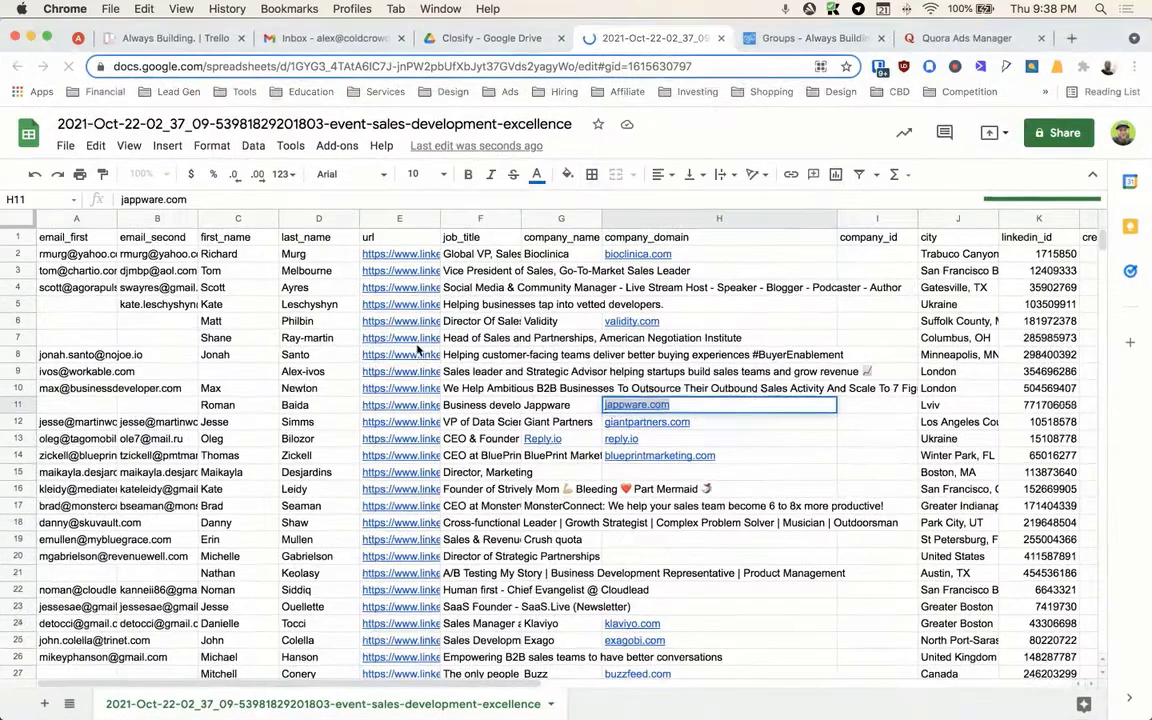
left_click(493, 410)
left_click_drag(522, 218, 594, 222)
Step: Return to ProspectingToolkit and set the query filter to give only employees with a job title that contains given words
key("ctrl+Up")
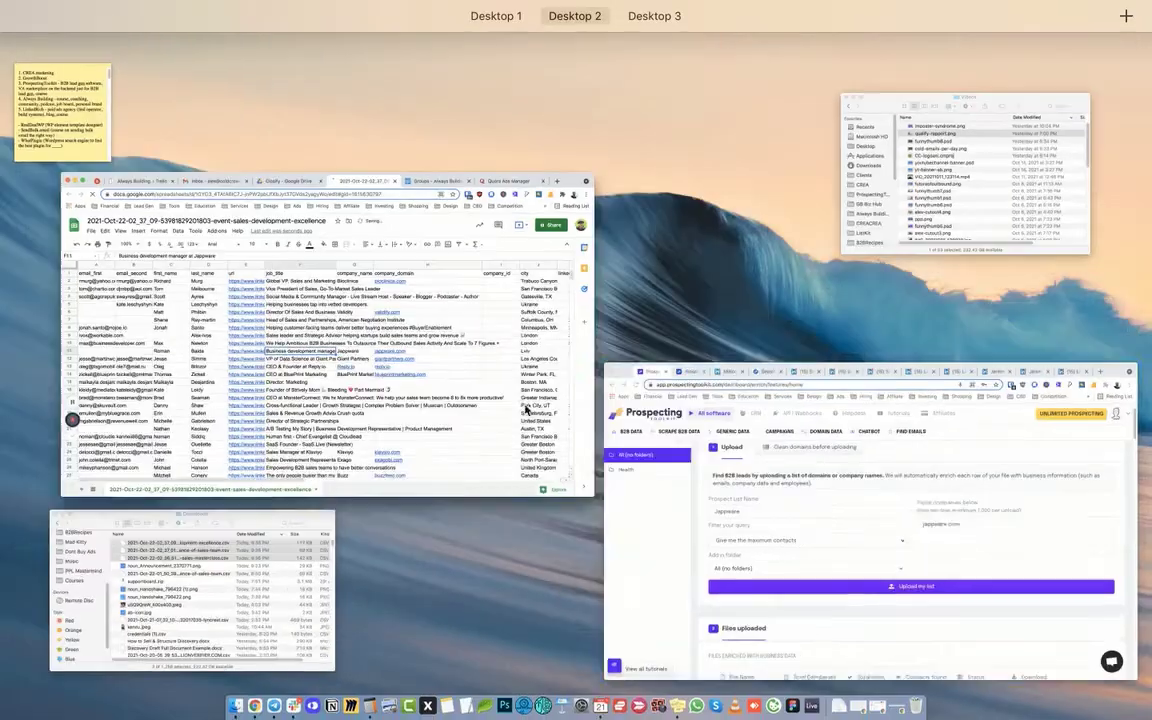
left_click(730, 413)
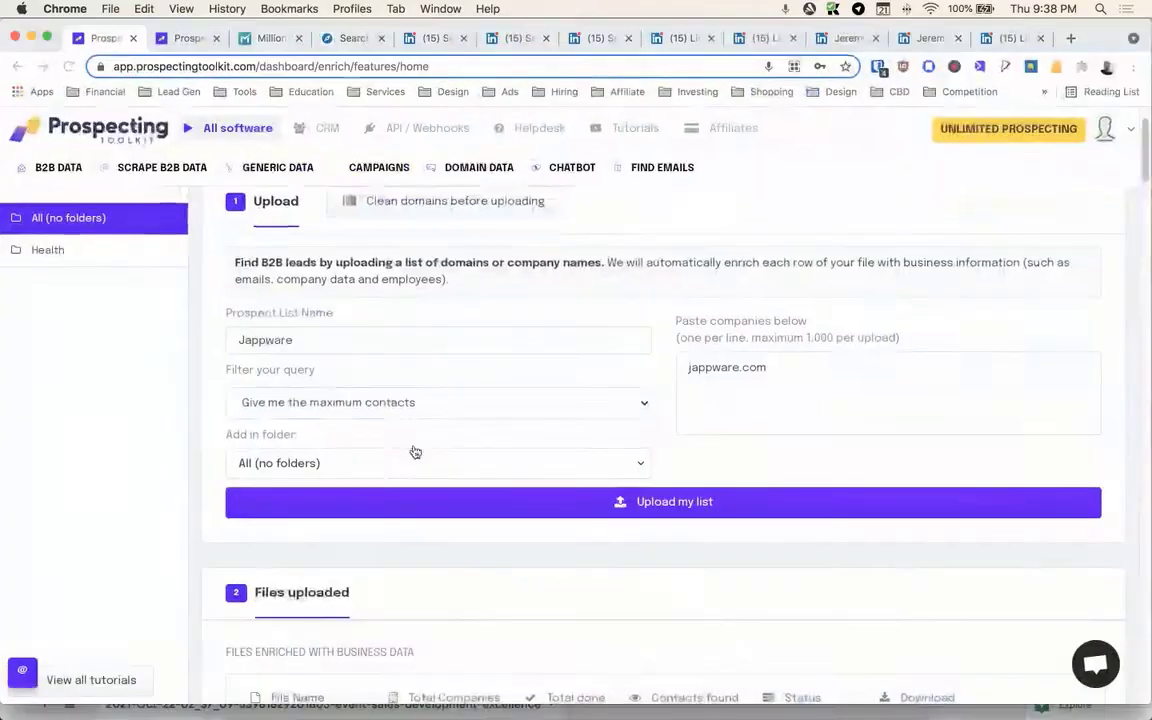
left_click(357, 463)
left_click(345, 405)
left_click(352, 410)
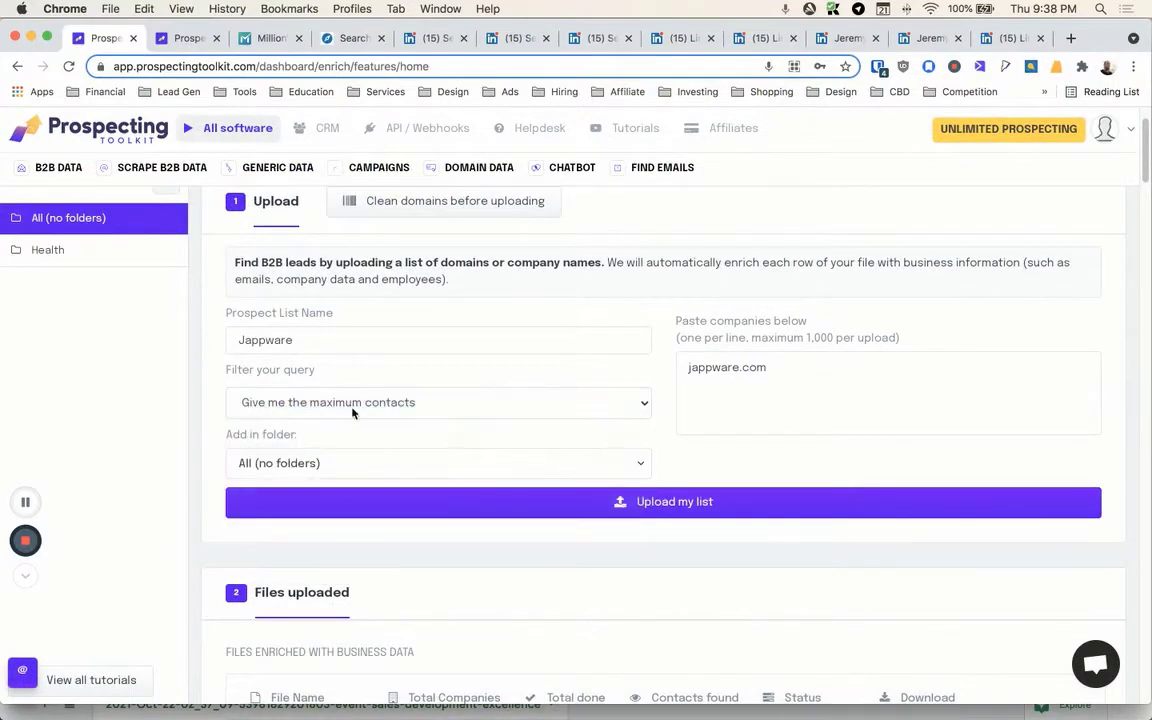
left_click(352, 410)
left_click(347, 510)
left_click(306, 465)
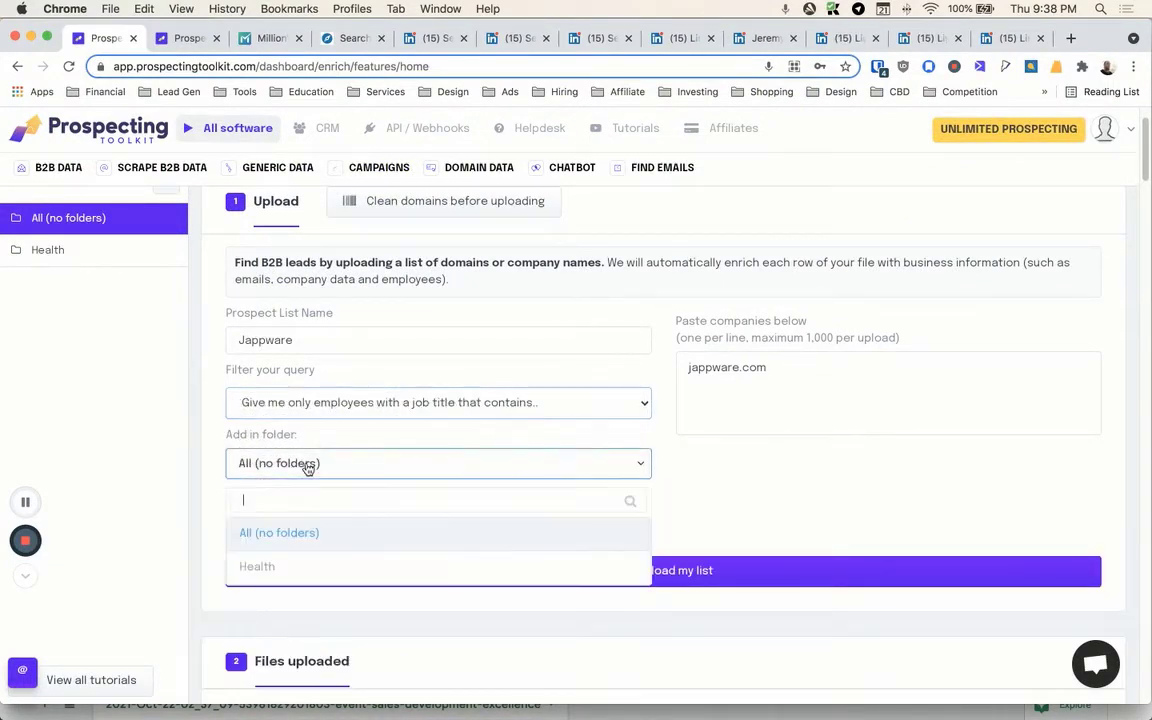
left_click(376, 459)
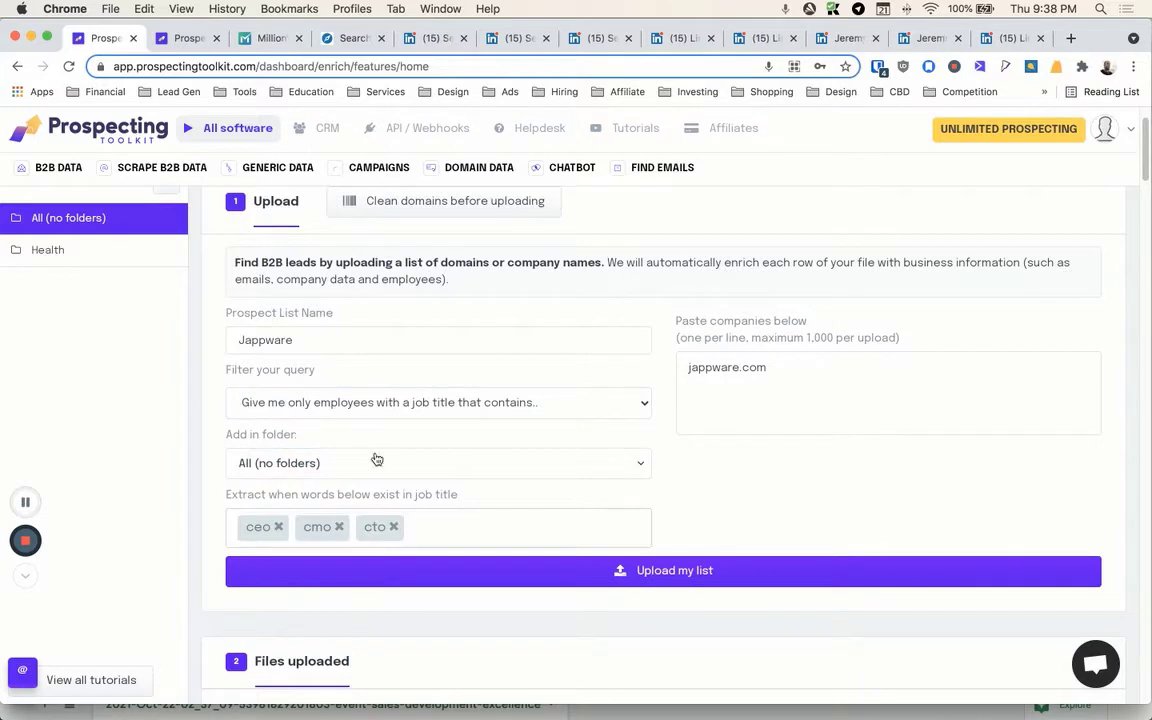
Step: Replace the job title words ceo, cmo and cto with "business development manager" and upload the Jappware list
left_click(393, 526)
left_click(339, 526)
left_click(279, 527)
type("business development manage")
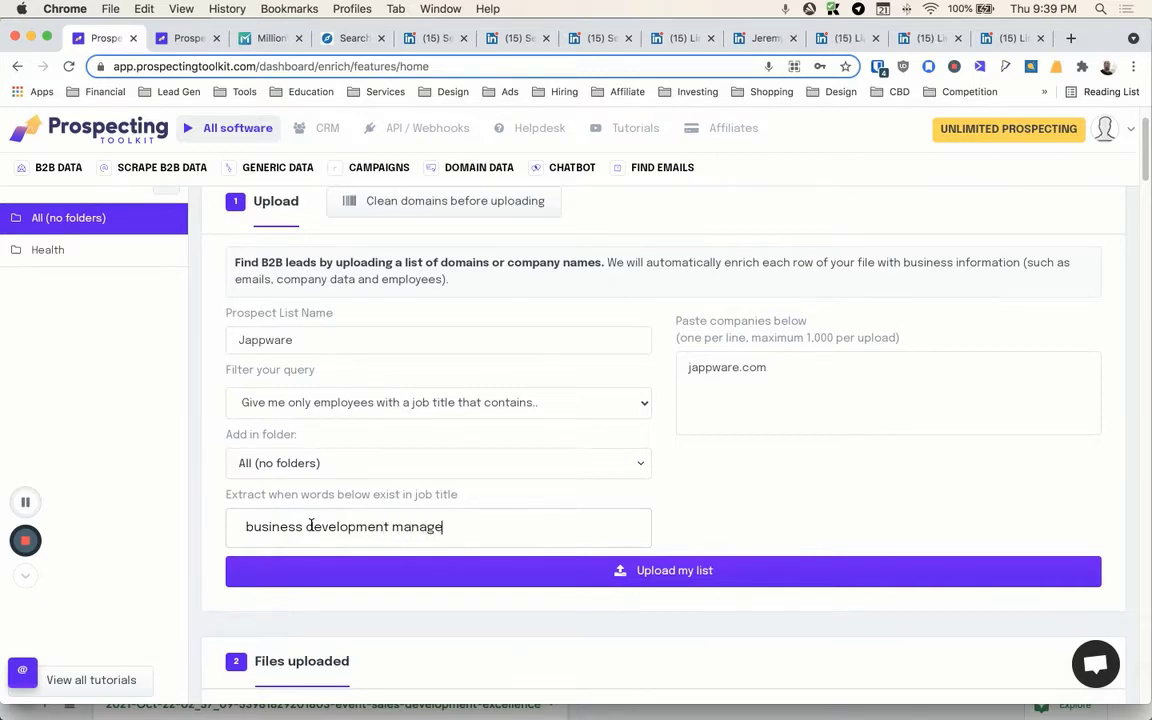
type("r")
key("Return")
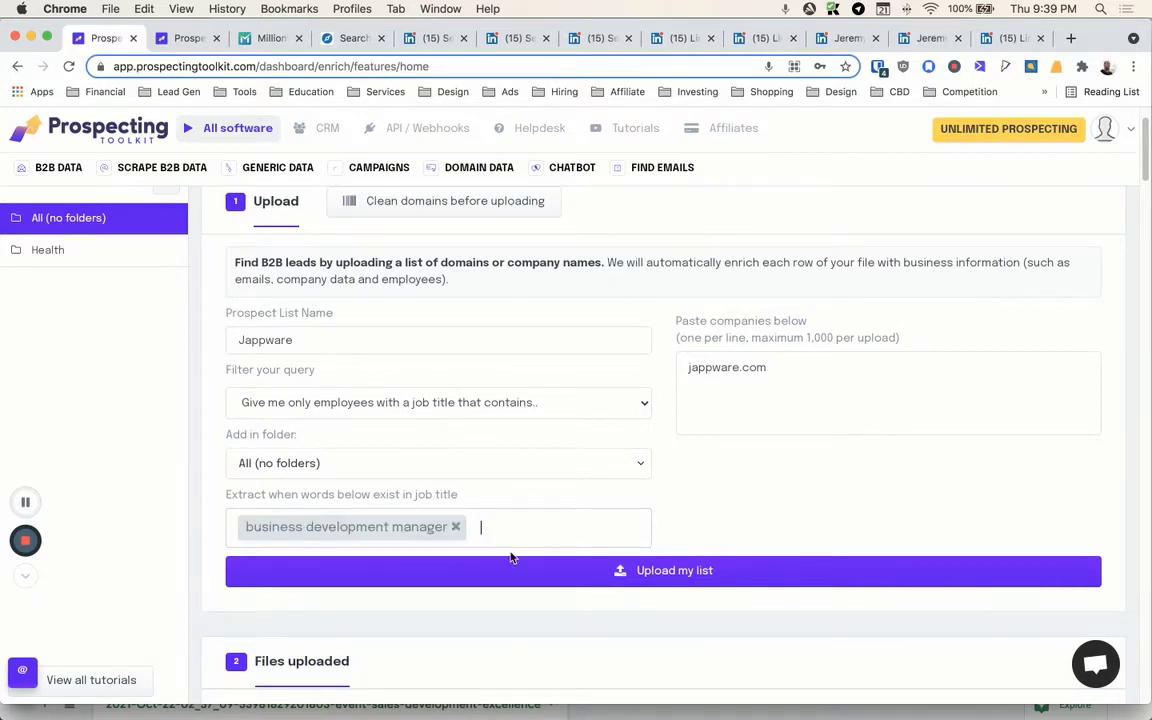
left_click(543, 570)
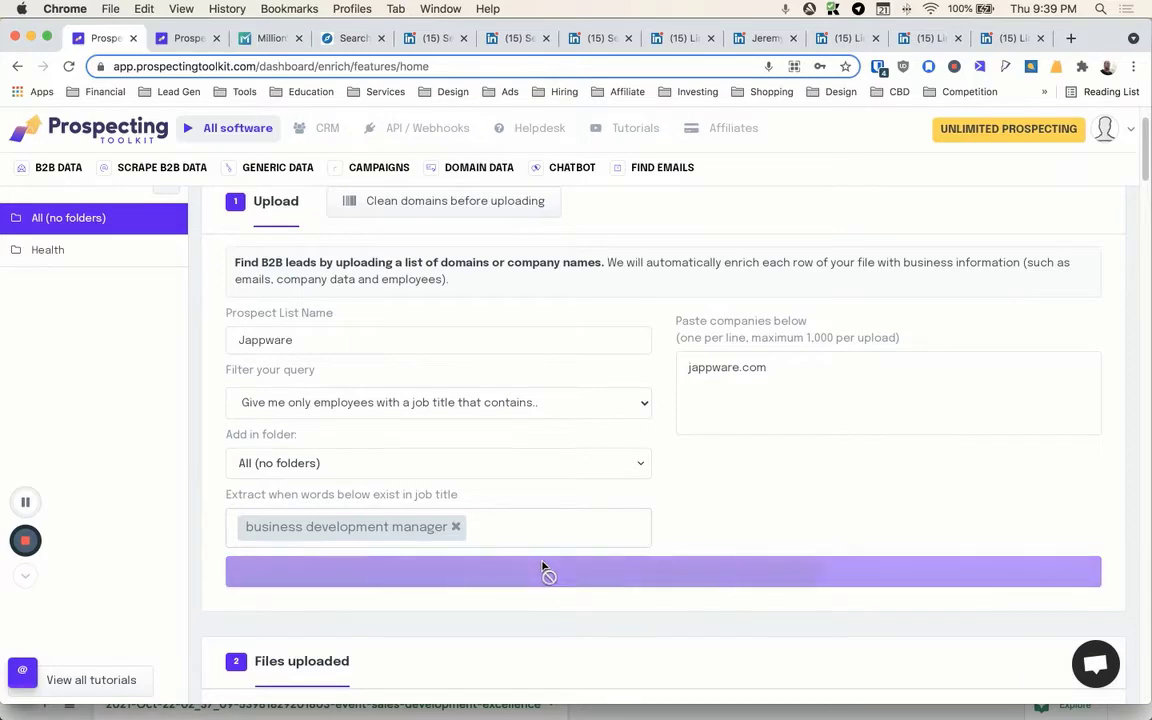
Step: Check the enrichment status of the Jappware list among the uploaded files
scroll(754, 449, "down", 7)
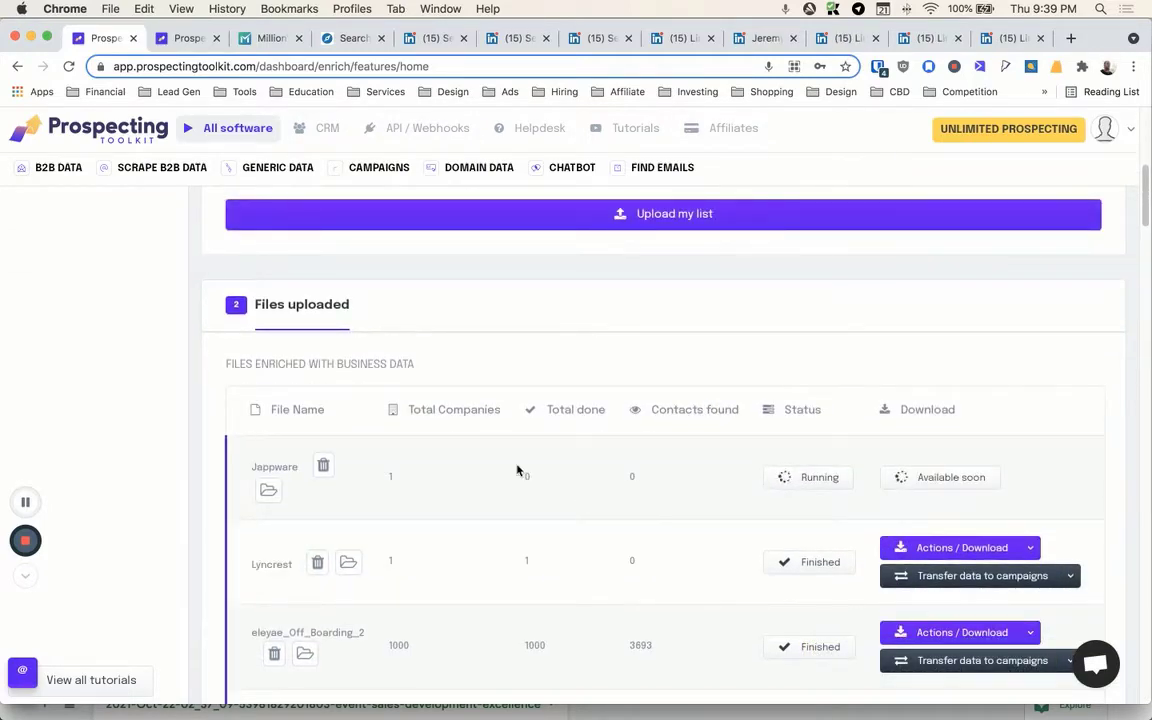
scroll(505, 500, "down", 1)
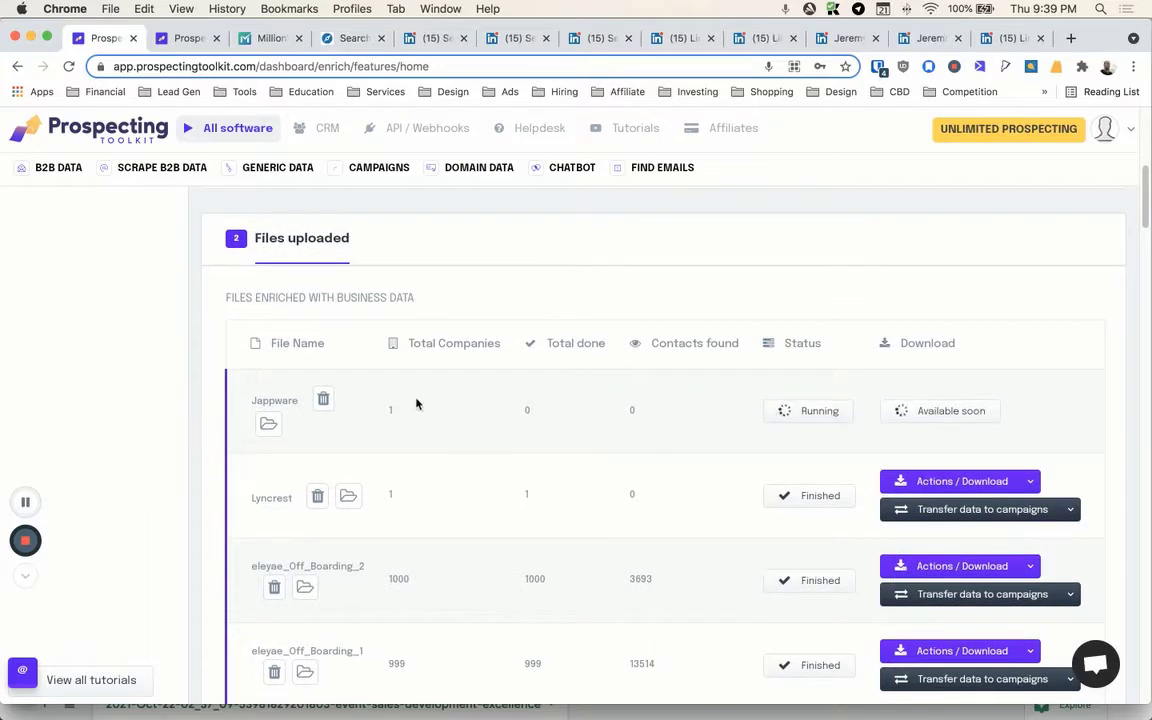
left_click(180, 38)
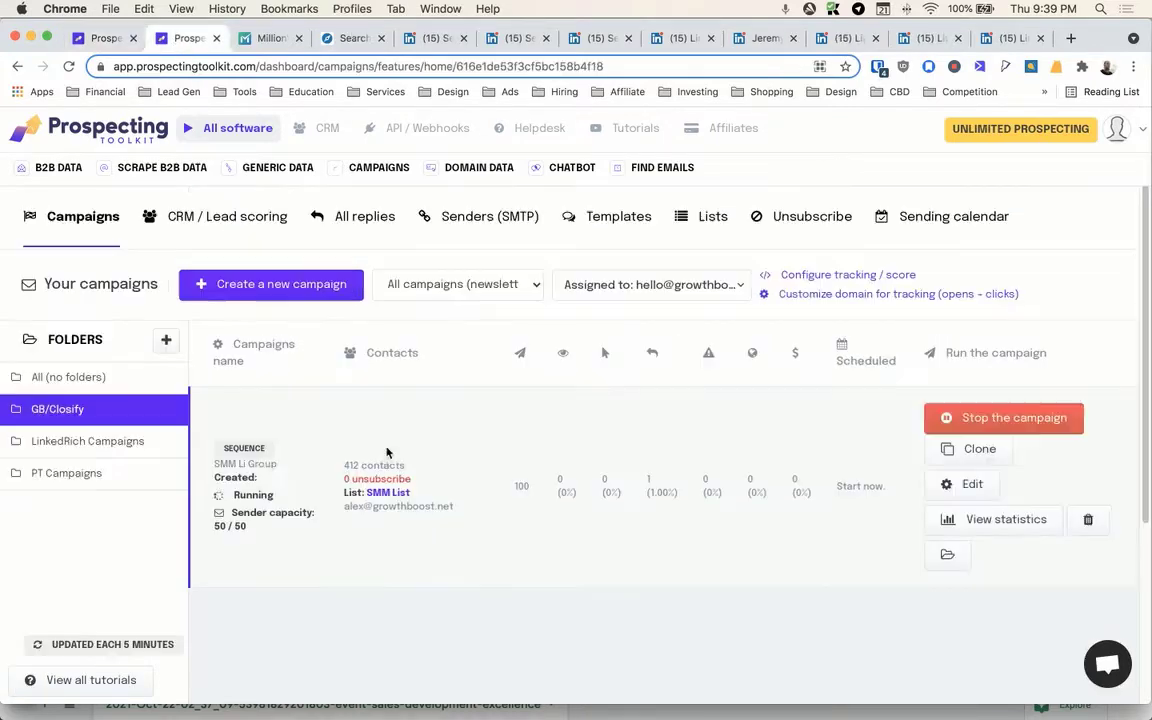
left_click(105, 38)
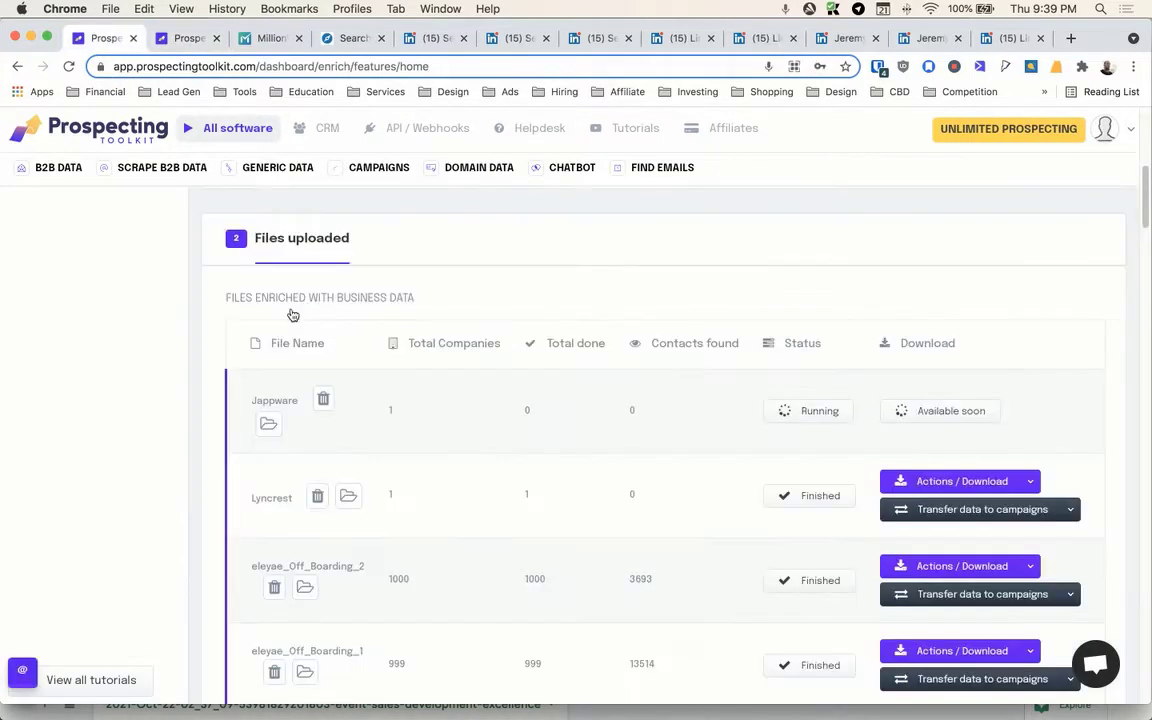
Step: Switch to the attendee spreadsheet and examine the job title and company domain of the Validity contact without an email
key("ctrl+Up")
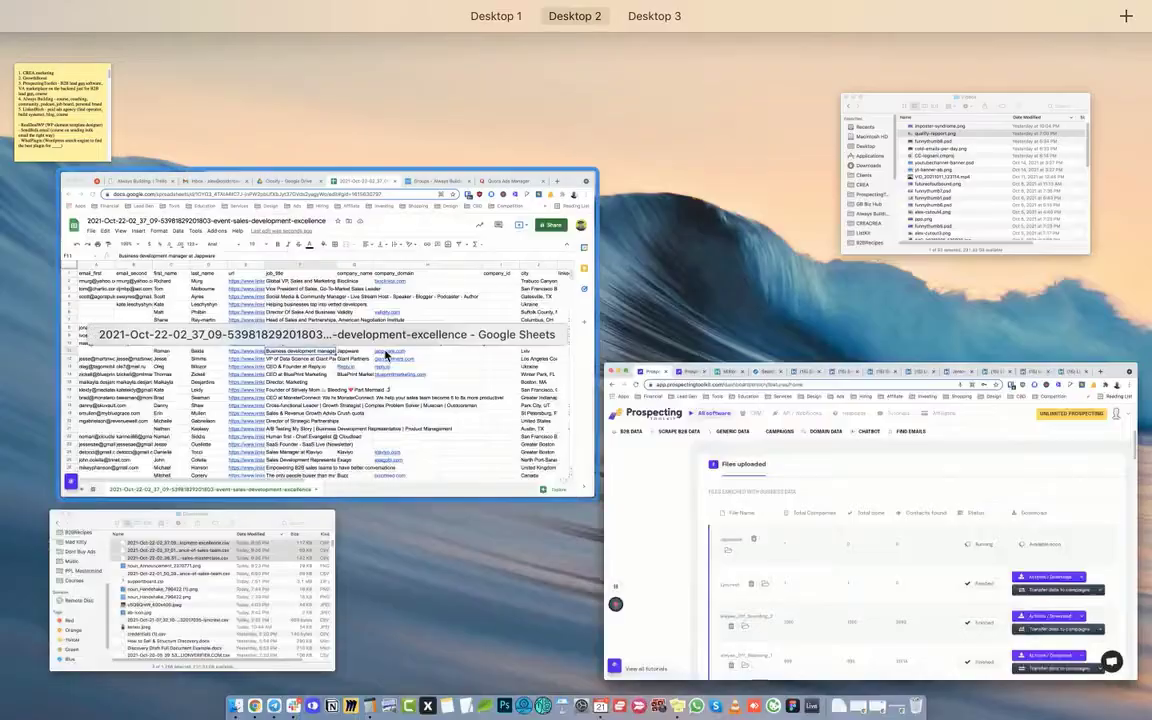
left_click(386, 354)
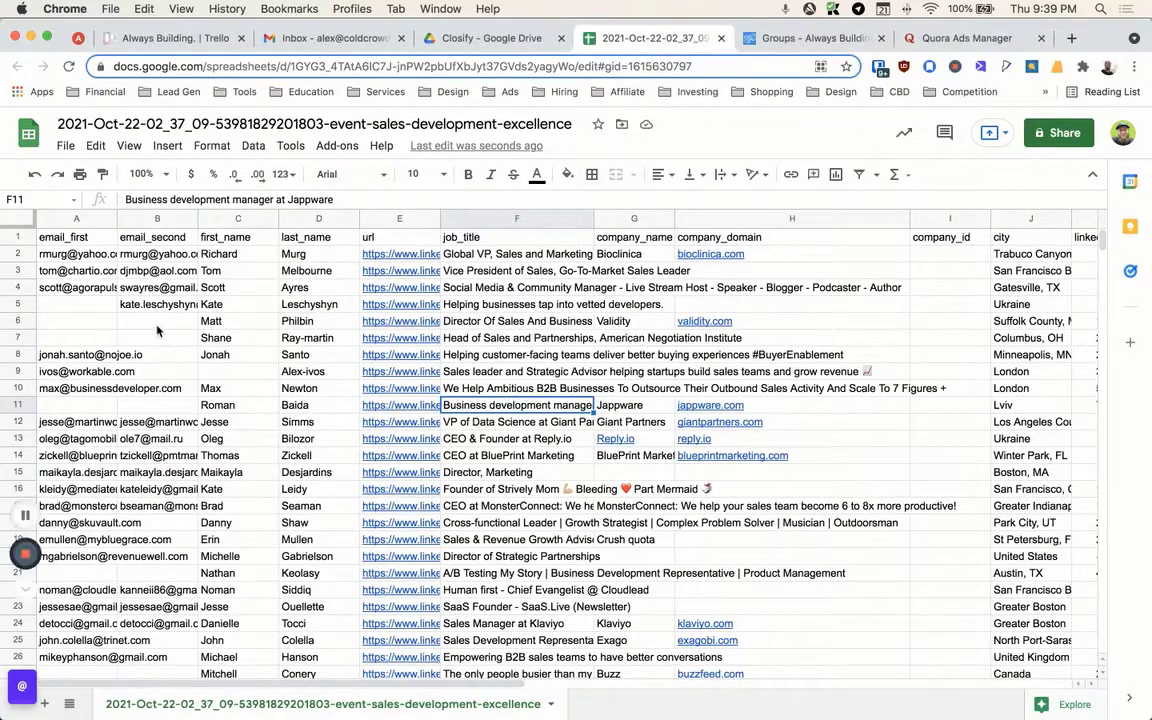
left_click(754, 321)
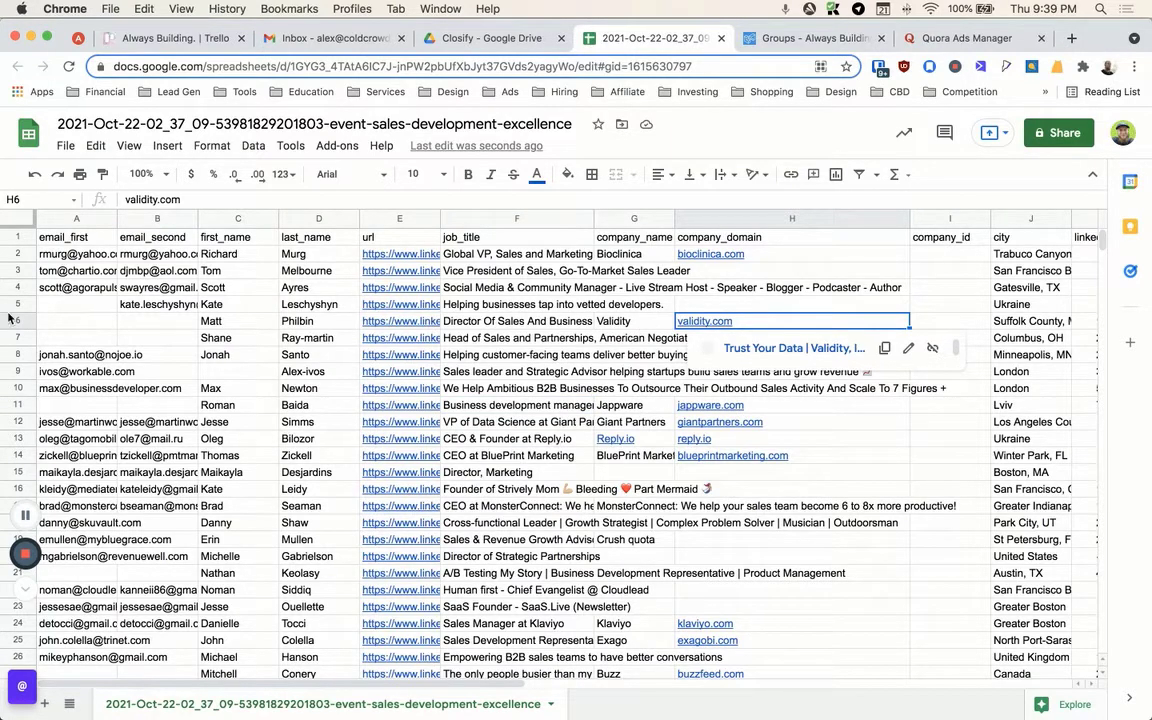
left_click(535, 321)
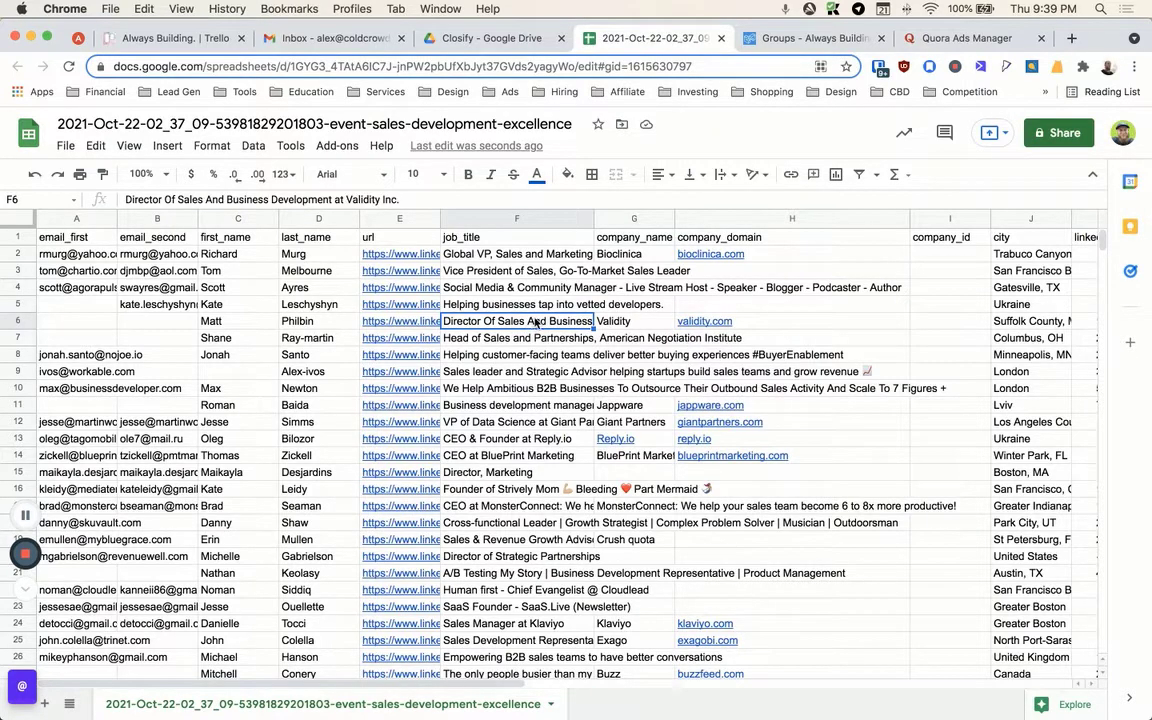
left_click(752, 324)
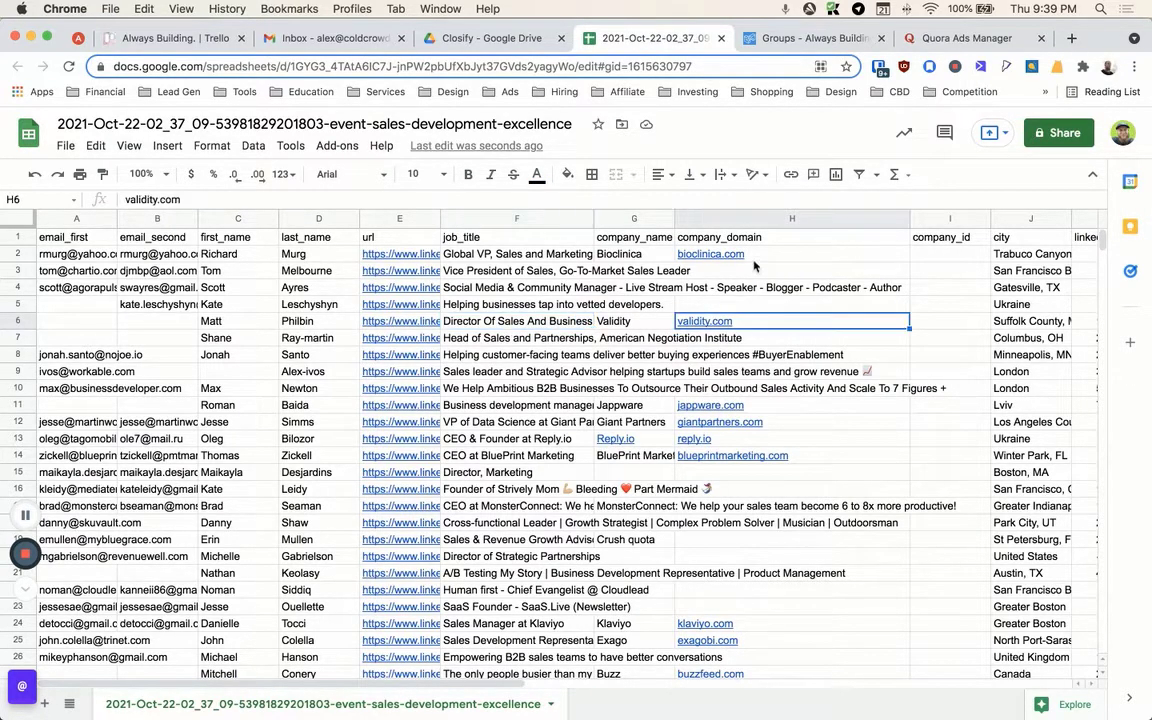
Step: Examine the Klaviyo contact's domain, job title and emails in row 24, along with the neighbouring attendee rows
scroll(724, 404, "down", 5)
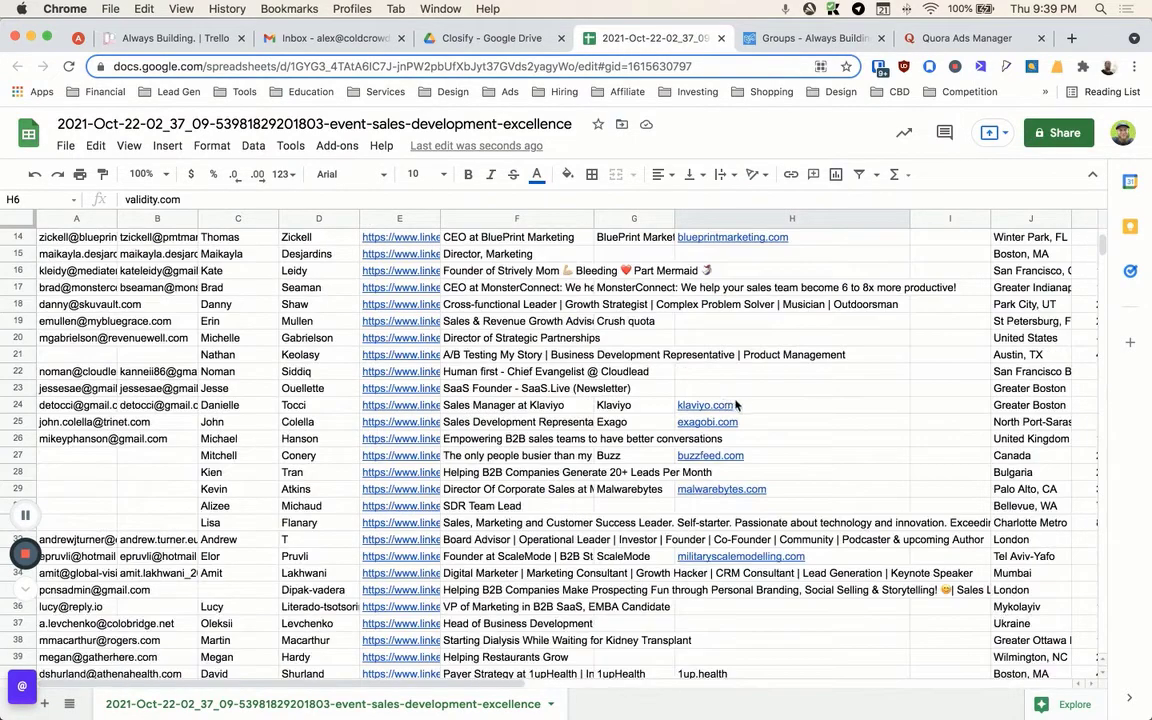
left_click(764, 405)
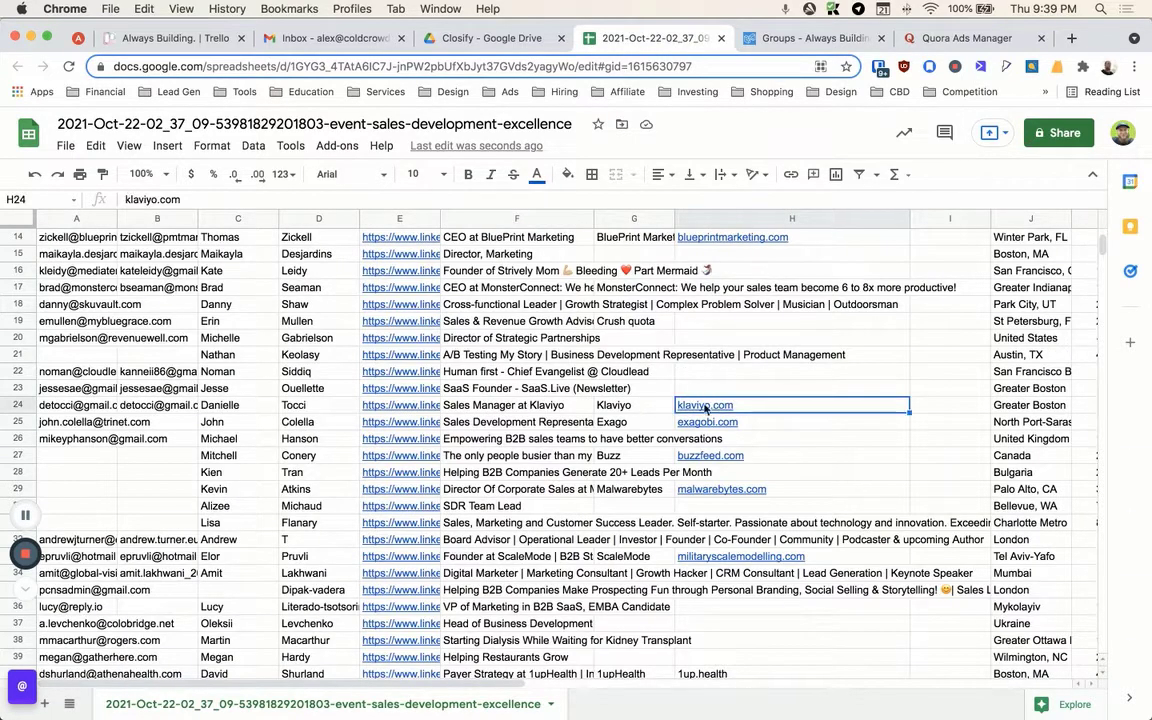
left_click(563, 408)
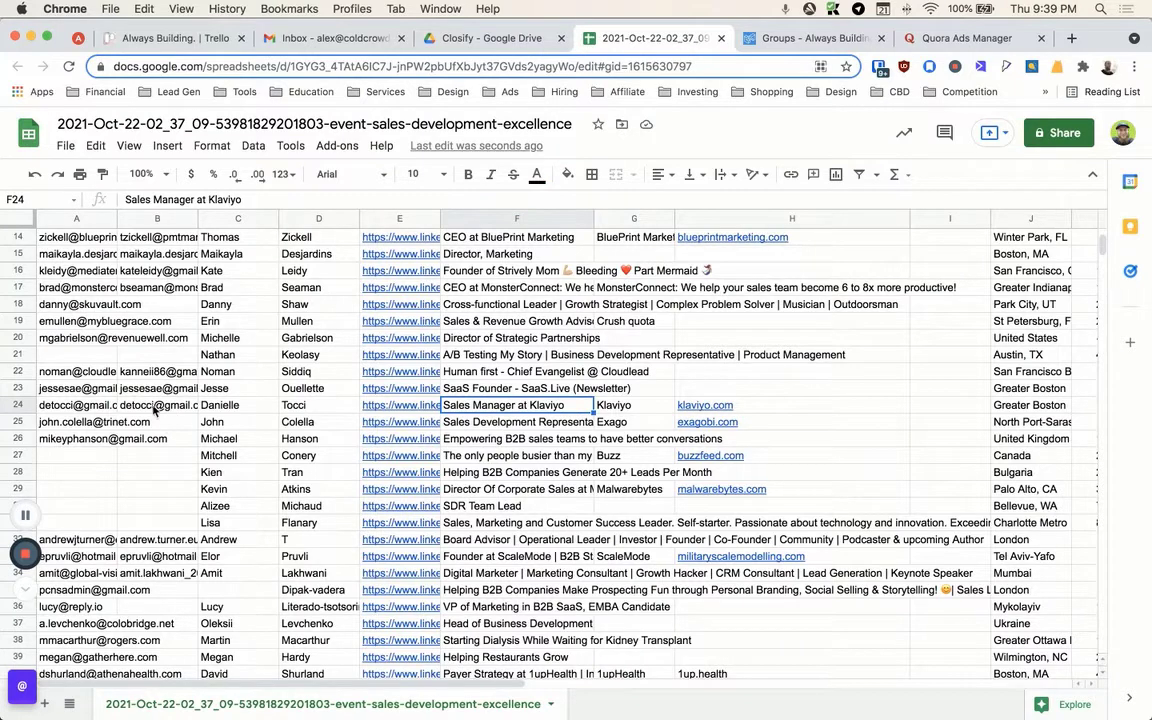
left_click(155, 408)
left_click(96, 405)
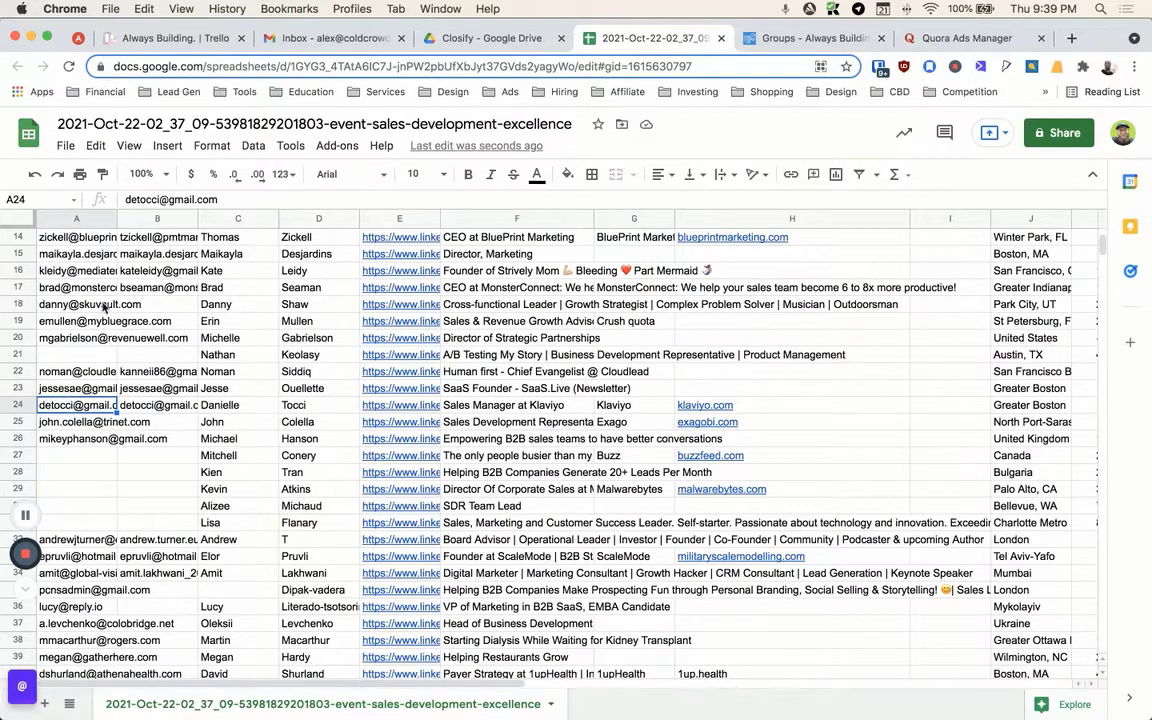
mouse_move(102, 287)
mouse_move(86, 541)
left_click(700, 405)
left_click(515, 439)
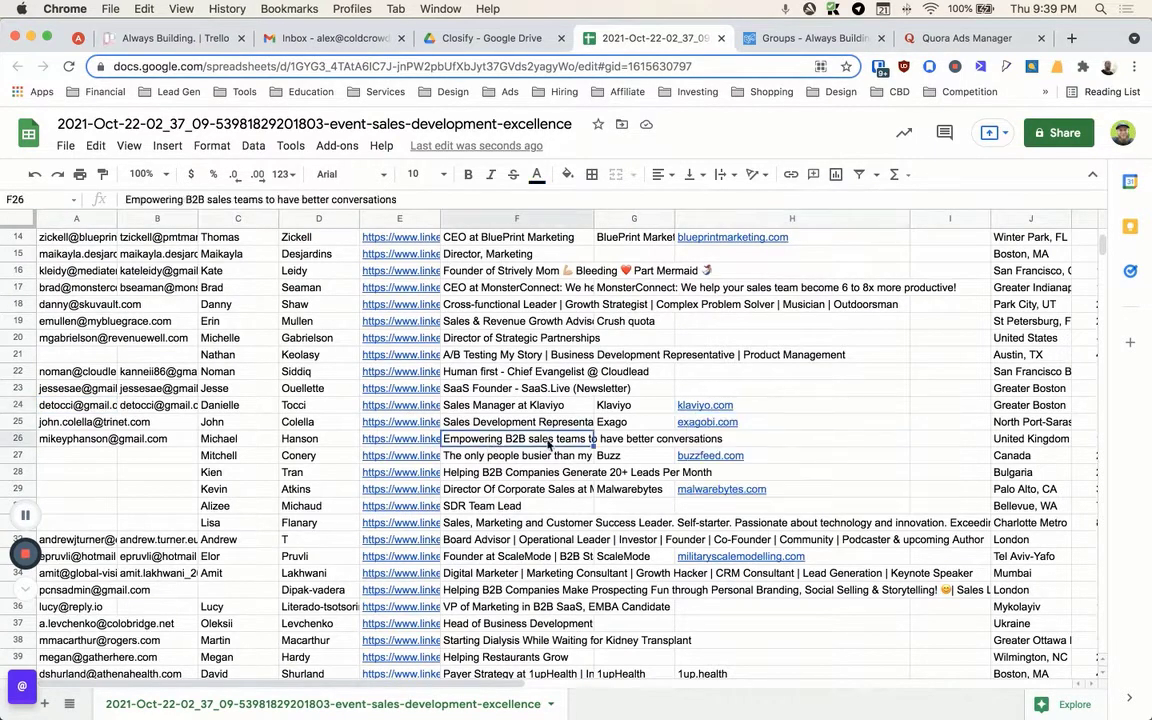
left_click(536, 457)
left_click(705, 421)
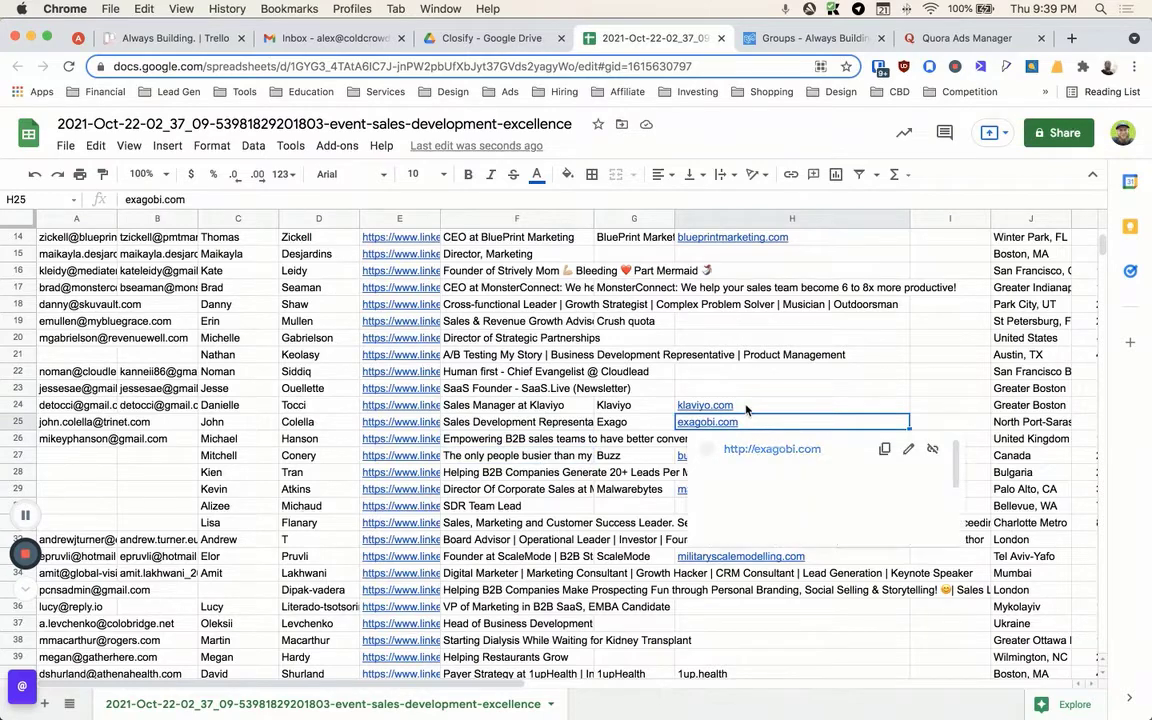
Step: Copy the company_domain entries from bioclinica.com in row 2 through chilipiper.com in row 519
left_click(745, 408, "shift")
scroll(745, 408, "up", 2)
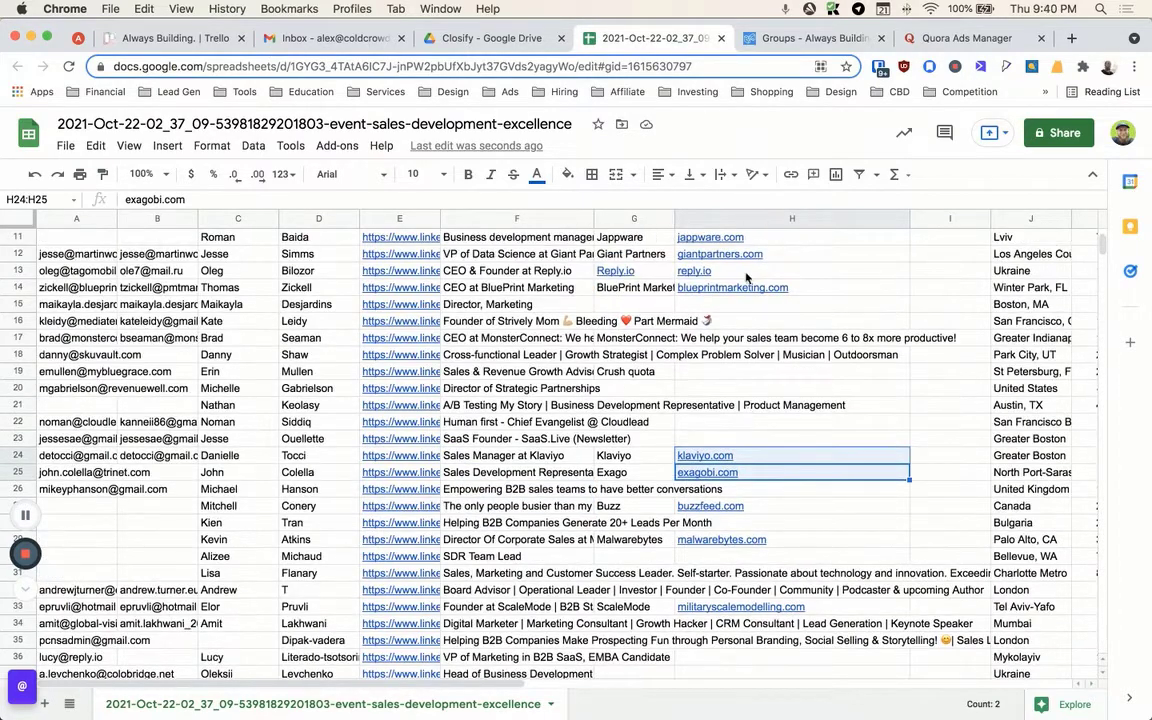
left_click(730, 221)
scroll(736, 341, "up", 5)
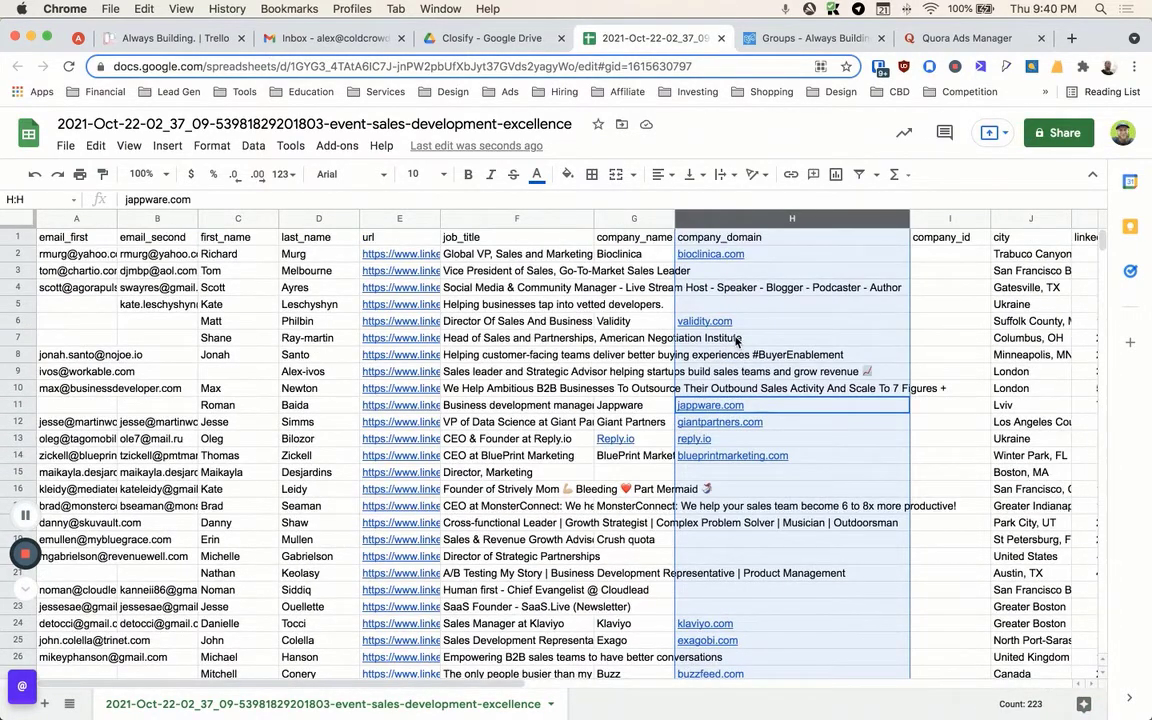
key("ctrl+c")
left_click(770, 258)
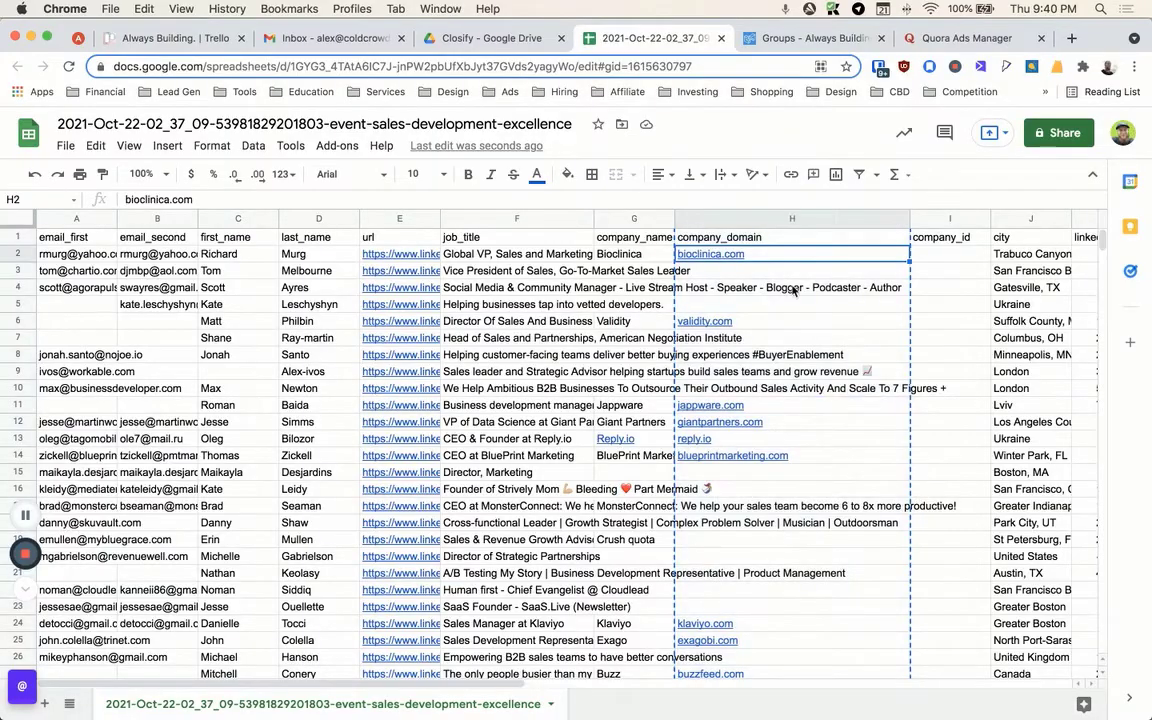
scroll(785, 280, "down", 20)
scroll(792, 290, "down", 20)
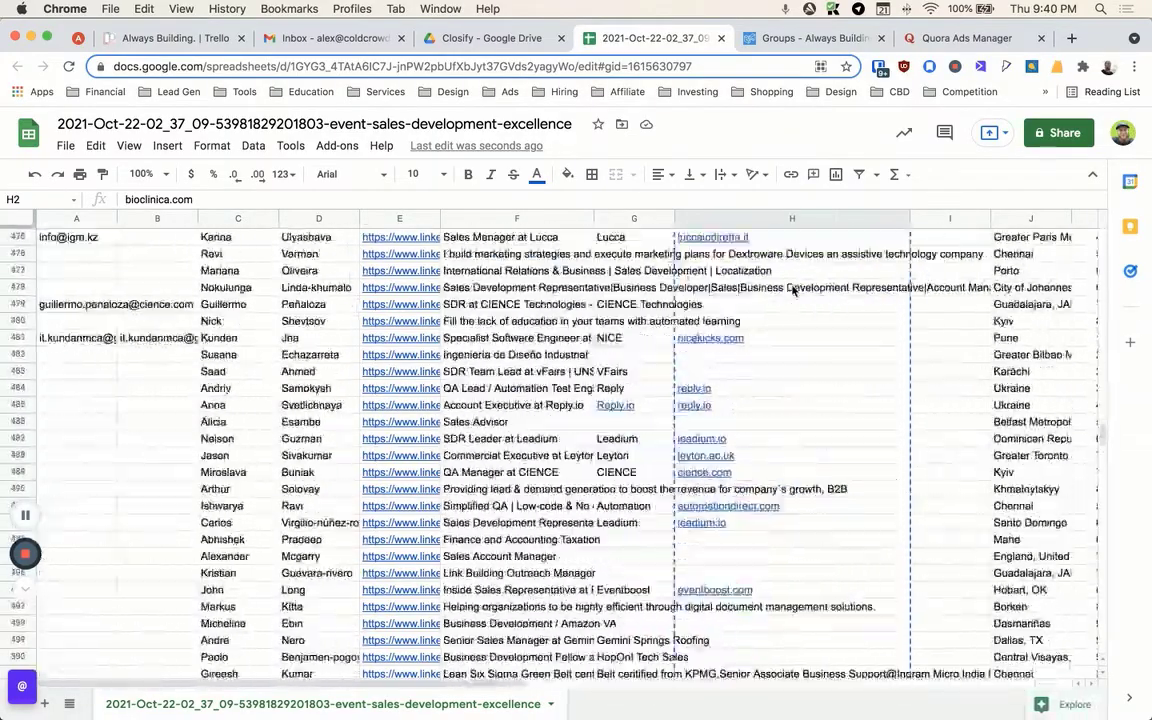
scroll(792, 290, "down", 5)
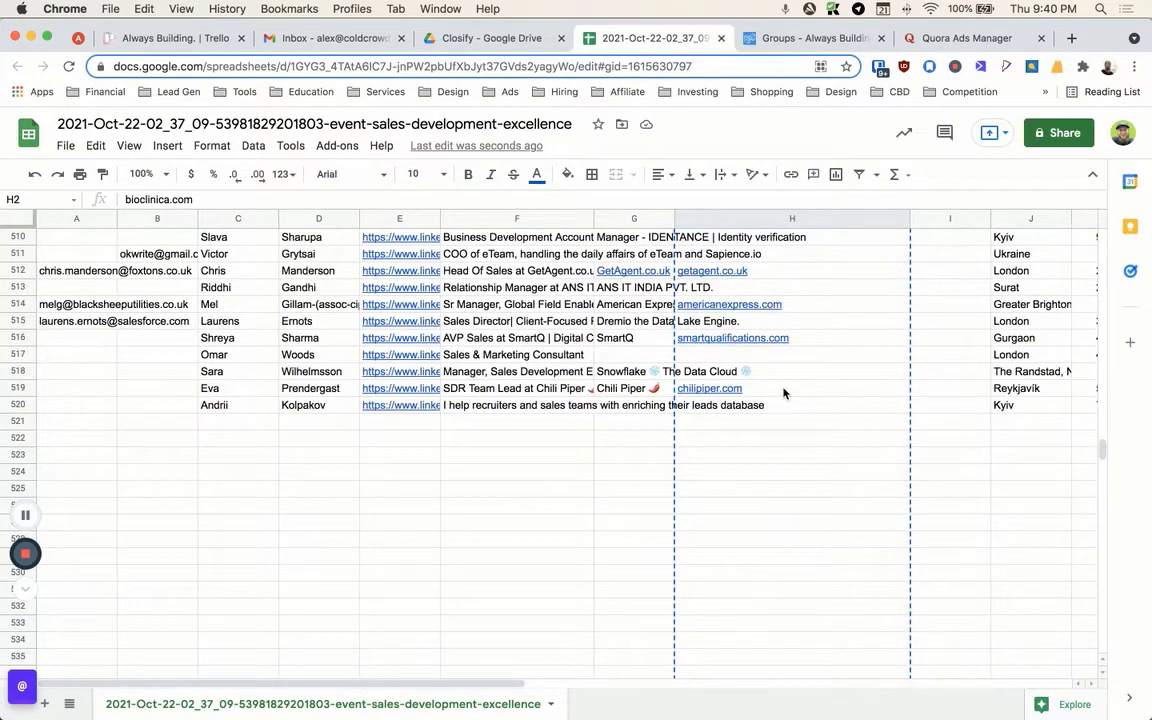
left_click(784, 393, "shift")
left_click(537, 457)
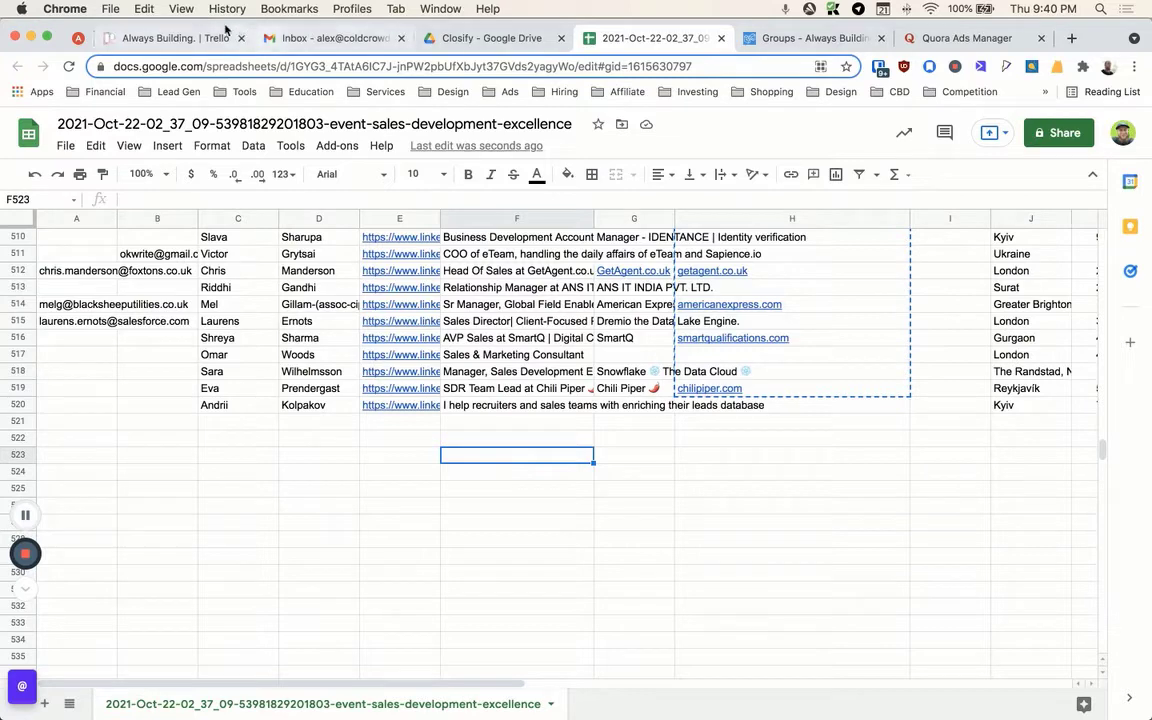
Step: Switch back to ProspectingToolkit and check the contacts found for the Jappware list
key("ctrl+Up")
left_click(719, 313)
key("ctrl+Up")
left_click(670, 376)
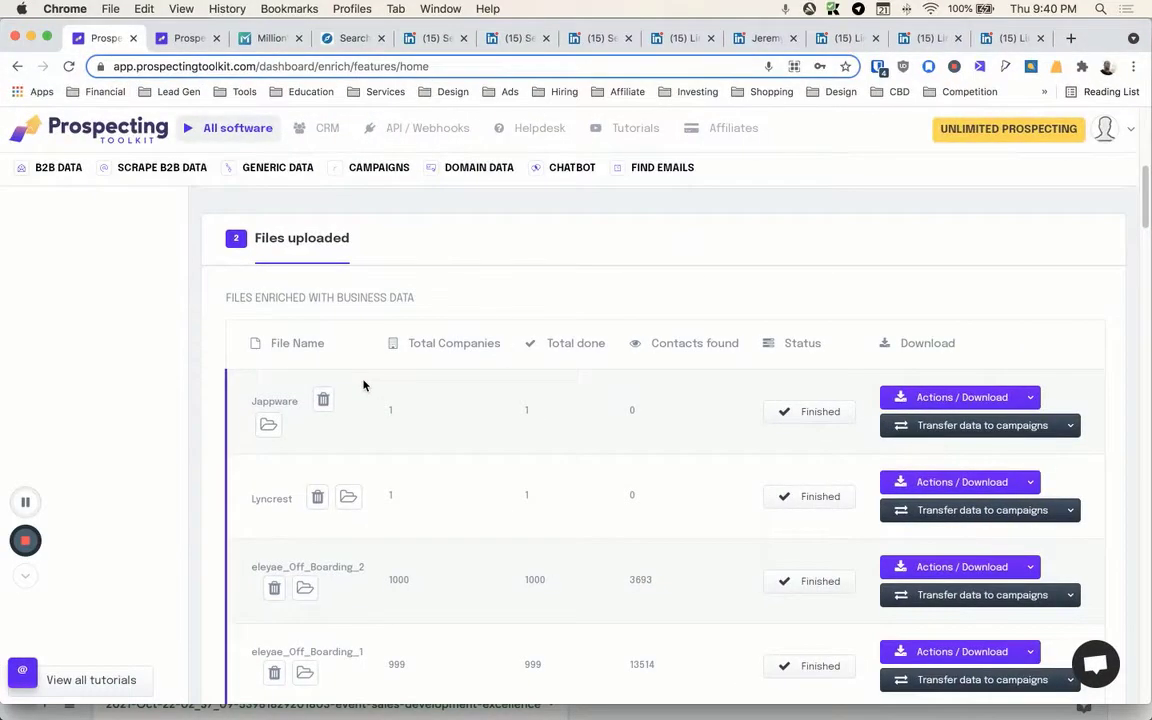
scroll(450, 390, "down", 1)
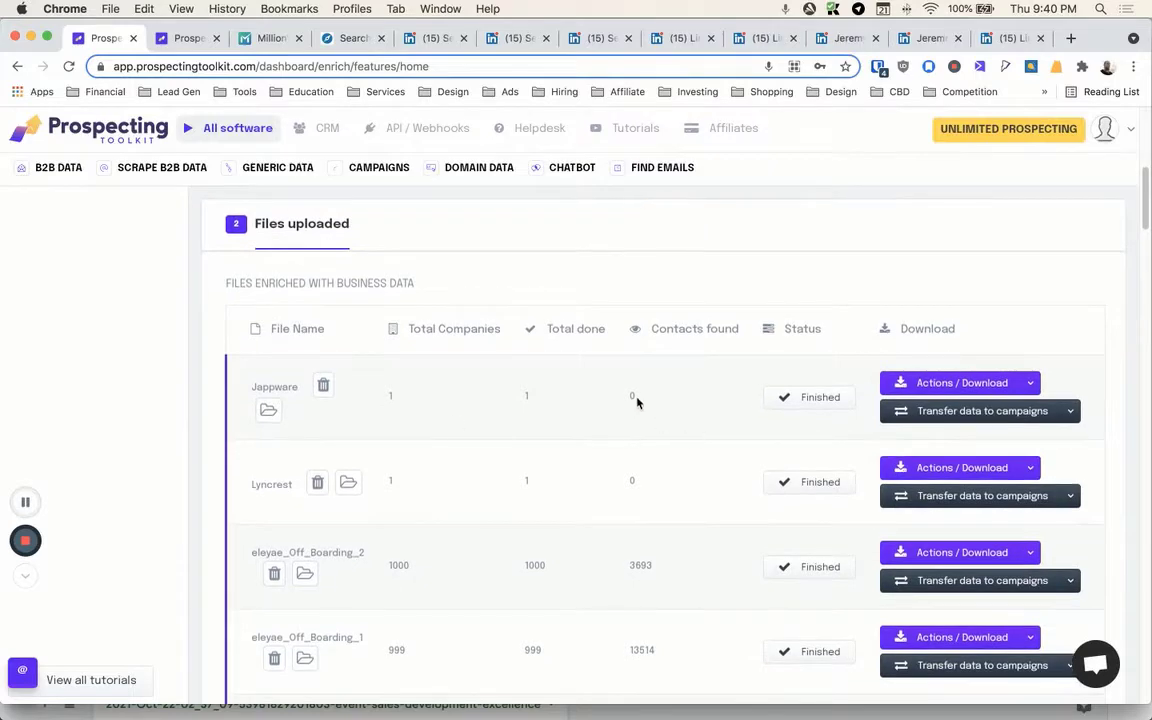
scroll(593, 430, "up", 3)
Step: Replace jappware.com with the copied company domains in the enrichment upload and remove the "business development manager" job title filter
key("ctrl+Up")
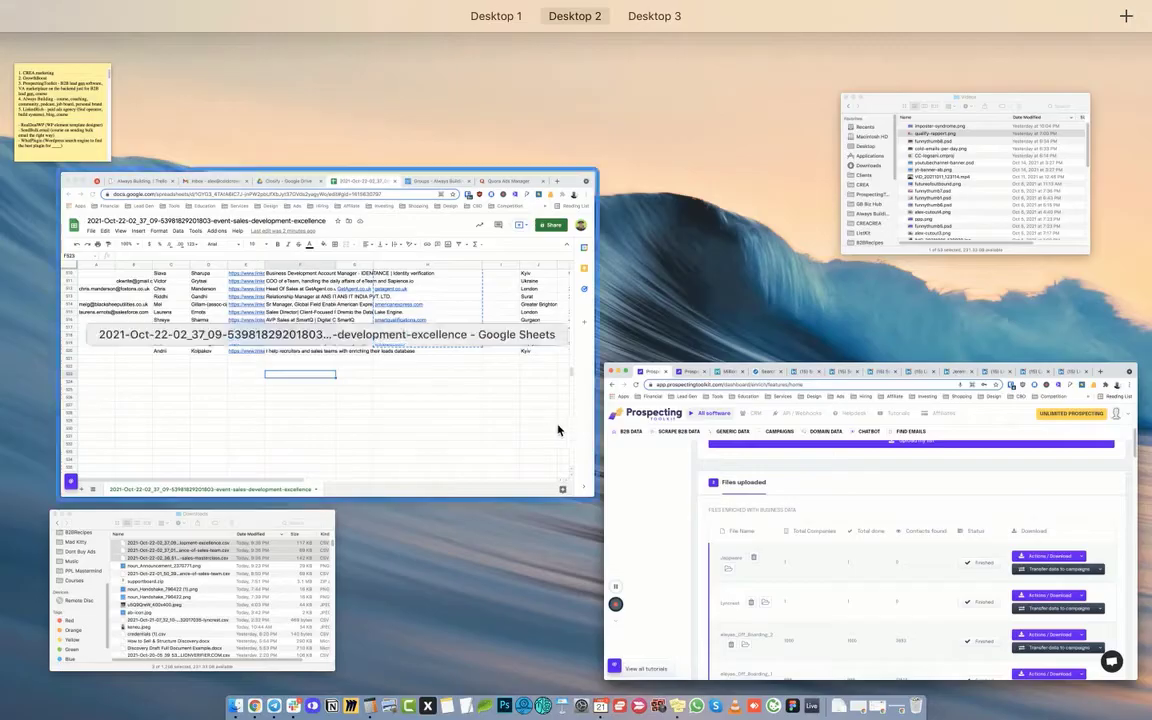
key("ctrl+Up")
scroll(738, 500, "up", 10)
scroll(420, 421, "down", 1)
left_click(799, 442)
key("ctrl+v")
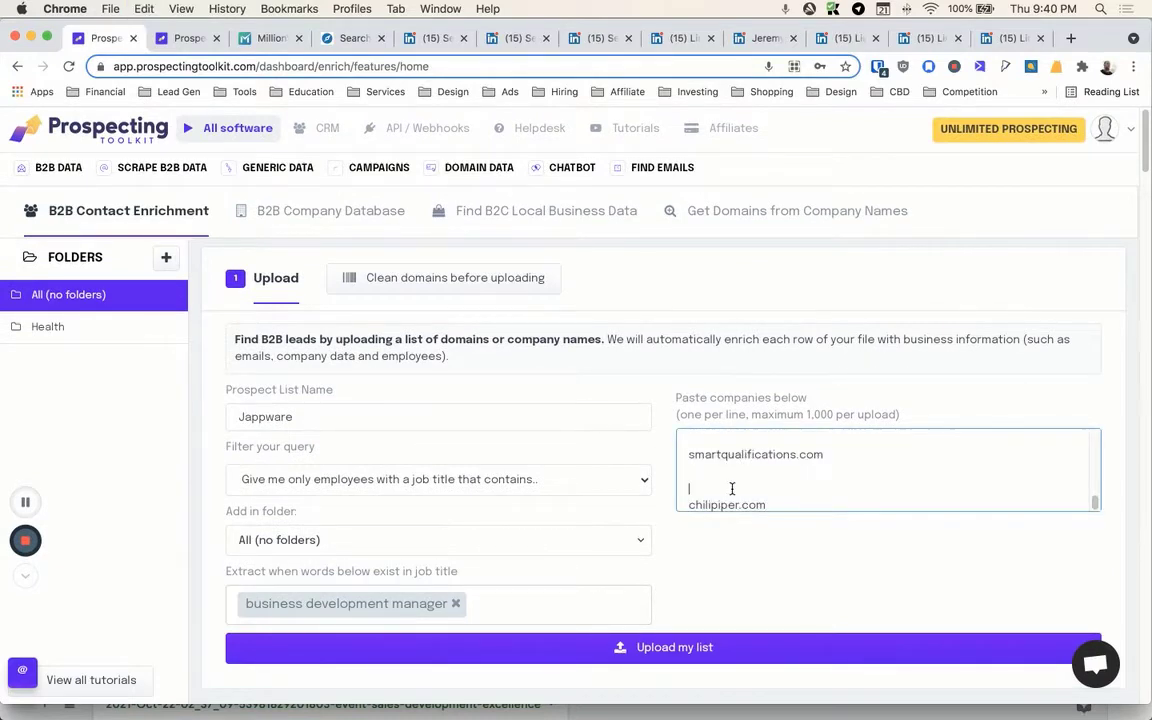
scroll(740, 470, "up", 5)
scroll(452, 442, "down", 3)
left_click(452, 441)
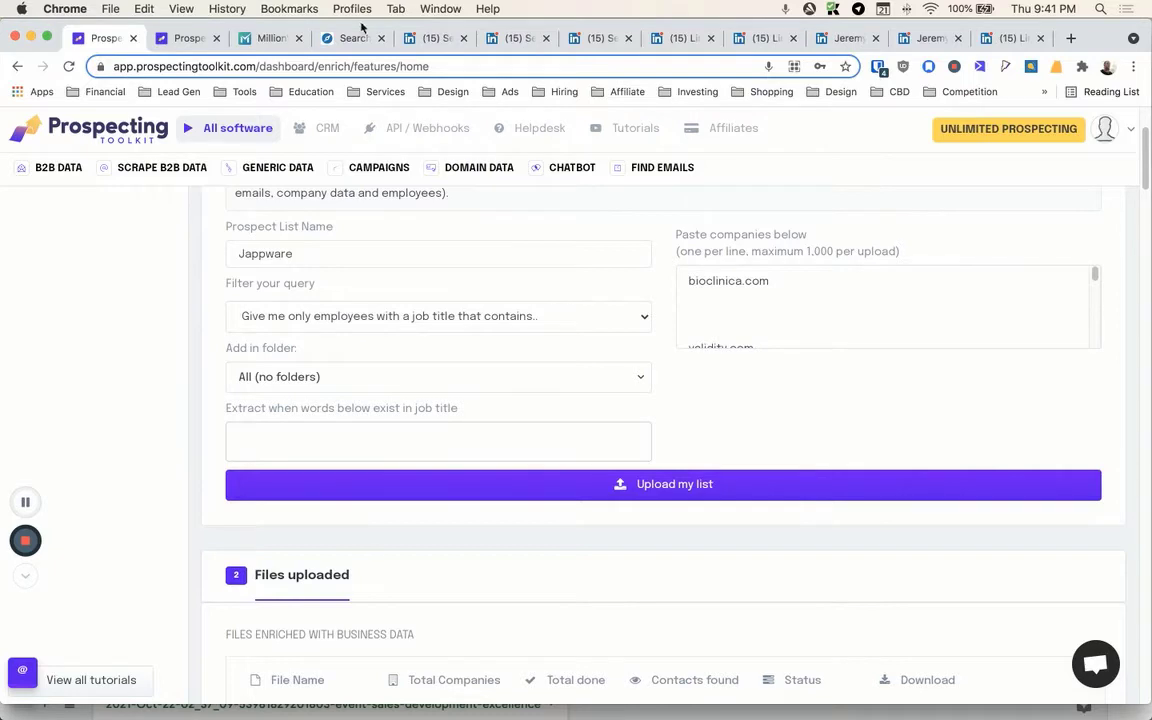
Step: Return to the attendee spreadsheet and scan the job_title column for common job title words
left_click(418, 38)
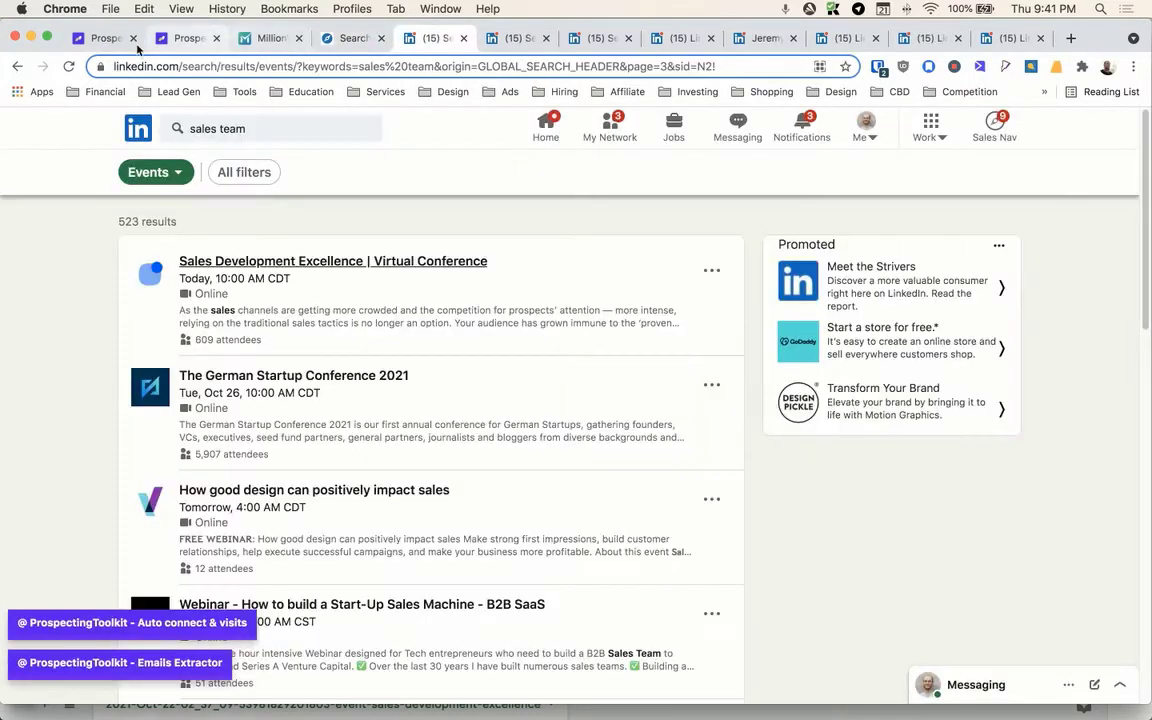
left_click(108, 38)
key("ctrl+Up")
left_click(288, 322)
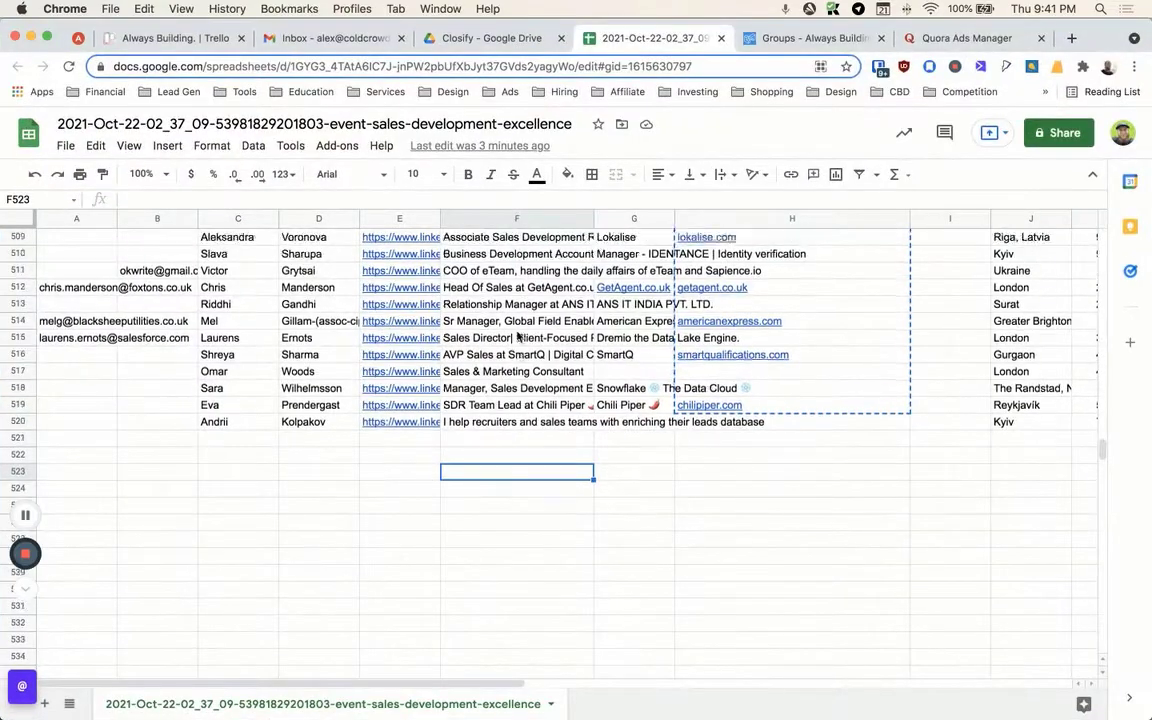
scroll(518, 338, "up", 10)
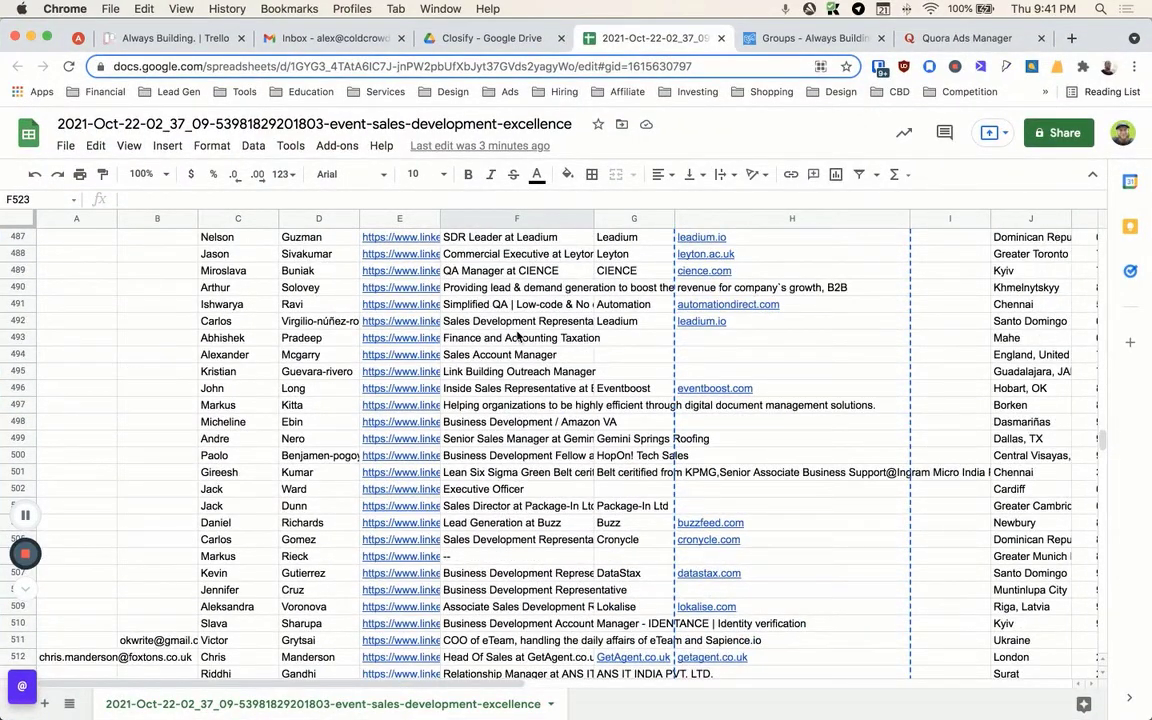
scroll(518, 338, "up", 20)
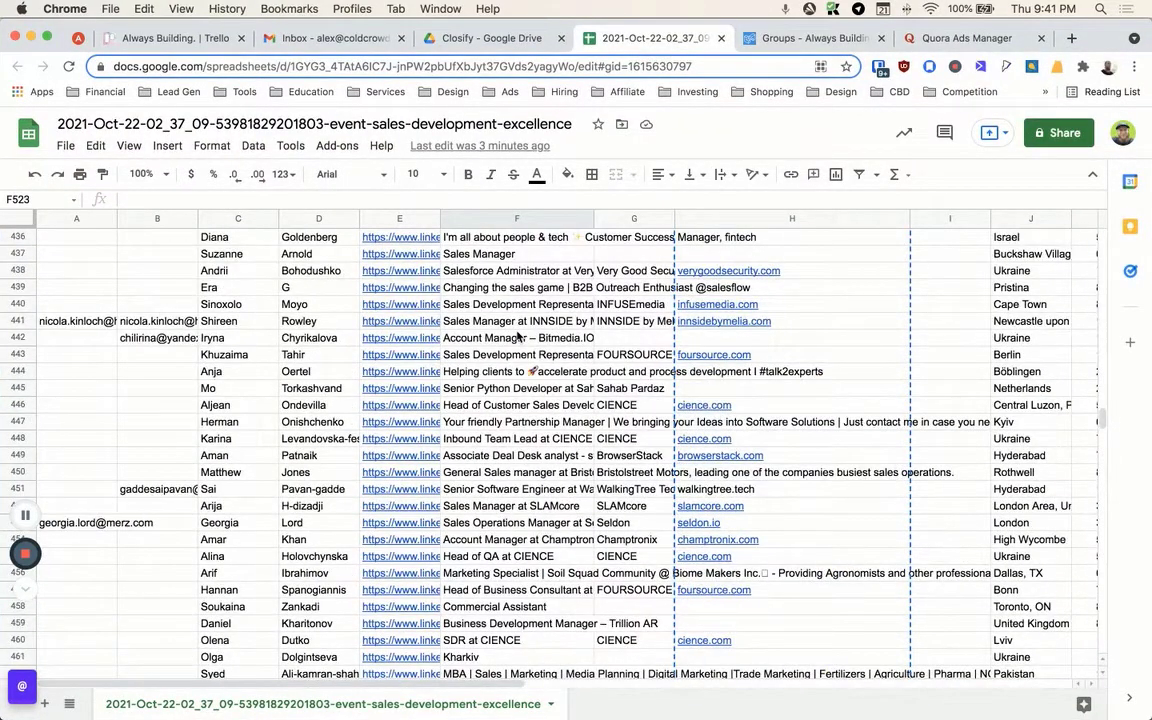
scroll(518, 338, "up", 20)
scroll(518, 338, "up", 10)
Step: Switch back to ProspectingToolkit and add "business dev" and "sales" as job title words for the company enrichment upload
key("ctrl+Up")
left_click(650, 440)
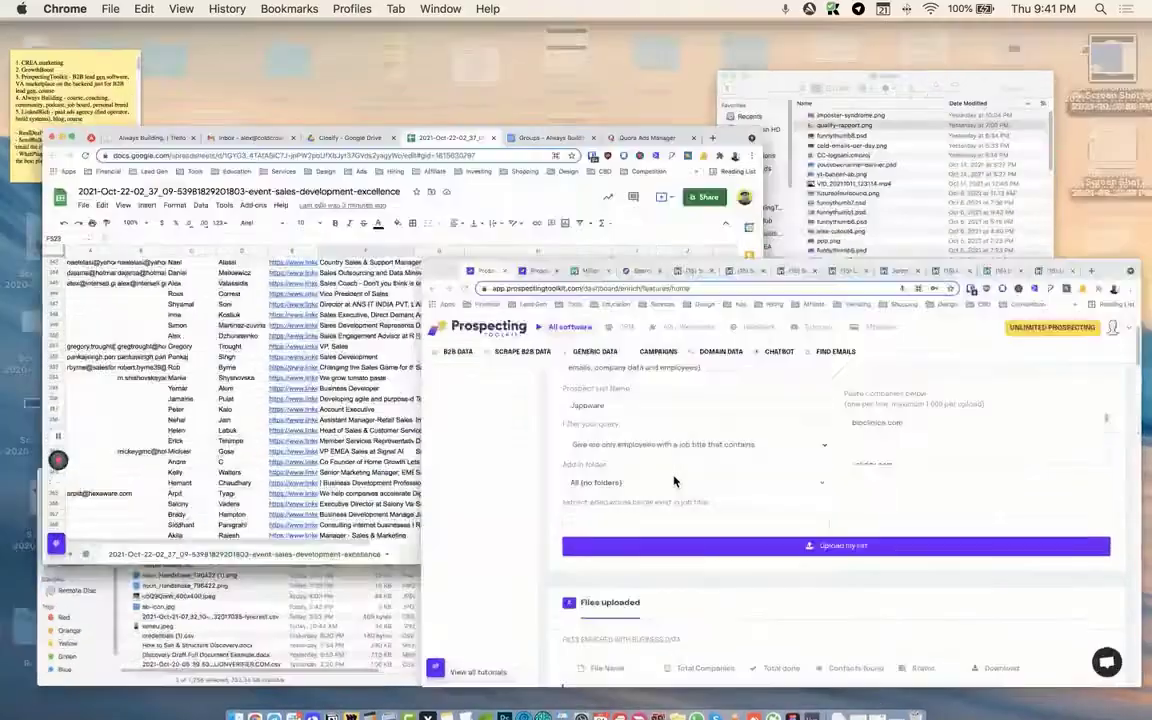
left_click(410, 437)
type("bu")
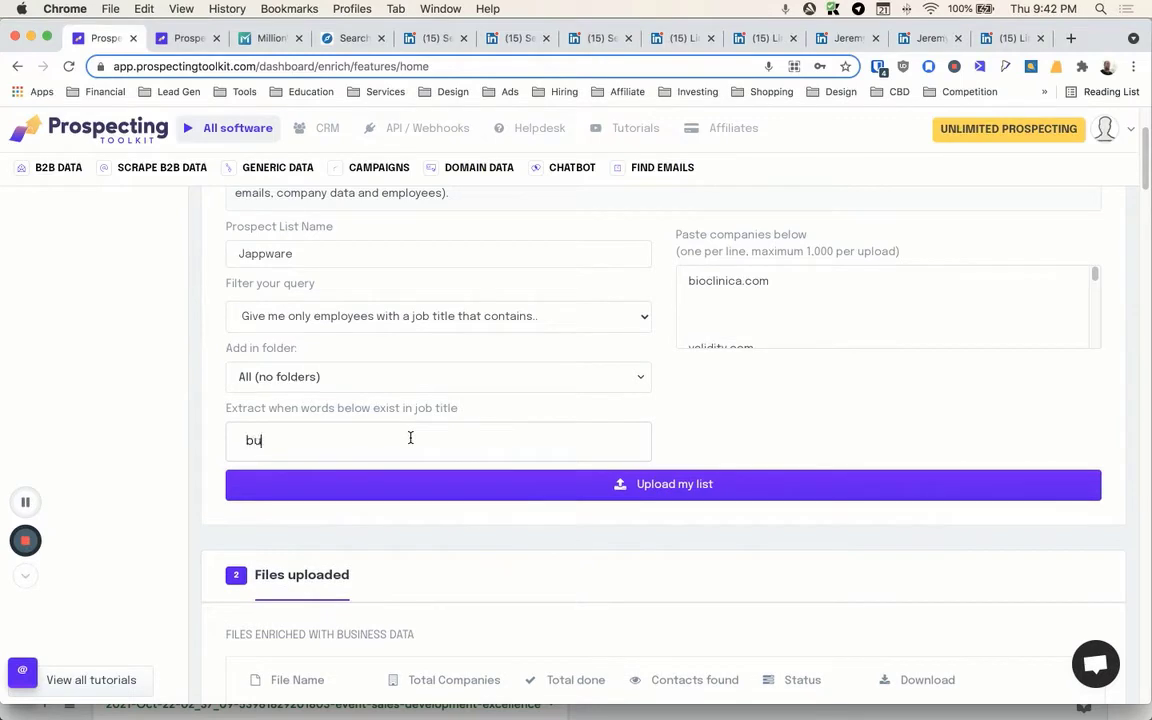
type("siness dev")
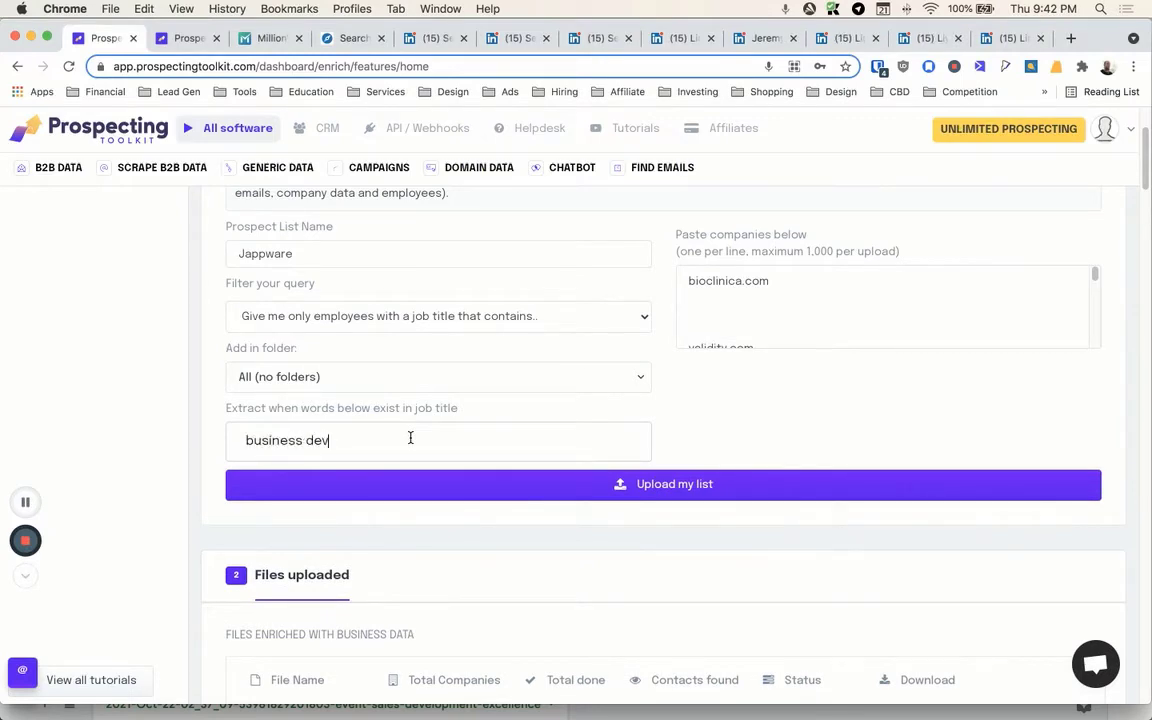
key("Return")
type("sales")
key("Return")
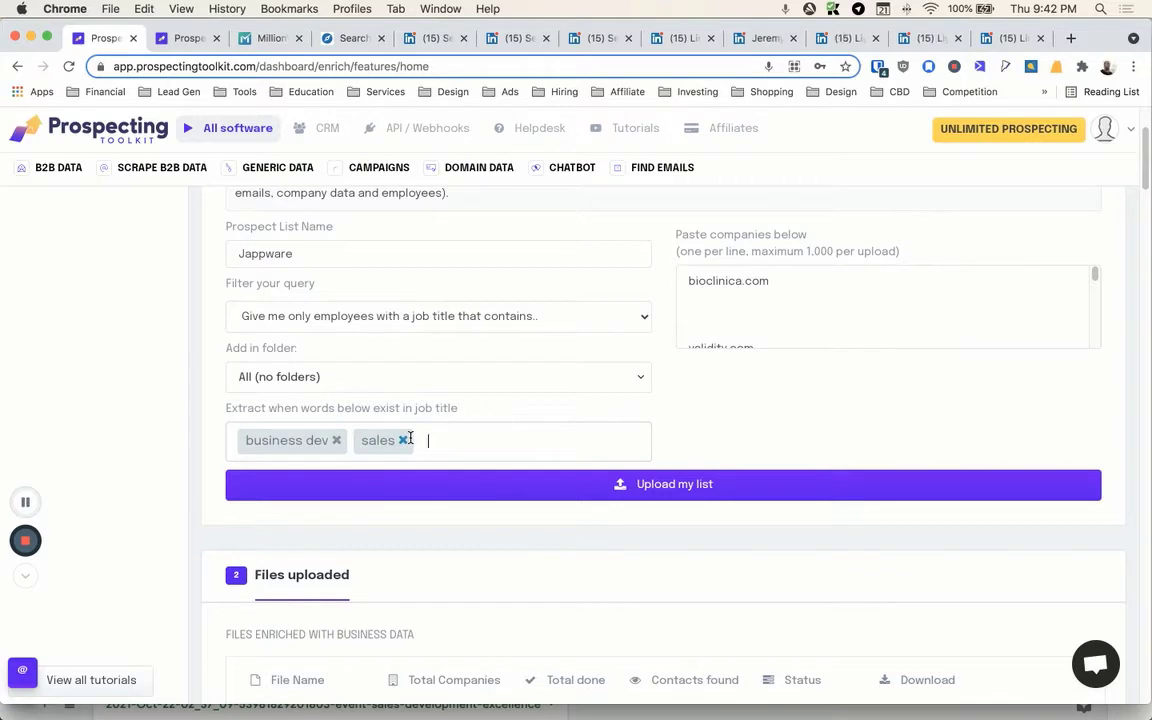
Step: Add "lead generation", "sdr" and "bdr" to the words that must exist in the job title
type("lead gener")
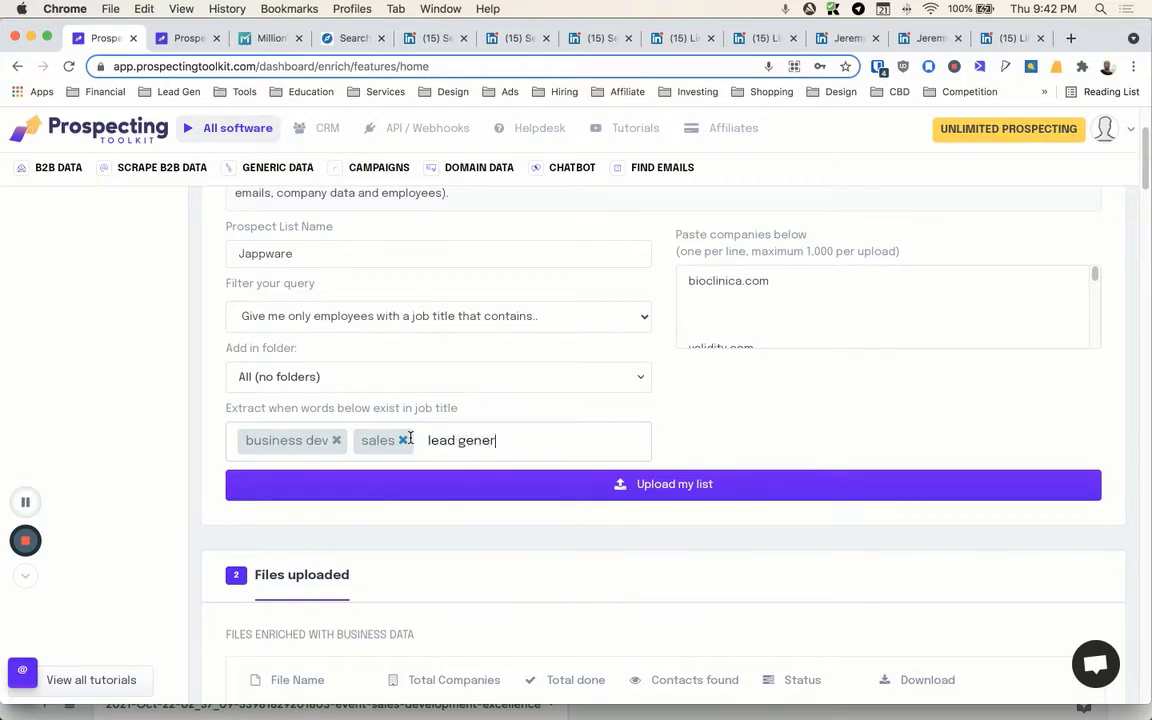
type("atioinn")
key("Return")
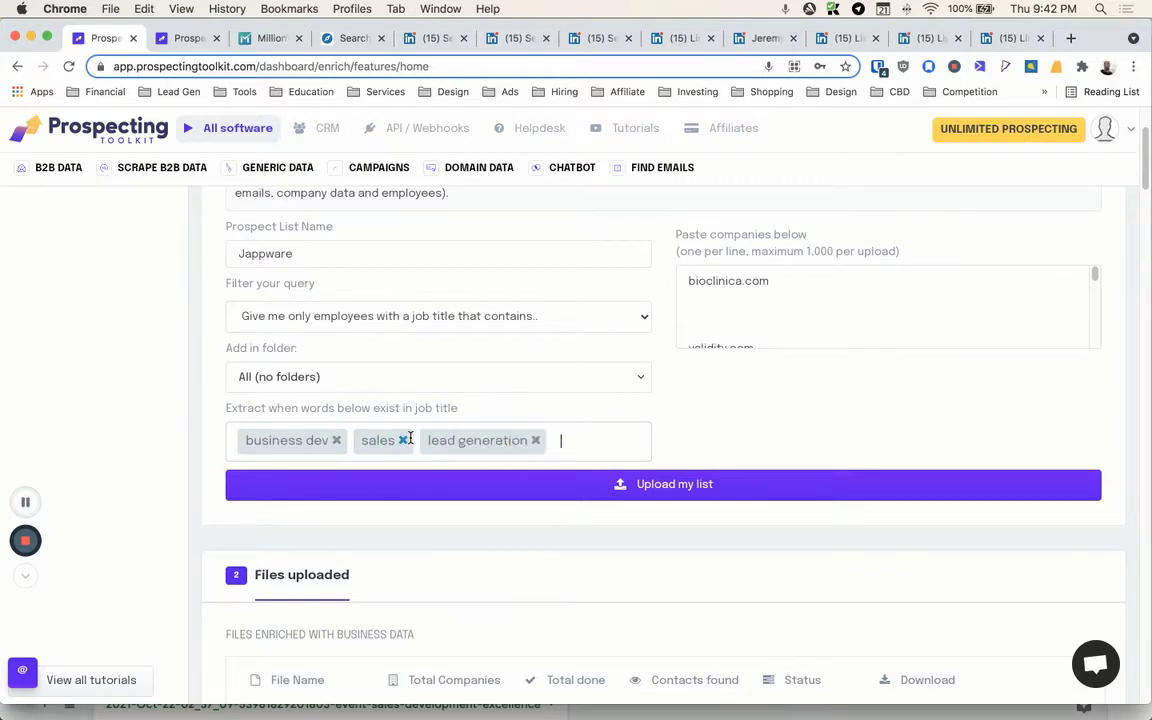
type("sdr")
key("Return")
type("bdr")
key("Return")
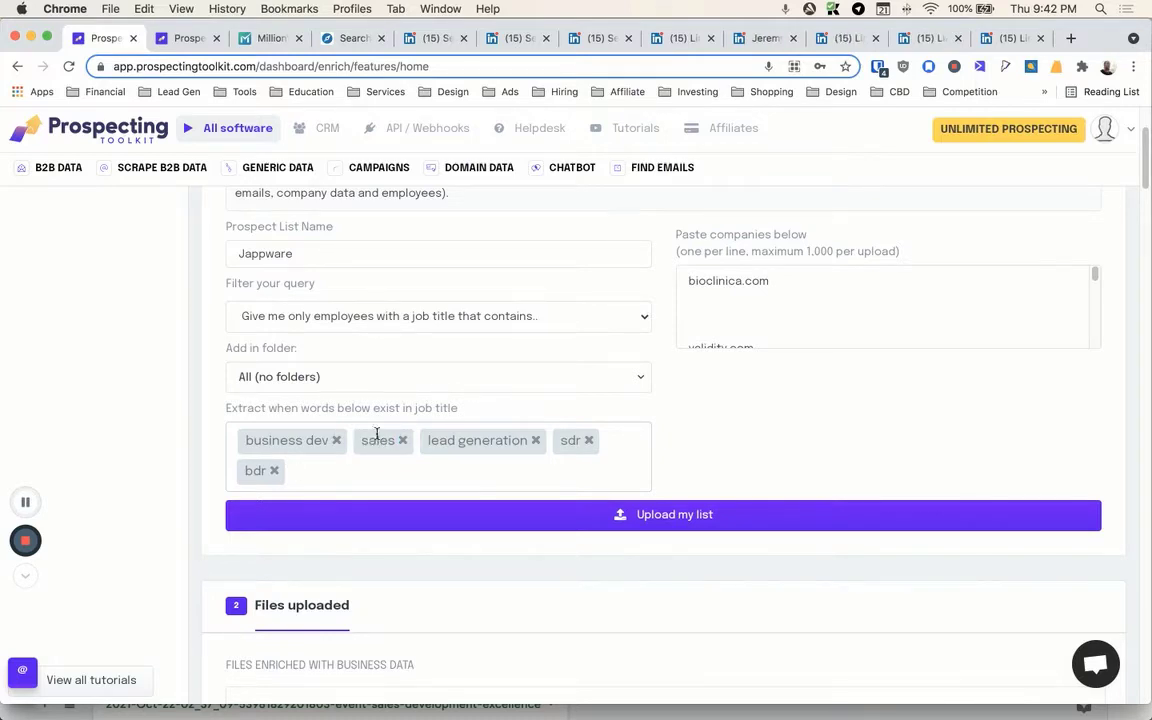
Step: Remove the blank lines between bioclinica.com and validity.com in the pasted companies, and upload the list
left_click(720, 327)
key("BackSpace")
key("BackSpace")
key("BackSpace")
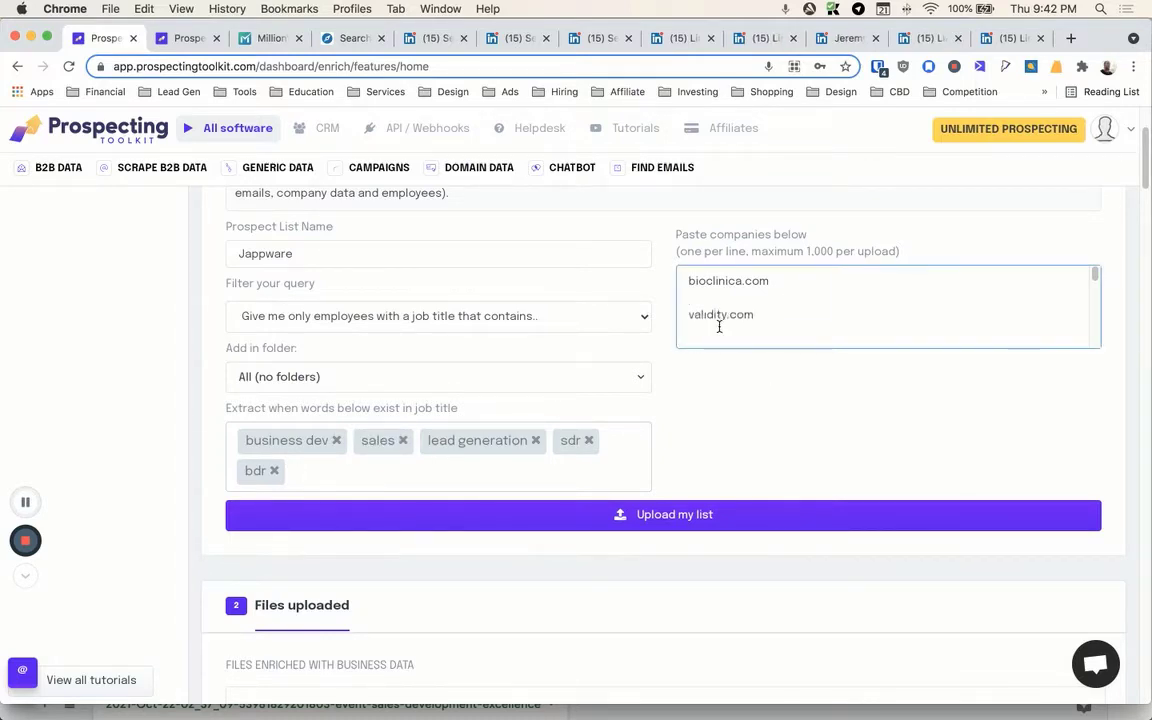
key("Delete")
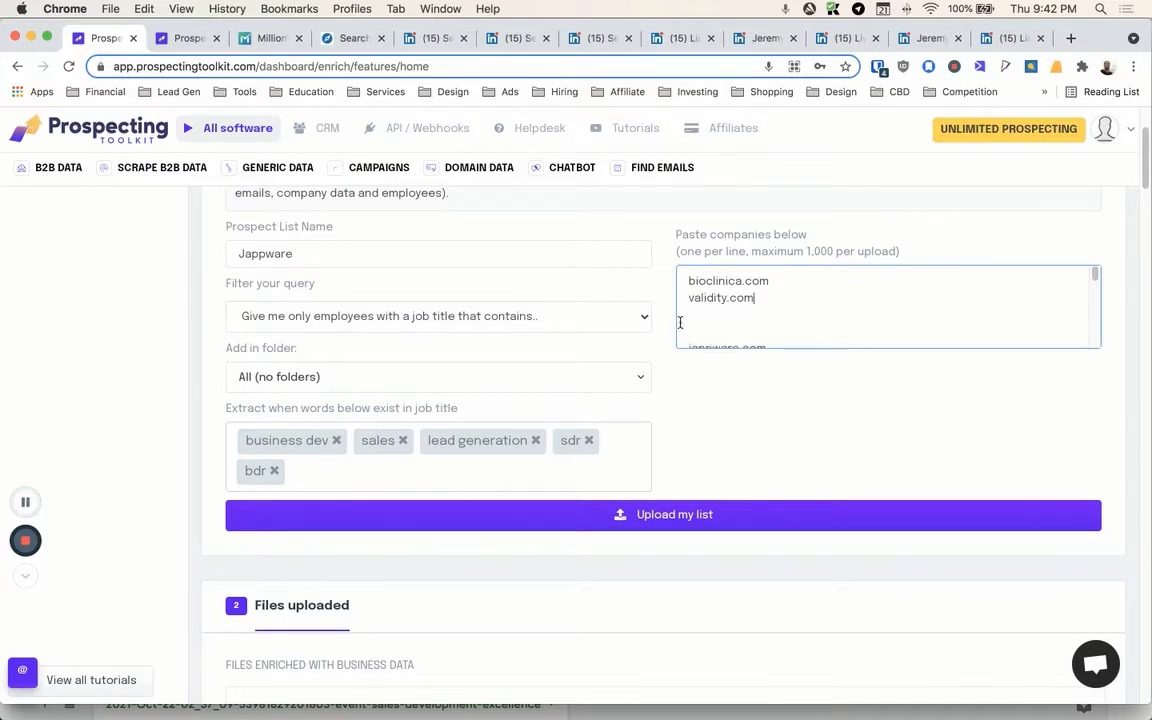
scroll(706, 321, "down", 5)
left_click(779, 458)
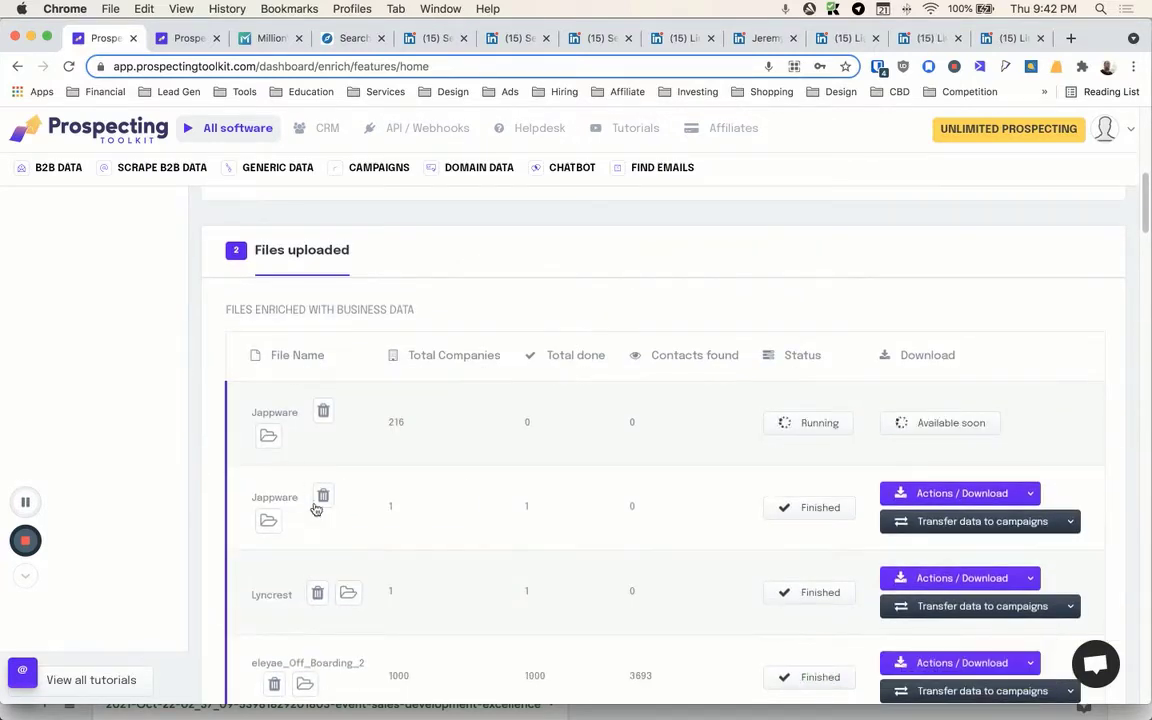
Step: Try to delete the finished one-company Jappware upload, and check the progress of the running Jappware list
scroll(320, 508, "down", 2)
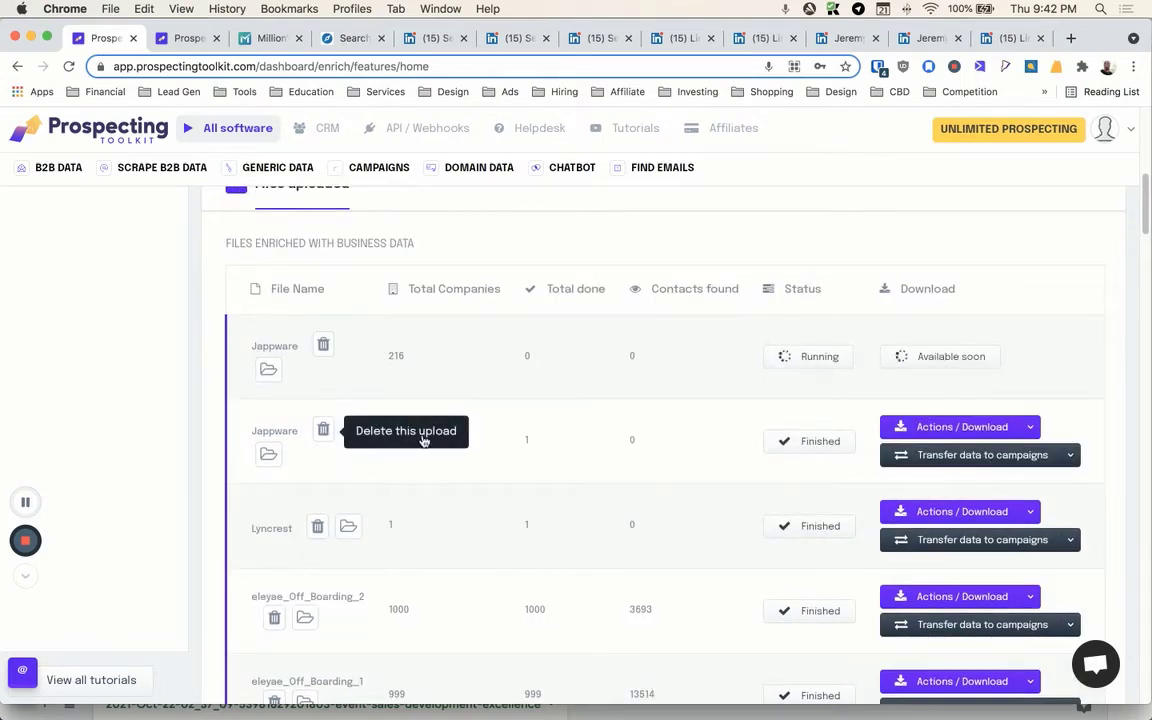
left_click(324, 430)
left_click(660, 449)
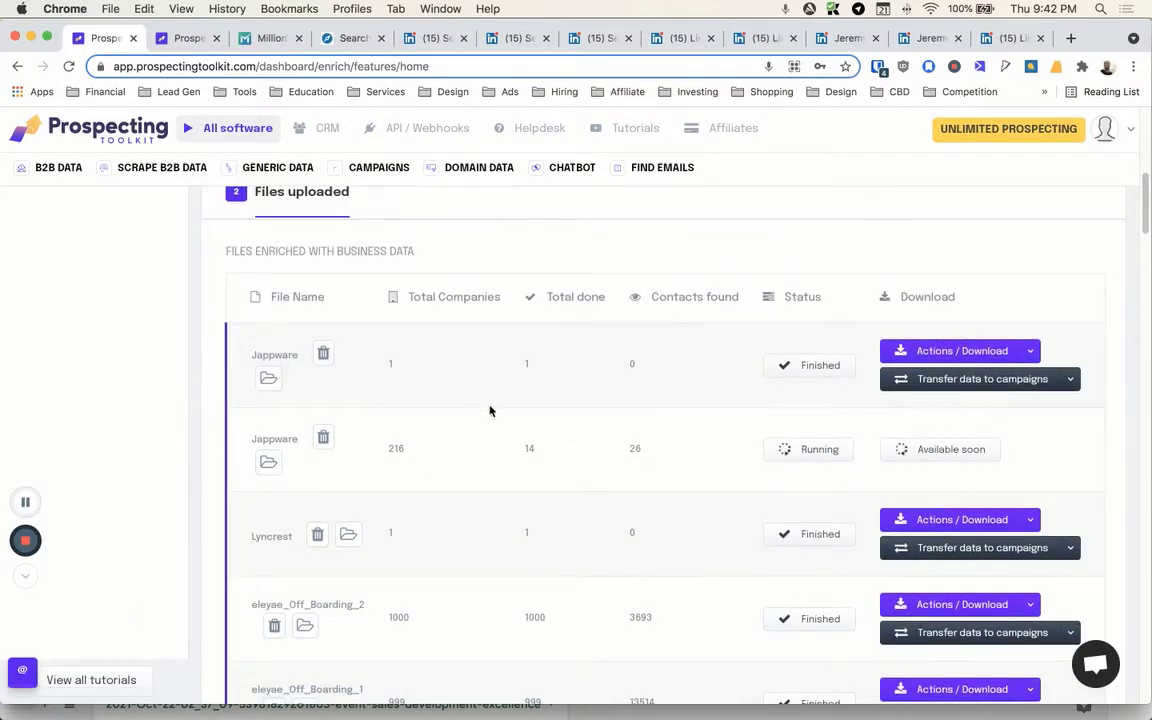
double_click(530, 448)
Step: Switch back to the attendee spreadsheet and check the job title and second email in row 351
key("ctrl+Up")
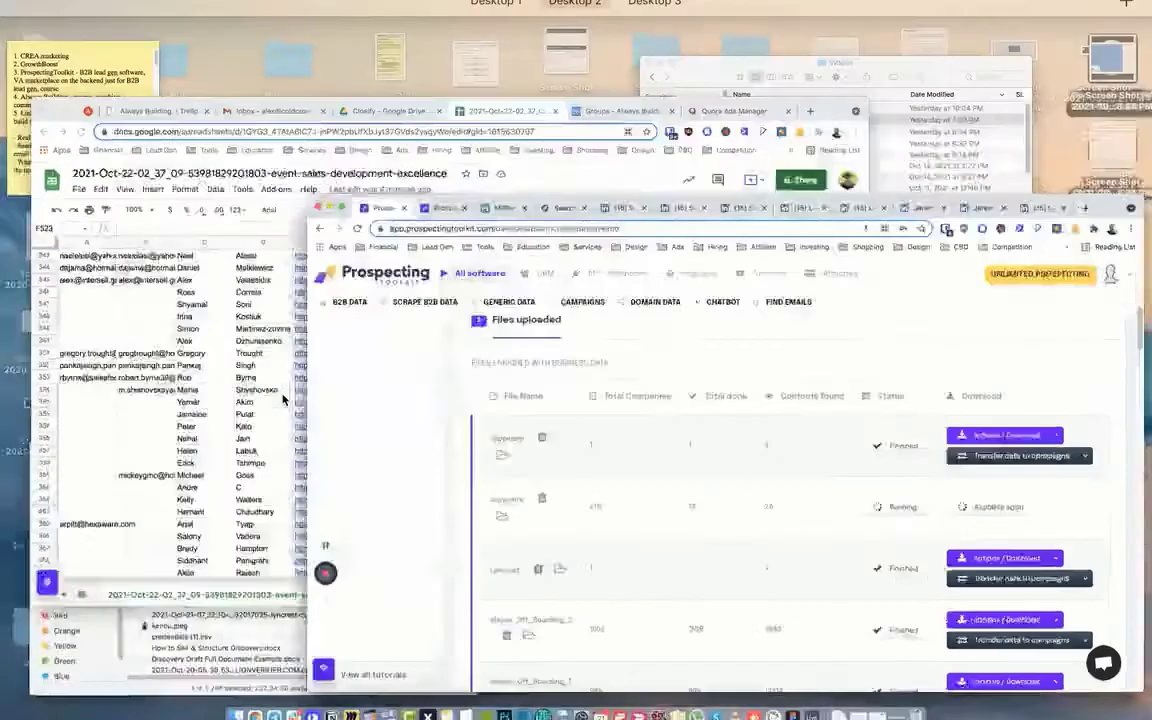
left_click(313, 392)
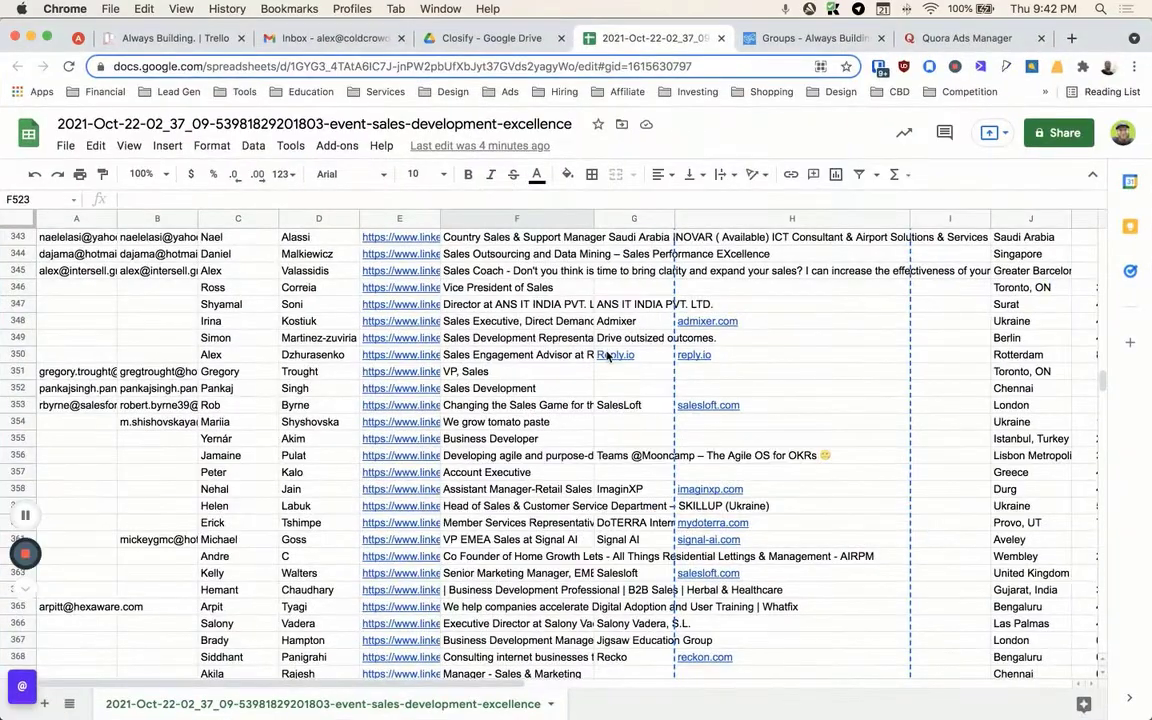
mouse_move(614, 365)
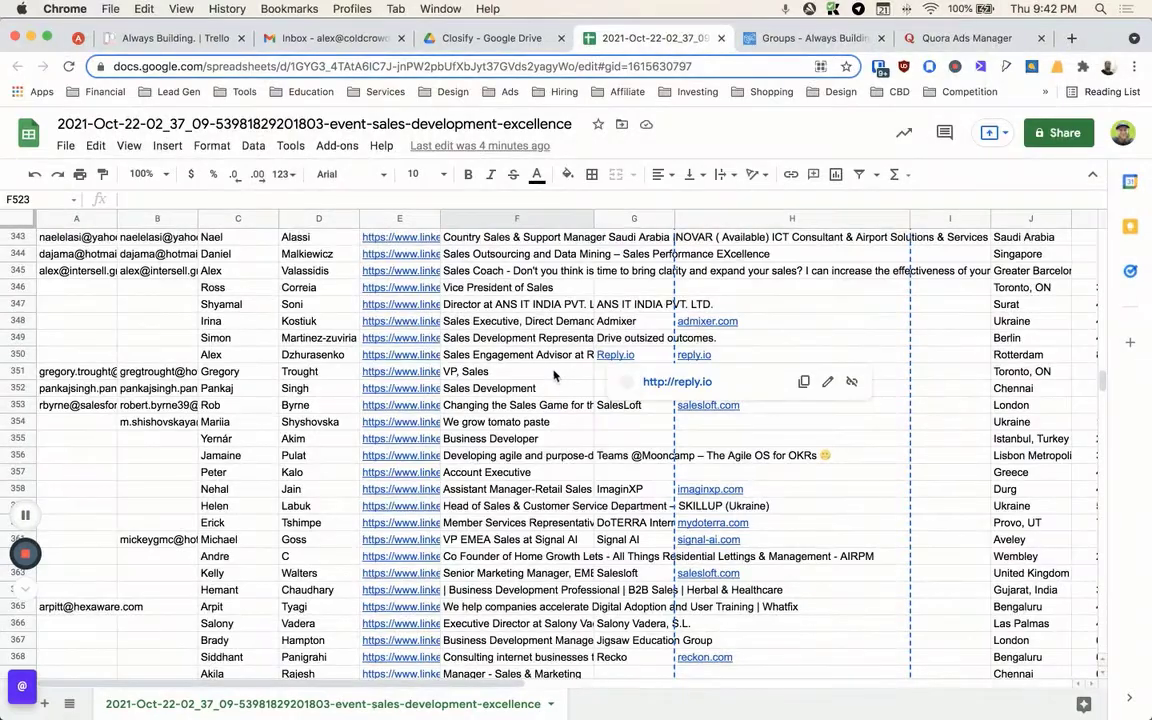
left_click(516, 373)
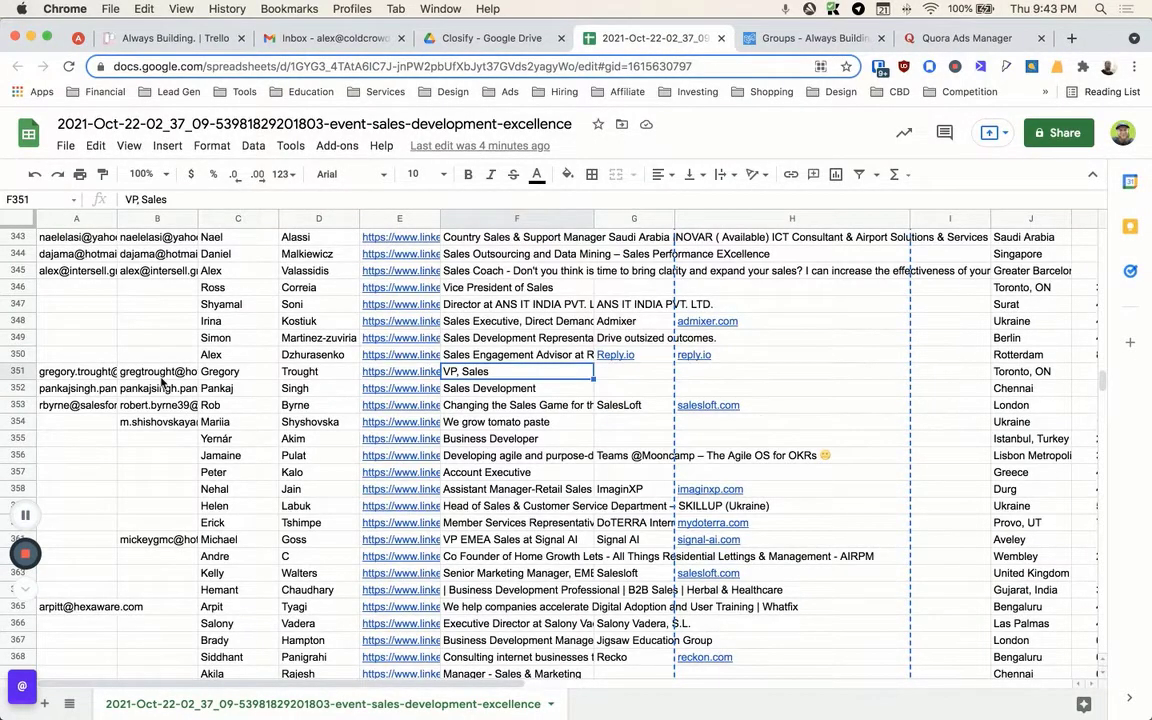
left_click(158, 374)
Step: Merge the email_first and email_second columns horizontally, accepting that only the leftmost values are kept
scroll(161, 380, "up", 15)
scroll(161, 382, "up", 20)
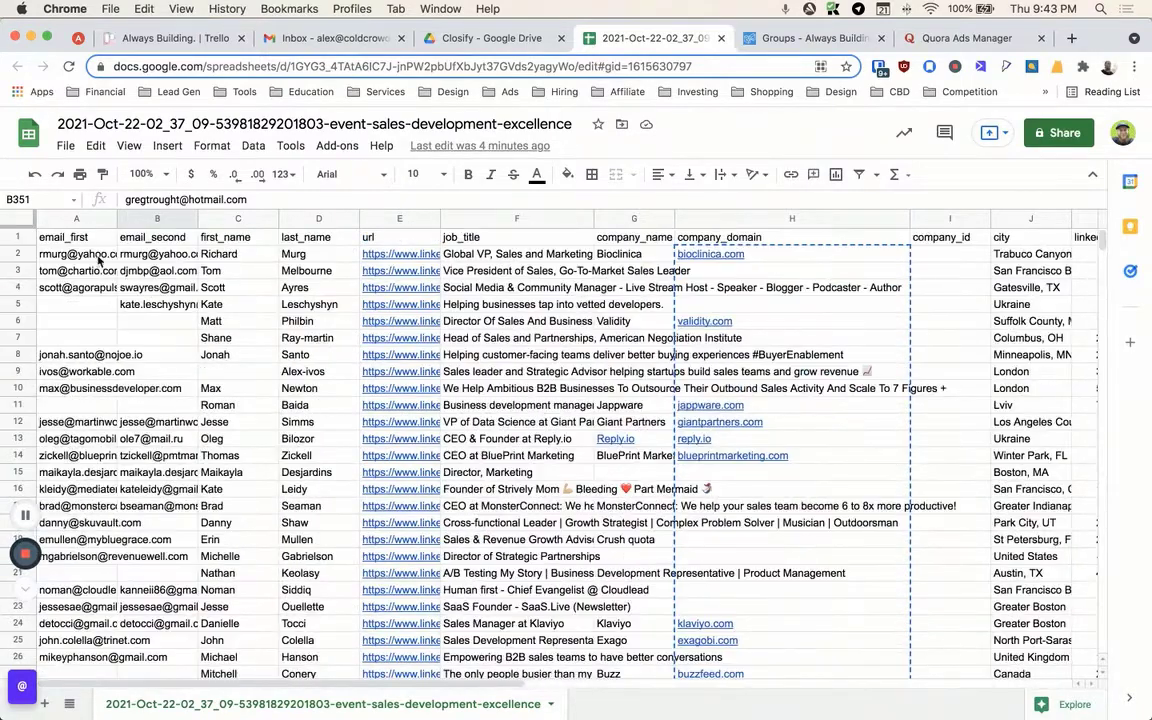
left_click(128, 218)
left_click(76, 218, "shift")
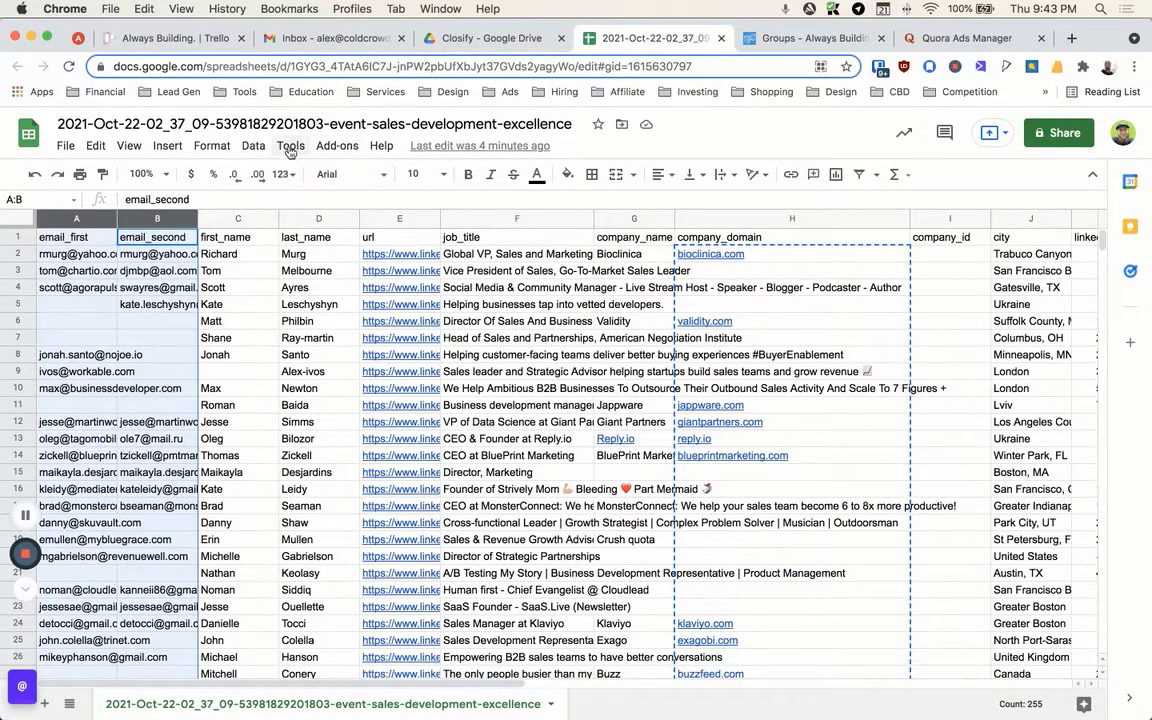
left_click(211, 146)
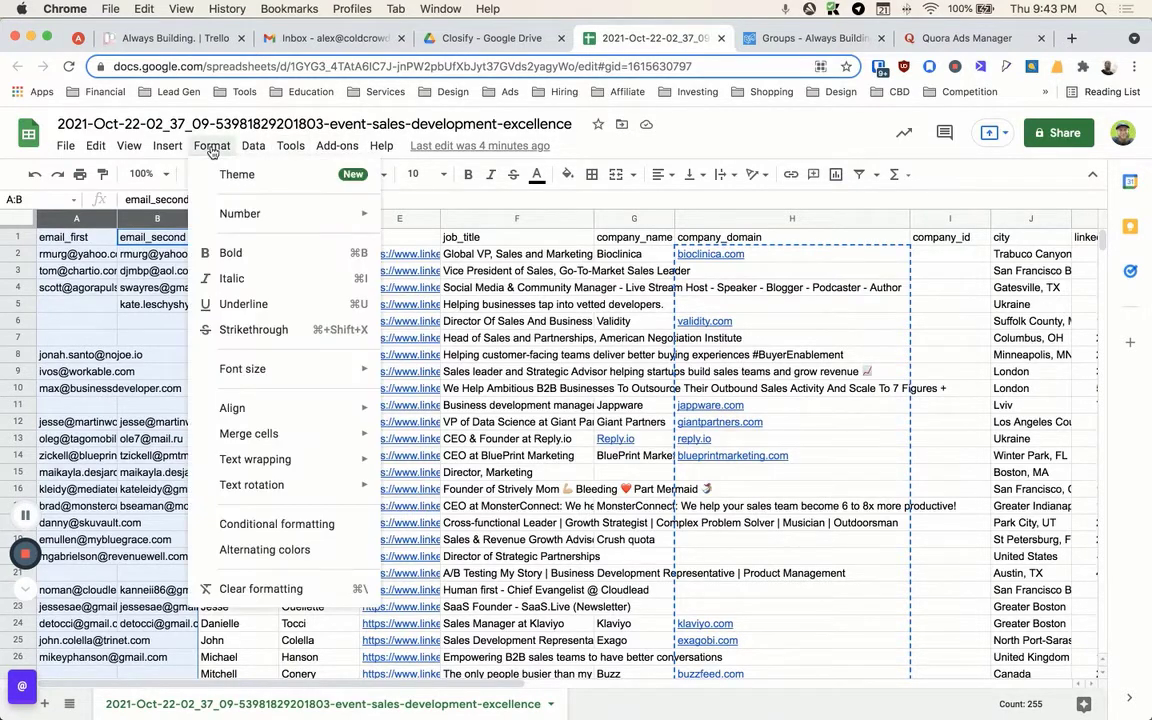
mouse_move(270, 437)
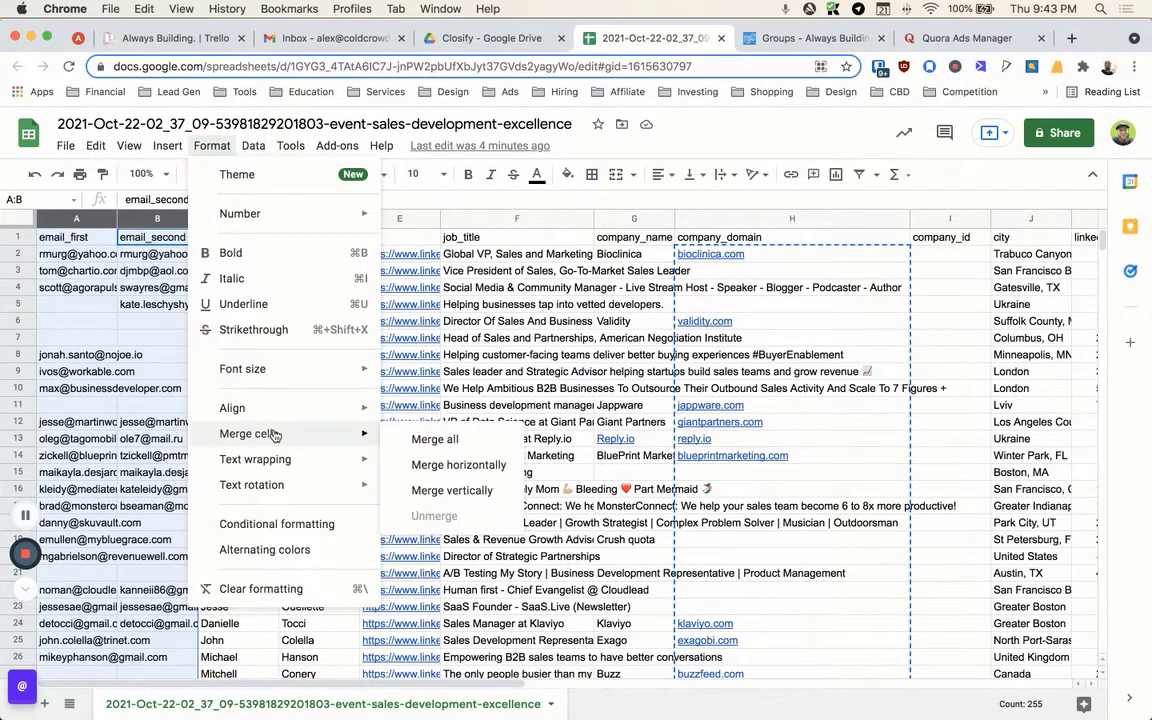
left_click(431, 465)
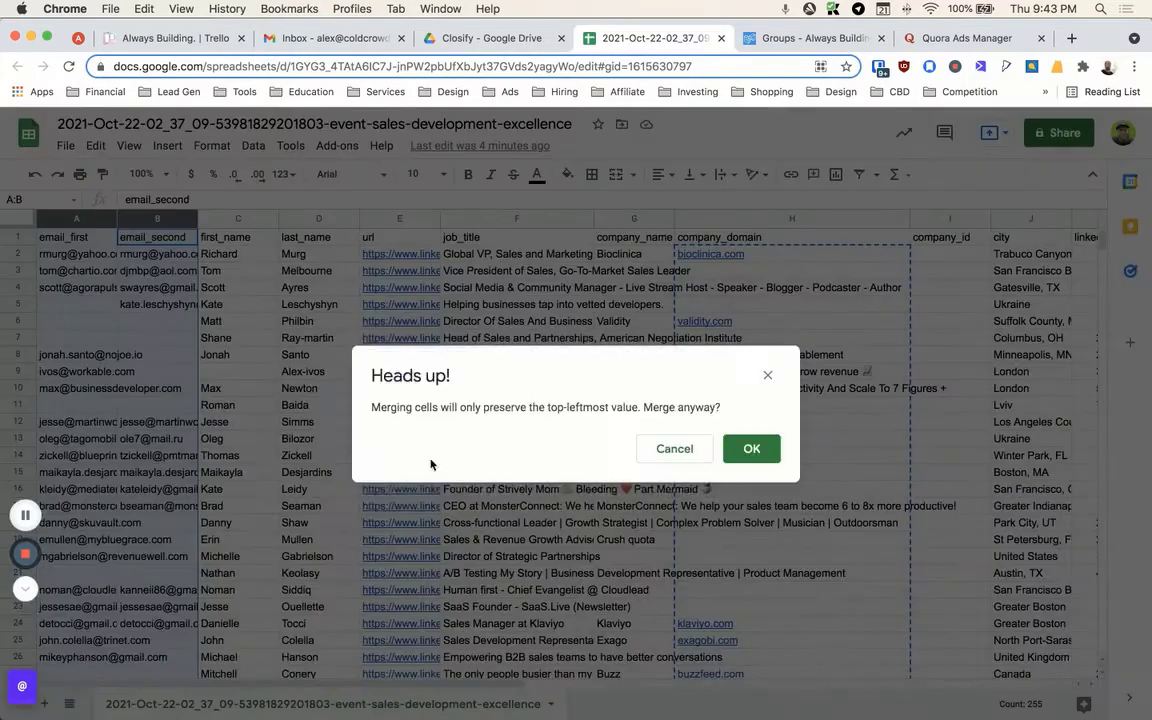
left_click(755, 451)
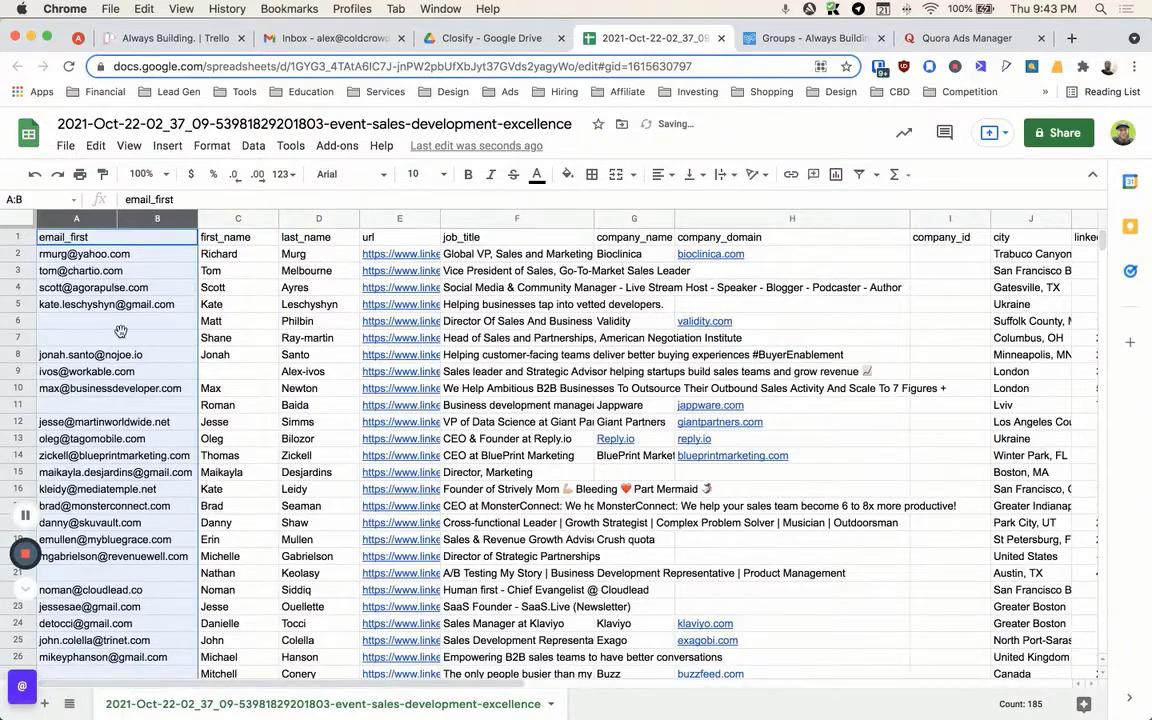
Step: Check the merged email column for contacts without an email, such as rows 7, 27 and 29
left_click(120, 331)
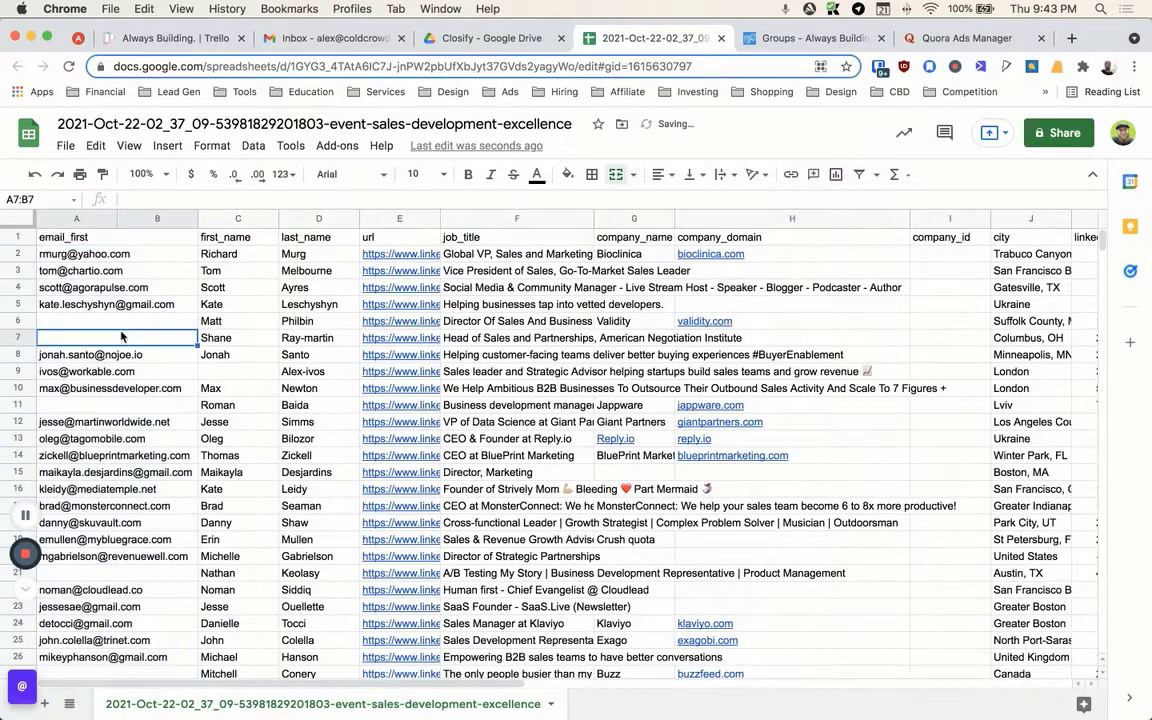
scroll(120, 335, "down", 7)
scroll(122, 337, "down", 4)
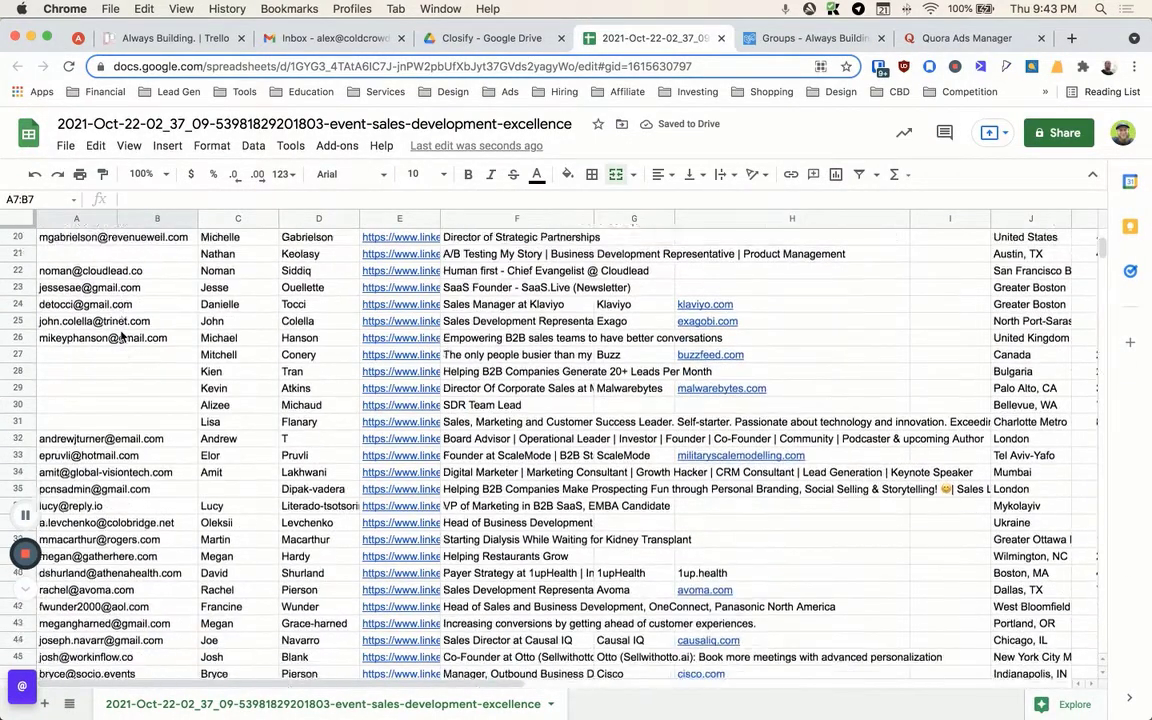
left_click(110, 371)
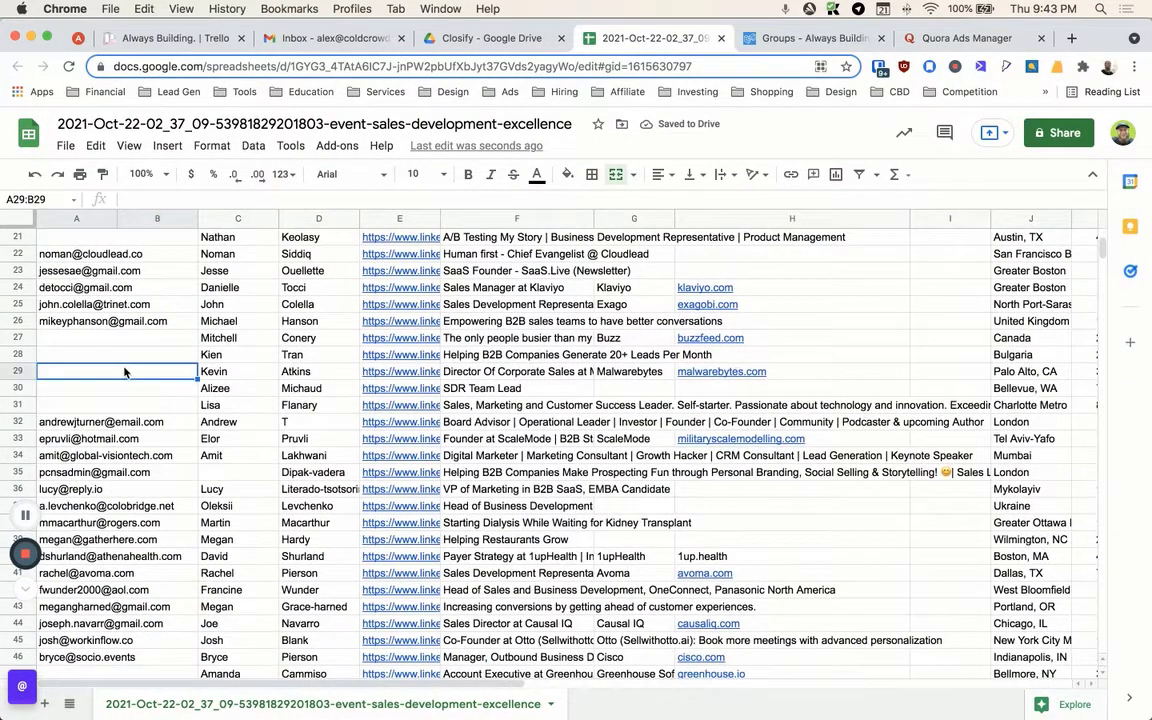
left_click(17, 337)
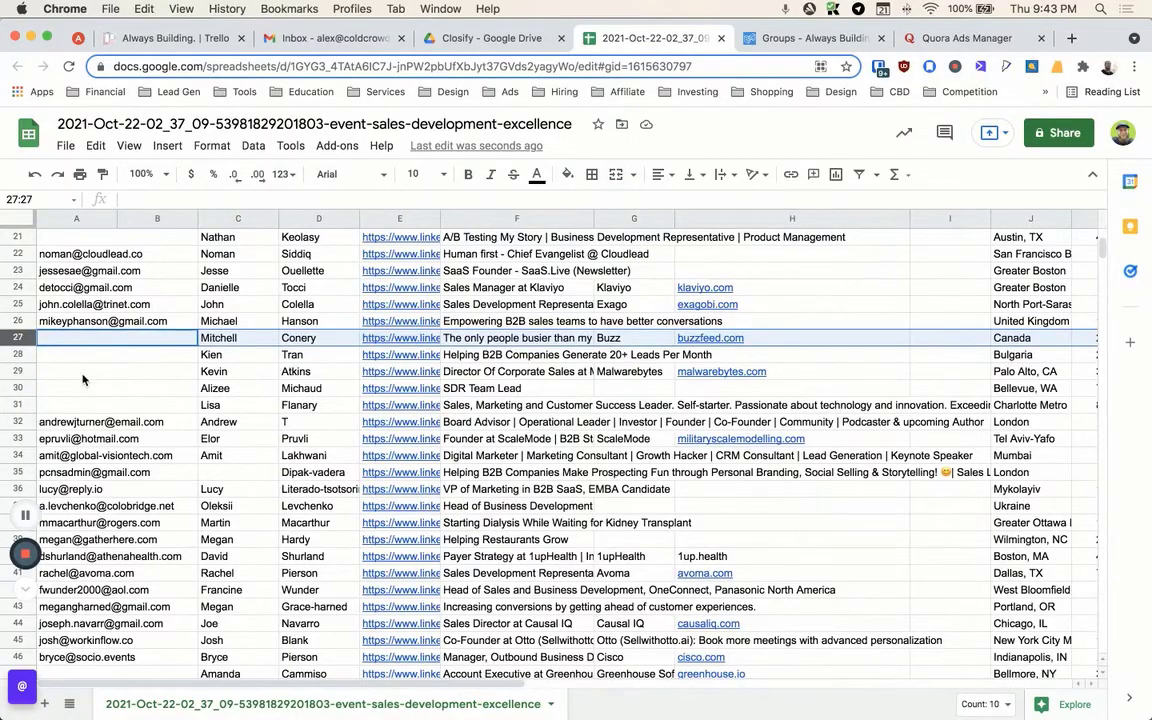
Step: Delete row 514 near the end of the attendee list
scroll(83, 378, "down", 20)
scroll(83, 378, "down", 20)
left_click(141, 338)
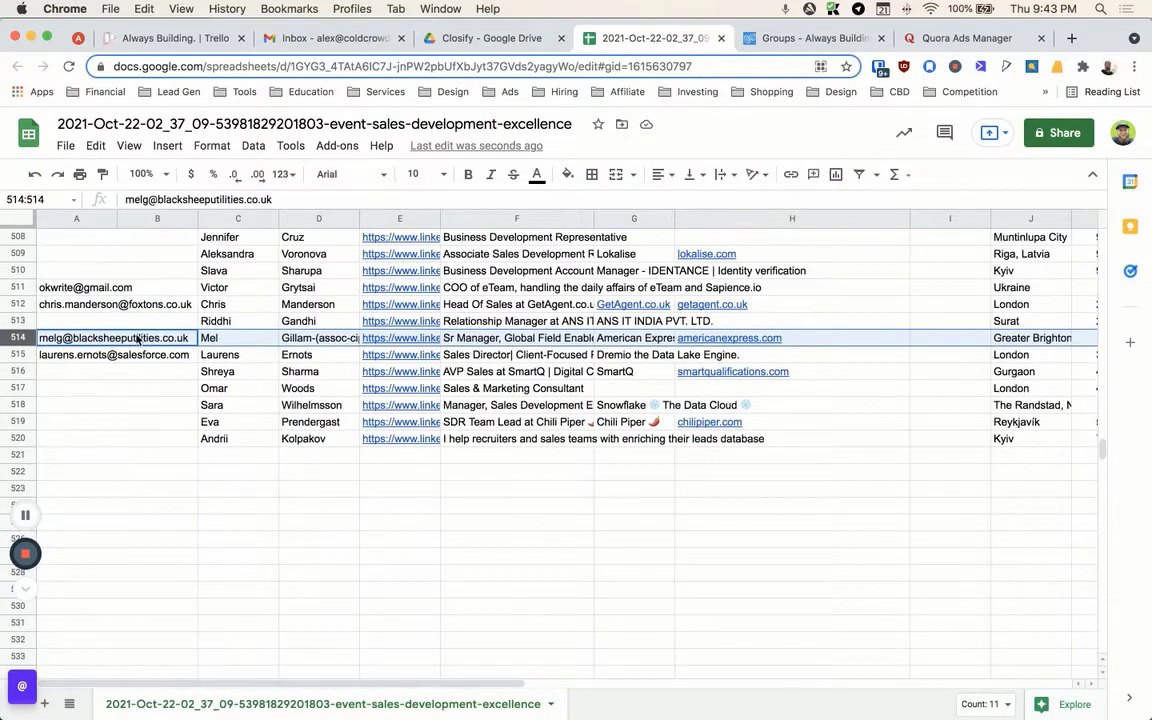
right_click(25, 338)
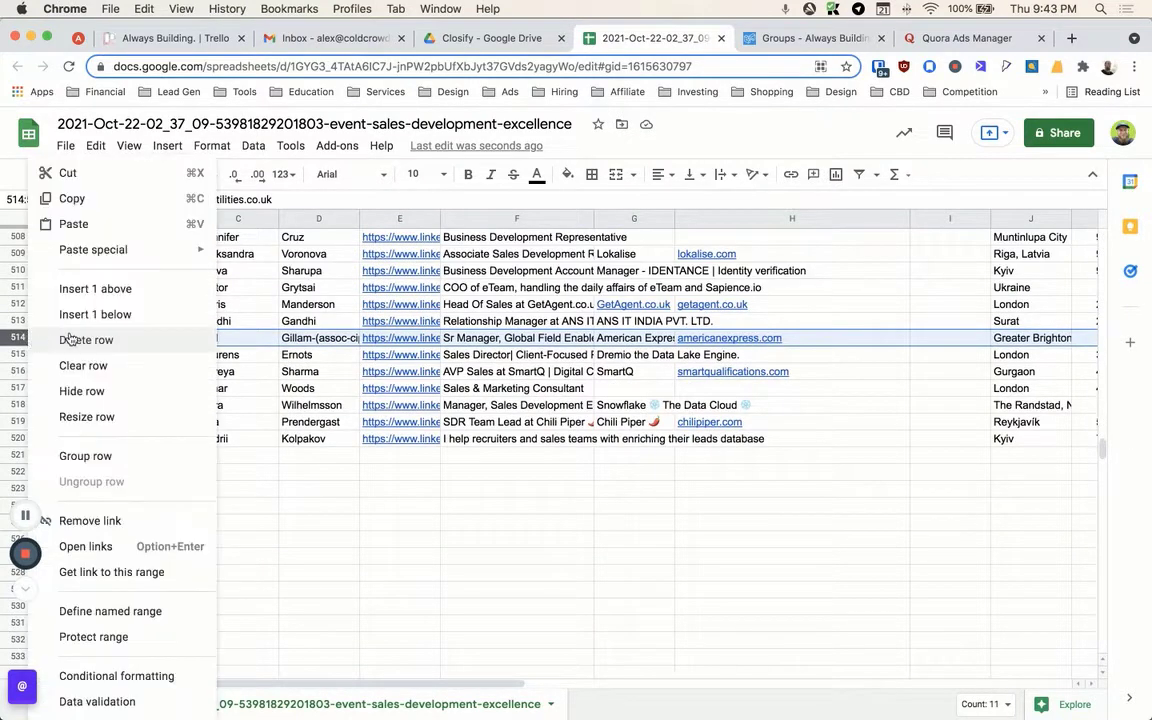
left_click(71, 340)
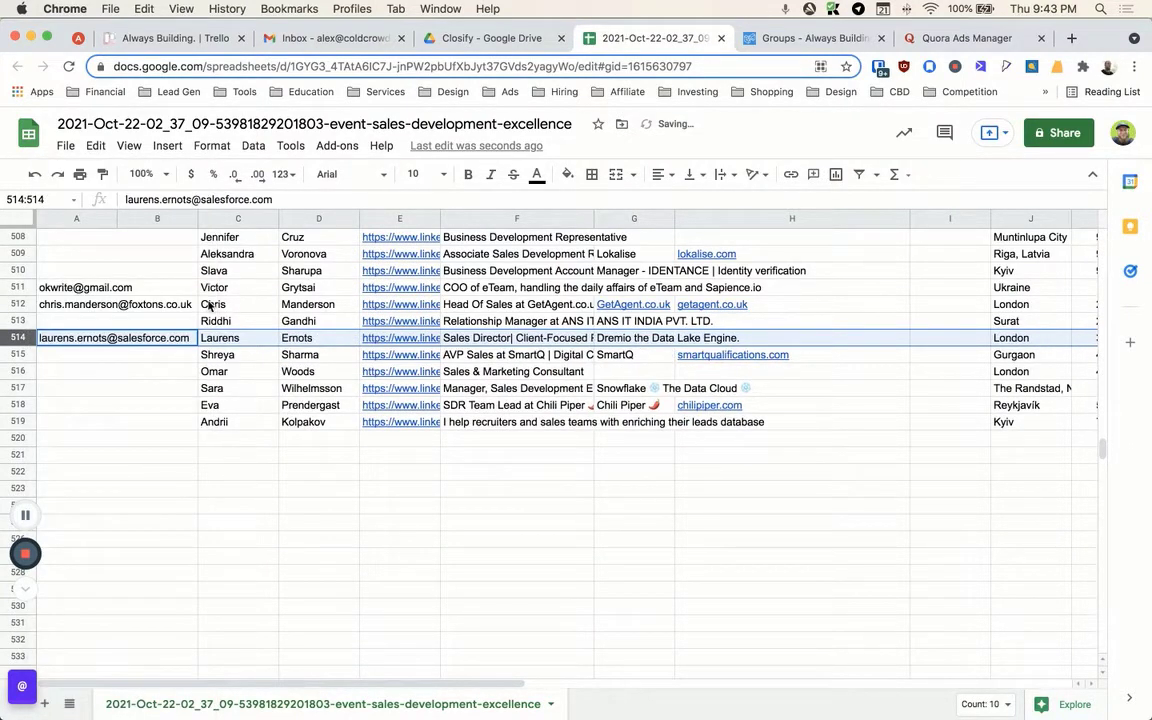
Step: Examine the rows from 512 up to the 460s for contacts that have a company domain but no email
key("Up")
key("Up")
scroll(152, 356, "up", 2)
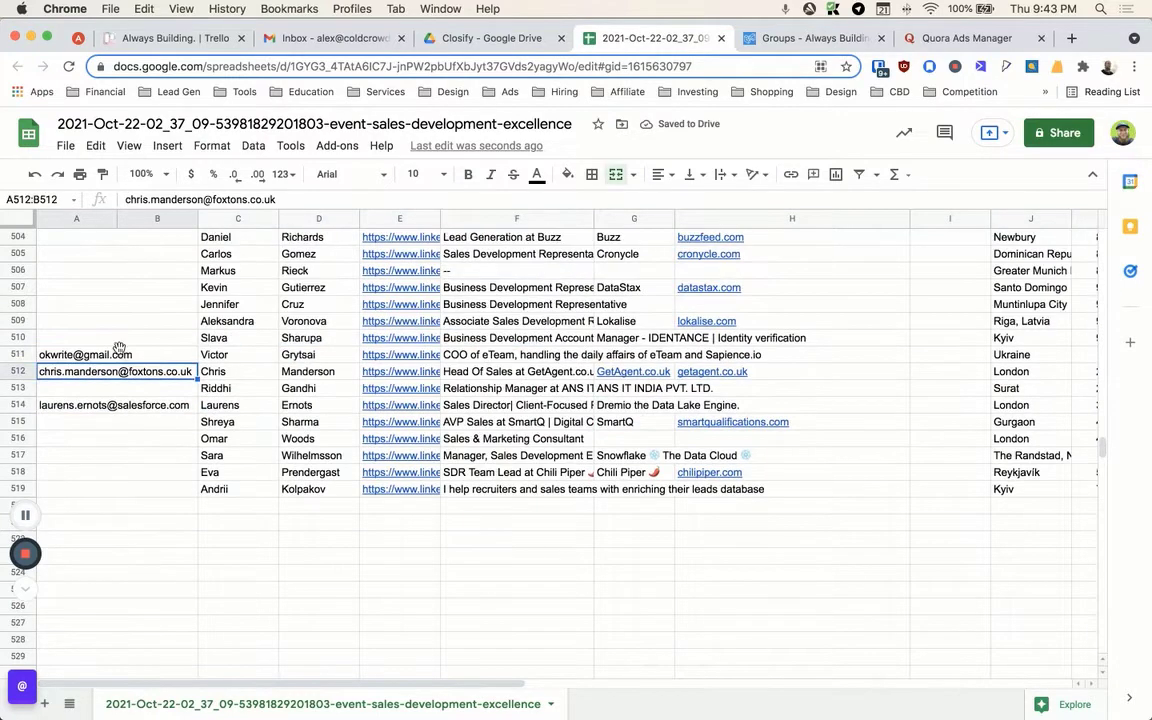
scroll(119, 348, "up", 2)
key("Up")
key("Up")
key("Up")
key("Up")
key("Up")
key("Up")
key("Up")
key("Up")
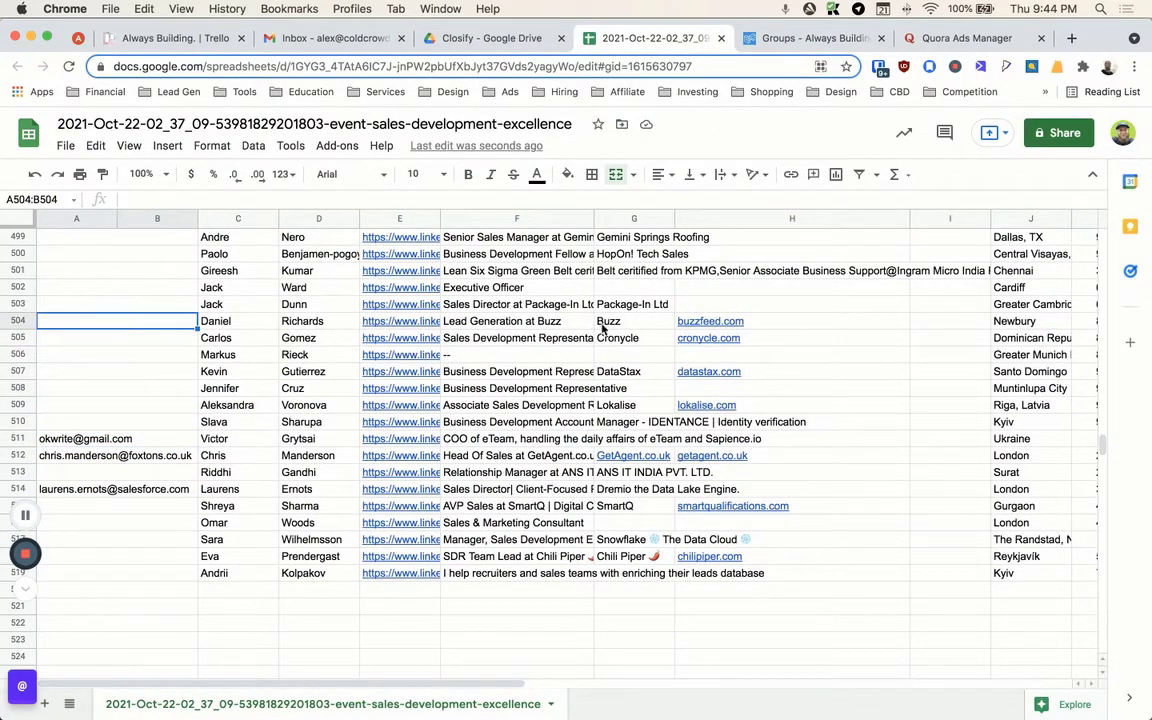
scroll(707, 322, "up", 2)
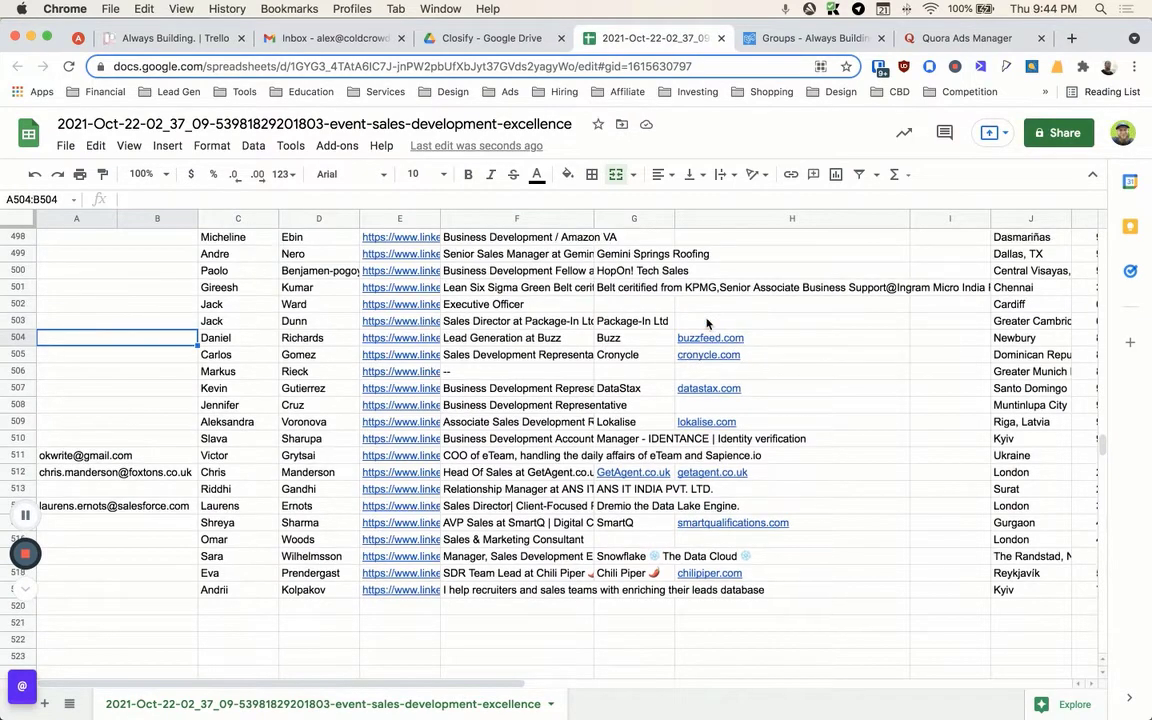
scroll(220, 377, "up", 8)
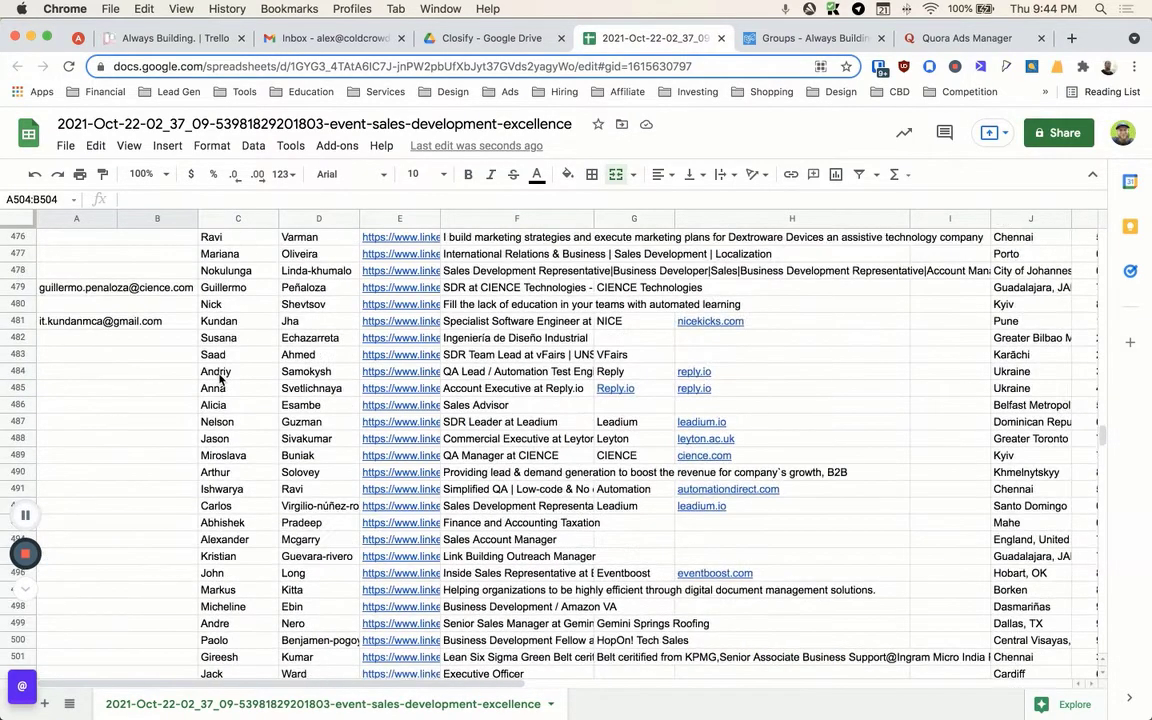
left_click(213, 339)
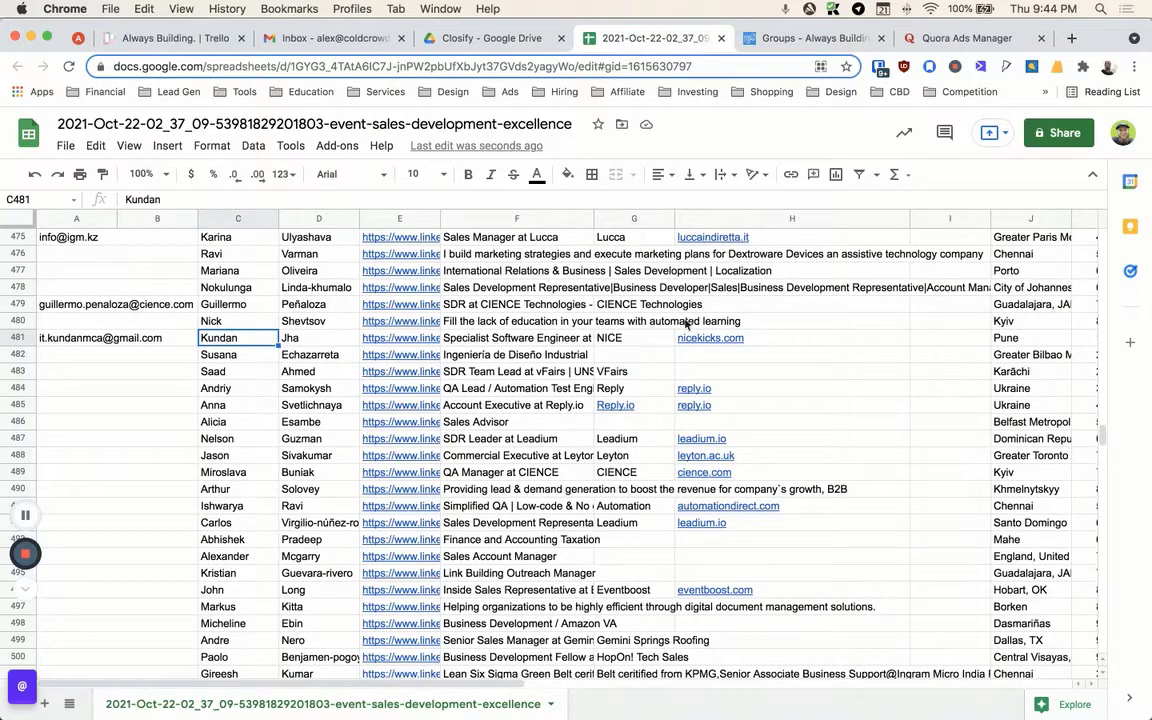
scroll(308, 344, "up", 2)
scroll(308, 344, "up", 2)
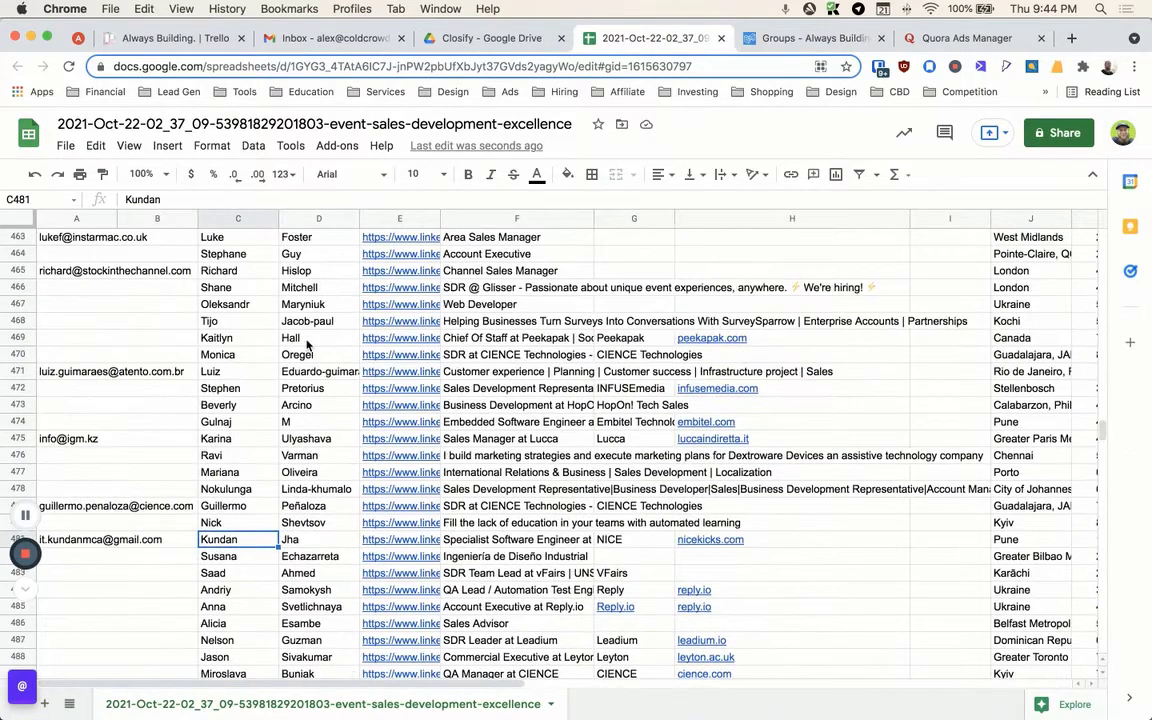
Step: Examine the rows from 471 back up to the start of the attendee sheet for missing emails and domains
left_click(230, 375)
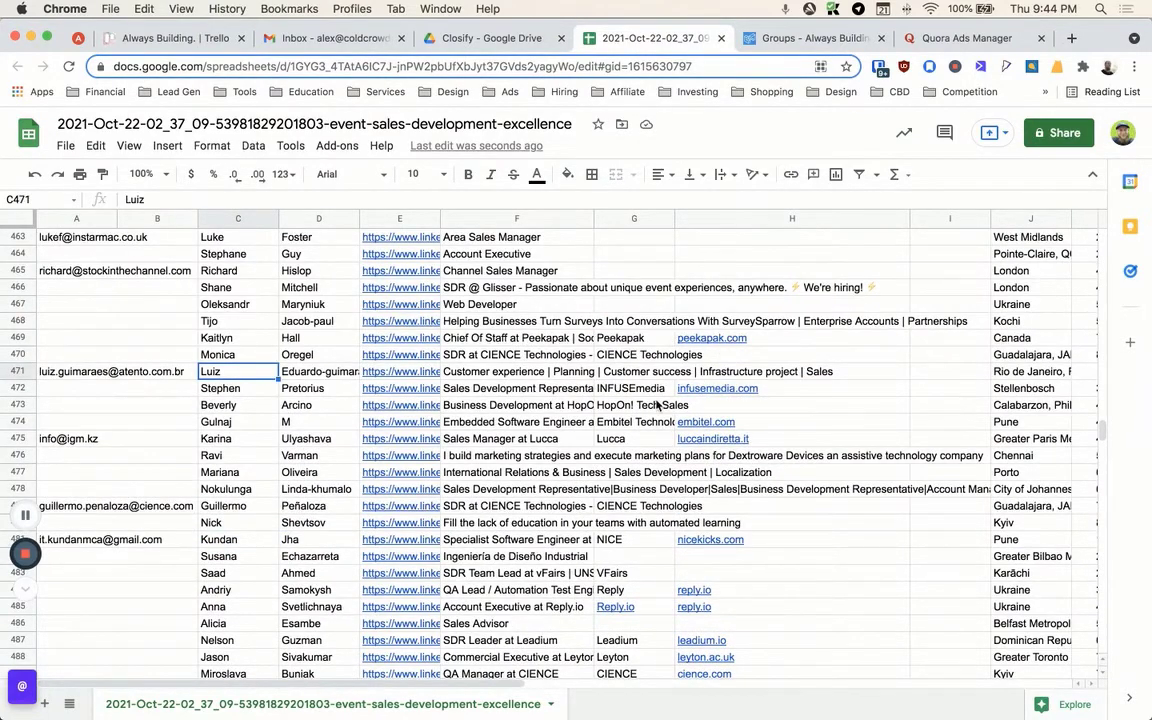
scroll(657, 404, "up", 10)
scroll(657, 404, "down", 7)
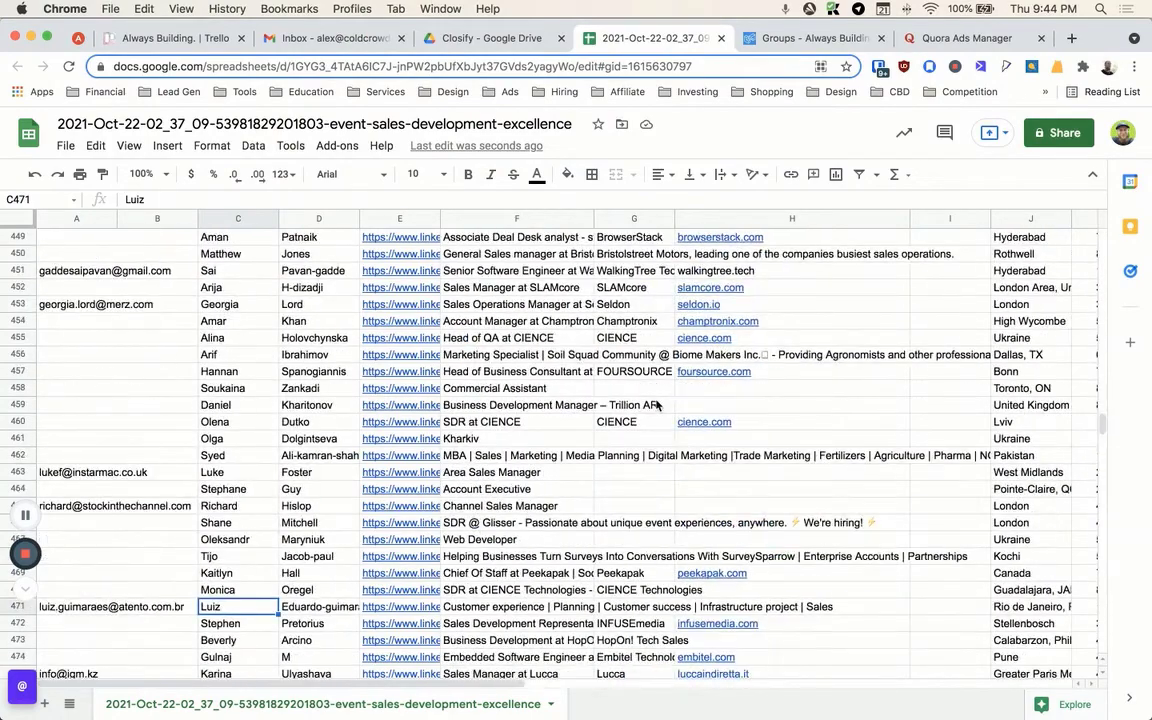
scroll(657, 404, "down", 2)
scroll(765, 404, "down", 1)
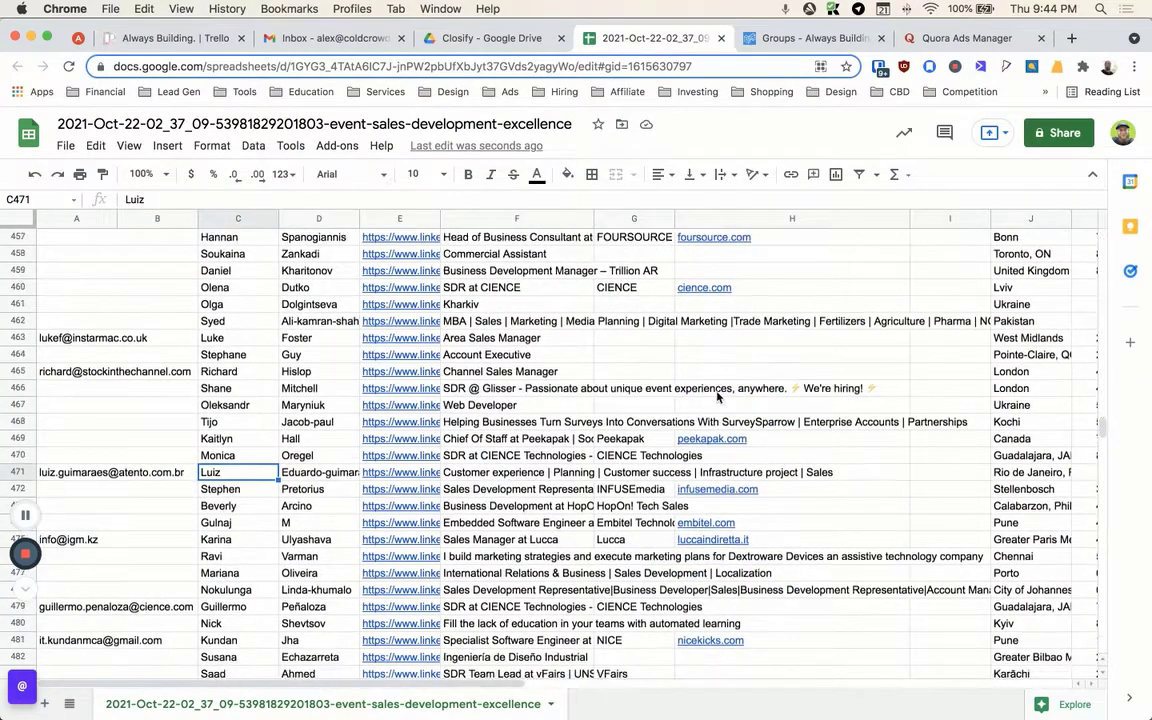
scroll(717, 397, "up", 20)
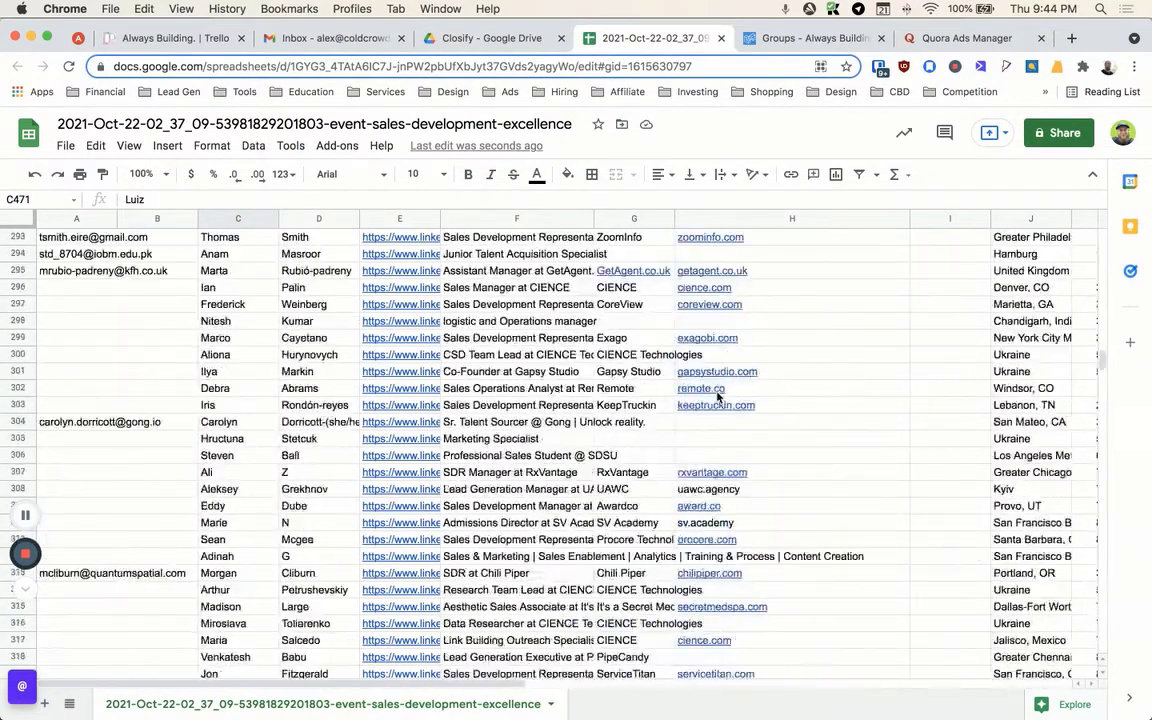
scroll(717, 397, "up", 20)
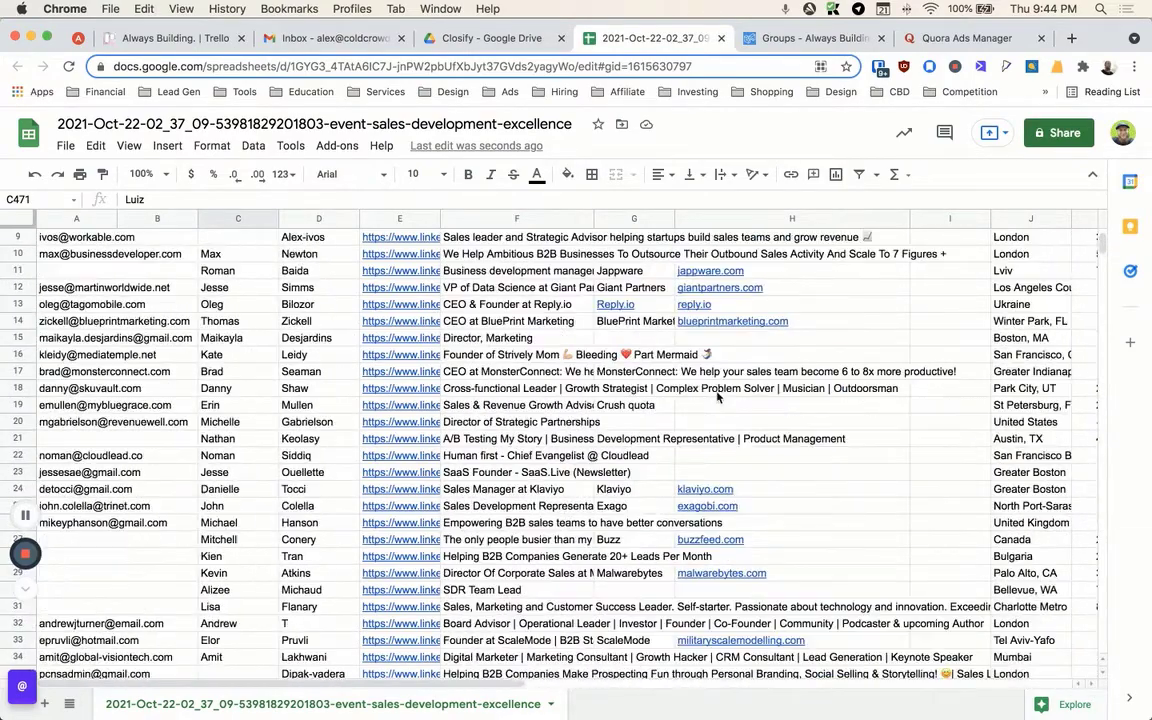
Step: Download the current sheet as a comma-separated values file, then close the spreadsheet
left_click(65, 146)
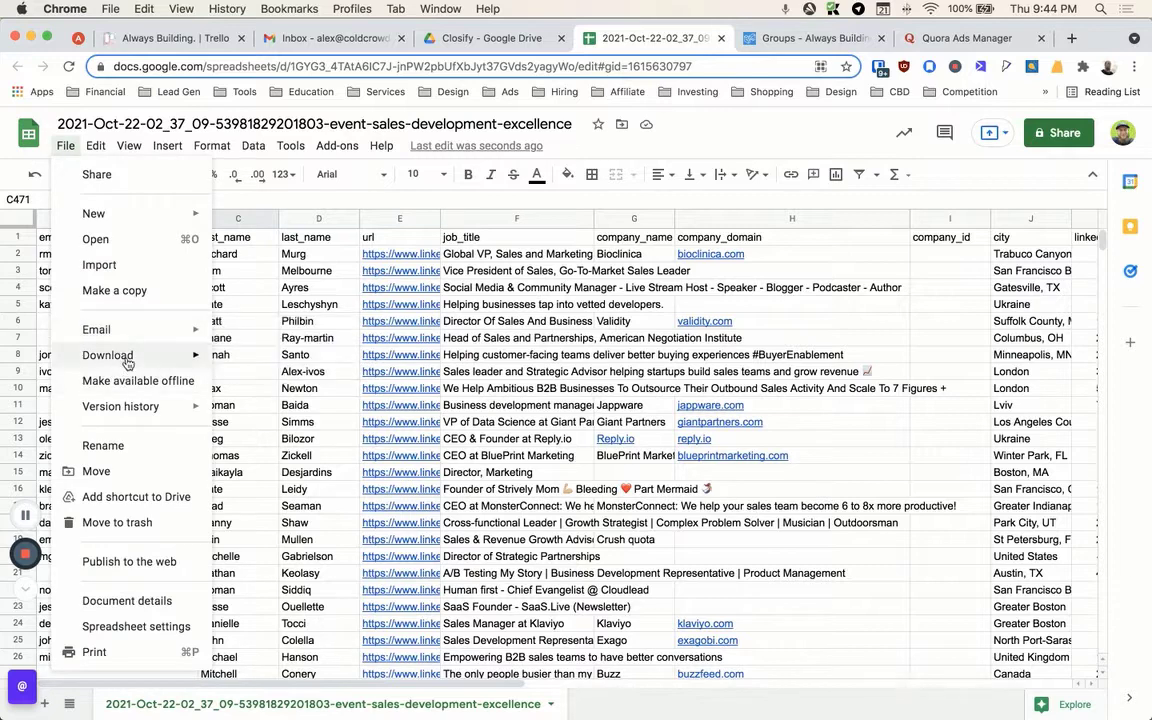
mouse_move(120, 356)
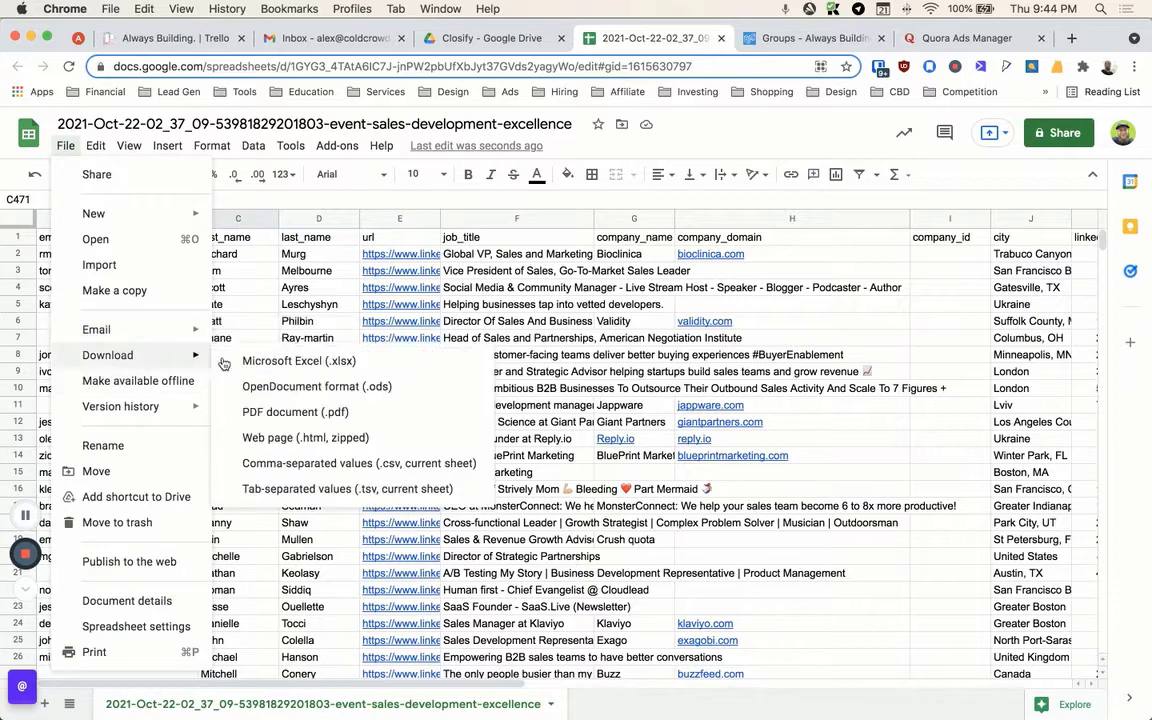
left_click(300, 463)
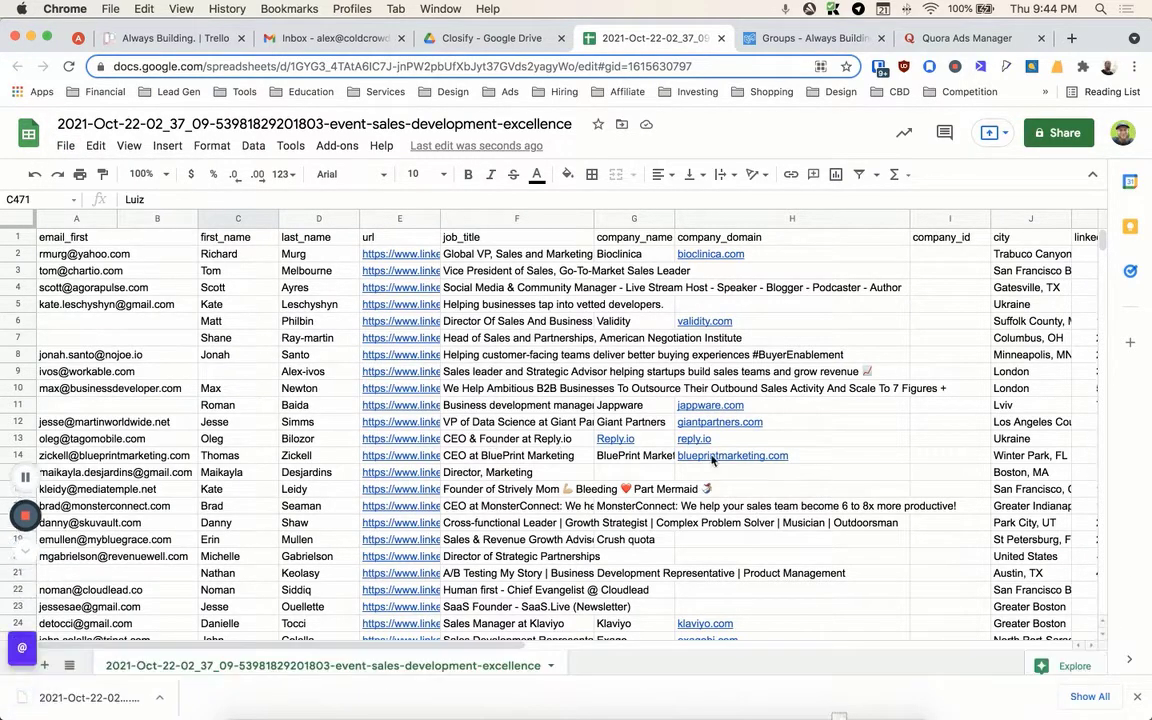
left_click(1137, 701)
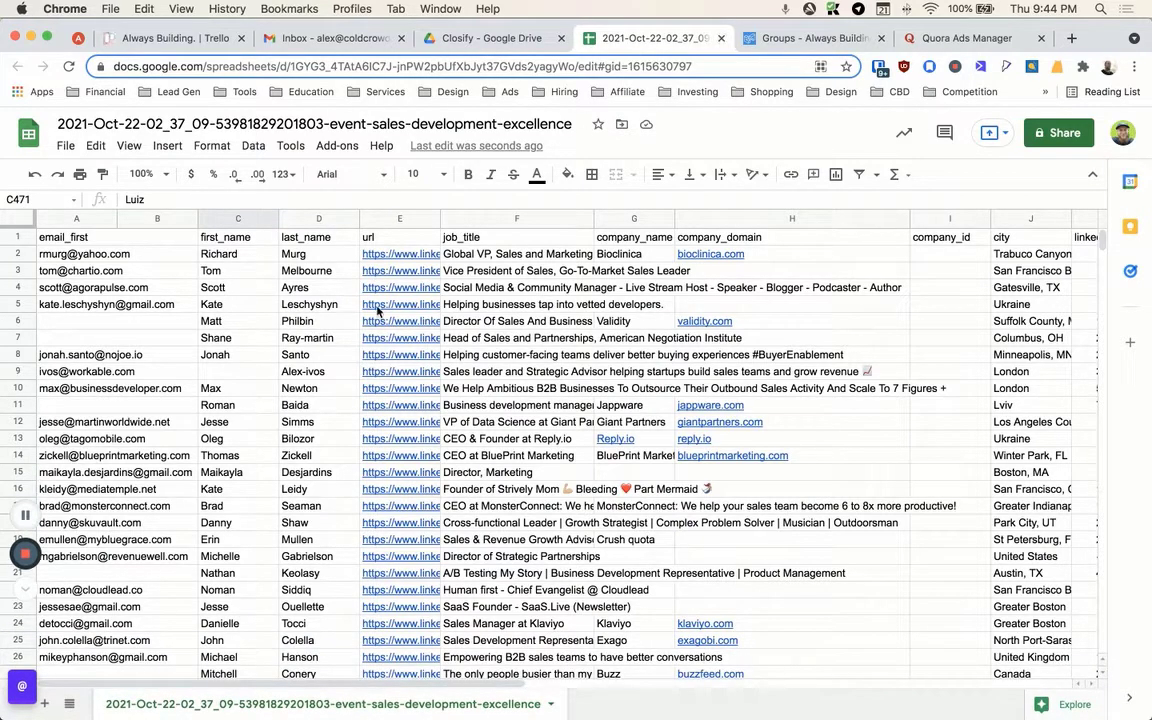
key("super+w")
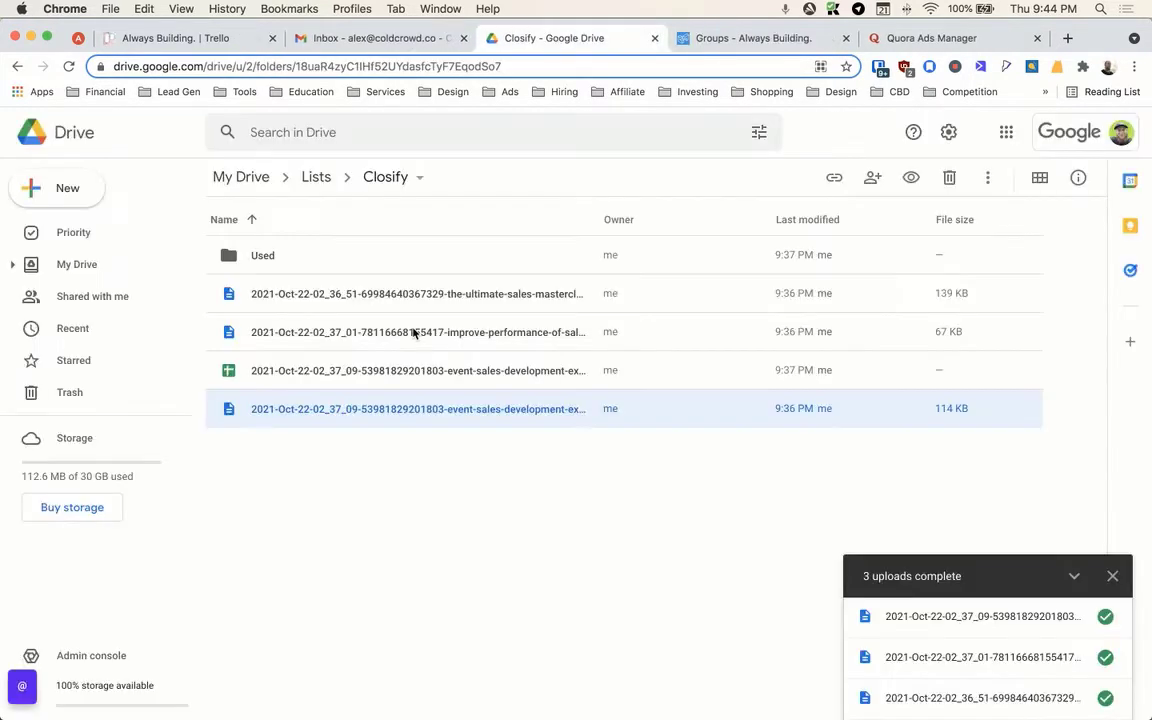
Step: Switch to MillionVerifier and bring up the file upload area of its email verification page
key("ctrl+Up")
left_click(656, 440)
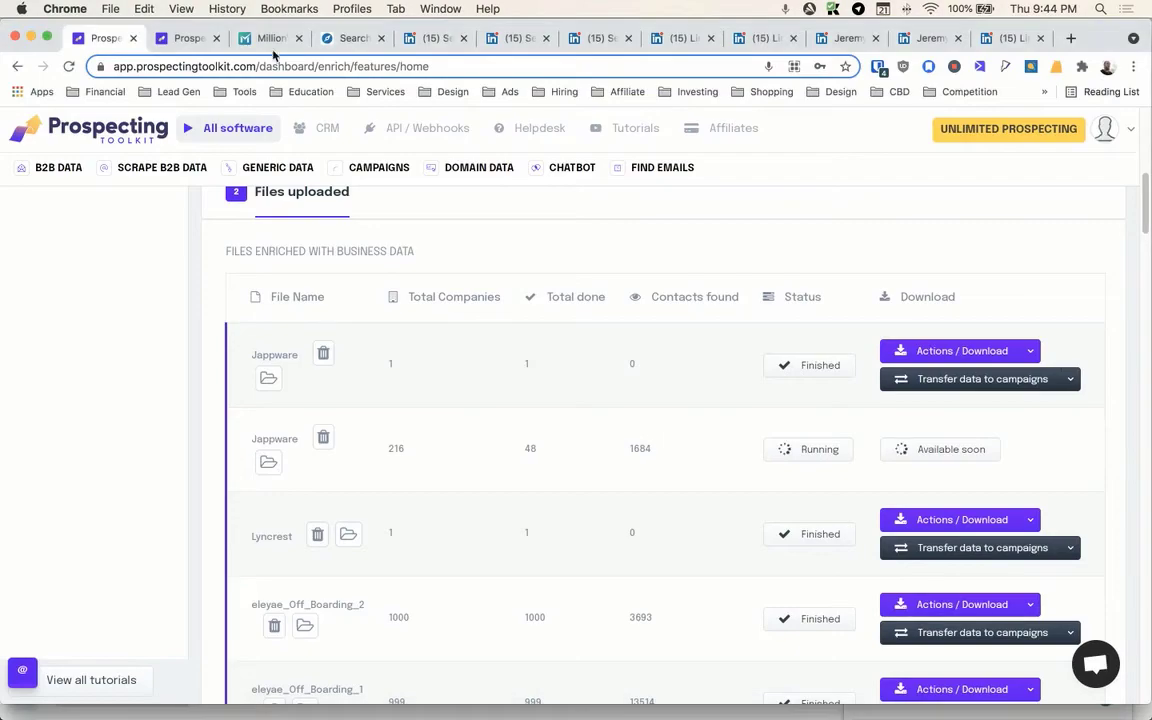
left_click(265, 40)
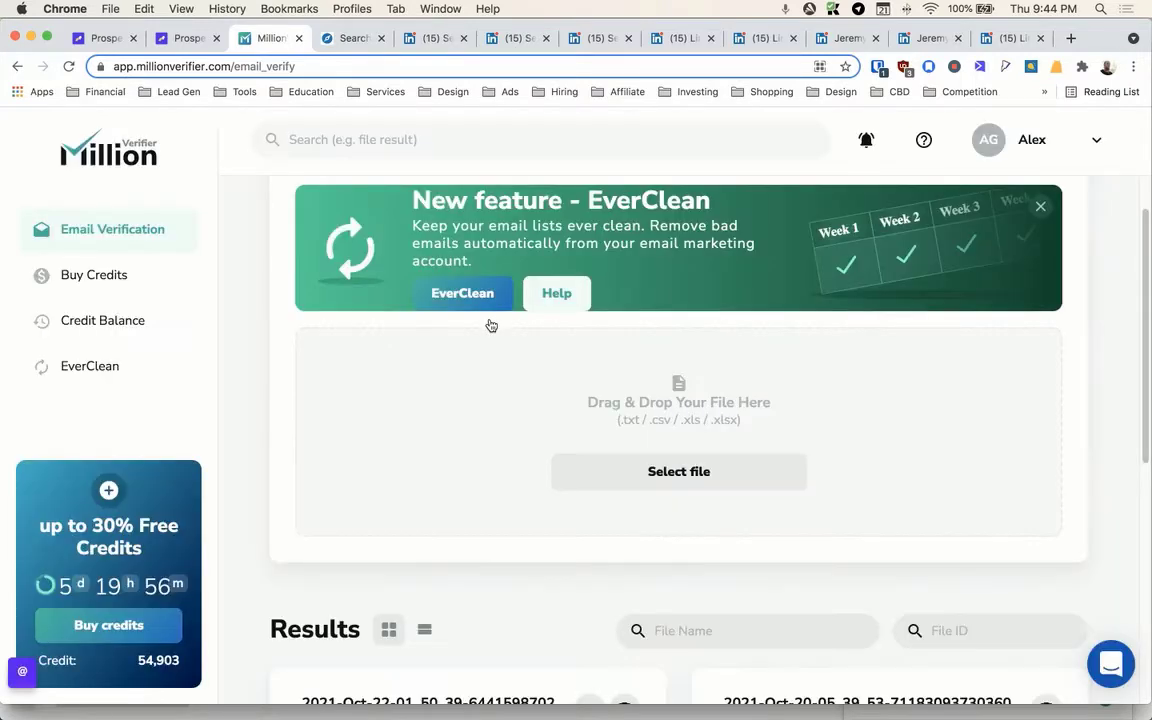
scroll(275, 420, "up", 2)
scroll(545, 496, "down", 1)
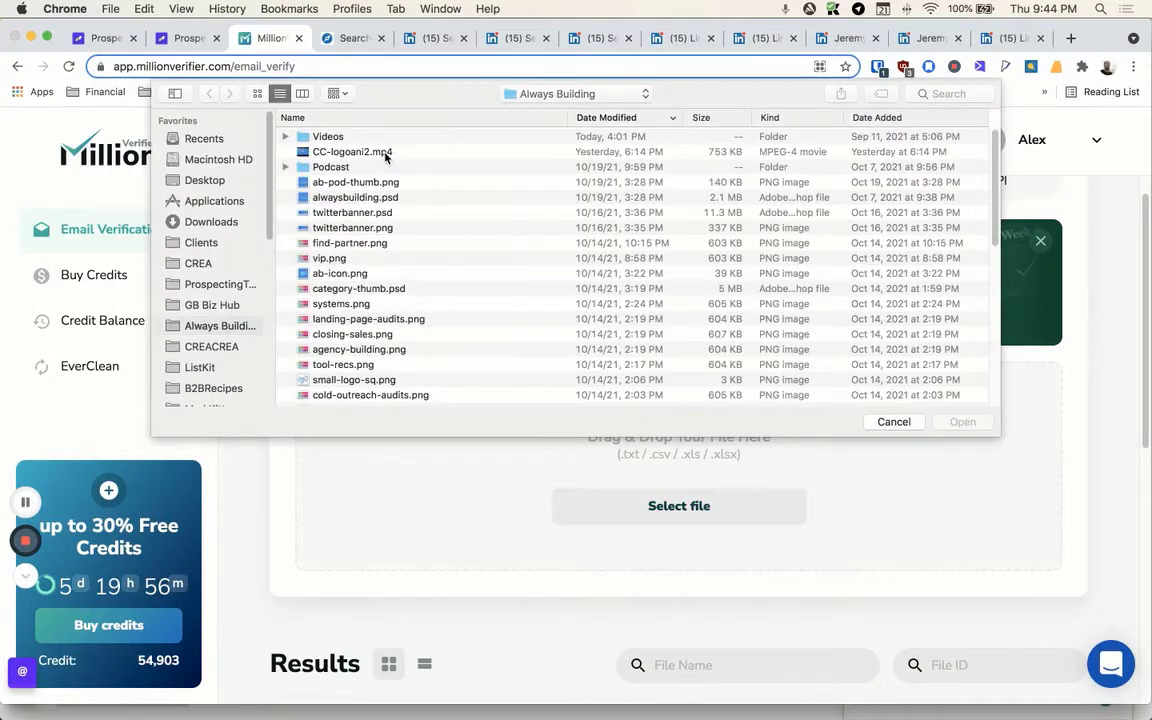
Step: Upload the newest event-sales-development-excellence CSV from the Downloads folder for email verification
left_click(218, 224)
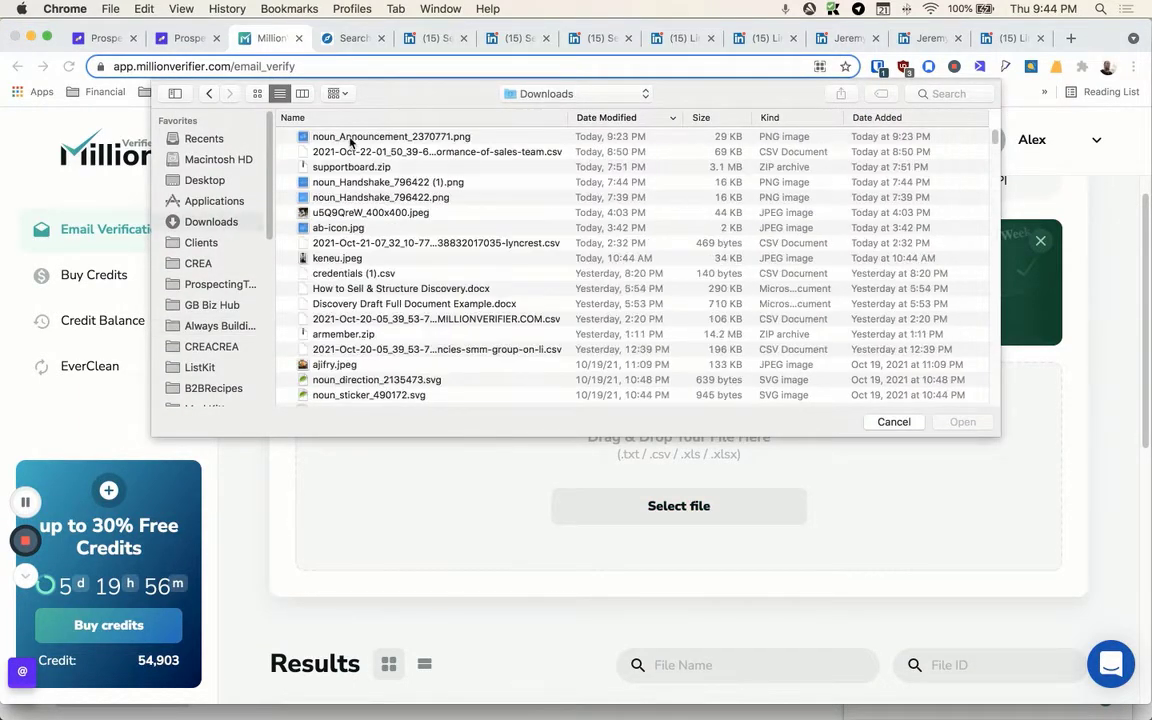
key("space")
key("space")
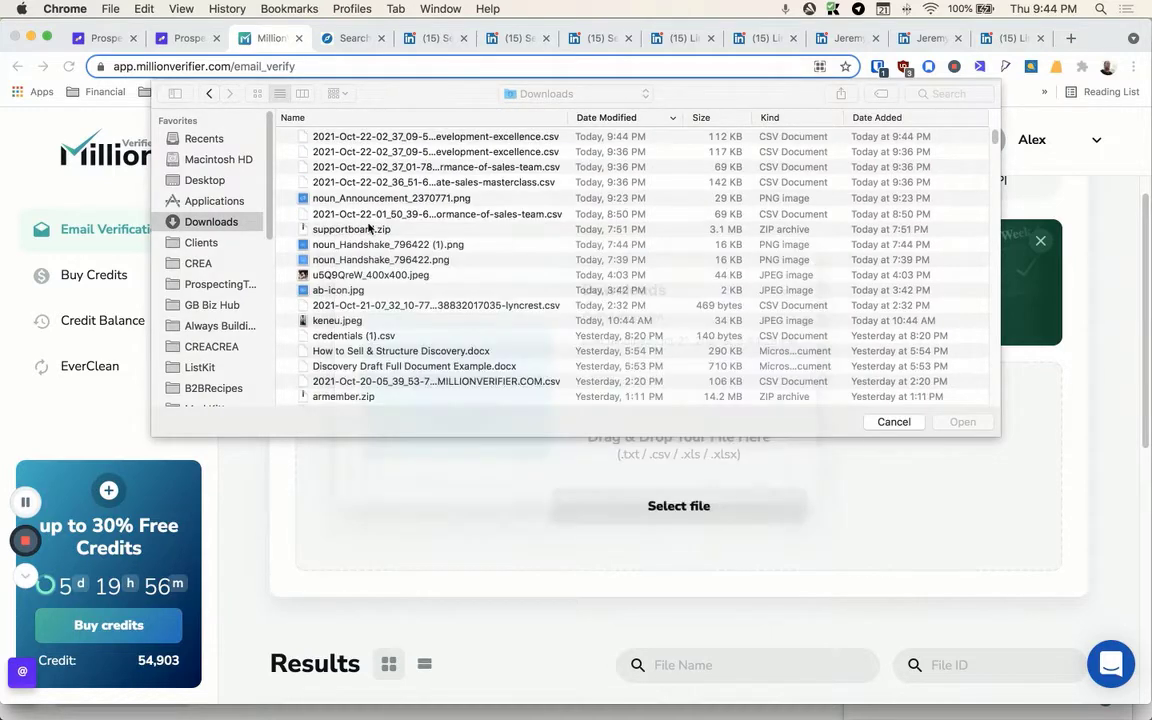
left_click(368, 137)
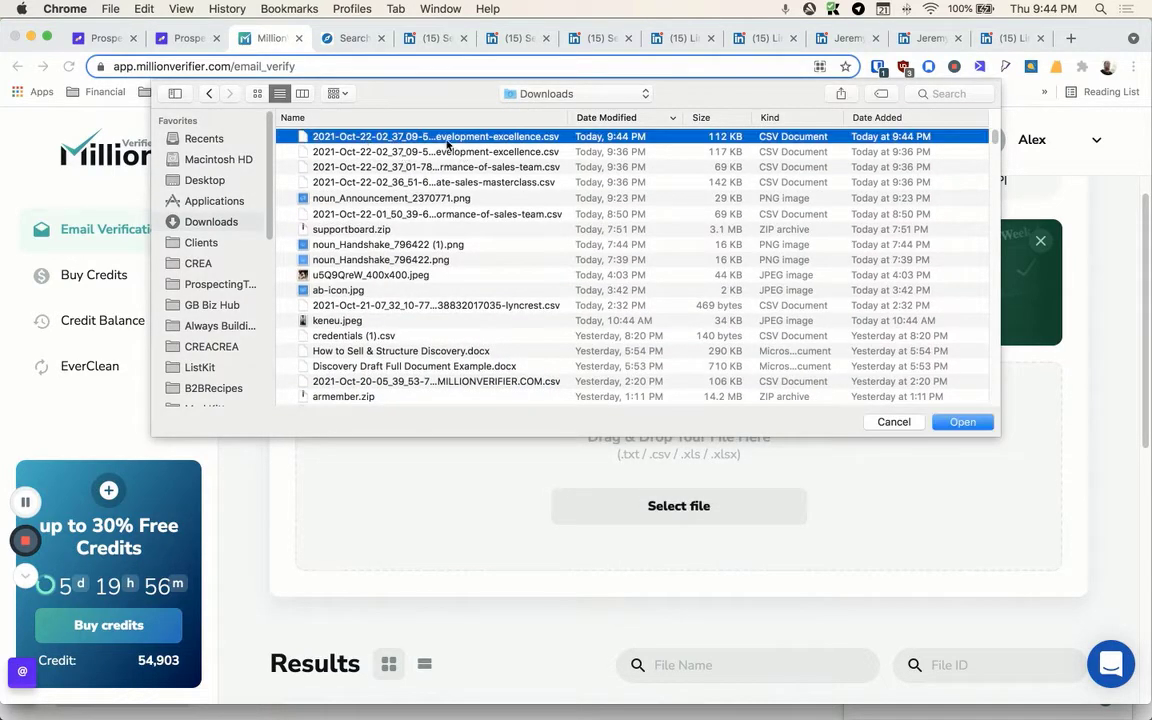
left_click(959, 424)
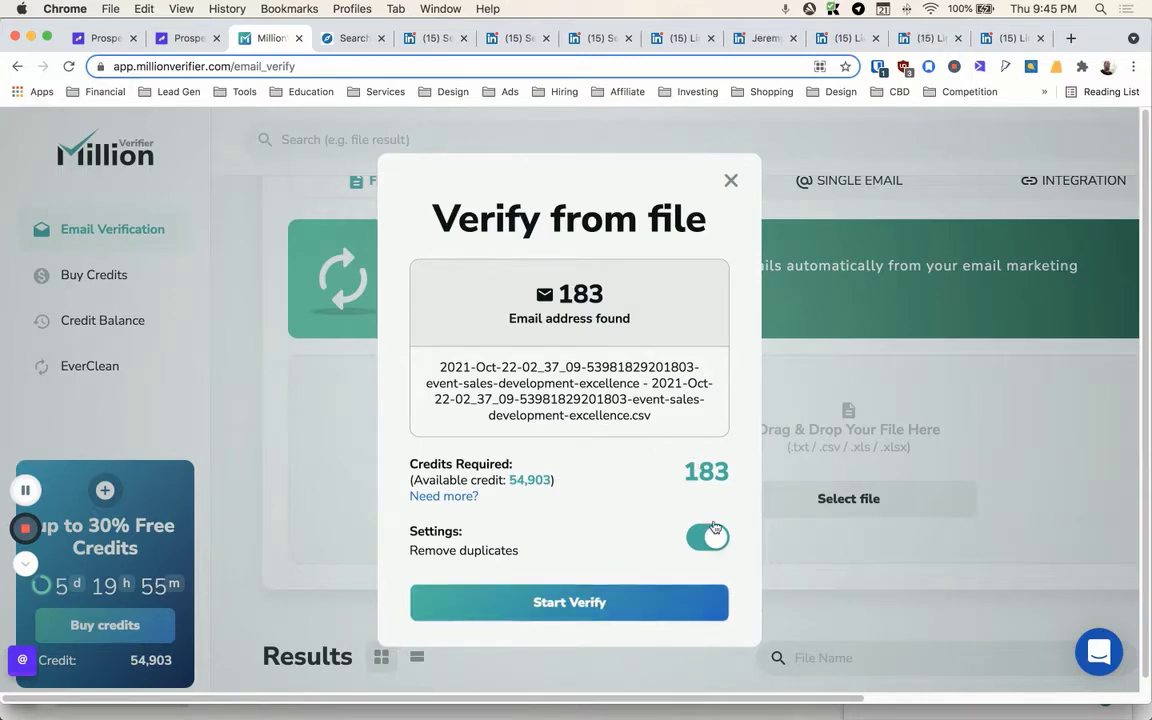
Step: Start verifying the uploaded email list with duplicate removal on, and check its progress in the results
left_click(559, 612)
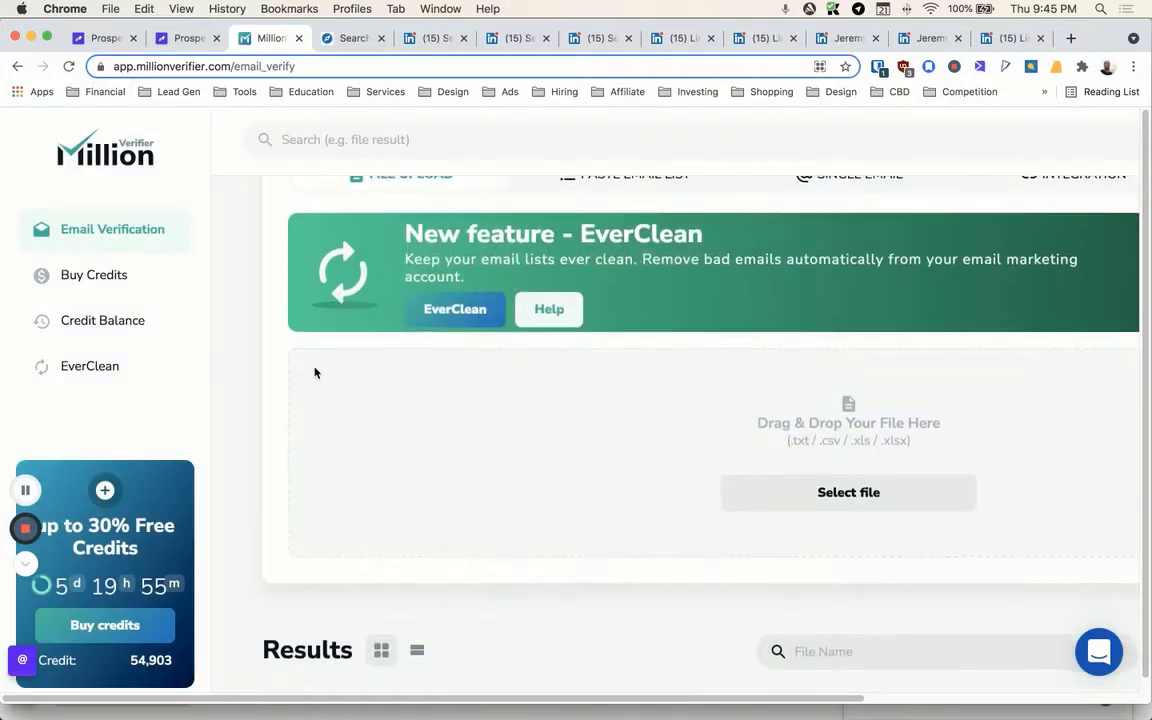
scroll(300, 365, "down", 5)
scroll(237, 341, "down", 1)
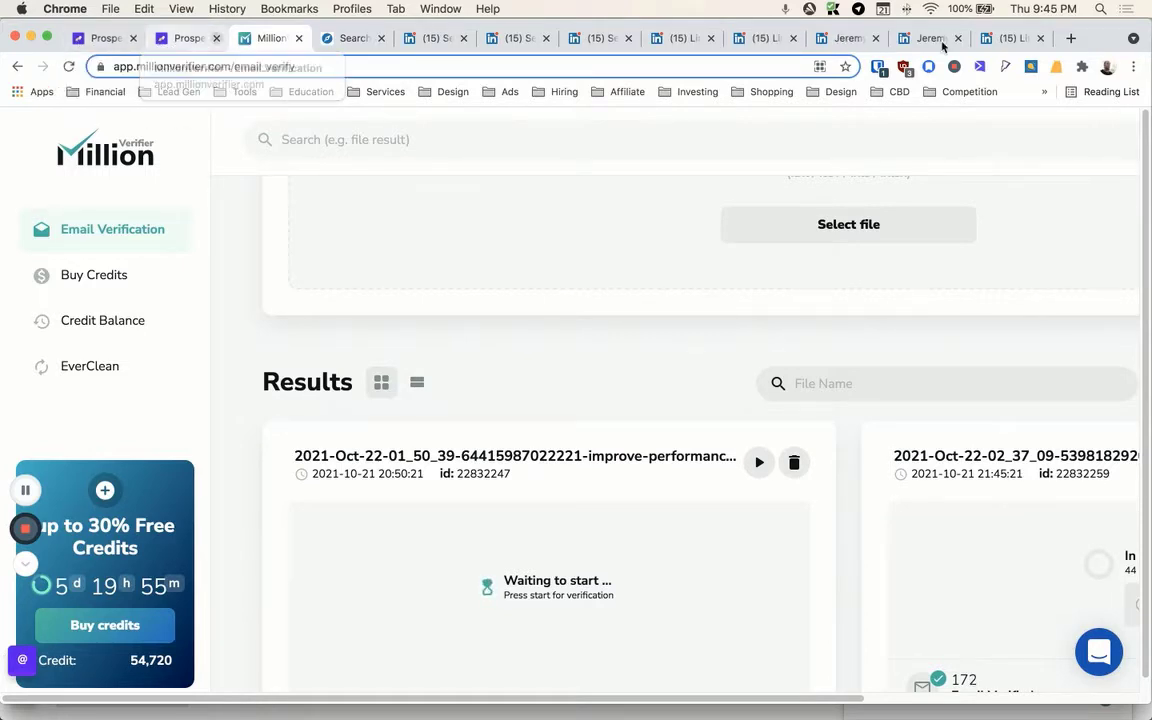
Step: Search for closify in a new browser tab and open the tryclosify.com website
left_click(1071, 38)
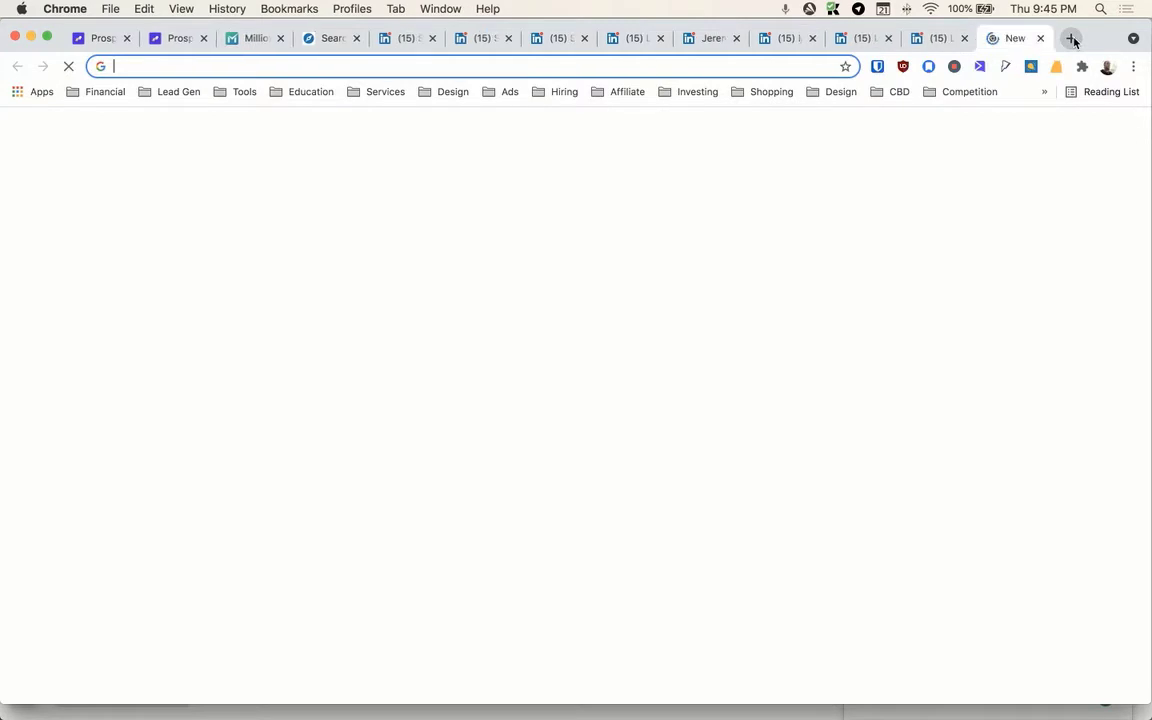
type("closify")
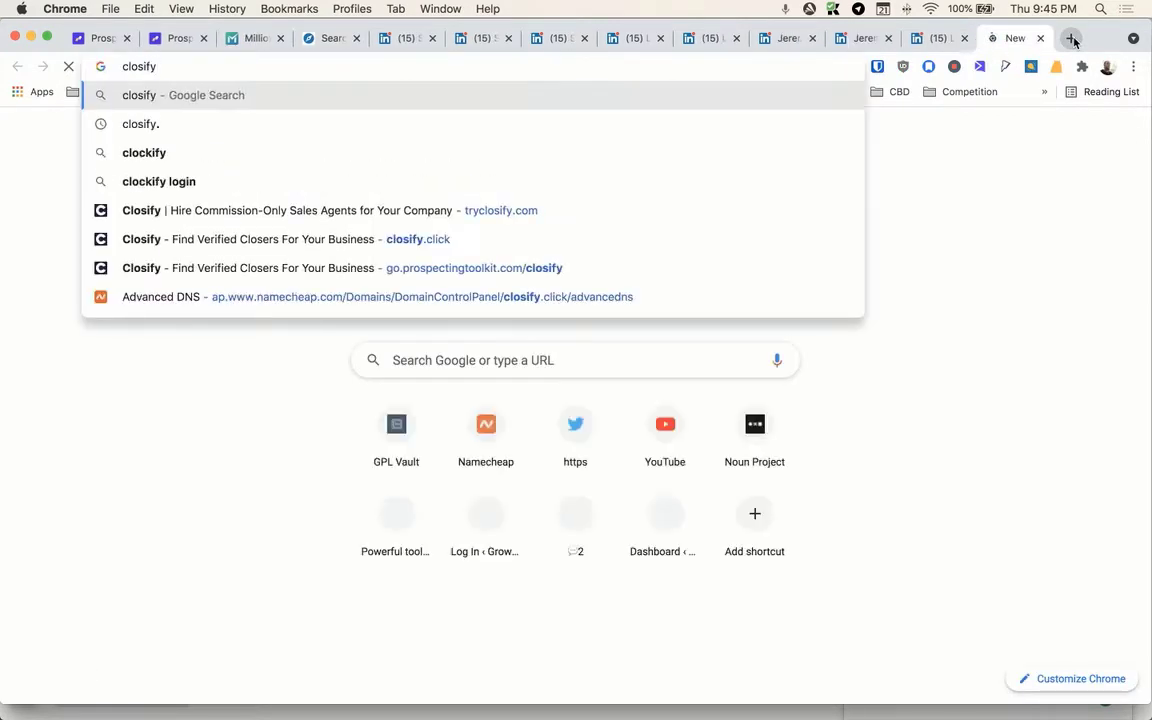
key("Down")
key("Down")
key("Down")
key("Down")
key("Down")
key("Down")
key("Up")
key("Up")
key("Return")
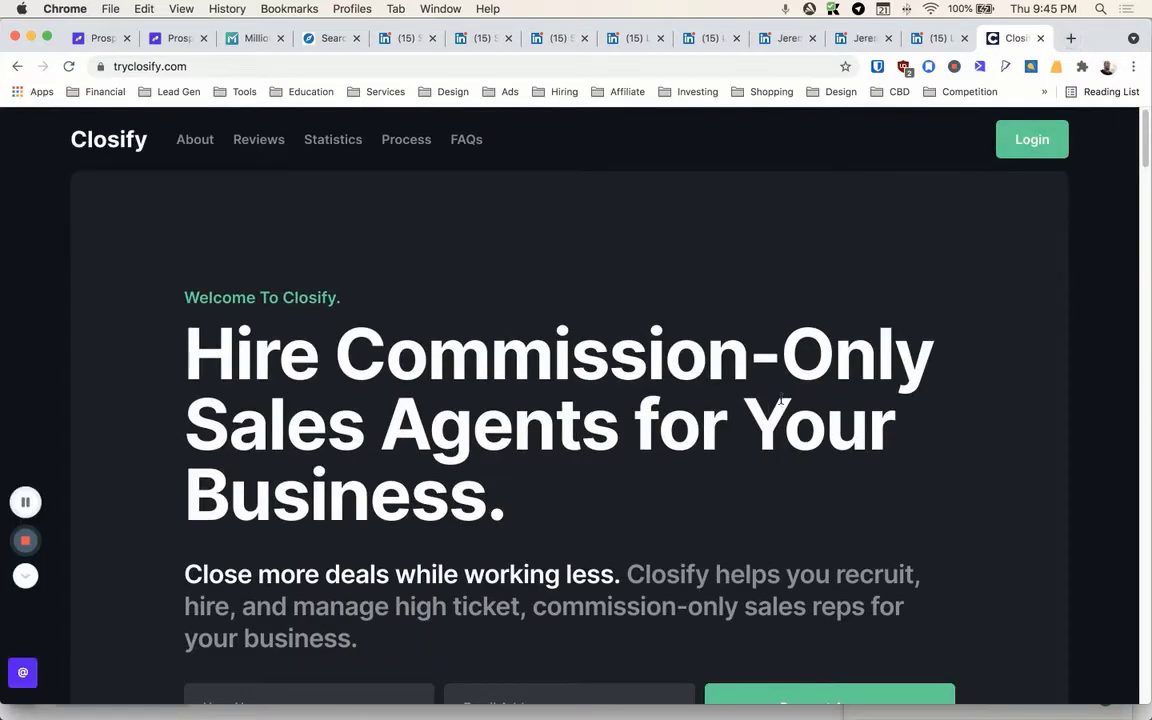
Step: Review the Closify landing page from its headline offer through the statistics, process and common questions sections
scroll(1020, 365, "down", 5)
scroll(1075, 330, "down", 10)
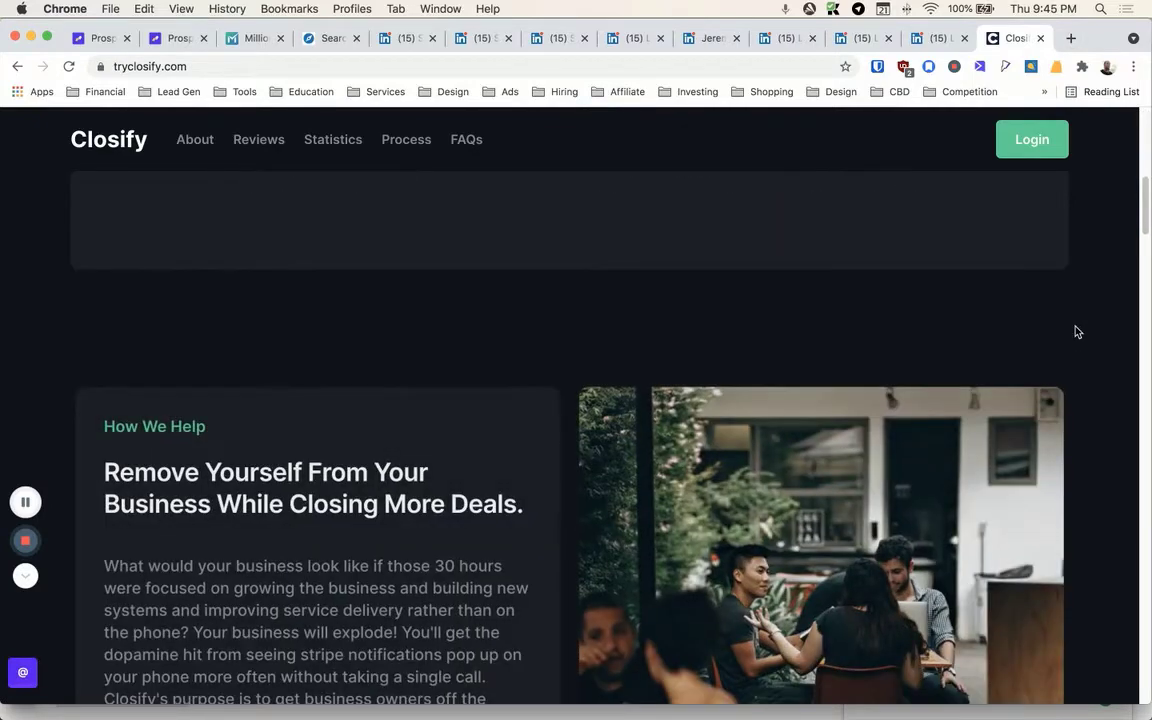
scroll(1077, 331, "down", 15)
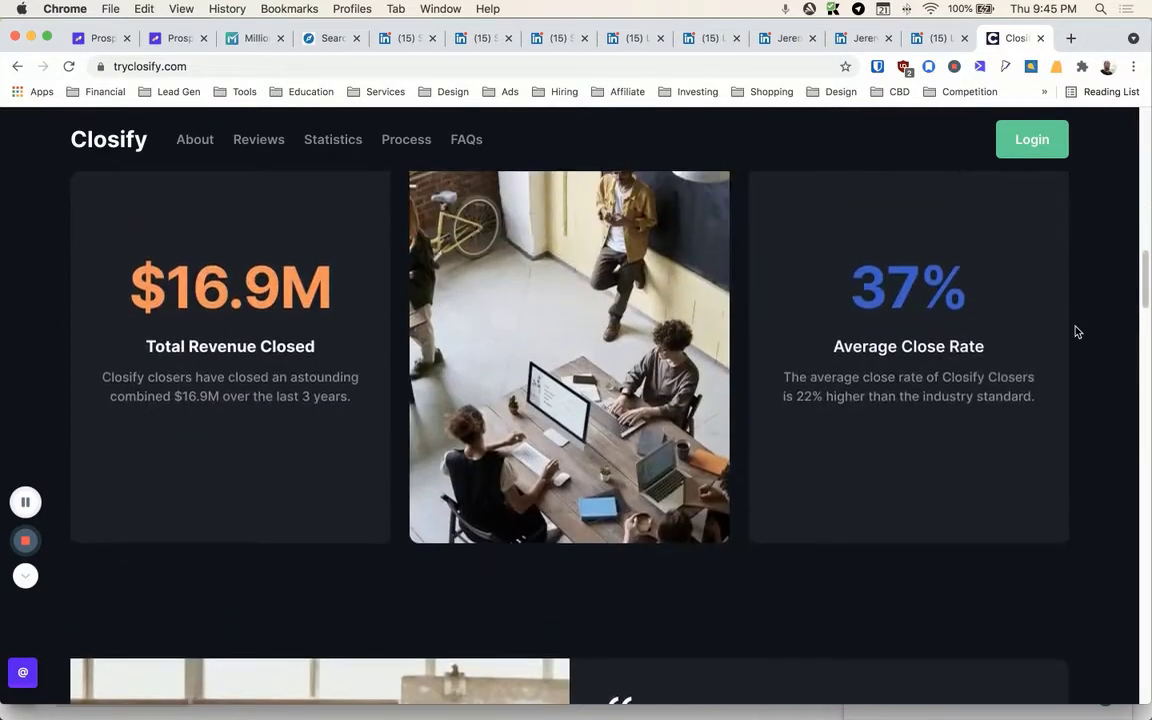
scroll(1077, 331, "up", 4)
scroll(1077, 331, "down", 9)
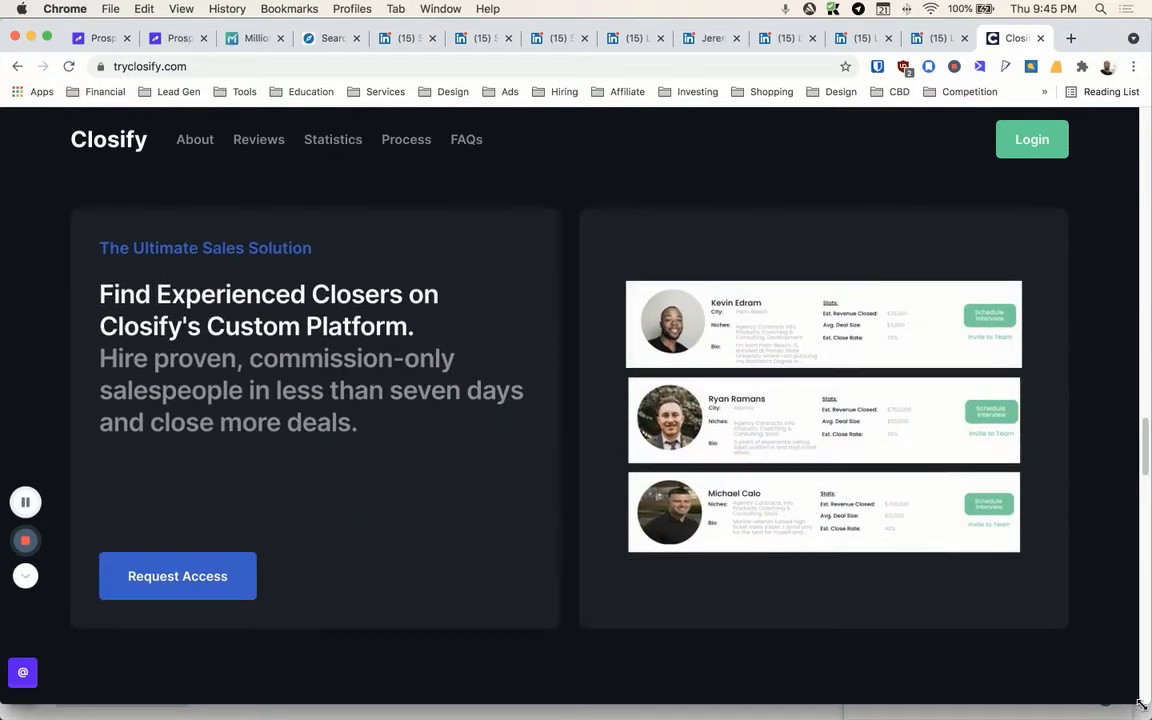
scroll(626, 349, "down", 3)
scroll(747, 357, "down", 6)
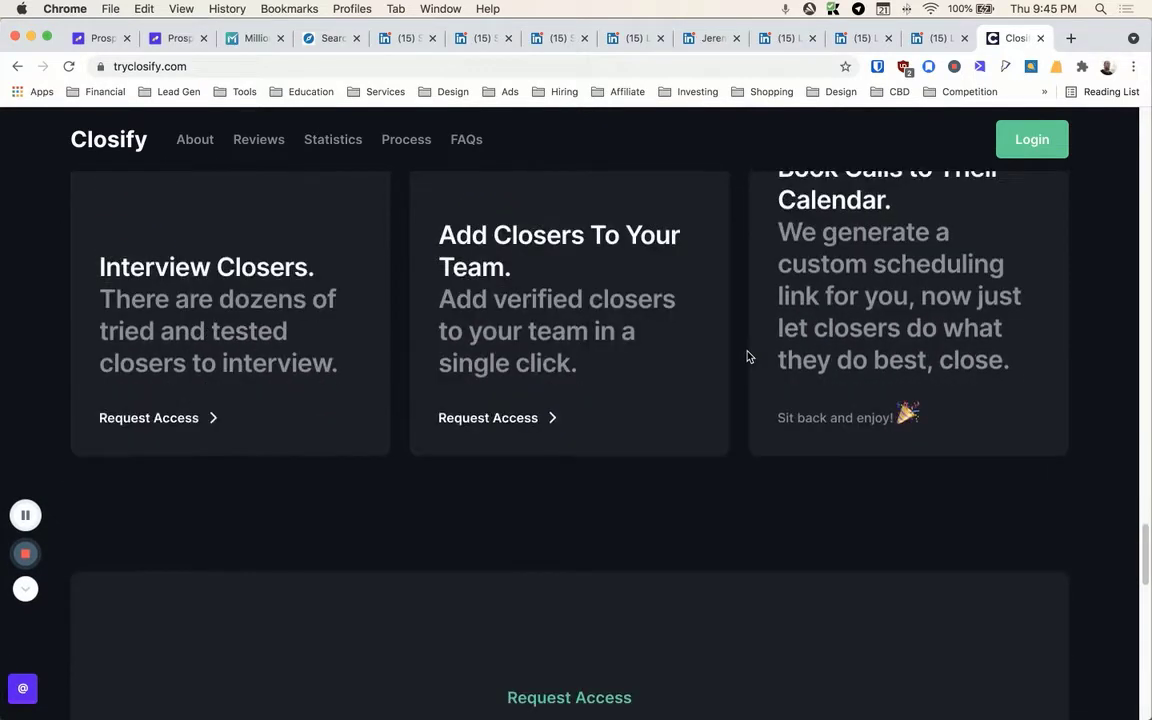
scroll(747, 357, "down", 10)
scroll(427, 432, "down", 4)
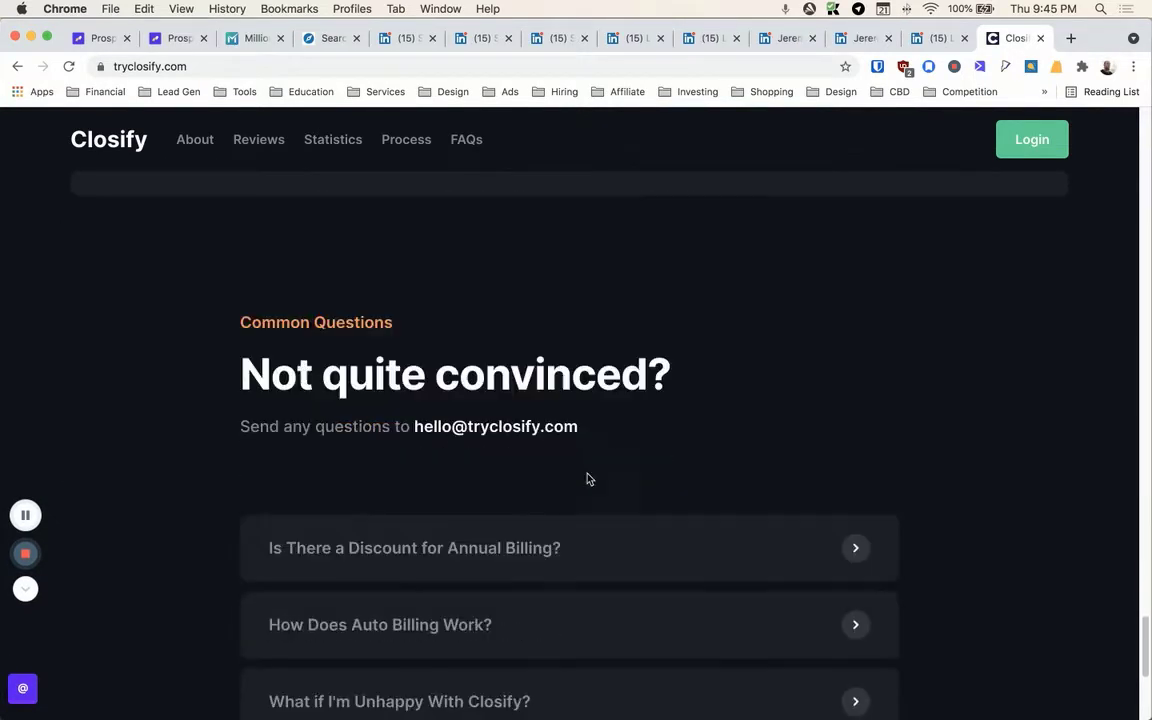
scroll(427, 432, "up", 5)
scroll(427, 432, "up", 5)
scroll(463, 473, "up", 15)
scroll(463, 473, "down", 3)
scroll(462, 470, "up", 3)
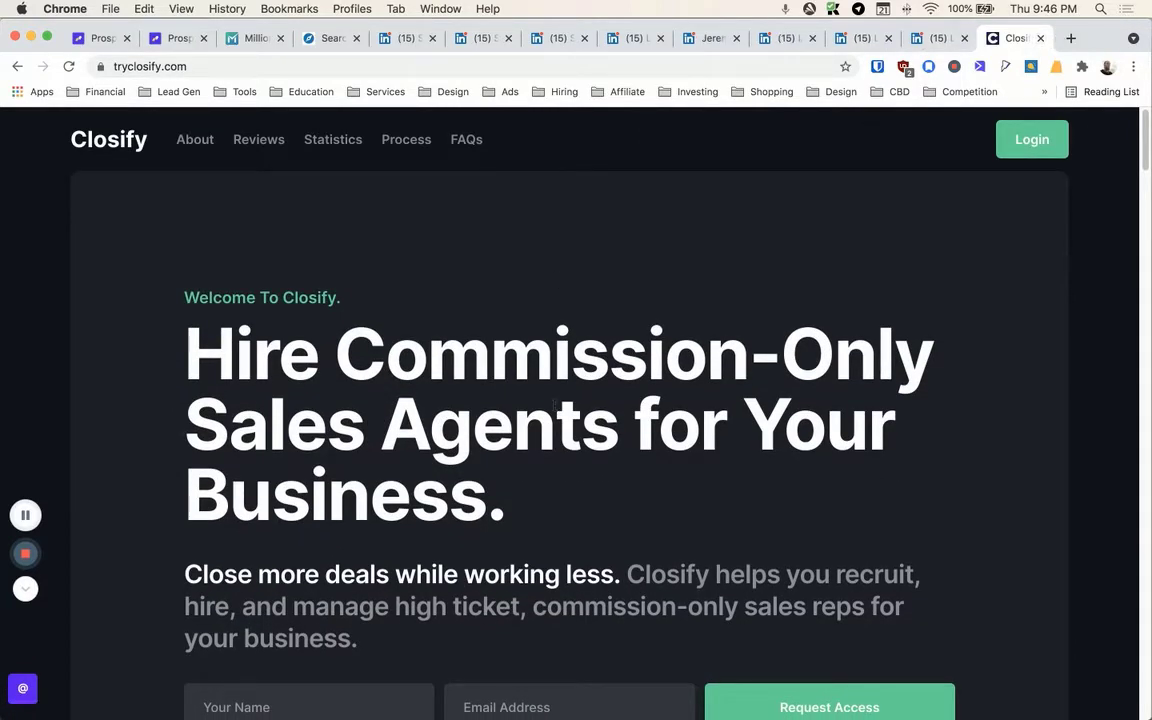
left_click_drag(335, 318, 586, 425)
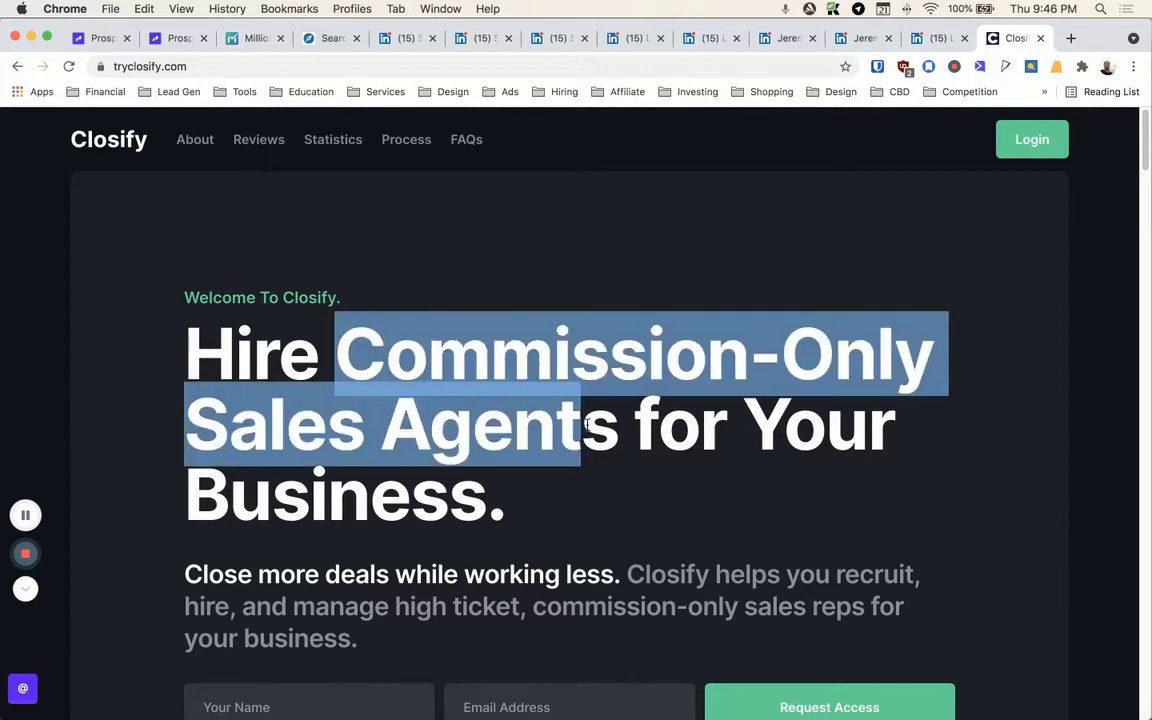
left_click(586, 425)
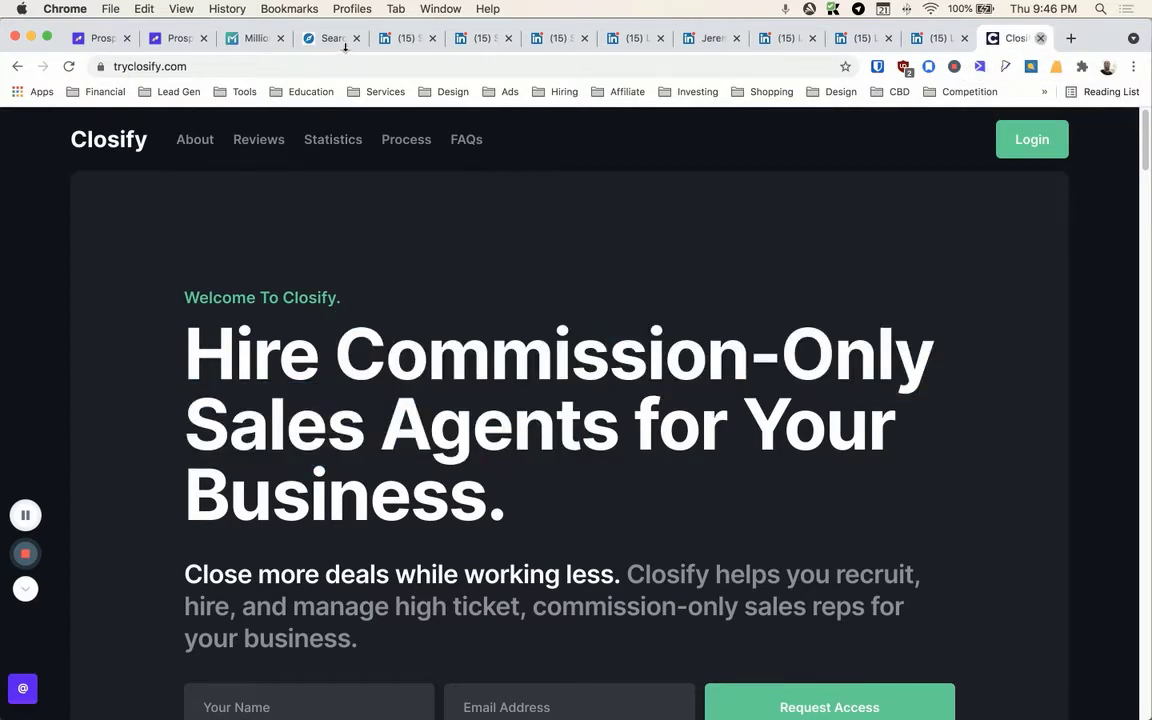
Step: Close the Closify site, view the GB/Closify campaigns folder in ProspectingToolkit, and open the campaign templates
key("super+w")
left_click(183, 38)
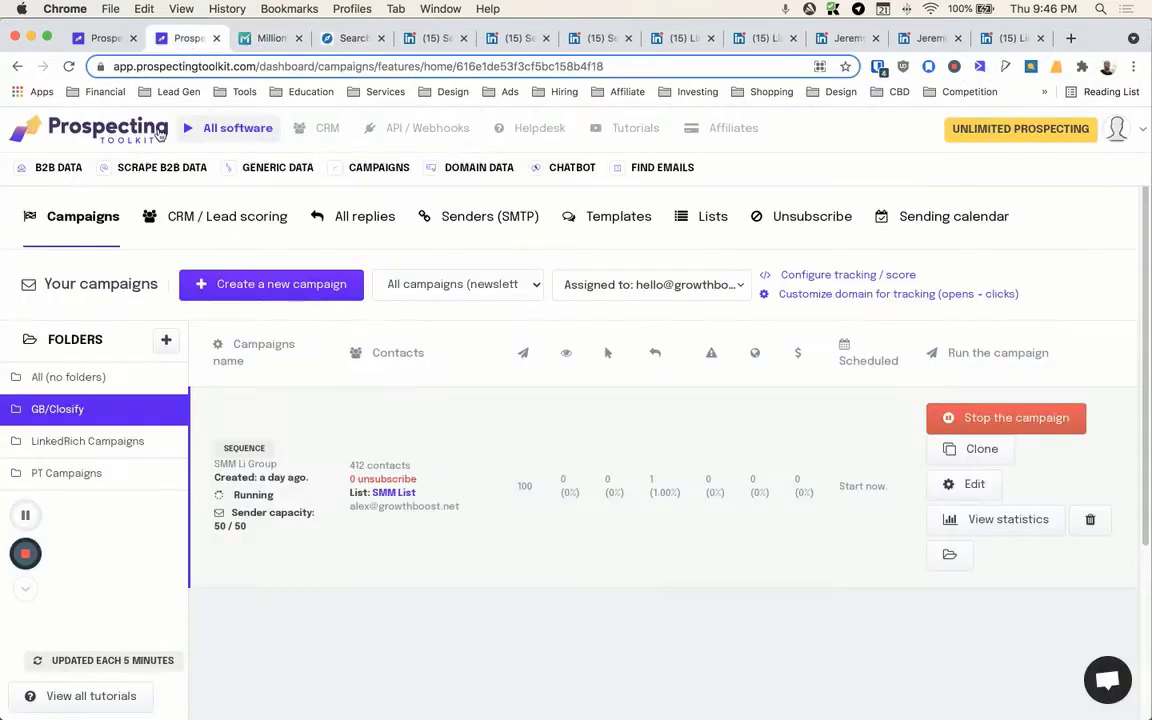
left_click(95, 412)
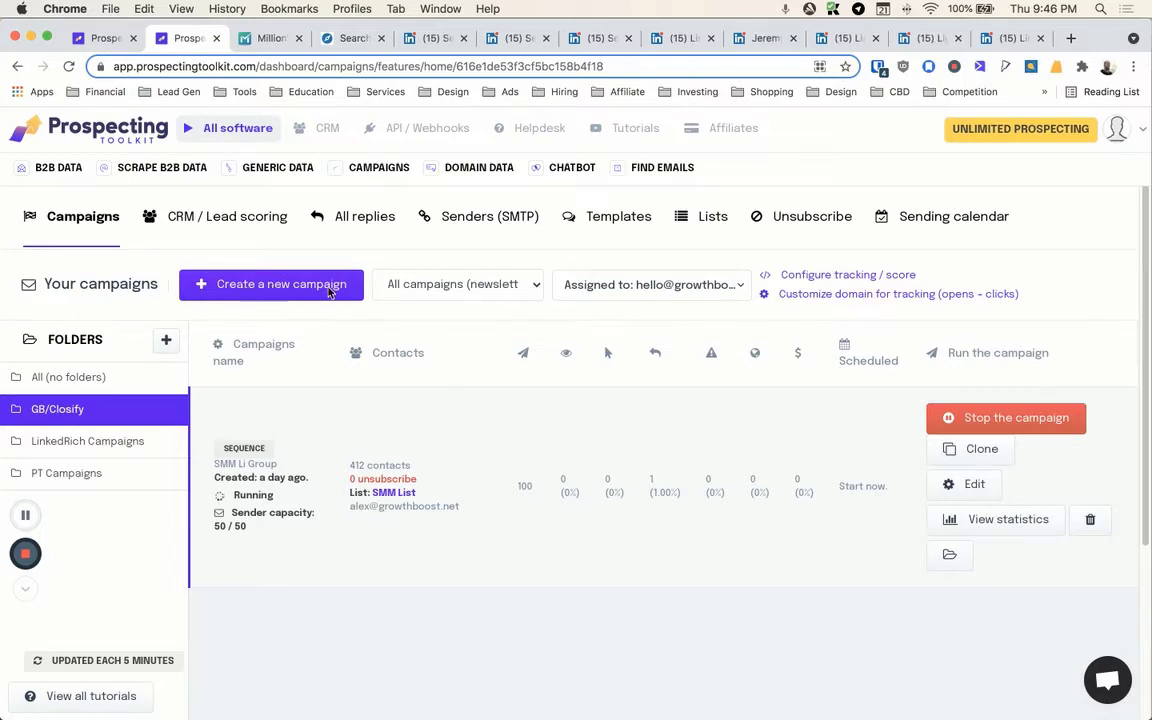
left_click(612, 222)
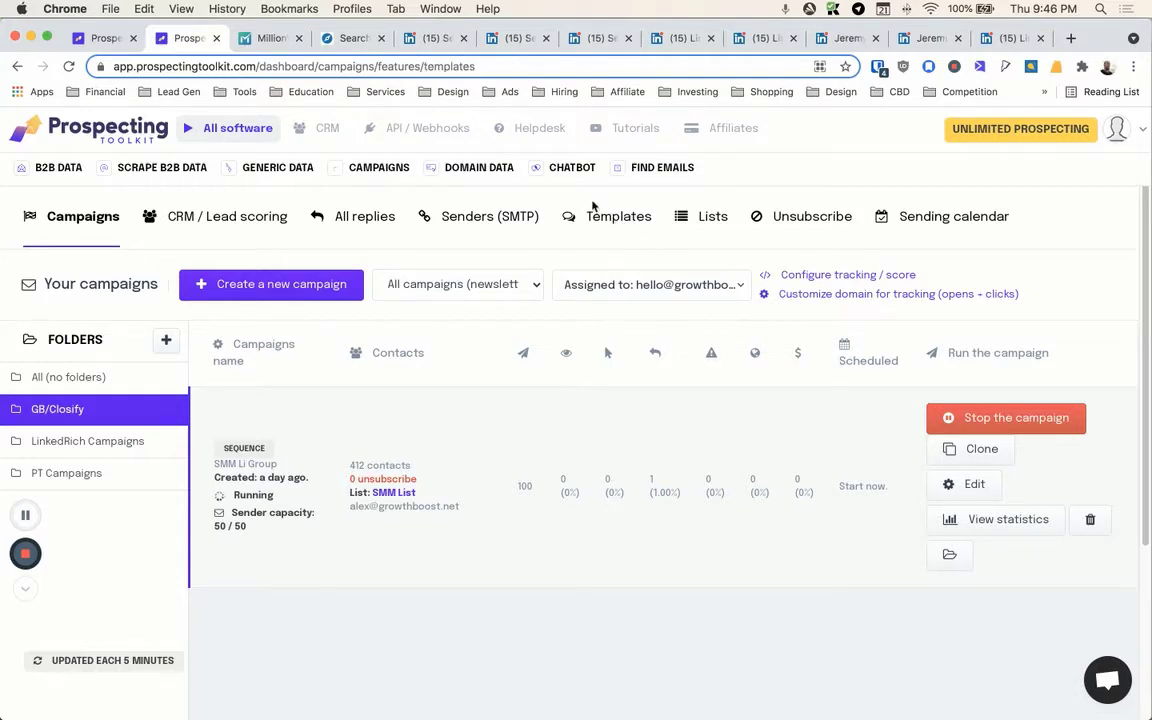
left_click(578, 217)
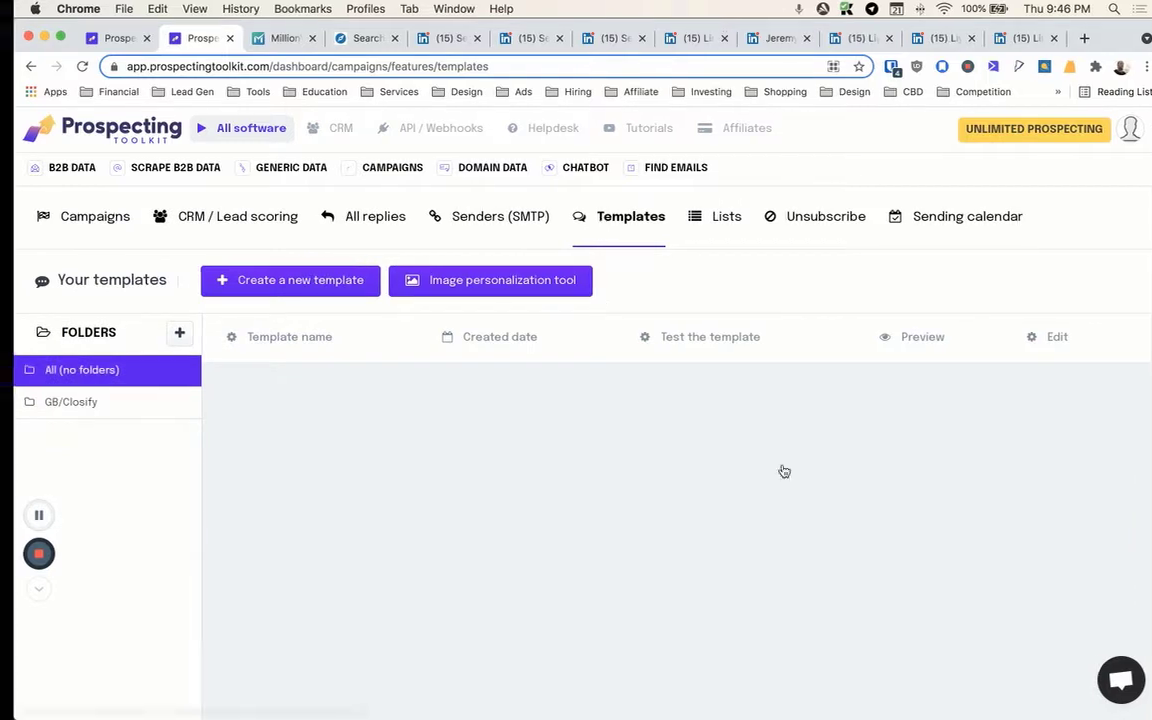
mouse_move(650, 165)
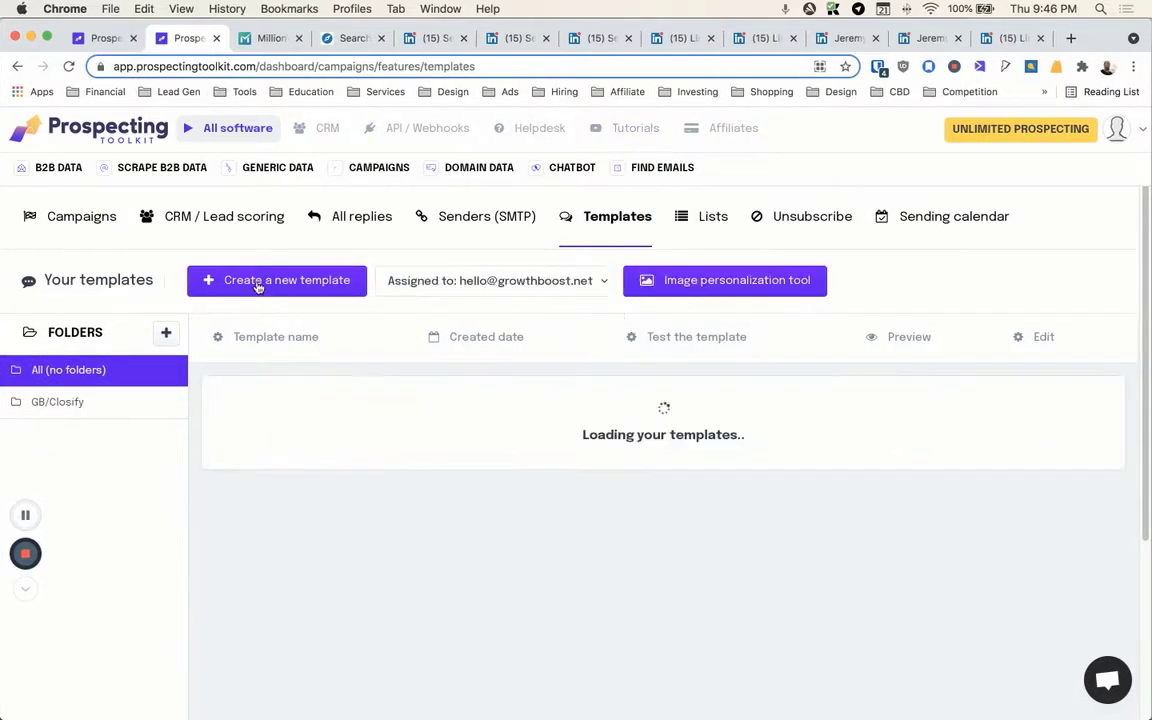
Step: Create a new template in the GB/Closify folder named "Closify - SD Excellence Event - 1A"
left_click(57, 404)
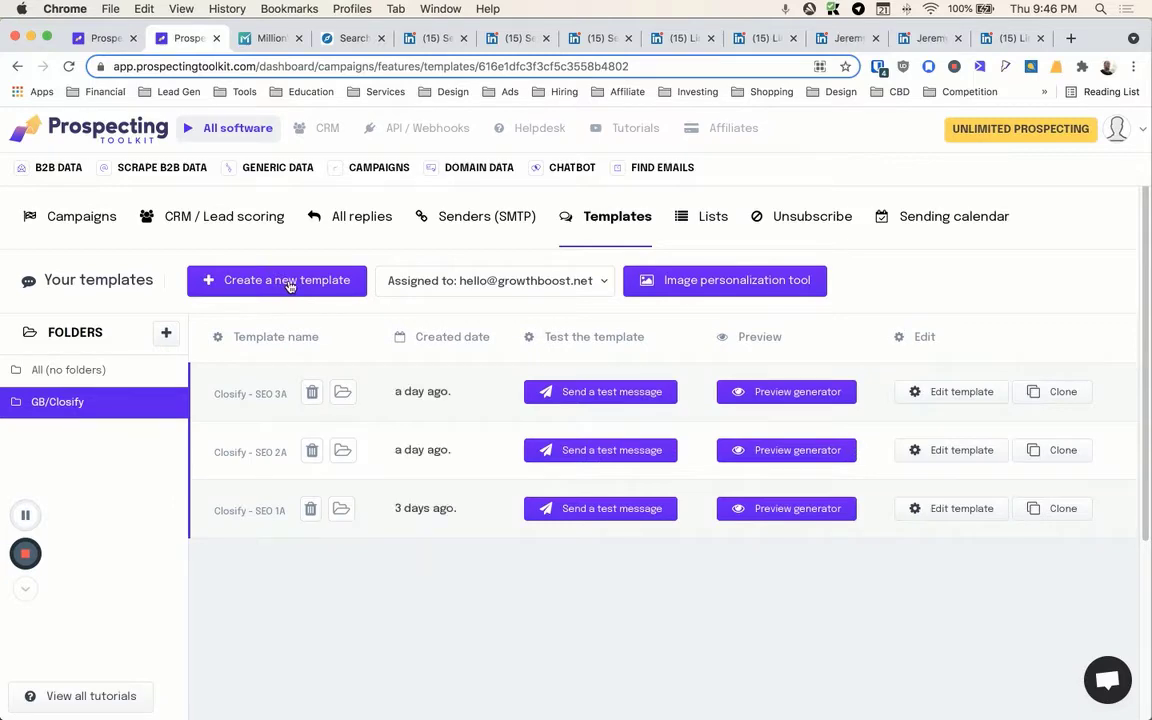
left_click(289, 286)
left_click(893, 454)
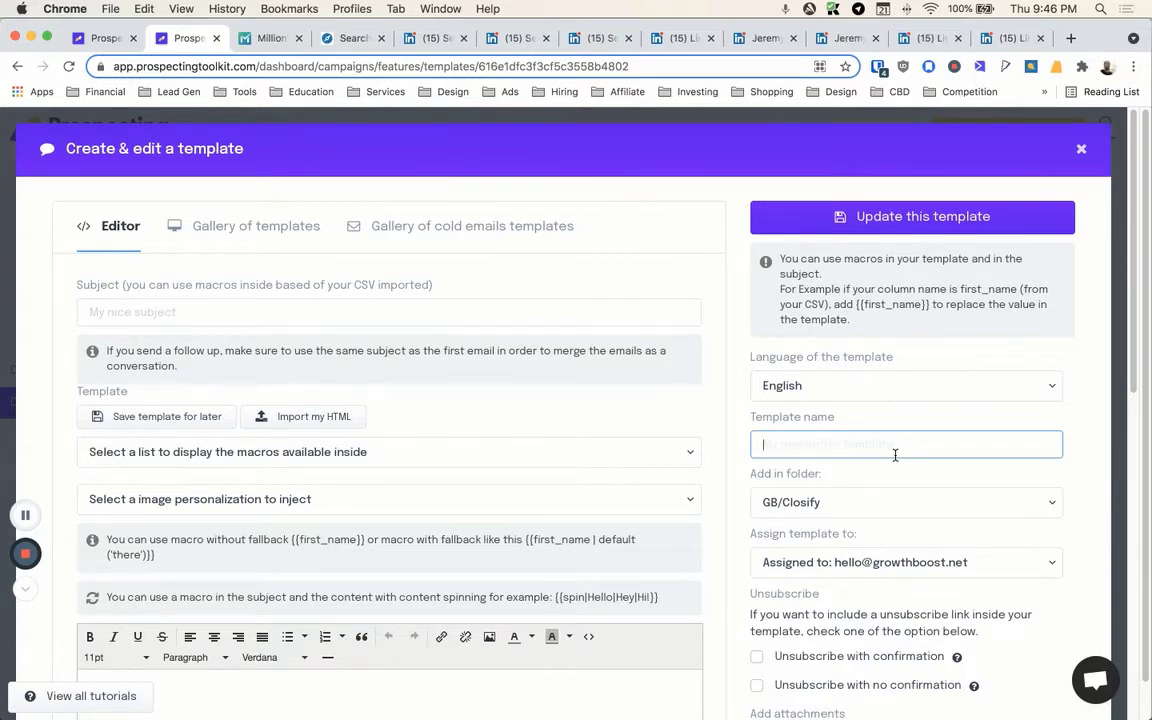
type("B")
type("losif")
type("y - SD Excellence Event")
type(" - 1A")
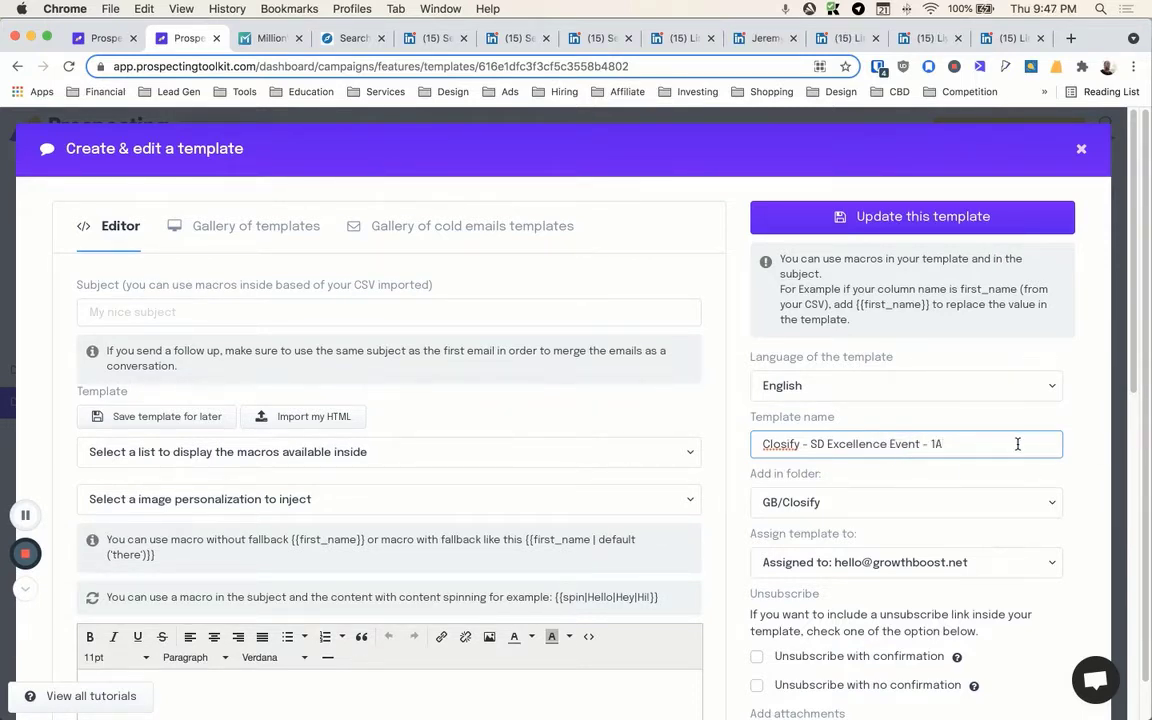
Step: Include an unsubscribe link with no confirmation in the template, using the link text "Not interested"
scroll(980, 448, "down", 1)
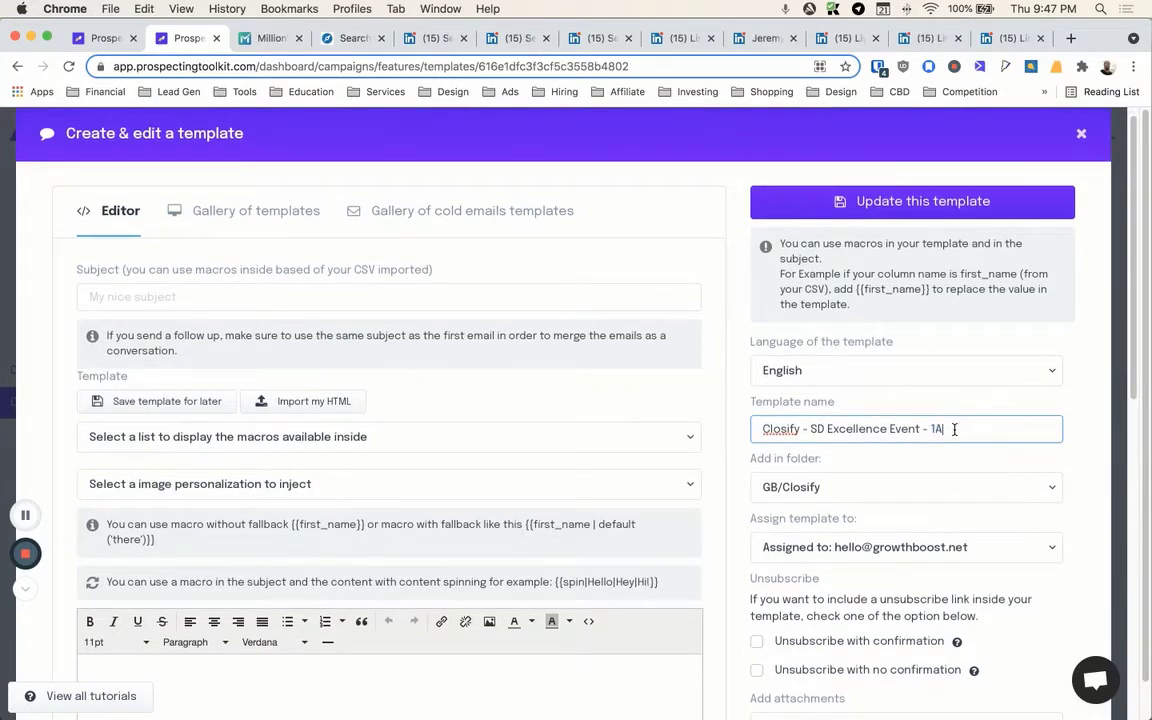
scroll(761, 478, "down", 5)
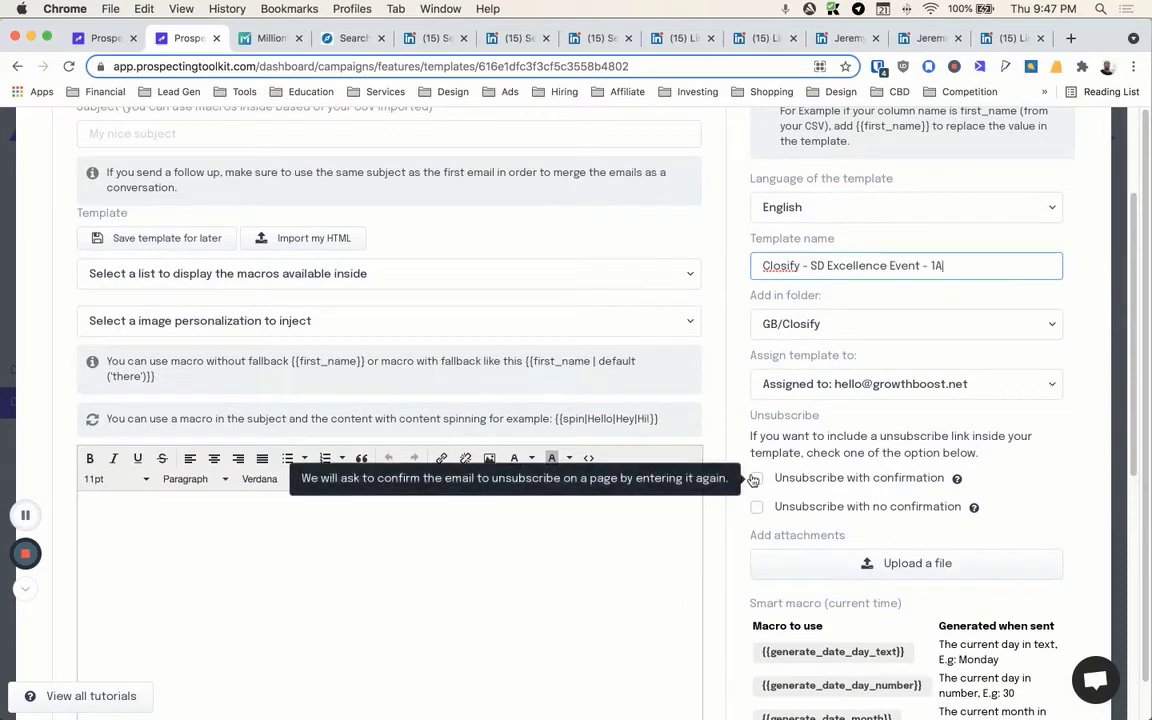
scroll(276, 297, "up", 5)
left_click(276, 297)
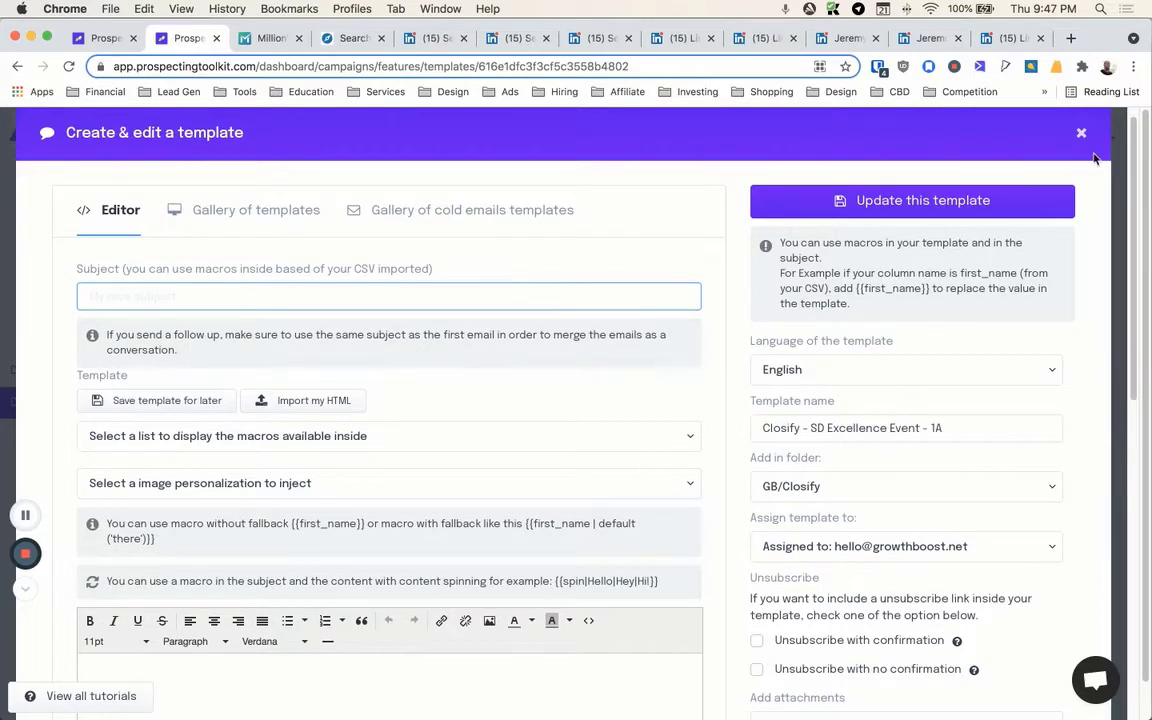
scroll(948, 351, "down", 2)
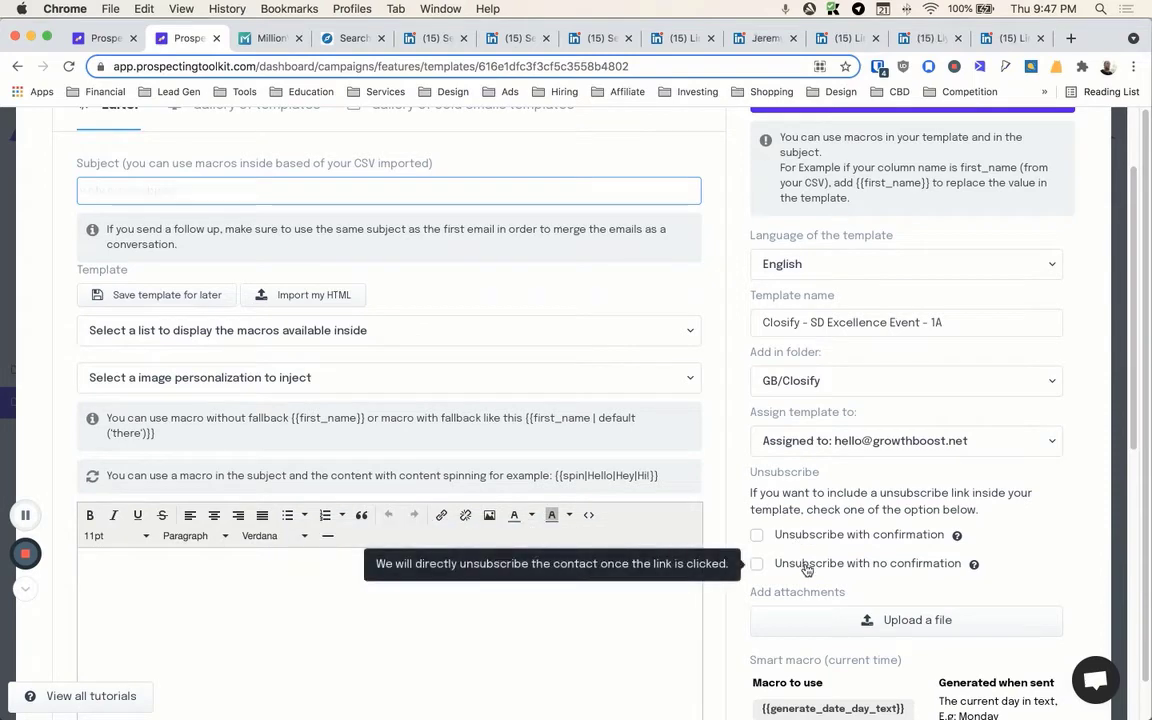
left_click(806, 564)
scroll(787, 500, "down", 3)
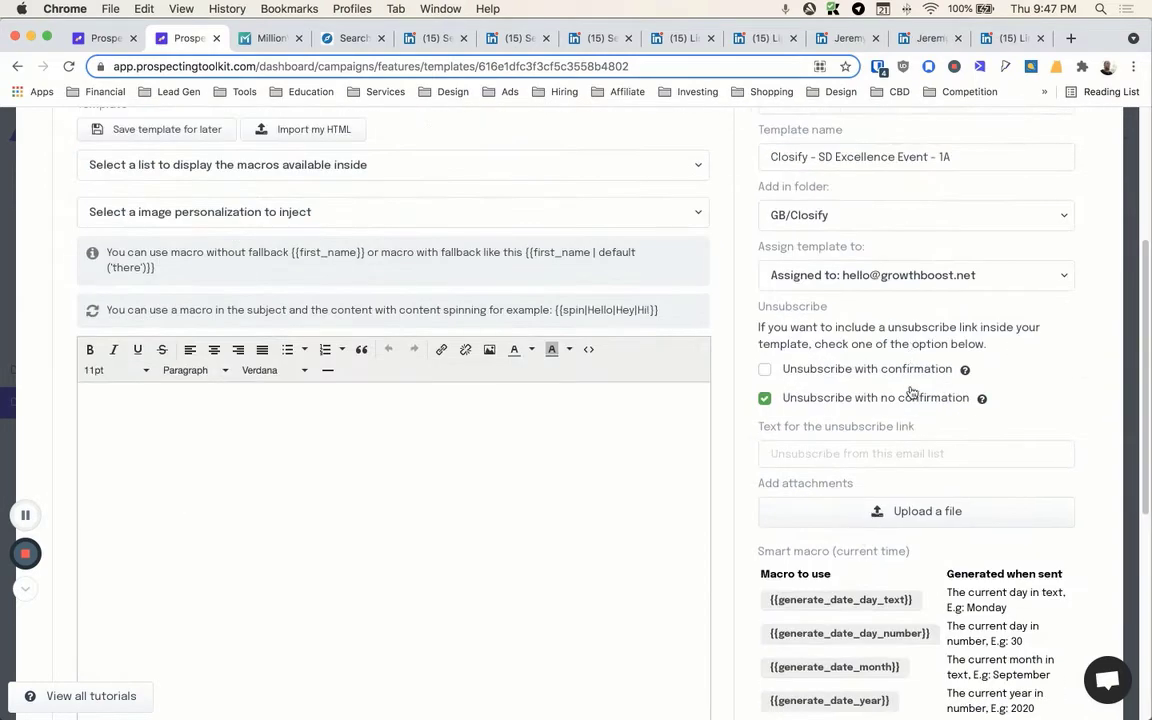
left_click(901, 450)
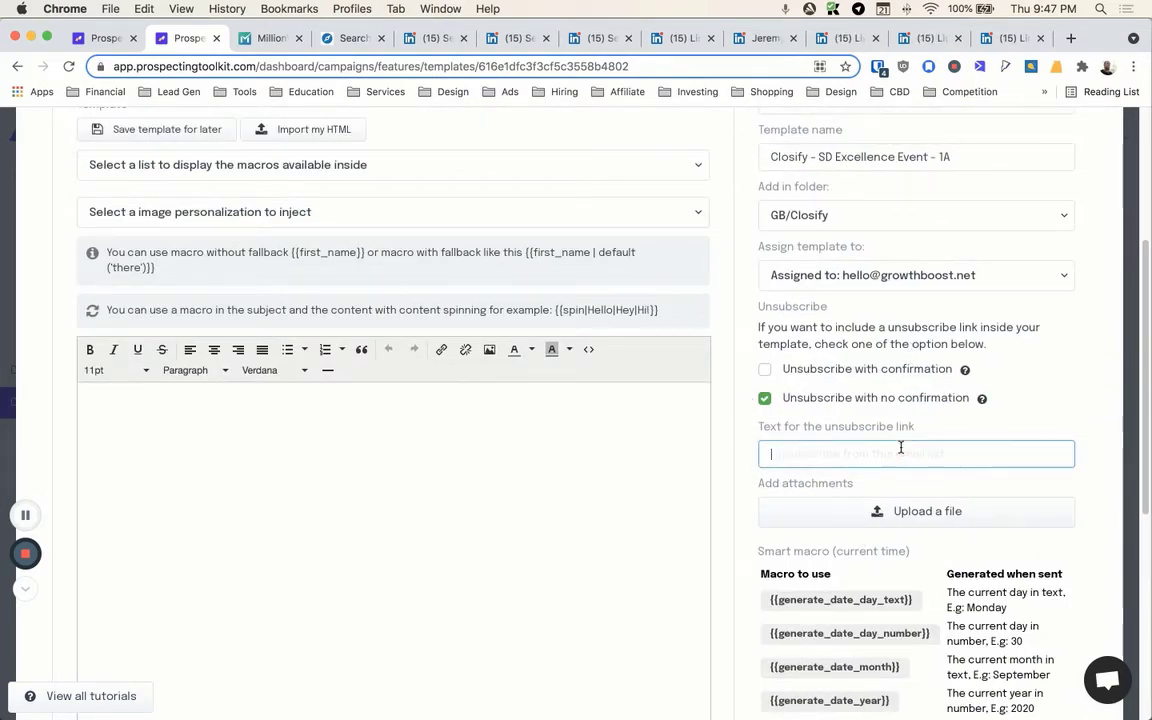
type("Not interested")
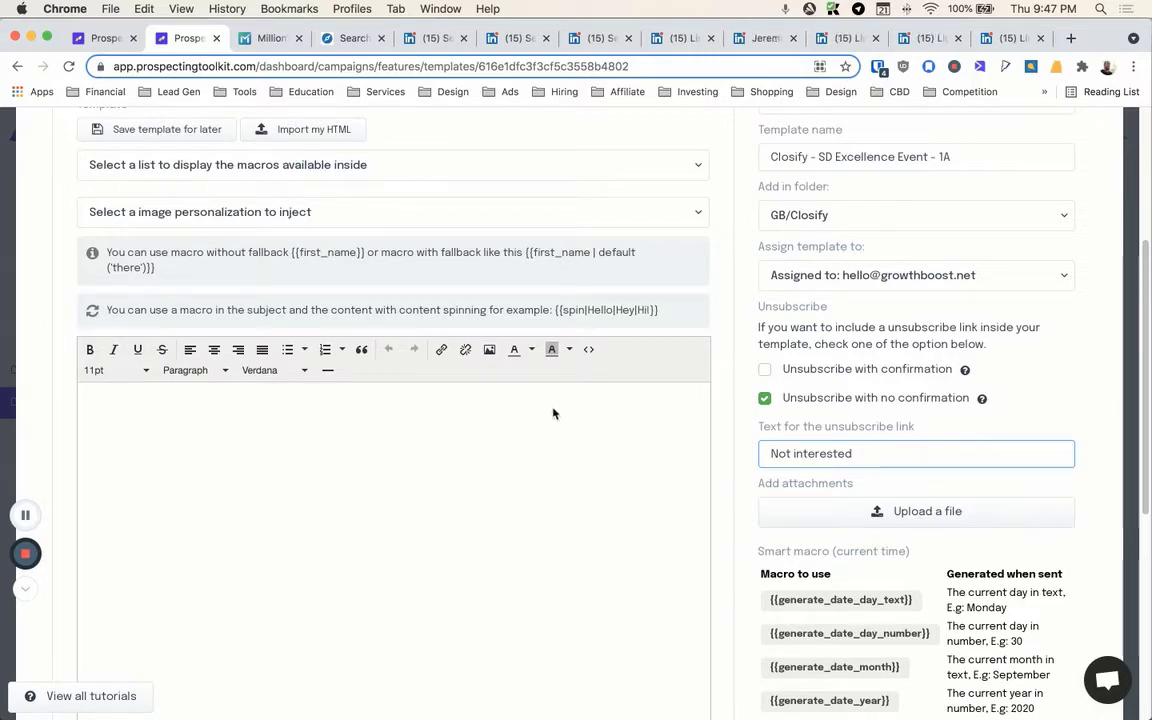
Step: Review the smart macro and content spinning references and copy the {{spin|Hello|Hey|Hi!}} example macro
scroll(300, 390, "up", 1)
scroll(240, 350, "up", 5)
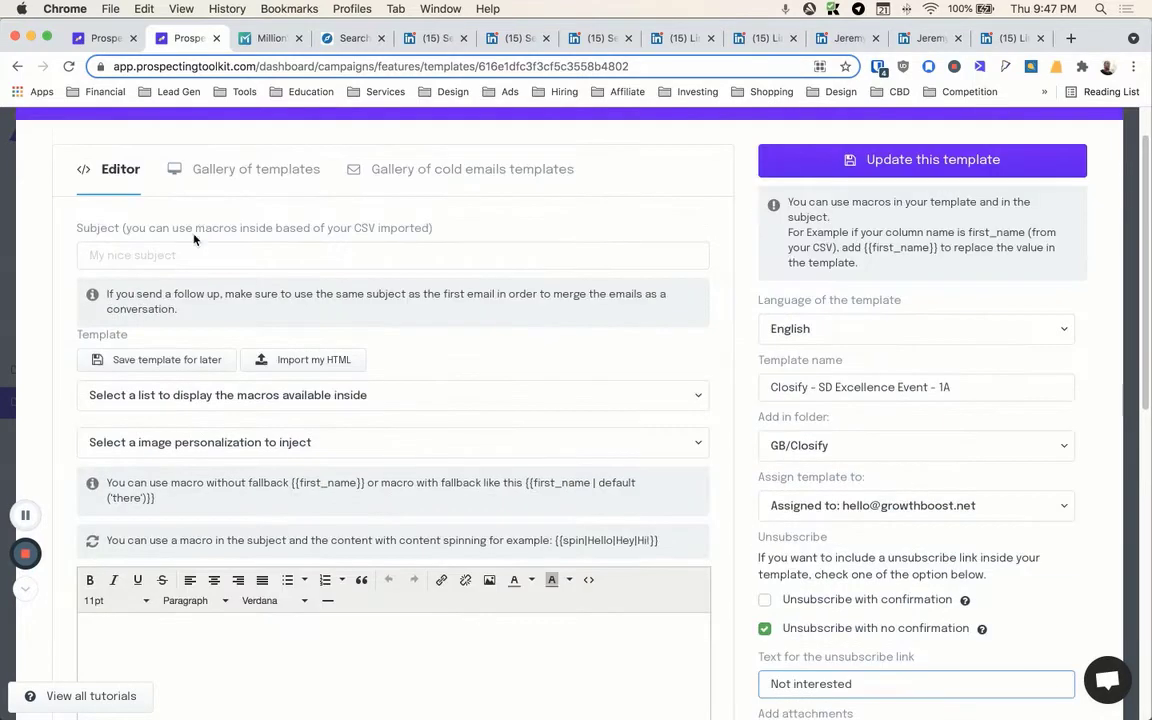
left_click(228, 254)
scroll(228, 254, "down", 5)
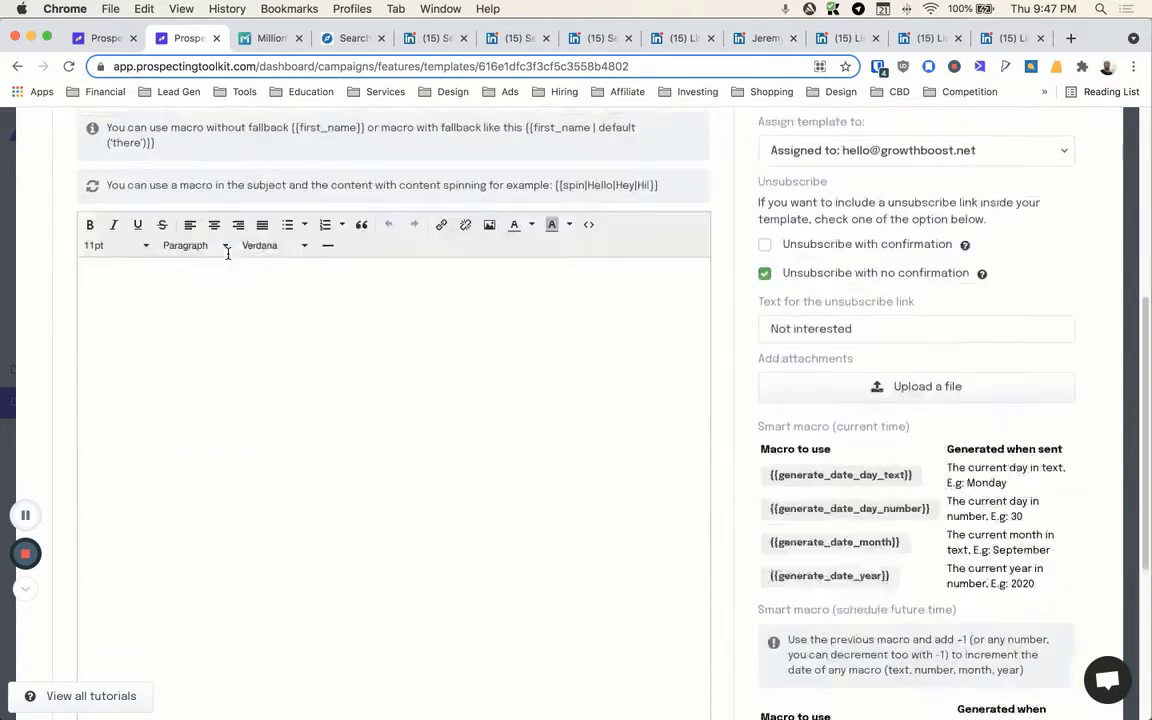
scroll(715, 369, "down", 10)
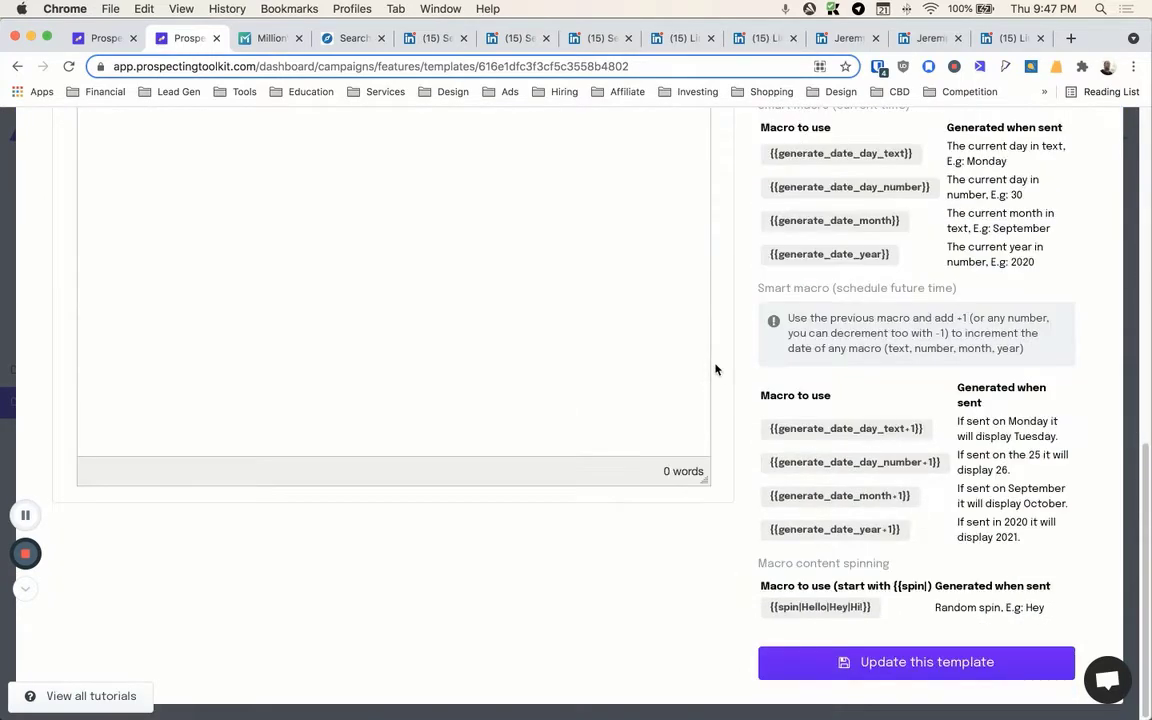
scroll(715, 368, "up", 10)
scroll(594, 270, "down", 10)
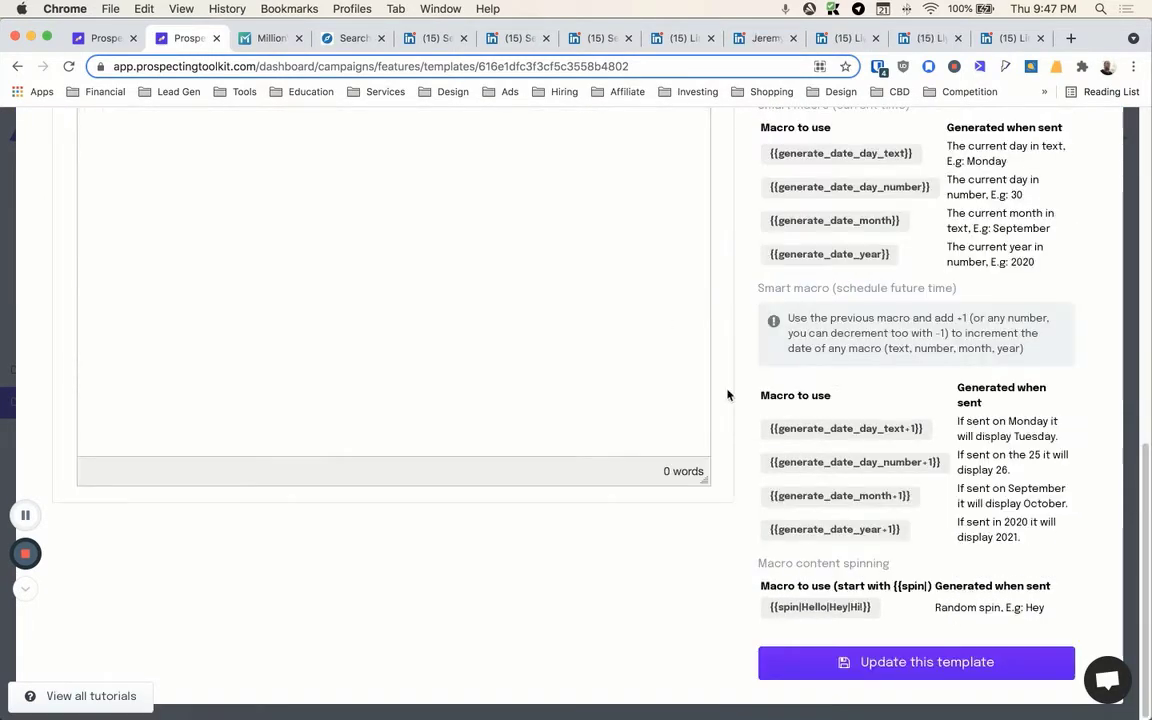
left_click_drag(873, 612, 768, 611)
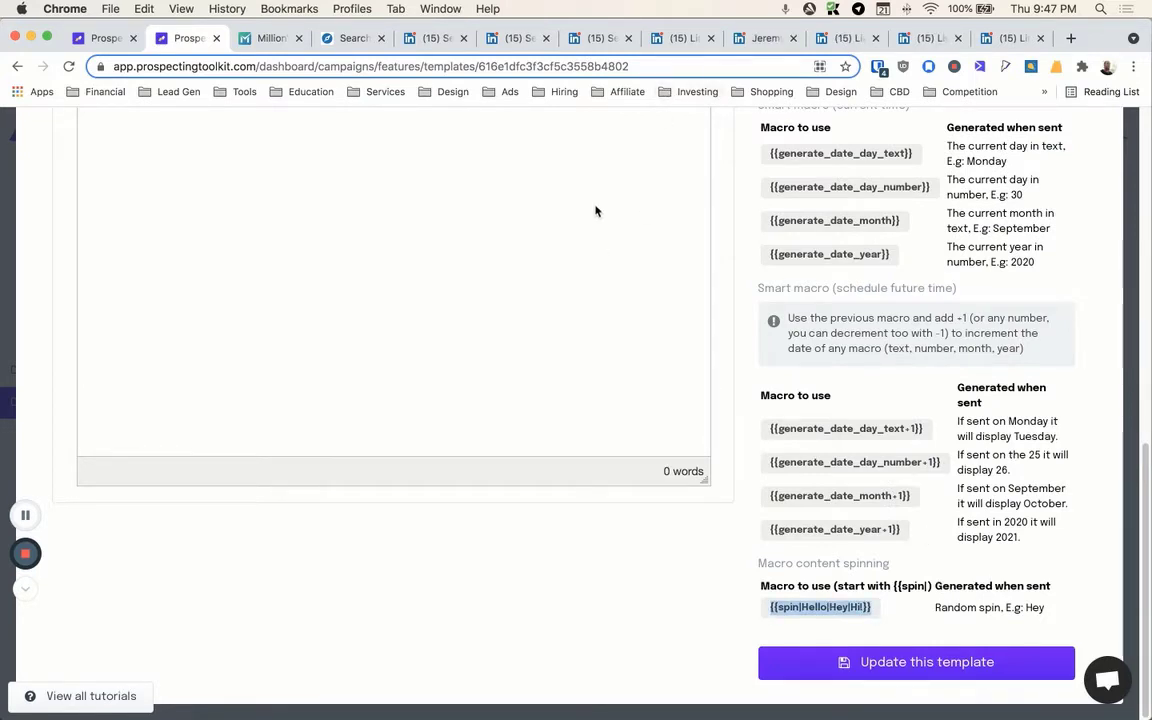
key("super+c")
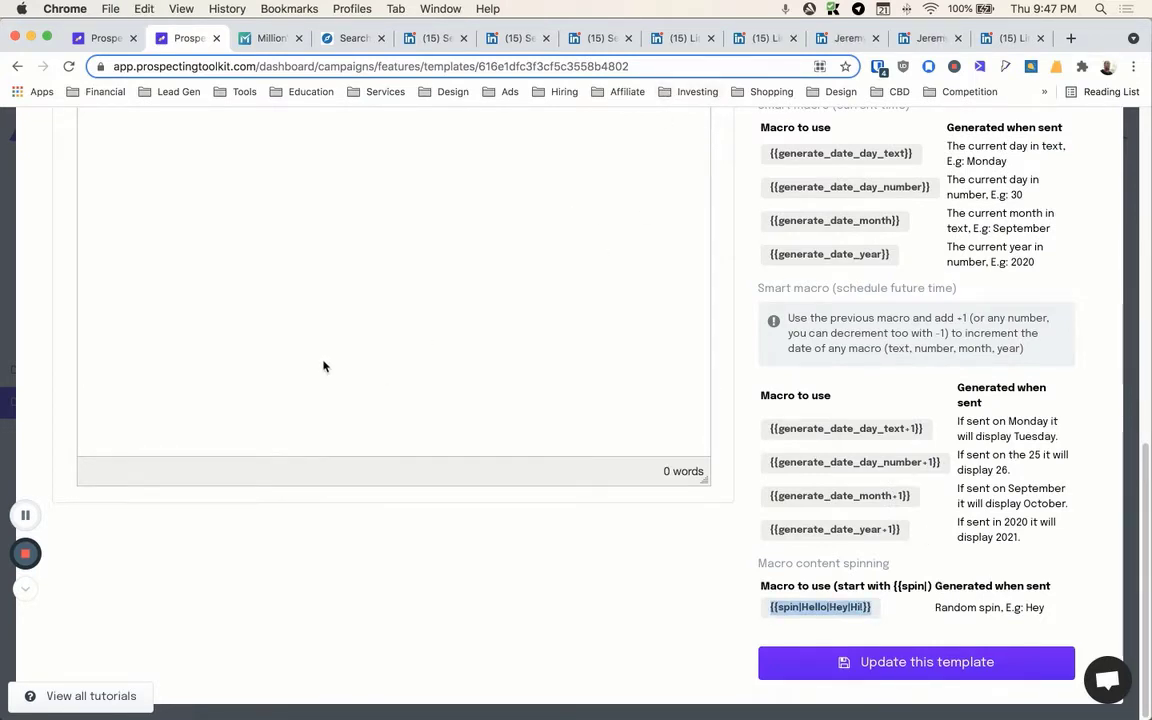
scroll(323, 366, "up", 8)
left_click(311, 380)
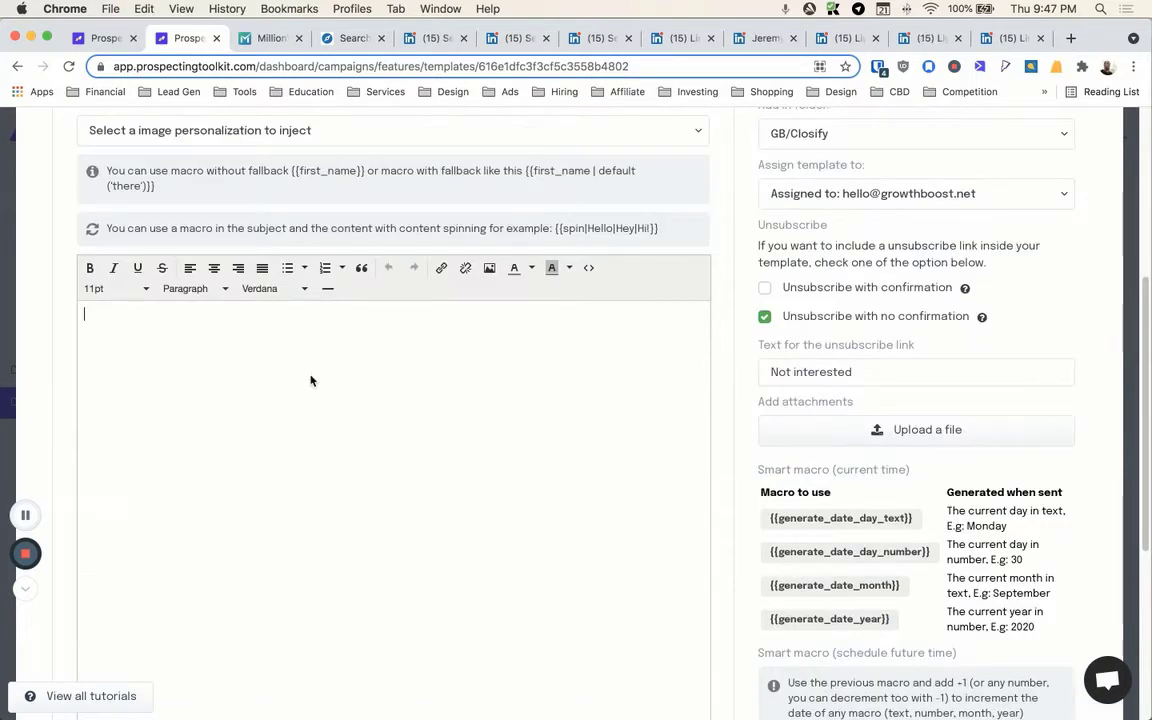
Step: Set the template's email subject to "Commission sales reps"
scroll(311, 380, "up", 3)
scroll(301, 190, "up", 2)
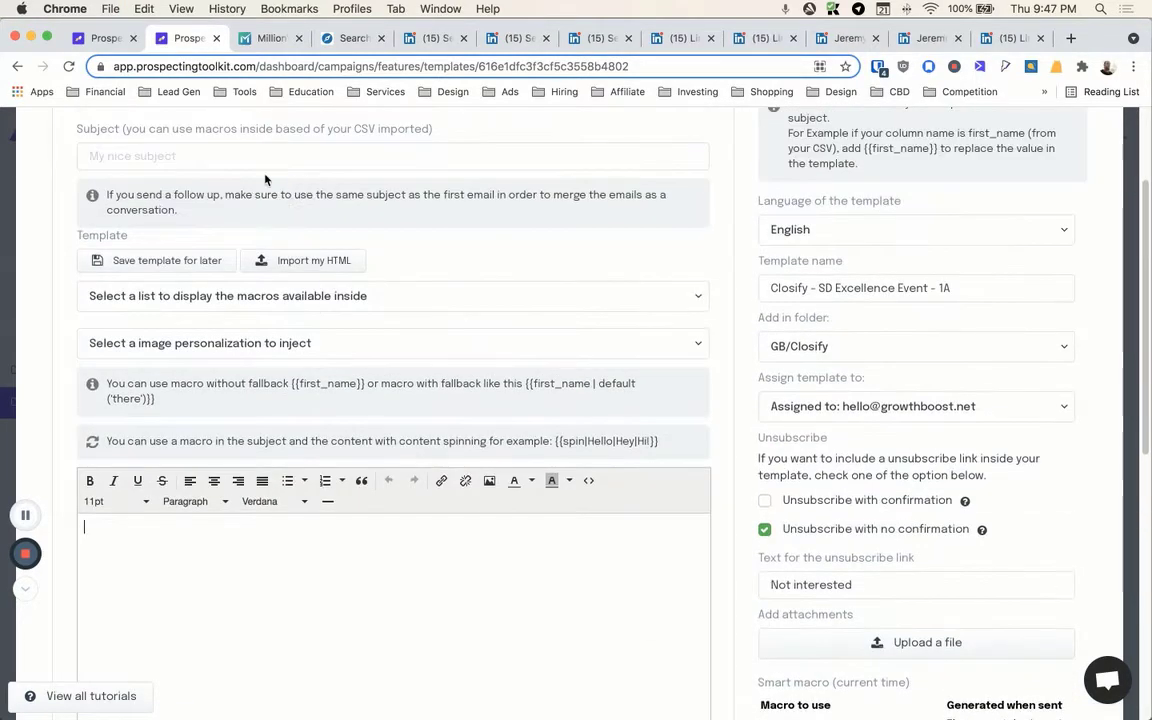
left_click(259, 157)
scroll(259, 157, "up", 3)
scroll(244, 300, "down", 2)
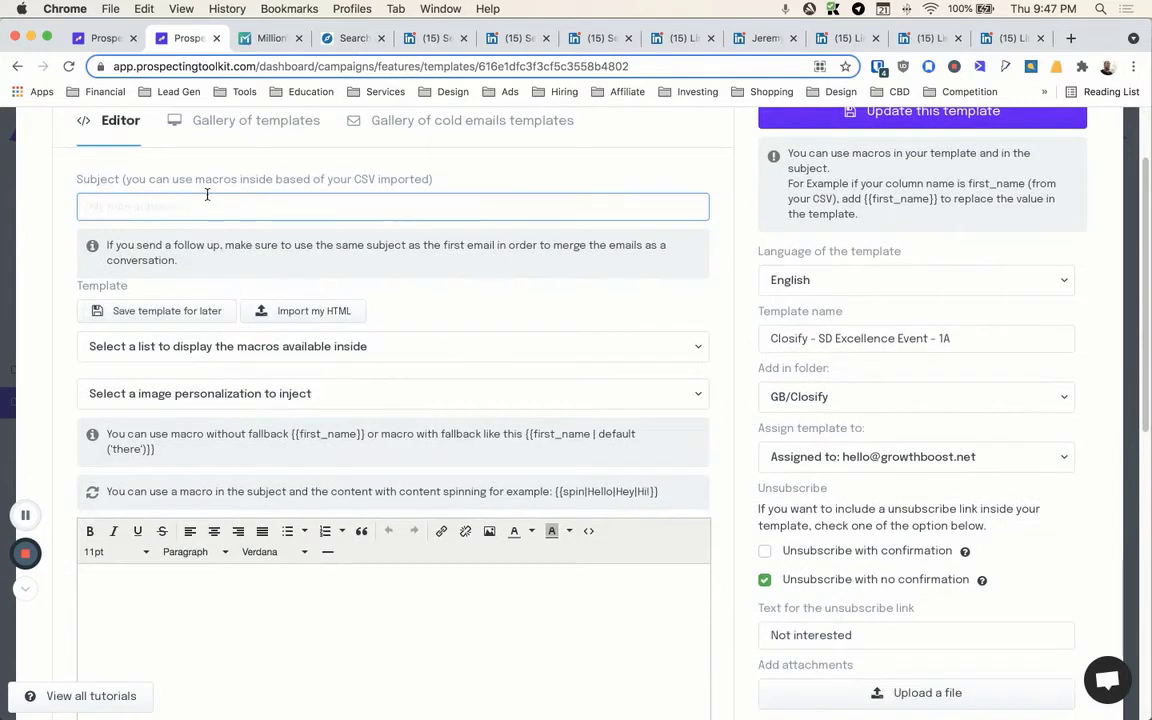
key("BackSpace")
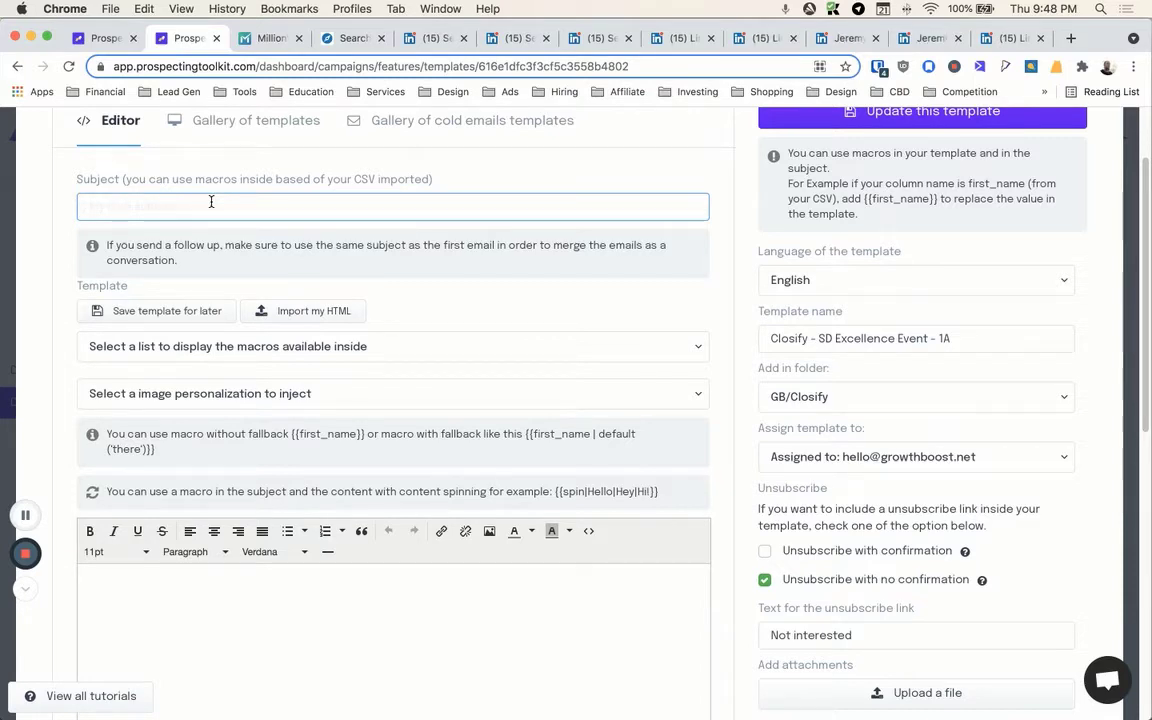
type("Commission")
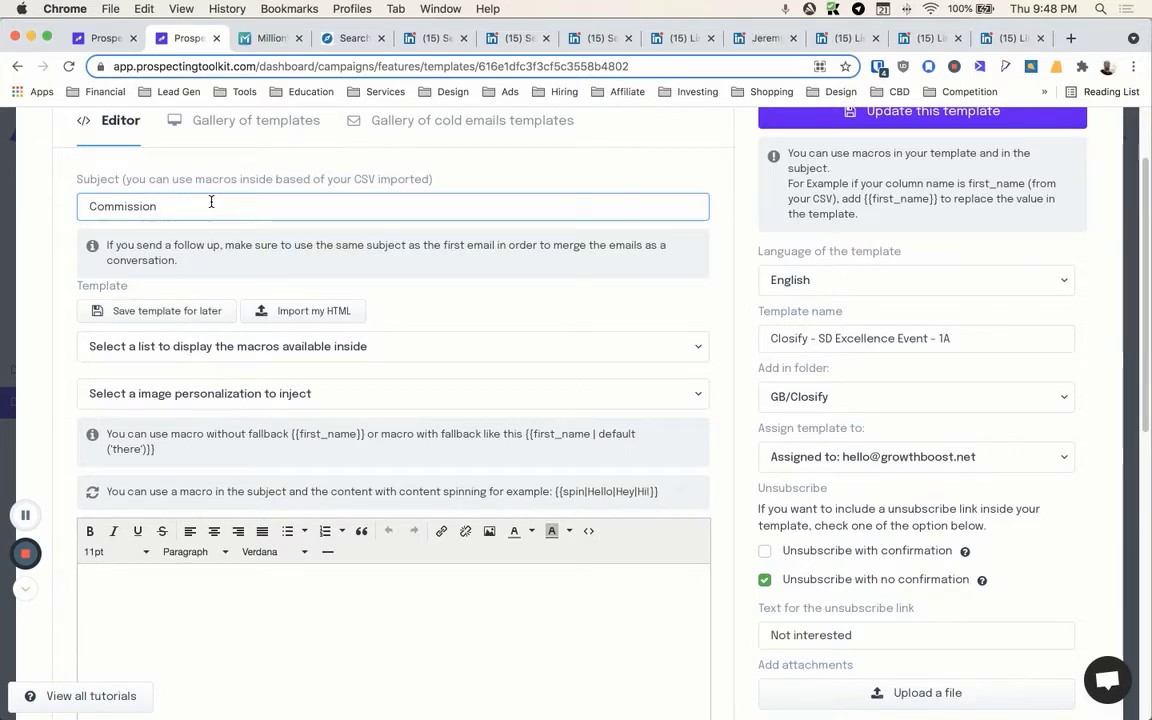
type("sales reps")
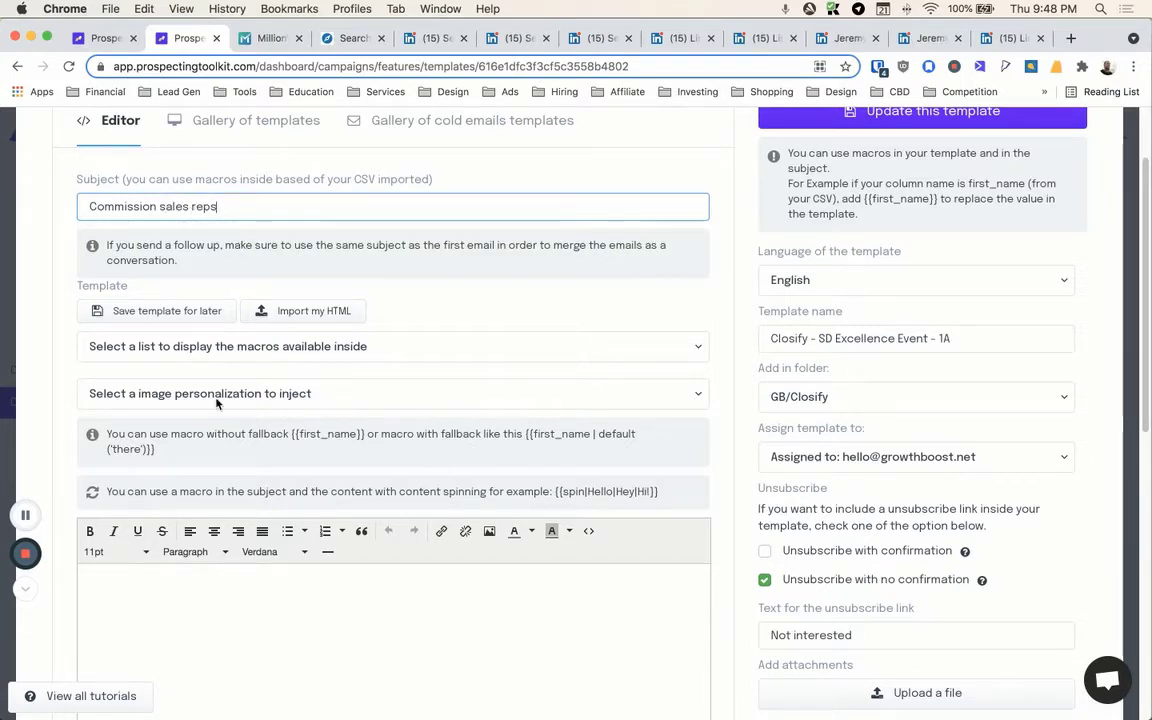
Step: Replace the whole email subject with "Commission closers"
left_click_drag(235, 206, 44, 196)
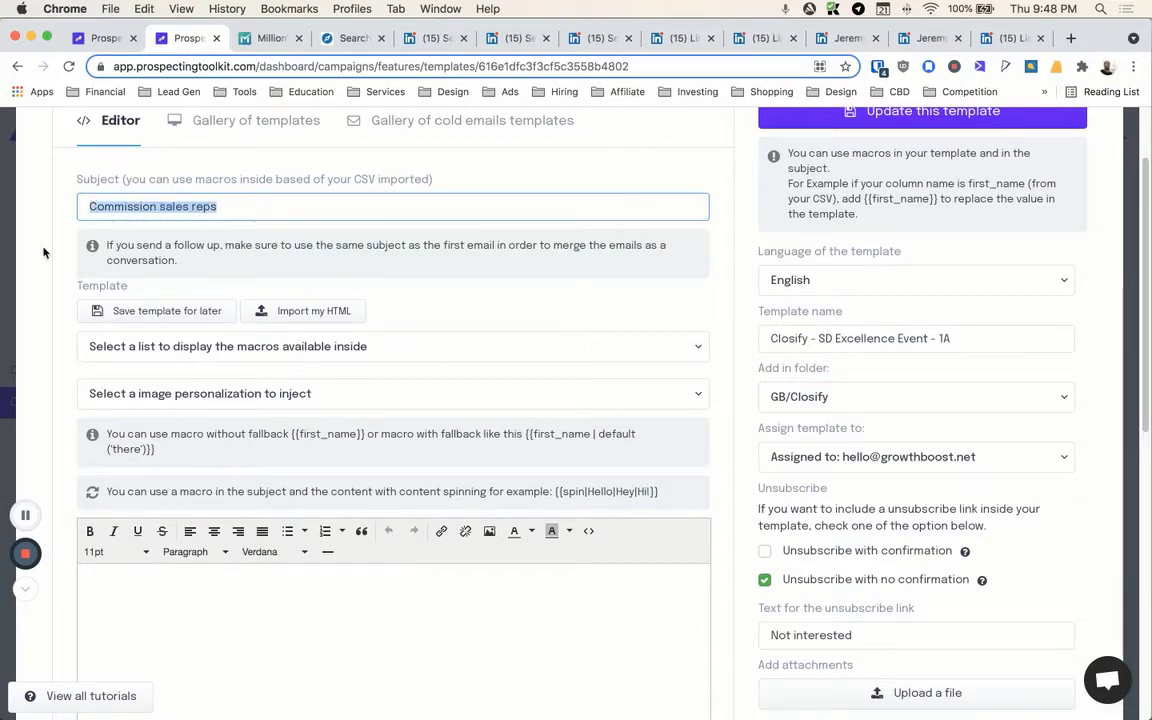
type("Cl")
type("ms")
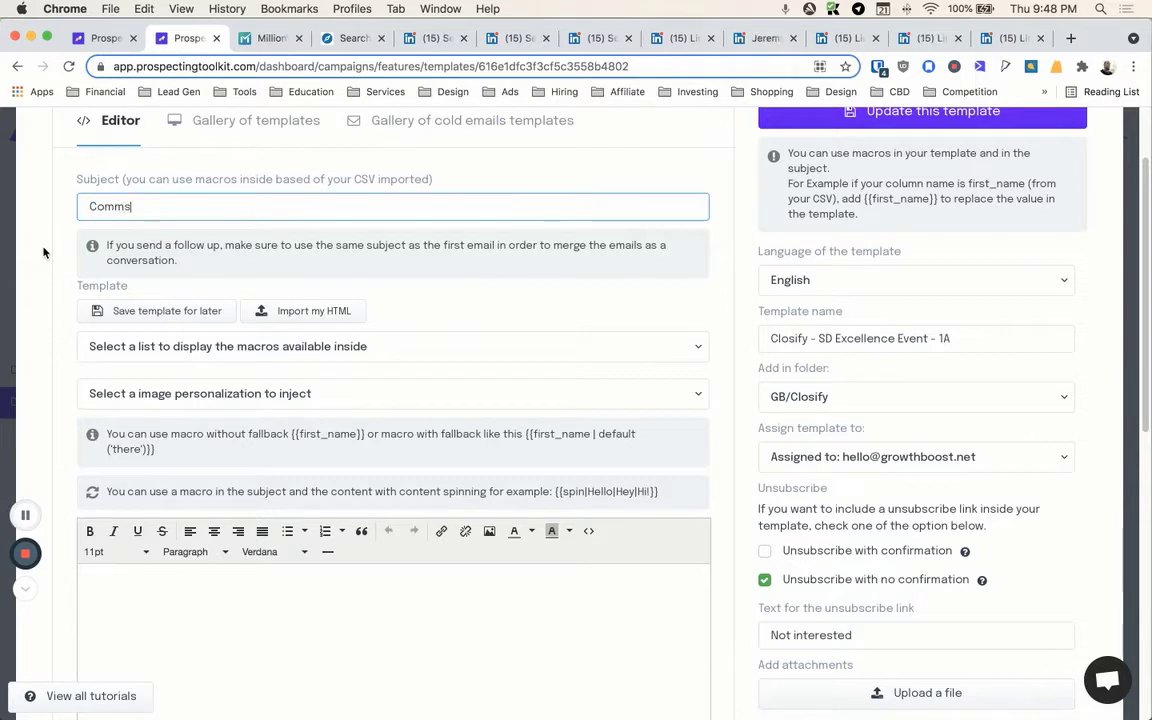
type("osers")
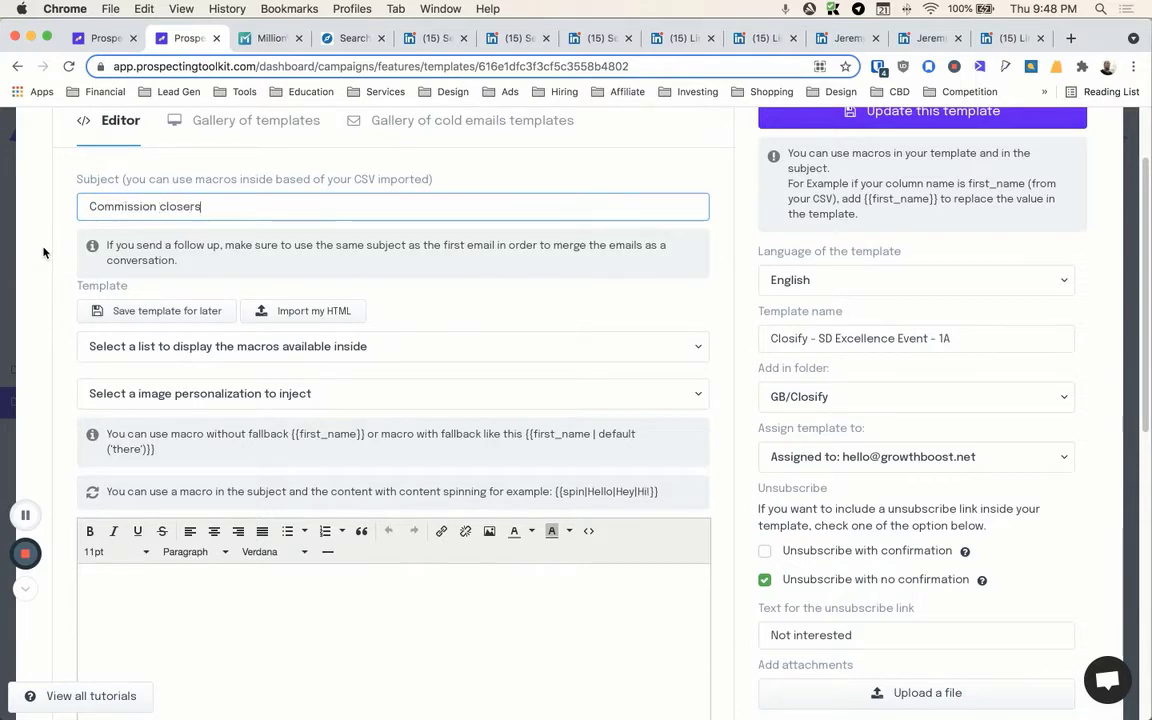
left_click(237, 581)
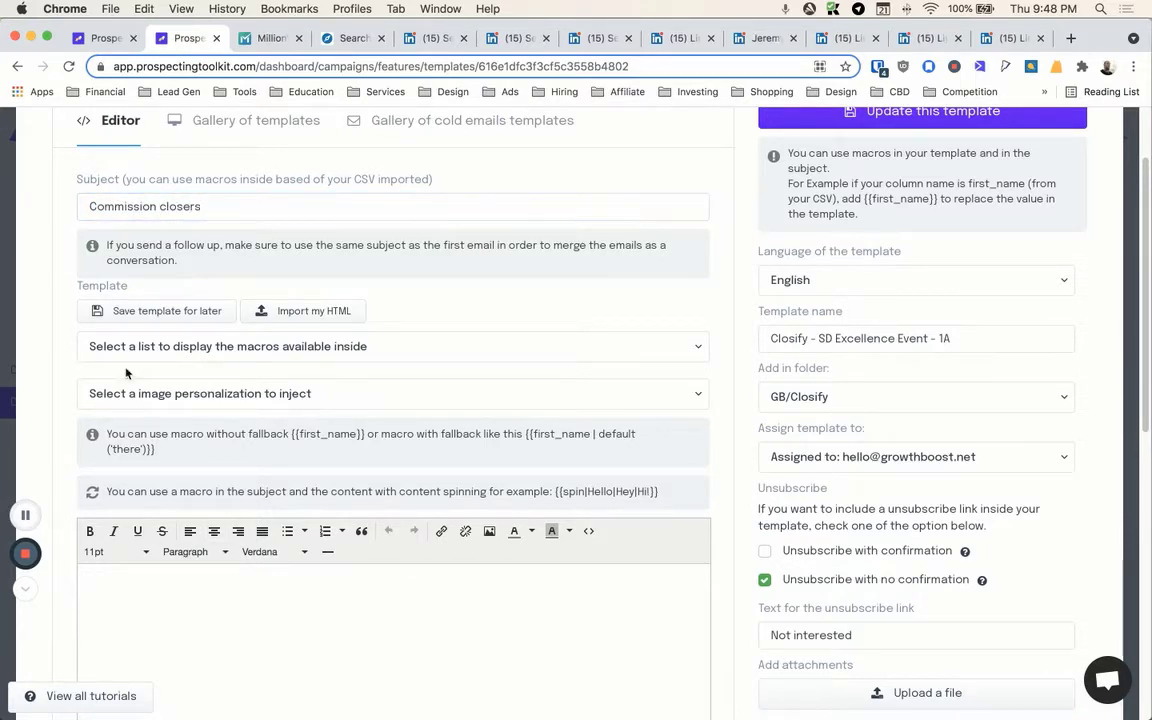
Step: Insert "only" with a hyphen into the subject so that it reads "Commission-only closers"
scroll(67, 276, "down", 1)
left_click(155, 196)
type("only")
scroll(155, 196, "down", 1)
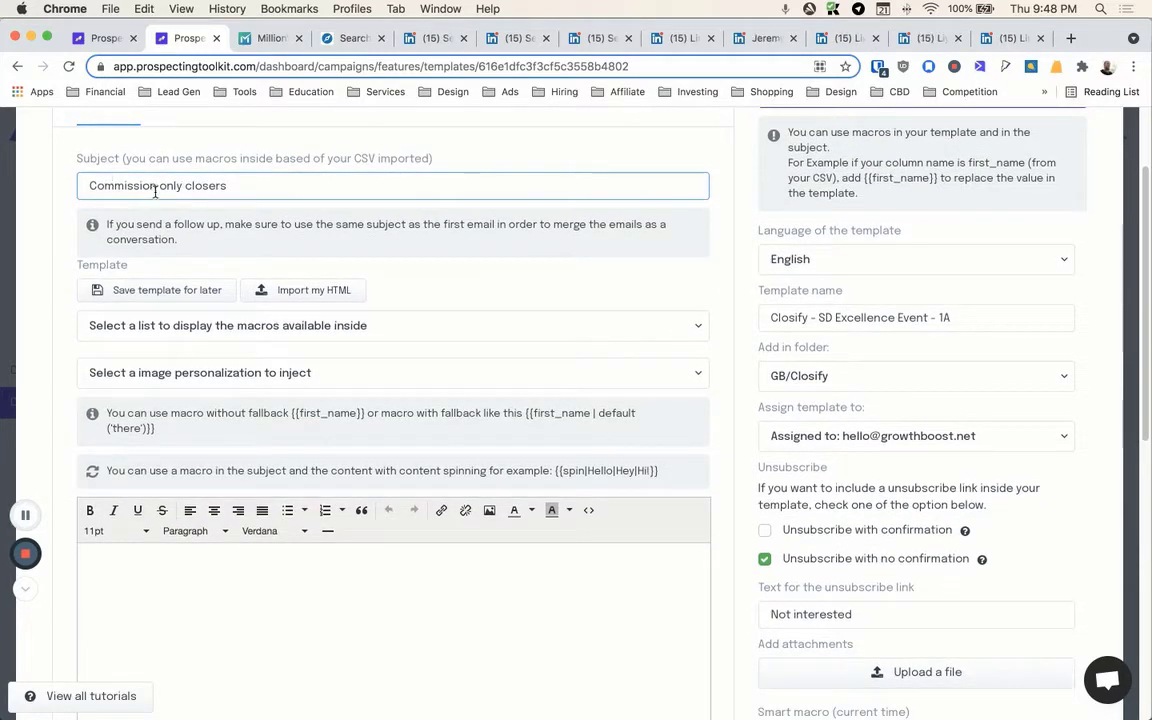
left_click(158, 190)
key("BackSpace")
type("-")
Step: Start the template's email body with the greeting "Hi"
scroll(160, 193, "down", 3)
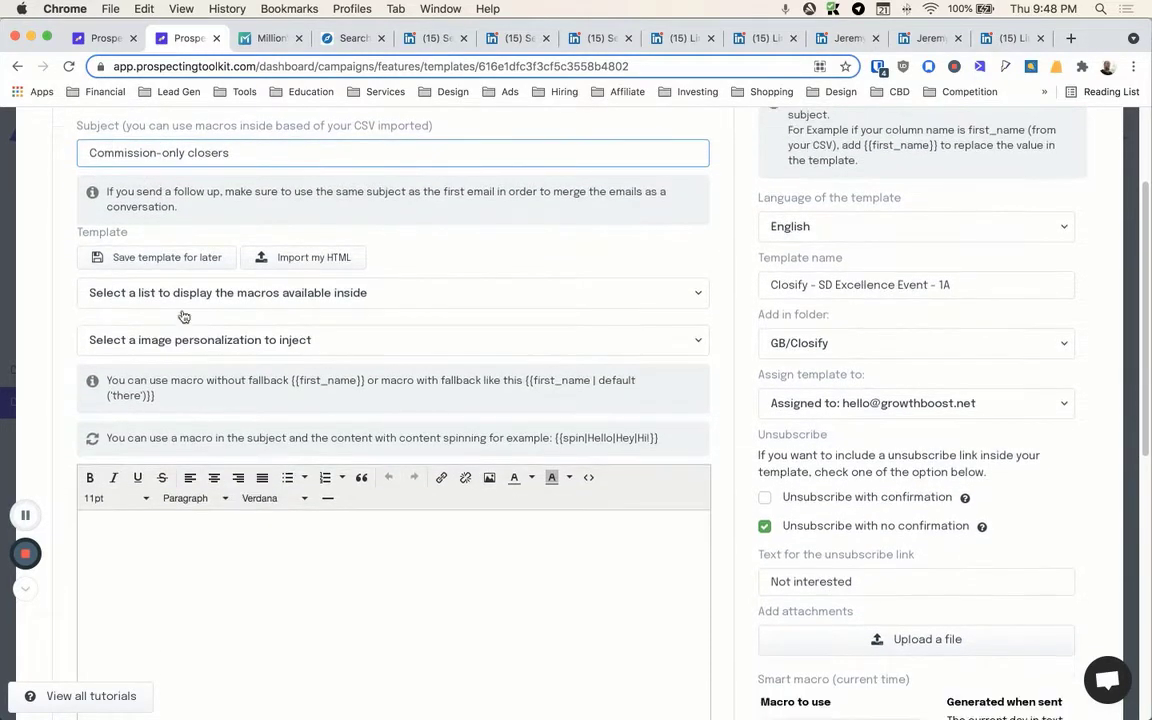
left_click(252, 537)
scroll(252, 530, "down", 3)
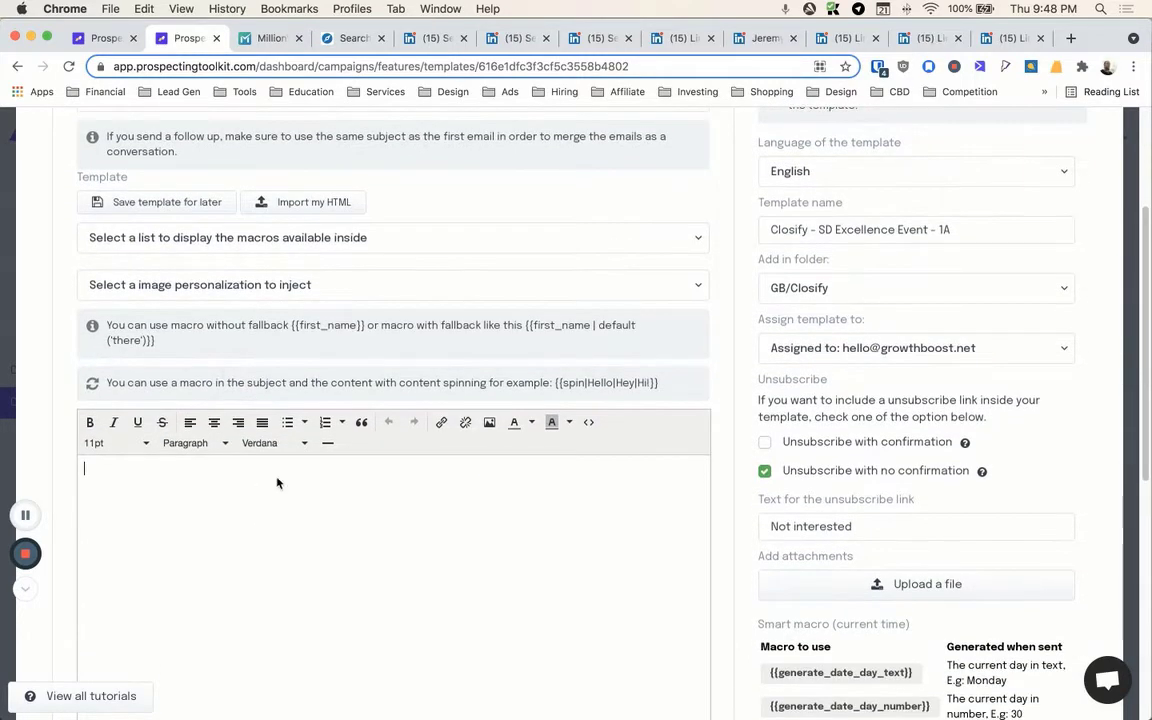
scroll(270, 480, "down", 2)
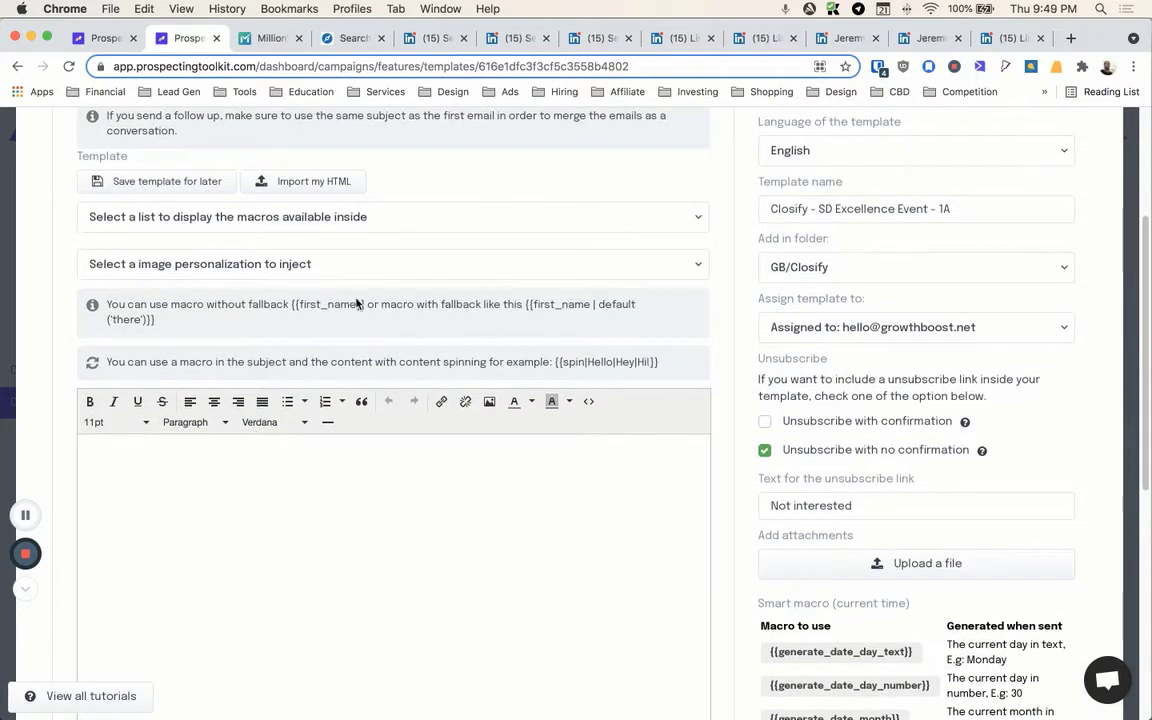
scroll(215, 300, "up", 5)
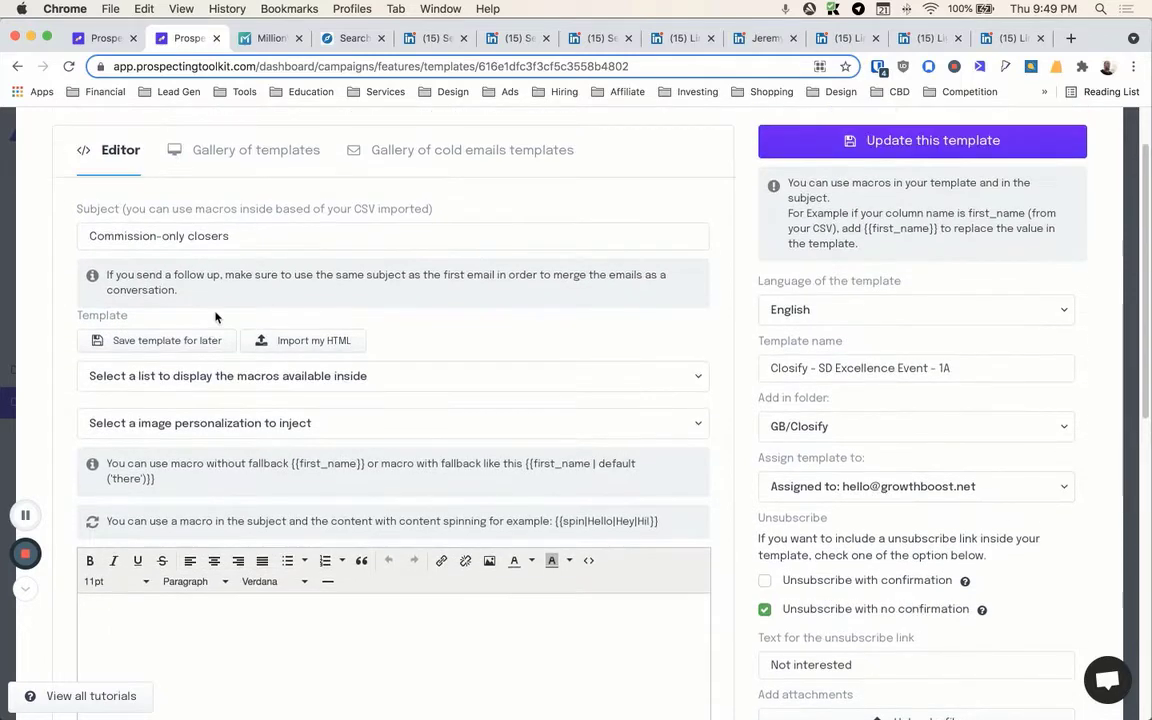
scroll(247, 310, "down", 3)
scroll(247, 310, "up", 3)
scroll(247, 310, "down", 8)
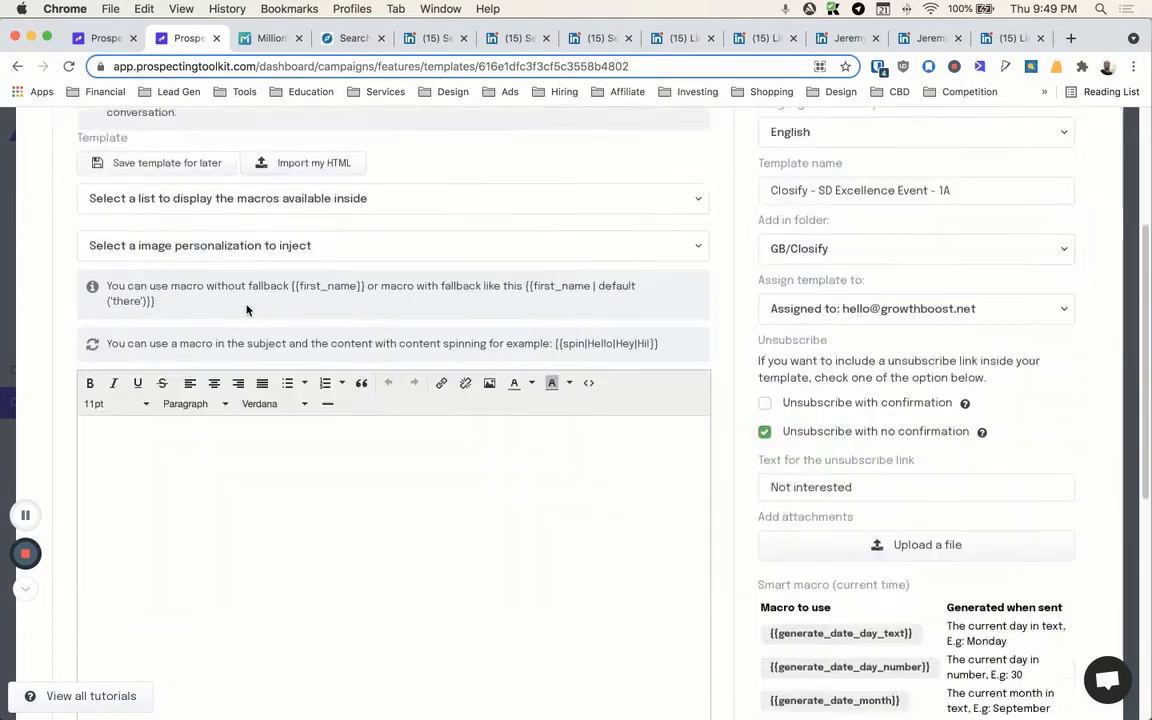
left_click(244, 320)
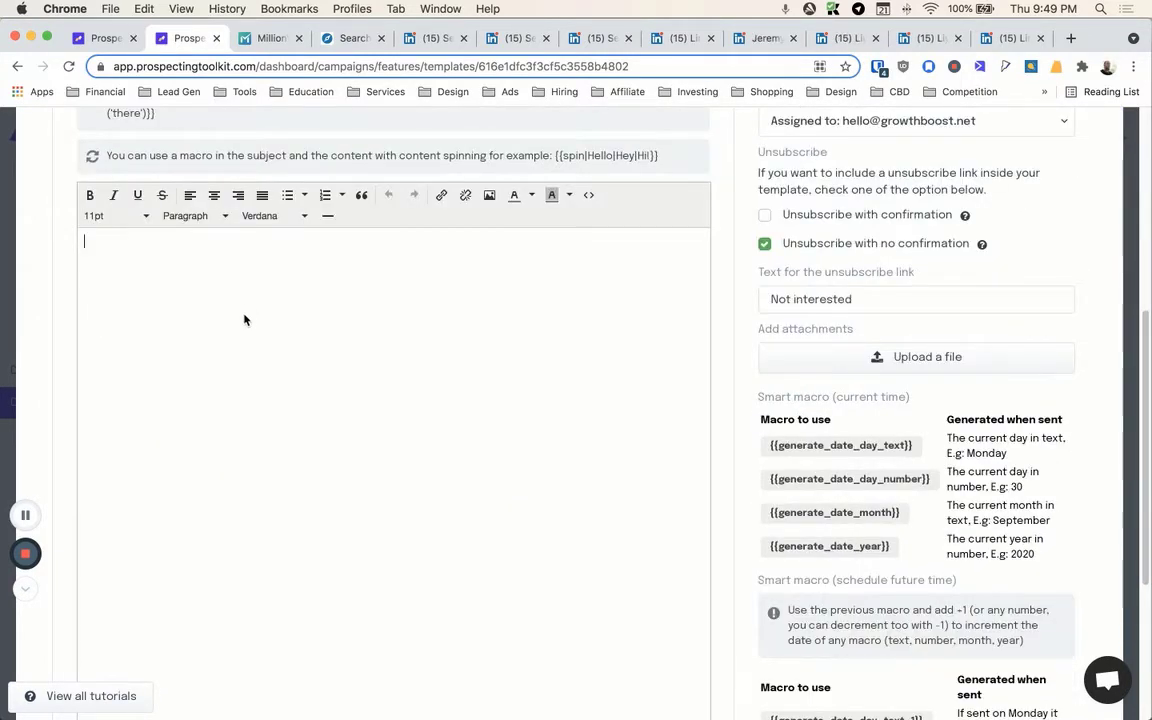
type("Hi")
key("BackSpace")
key("BackSpace")
type("Hi")
Step: Choose SMM List as the list whose available macros are displayed for the template
scroll(244, 320, "up", 3)
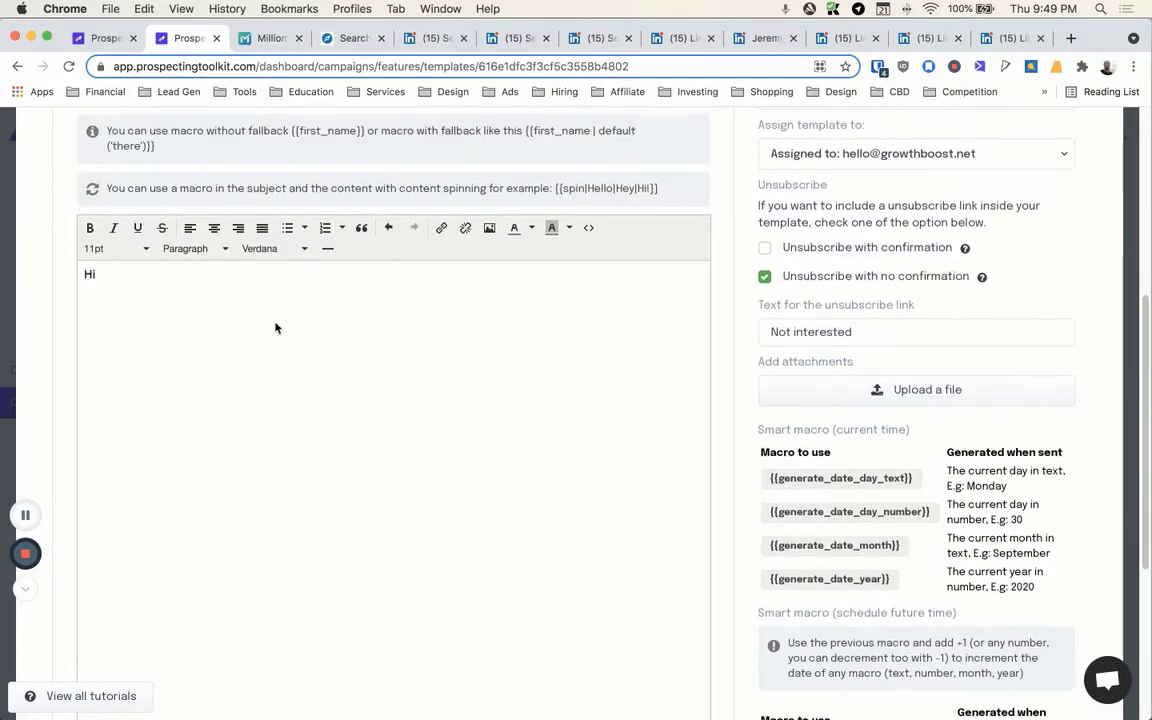
scroll(326, 300, "up", 2)
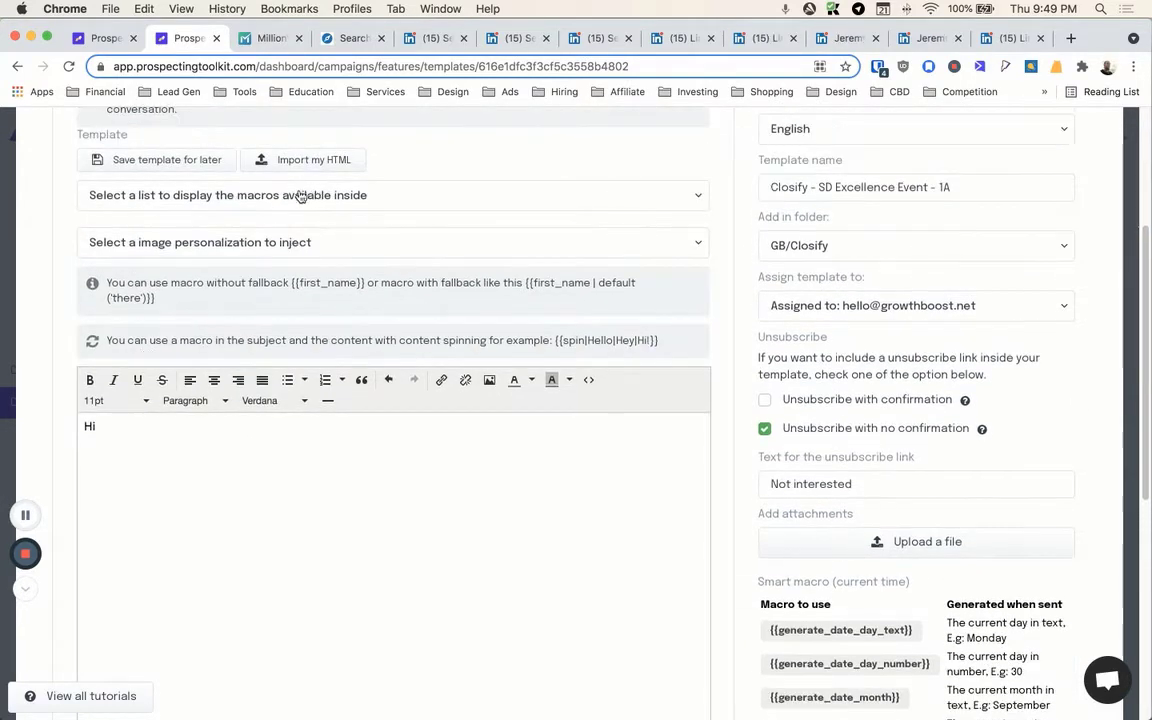
left_click(300, 196)
left_click(192, 298)
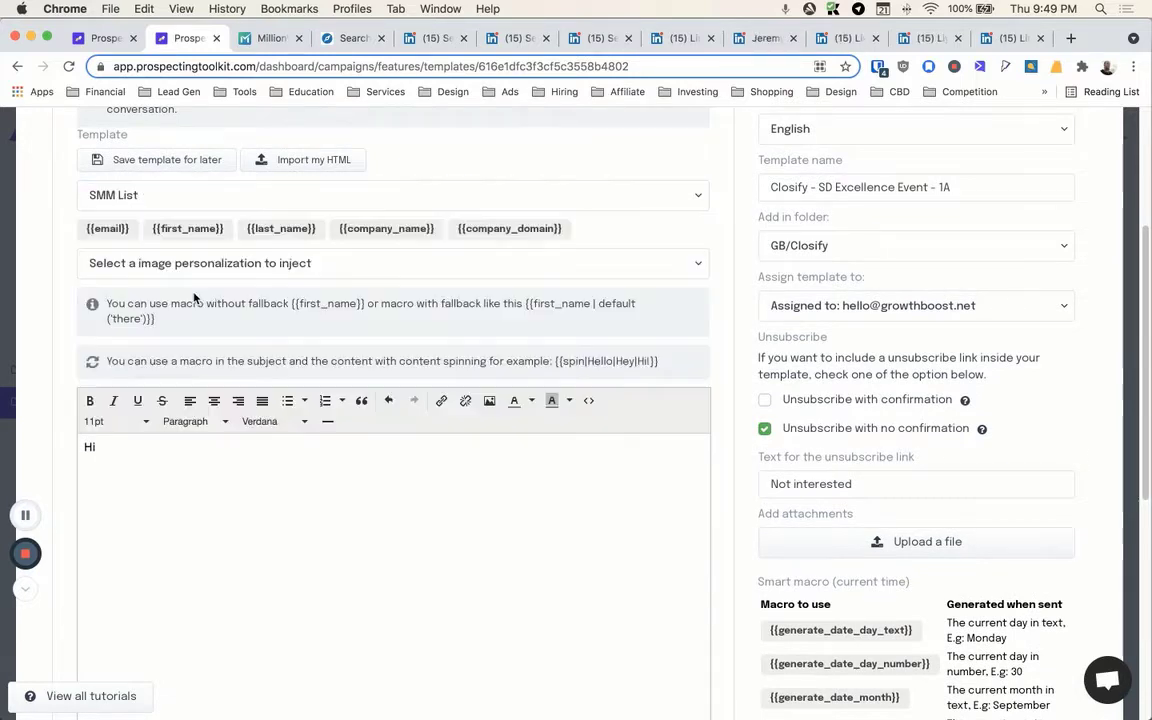
left_click(168, 198)
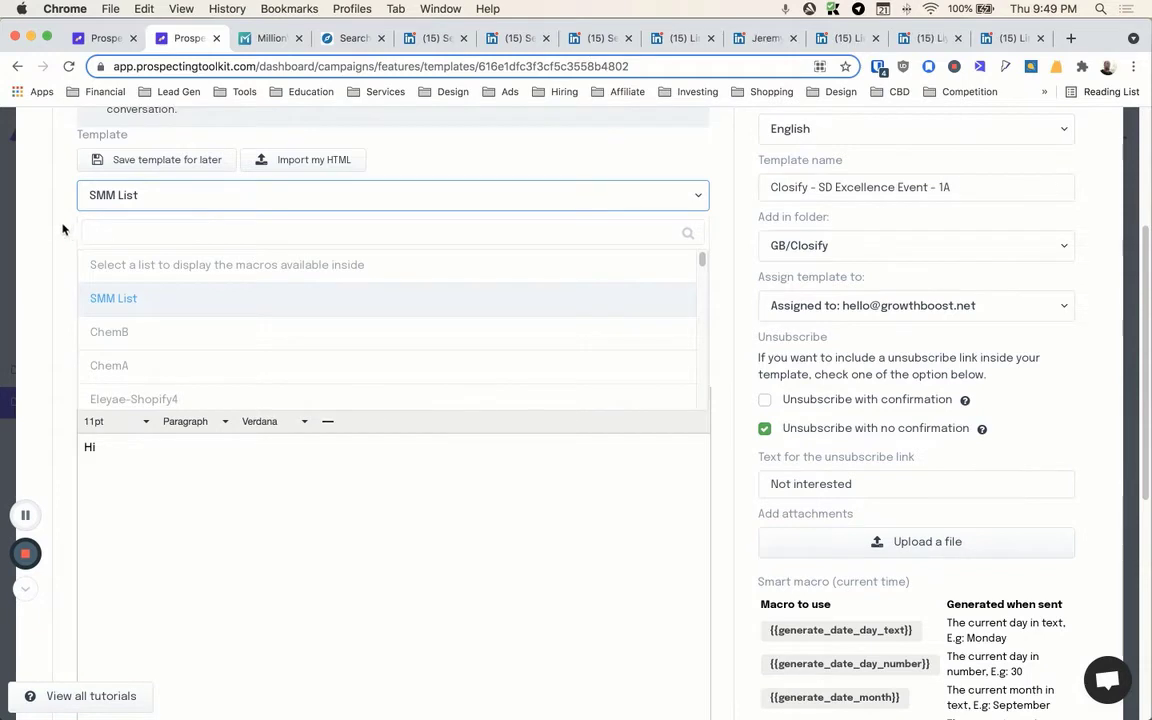
left_click(62, 226)
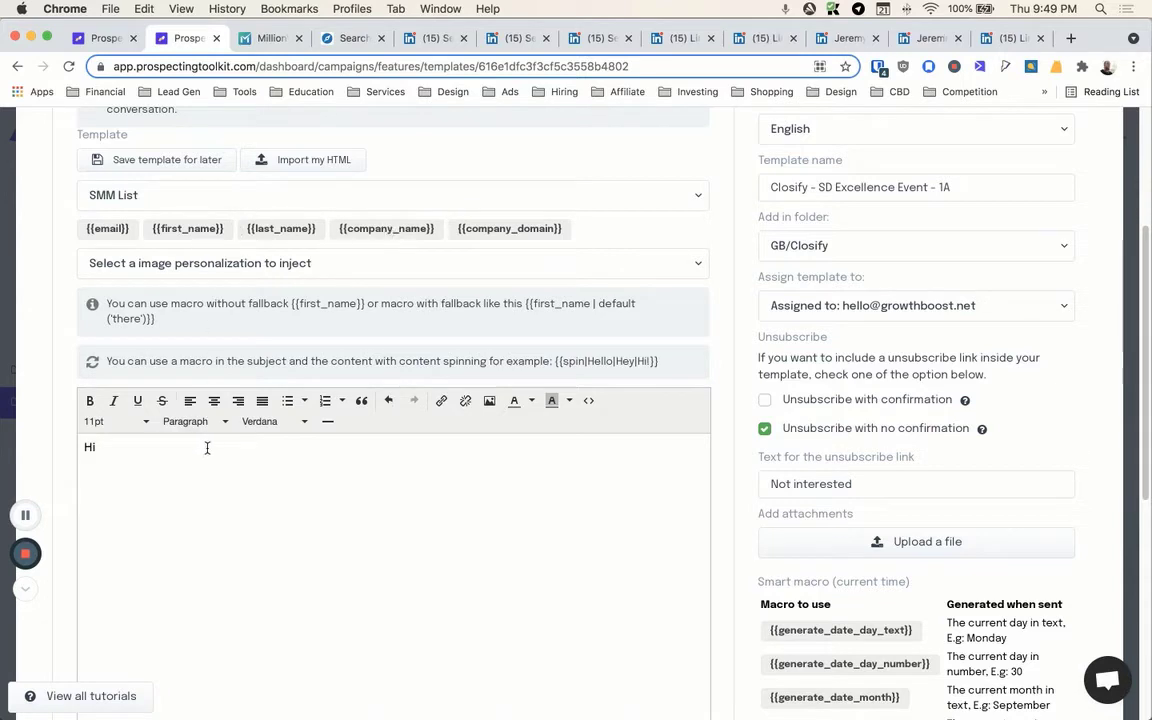
Step: Switch the displayed macros to those of the ChemA list
left_click(135, 197)
left_click(110, 195)
left_click(144, 192)
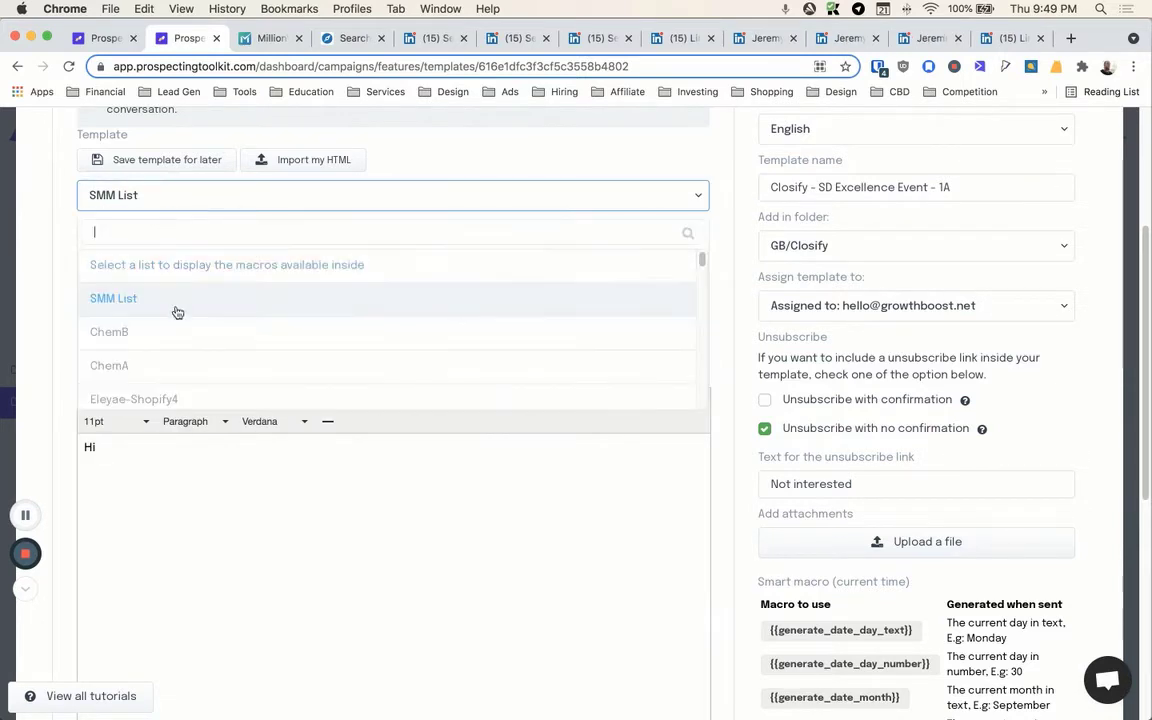
left_click(170, 363)
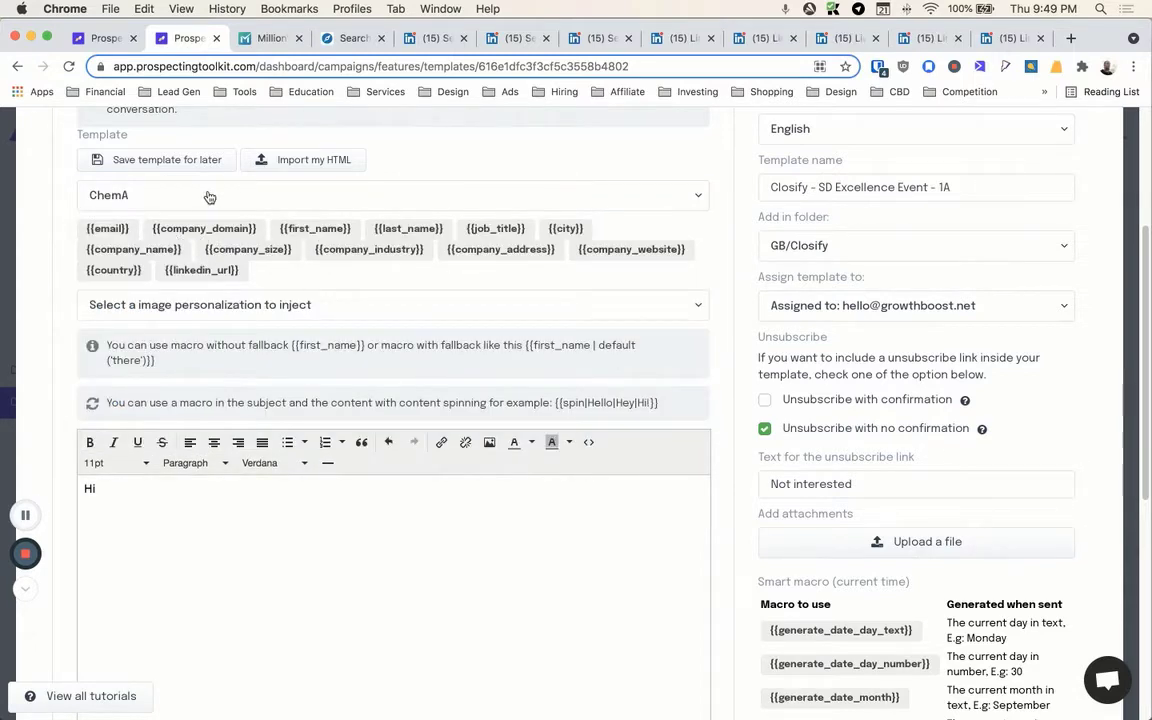
left_click(211, 195)
left_click(183, 195)
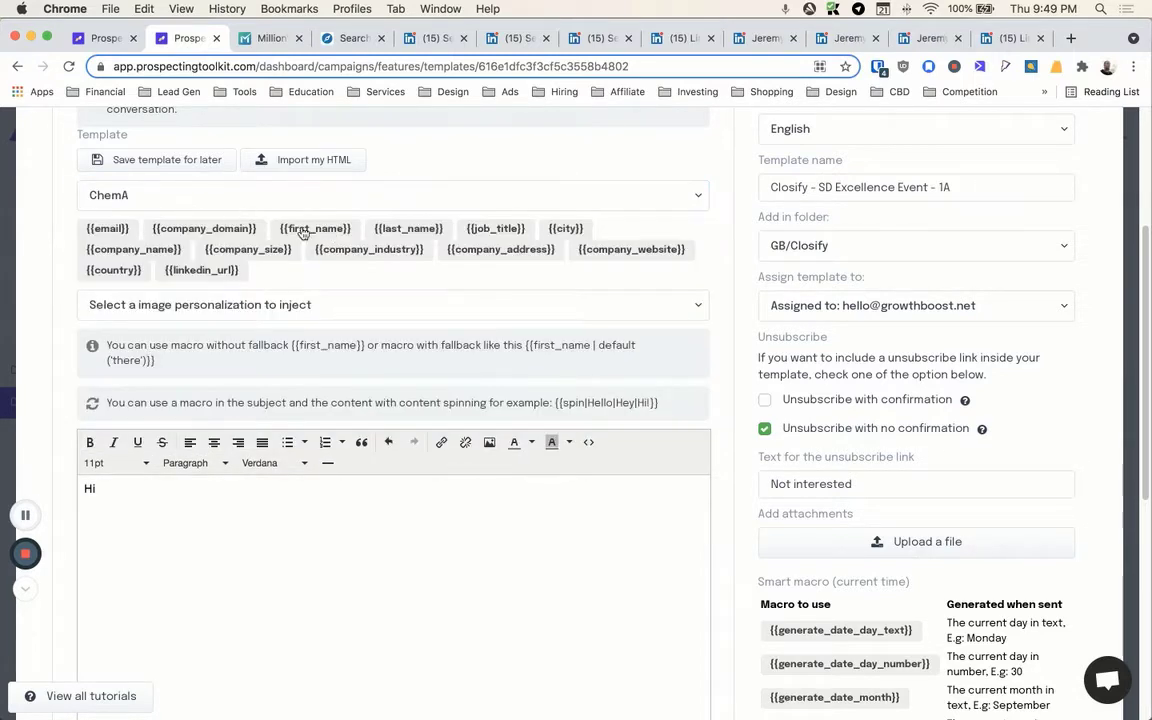
Step: Display the SMM List macros and insert {{first_name}} followed by a comma after "Hi" in the email body
left_click(243, 195)
left_click(237, 292)
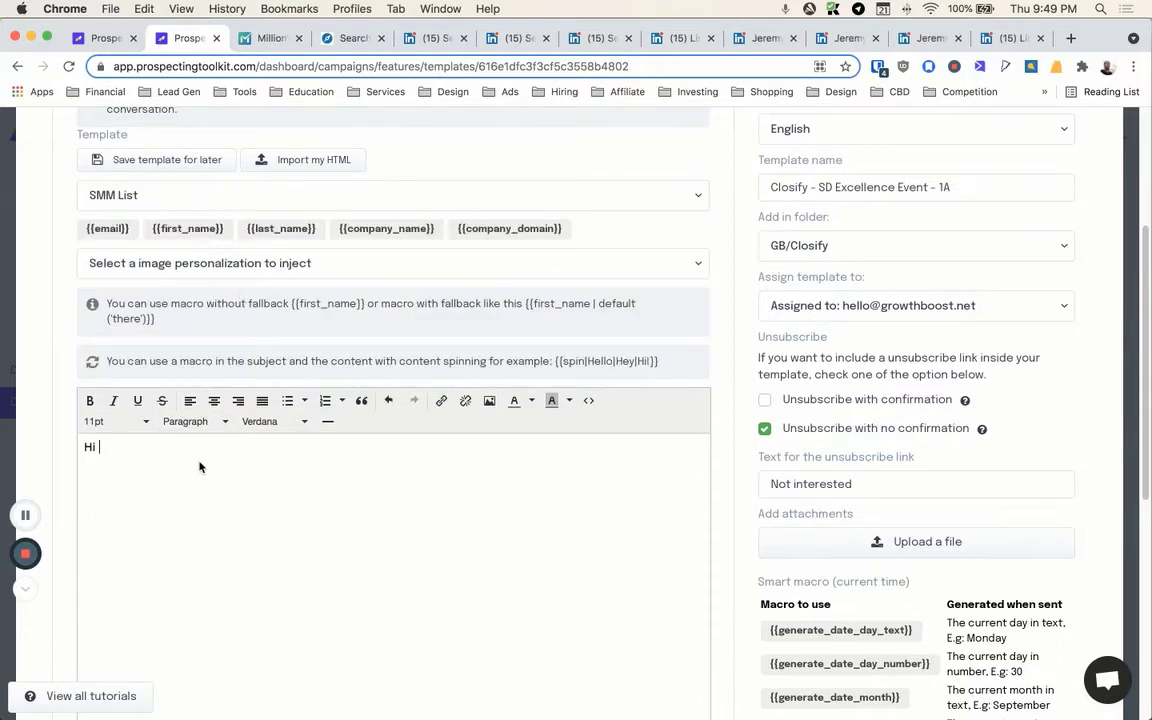
left_click(188, 229)
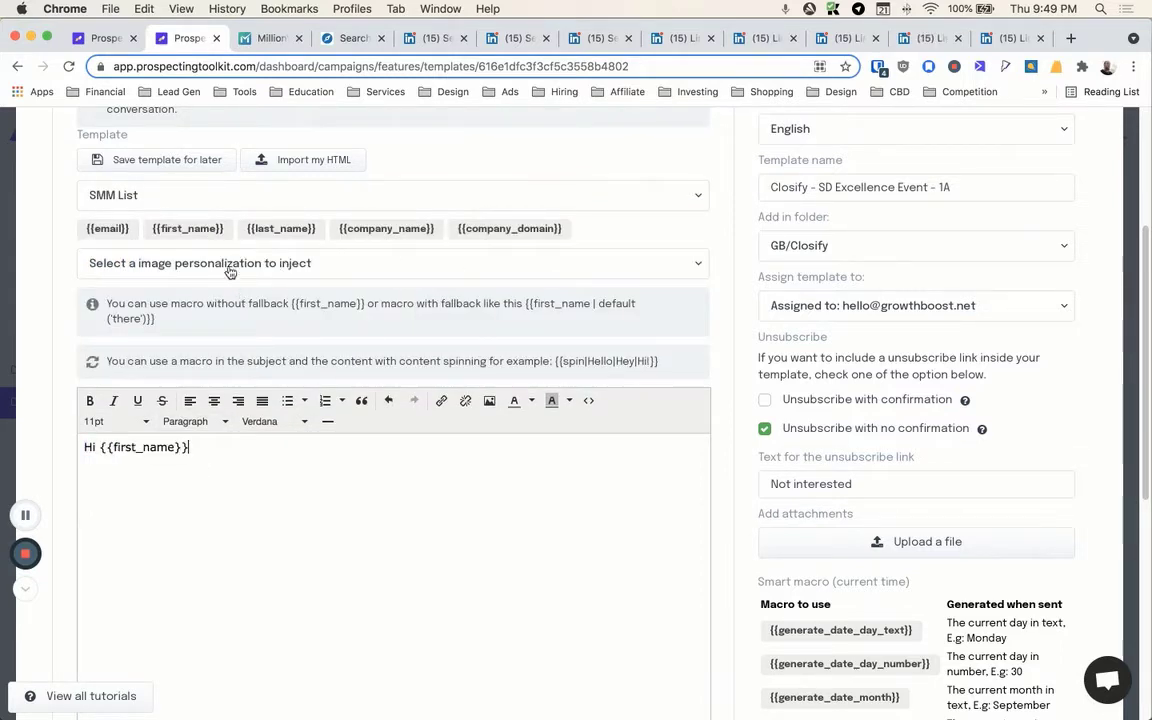
type(", ")
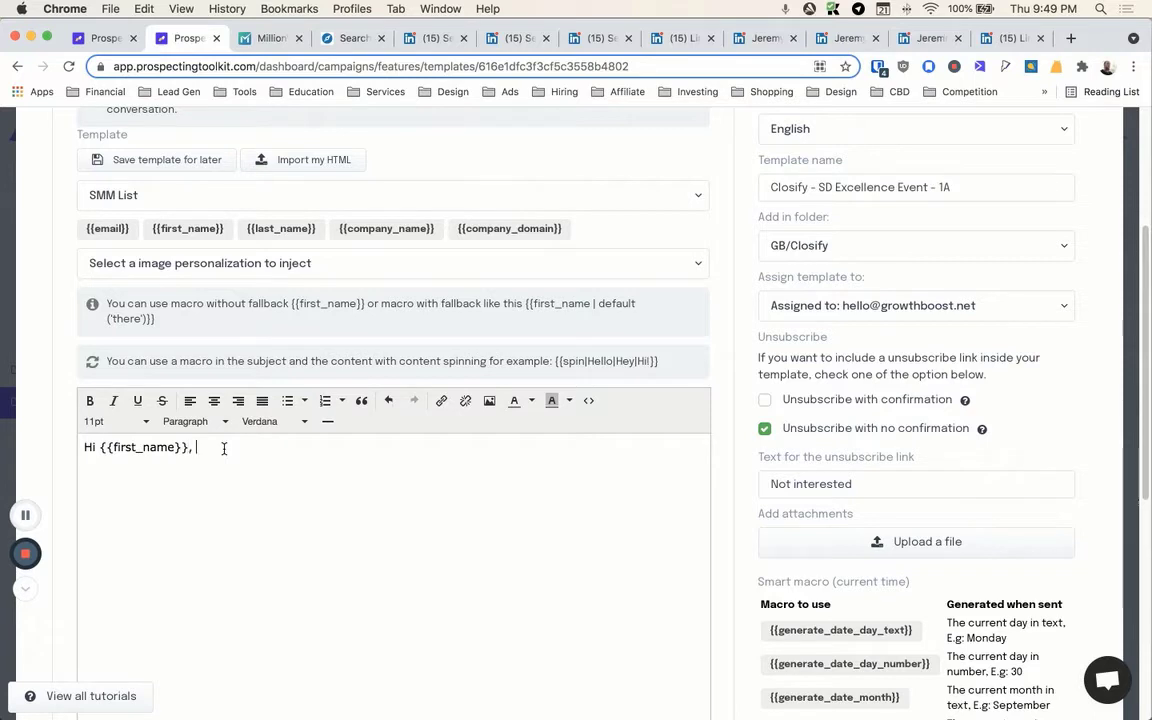
Step: Continue the greeting with "saw that we're both attending Sales Development Excellence on LinkedIn." and begin a new paragraph
type("saw that we're")
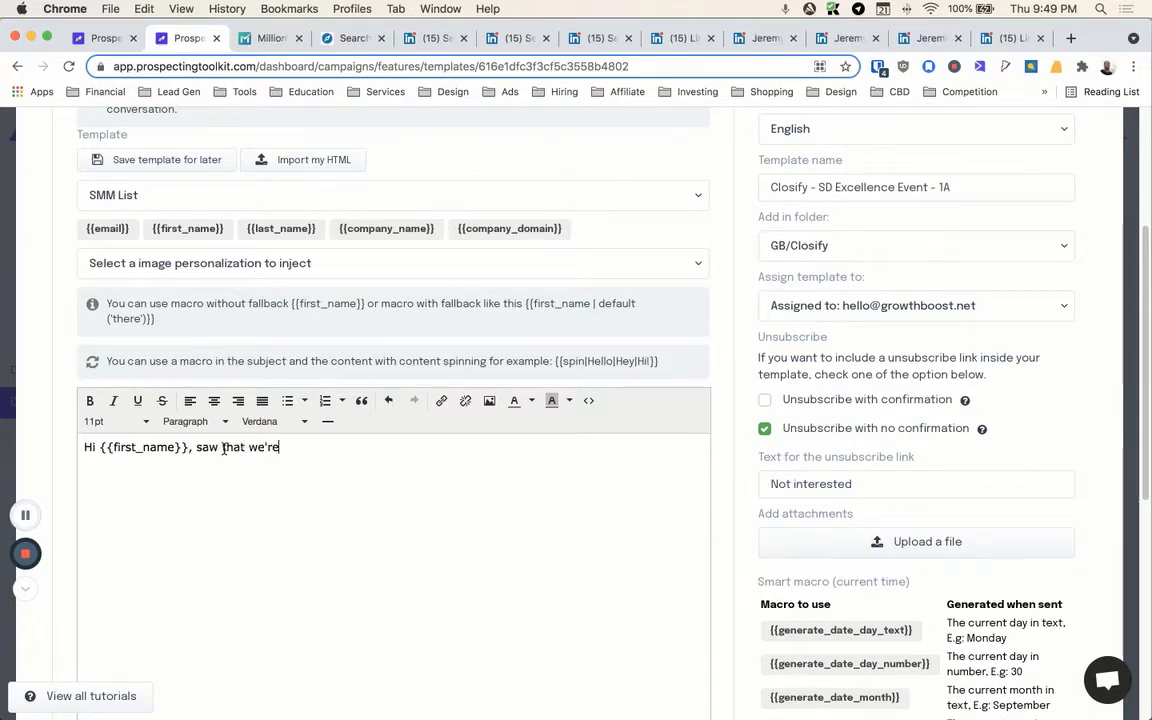
type(" both attending")
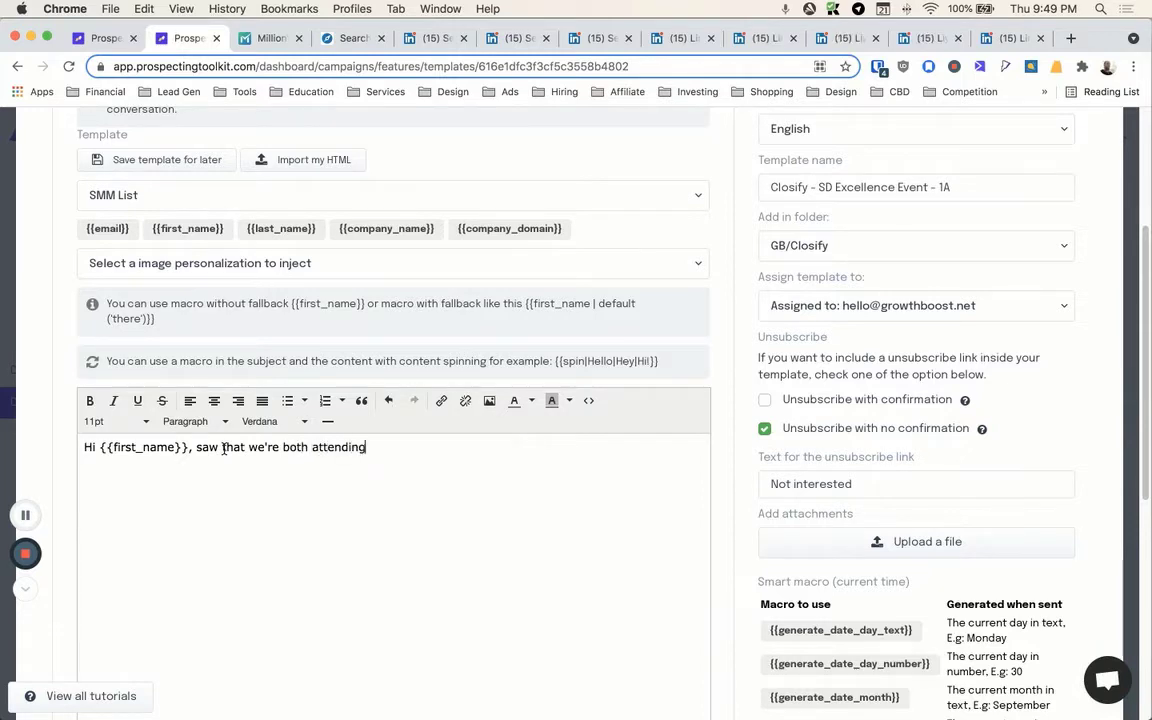
type(" Sales Developme")
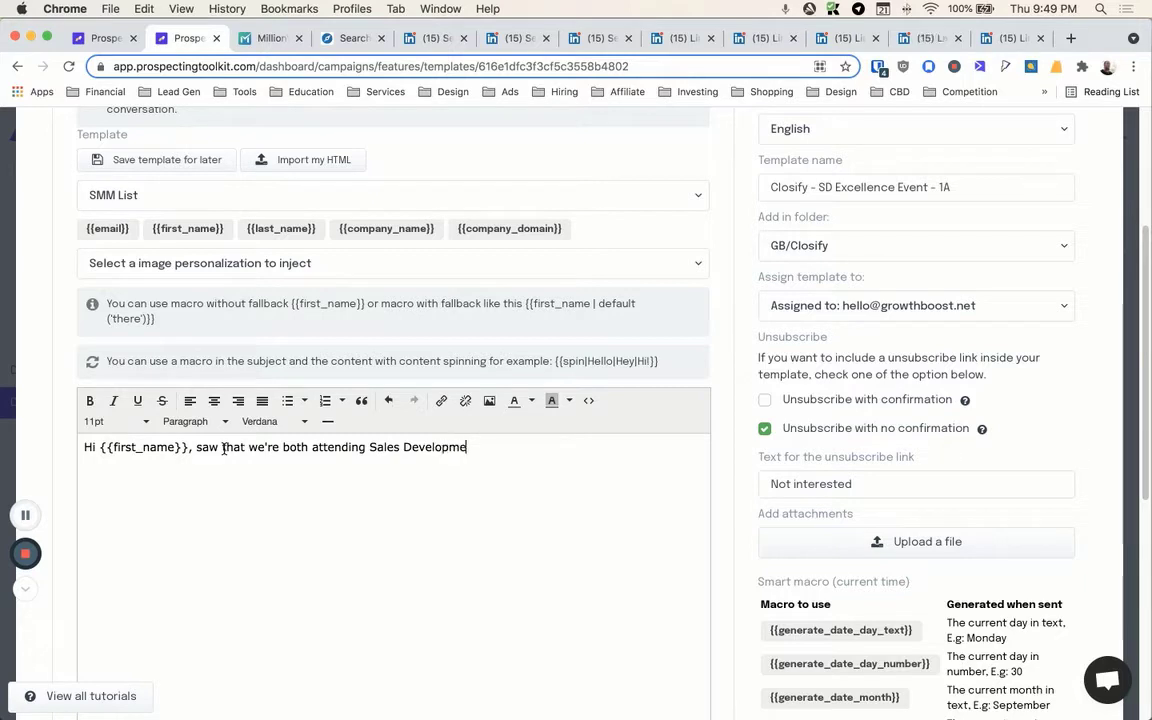
type("nt Excellence")
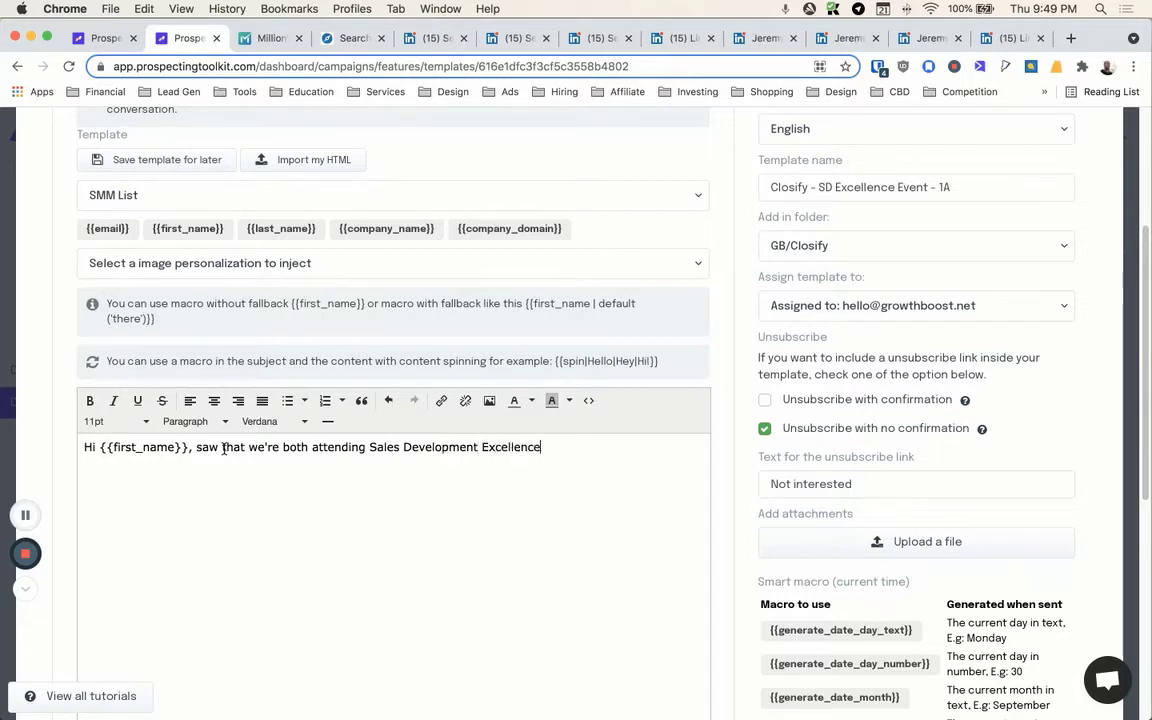
key("BackSpace")
key("BackSpace")
type("on LinkedIn!")
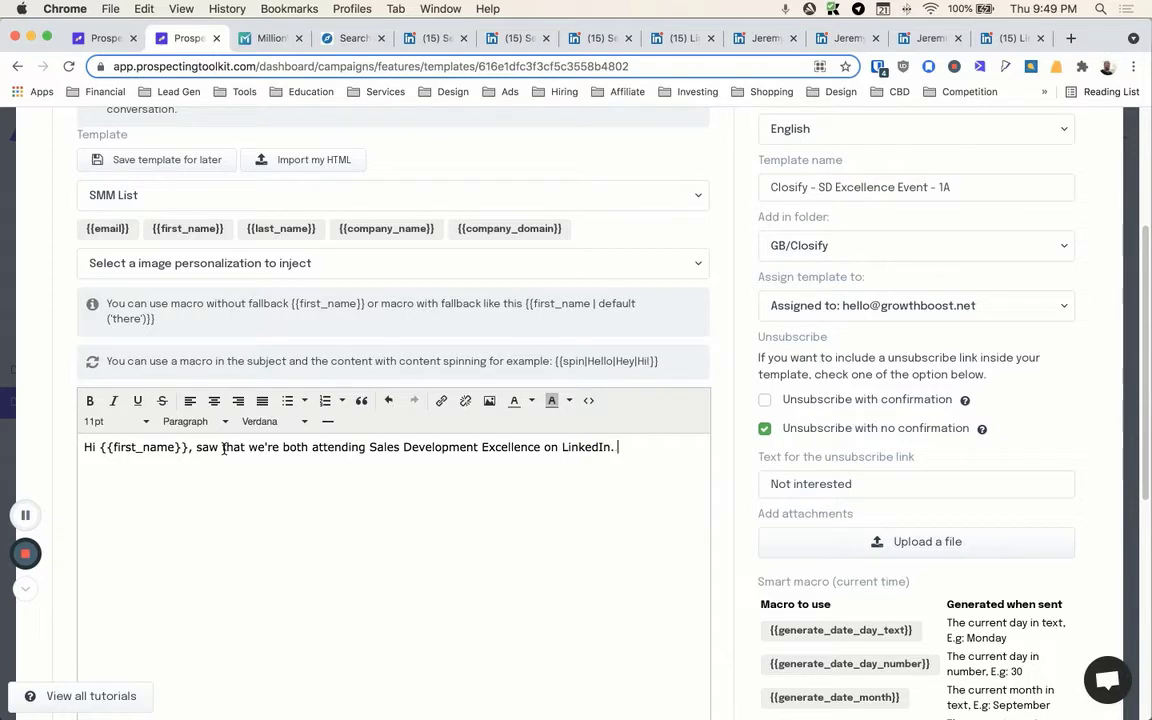
key("BackSpace")
key("Return")
key("Return")
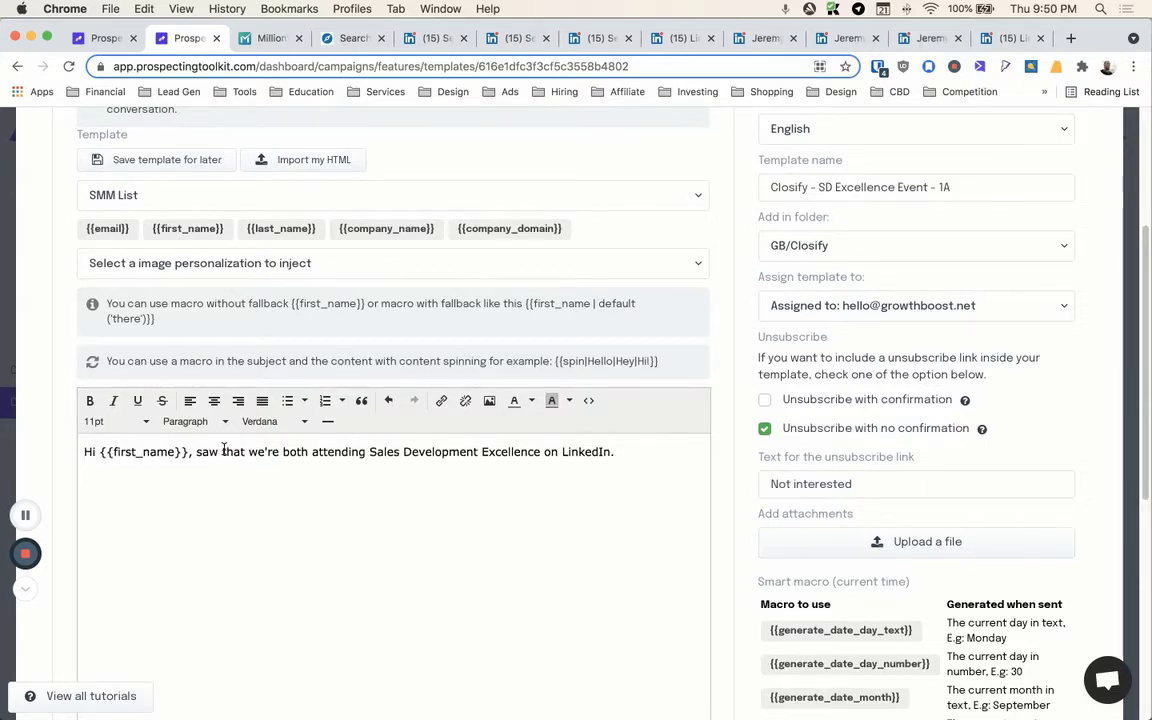
Step: Examine the paragraph tags around the opening sentence in the email body's HTML source code
left_click(589, 400)
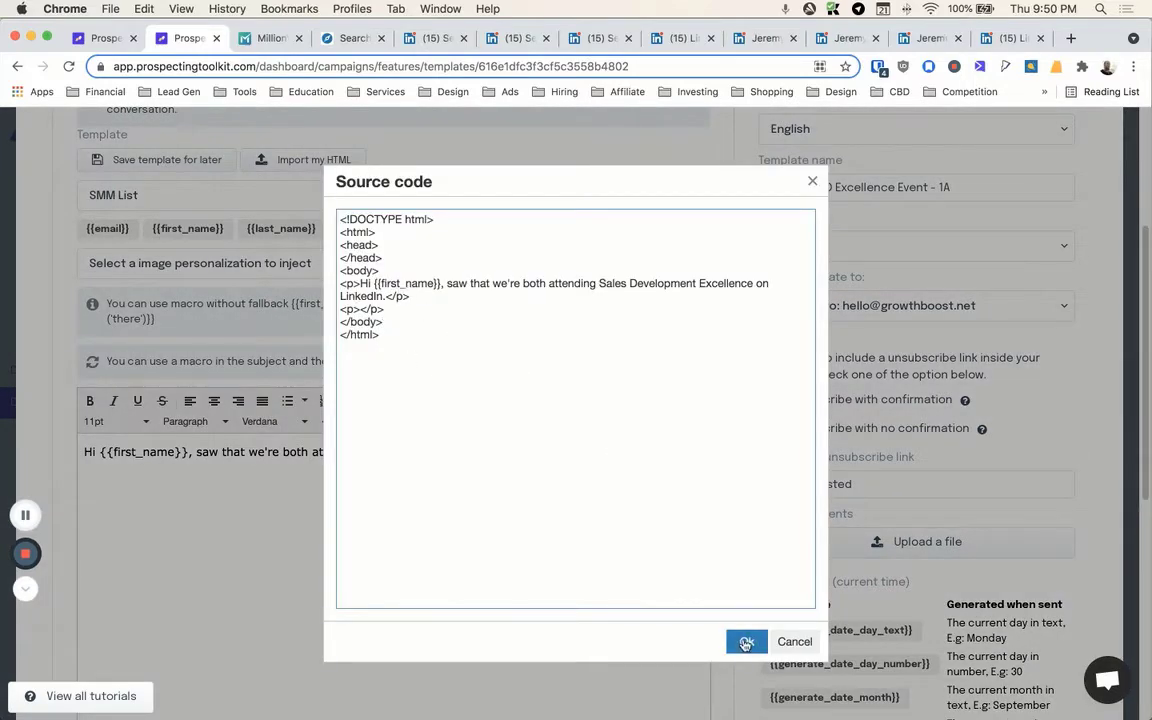
left_click(794, 641)
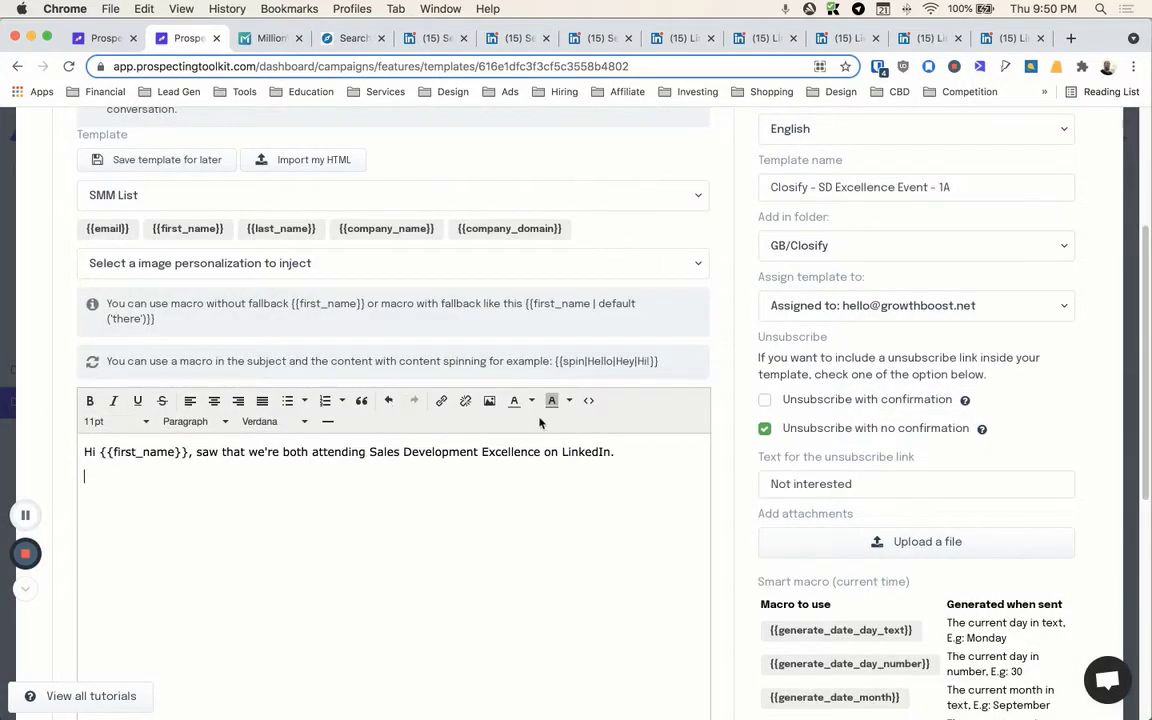
left_click(589, 400)
mouse_move(409, 297)
left_mouse_down()
mouse_move(332, 284)
mouse_move(409, 297)
left_mouse_up()
left_click(356, 284)
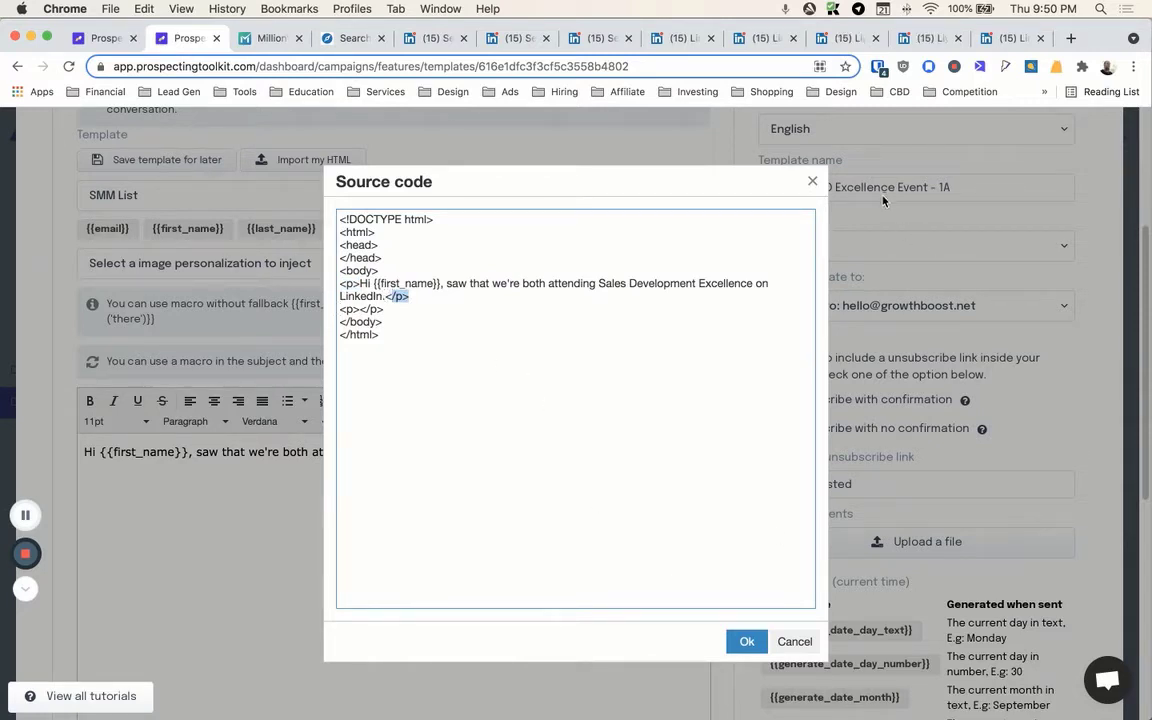
left_click(813, 181)
type("S")
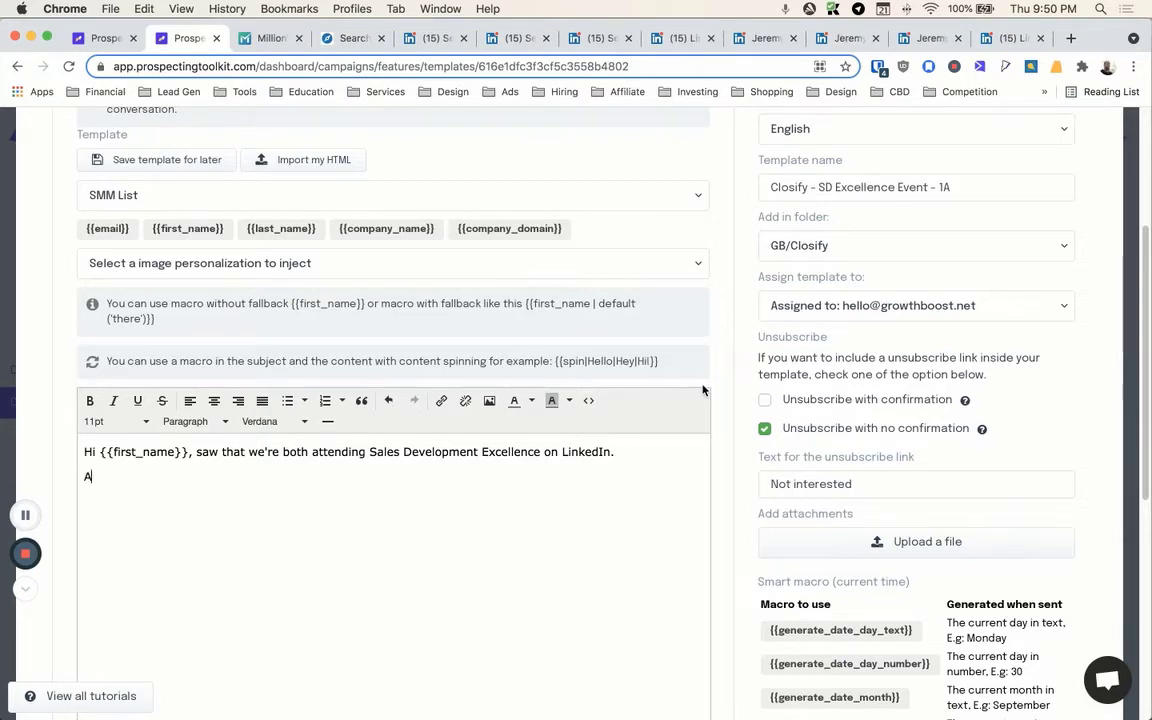
type("Any")
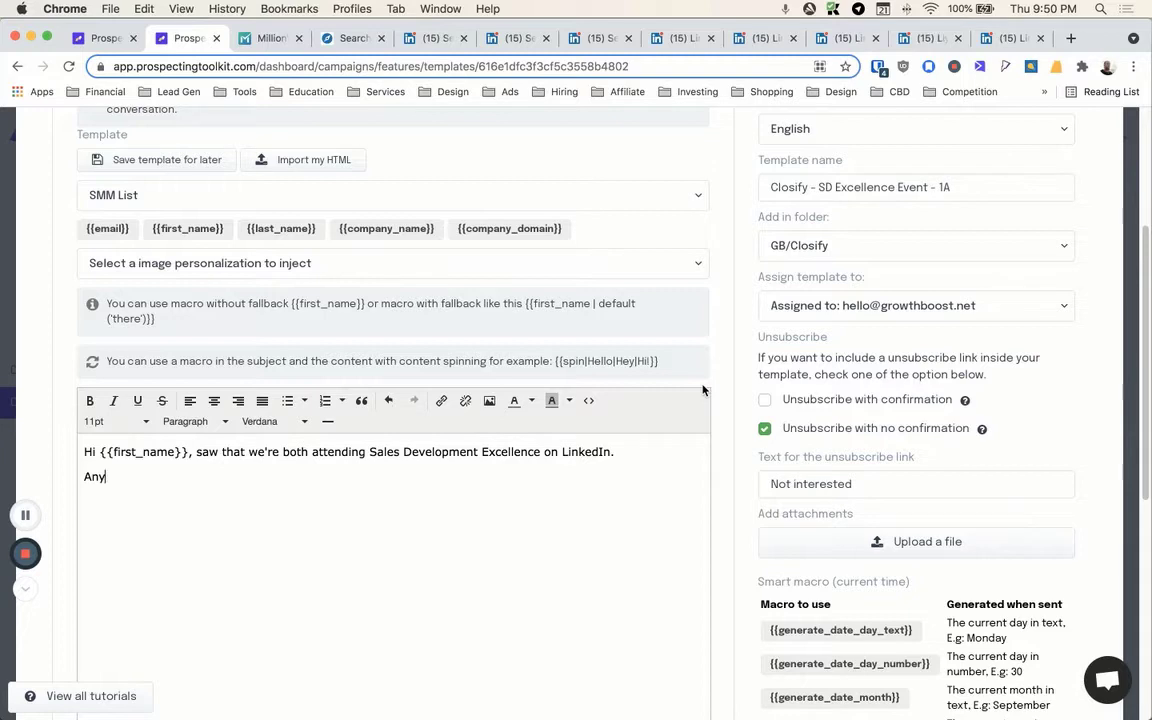
key("BackSpace")
key("BackSpace")
key("BackSpace")
Step: Write "Couple questions:" as the second paragraph of the email body
type("Couple questions")
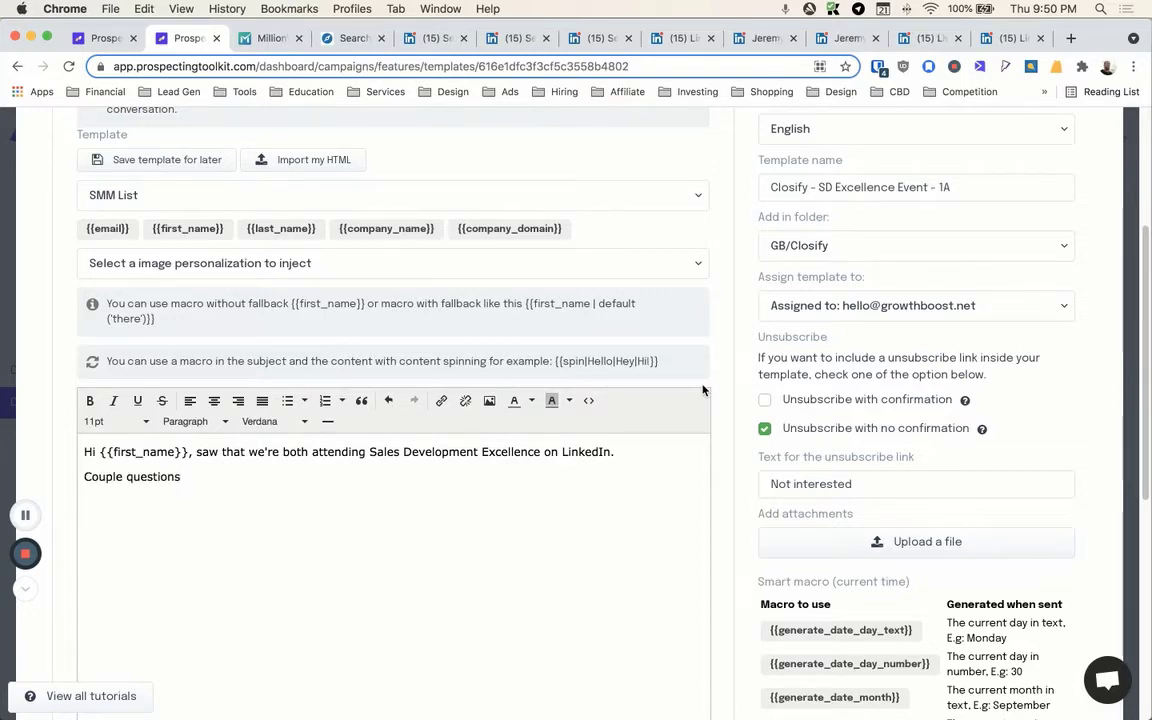
key("Return")
type("-")
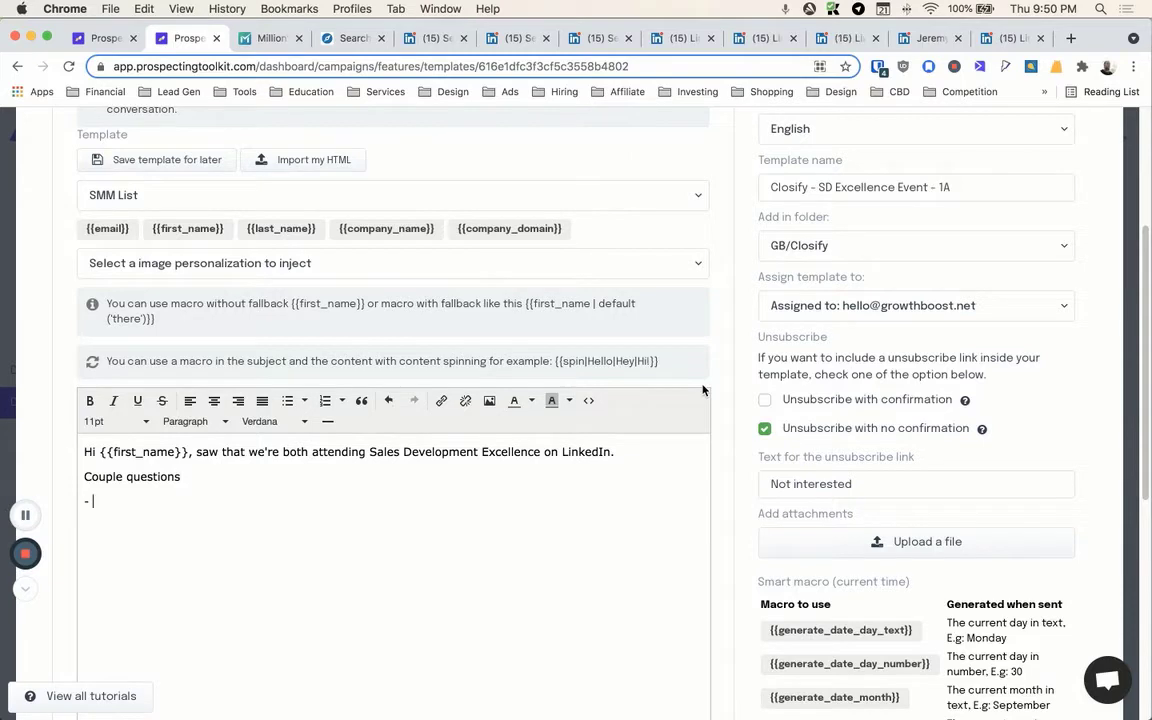
key("BackSpace")
key("BackSpace")
key("BackSpace")
key("BackSpace")
type(": ")
Step: Add the dashed question "- Do you book 10+ sales meetings per week?" under "Couple questions:"
type("-")
type(" Do you bo")
type("ok 10 meetings")
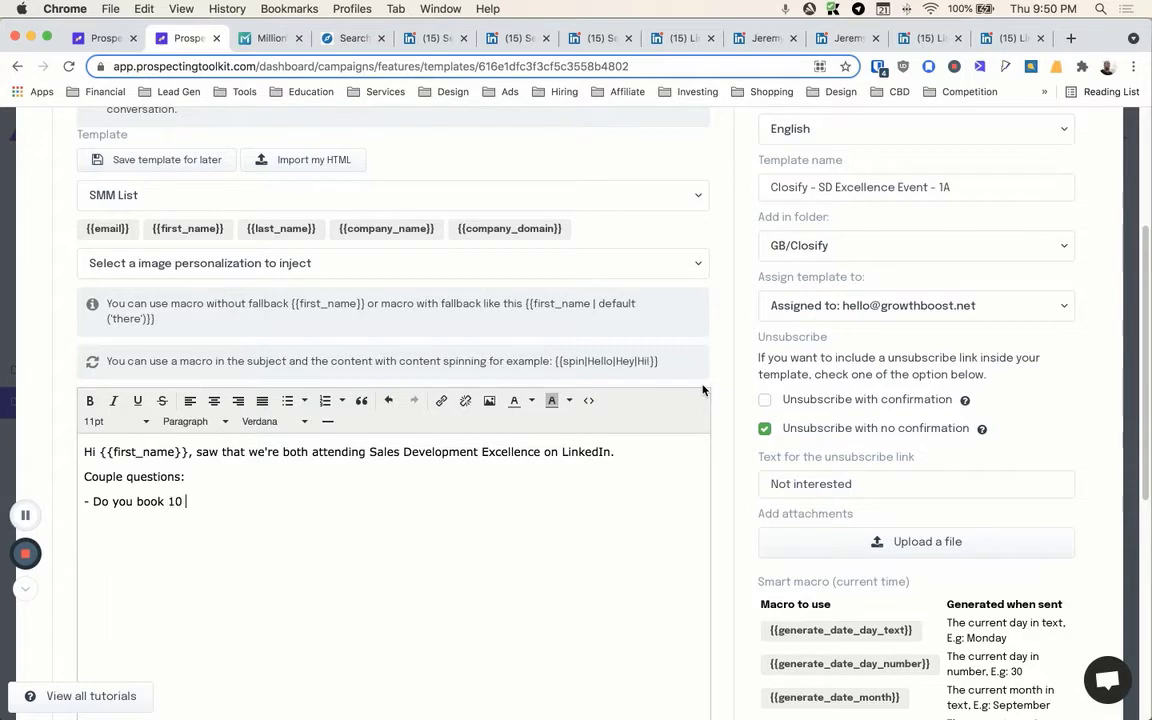
key("BackSpace")
key("BackSpace")
key("BackSpace")
key("BackSpace")
key("BackSpace")
key("BackSpace")
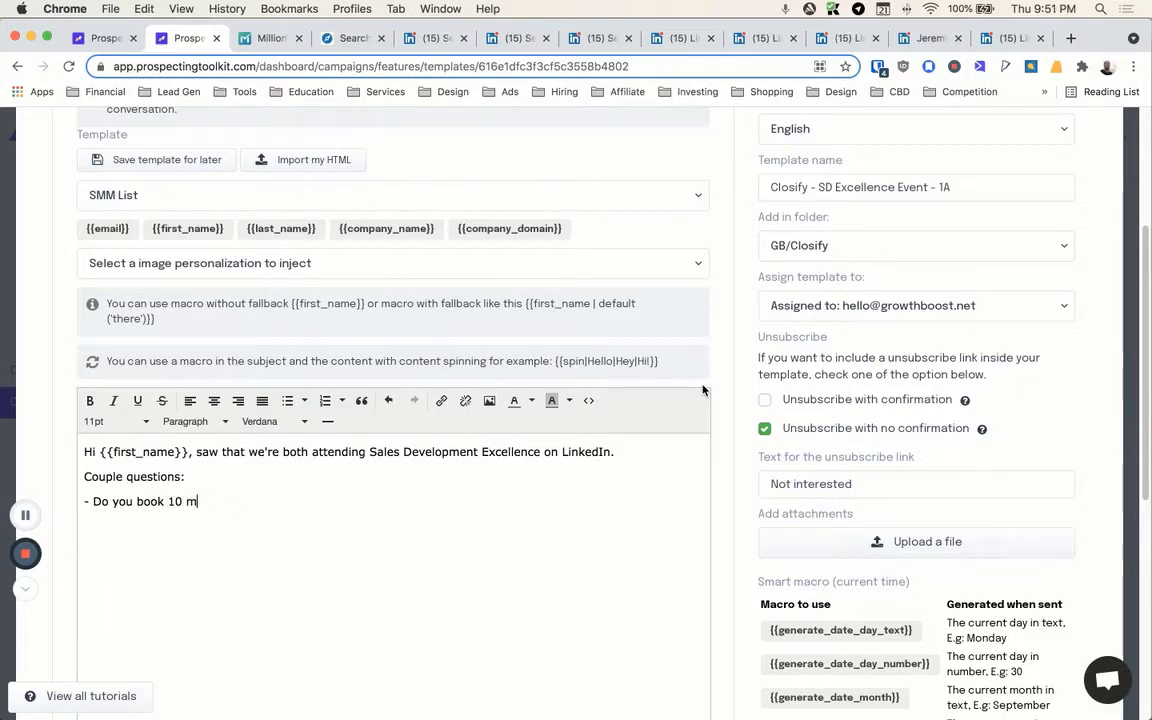
type("+ me")
key("BackSpace")
key("BackSpace")
type("sales meetings per week?")
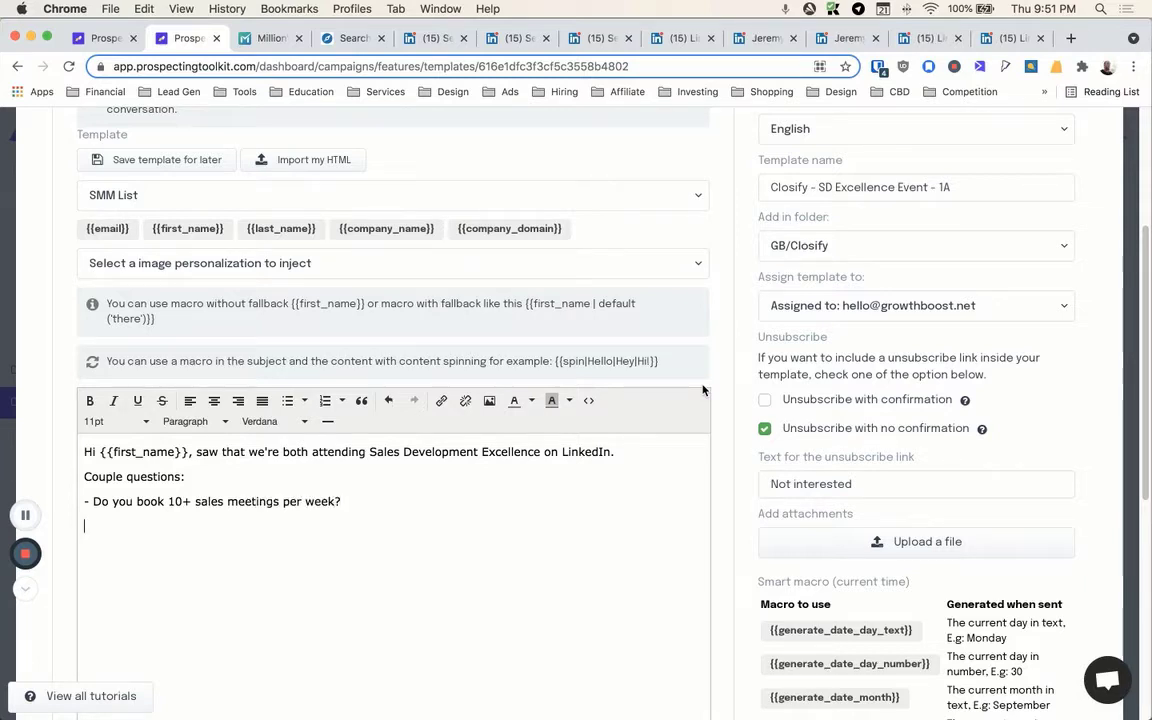
Step: Turn the dashed sales meetings question into a bulleted list with an empty second item
key("Return")
key("BackSpace")
key("Return")
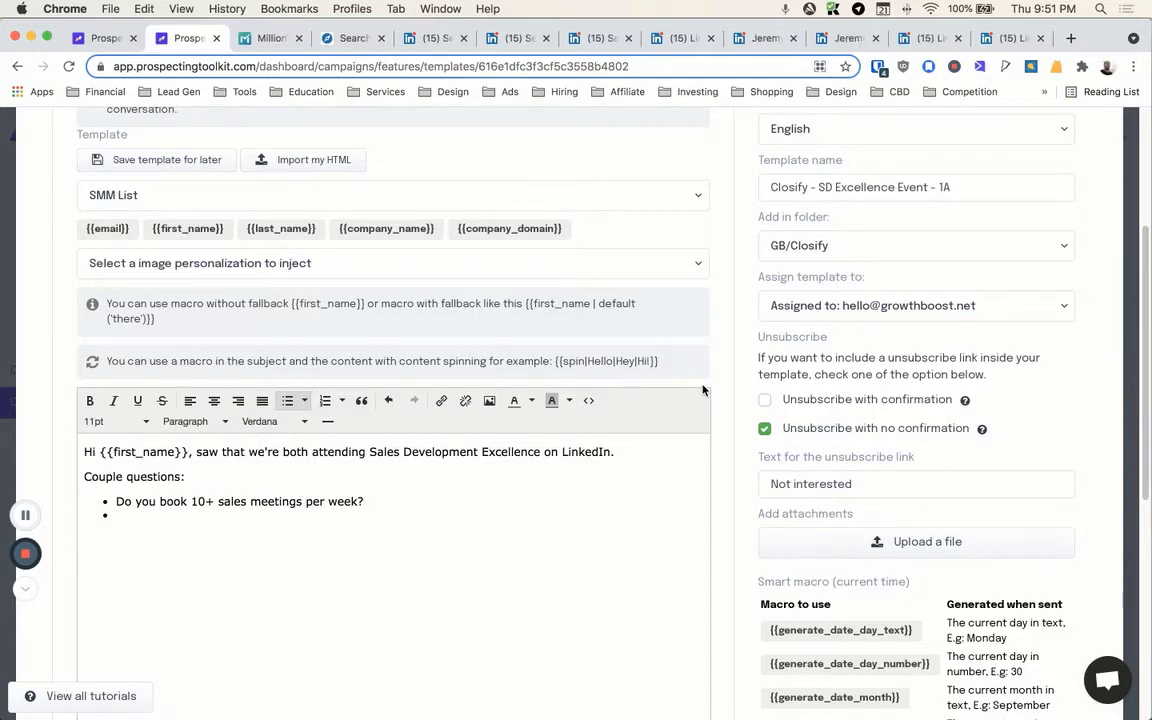
Step: Try to replace the bulleted sales meetings question with plain dashed lines under "Couple questions:"
key("super+z")
key("BackSpace")
left_click(117, 501)
key("BackSpace")
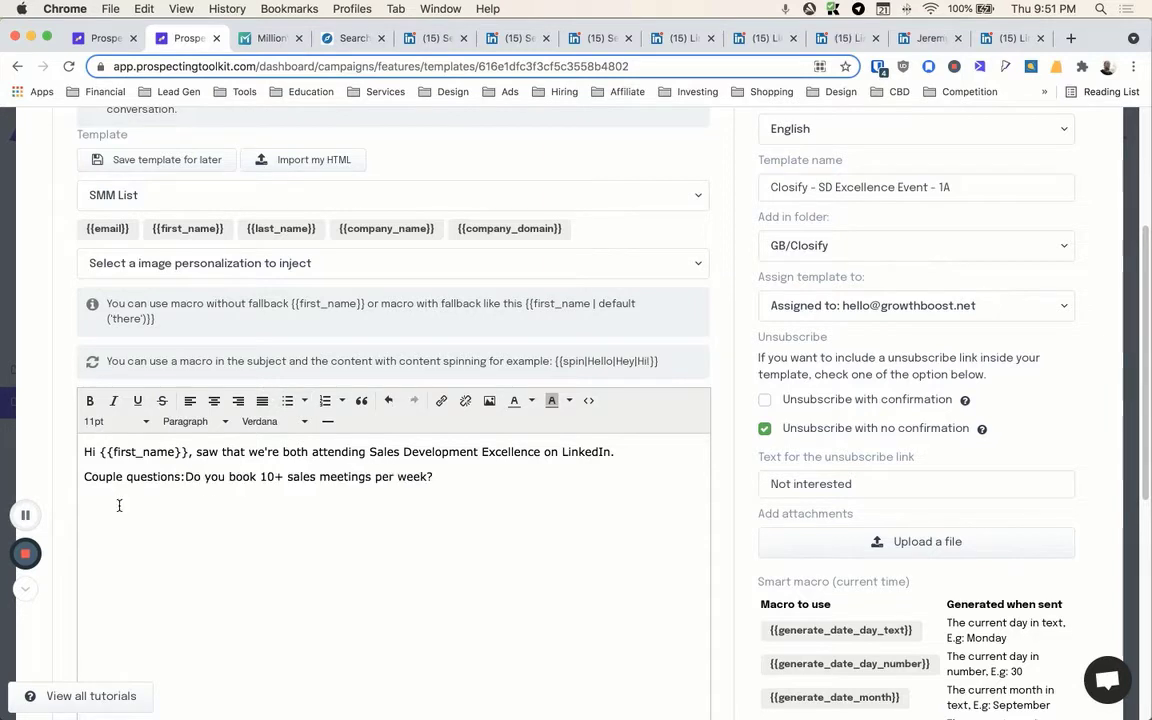
key("Return")
type("-")
left_click(371, 501)
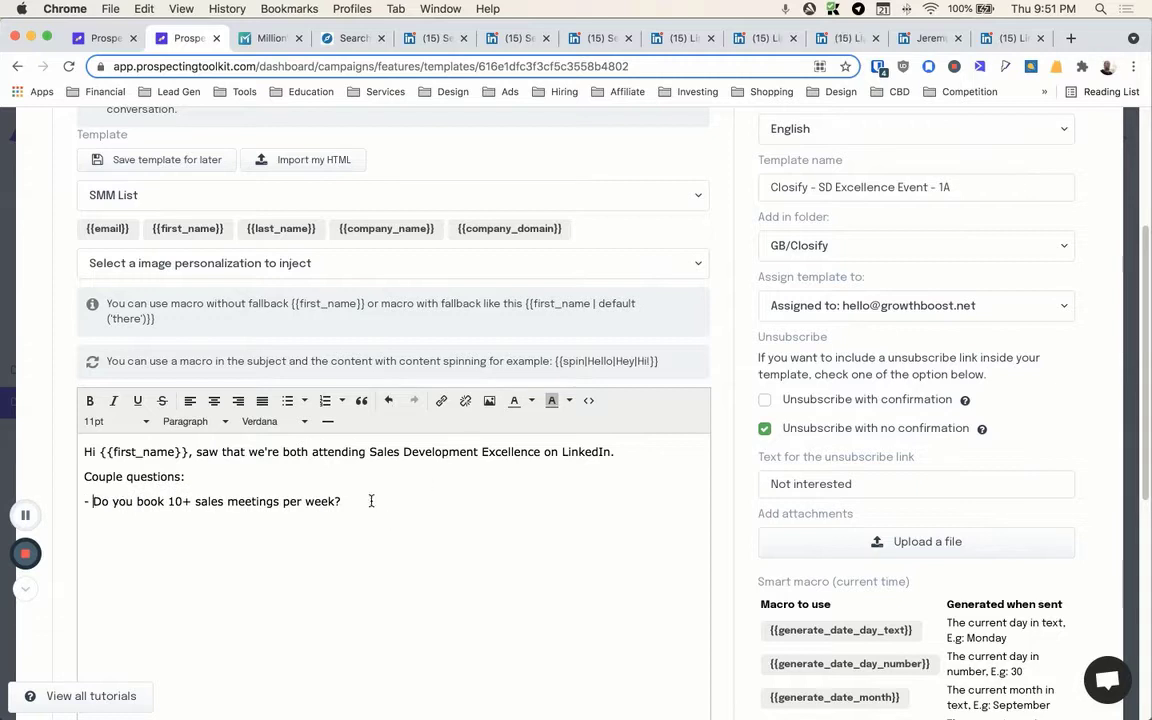
key("Return")
type("-")
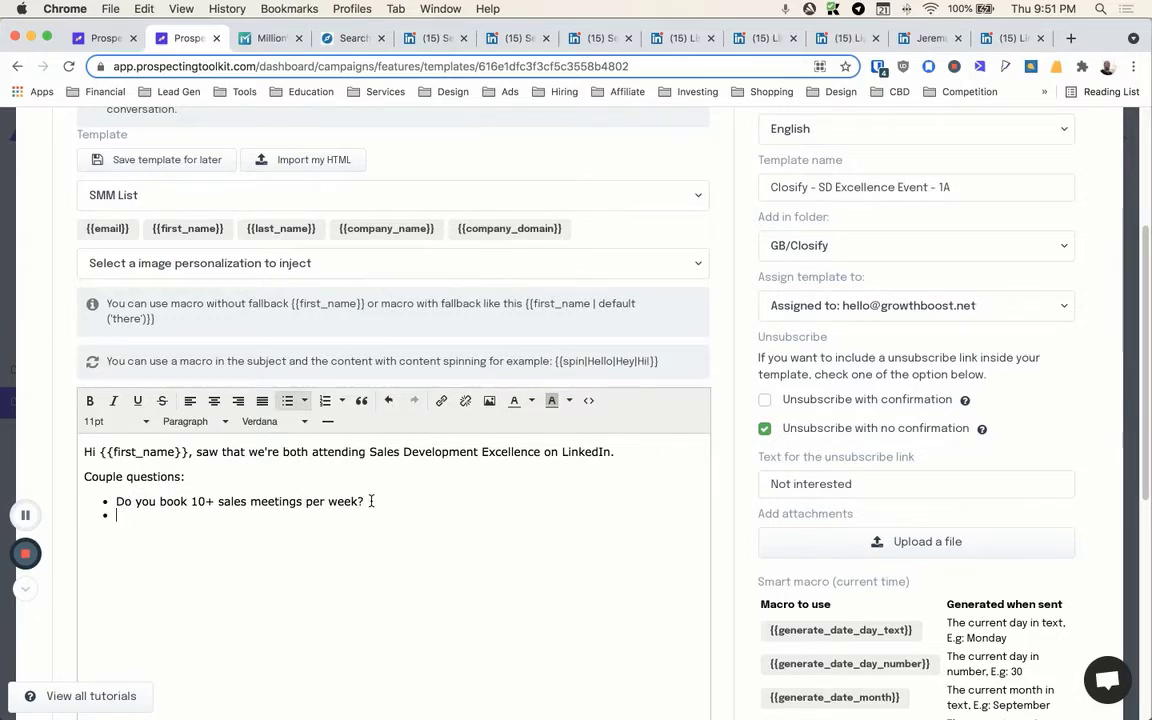
Step: Add "Do you need to hire commission-only sales reps?" as the second bullet and end the list with a blank line below it
left_click(588, 400)
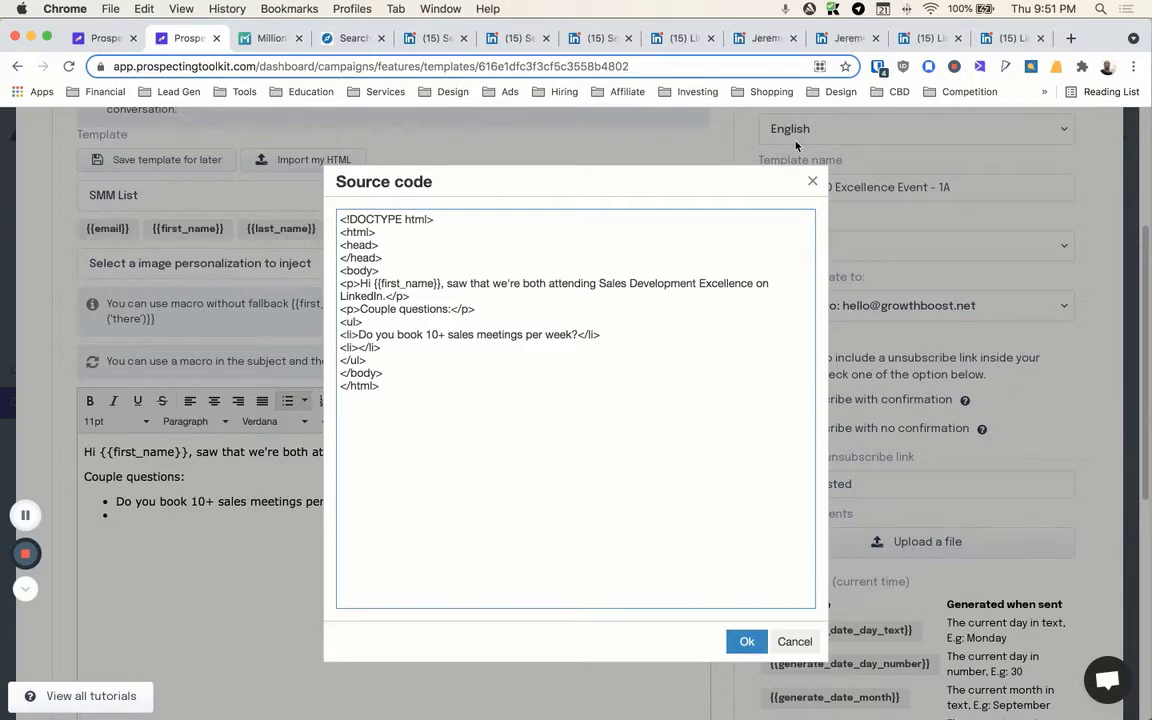
left_click(811, 182)
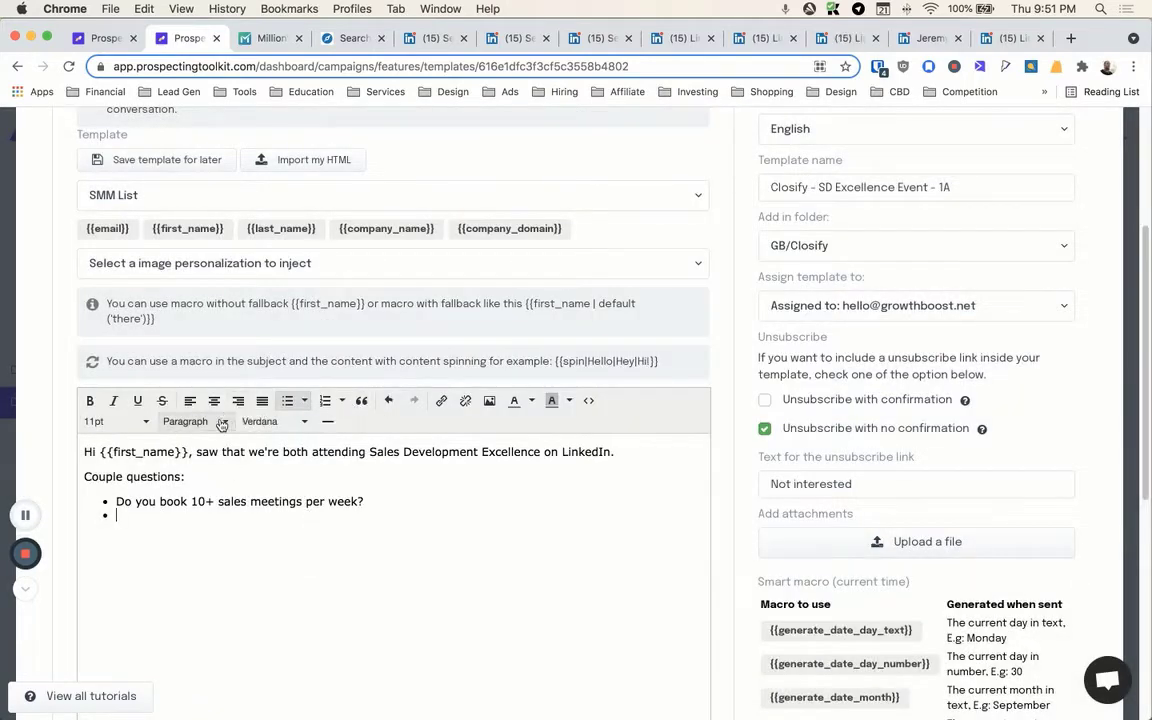
left_click(143, 516)
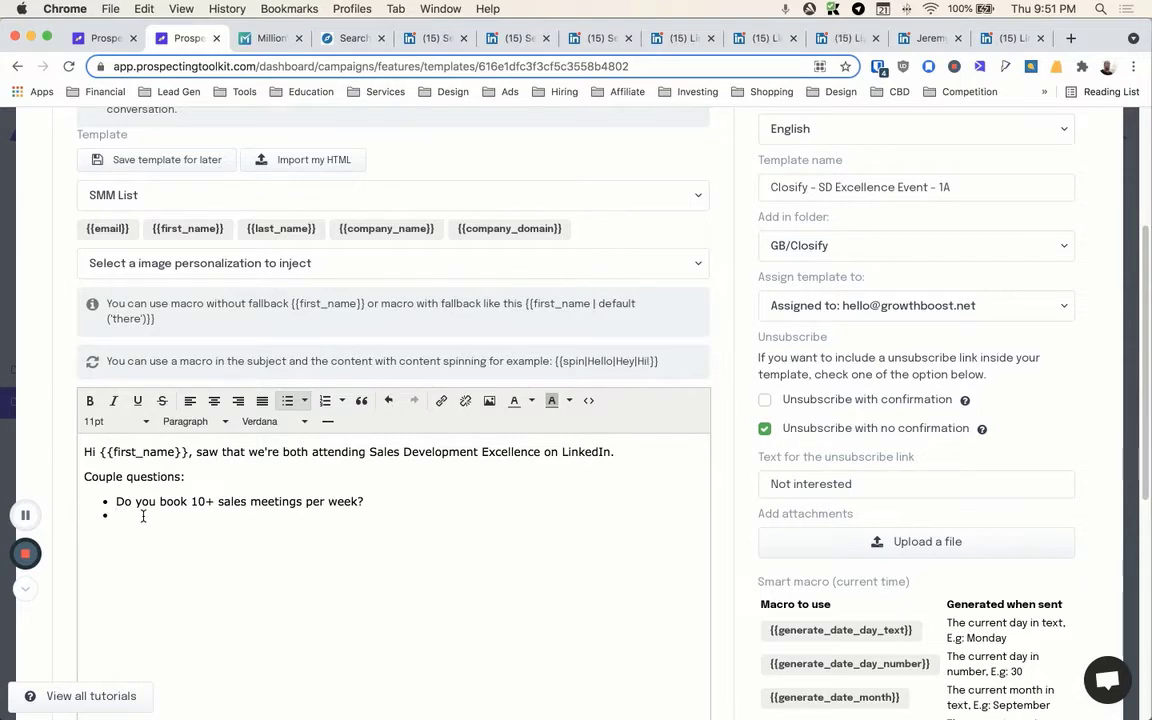
type("Do you need to hire ")
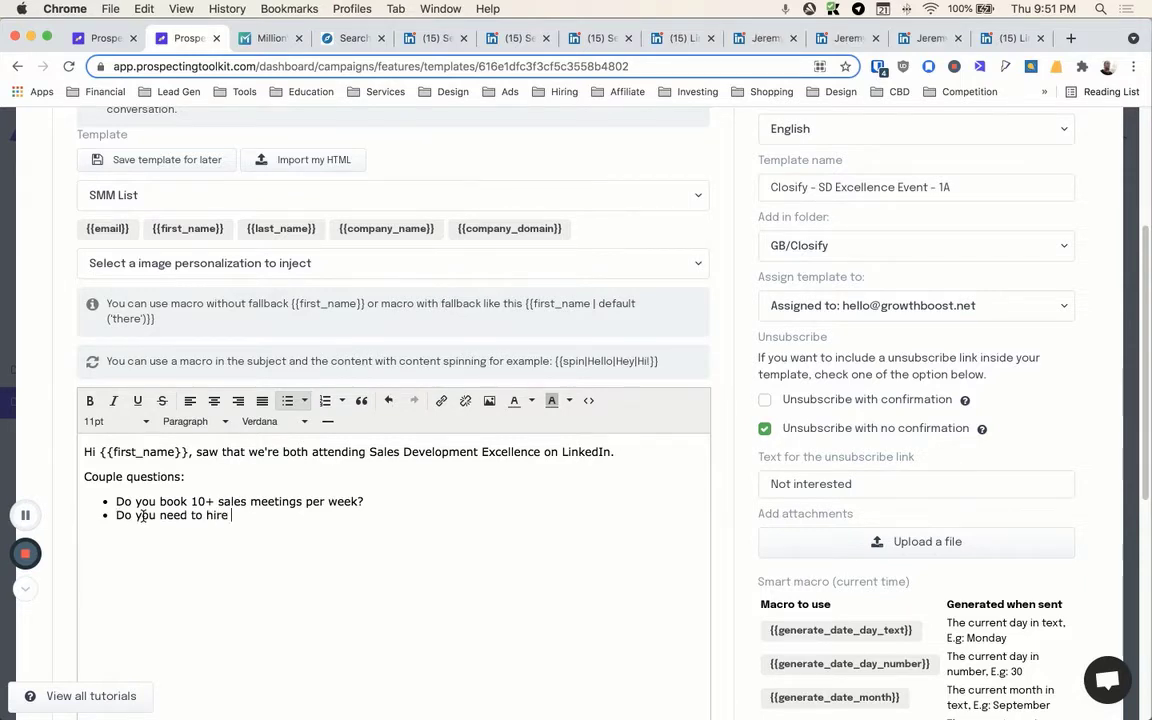
type("commission-only sales reps?")
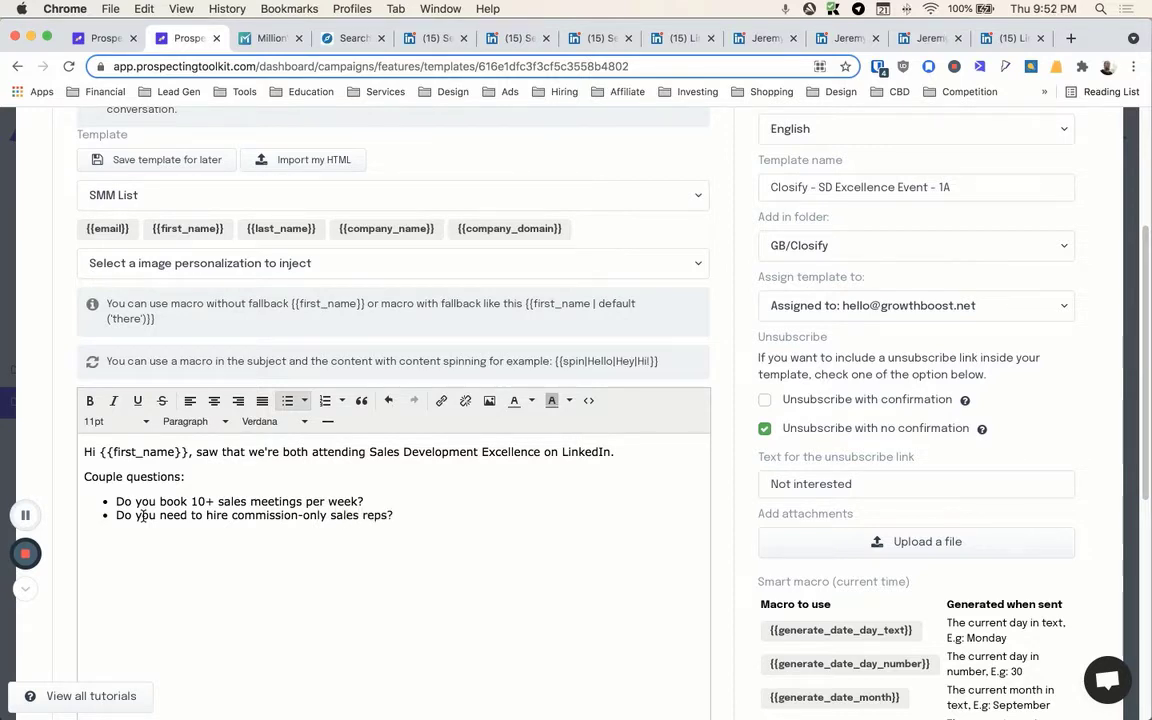
key("BackSpace")
key("Return")
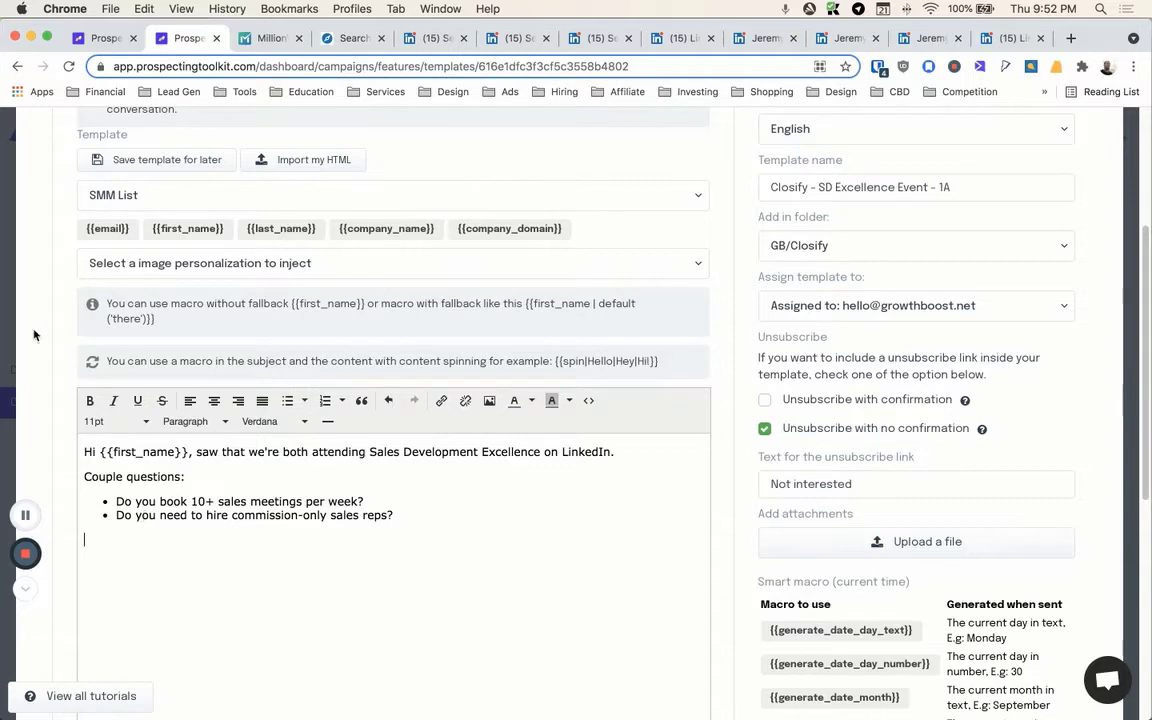
Step: Examine how text after the bulleted list is tagged in the email's HTML source, using a test letter "S"
left_click(588, 400)
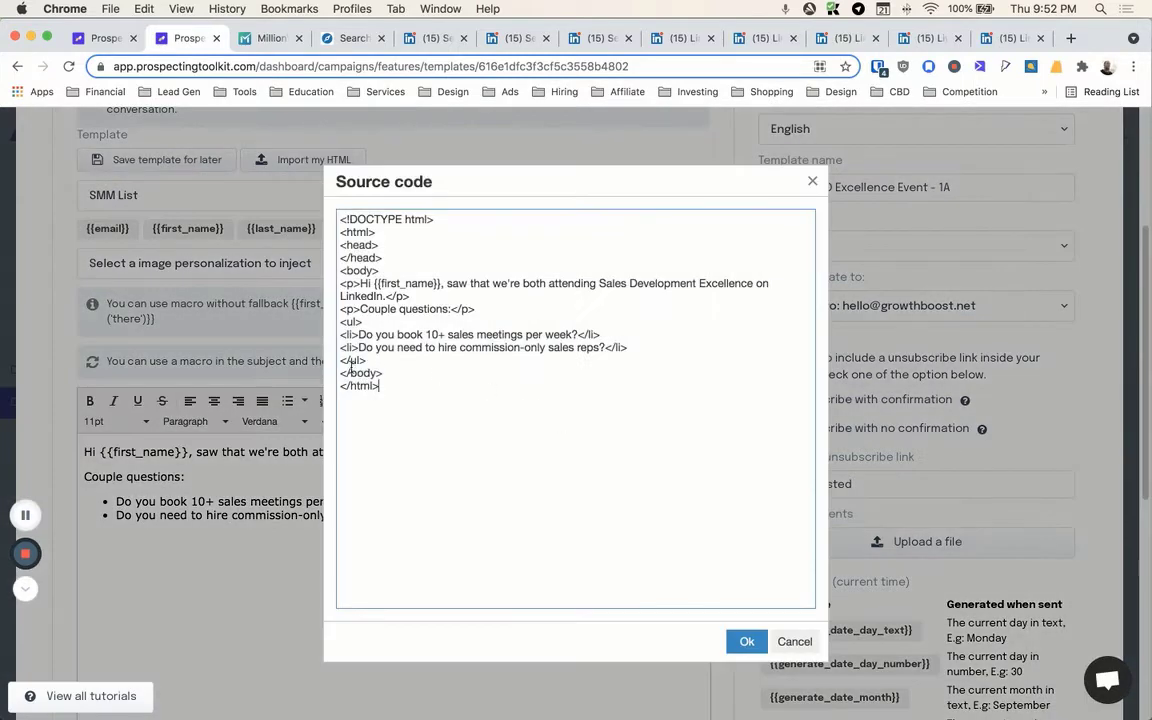
left_click(812, 182)
type("S")
left_click(588, 400)
left_click_drag(348, 373, 336, 373)
left_click(336, 373)
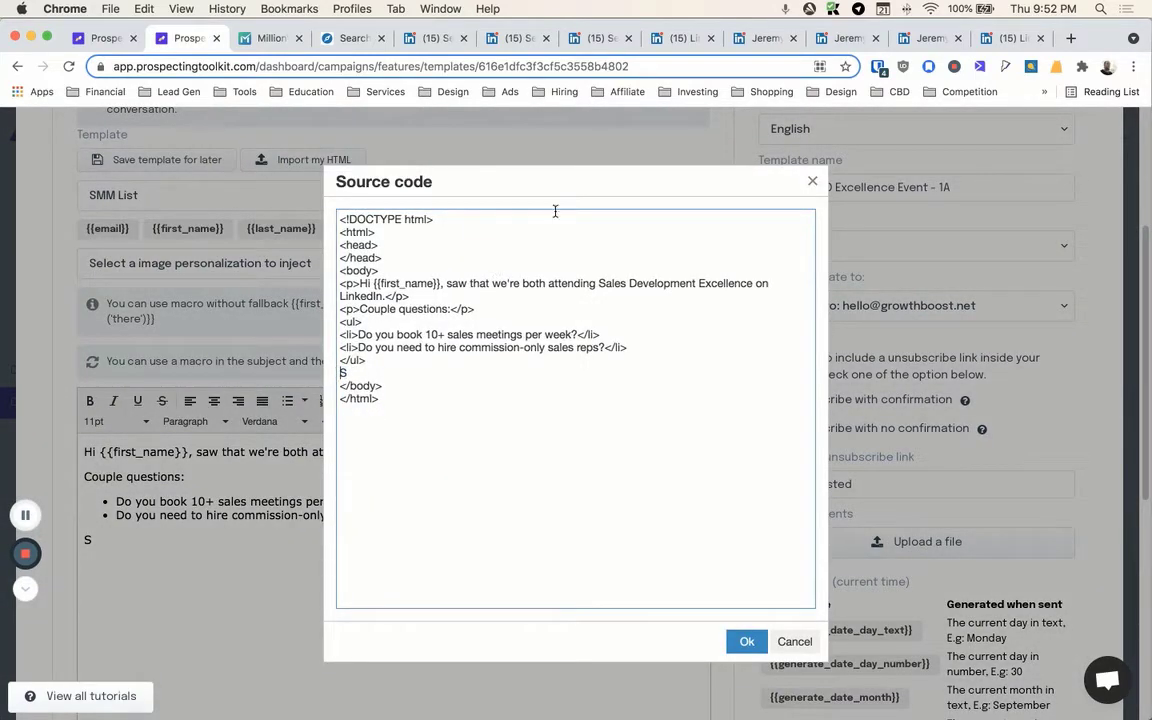
left_click(810, 183)
type("S")
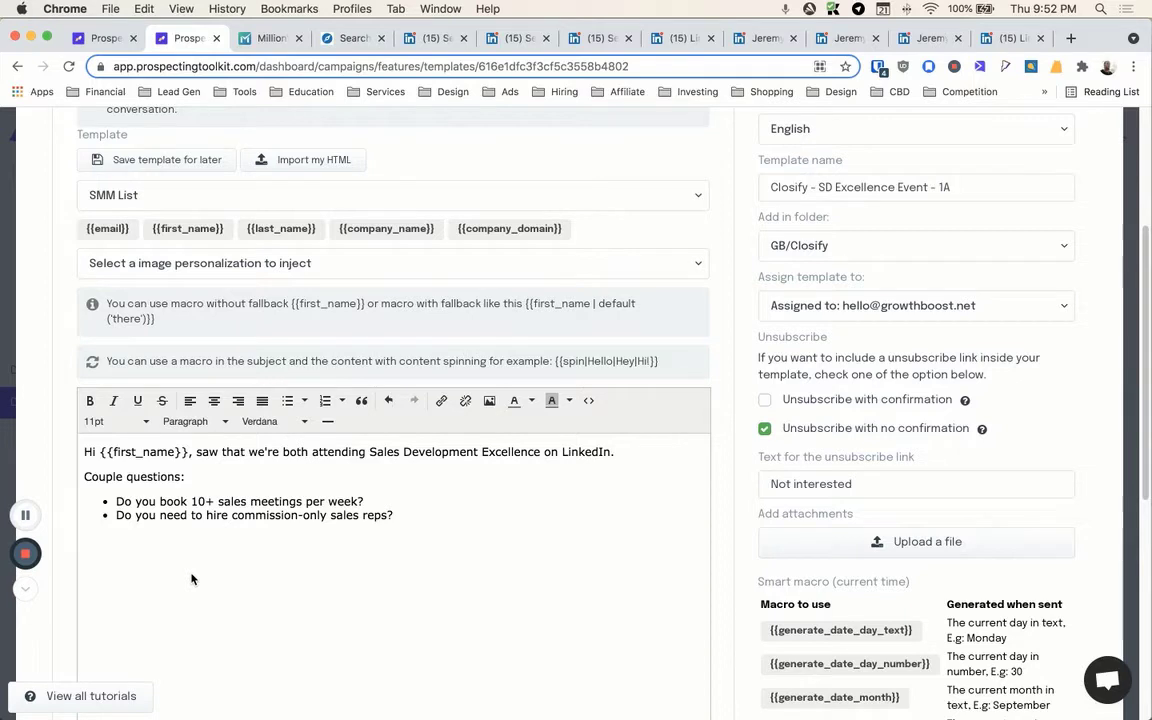
Step: Add a signature below the list with "--", the sender's full name and "Closify" on the line beneath the name
type("--")
key("shift+Return")
key("BackSpace")
key("Return")
type("Alex Gray")
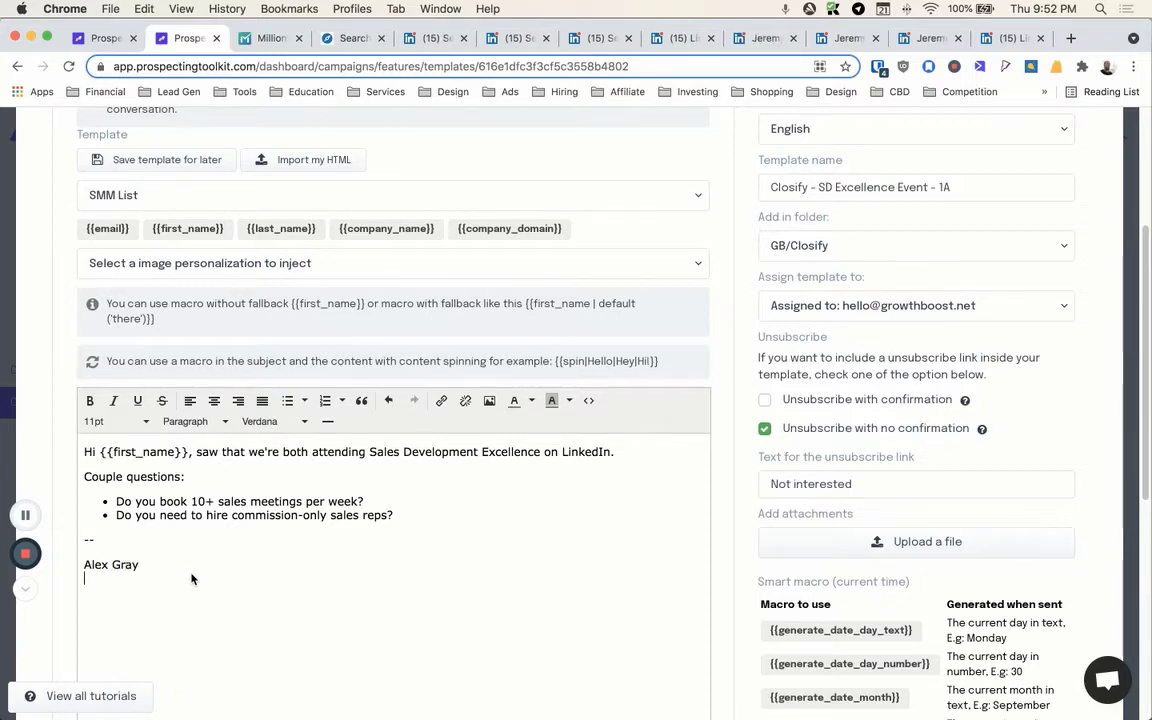
type("Closify")
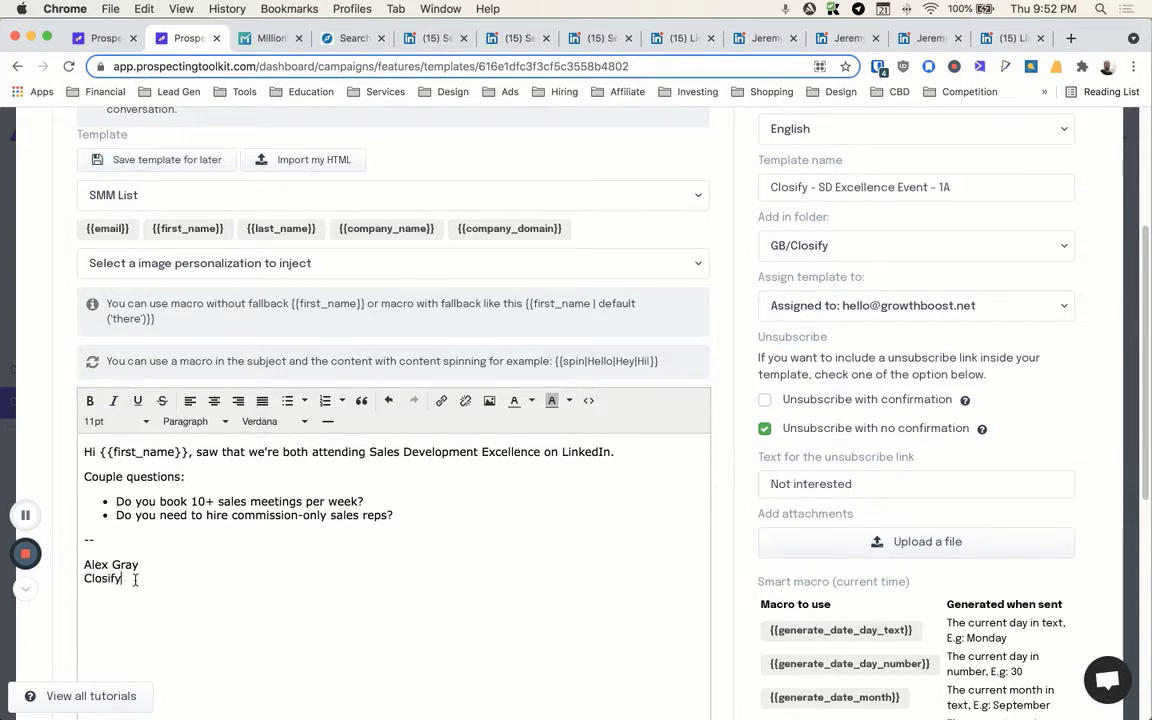
left_click_drag(122, 578, 78, 582)
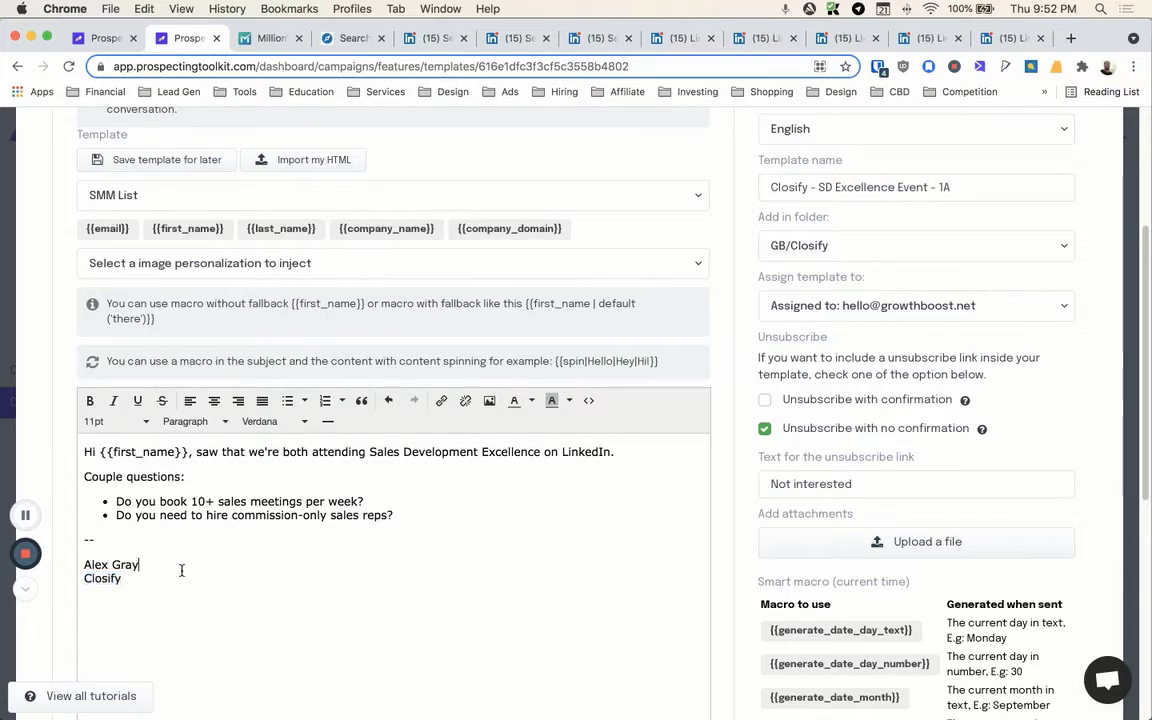
left_click(136, 581)
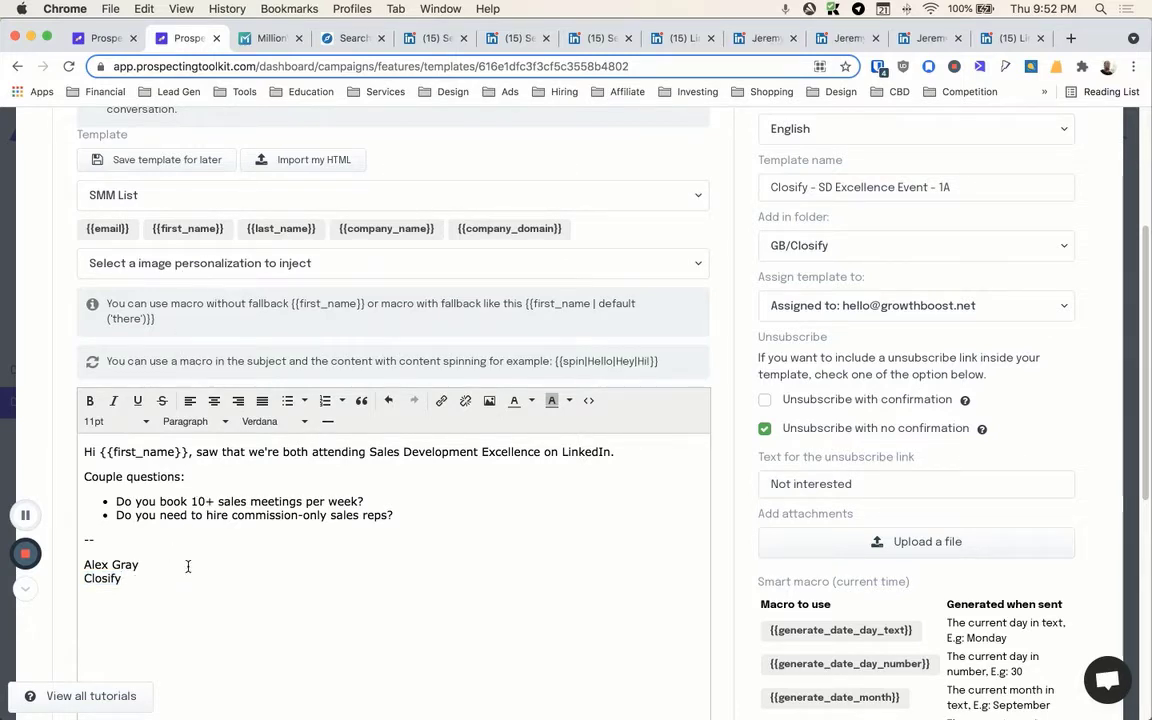
Step: Review the wording of the greeting and the two bulleted questions in the email body
scroll(216, 494, "down", 5)
scroll(306, 314, "up", 3)
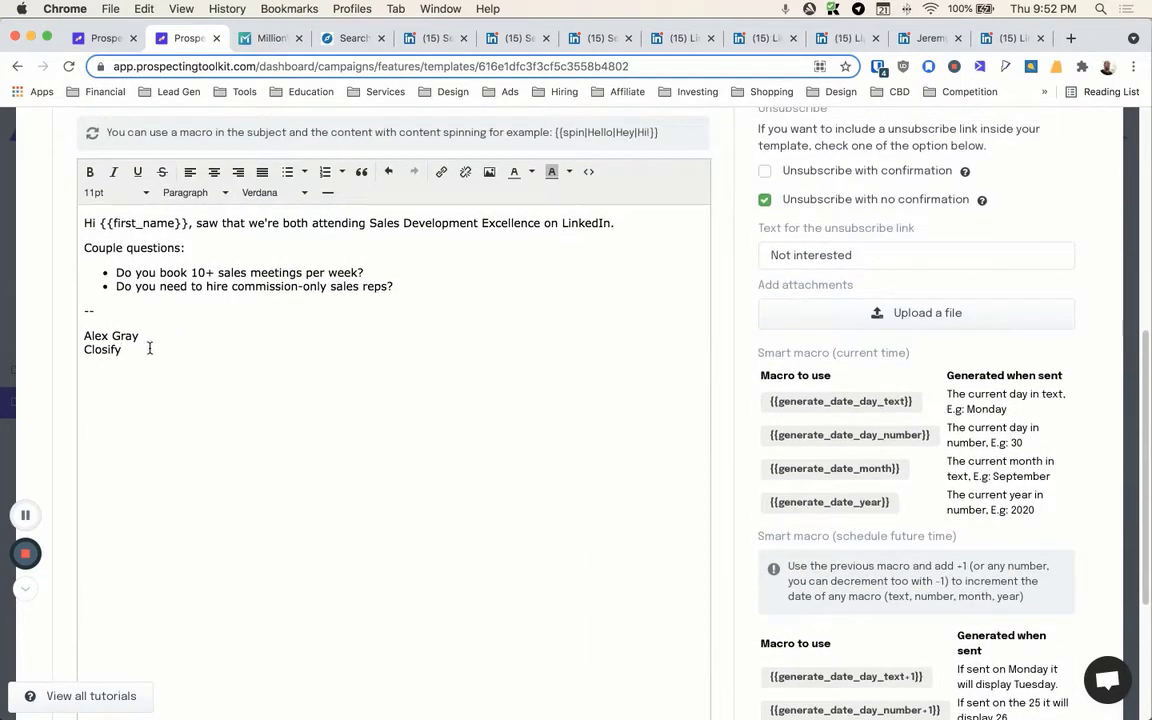
scroll(150, 346, "up", 1)
left_click(167, 329)
left_click_drag(184, 316, 393, 330)
left_click(146, 358)
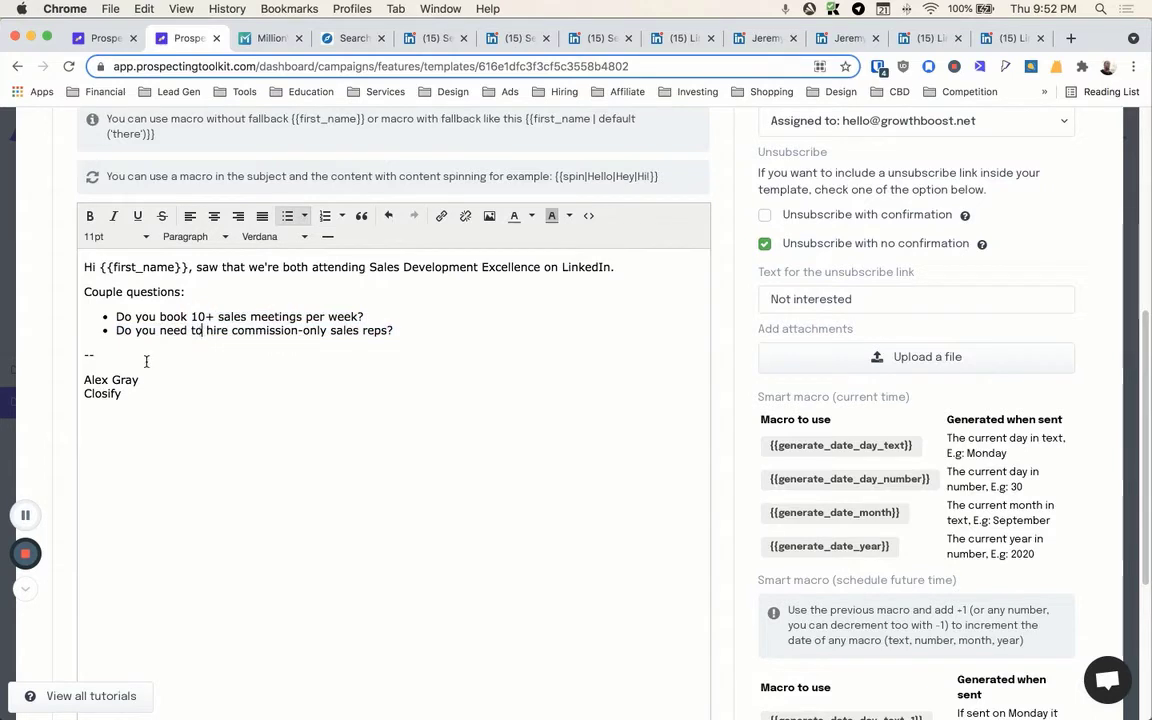
left_click_drag(270, 330, 103, 265)
left_click(112, 267)
left_click_drag(116, 316, 213, 316)
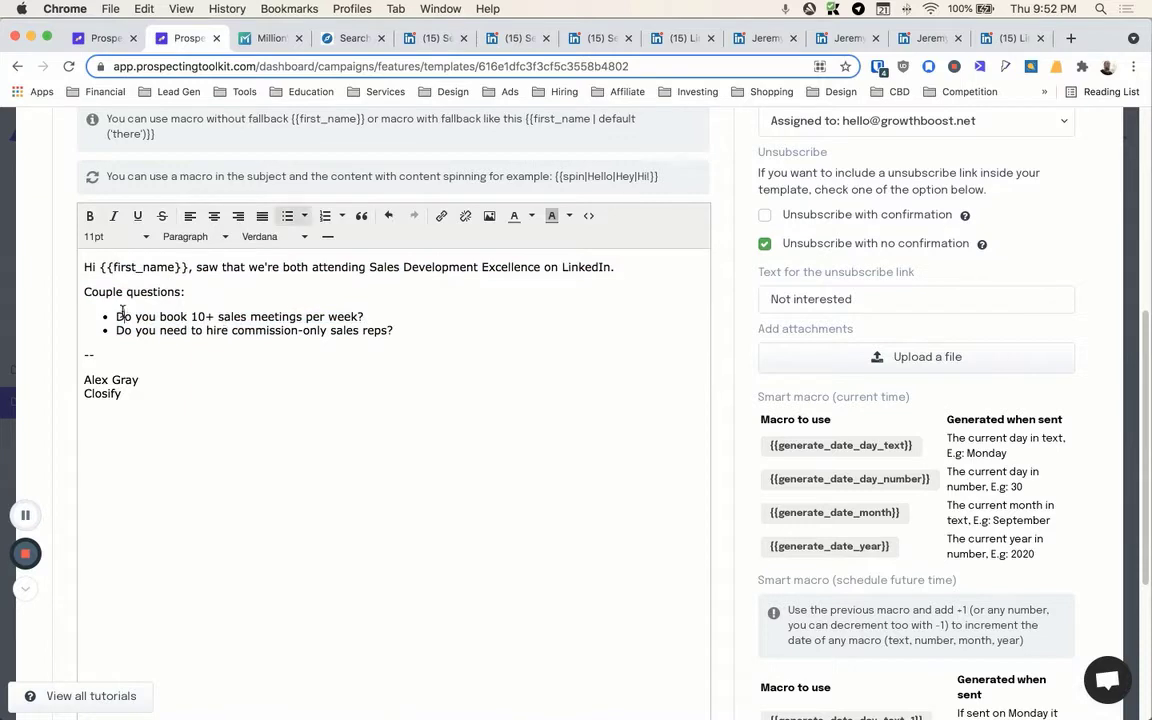
left_click(213, 316)
Step: Extend the second paragraph to "Couple questions for you:" and remove the stray ", a passion for sales." after the opening sentence
left_click(182, 292)
type("for you (")
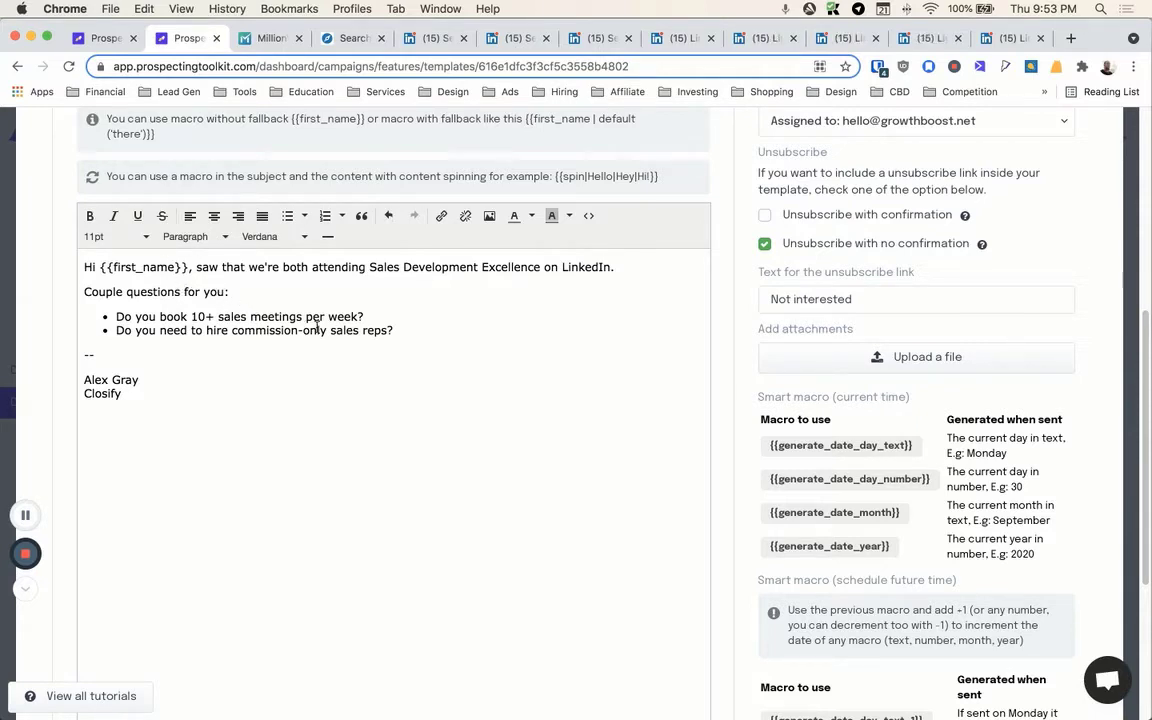
left_click(393, 330)
key("ctrl+z")
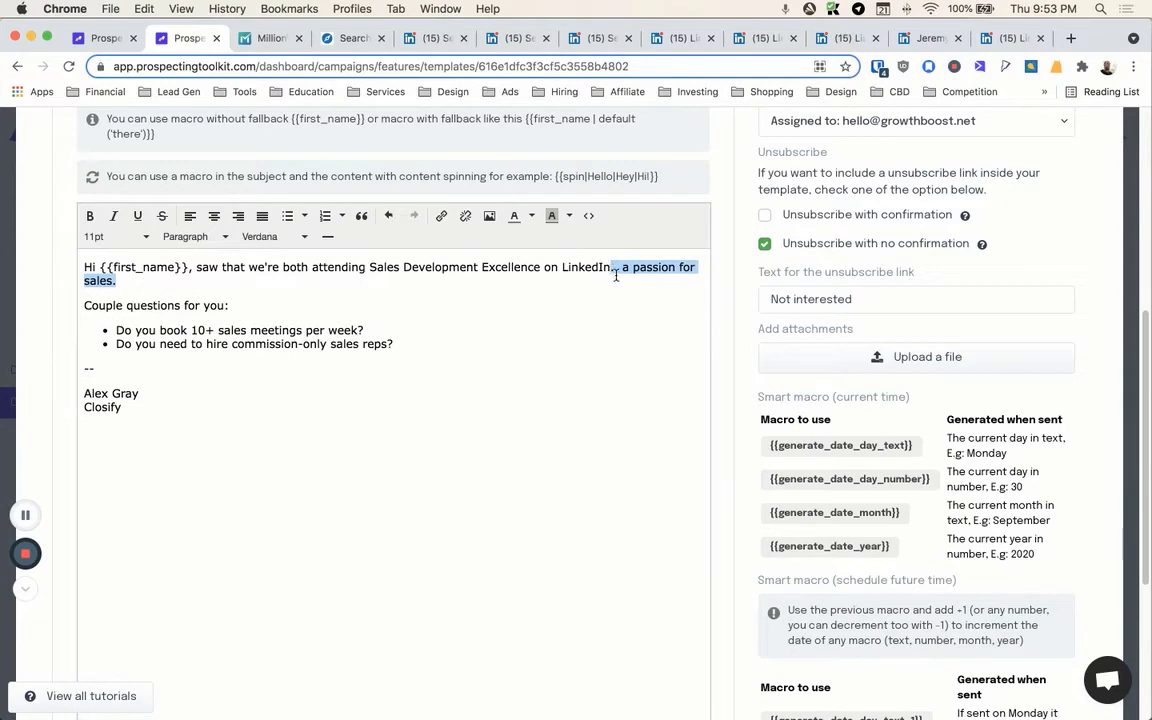
key("BackSpace")
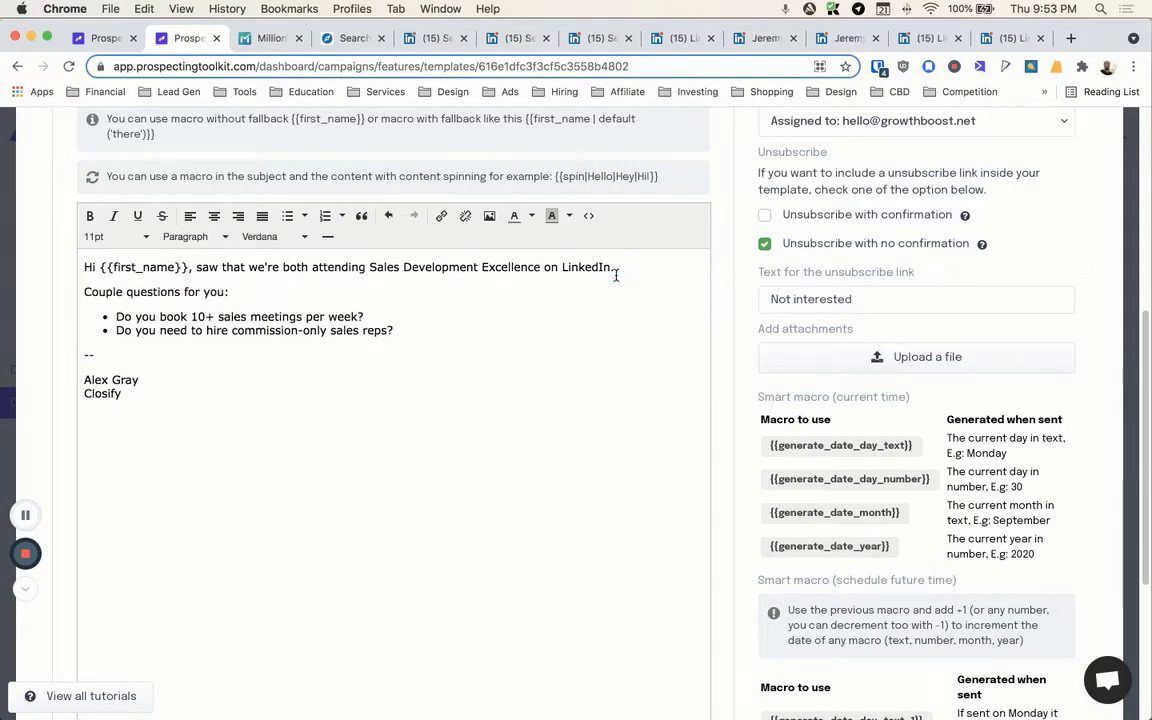
Step: Check the email's HTML source and append "Great to connect!" after the opening sentence about Sales Development Excellence
left_click(588, 215)
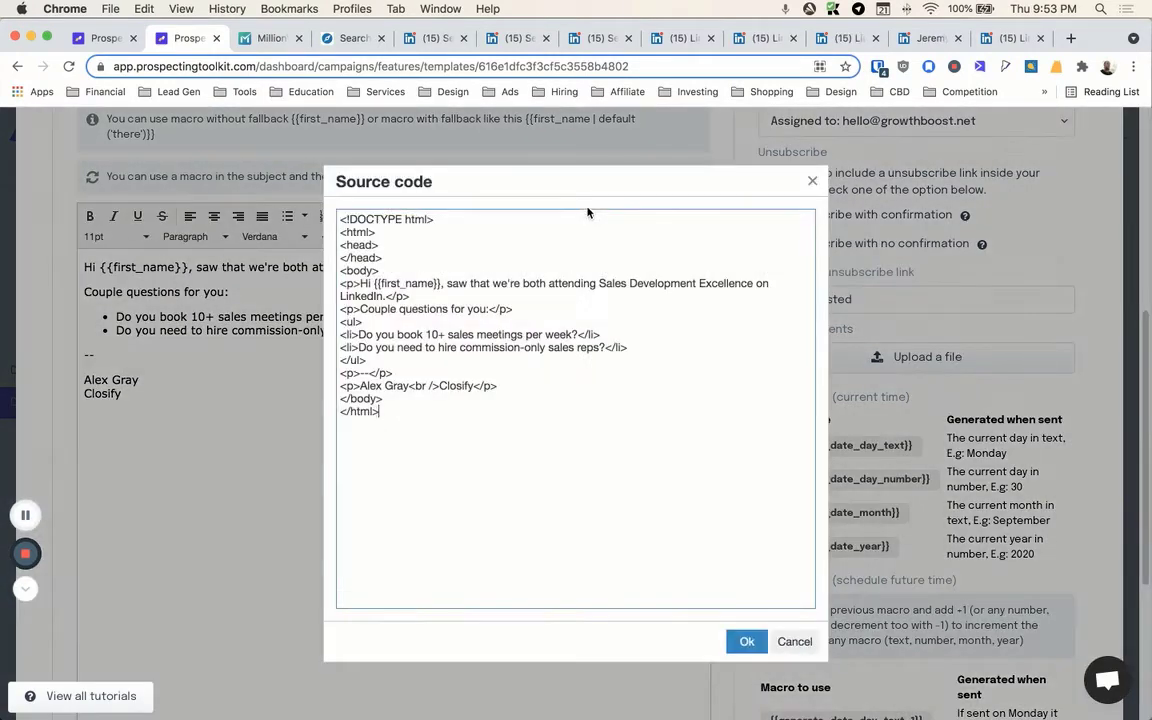
left_click(815, 183)
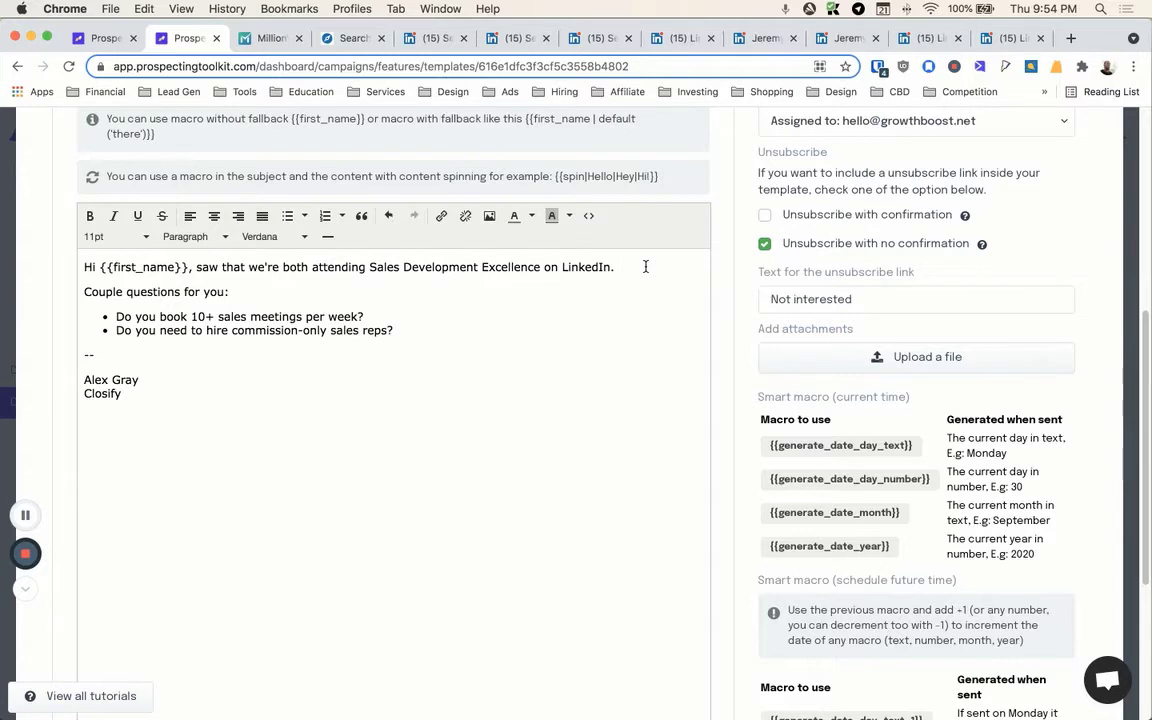
type("Grea")
key("BackSpace")
type("Great to connect!")
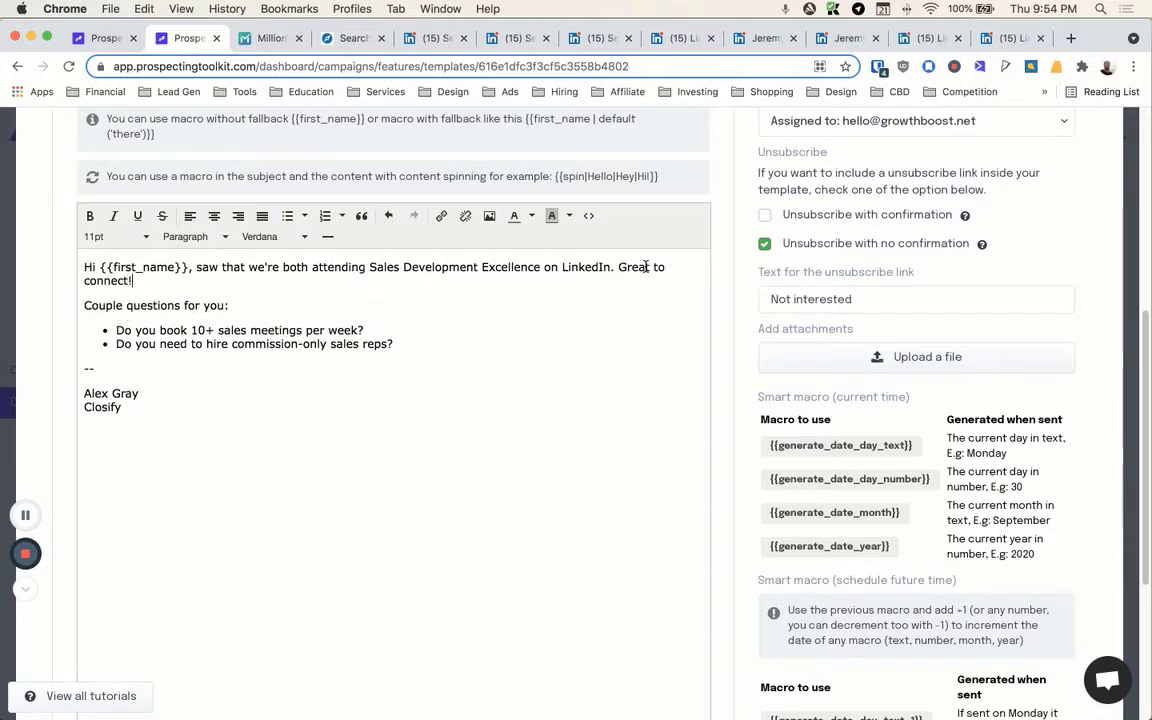
Step: Review the bulleted questions, focusing on the one about hiring commission-only sales reps
left_click(362, 330)
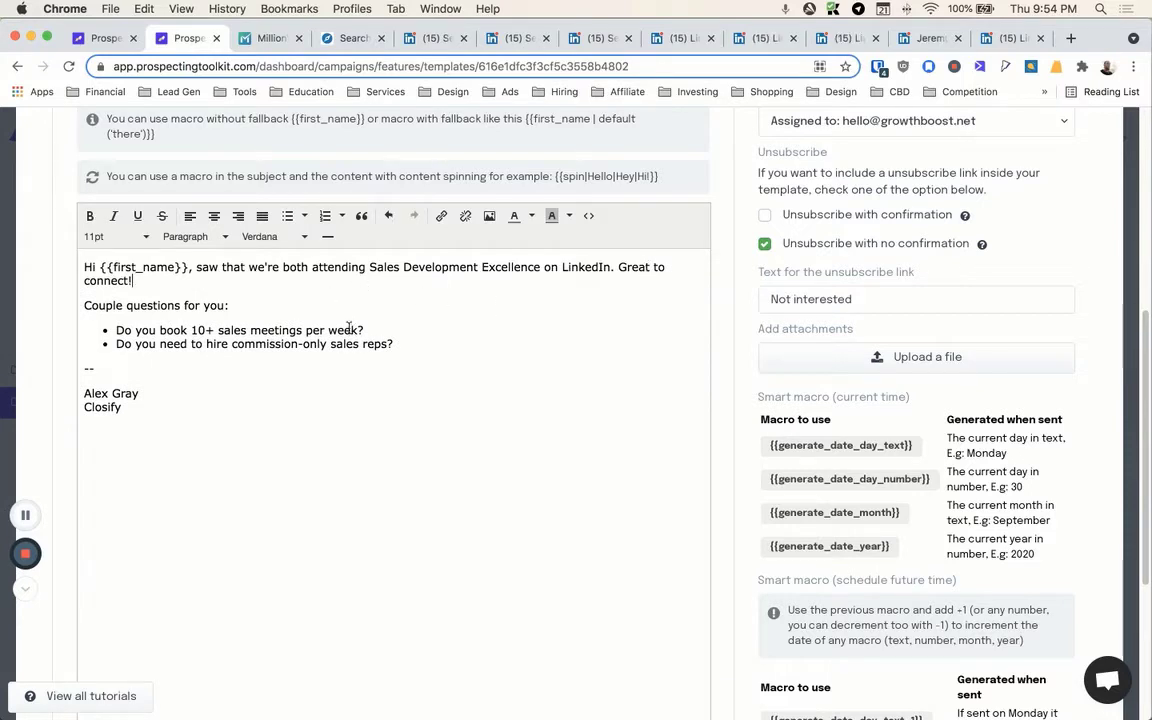
left_click(396, 344)
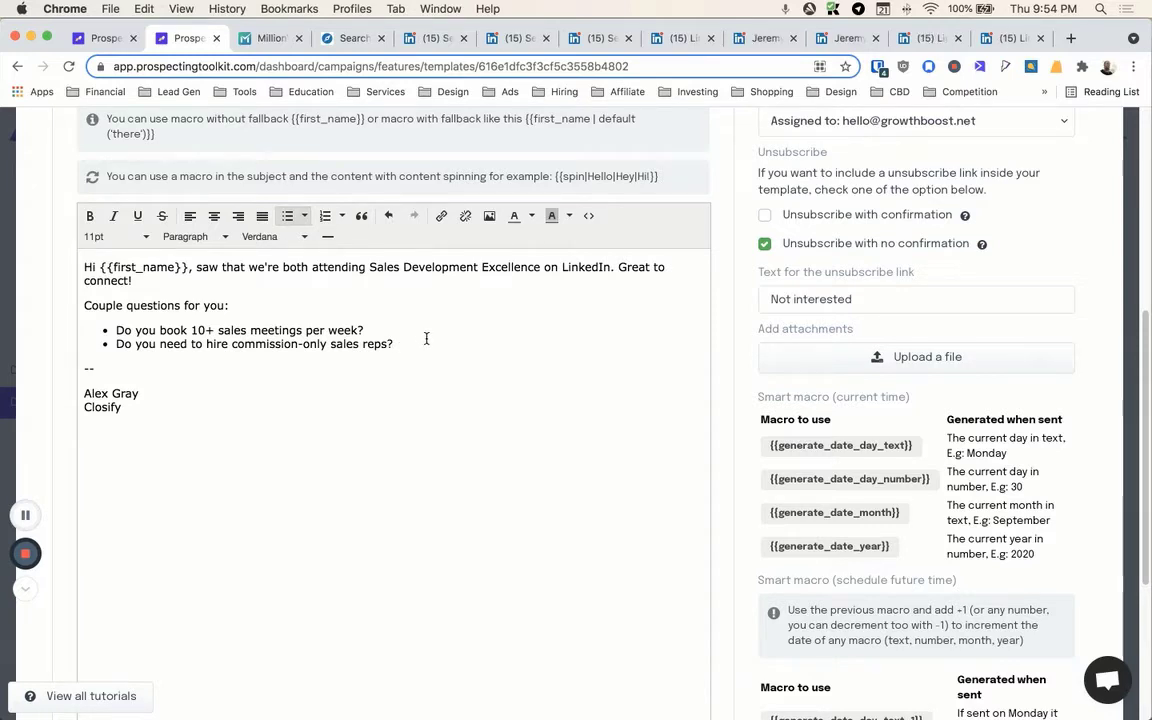
left_click_drag(425, 343, 109, 348)
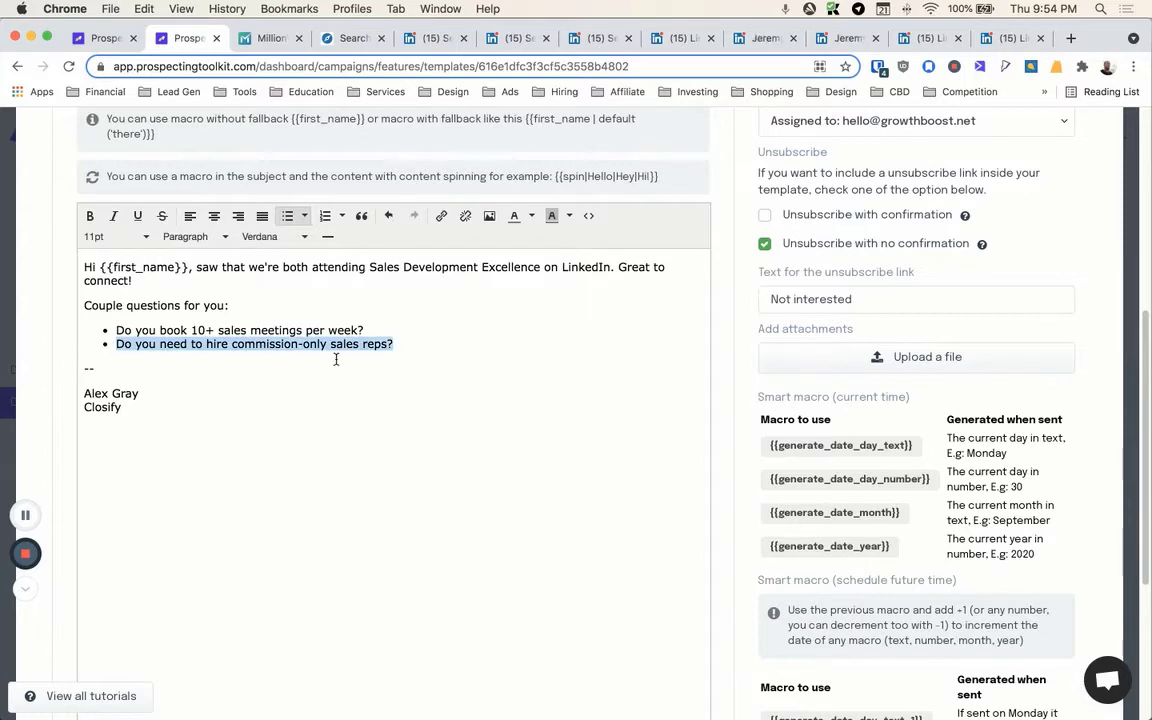
left_click(392, 346)
scroll(400, 340, "up", 1)
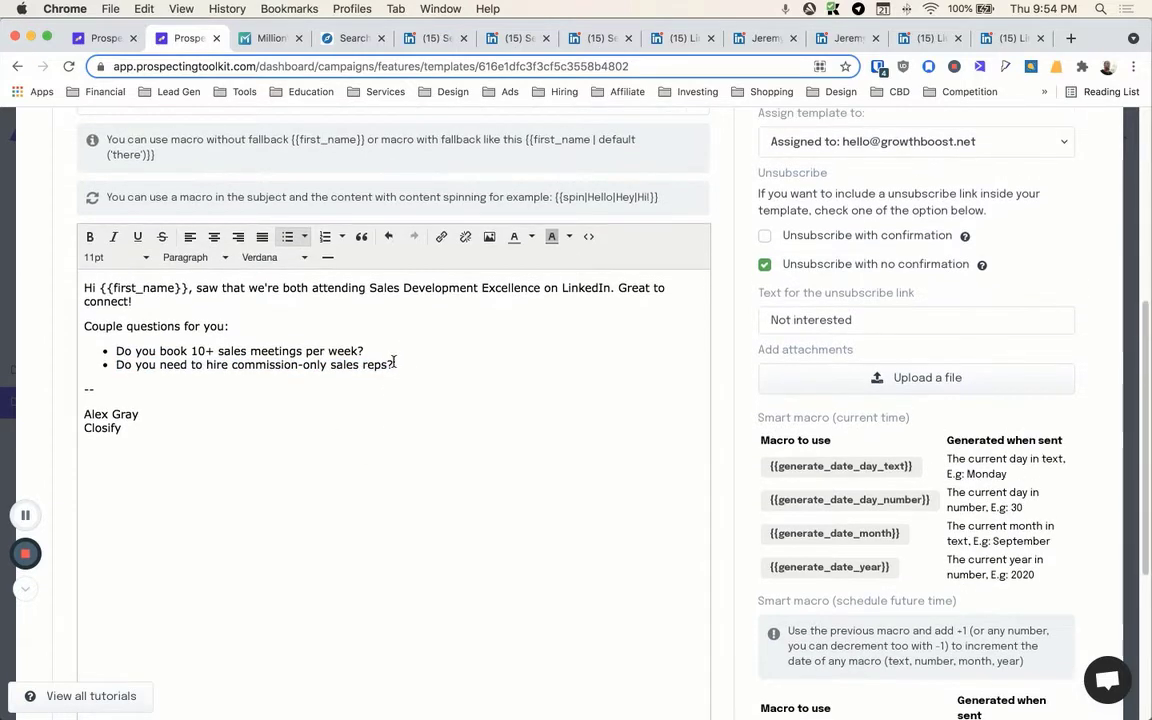
left_click_drag(396, 366, 114, 366)
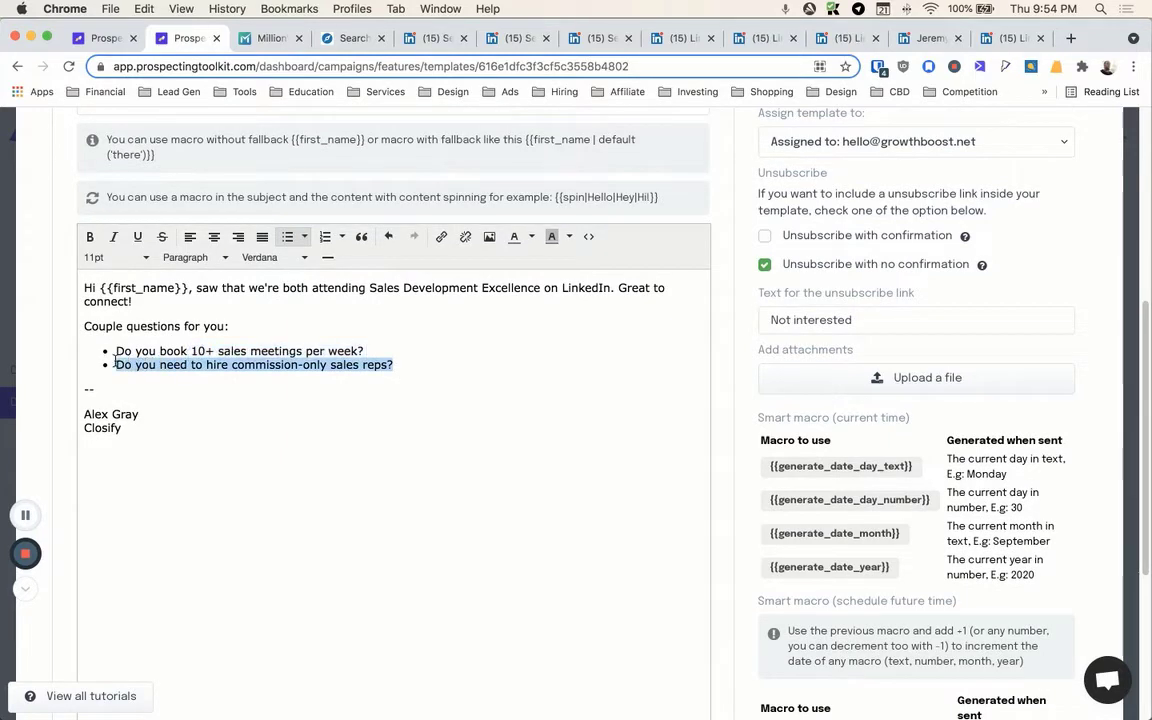
left_click(391, 368)
Step: Delete the second bulleted question about commission-only sales reps, keeping "Do you book 10+ sales meetings per week?"
left_click_drag(400, 366, 118, 364)
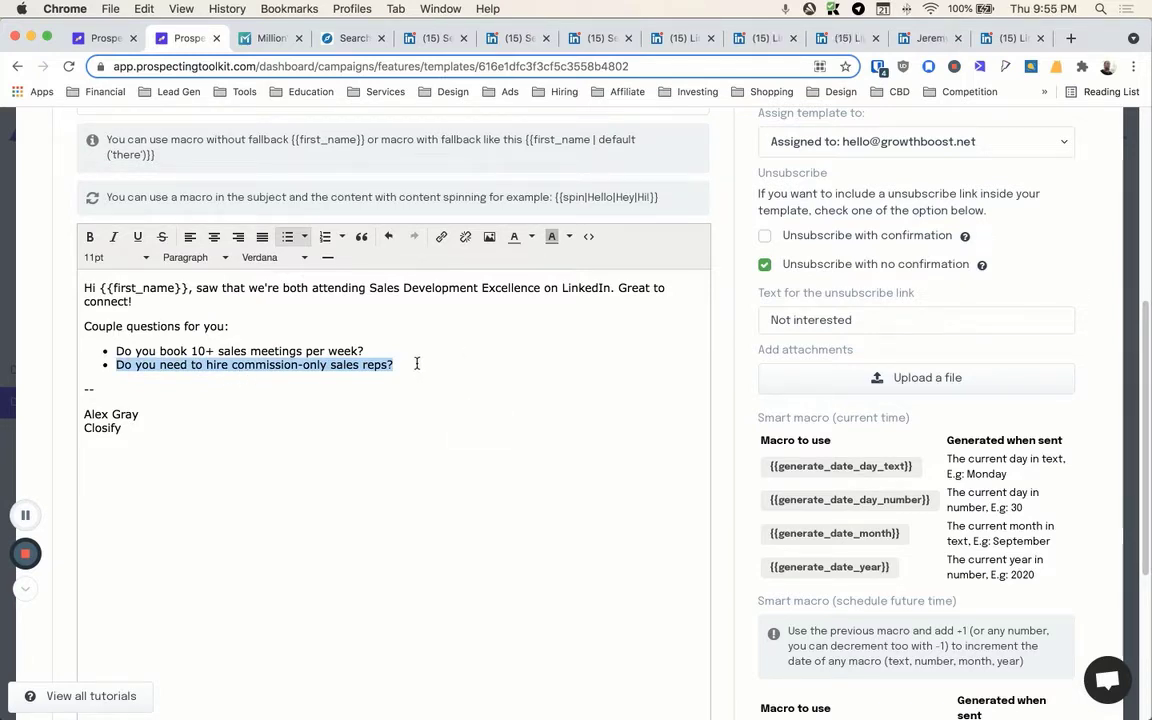
key("BackSpace")
key("BackSpace")
key("BackSpace")
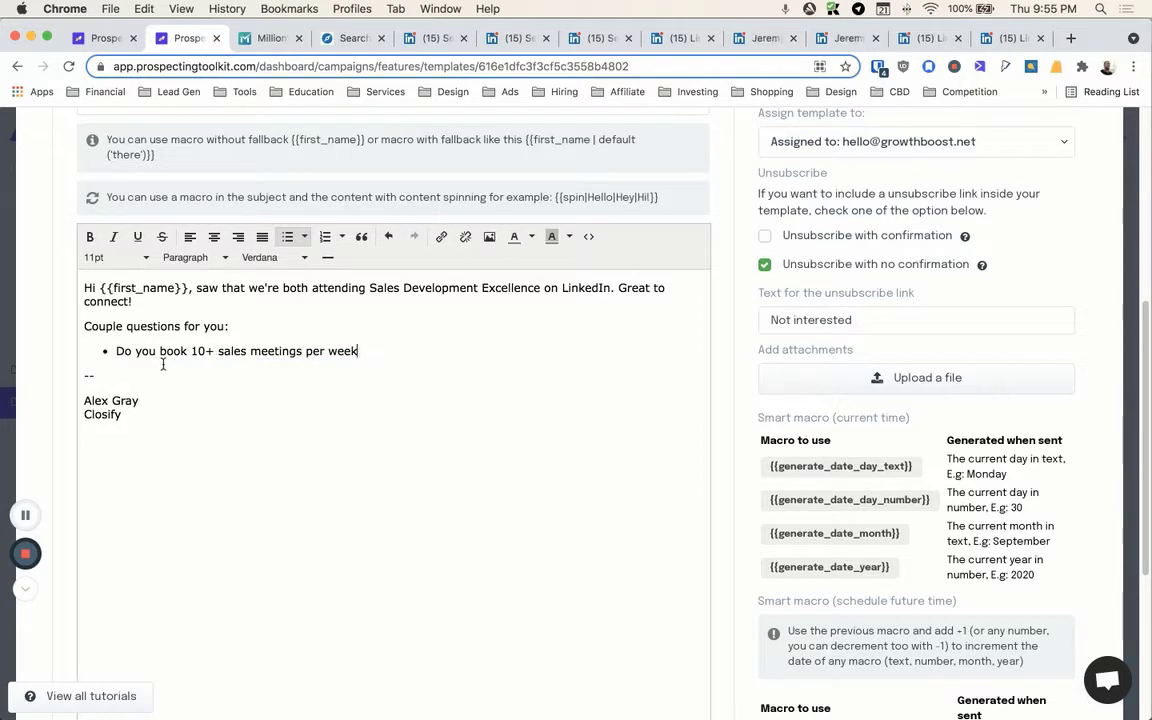
left_click(113, 351)
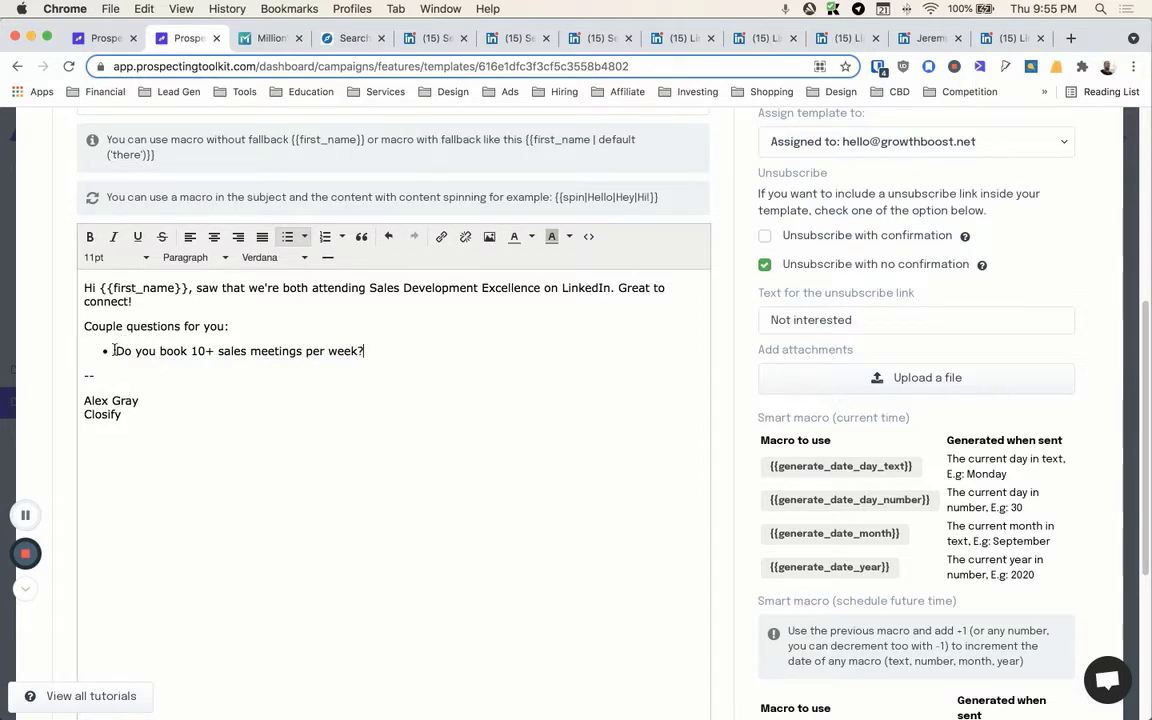
Step: Remove the bulleted question "Do you book 10+ sales meetings per week?" from the email body
key("BackSpace")
key("Return")
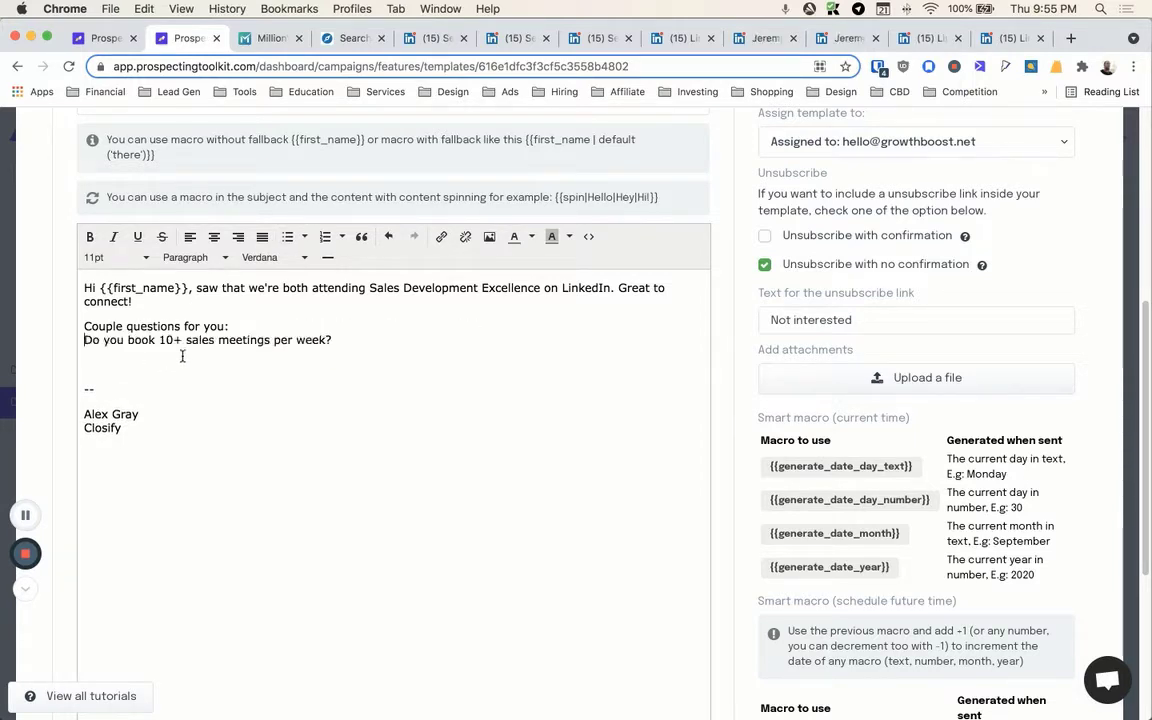
key("BackSpace")
key("Return")
key("BackSpace")
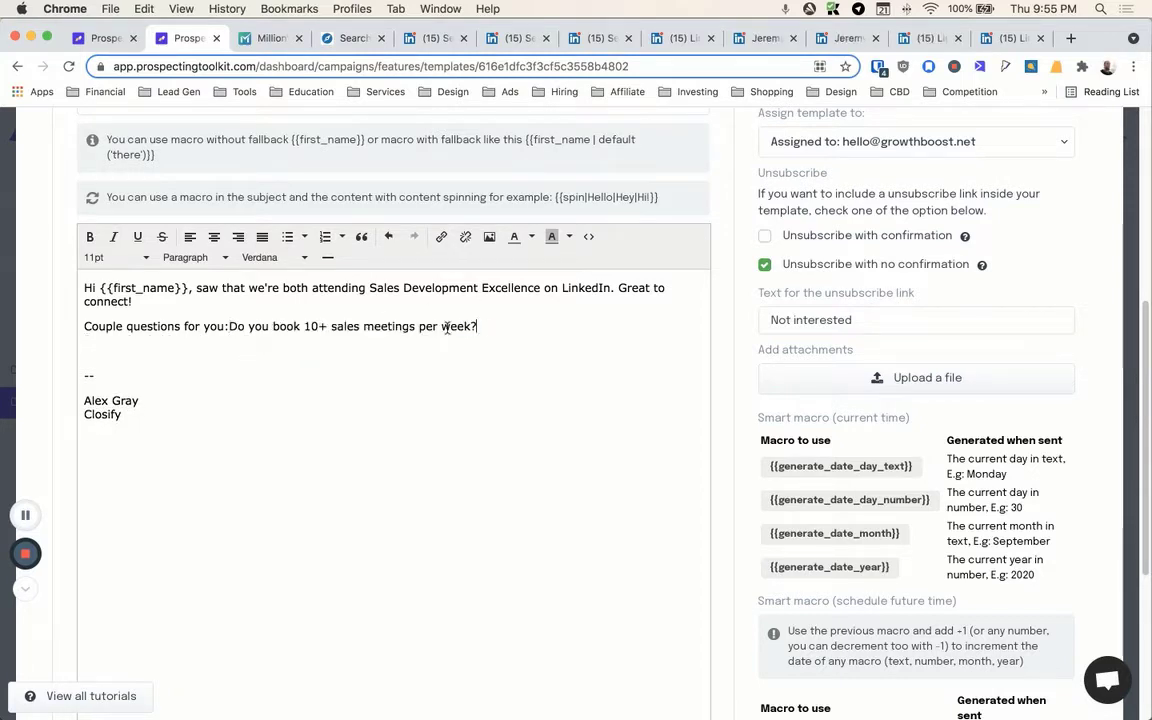
key("shift+End")
key("BackSpace")
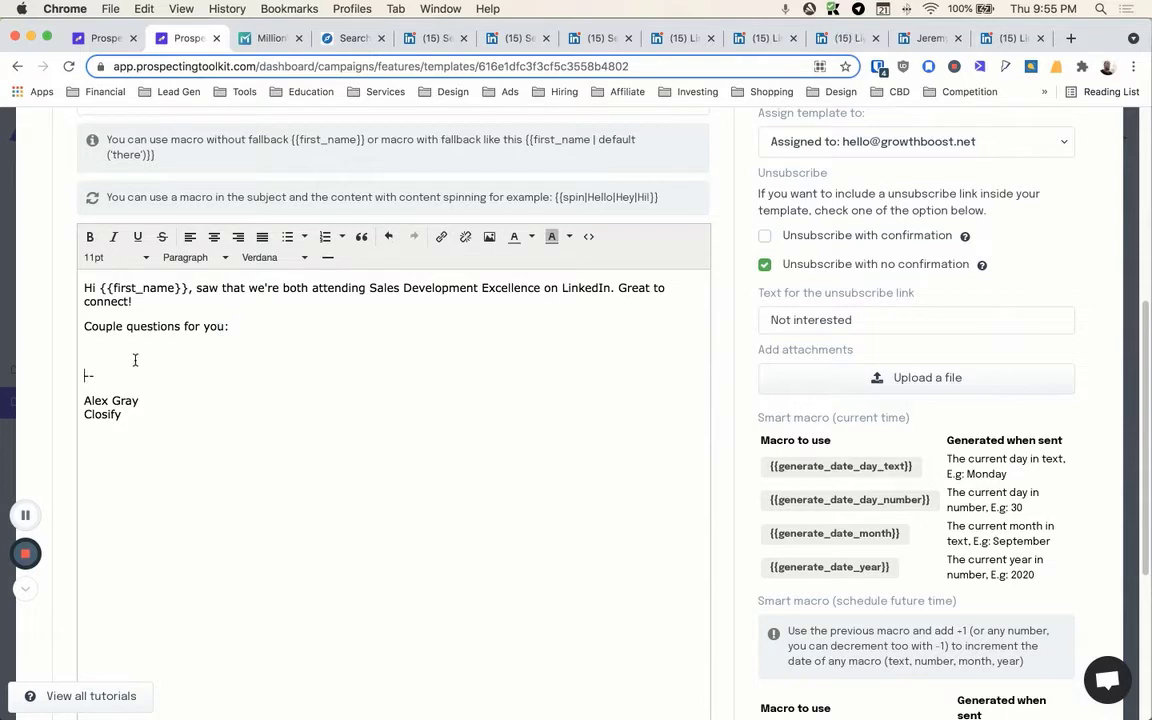
Step: Replace the line "Couple questions for you:" with "Quick question for you:" in the email body
left_click(83, 336, "shift")
type("Q")
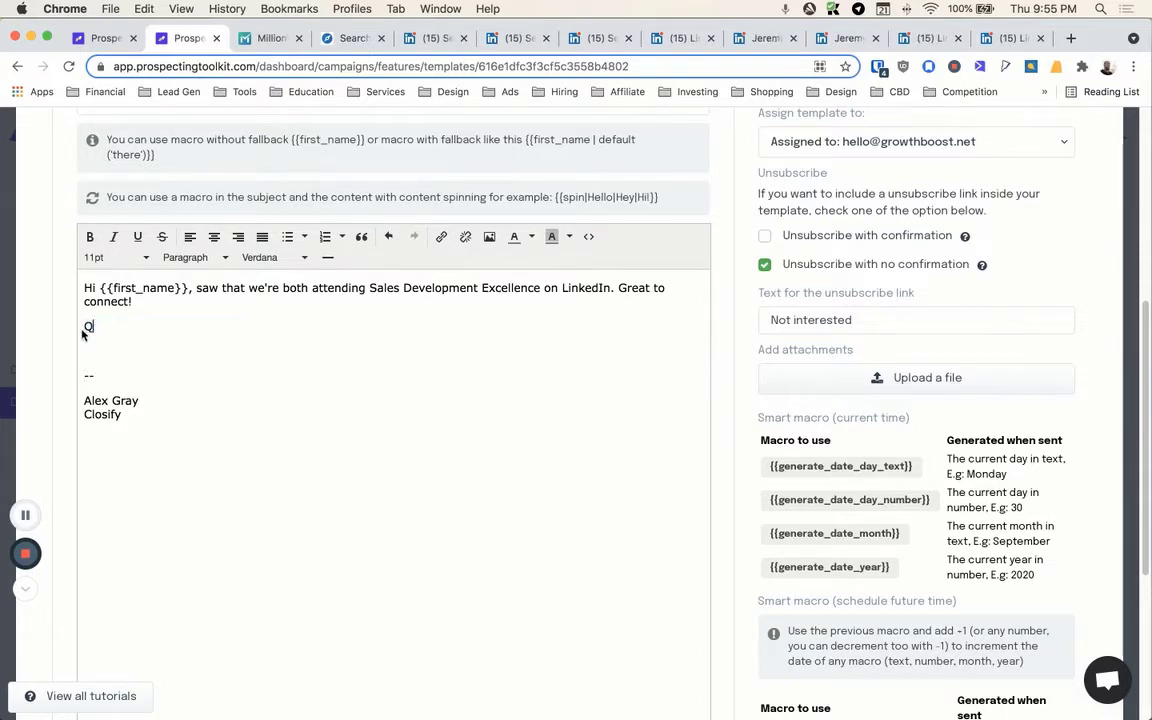
type("uick question for you:")
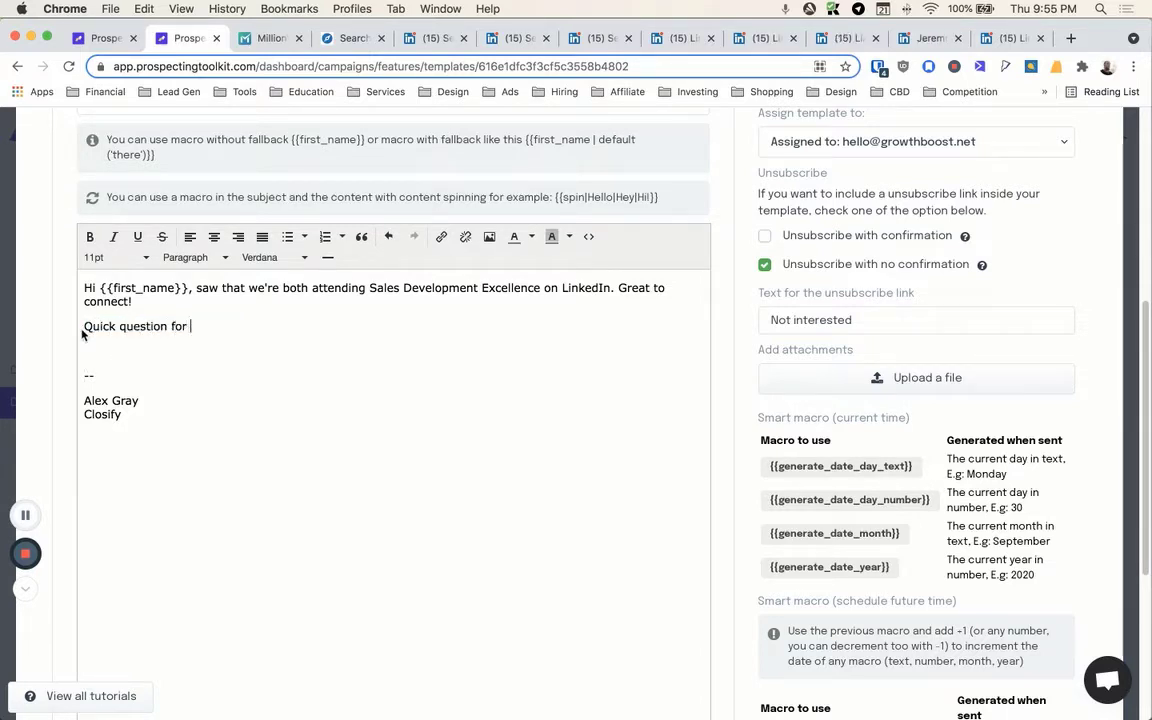
Step: Remove the blank line above the signature and complete the question line with "do you need to hire any commission-only sales reps?"
left_click(115, 342)
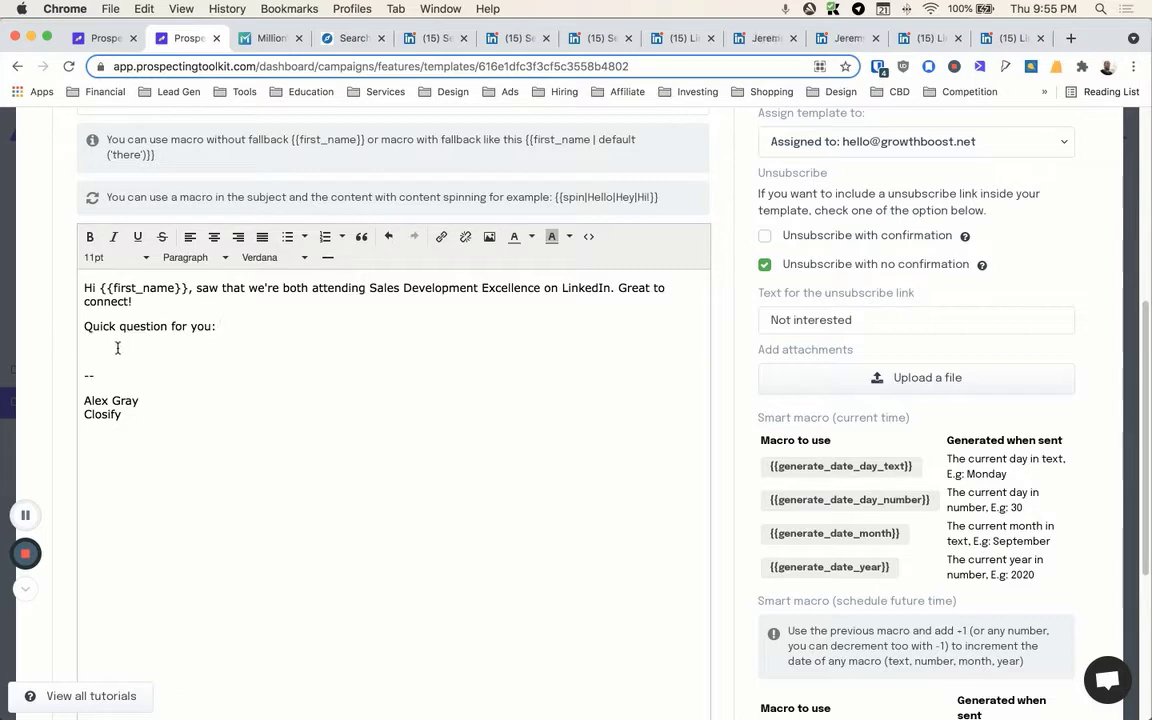
key("BackSpace")
type("do you nee")
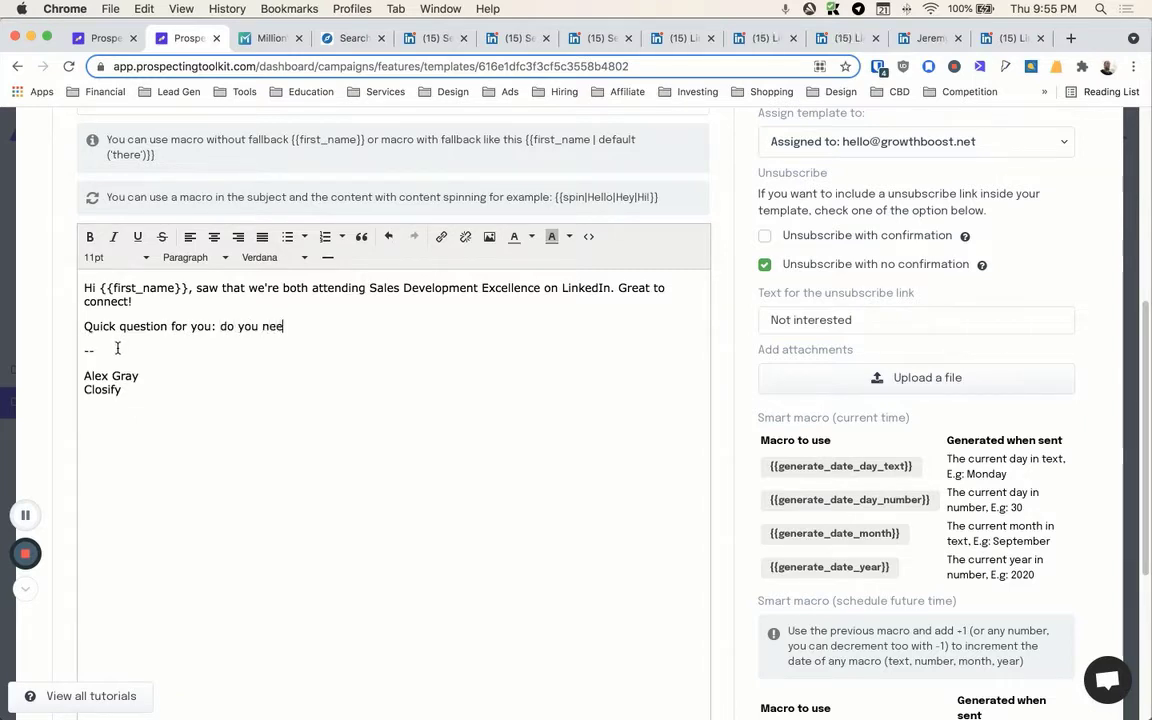
type("d to hire more commission-only sales reps?")
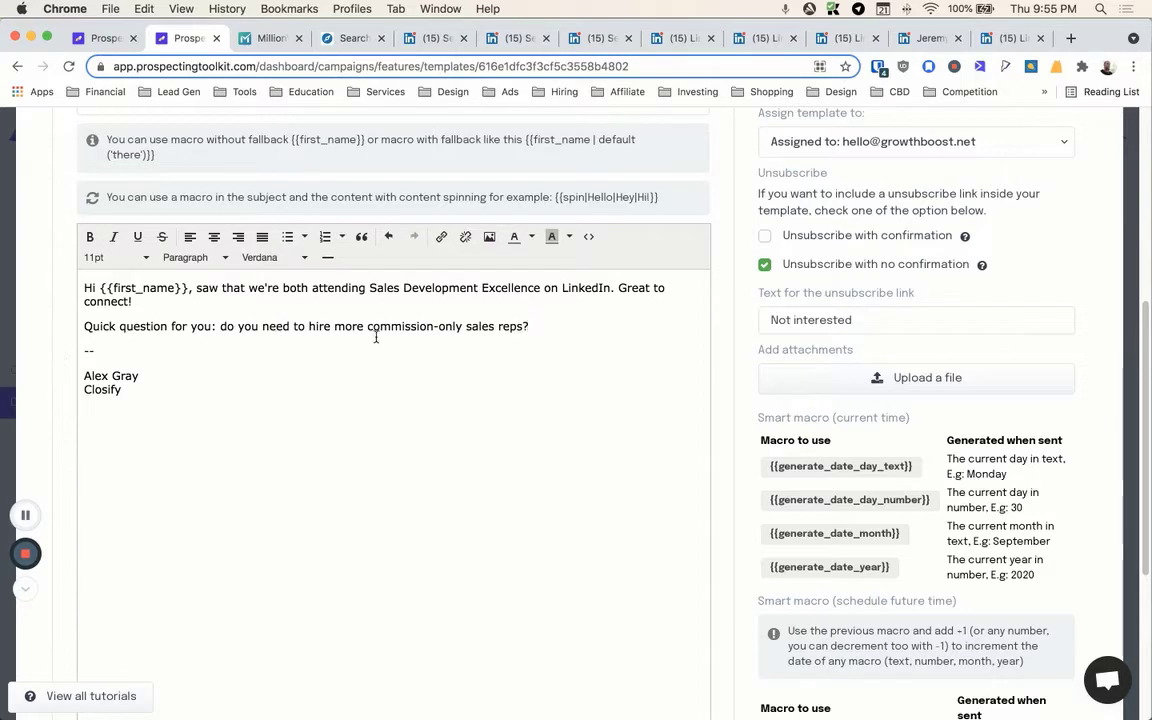
left_click_drag(362, 327, 335, 326)
type("any")
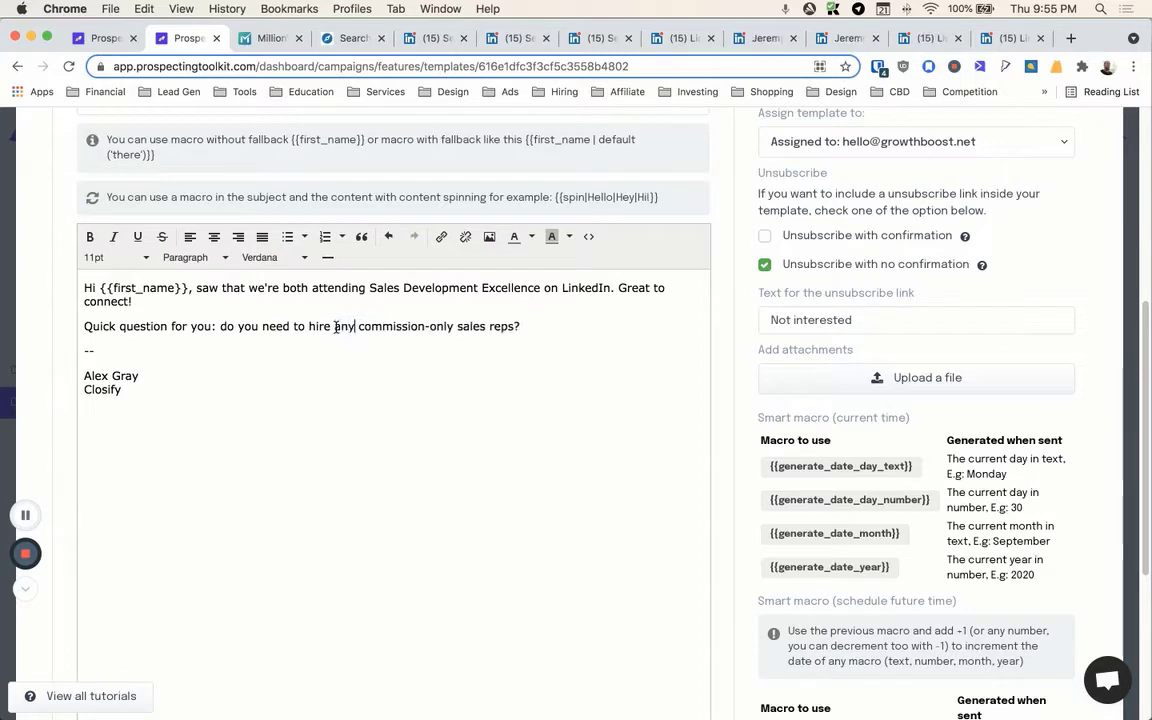
Step: Examine the HTML source code of the email body and return to the editor
left_click(588, 237)
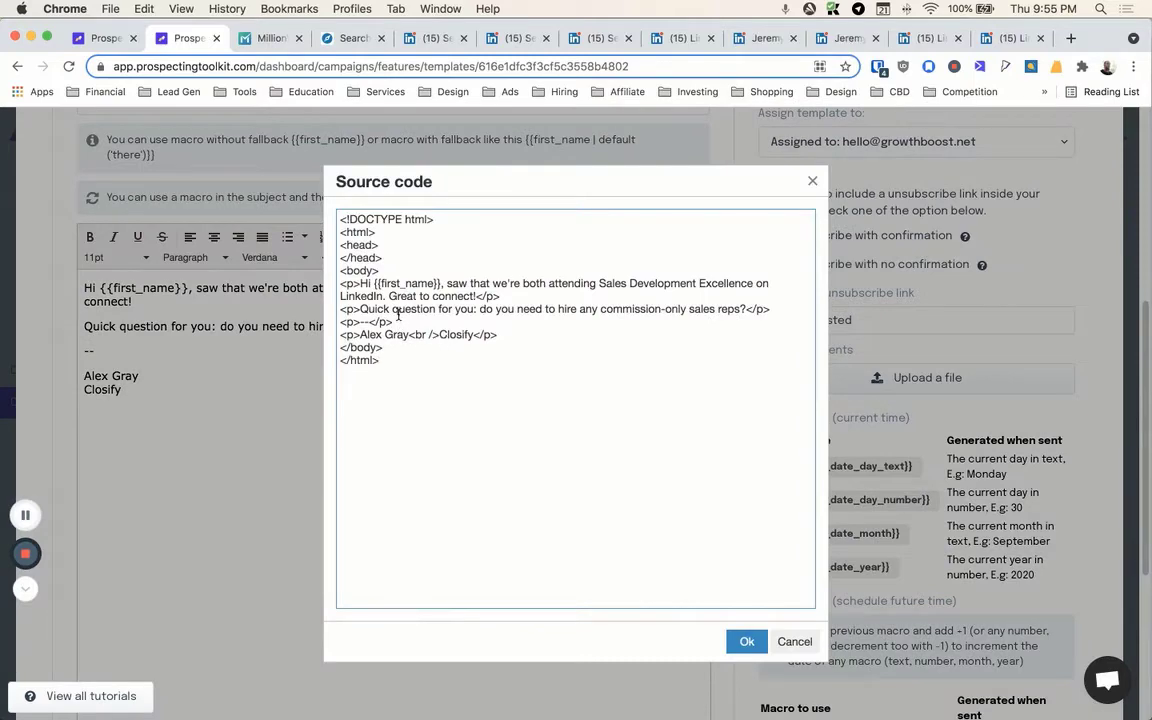
left_click(795, 641)
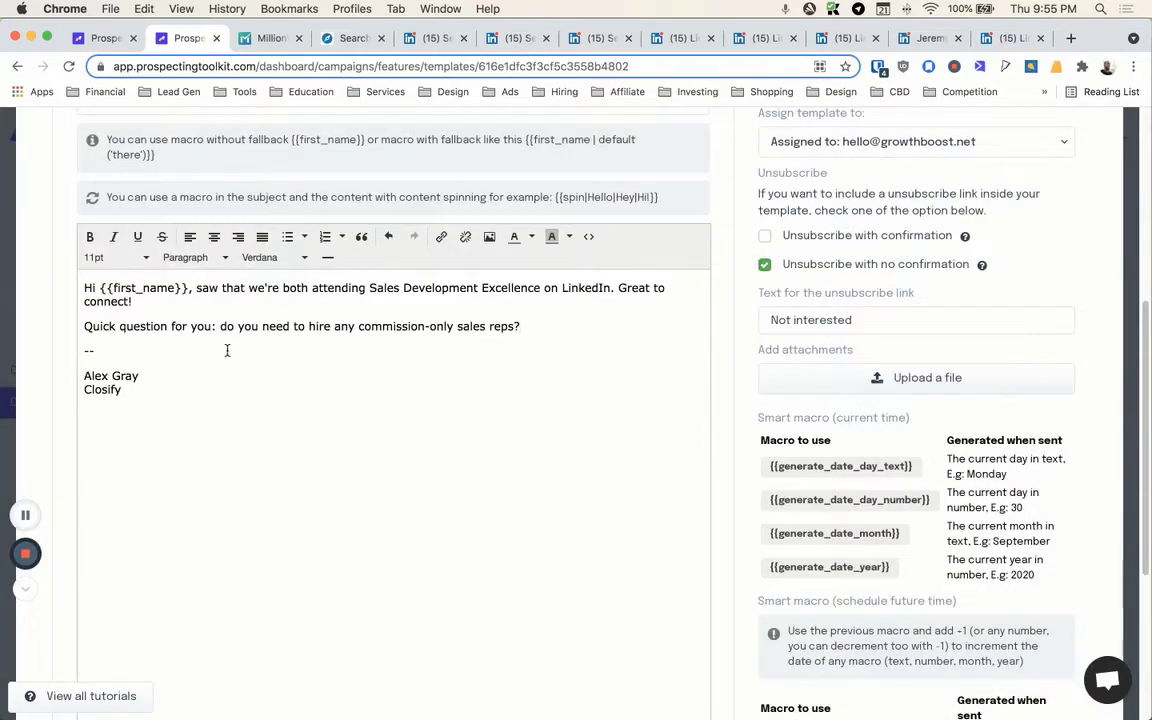
left_click(244, 375)
left_click(247, 385)
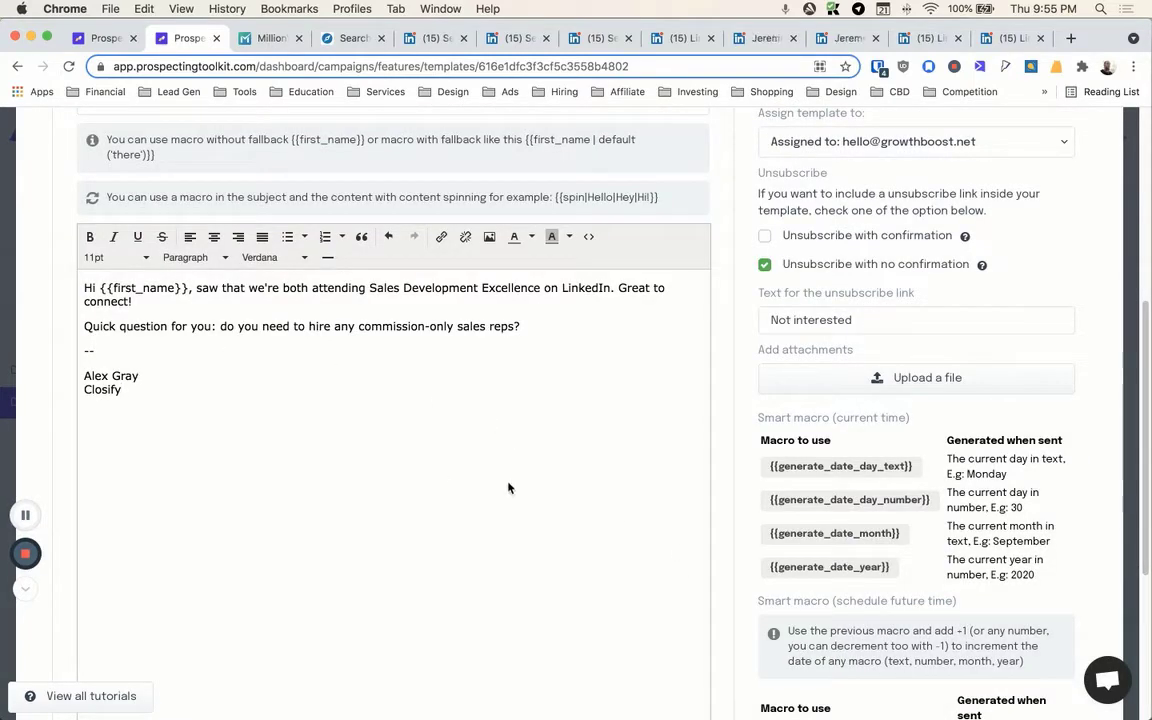
Step: Review the email body's wording, especially the question about hiring commission-only sales reps and its "Quick question for you" opening
scroll(495, 411, "up", 2)
scroll(500, 405, "down", 1)
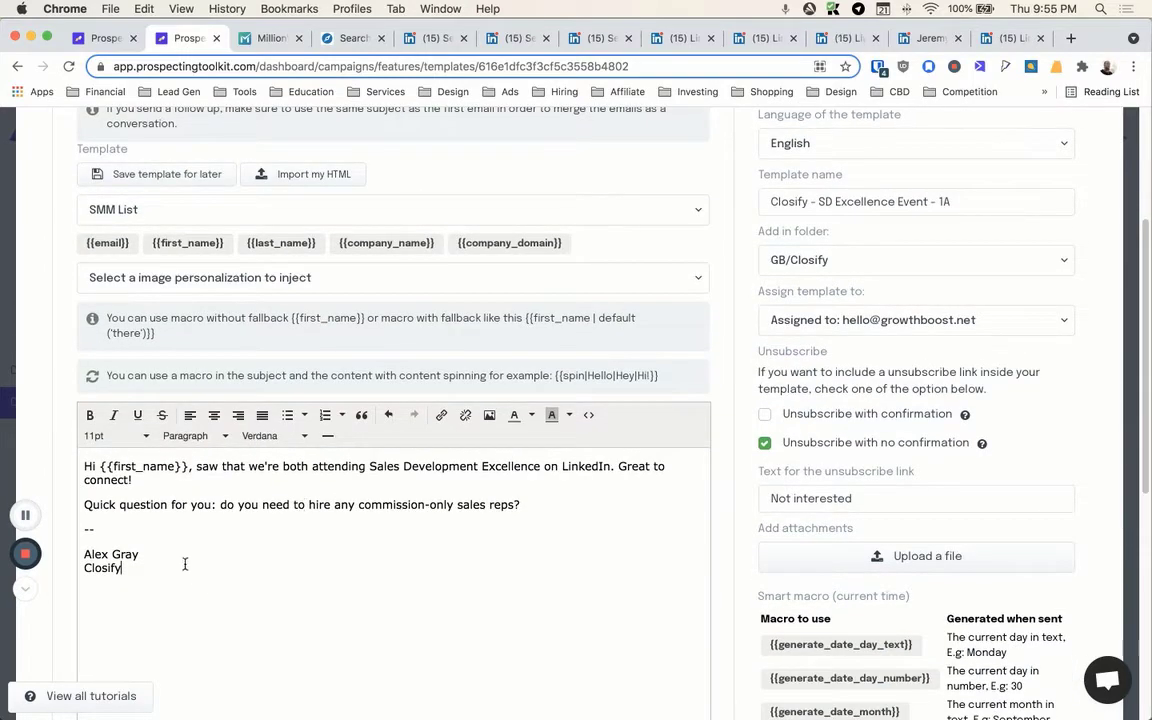
left_click_drag(185, 566, 84, 466)
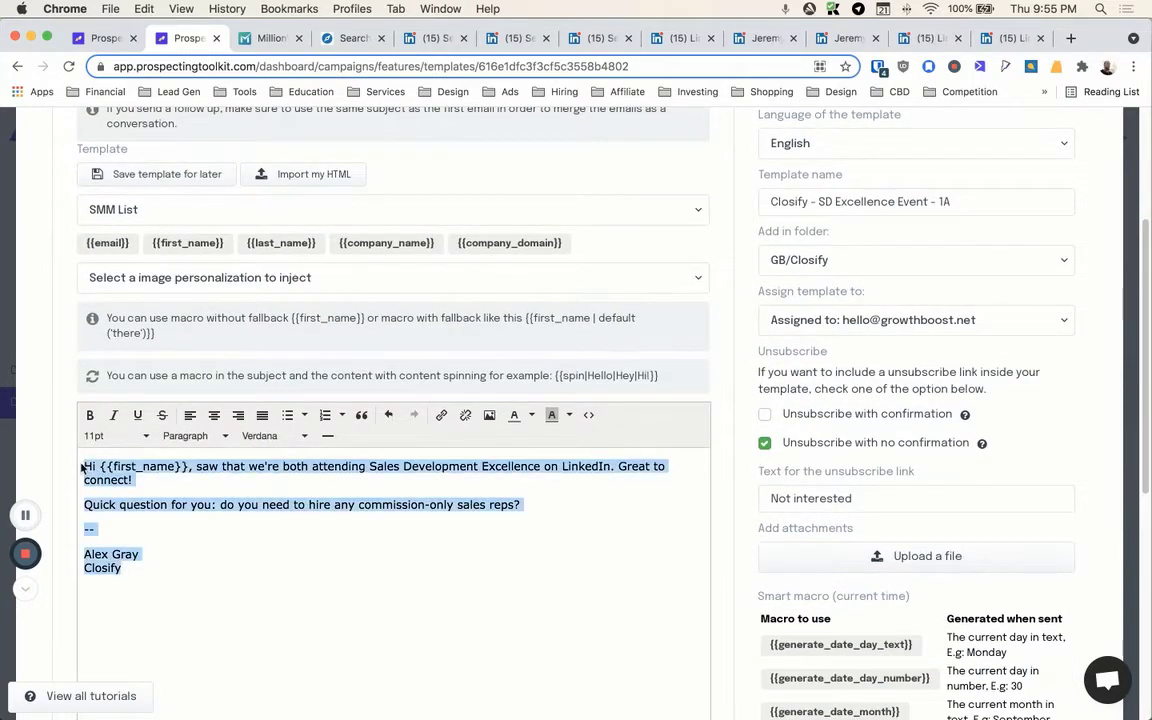
left_click(209, 600)
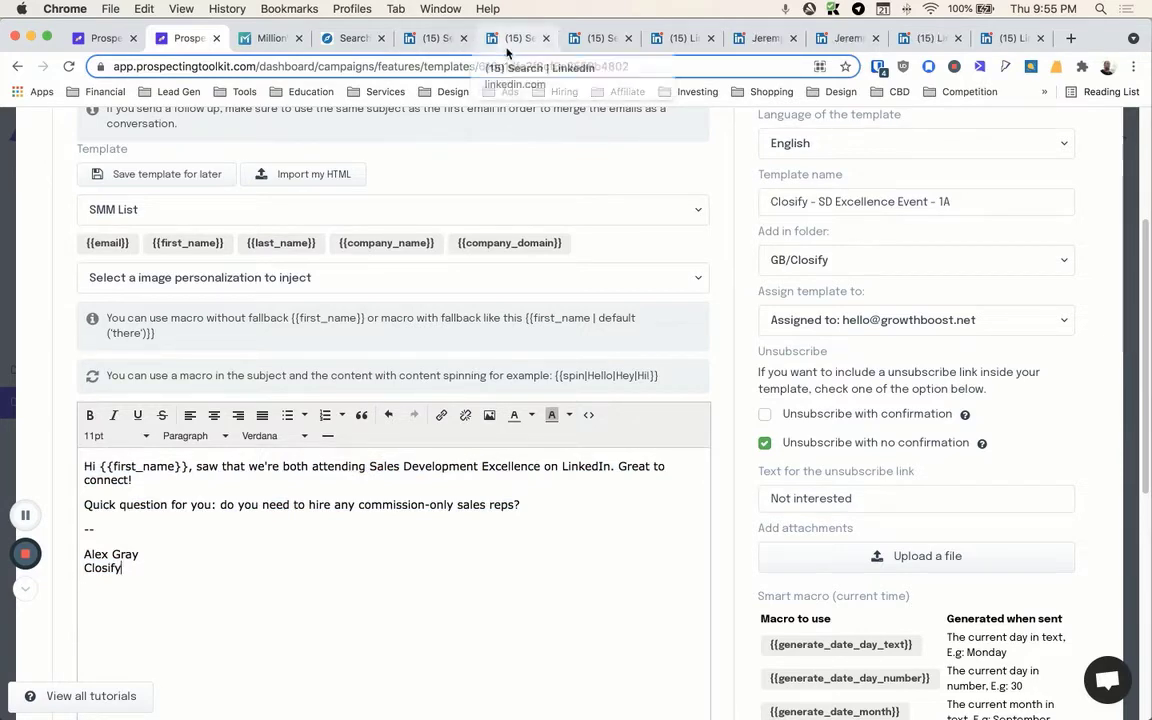
scroll(460, 392, "down", 2)
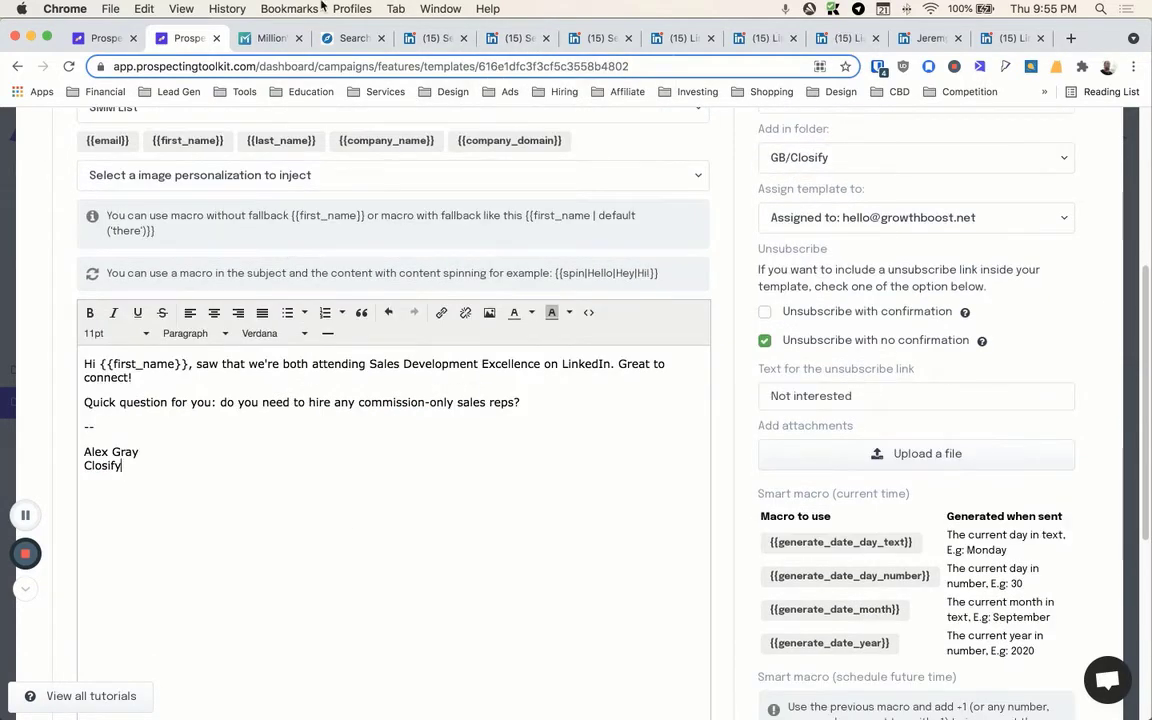
double_click(89, 426)
triple_click(59, 406)
left_click(129, 404)
scroll(496, 396, "up", 3)
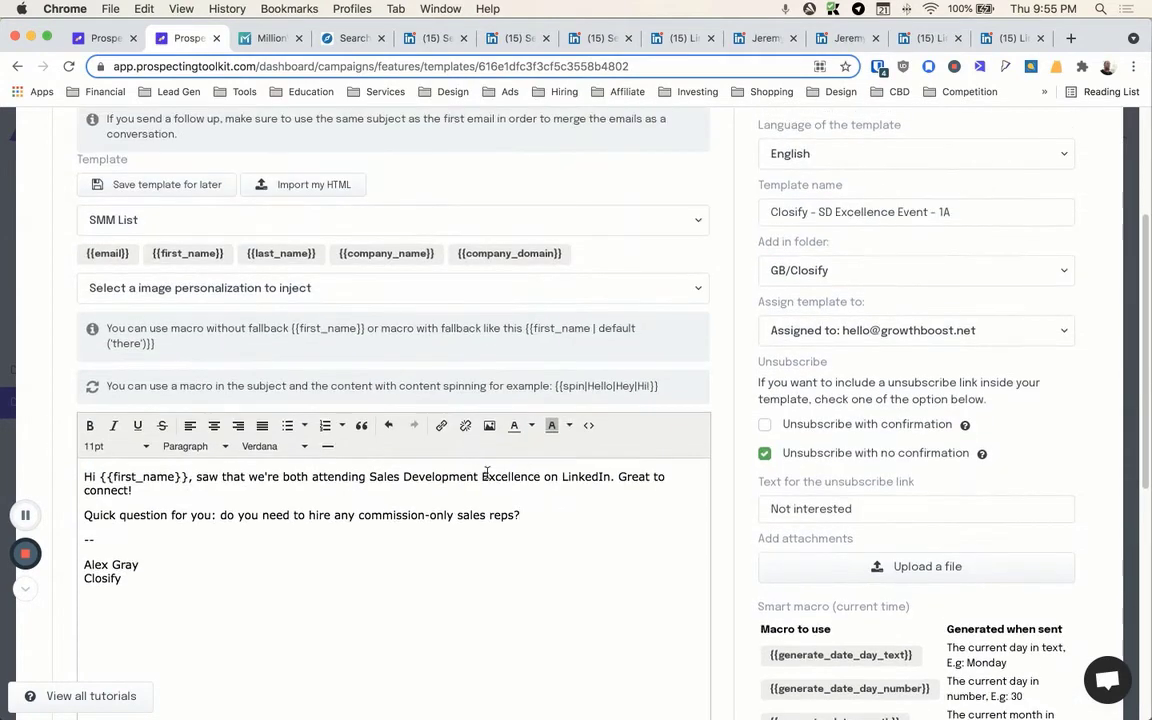
left_click_drag(525, 516, 85, 514)
left_click(257, 540)
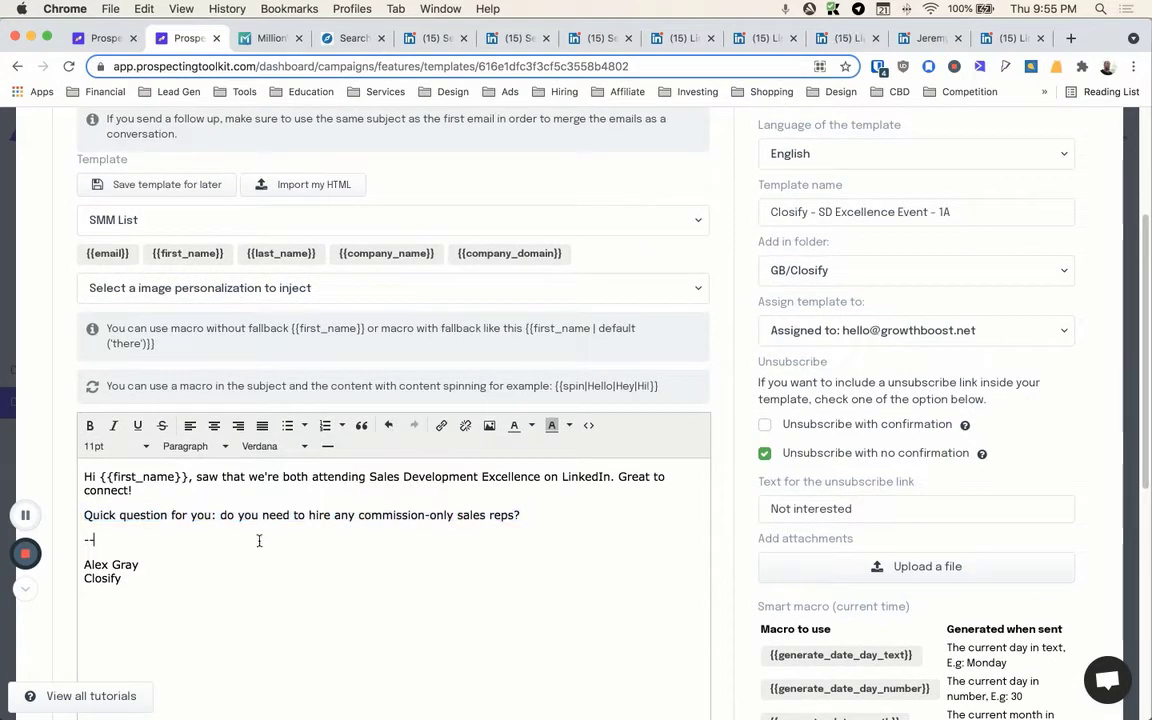
left_click_drag(543, 516, 75, 514)
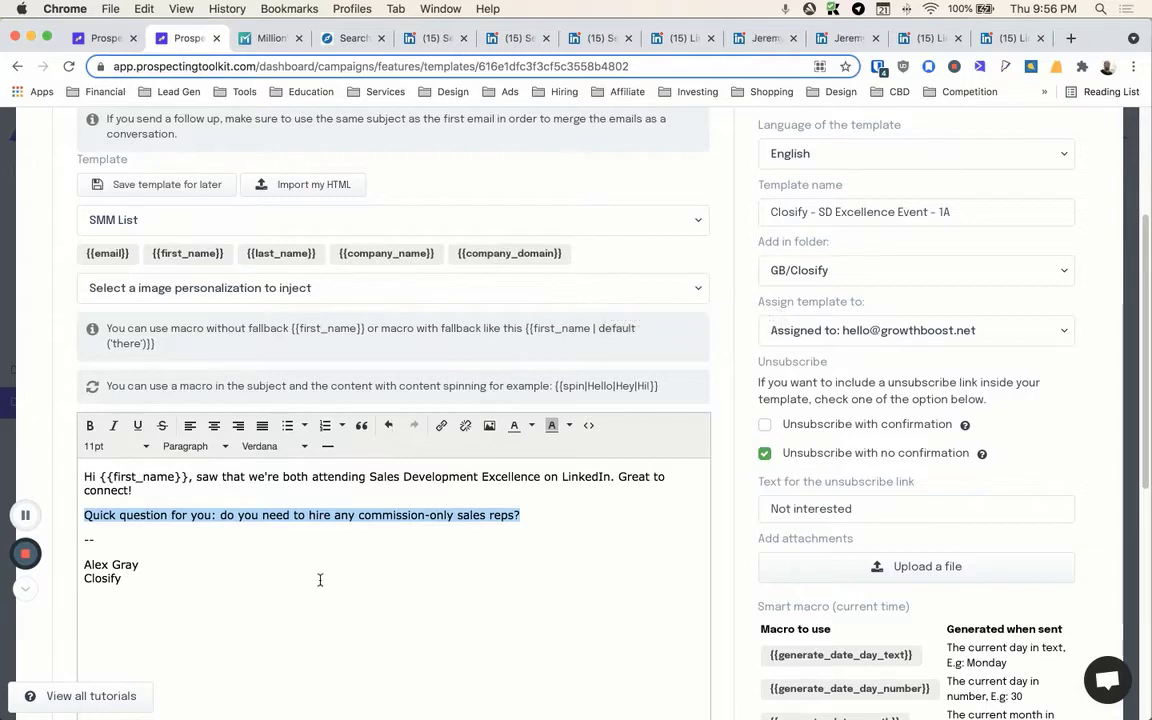
left_click(535, 514)
scroll(548, 512, "down", 3)
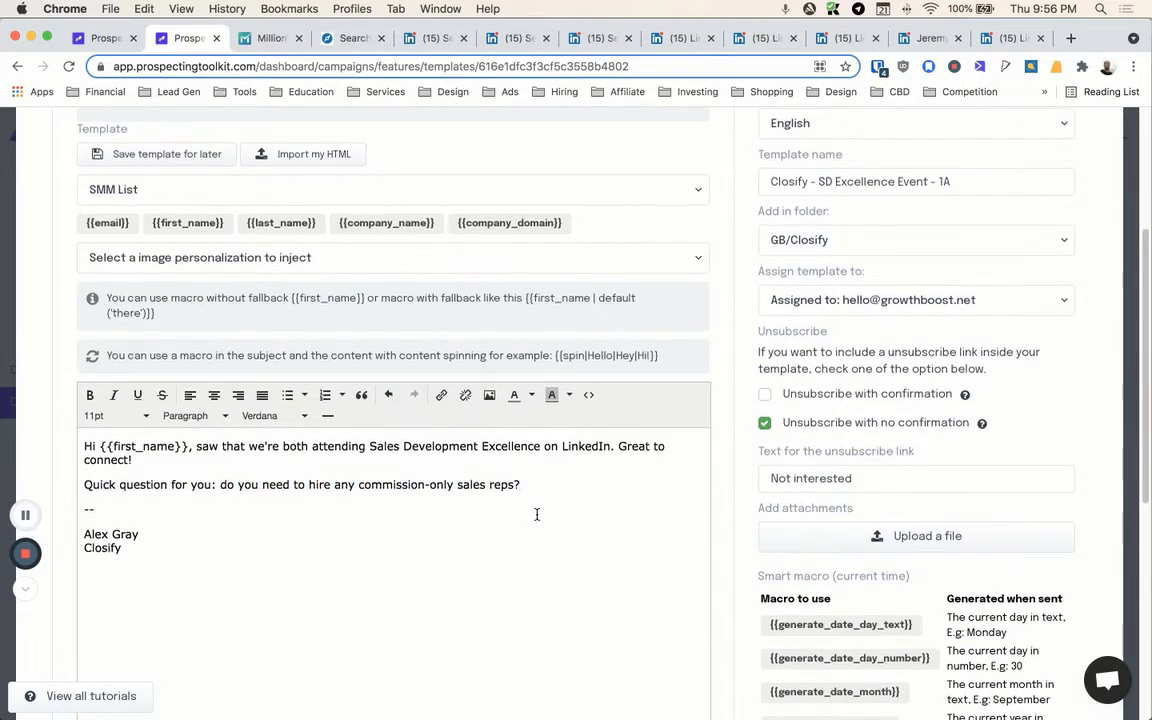
scroll(635, 404, "down", 1)
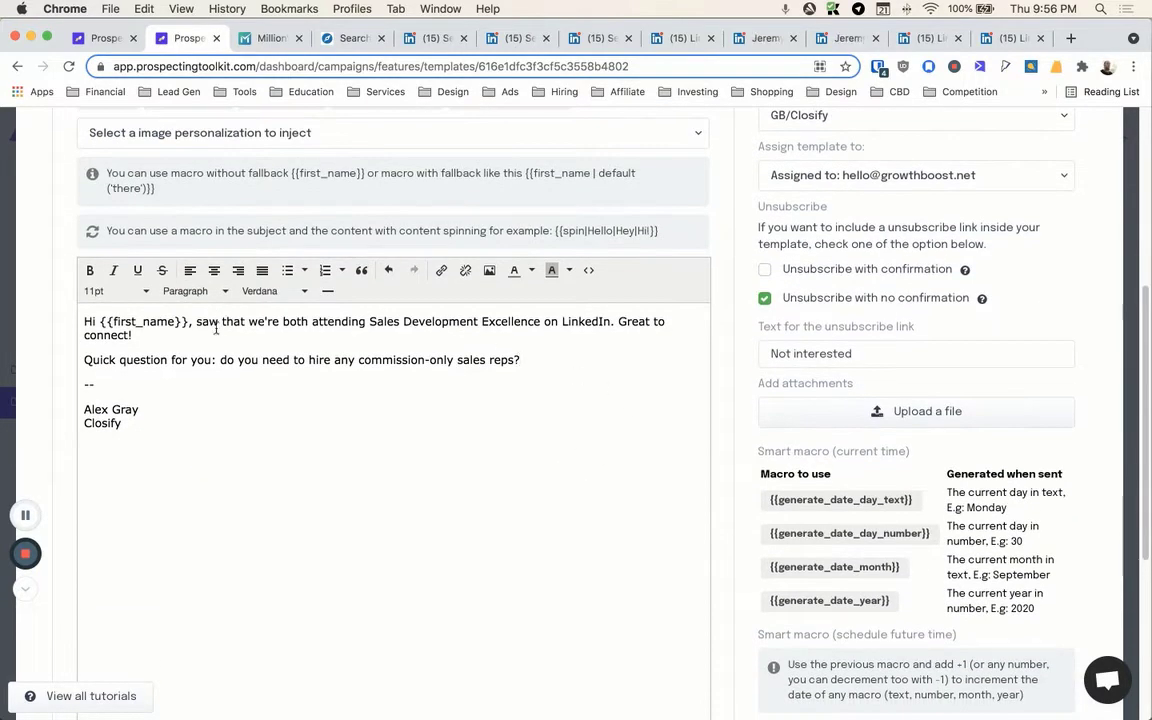
left_click_drag(208, 360, 46, 363)
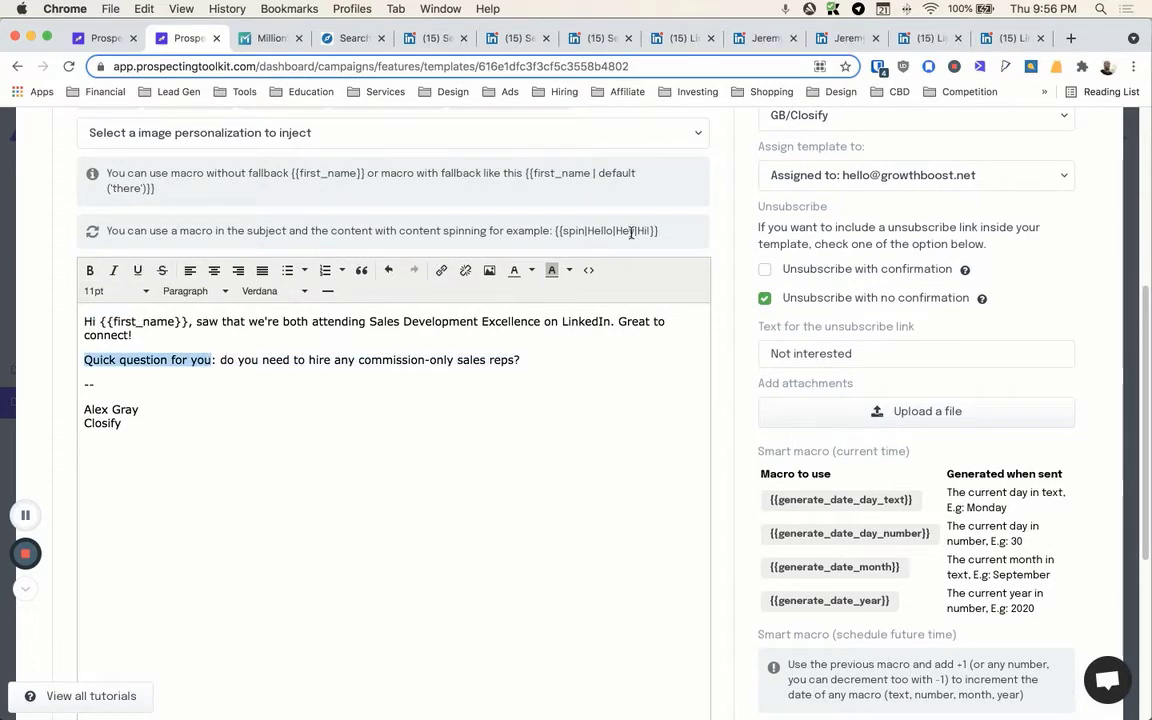
Step: Copy the sample content-spinning macro {{spin|Hello|Hey|Hi!}} and put it in place of the greeting word "Hi"
scroll(669, 247, "down", 10)
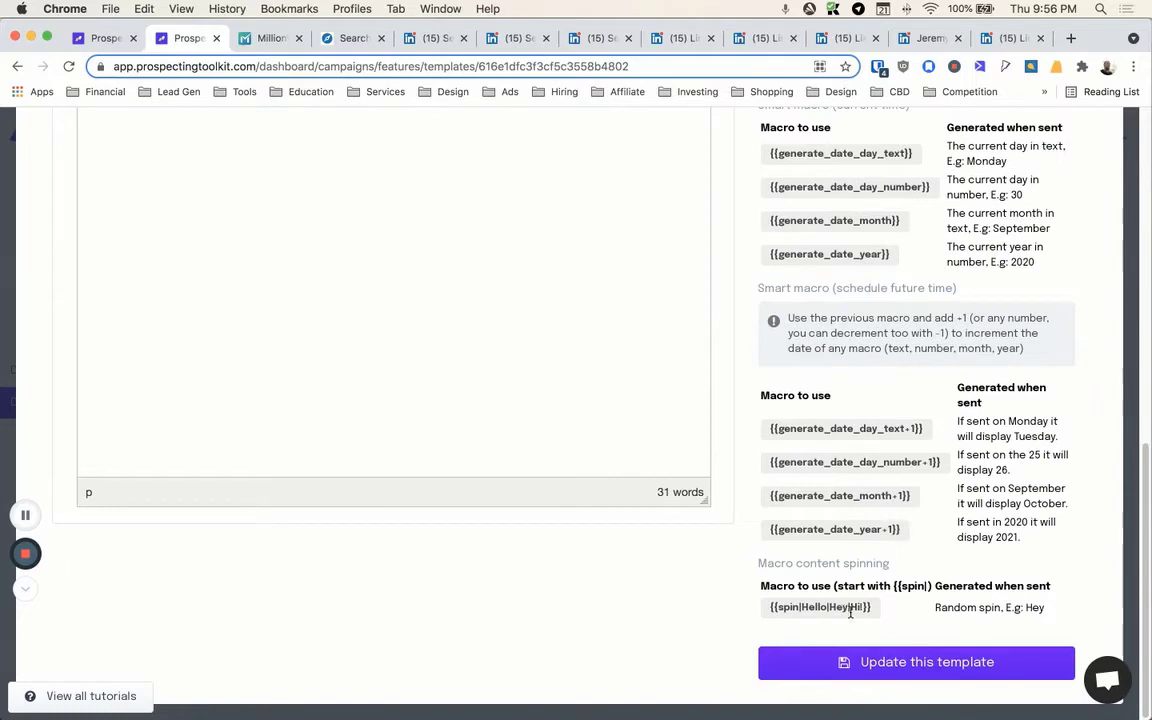
left_click_drag(874, 609, 774, 603)
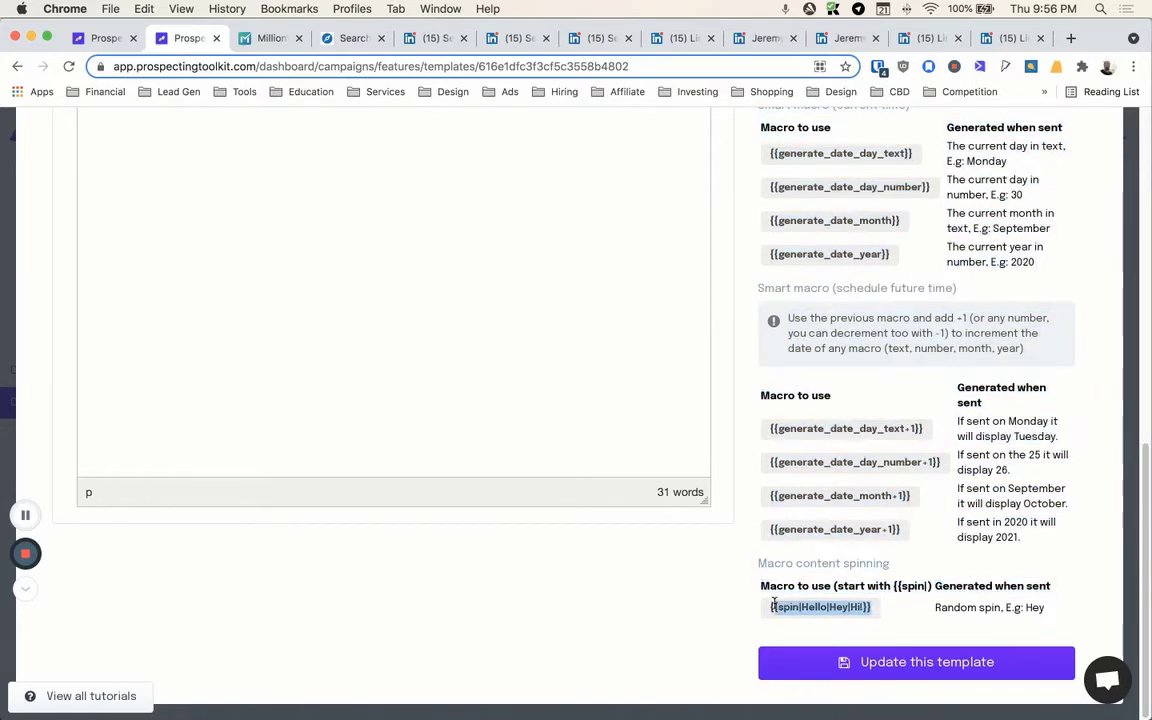
scroll(440, 340, "up", 10)
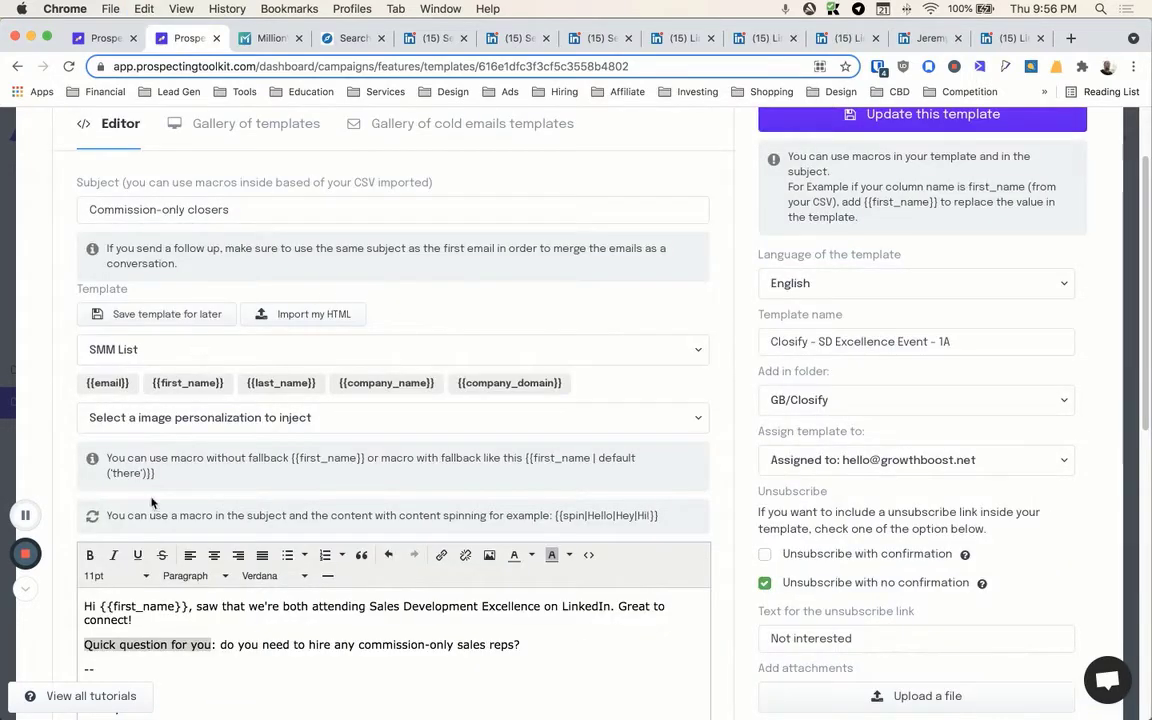
double_click(82, 606)
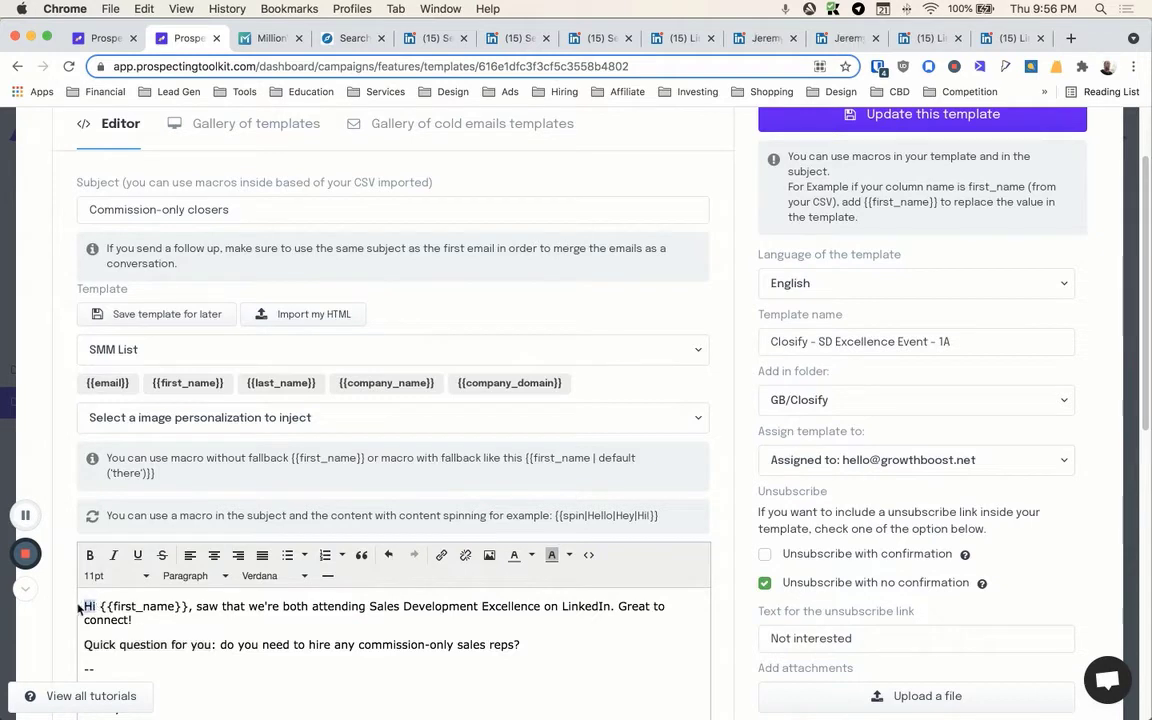
type("{{spin|Hello|Hey|Hi}}")
Step: Reduce the greeting macro to {{spin|Hey|Hi}} by removing the Hello option and the exclamation mark
left_click_drag(156, 606, 127, 607)
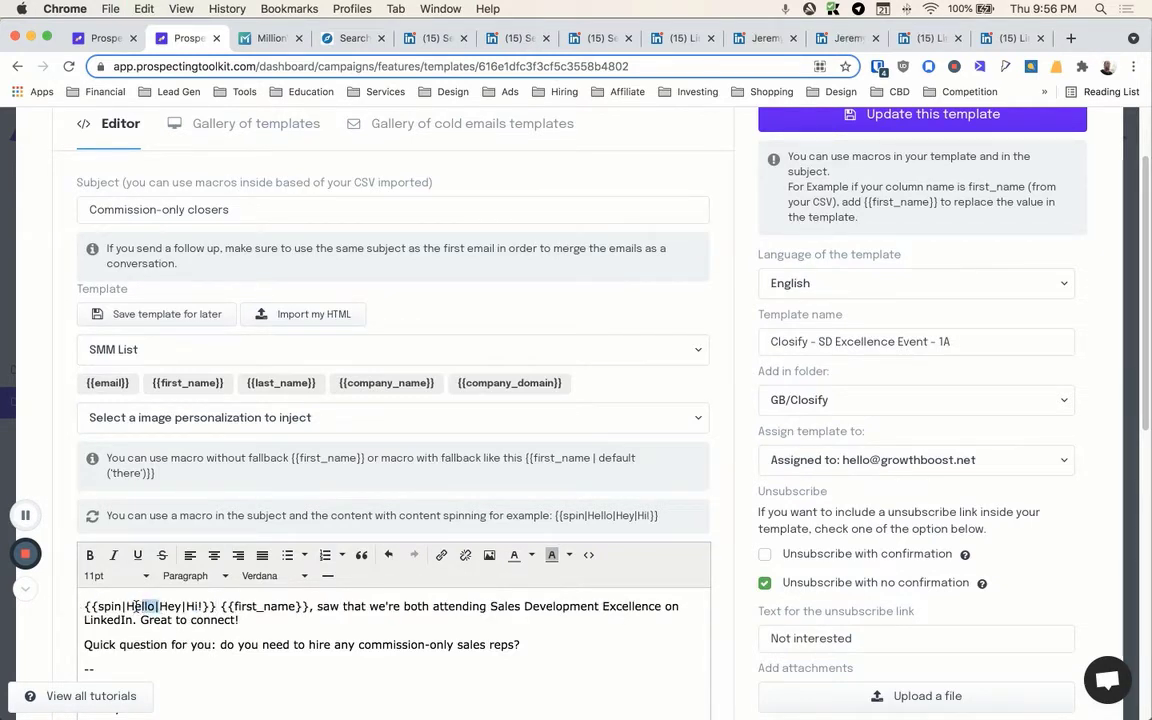
key("BackSpace")
left_click(172, 606)
key("BackSpace")
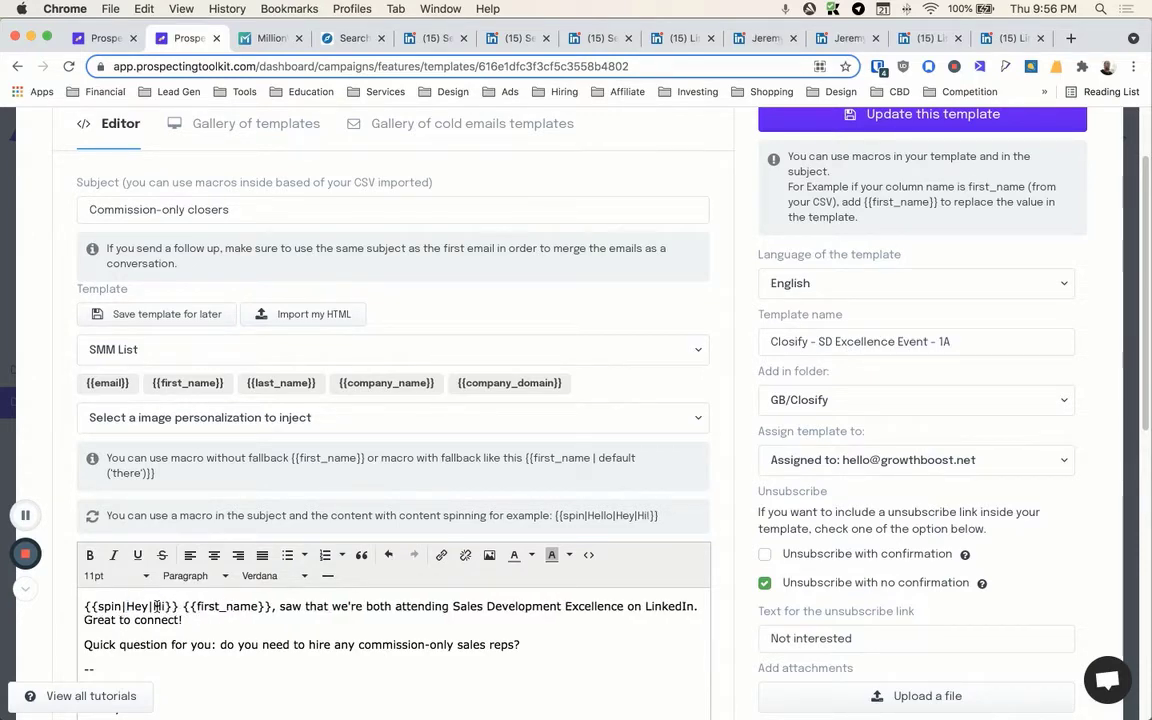
Step: Replace "Quick question for you:" in the second paragraph with the sample macro {{spin|Hello|Hey|Hi!}}
scroll(205, 600, "down", 2)
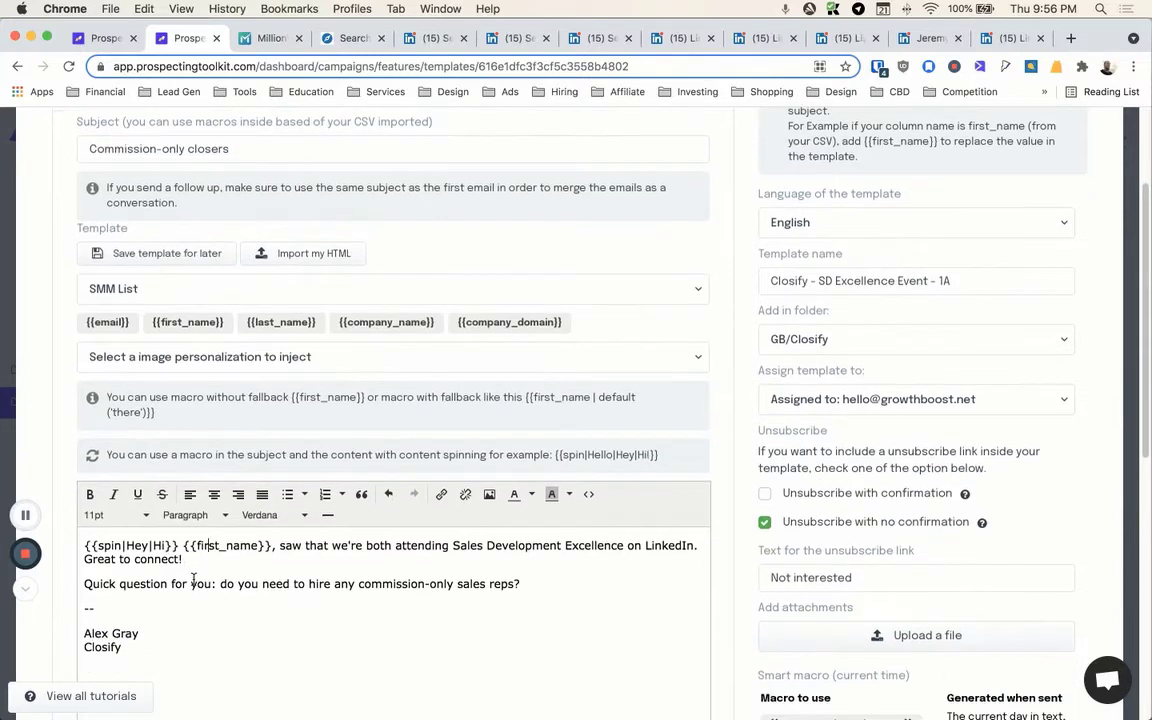
scroll(192, 555, "down", 1)
scroll(230, 570, "down", 1)
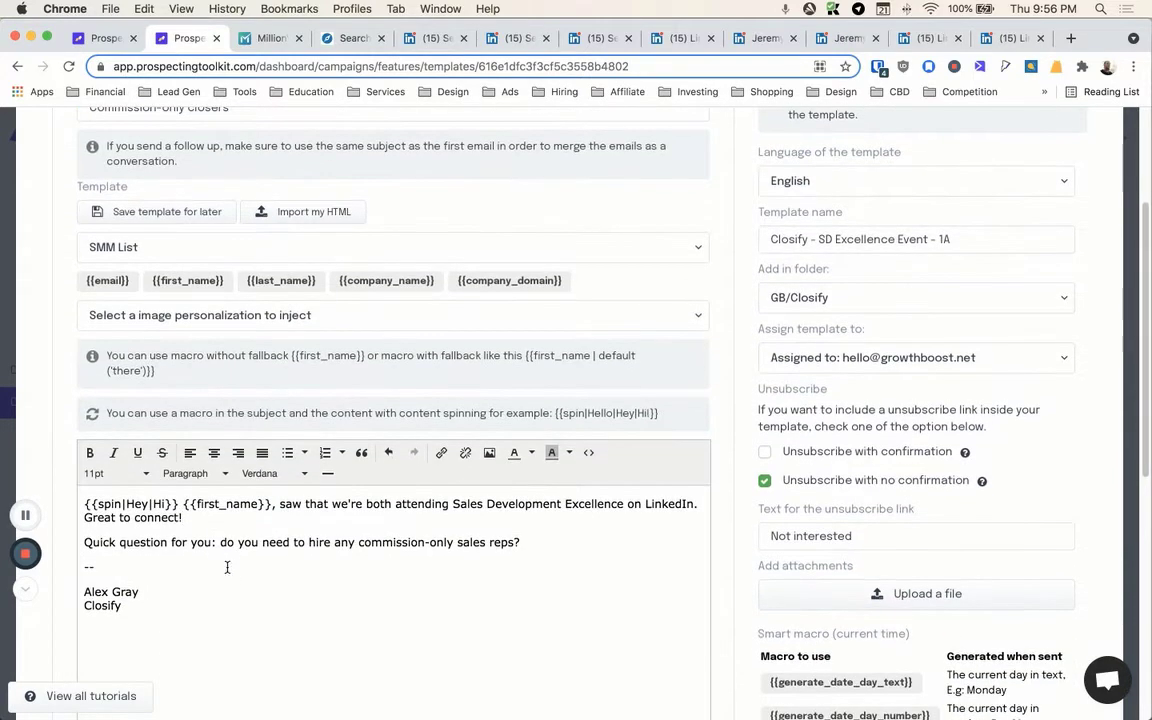
left_click_drag(196, 522, 113, 518)
left_click(200, 542)
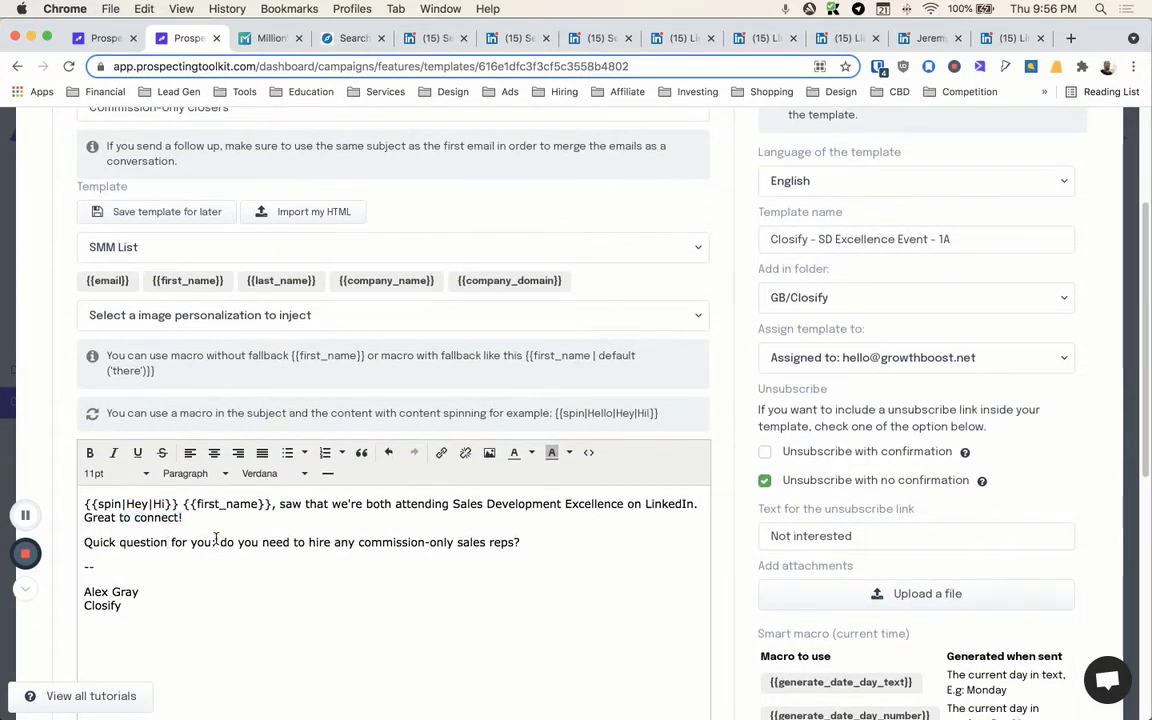
left_click_drag(215, 542, 84, 542)
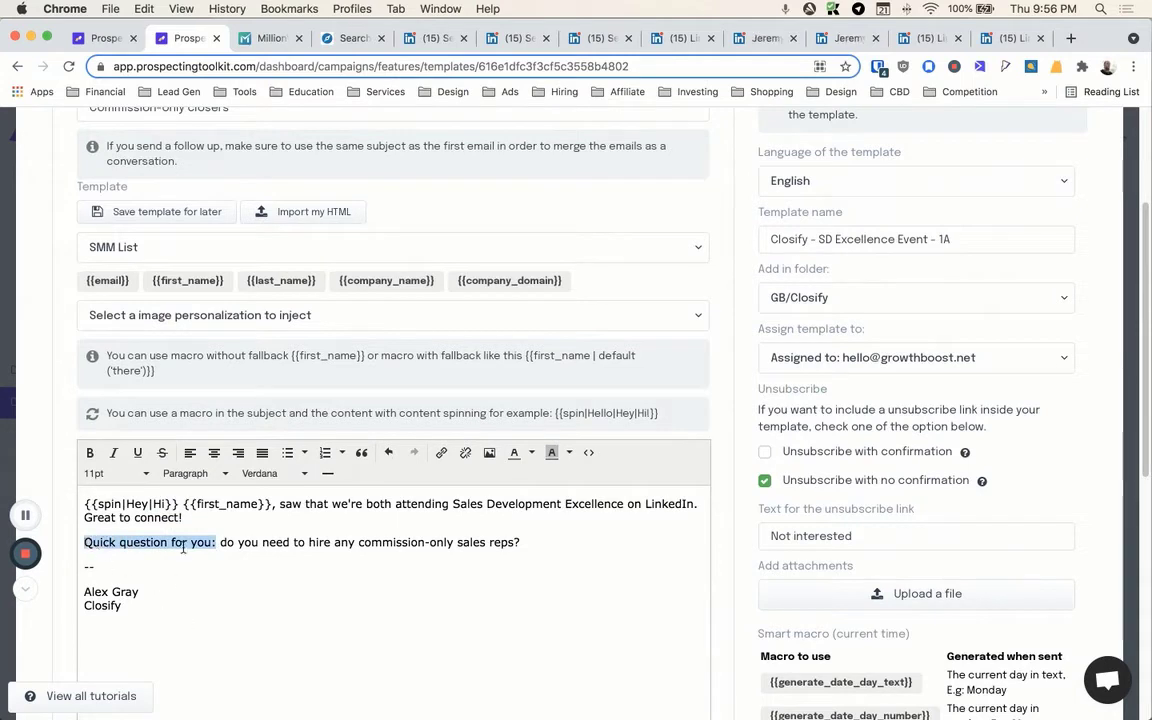
type("{{spin|Hello|Hey|Hi!}}")
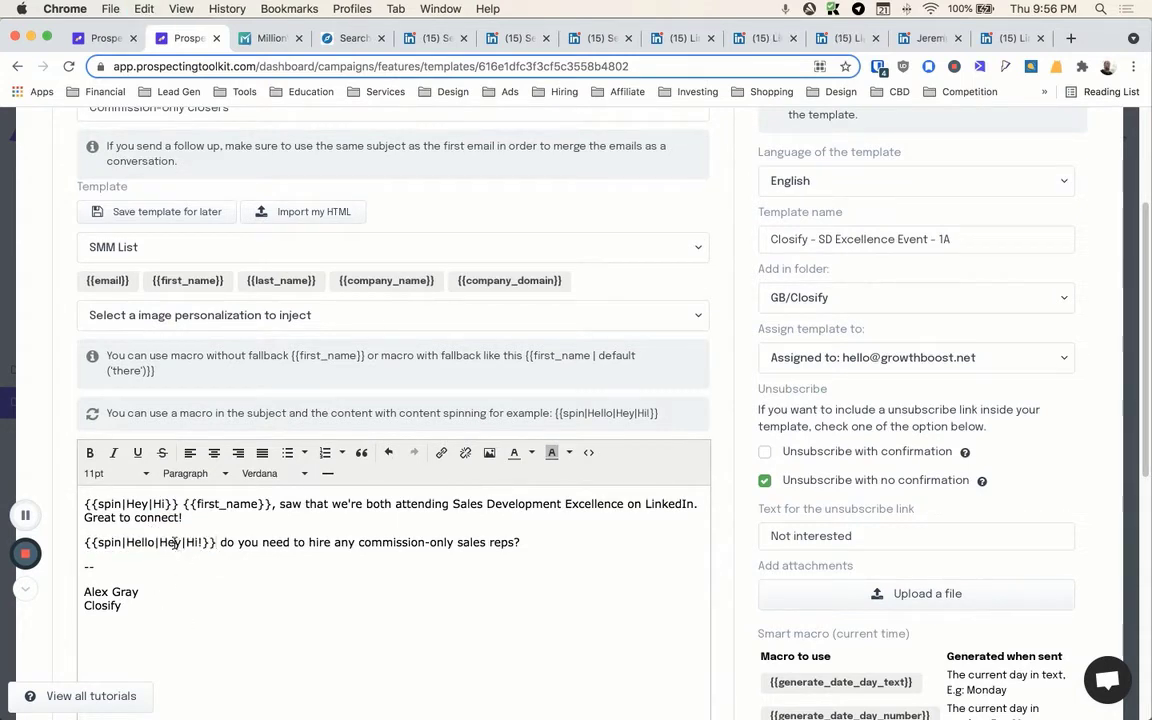
Step: Change the Hello option of the second paragraph's spin macro to "Quick question for you"
double_click(142, 542)
key("BackSpace")
type("Quick question")
key("BackSpace")
key("BackSpace")
key("BackSpace")
key("BackSpace")
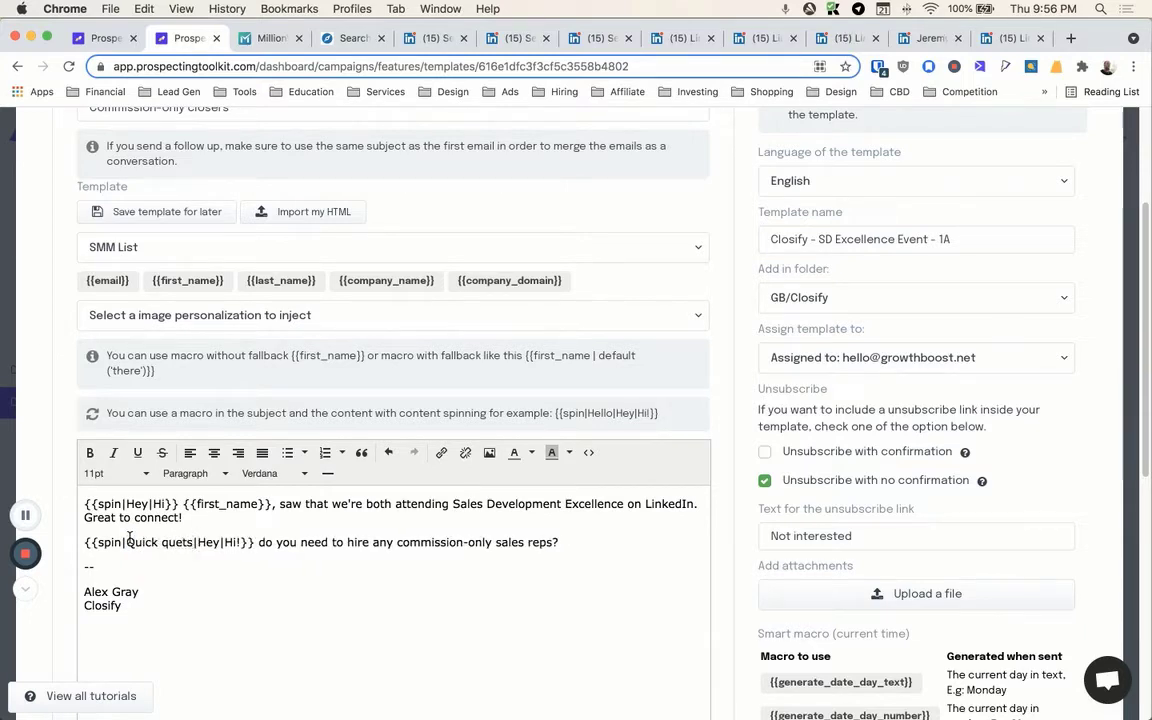
type("tion for you")
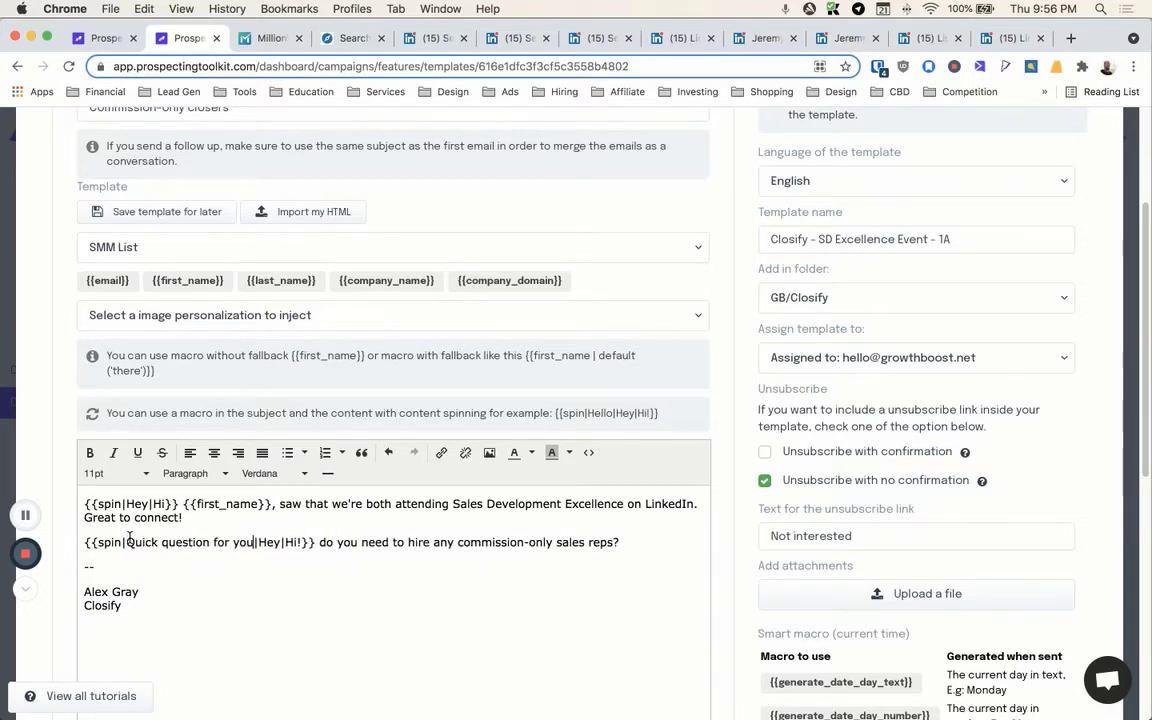
Step: Add a colon after the second paragraph's spin macro and change its Hey and Hi! options to "Quick one" and "Curious"
left_click(315, 542)
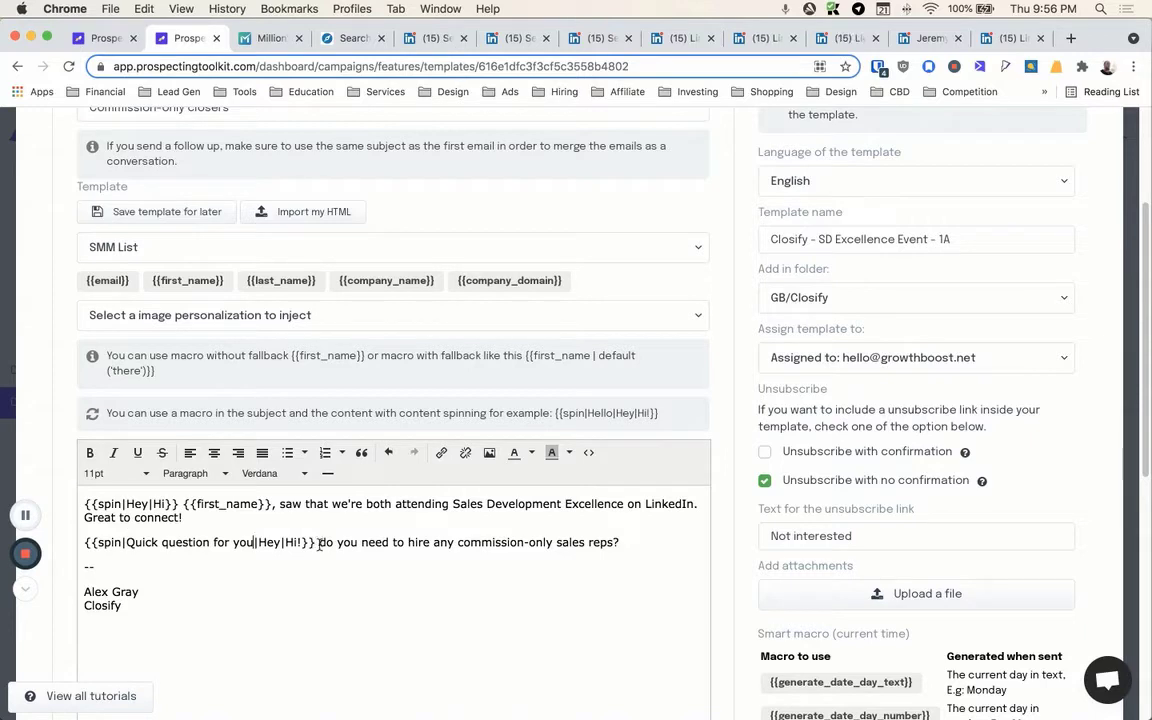
type(":")
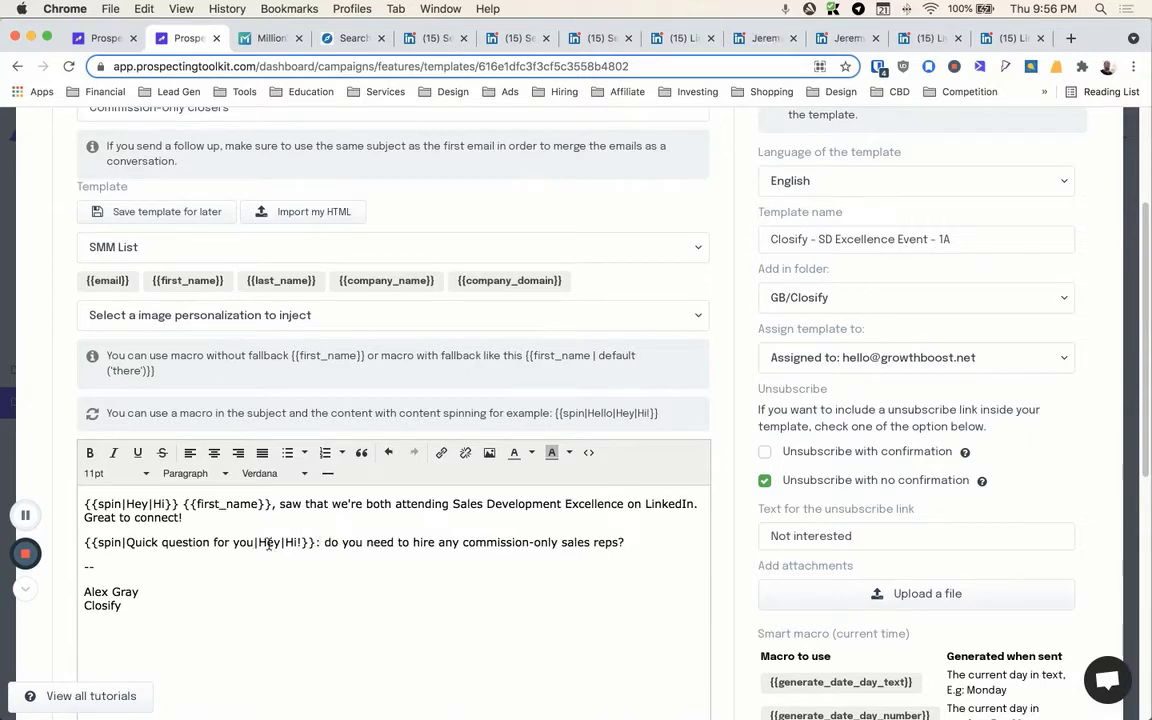
left_click_drag(282, 542, 260, 542)
type("Quick one")
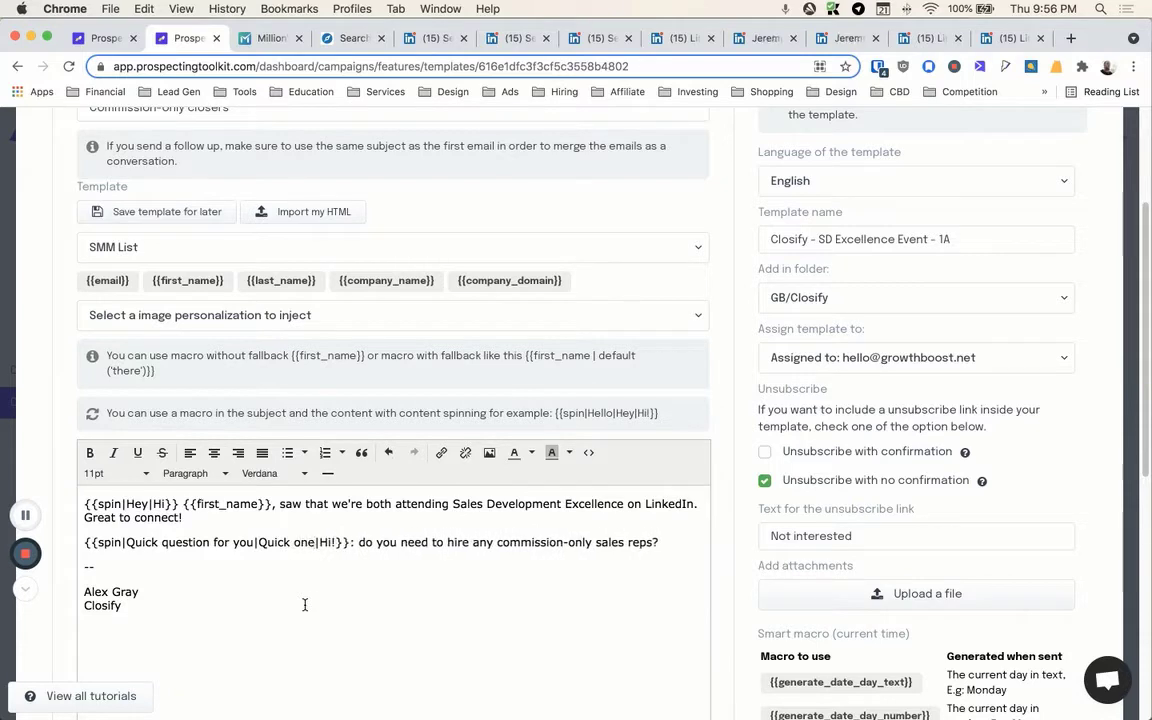
double_click(329, 542)
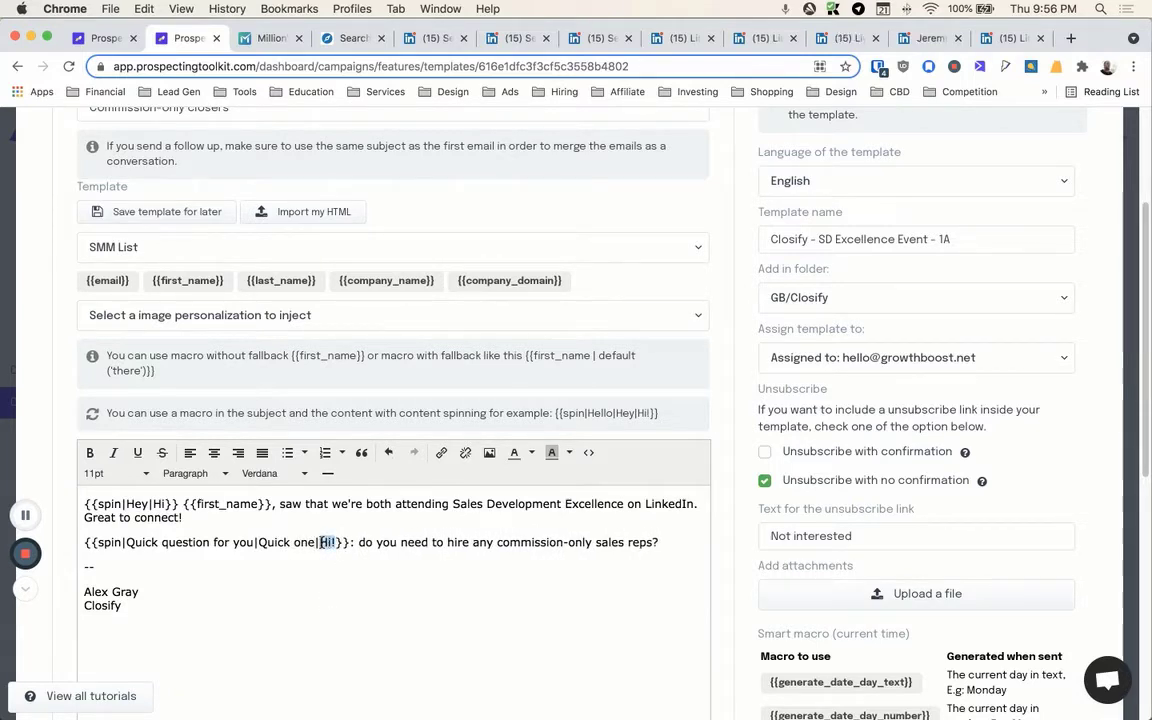
type("Curious")
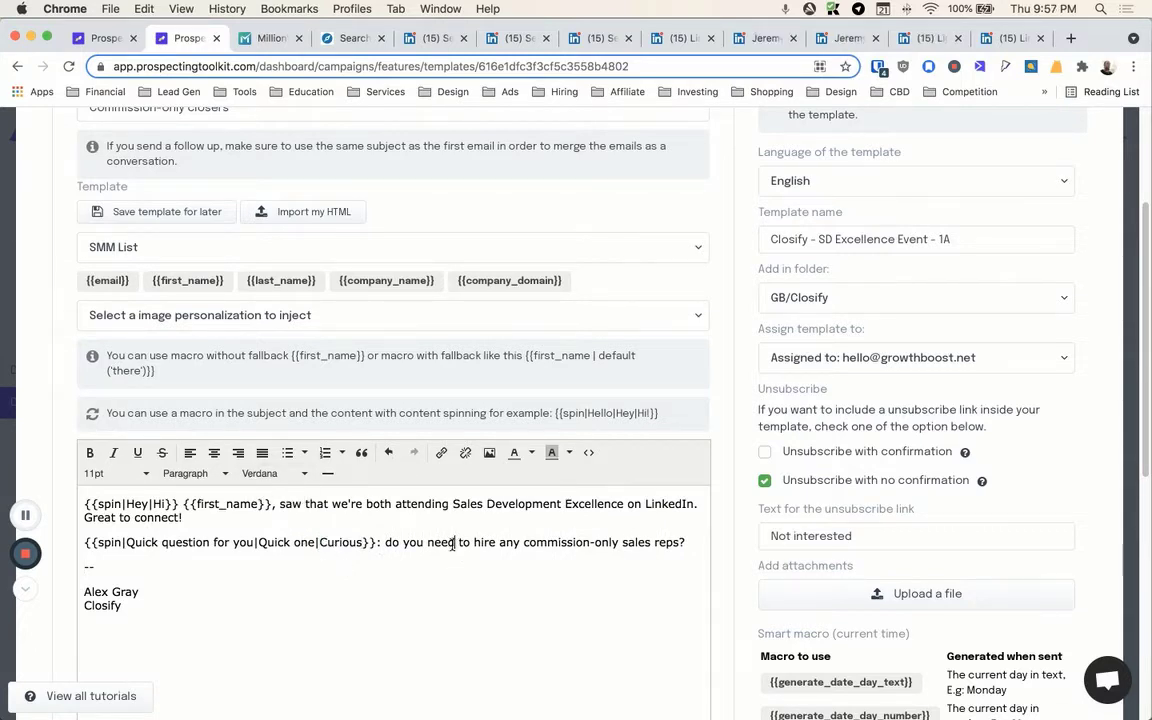
Step: Replace "Great to connect!" in the first paragraph with the sample macro {{spin|Hello|Hey|Hi!}}
scroll(444, 543, "down", 2)
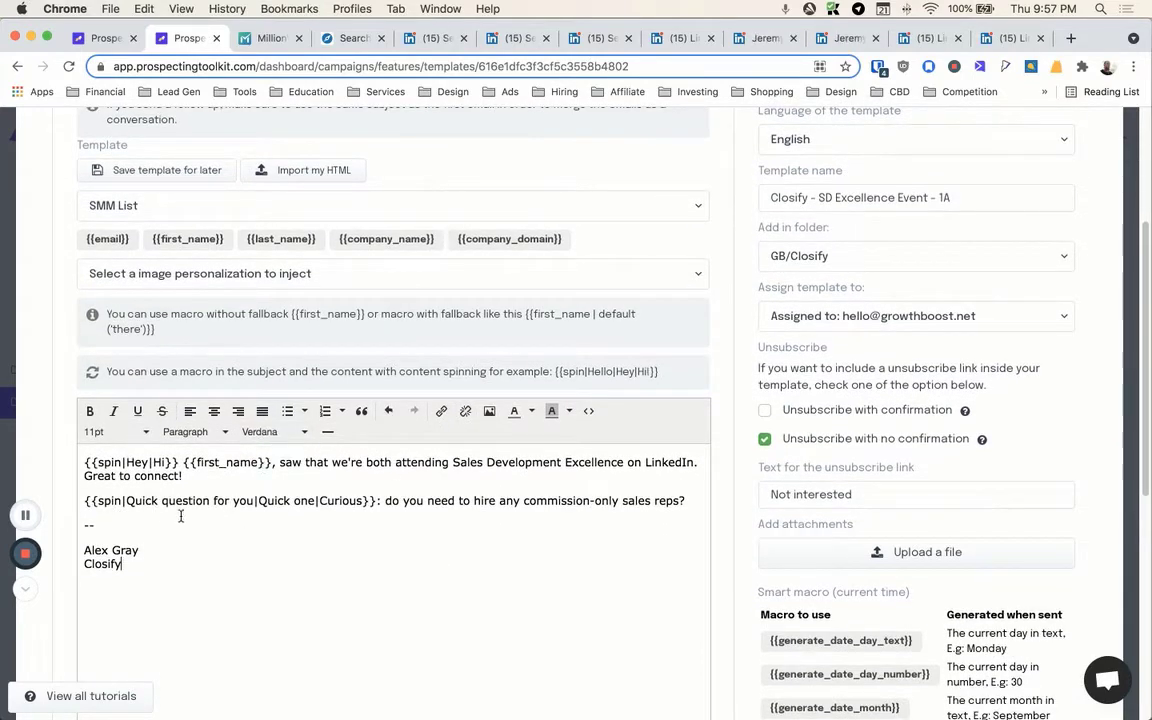
scroll(159, 501, "down", 3)
scroll(715, 222, "down", 5)
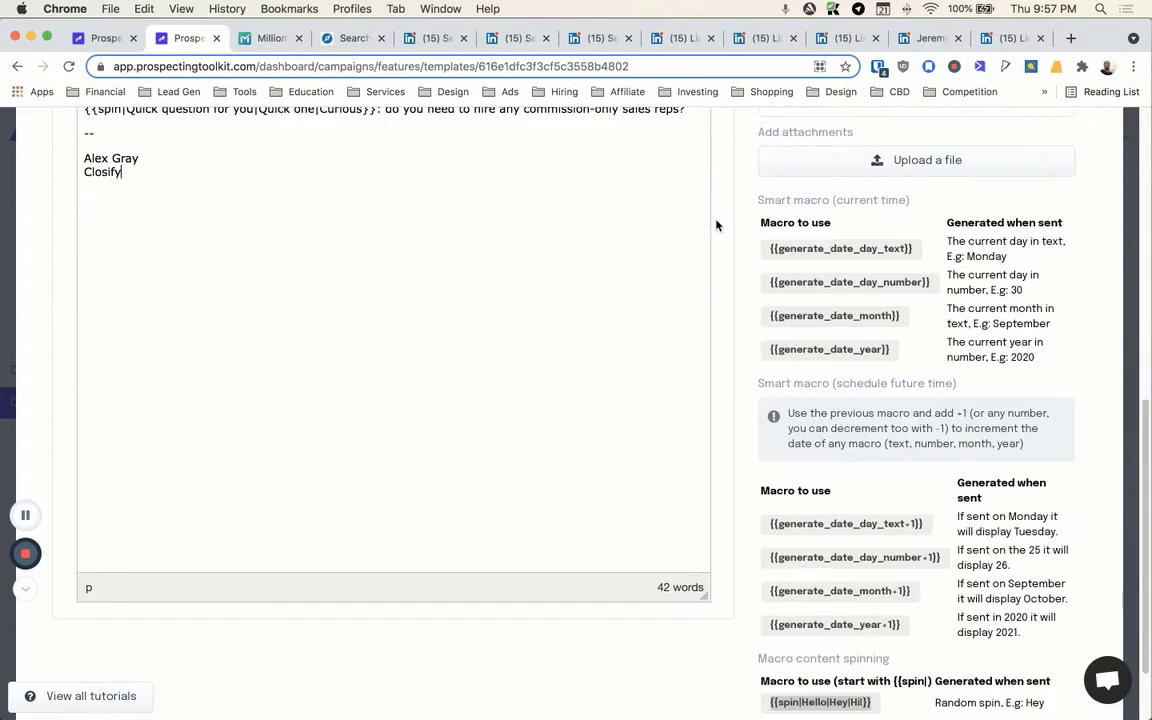
scroll(715, 224, "up", 9)
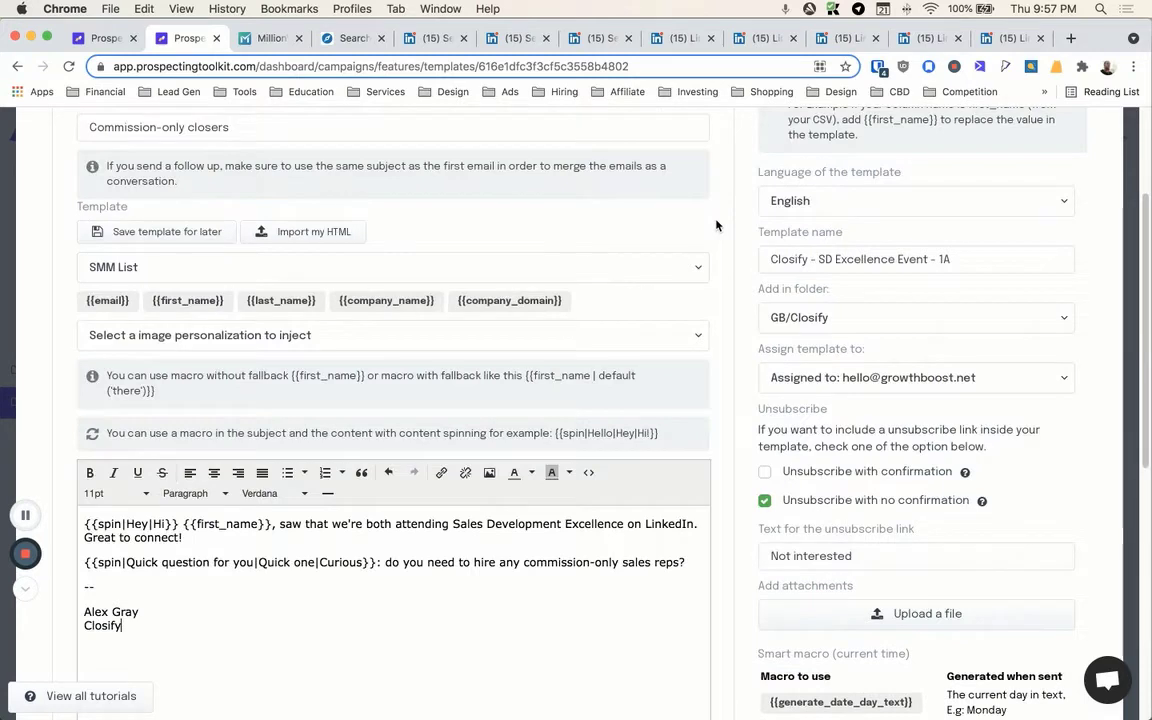
triple_click(195, 530)
left_click(161, 562)
left_click_drag(195, 535, 72, 542)
type("{{spin|Hello|Hey|Hi!}}")
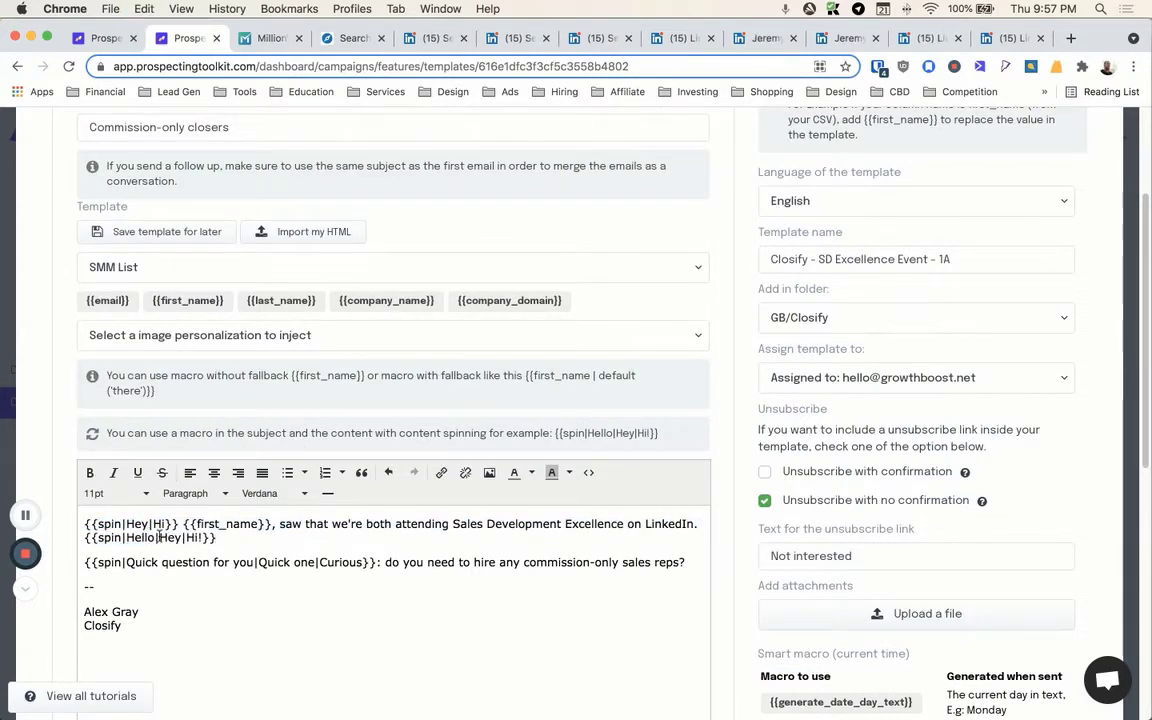
Step: Replace the spin macro in the greeting with the plain word "Hi"
double_click(128, 537)
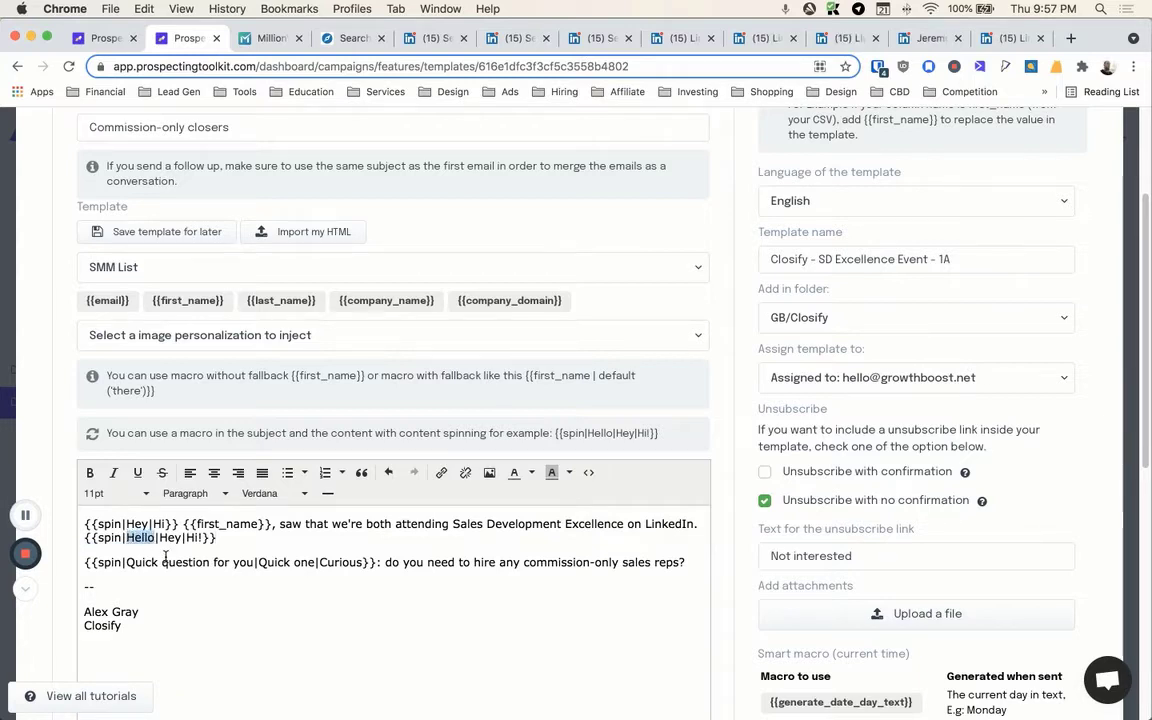
left_click_drag(178, 523, 80, 522)
type("Hi")
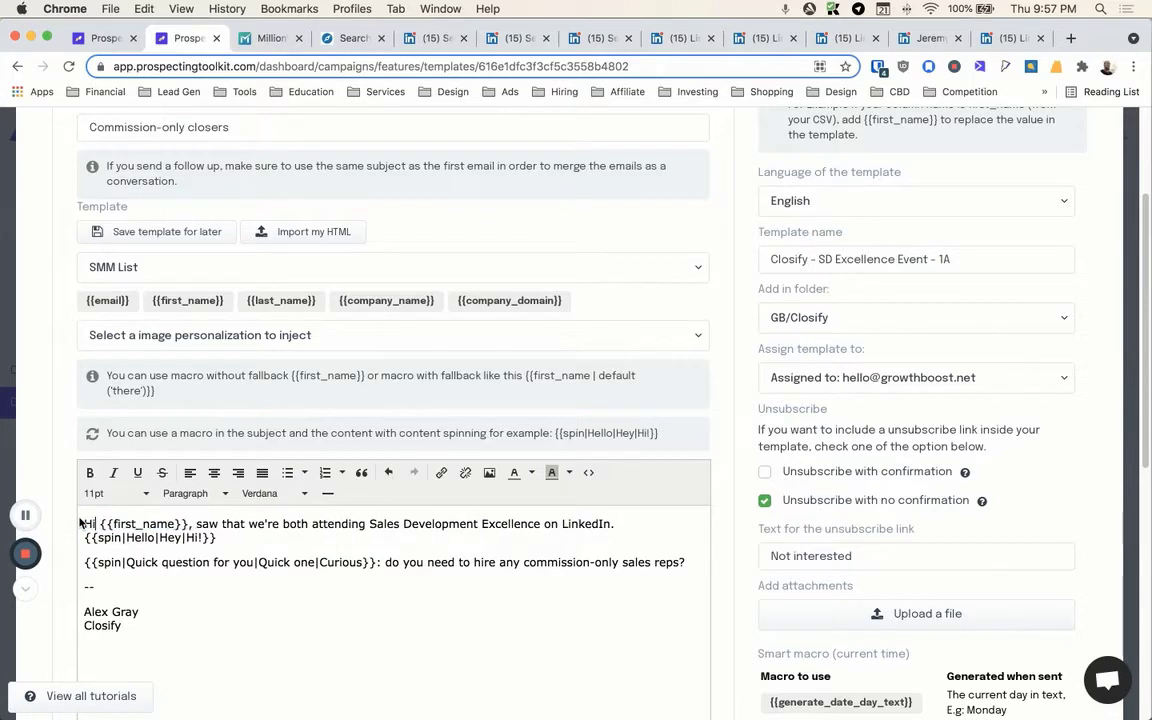
Step: Set the first paragraph's spin macro options to "Great to connect!" and "Hope Q4 is going great!", removing the Hi! option
double_click(140, 538)
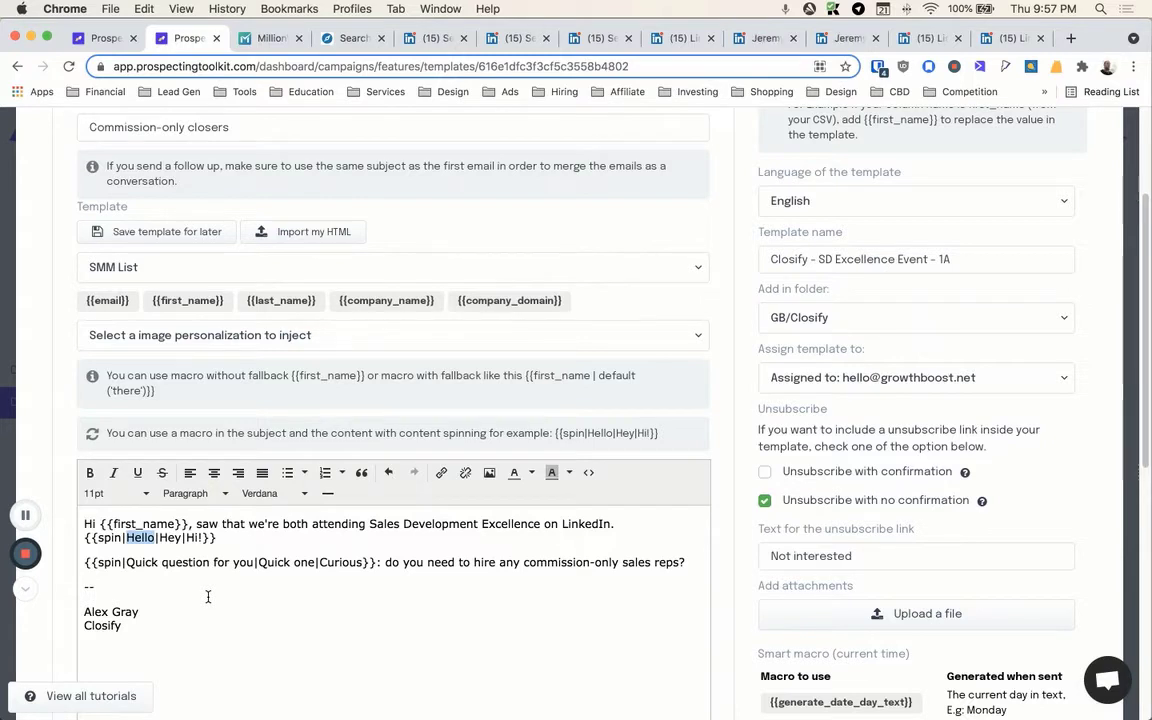
type("Great to connect!")
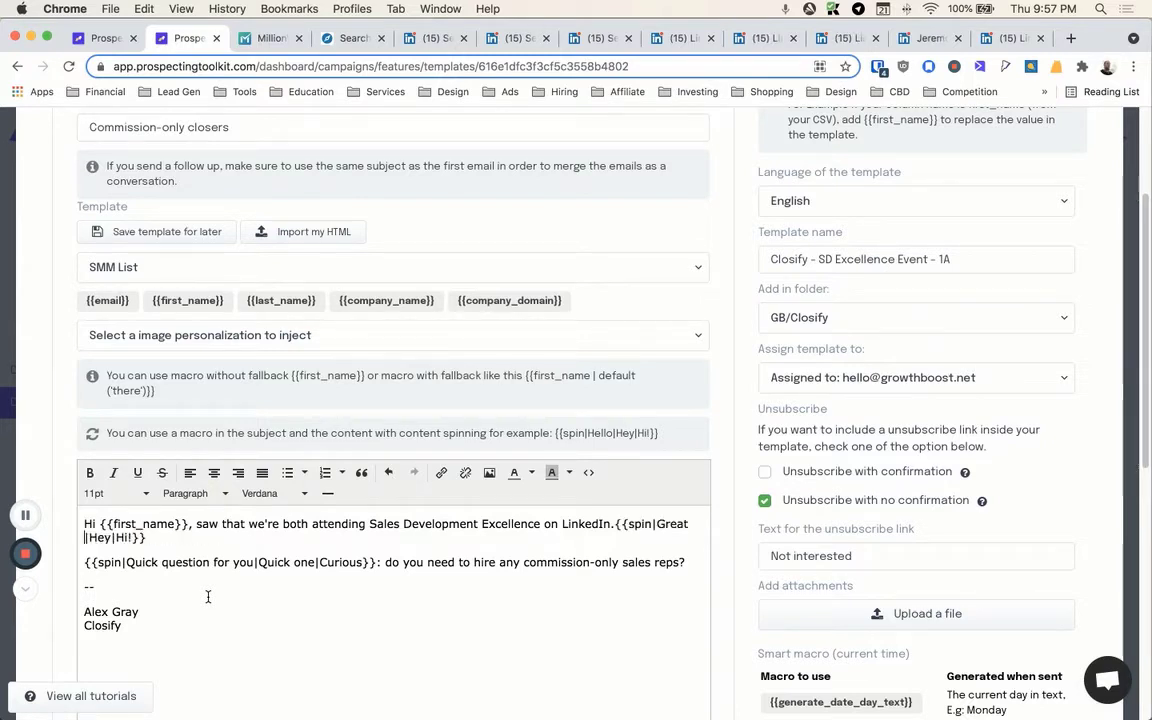
key("Right")
key("Right")
key("Right")
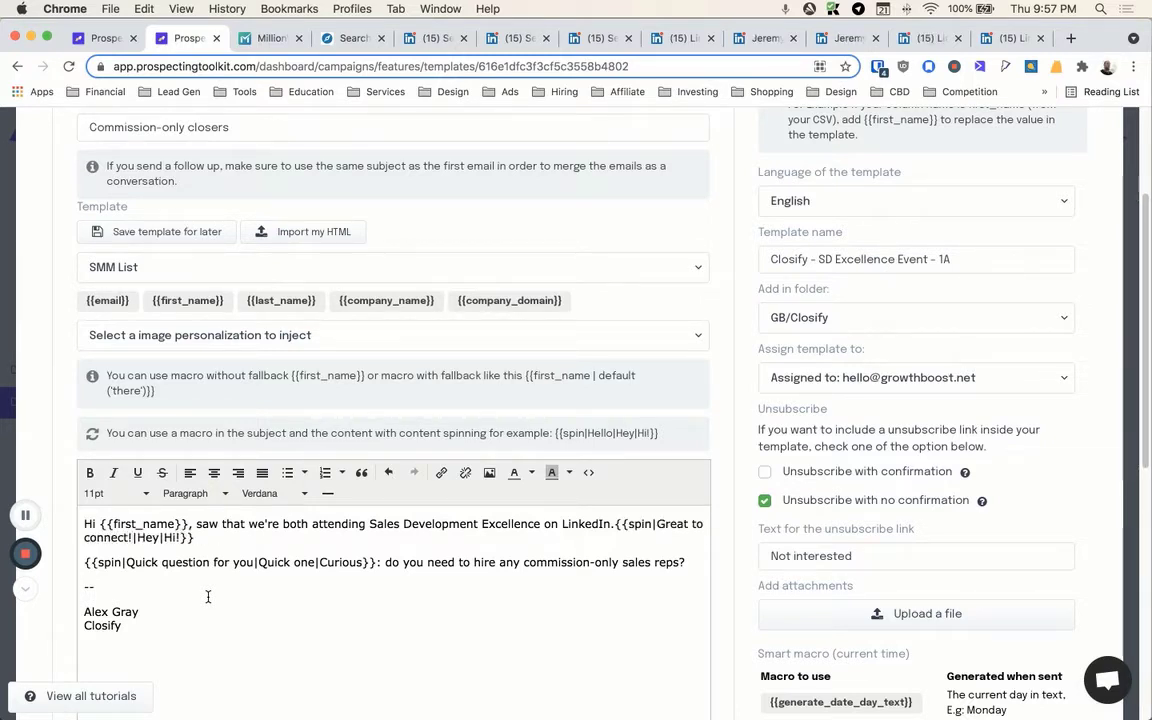
key("BackSpace")
key("BackSpace")
key("BackSpace")
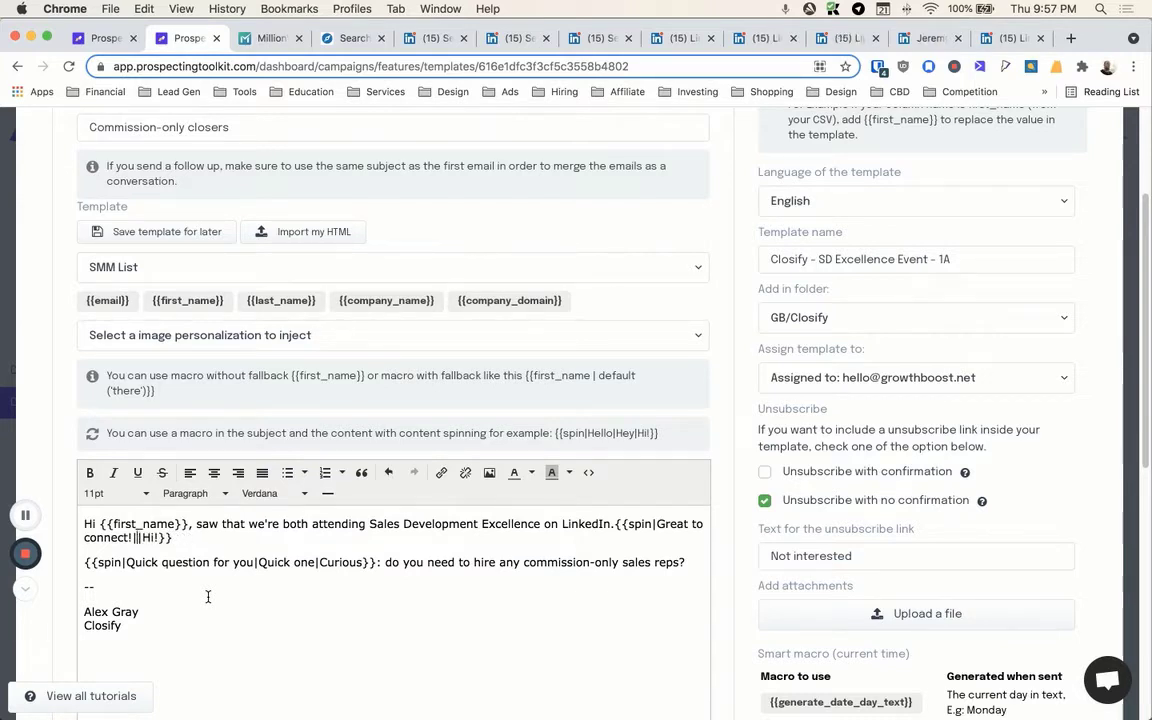
type("Hope Q4 is")
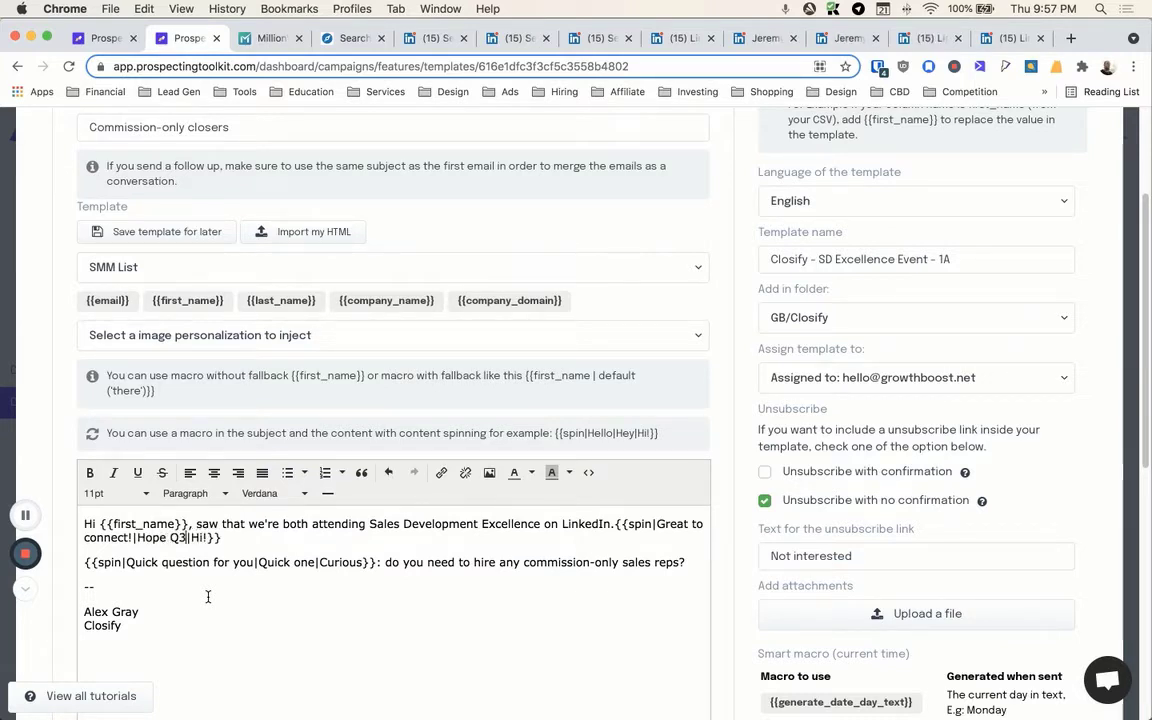
type(" going great!")
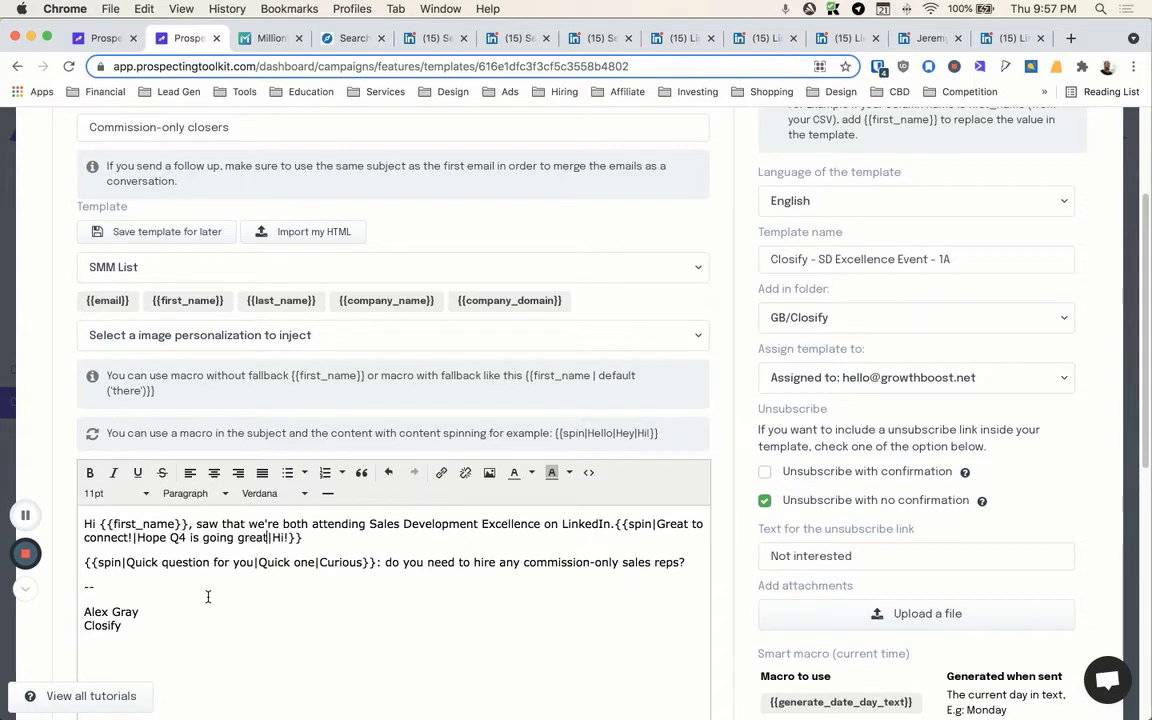
key("BackSpace")
key("BackSpace")
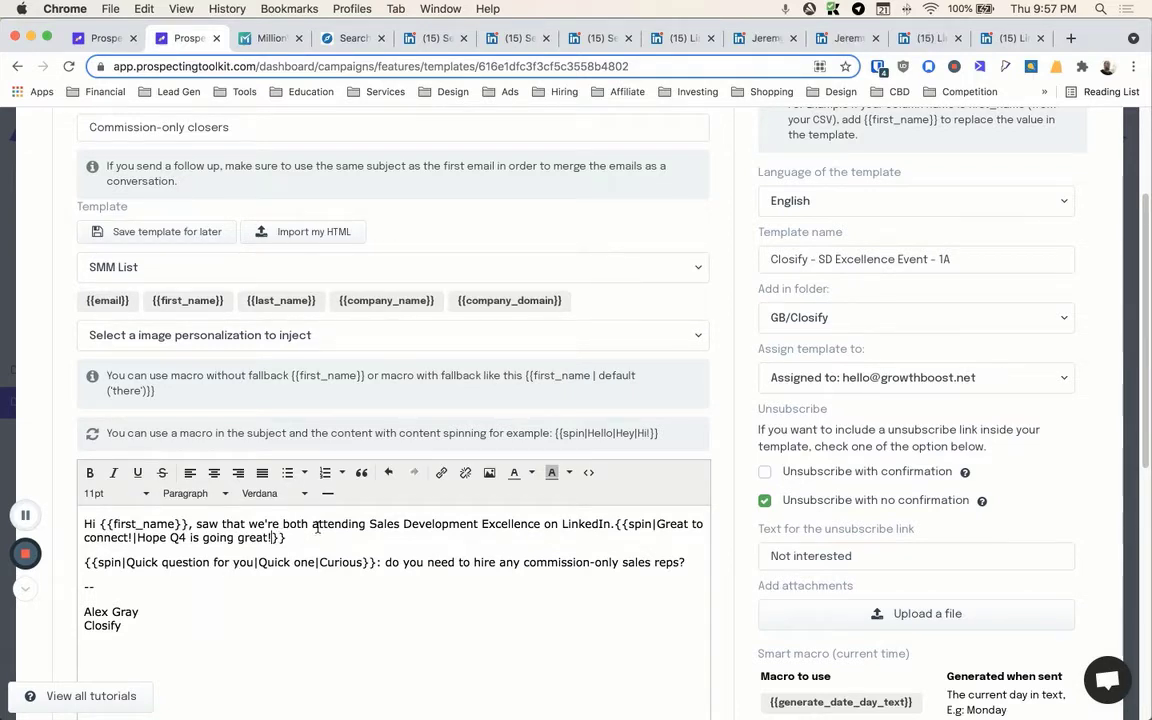
Step: Inspect the email body's HTML source code and look over the template's settings
left_click(589, 472)
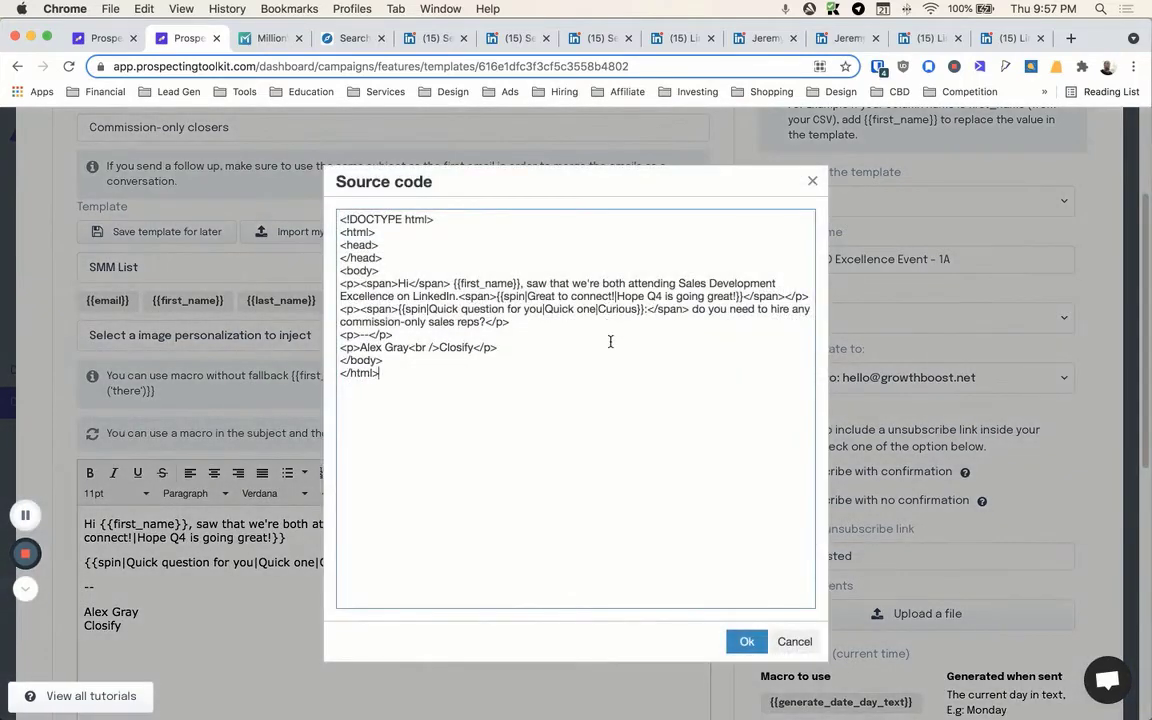
left_click_drag(509, 322, 359, 300)
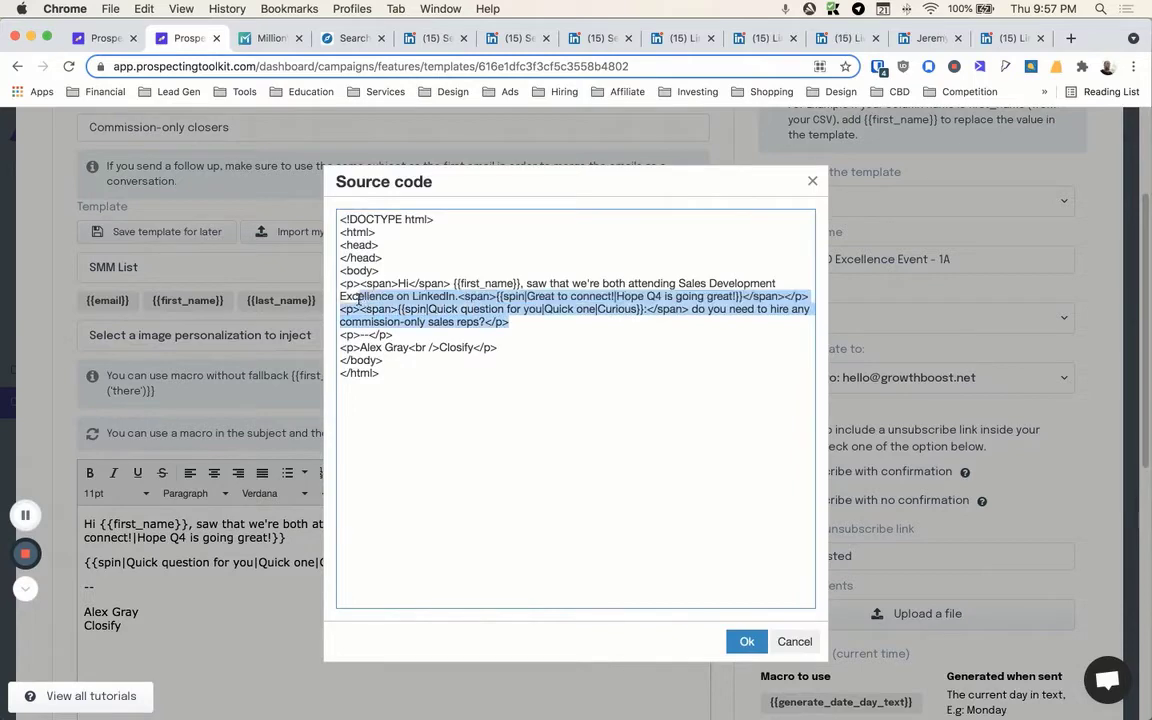
left_click(530, 347)
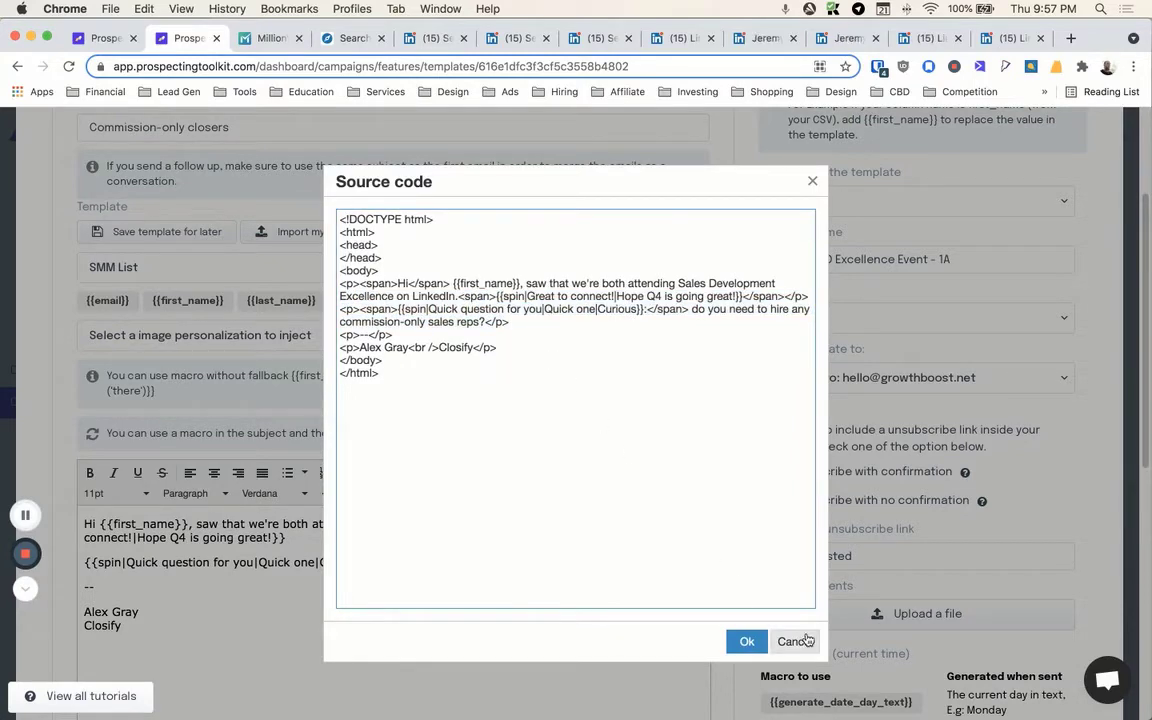
left_click(810, 182)
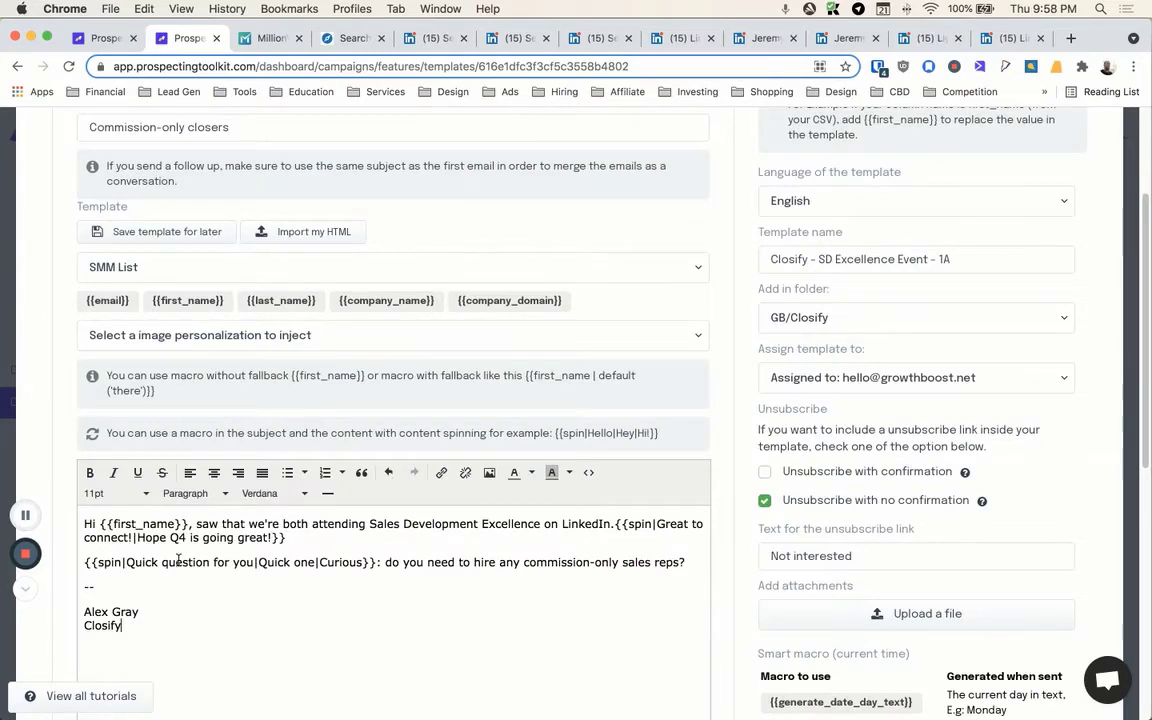
key("super+Down")
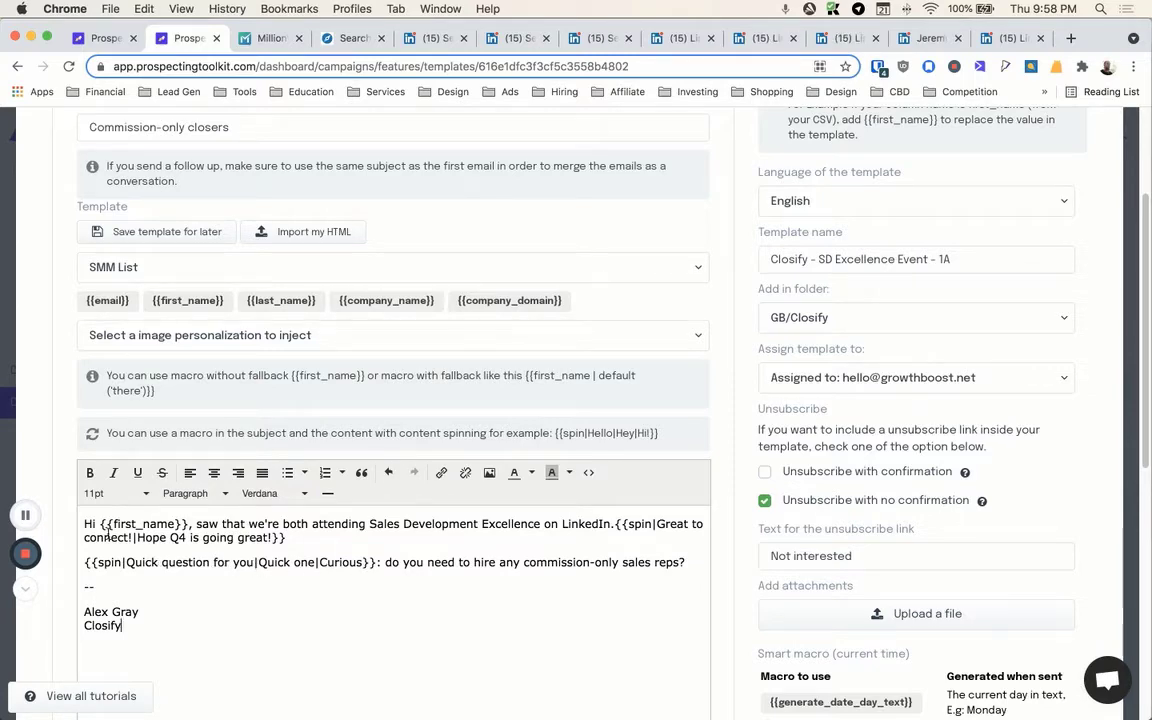
scroll(740, 437, "down", 5)
scroll(740, 440, "up", 5)
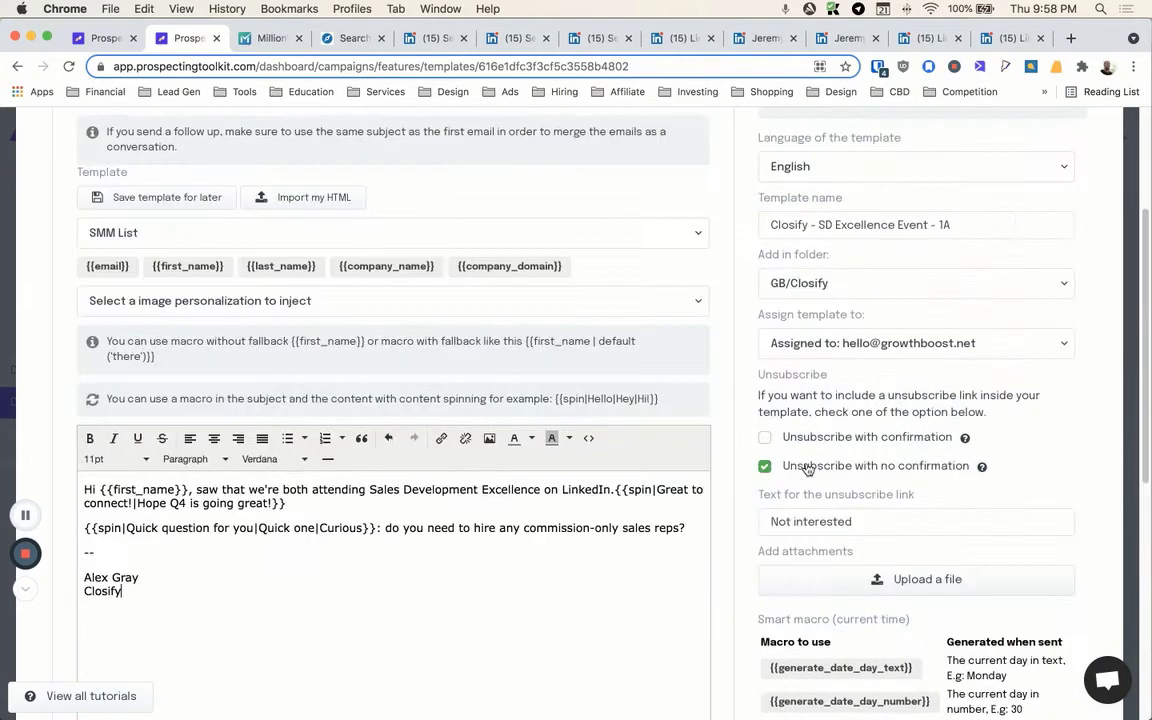
scroll(585, 432, "down", 5)
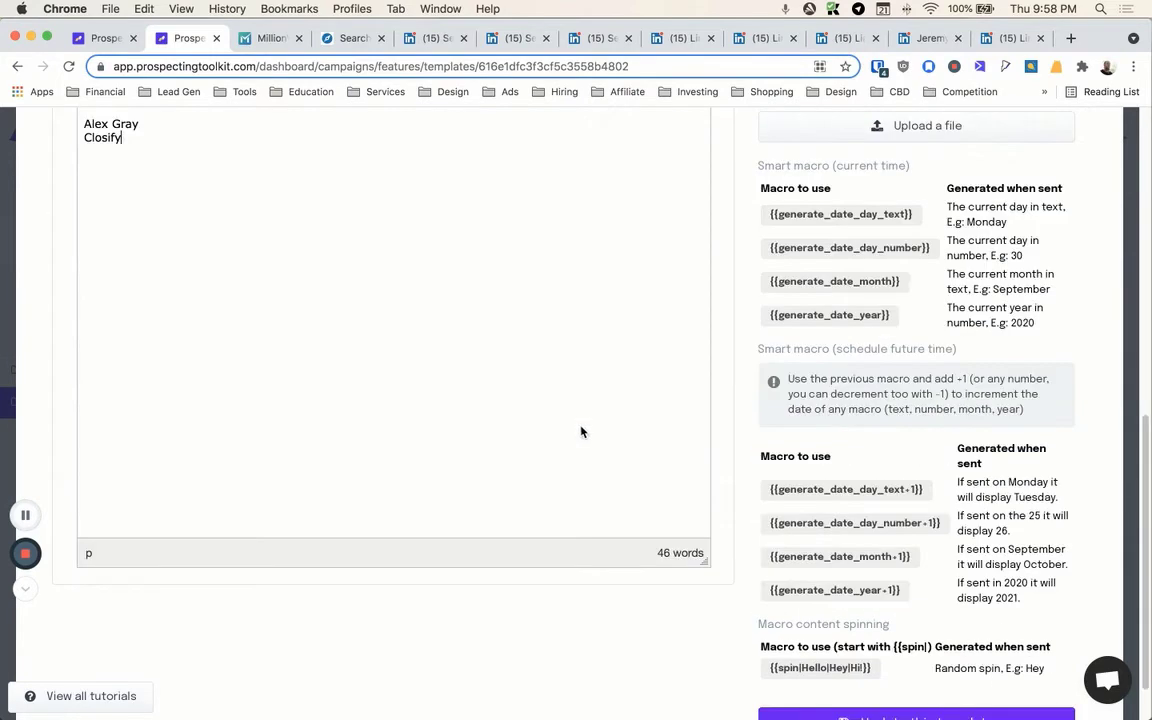
scroll(393, 437, "up", 5)
scroll(267, 482, "up", 2)
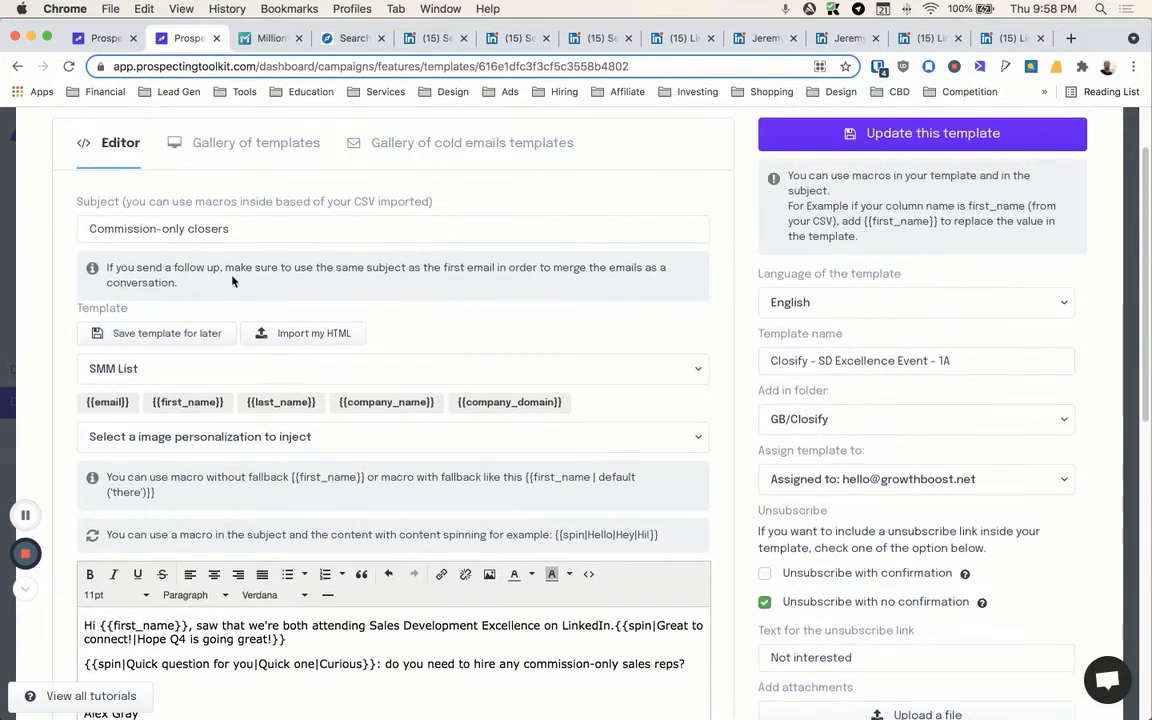
left_click(588, 574)
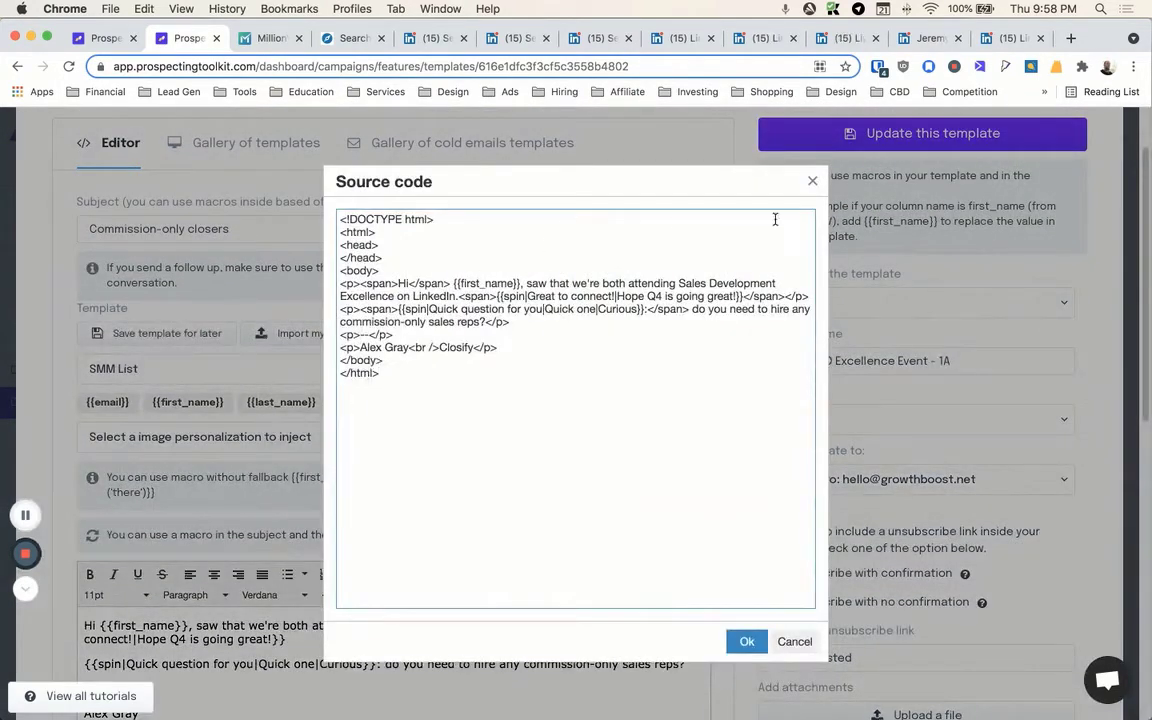
left_click(812, 181)
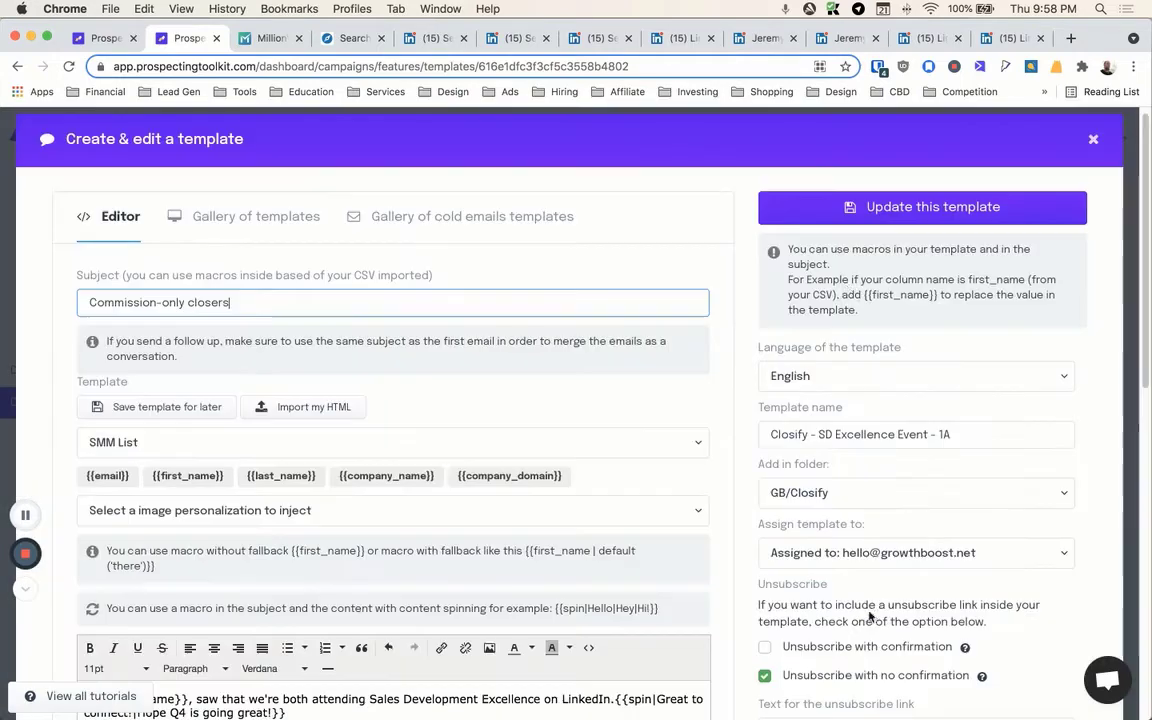
Step: Save the updated template and clone Closify - SD Excellence Event - 1A
left_click(840, 210)
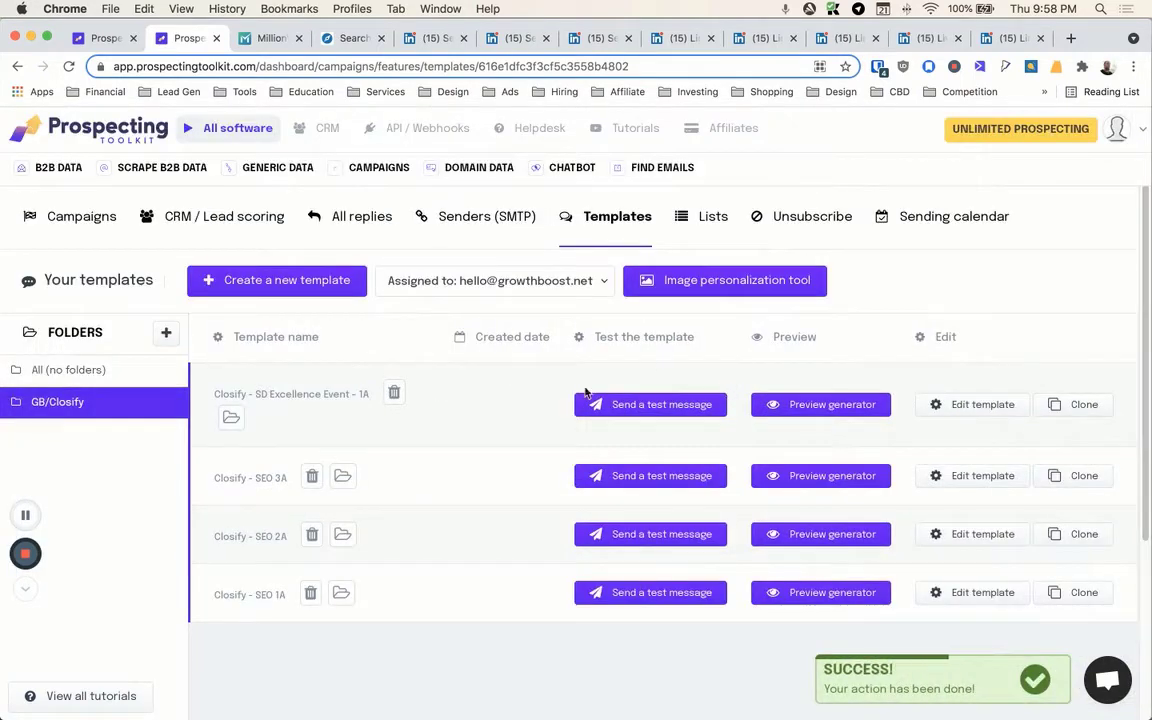
left_click(1066, 405)
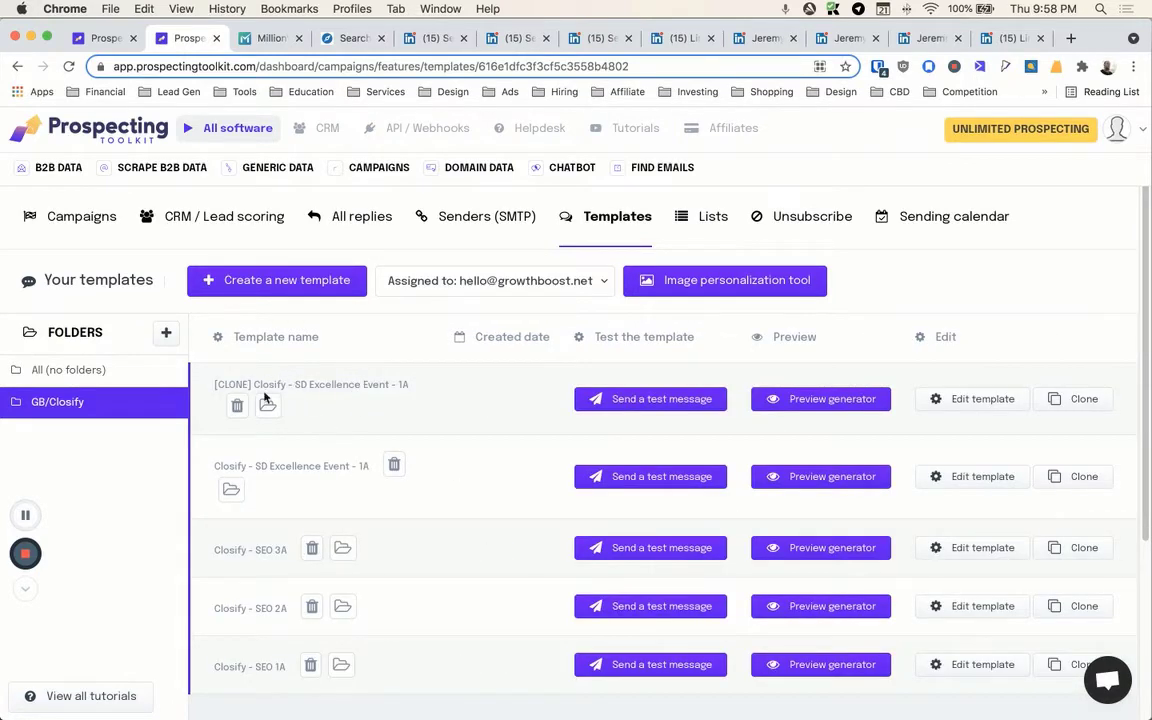
Step: Open the cloned template for editing and rename it Closify - SD Excellence Event - 2A
left_click(972, 399)
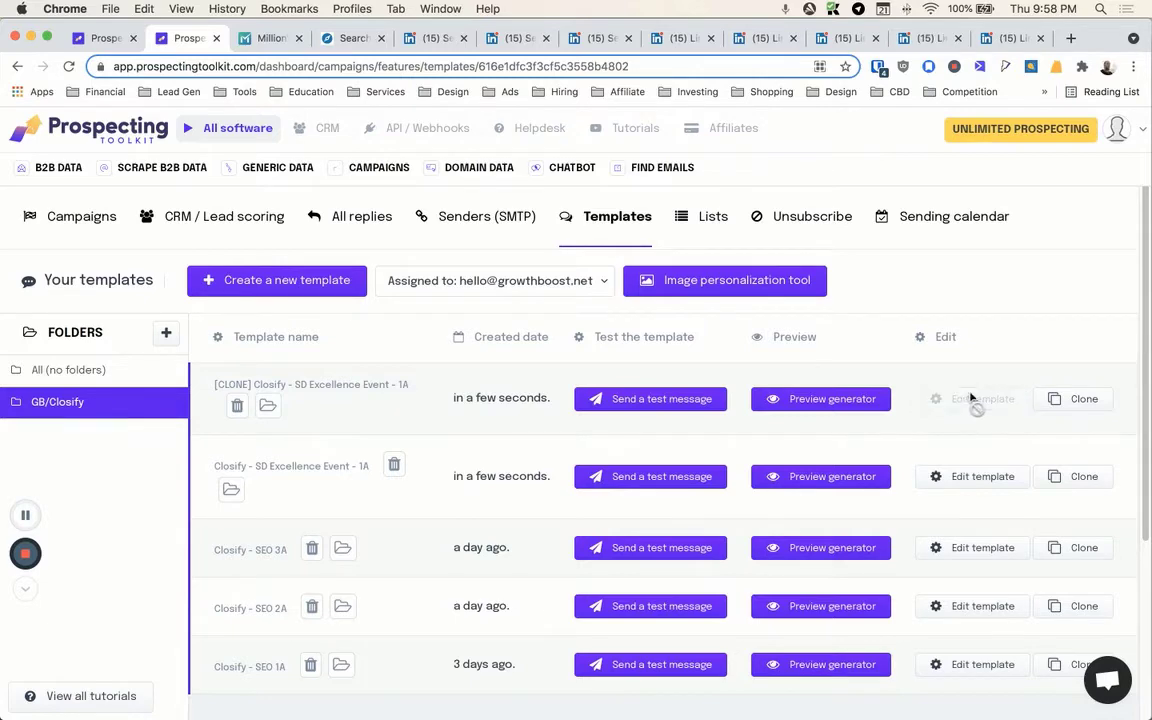
left_click_drag(814, 433, 738, 433)
key("BackSpace")
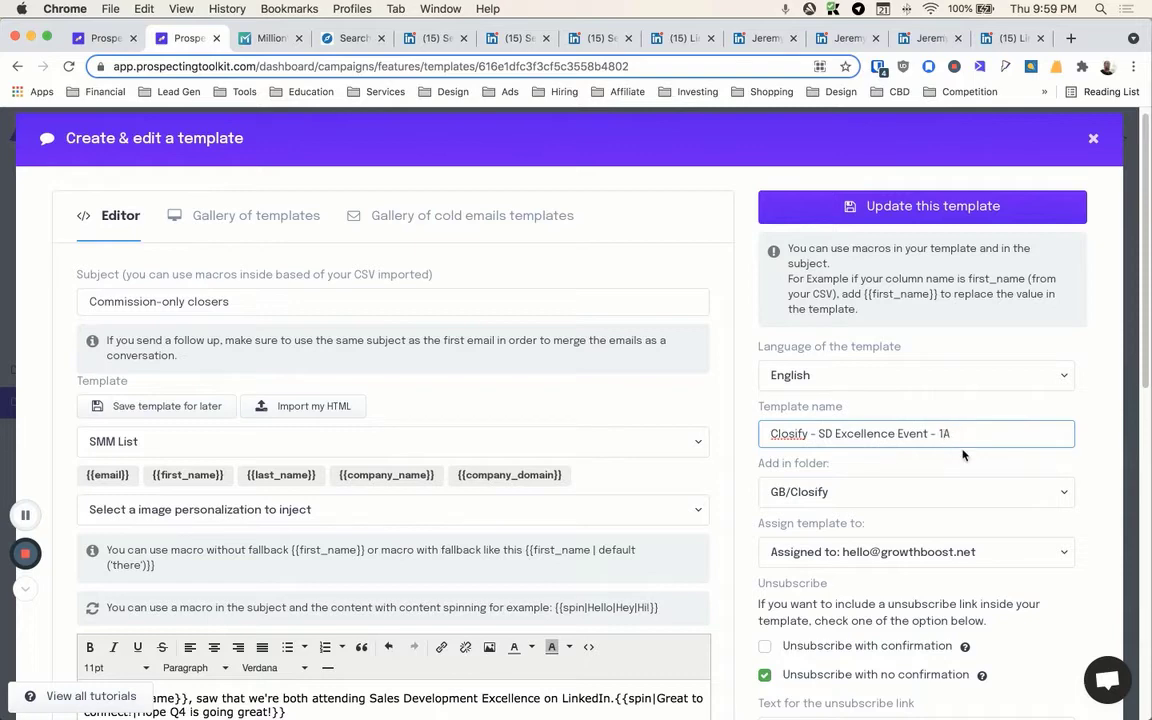
key("BackSpace")
type("2")
Step: Cut the first paragraph of the 2A email down to {{first_name}}?, removing the greeting and the event text
scroll(160, 412, "down", 2)
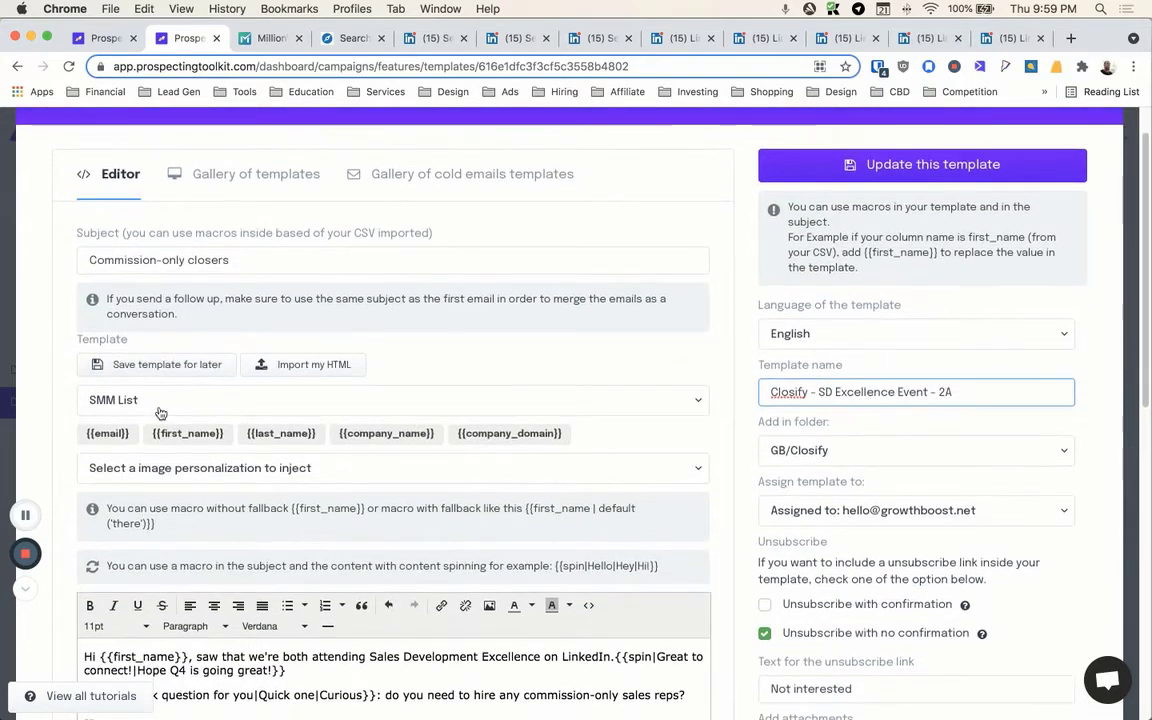
scroll(160, 412, "down", 5)
left_click(192, 432)
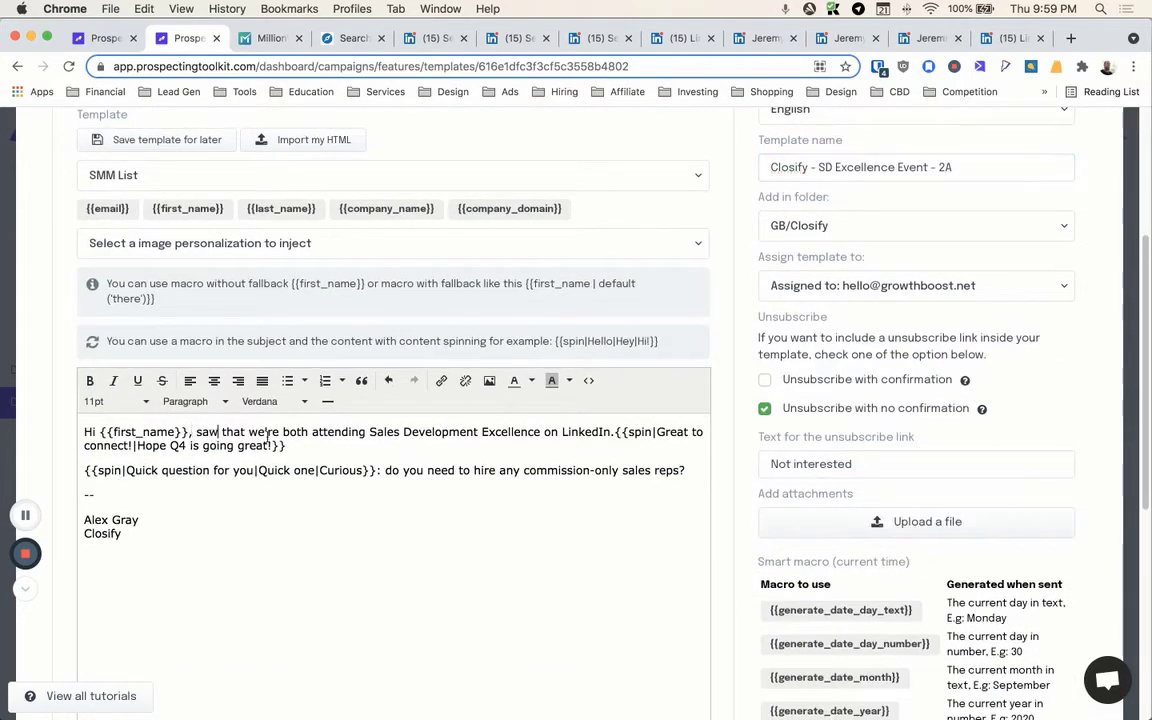
left_click_drag(286, 446, 84, 431)
left_click(101, 428)
double_click(101, 428)
key("BackSpace")
left_click_drag(342, 442, 181, 432)
type("?")
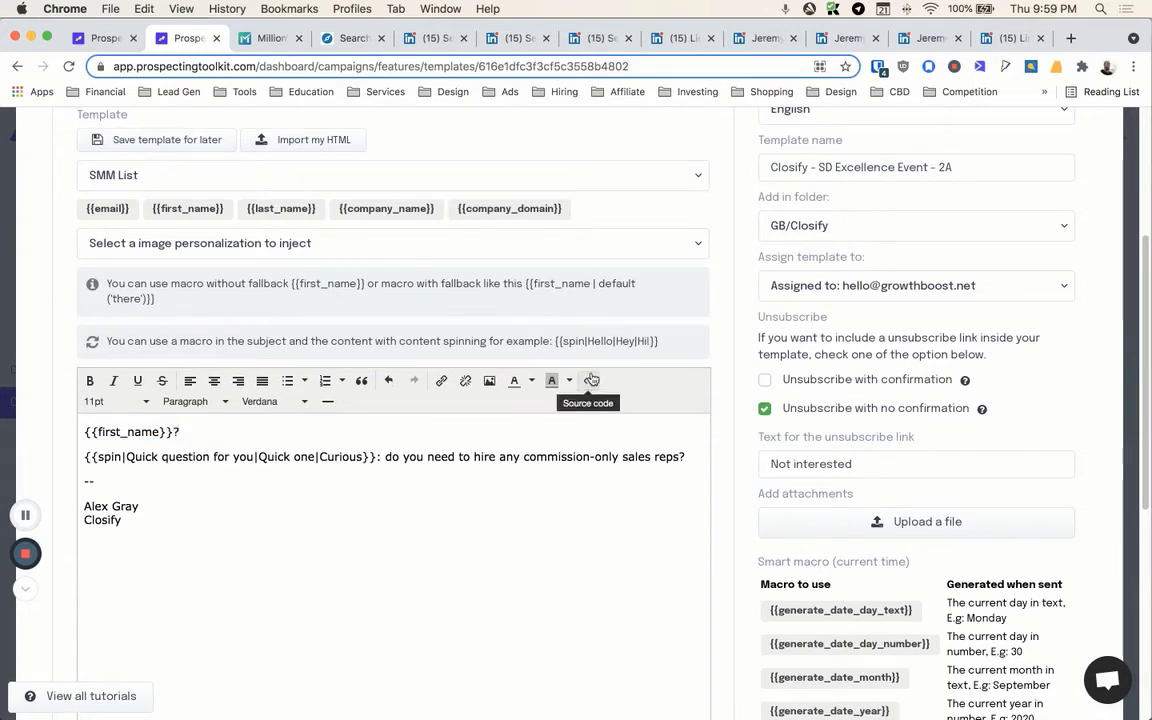
Step: Delete the commission-only sales reps question from the 2A email and replace the signature block with a dash and the sender's first name
left_click_drag(695, 459, 84, 460)
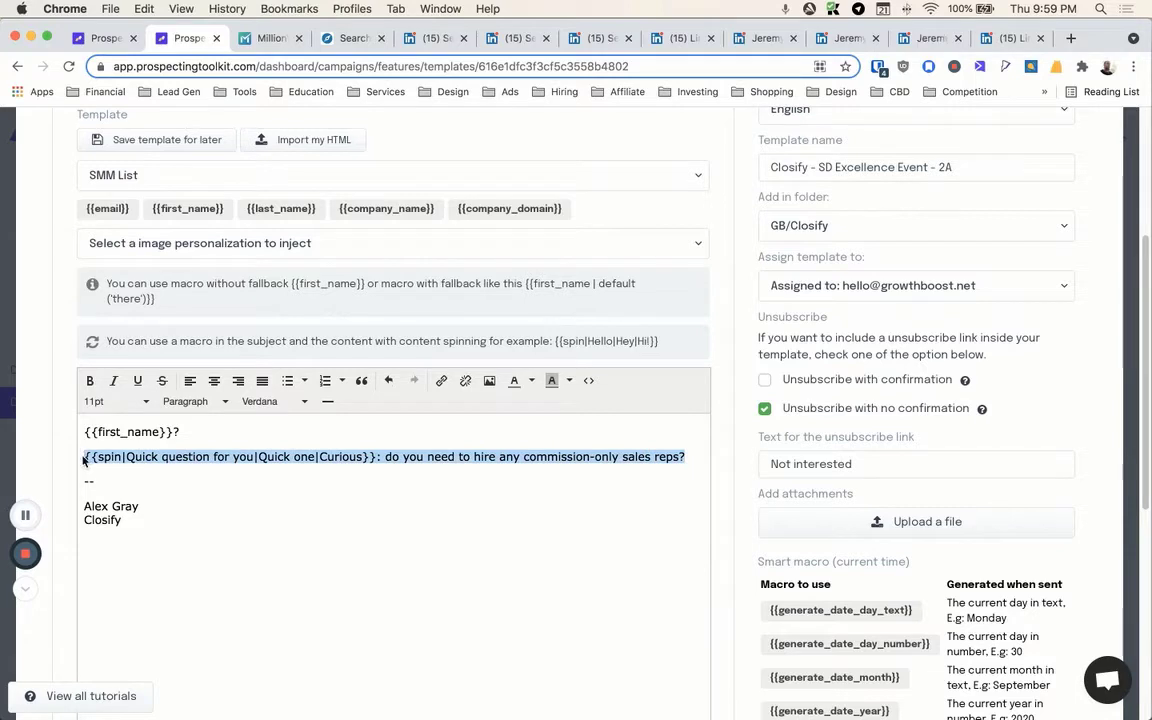
key("BackSpace")
key("BackSpace")
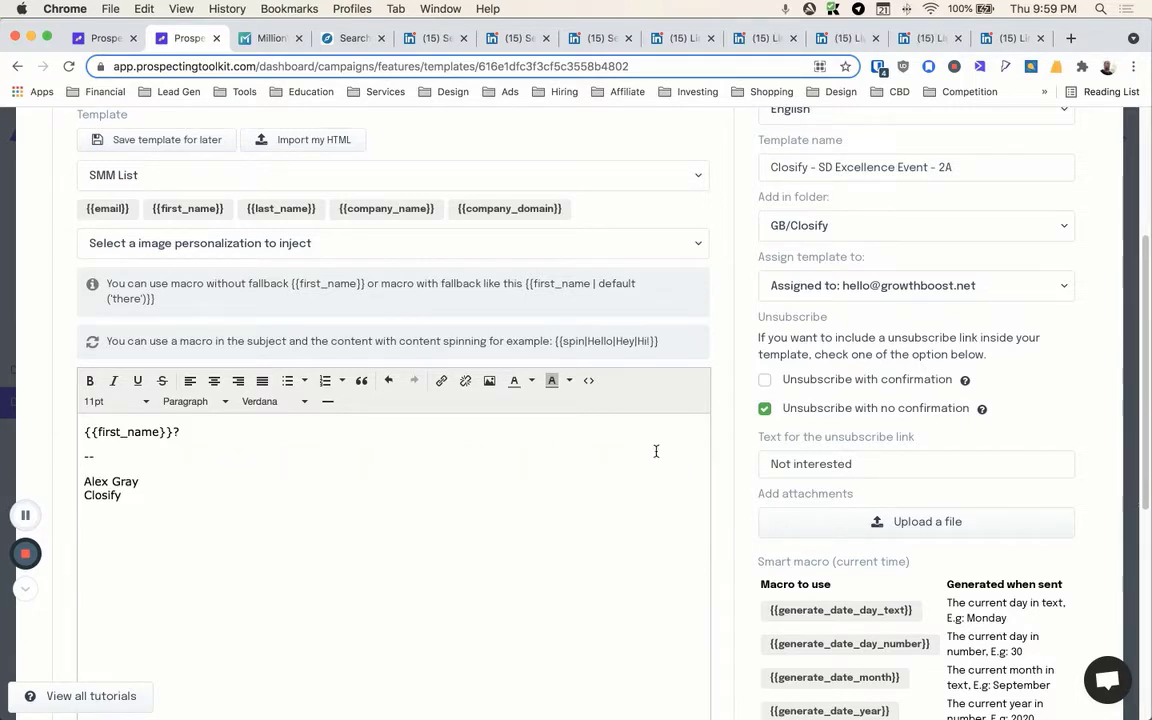
left_click_drag(122, 495, 62, 455)
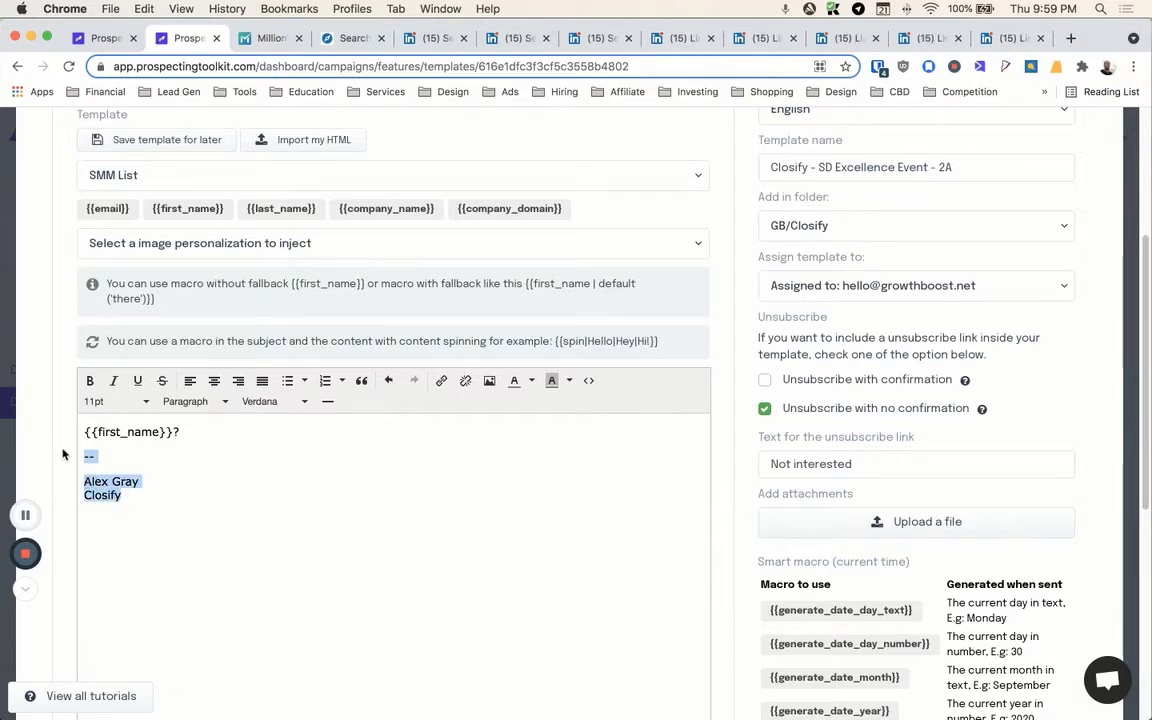
key("BackSpace")
type("- Alex")
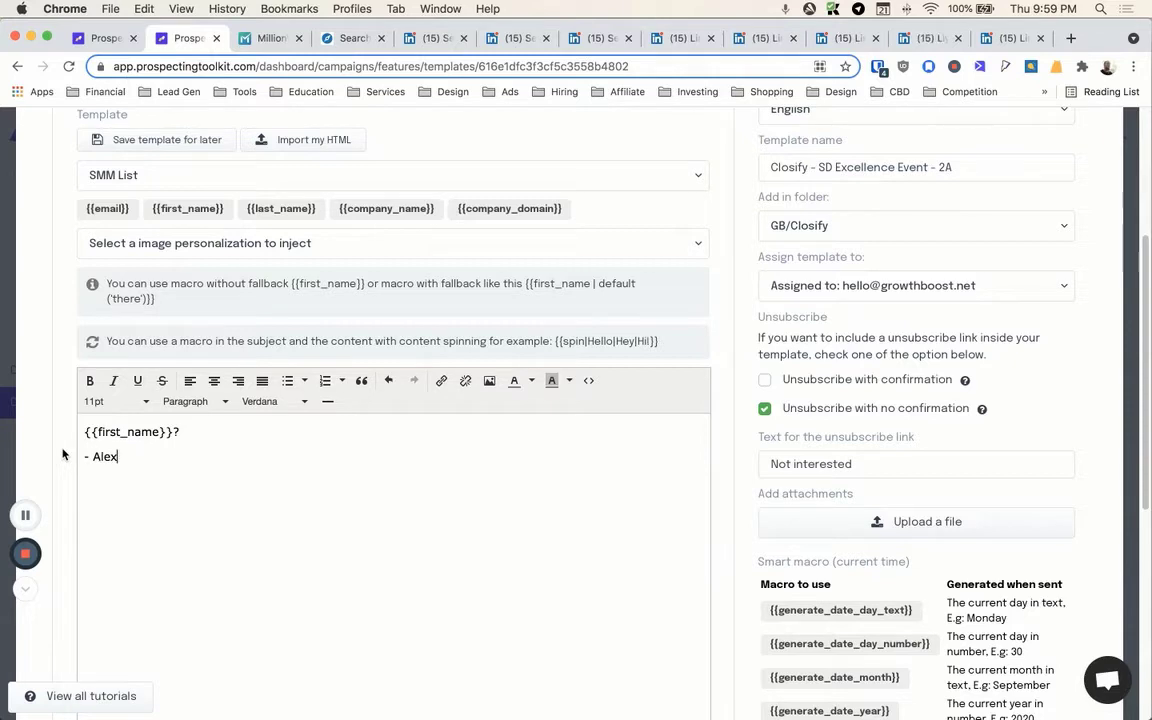
Step: Inspect the 2A email body's HTML source code and look over the template's subject and settings
scroll(390, 390, "down", 1)
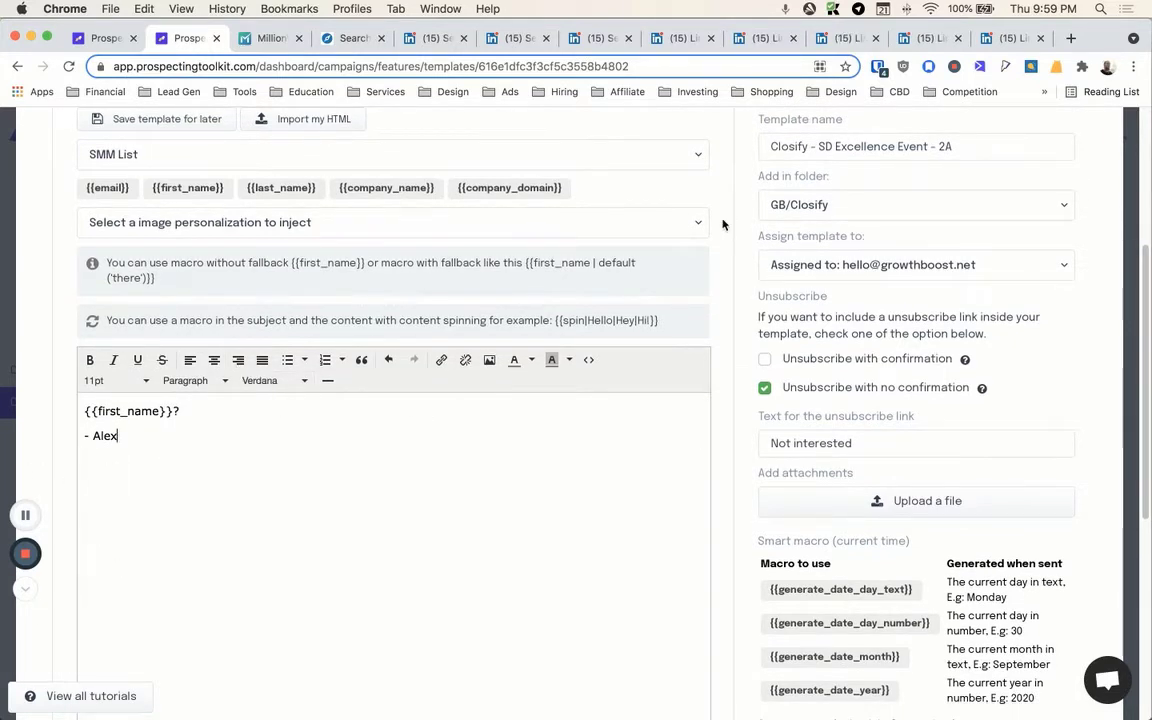
scroll(723, 225, "down", 1)
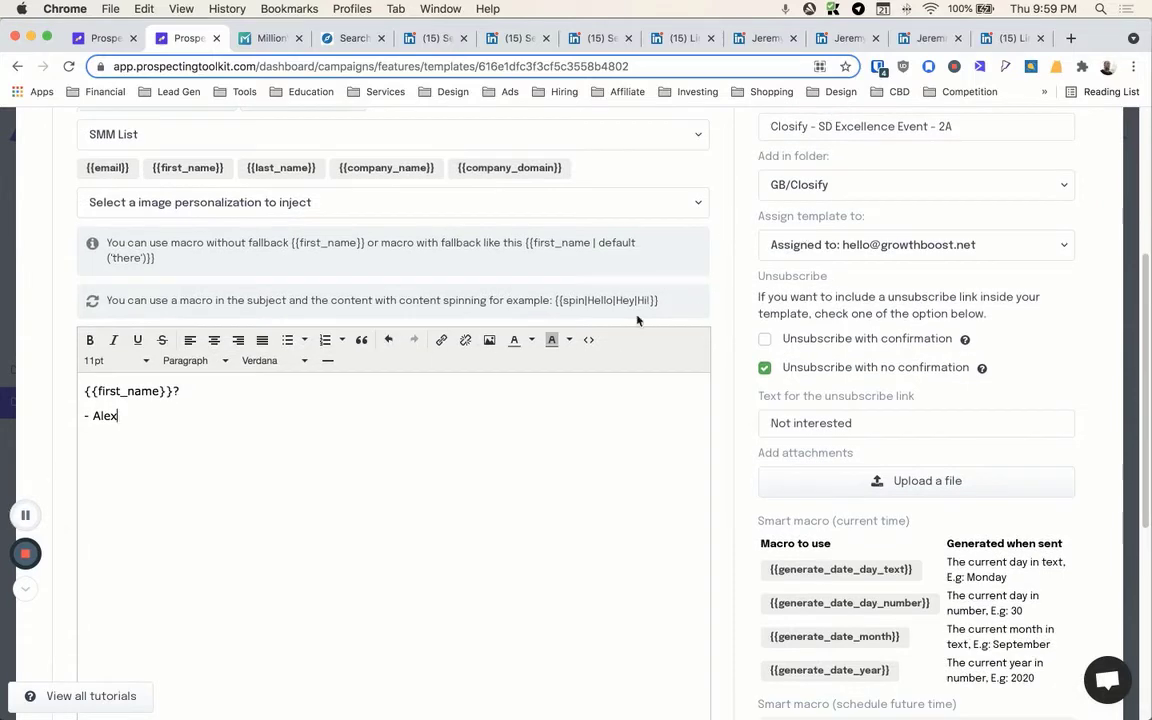
left_click(588, 339)
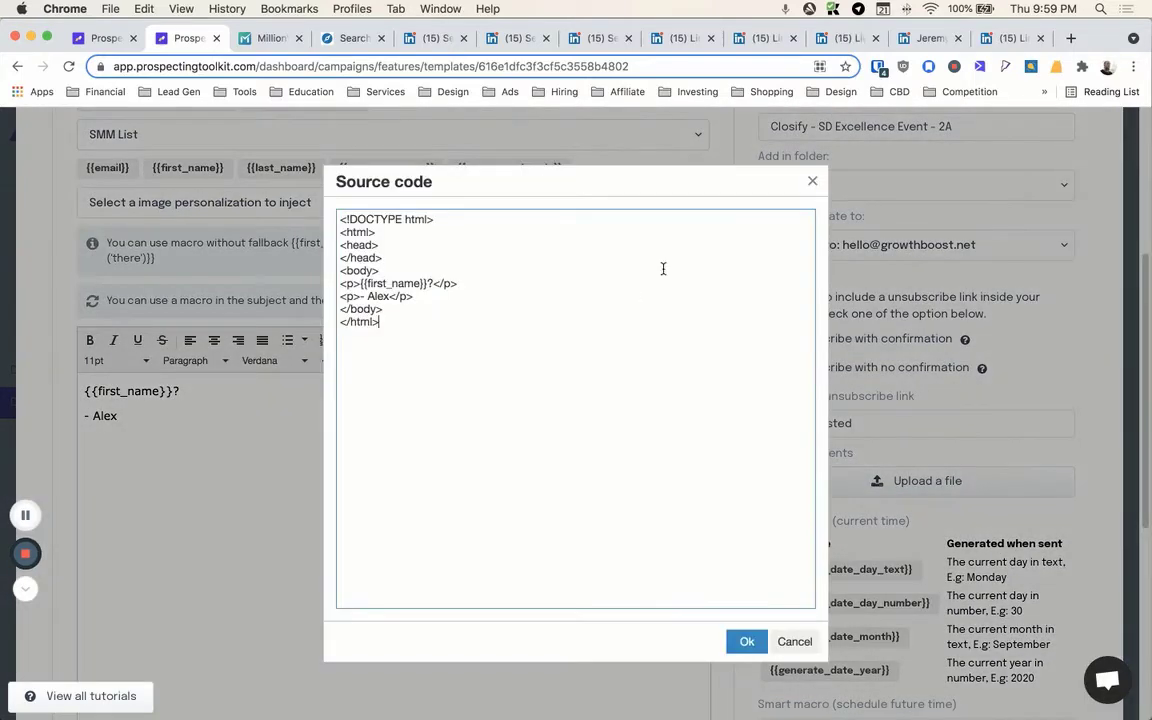
left_click(814, 180)
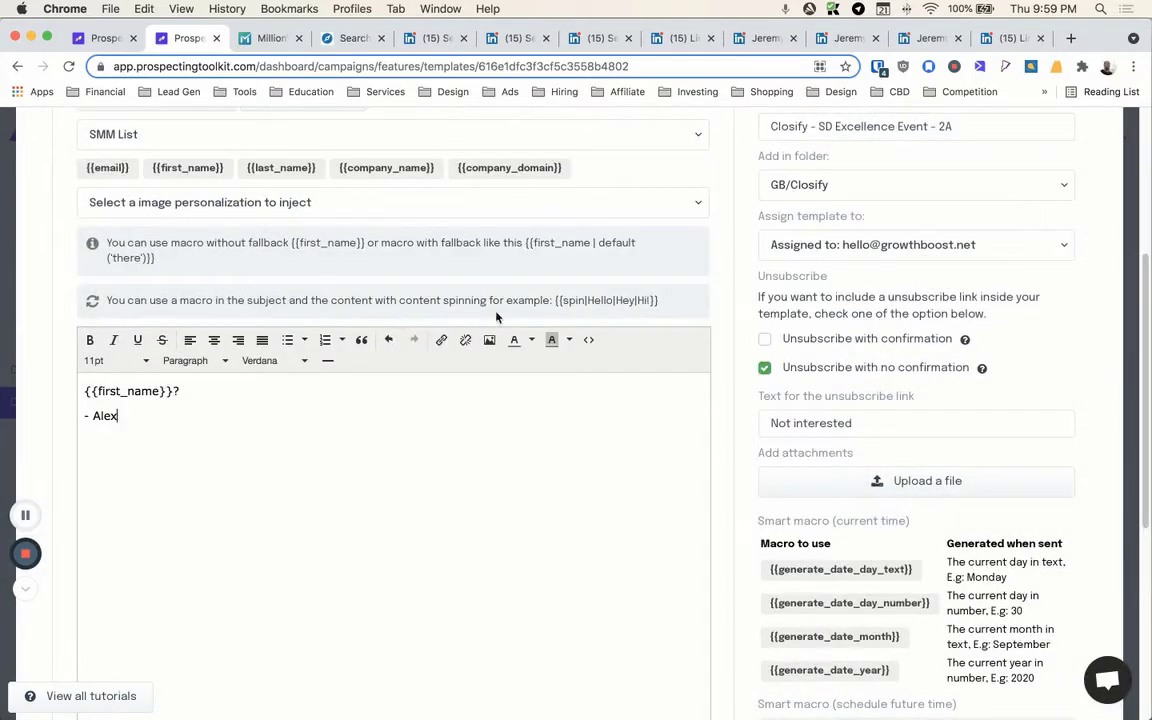
scroll(780, 300, "down", 8)
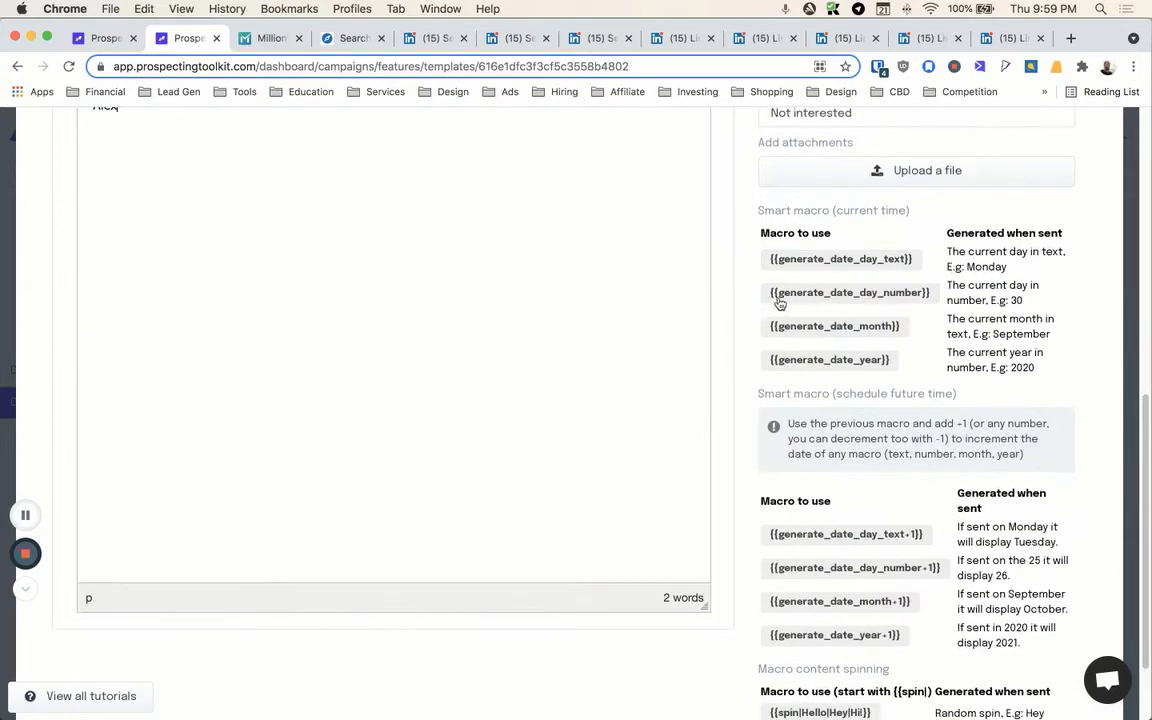
scroll(725, 342, "up", 12)
scroll(725, 345, "down", 10)
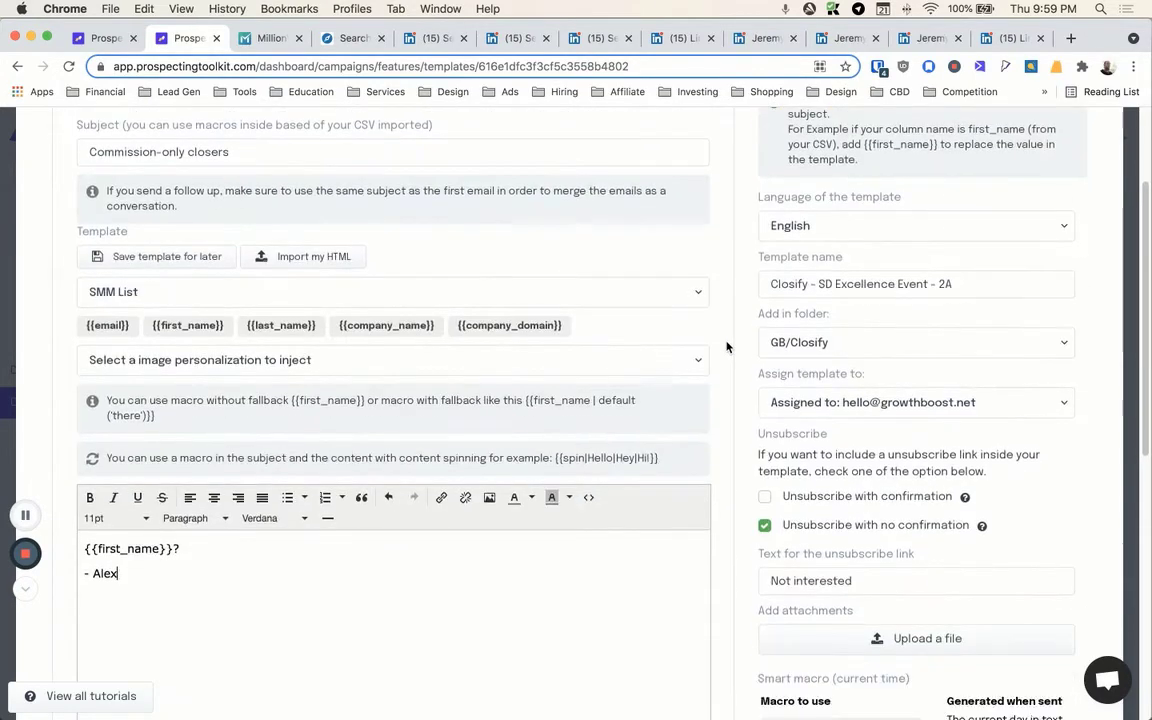
Step: Save the updated 2A template and clone Closify - SD Excellence Event - 2A
scroll(727, 347, "down", 3)
left_click(920, 664)
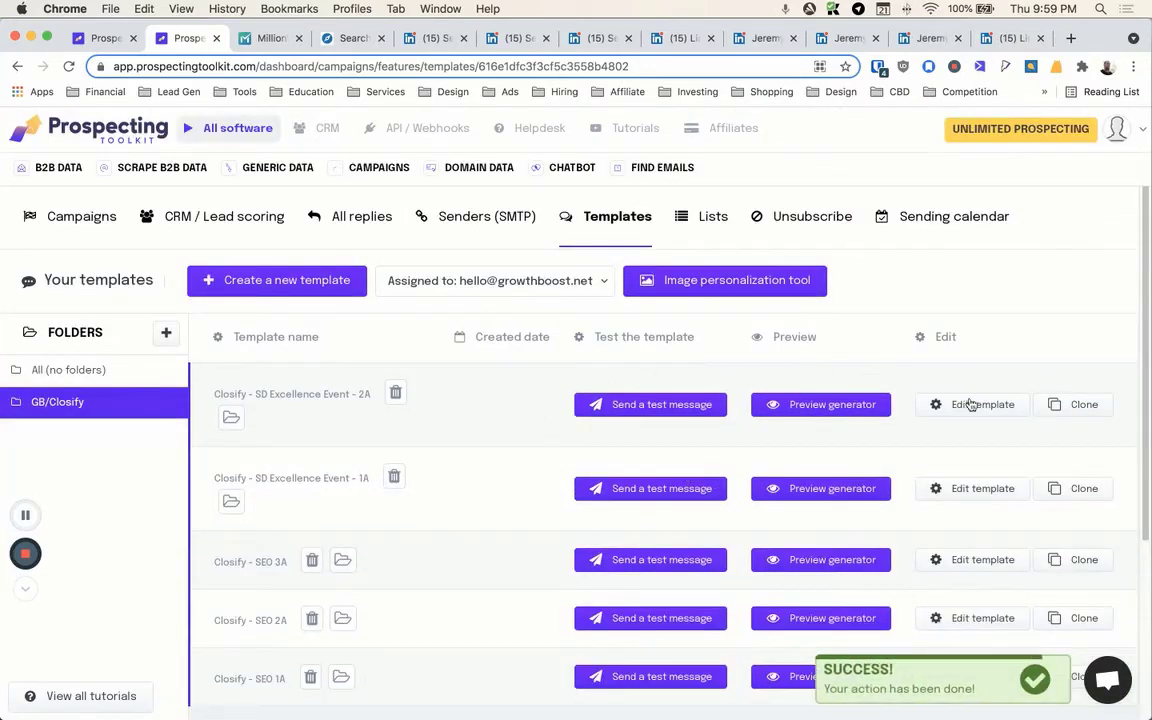
left_click(1060, 405)
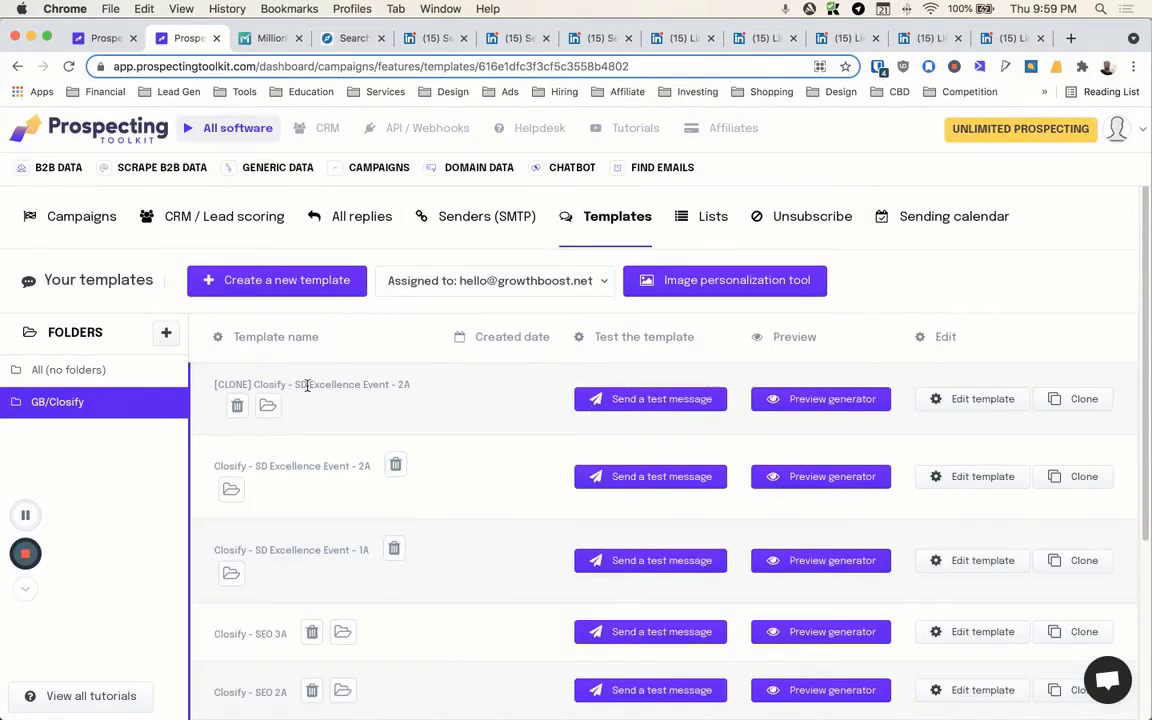
Step: Open the cloned template for editing and replace its first line with the greeting "Hi {{first_name}},"
left_click(985, 399)
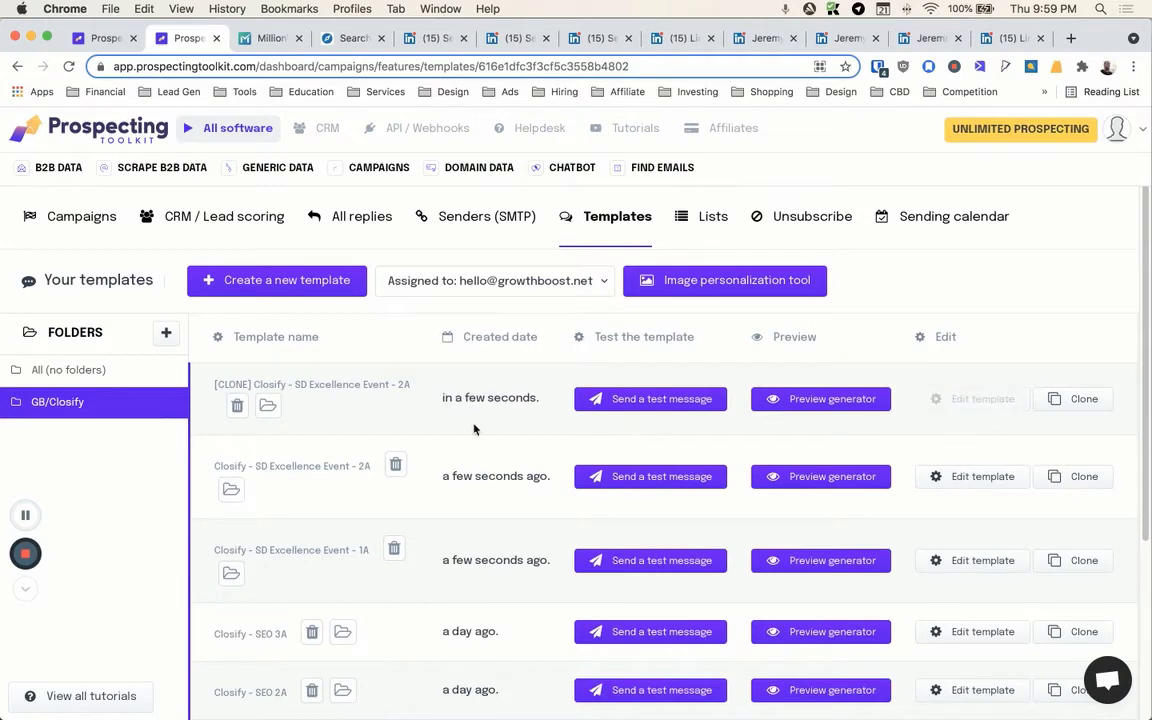
scroll(196, 513, "down", 2)
scroll(196, 513, "down", 2)
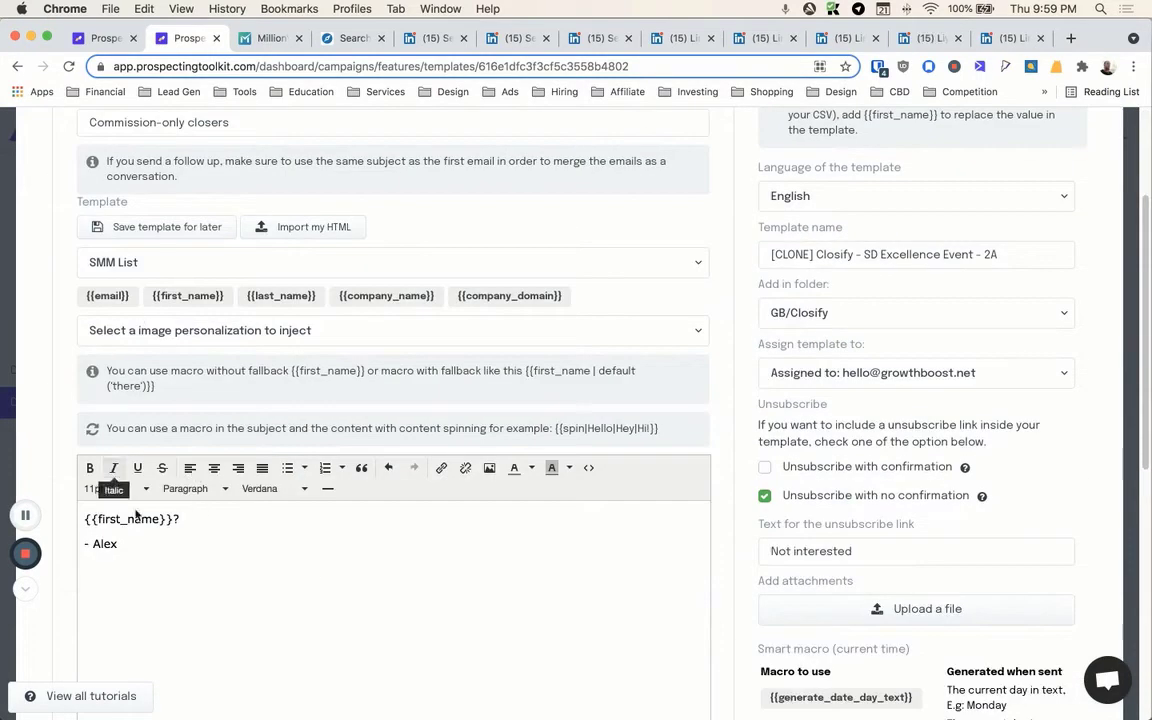
triple_click(183, 522)
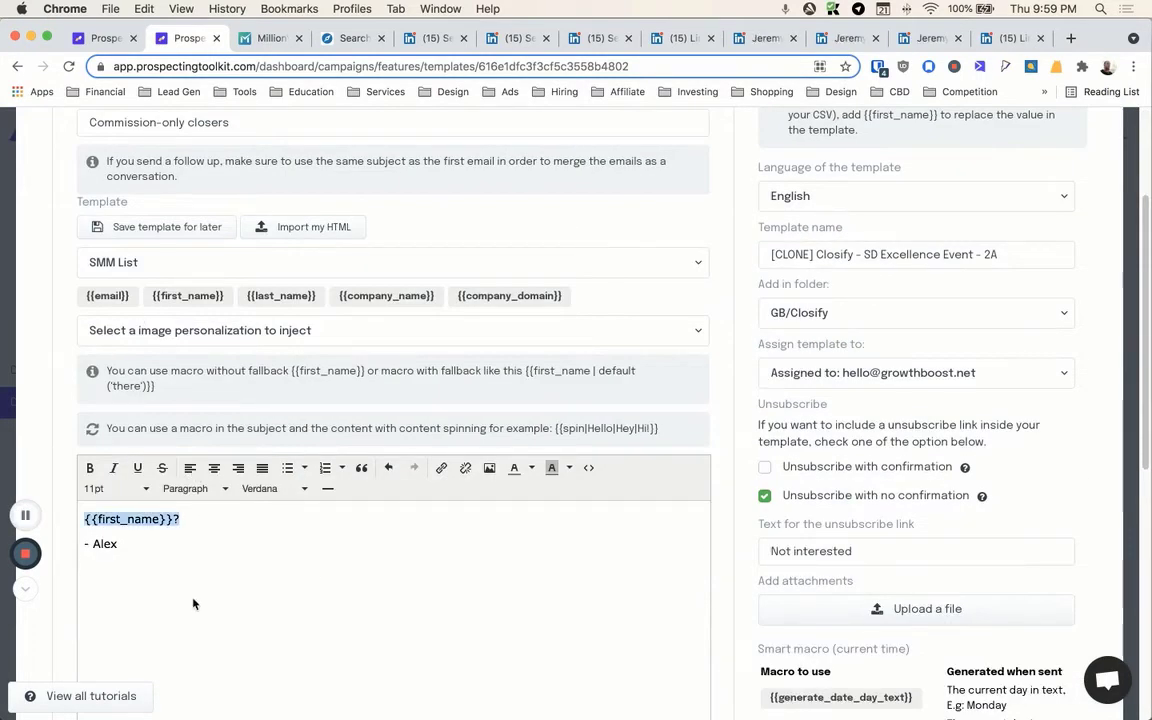
type("Hi")
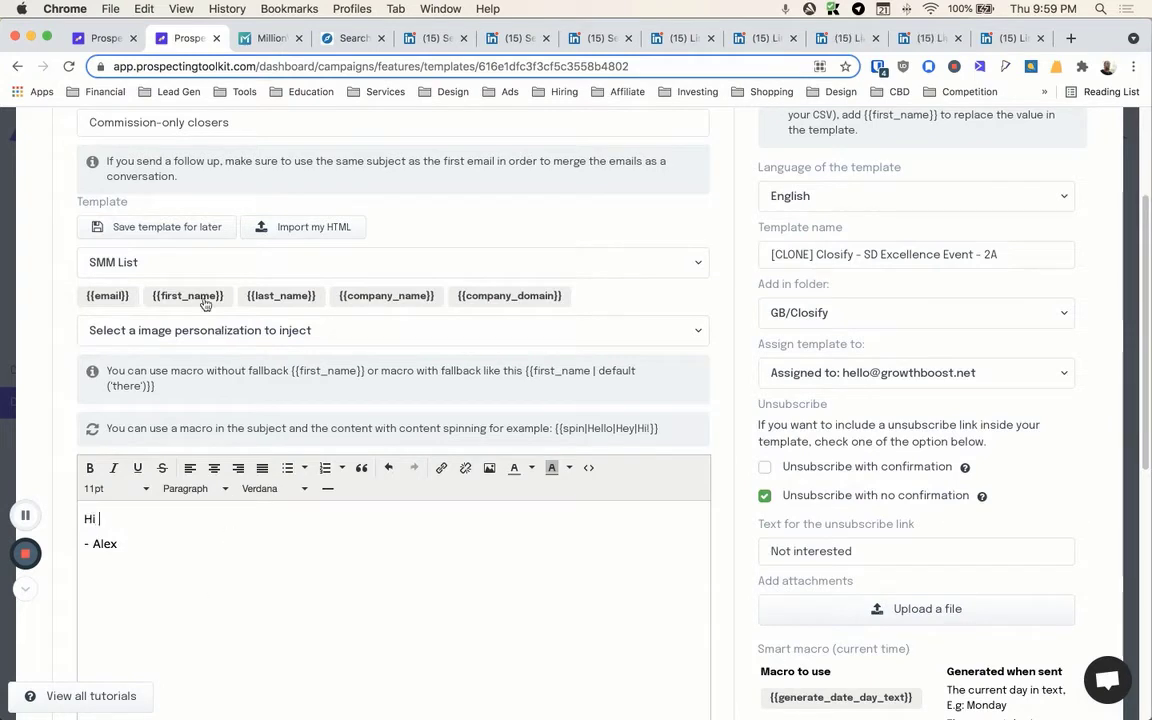
left_click(200, 298)
type(",")
Step: Below the greeting, write "We connect growing companies with trained, proven commission sales closers." and, as a new paragraph, "Do you know anyone that might be interested in this?"
key("Return")
key("BackSpace")
key("Return")
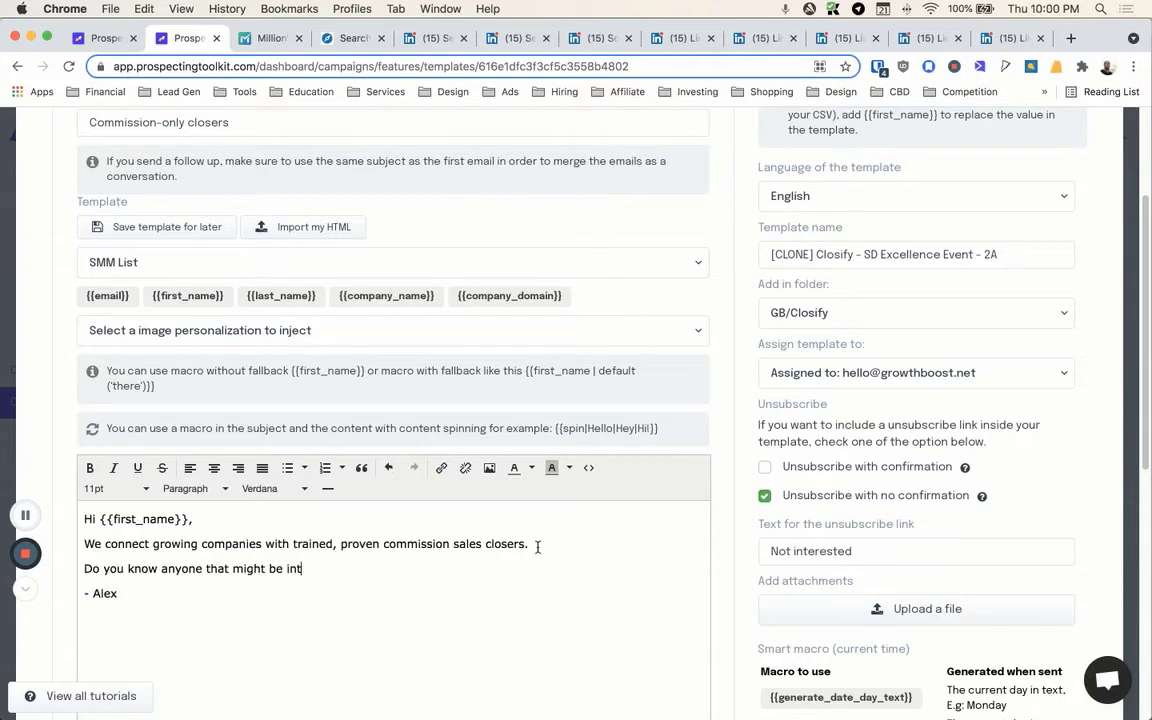
type("erested in this?")
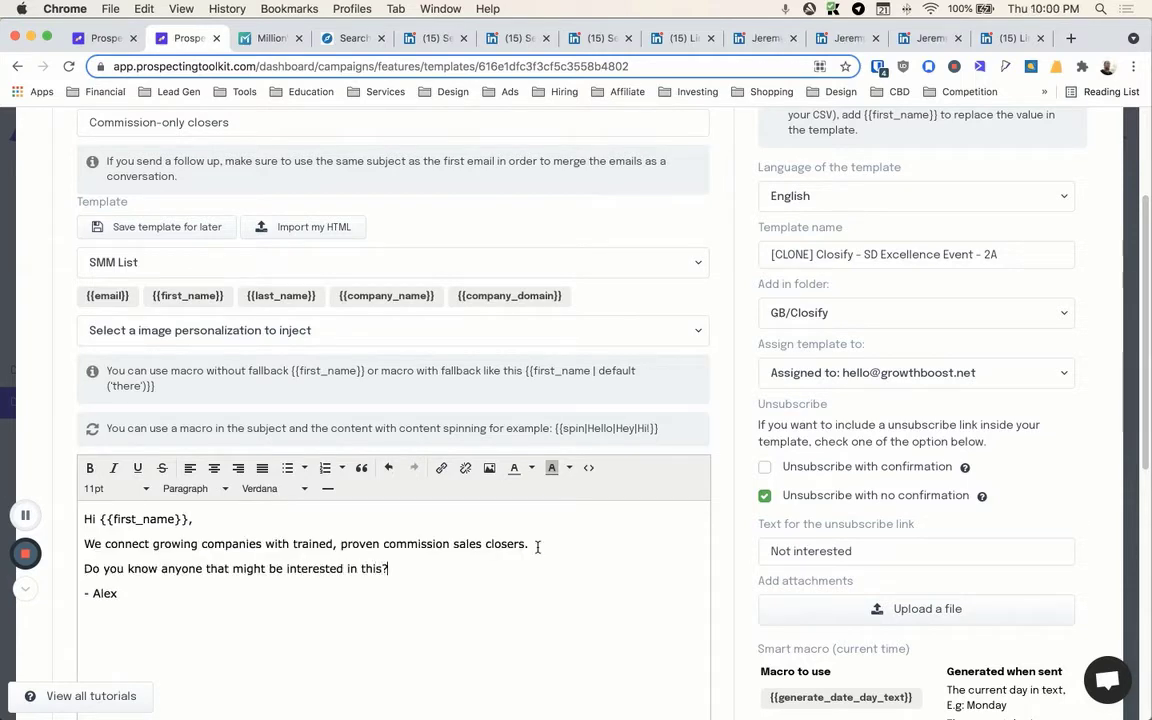
left_click_drag(396, 568, 85, 566)
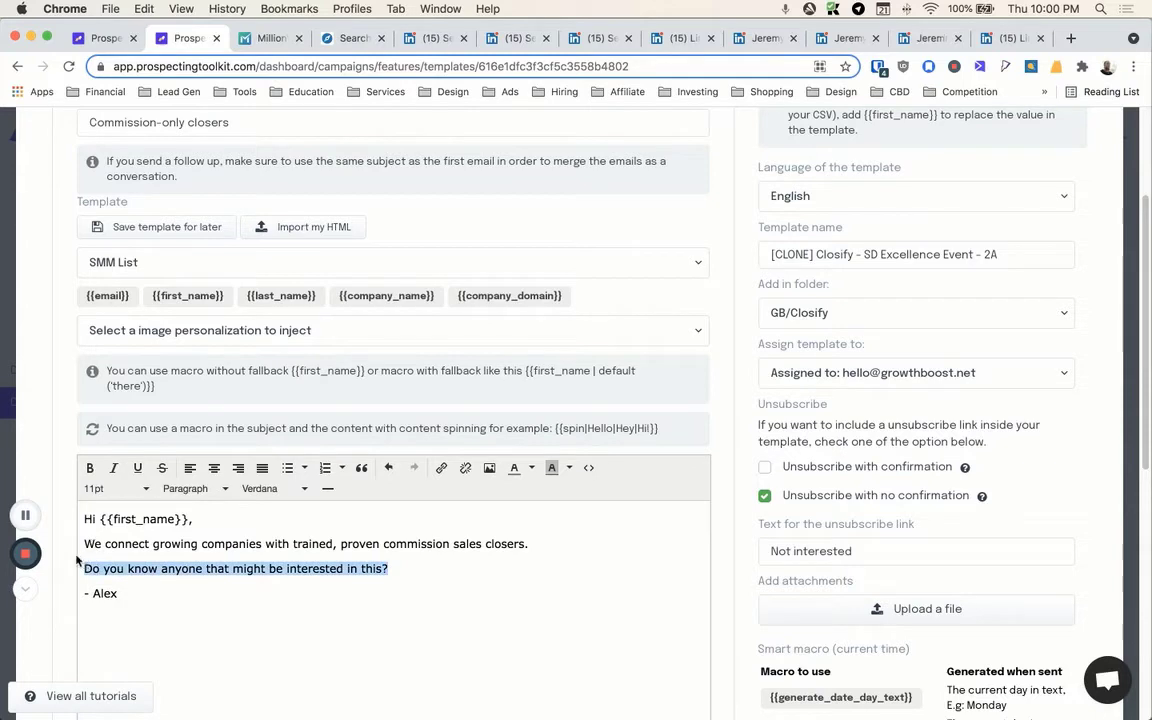
left_click_drag(96, 519, 115, 542)
left_click(177, 568)
Step: Replace "trained, proven" with "vetted" in the sentence about connecting growing companies
left_click_drag(379, 543, 333, 544)
key("BackSpace")
key("BackSpace")
key("BackSpace")
key("BackSpace")
key("BackSpace")
key("BackSpace")
key("BackSpace")
key("BackSpace")
type("vetted")
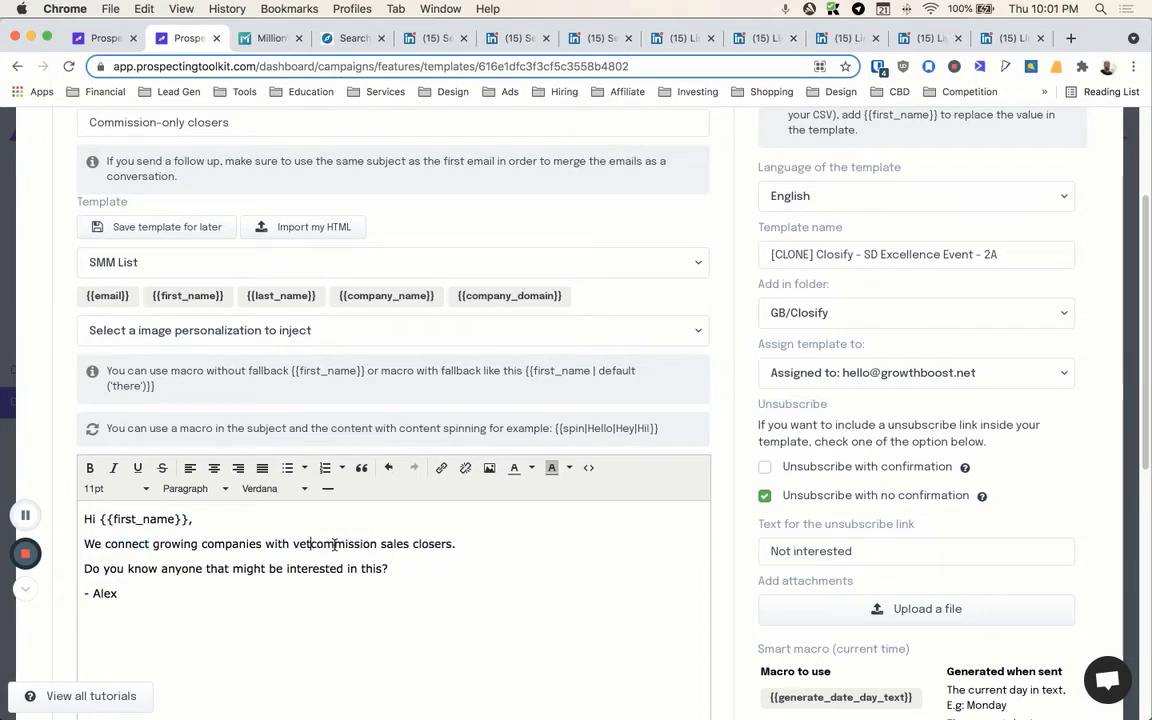
key("Down")
key("super+Left")
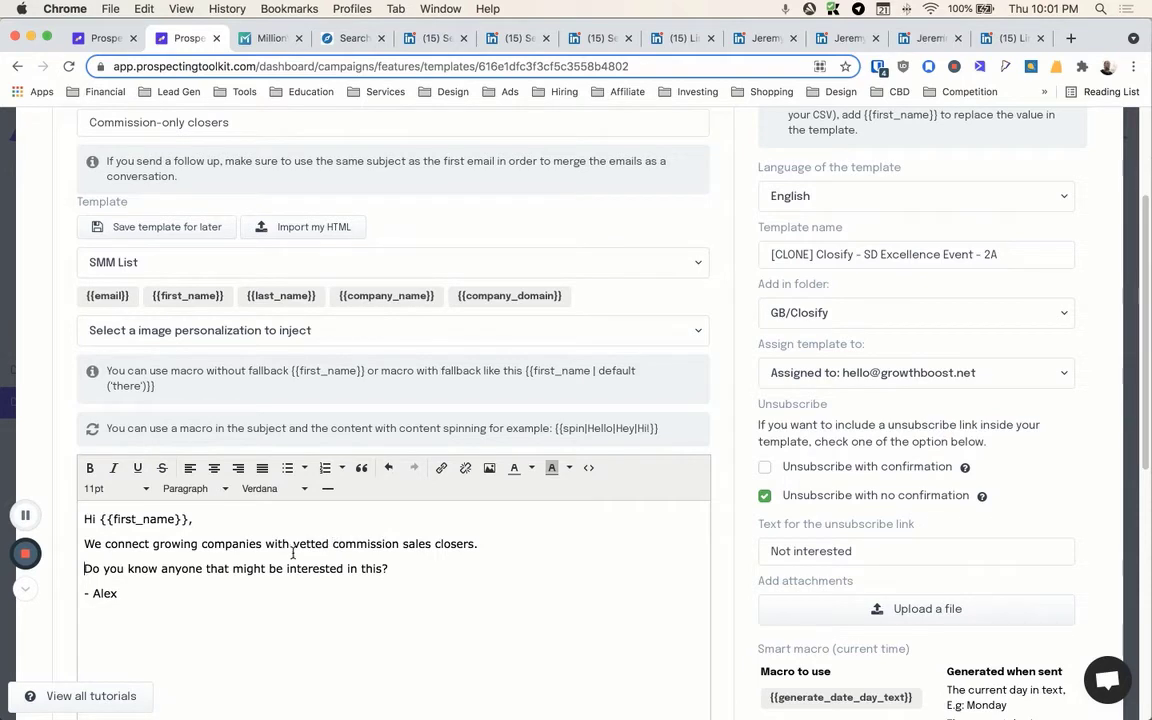
Step: Reword the end of the pitch sentence to "commission-only sales agents"
left_click(401, 544)
key("Left")
type("-only")
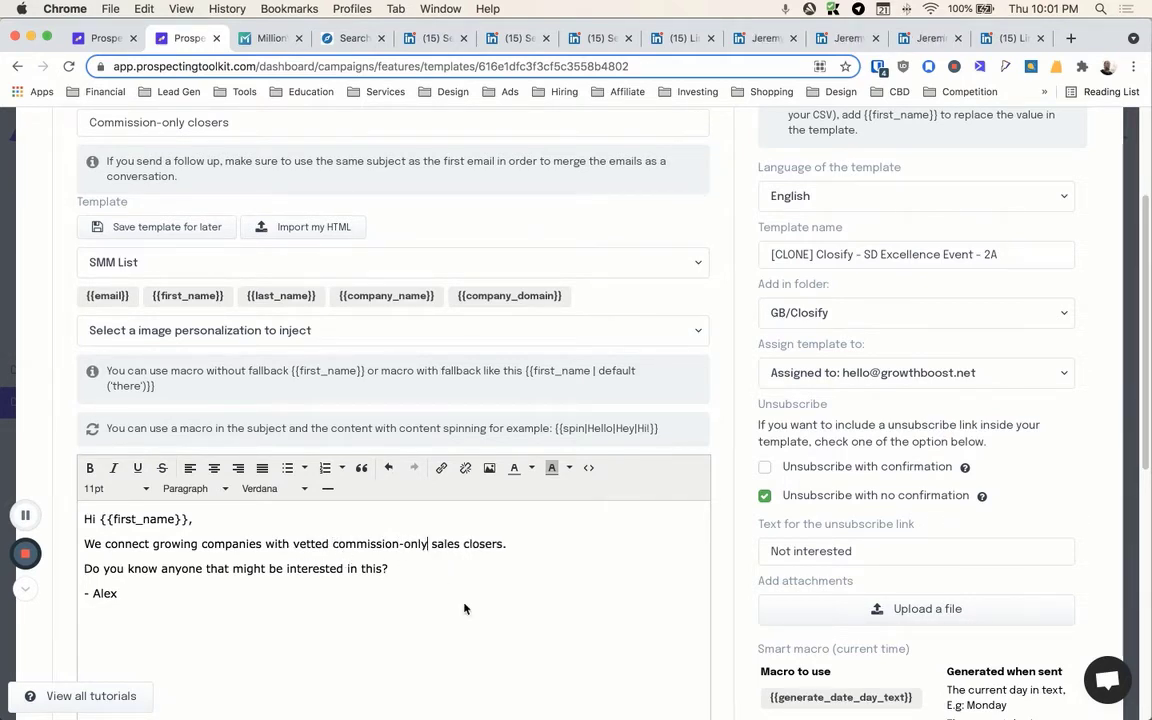
double_click(483, 544)
type("agents")
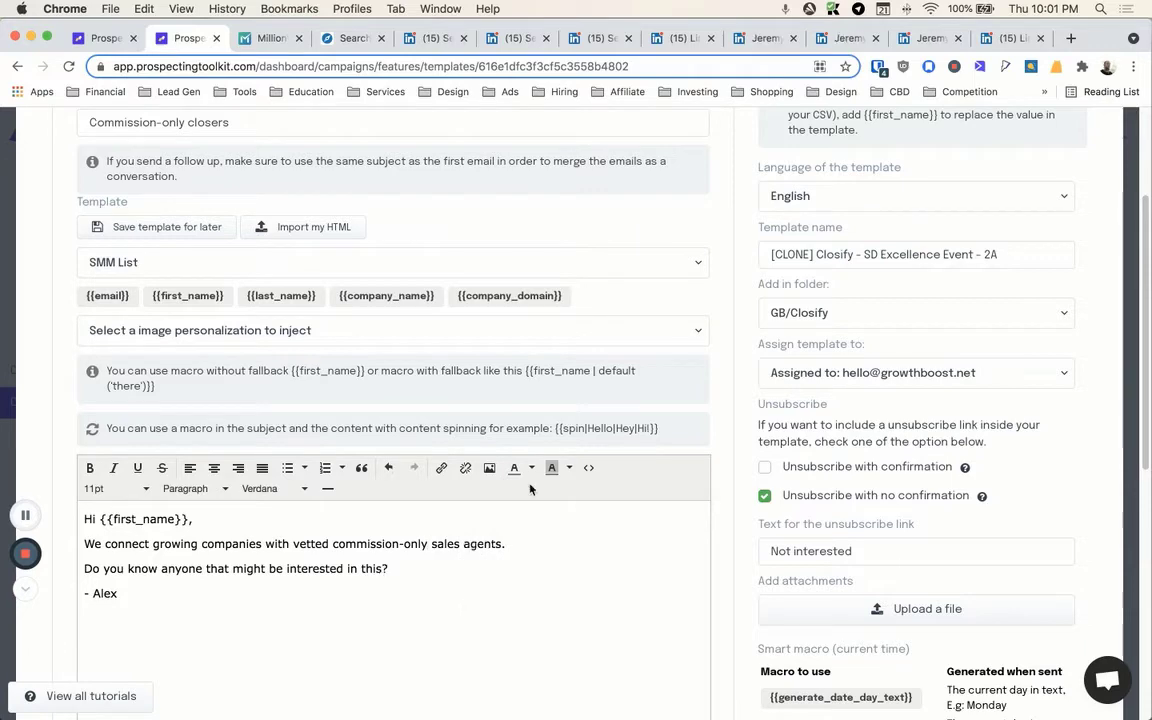
Step: Replace "commission-only sales agents" in the pitch sentence with a copy of the sample macro {{spin|Hello|Hey|Hi!}}
scroll(700, 545, "down", 5)
left_click_drag(871, 686, 781, 688)
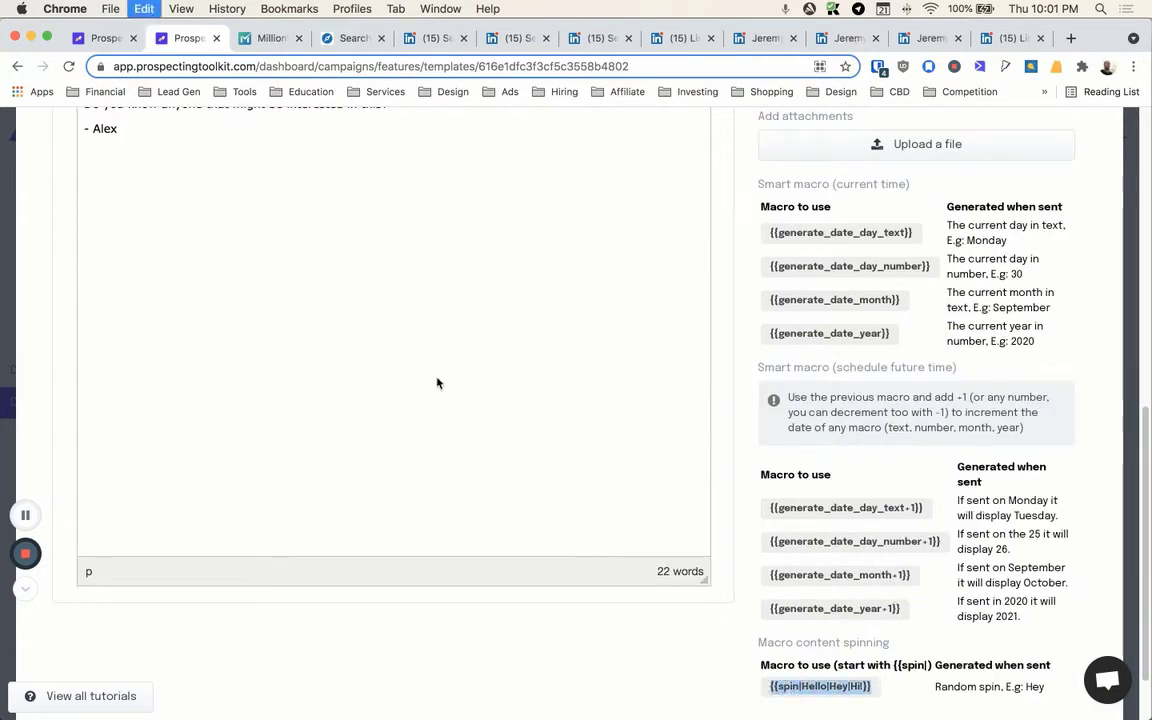
scroll(450, 391, "up", 6)
scroll(427, 391, "down", 6)
scroll(504, 512, "up", 3)
type("{{spin|Hello|Hey|Hi!}}")
Step: Set the spin macro's variants to commission-only sales agents, commission closers, commission-only sales reps and commission-only sales closers
double_click(390, 378)
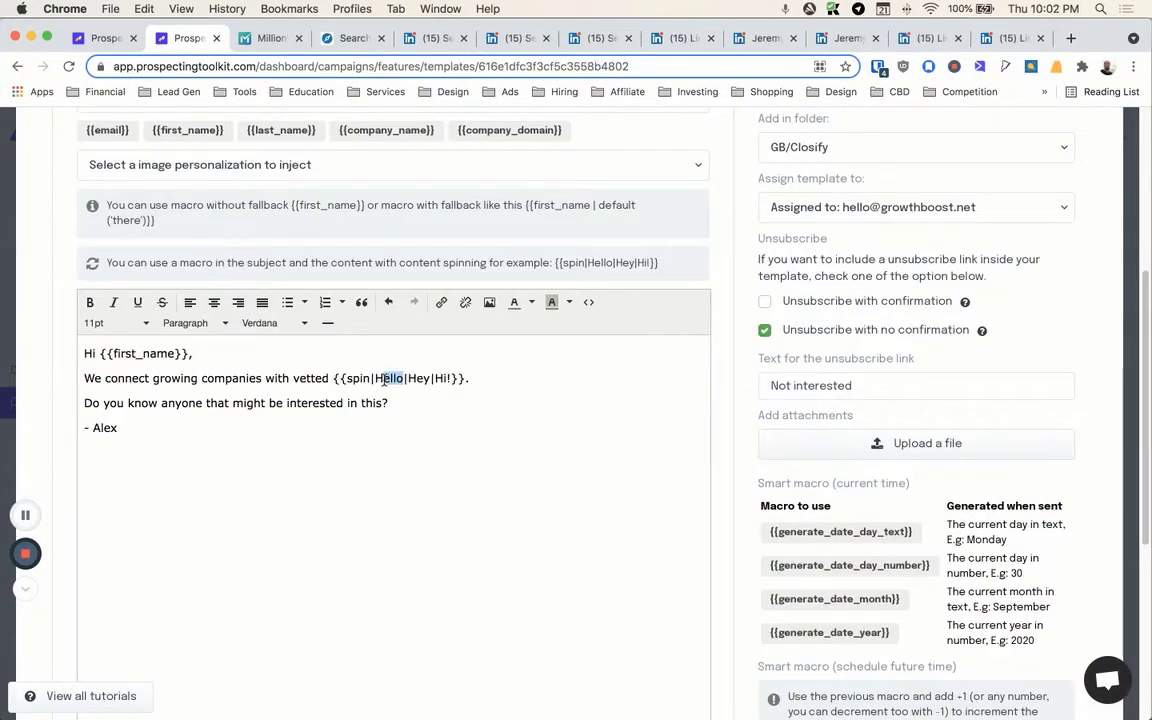
type("commission-only sales agents")
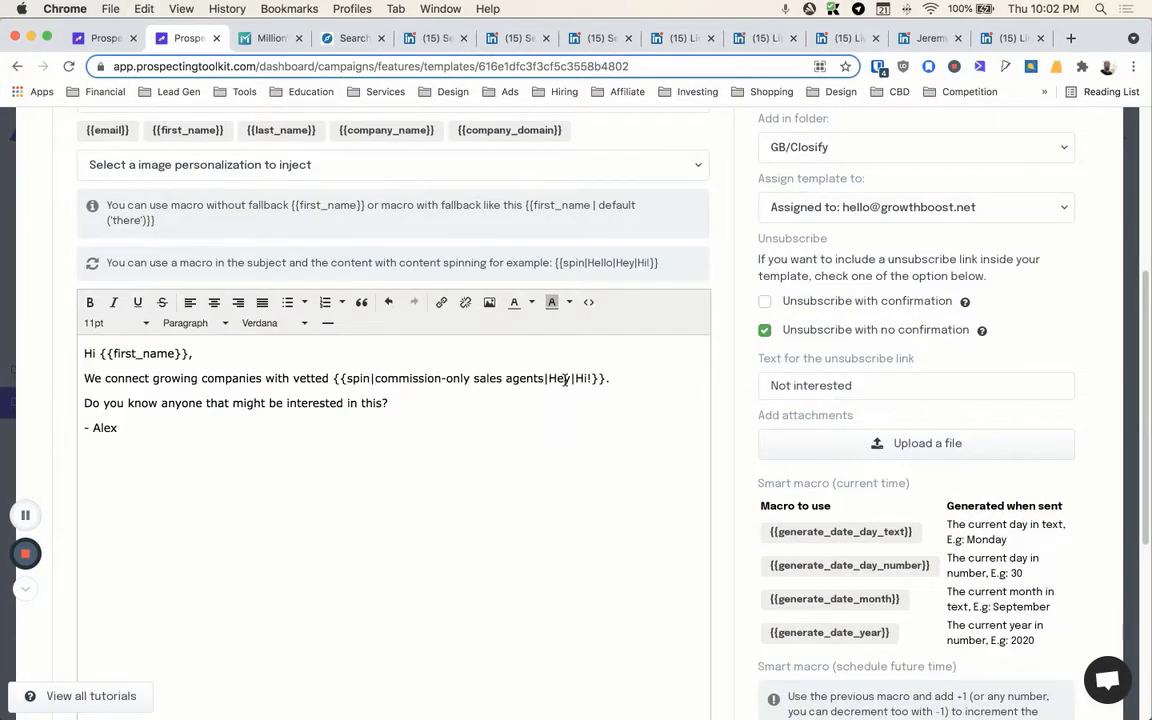
double_click(558, 378)
type("commission closers|commission-on")
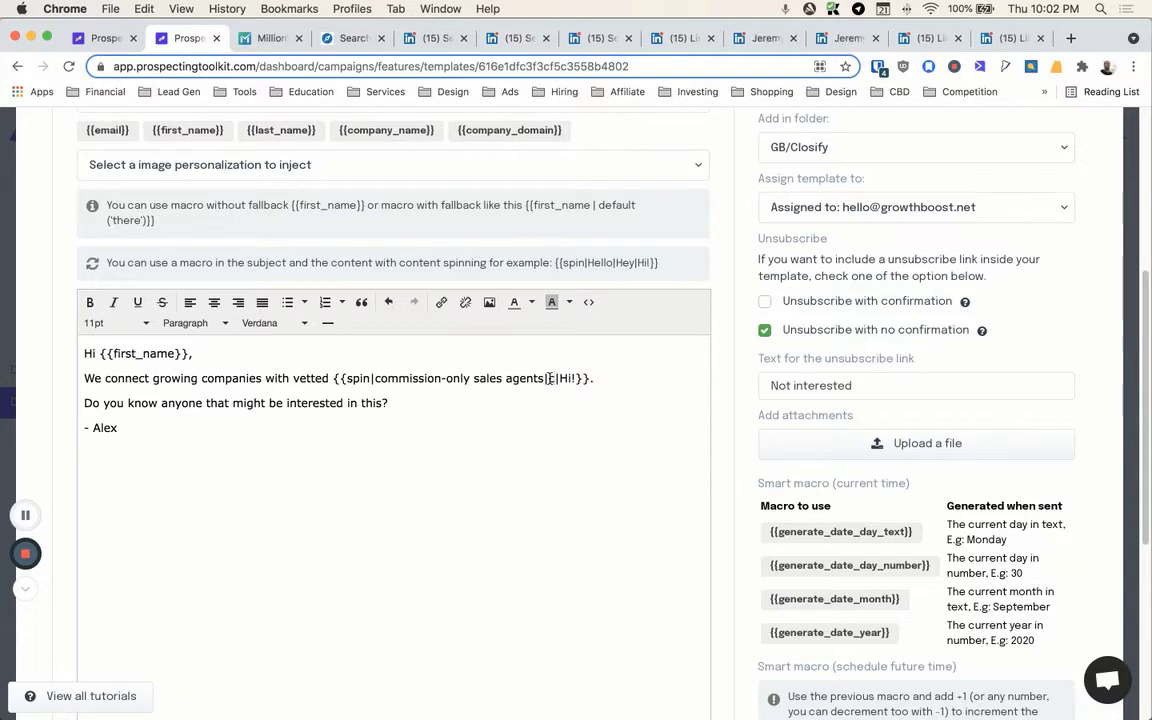
type("ly sales reps")
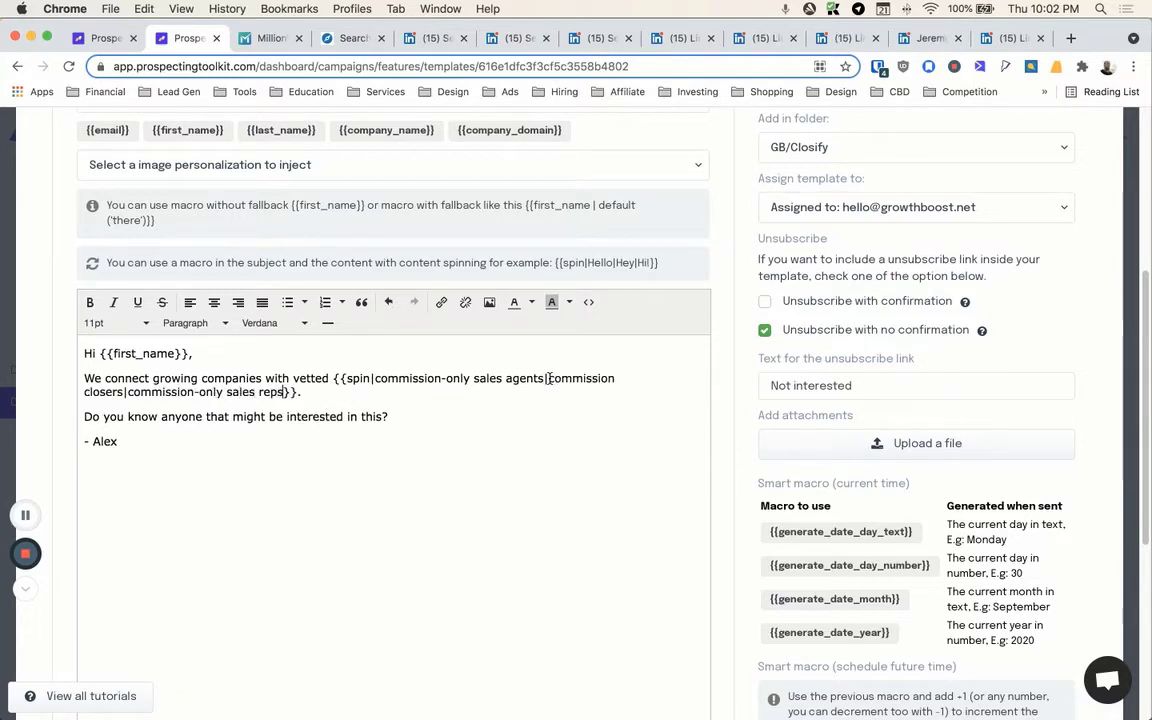
type("|commission")
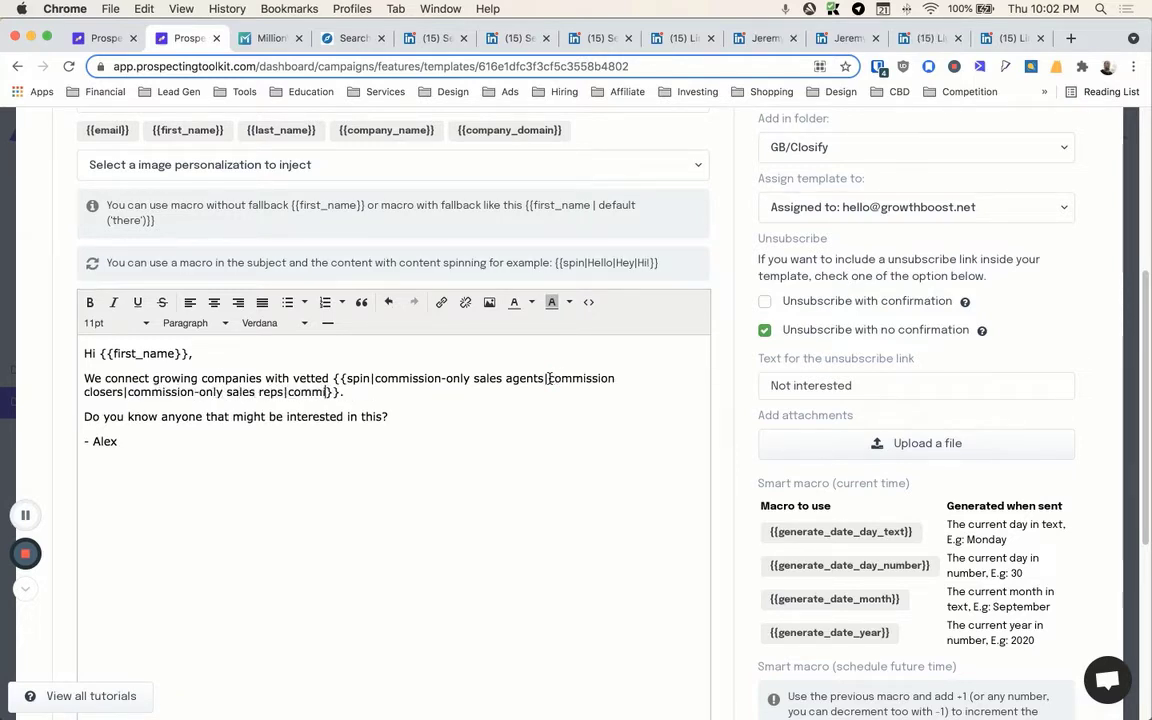
type("-only sales closers")
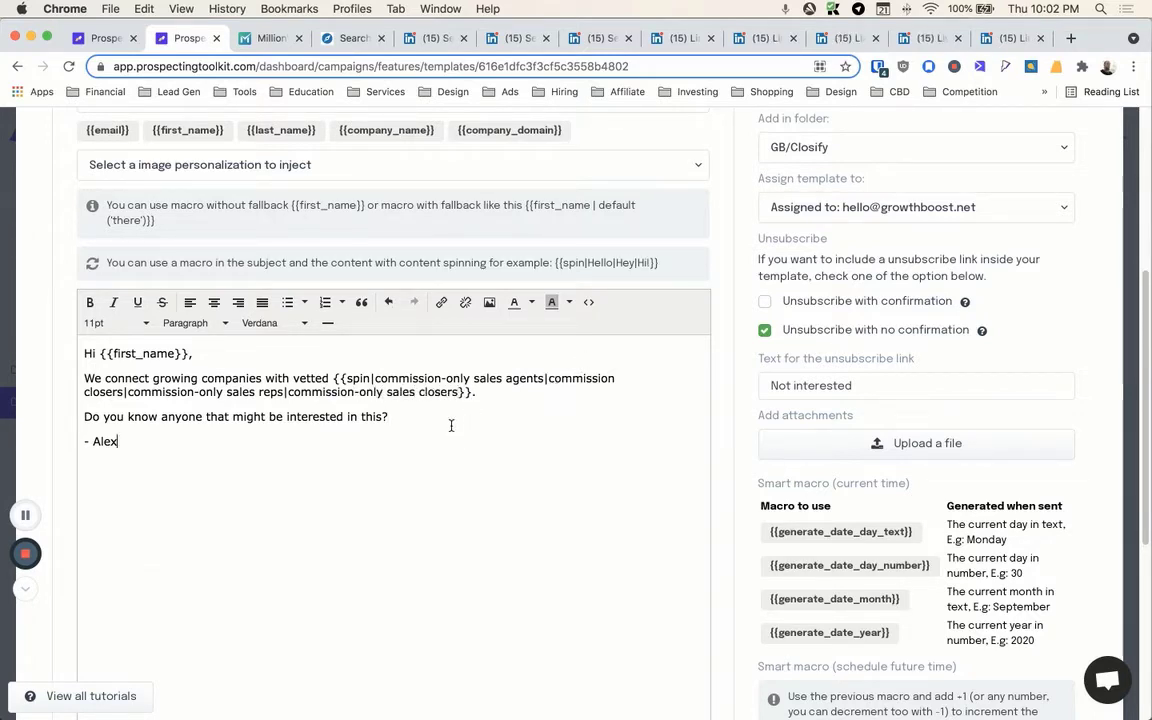
Step: Review the cloned template's settings and email text, and inspect the body's HTML source code
scroll(460, 423, "down", 2)
scroll(555, 445, "up", 5)
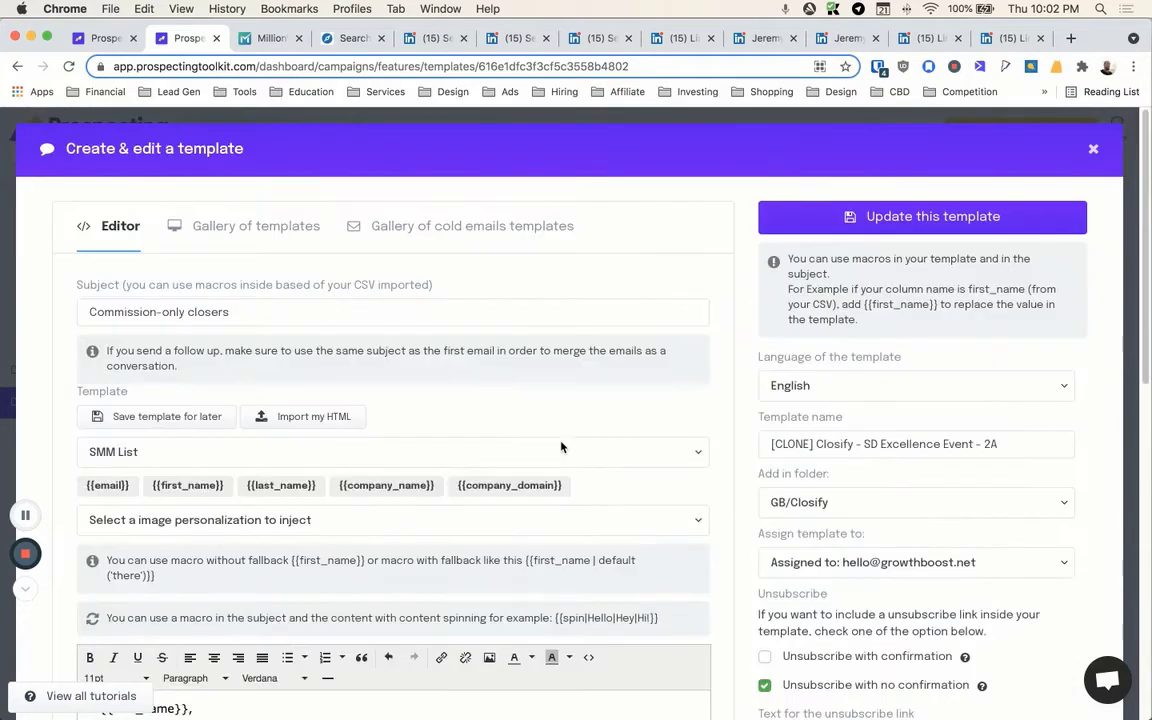
scroll(504, 396, "down", 4)
scroll(560, 442, "up", 1)
scroll(694, 358, "down", 5)
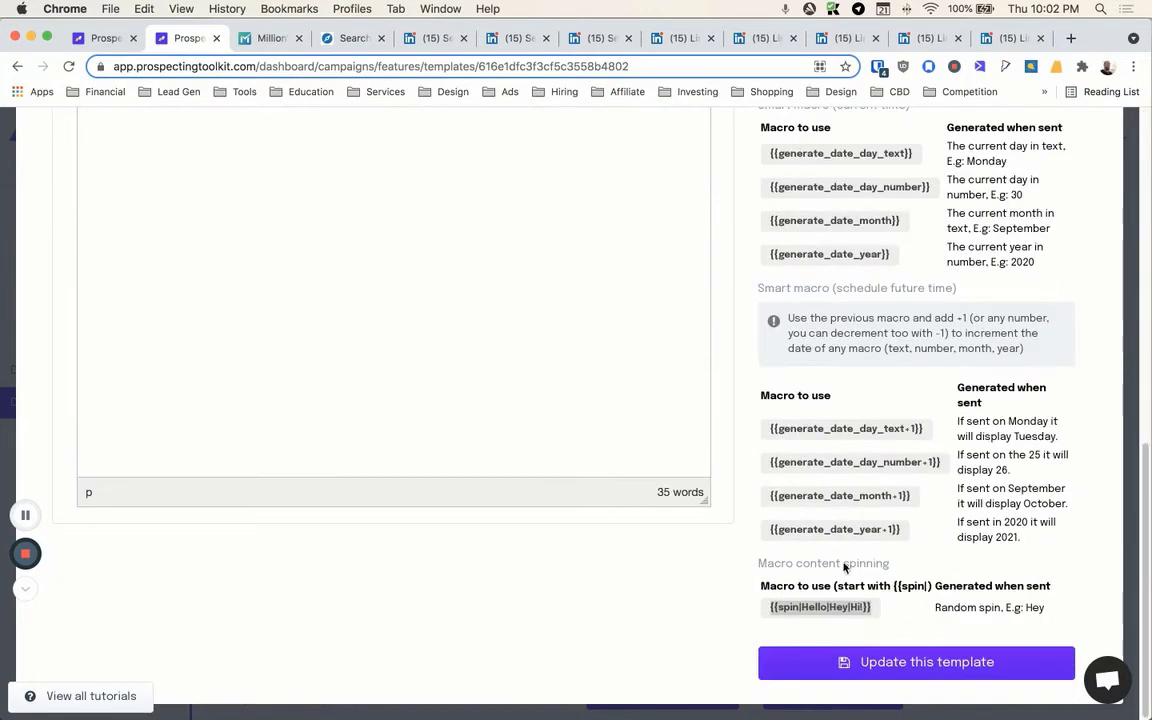
scroll(420, 324, "up", 2)
scroll(476, 249, "up", 3)
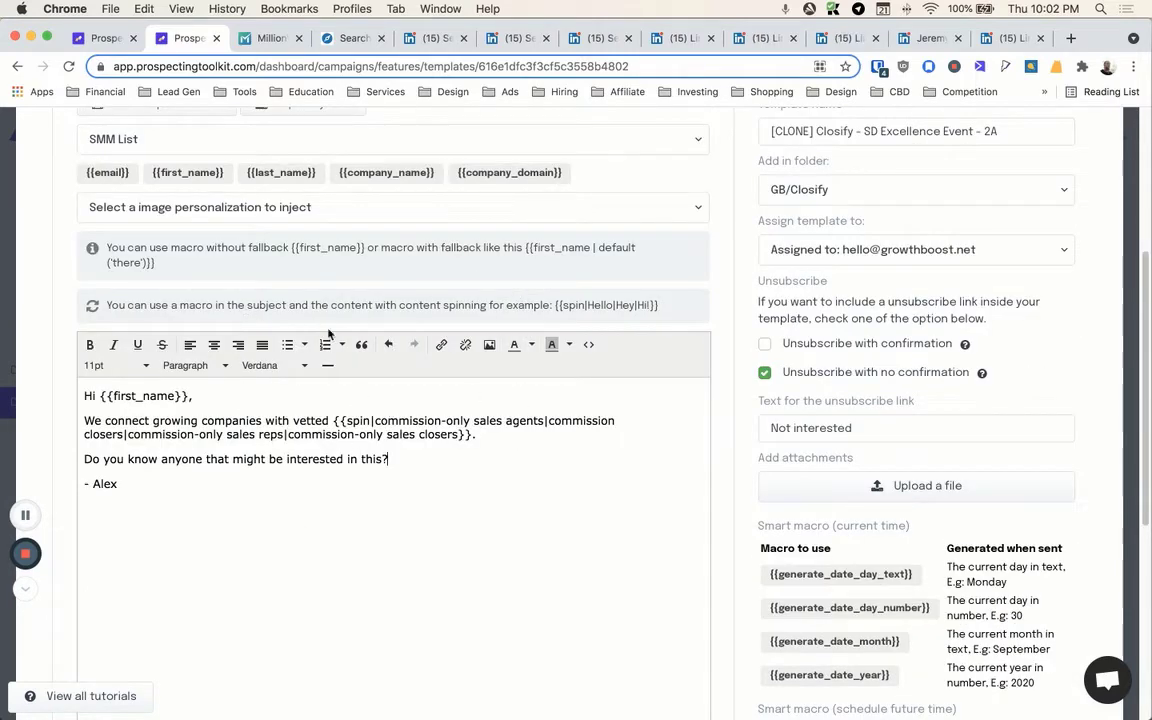
scroll(586, 355, "down", 4)
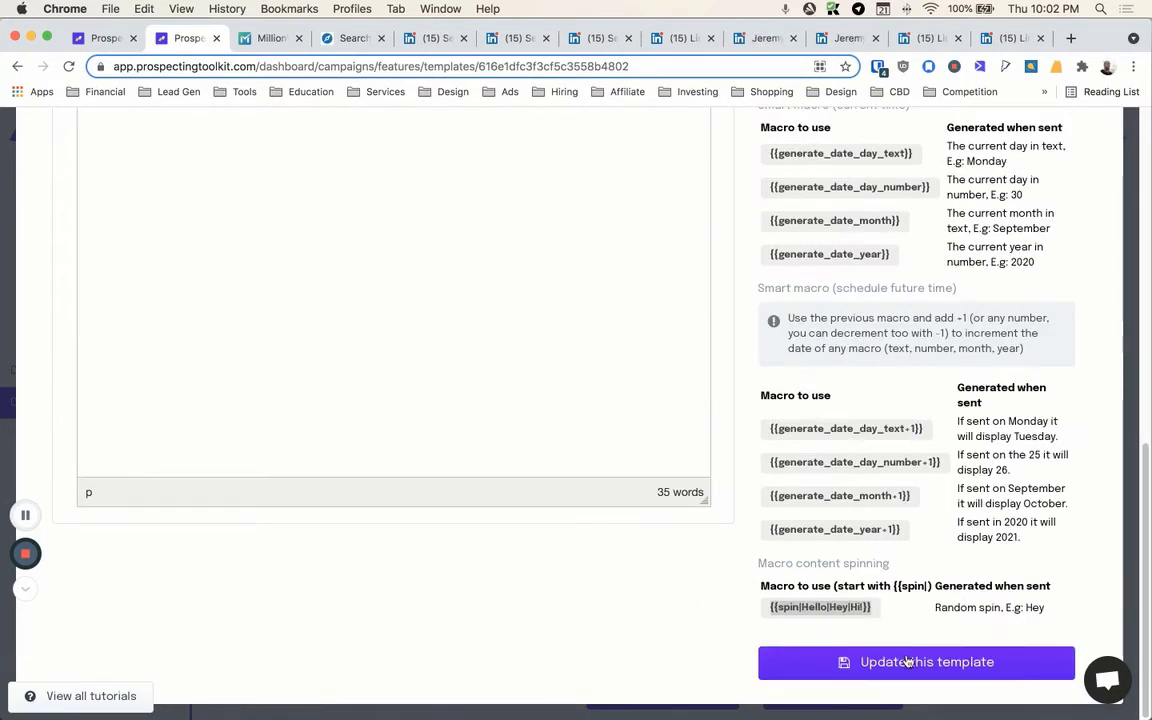
scroll(906, 662, "up", 5)
left_click(588, 466)
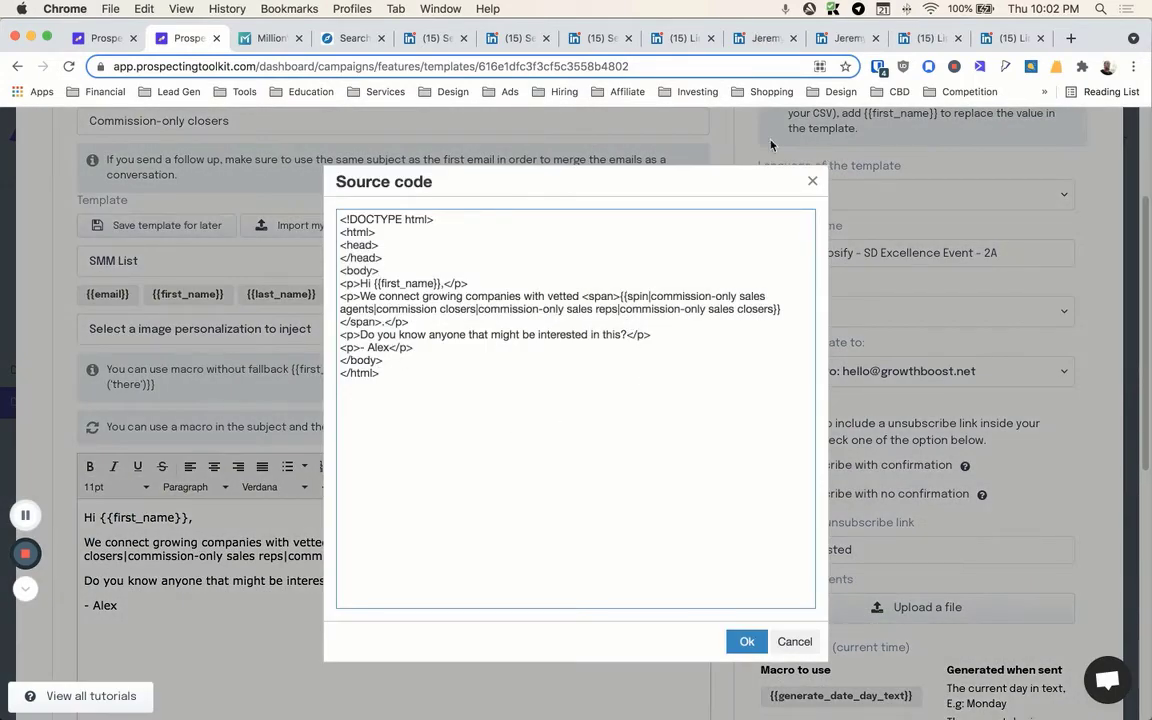
Step: Close the source code view, turn off the no-confirmation unsubscribe option in the cloned 2A template, and save the template
left_click(810, 182)
scroll(148, 326, "down", 1)
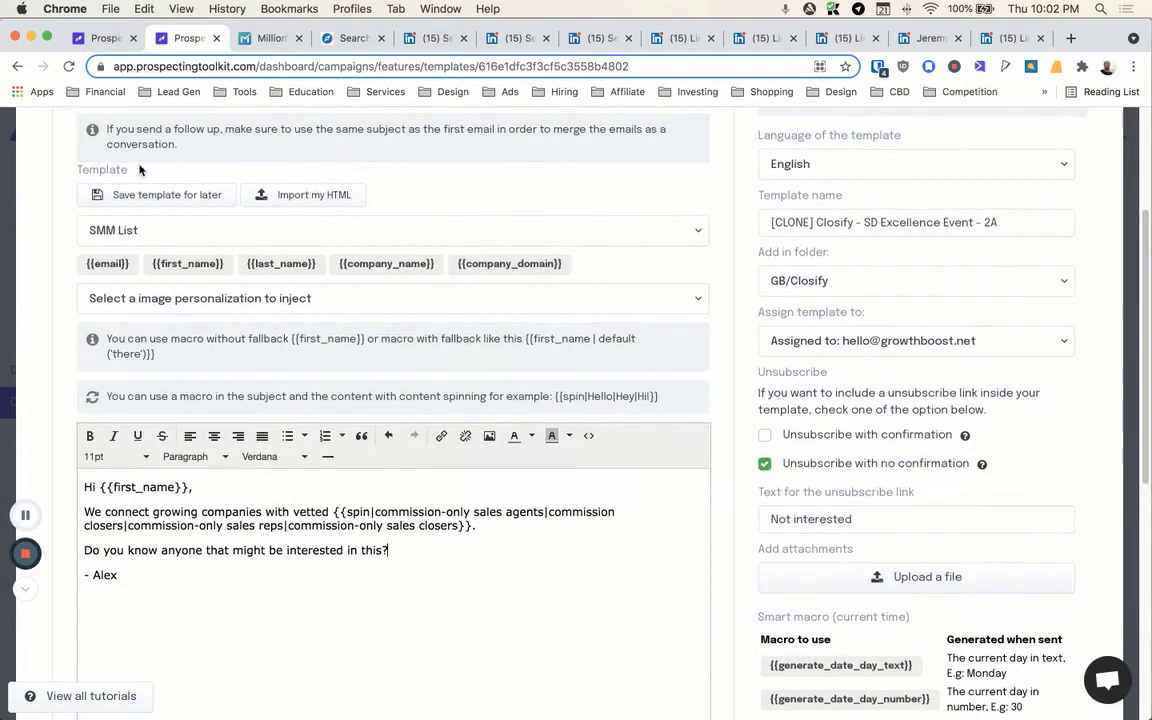
scroll(150, 200, "up", 2)
scroll(195, 320, "down", 5)
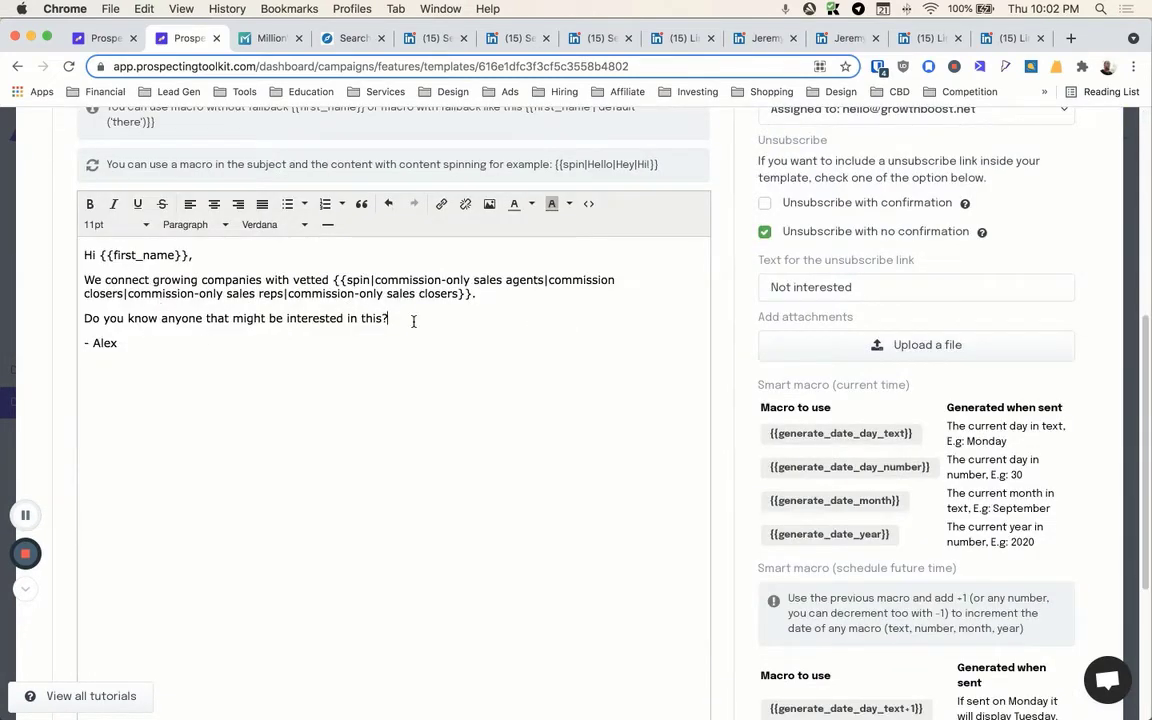
scroll(690, 330, "up", 1)
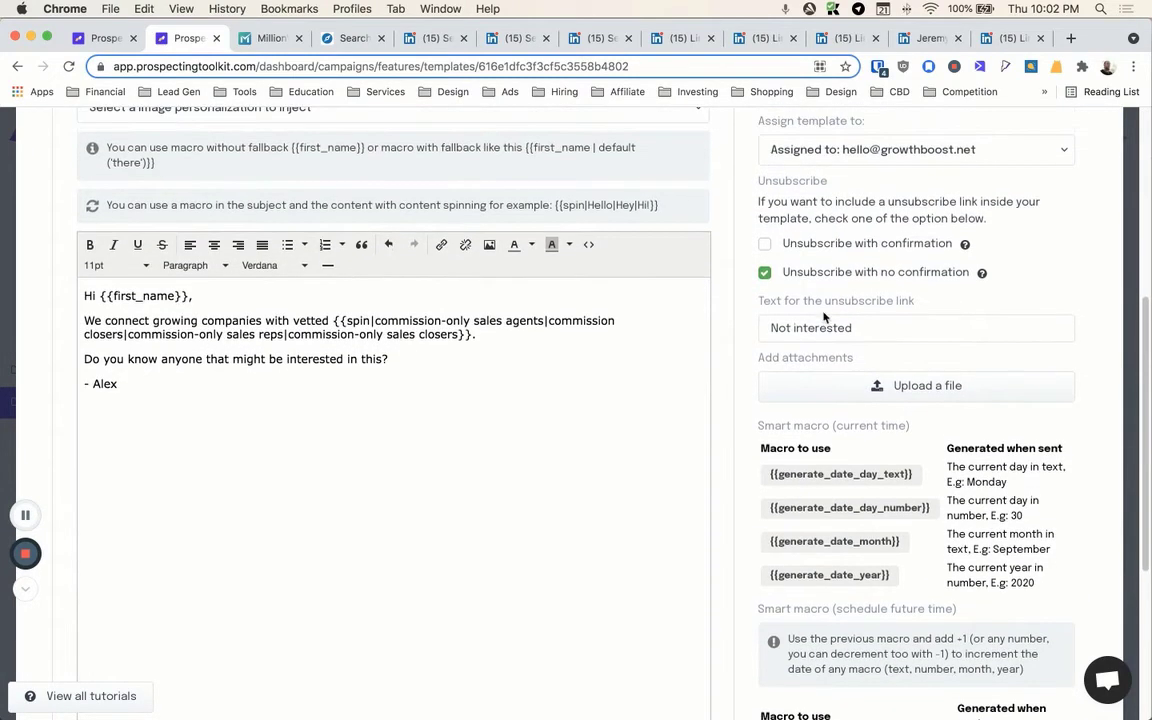
left_click(764, 272)
left_click(765, 273)
left_click(765, 273)
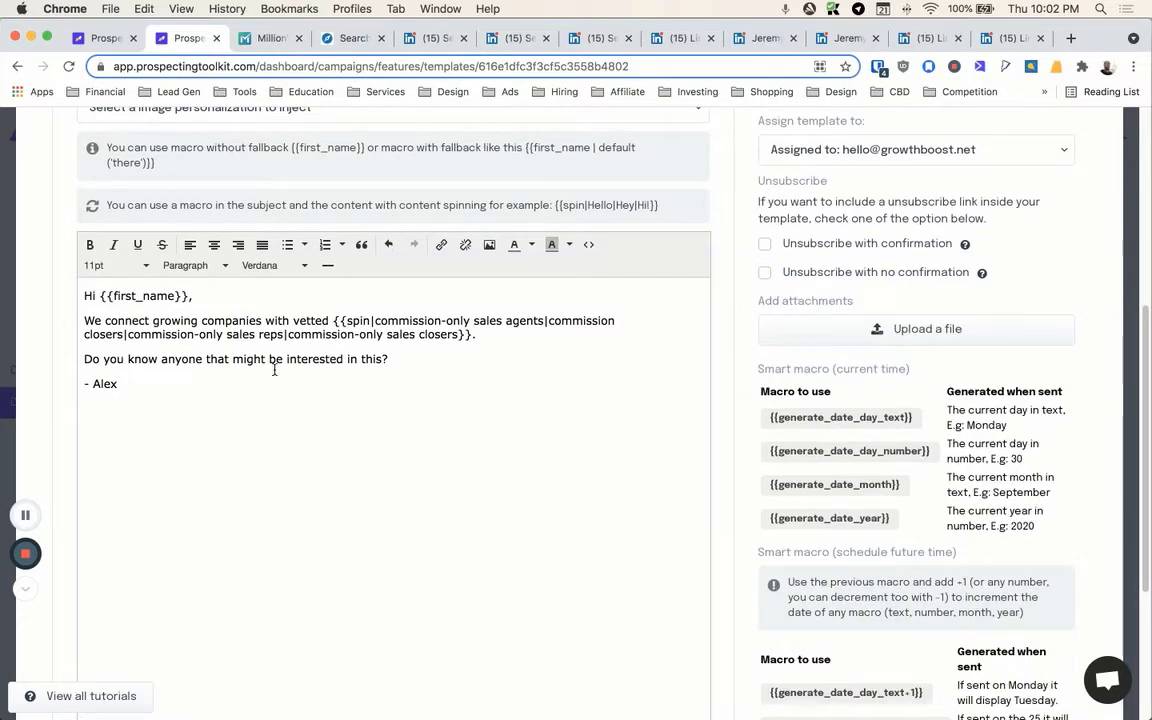
scroll(305, 375, "down", 2)
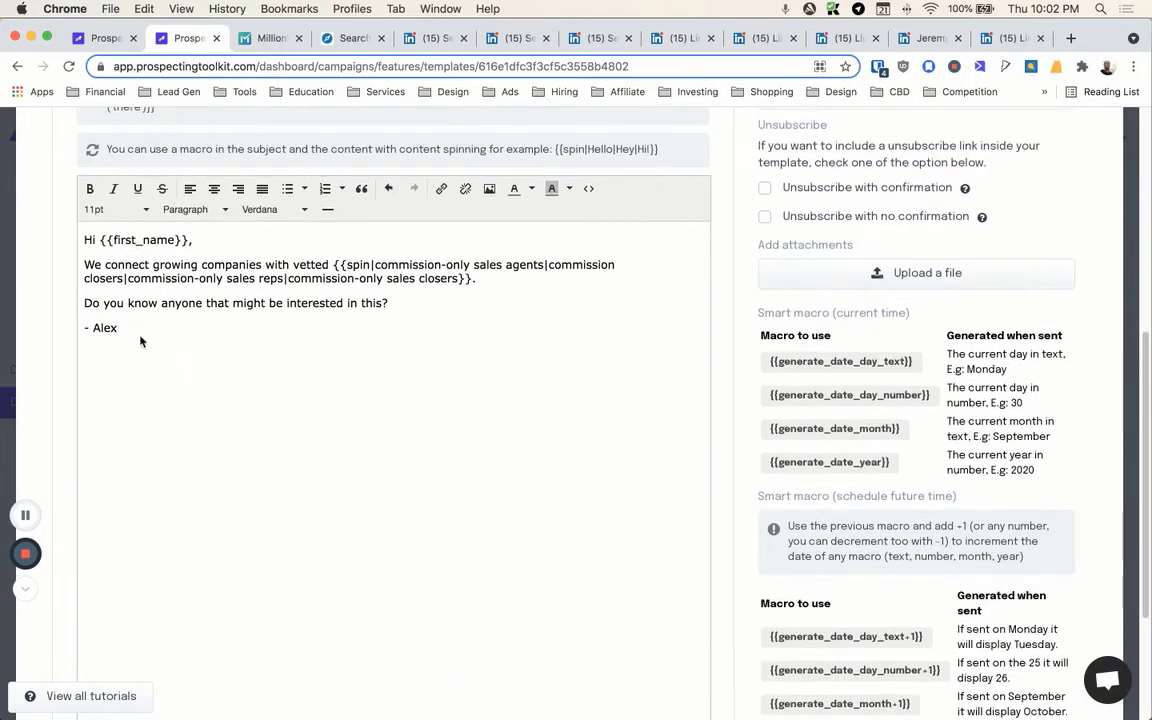
scroll(715, 373, "down", 5)
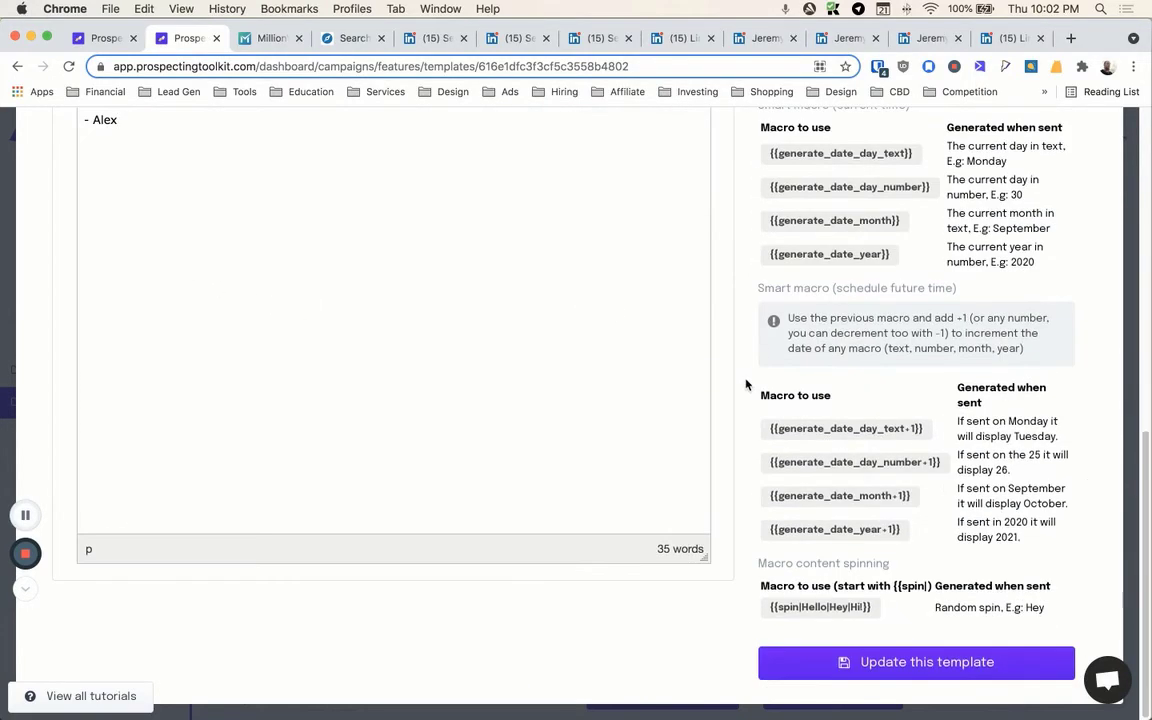
scroll(824, 582, "up", 1)
scroll(816, 613, "down", 1)
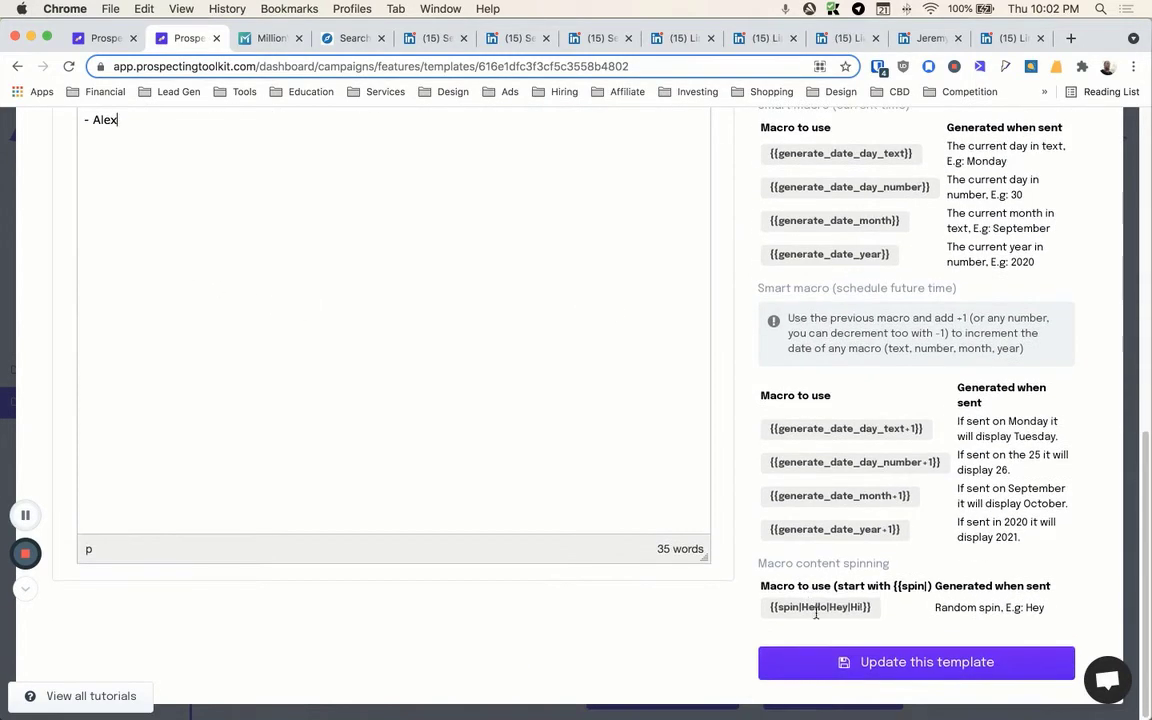
left_click(916, 664)
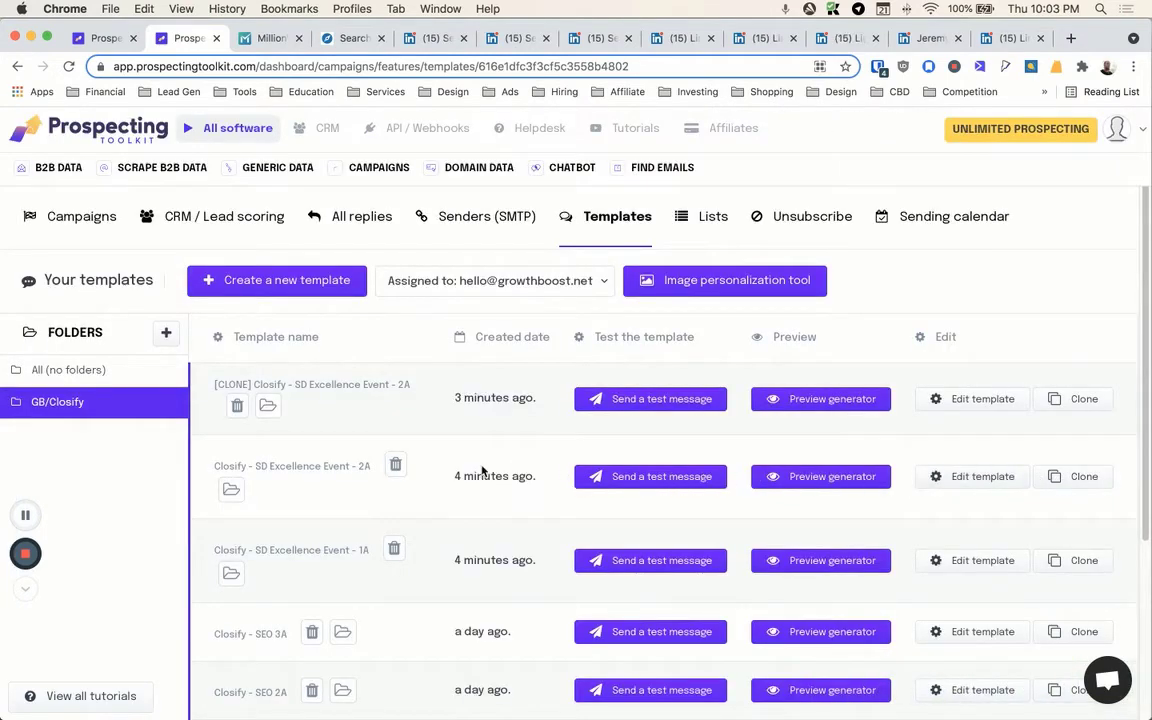
Step: Turn off the no-confirmation unsubscribe option in the Closify - SD Excellence Event - 2A template and save it
left_click(980, 477)
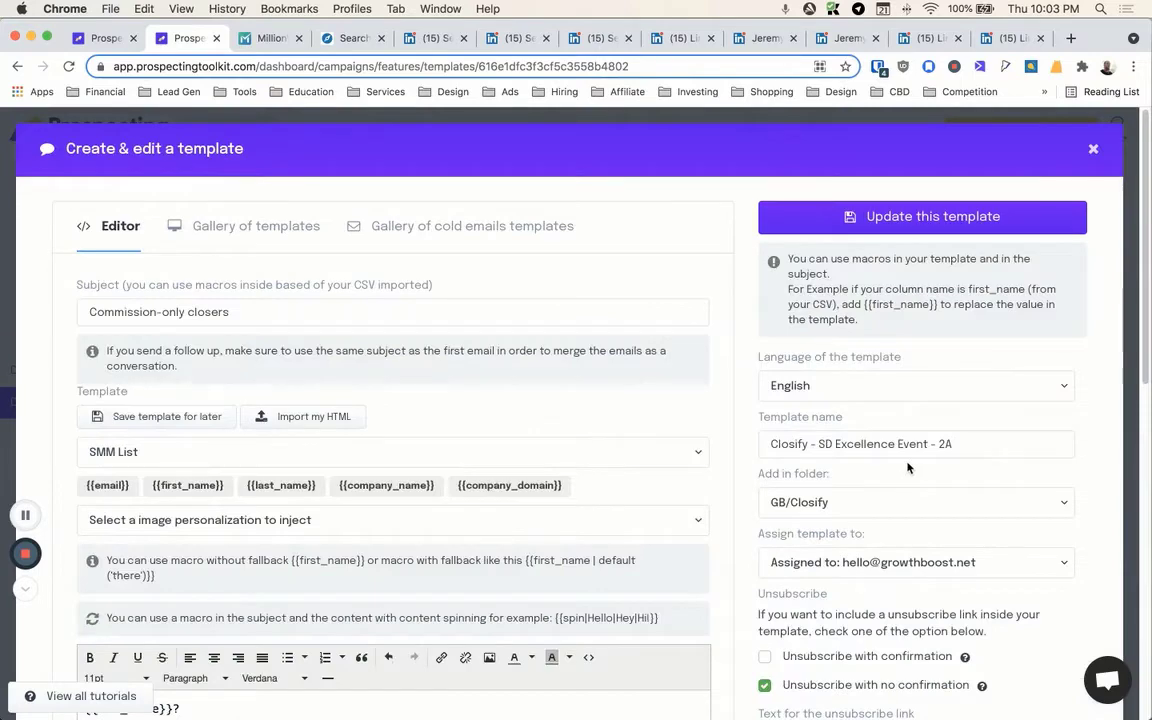
scroll(816, 420, "down", 5)
left_click(767, 327)
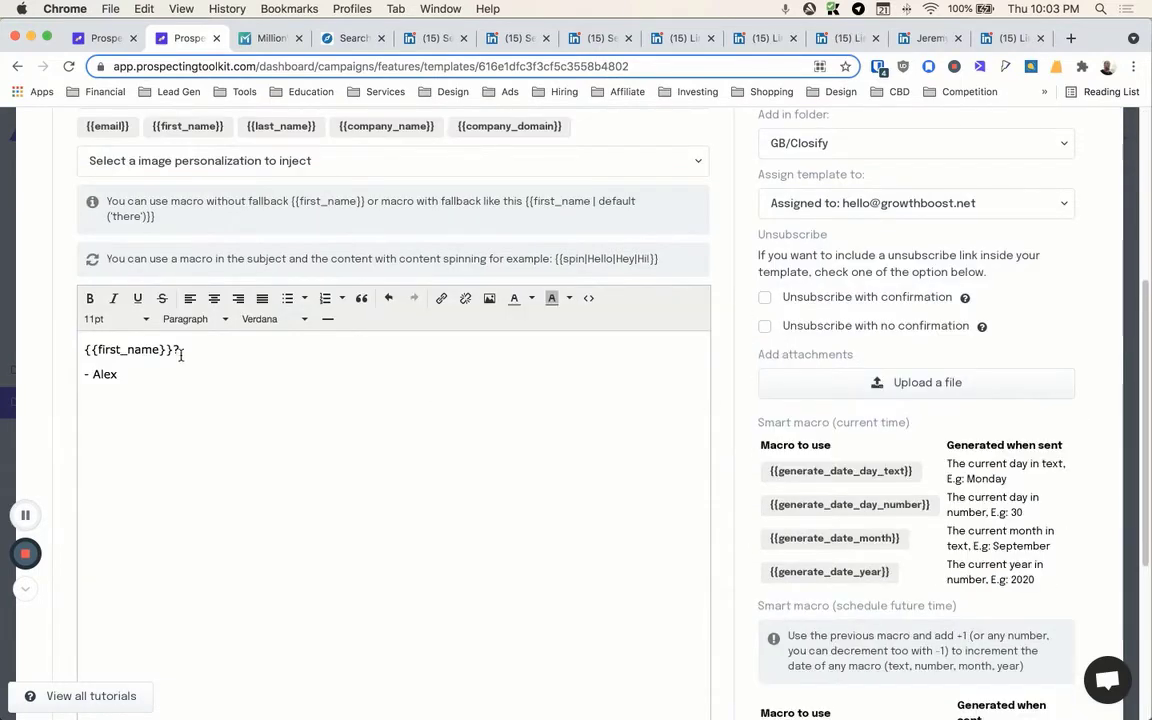
scroll(886, 460, "down", 5)
left_click(925, 660)
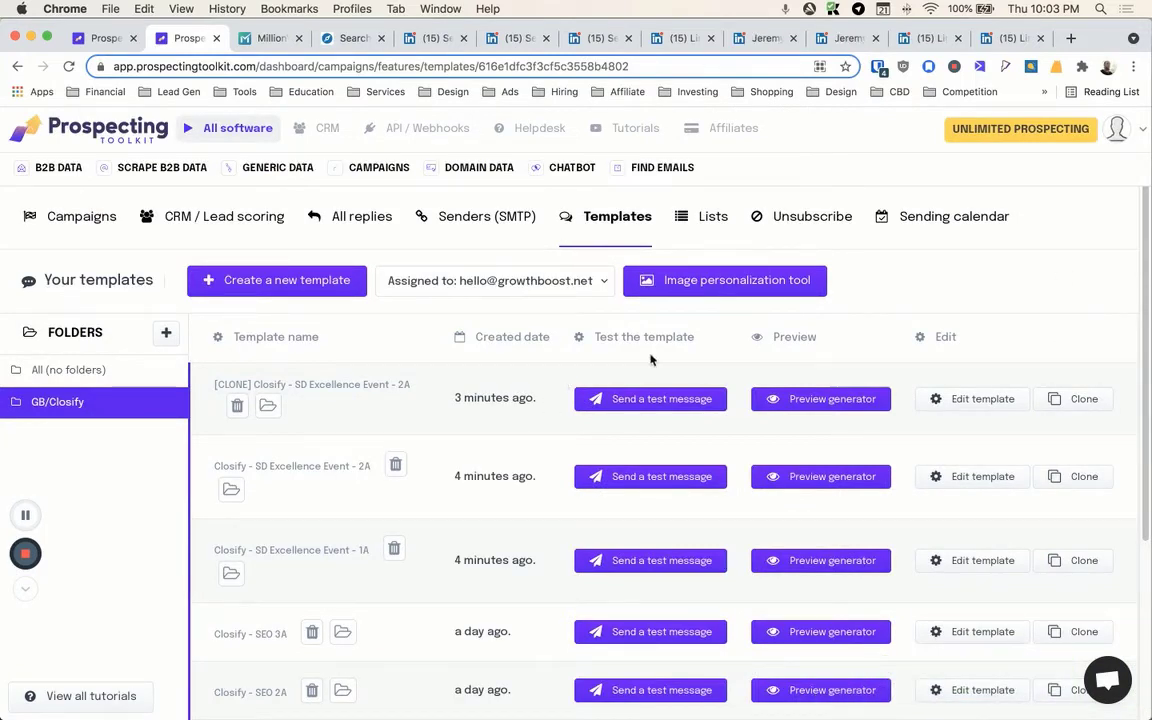
Step: Generate previews of the cloned 2A template using the SMM List contacts
left_click(793, 400)
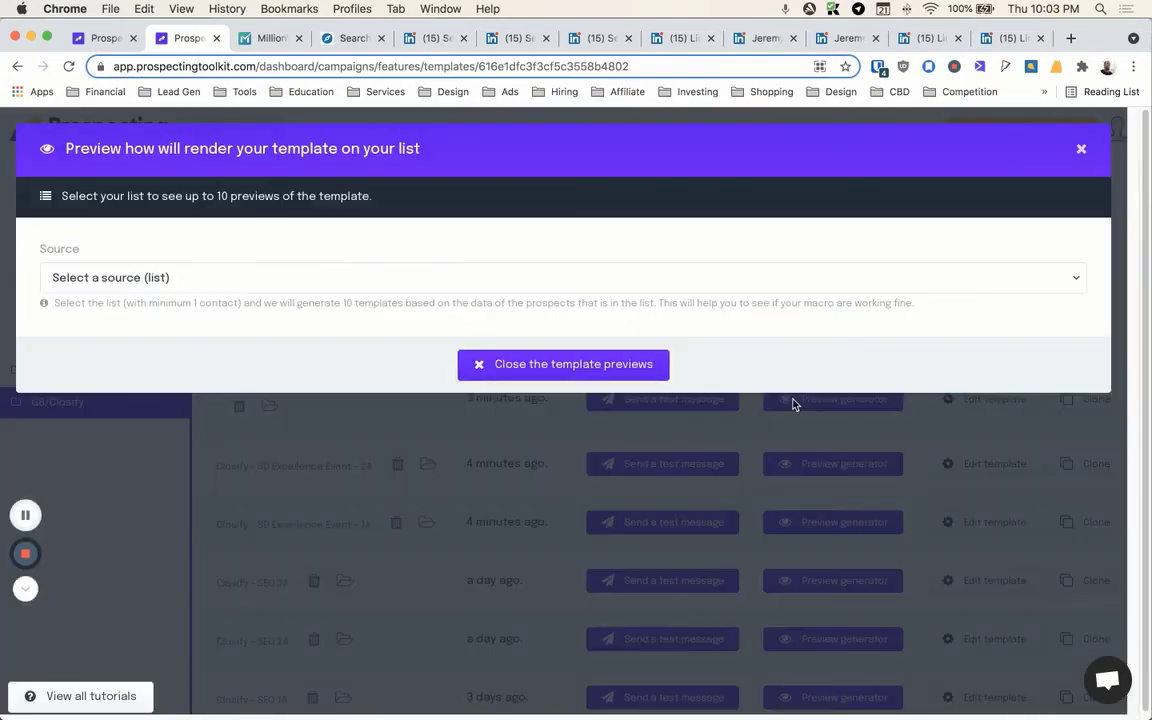
left_click(226, 285)
left_click(230, 362)
scroll(329, 307, "down", 1)
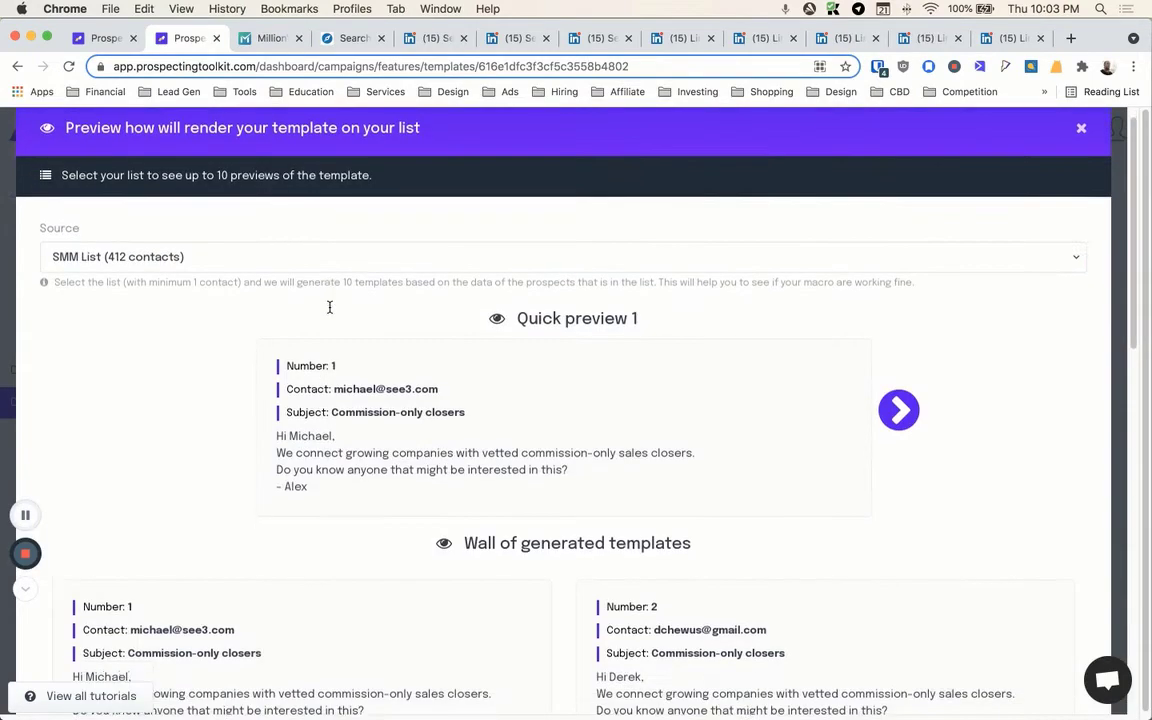
scroll(329, 307, "down", 2)
scroll(330, 312, "down", 2)
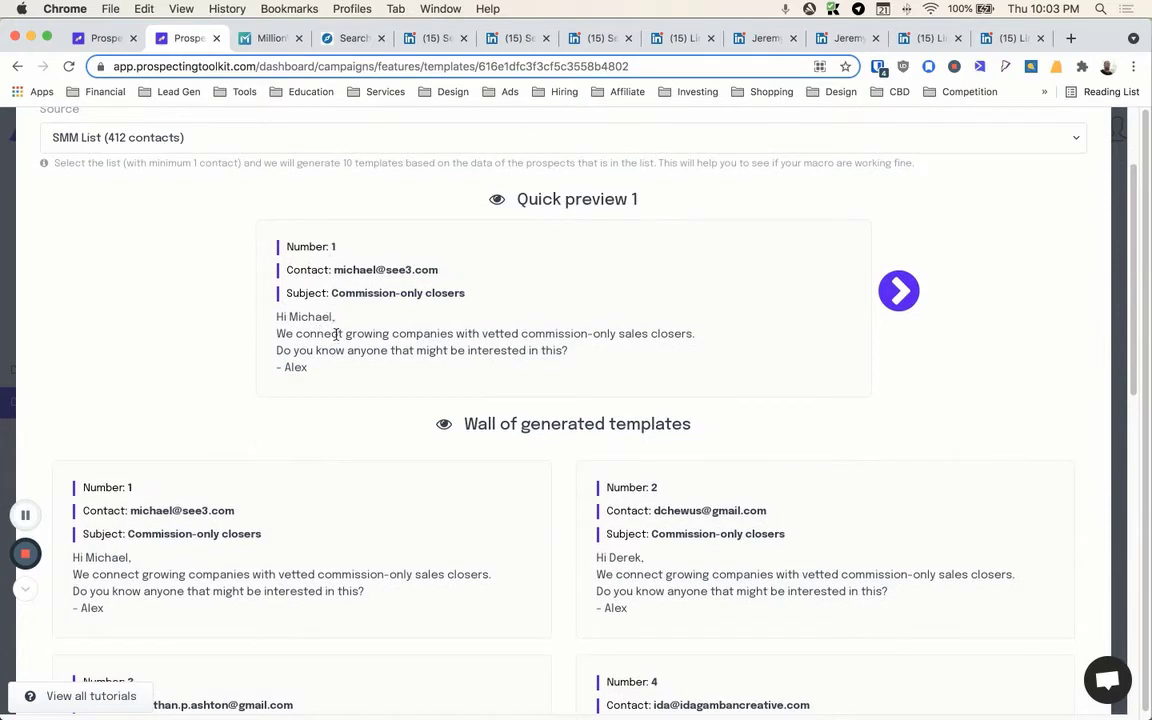
Step: Read the first quick preview, compare the spun wording across the generated emails, and close the previews
left_click_drag(289, 318, 319, 372)
left_click(324, 329)
left_click_drag(276, 316, 312, 370)
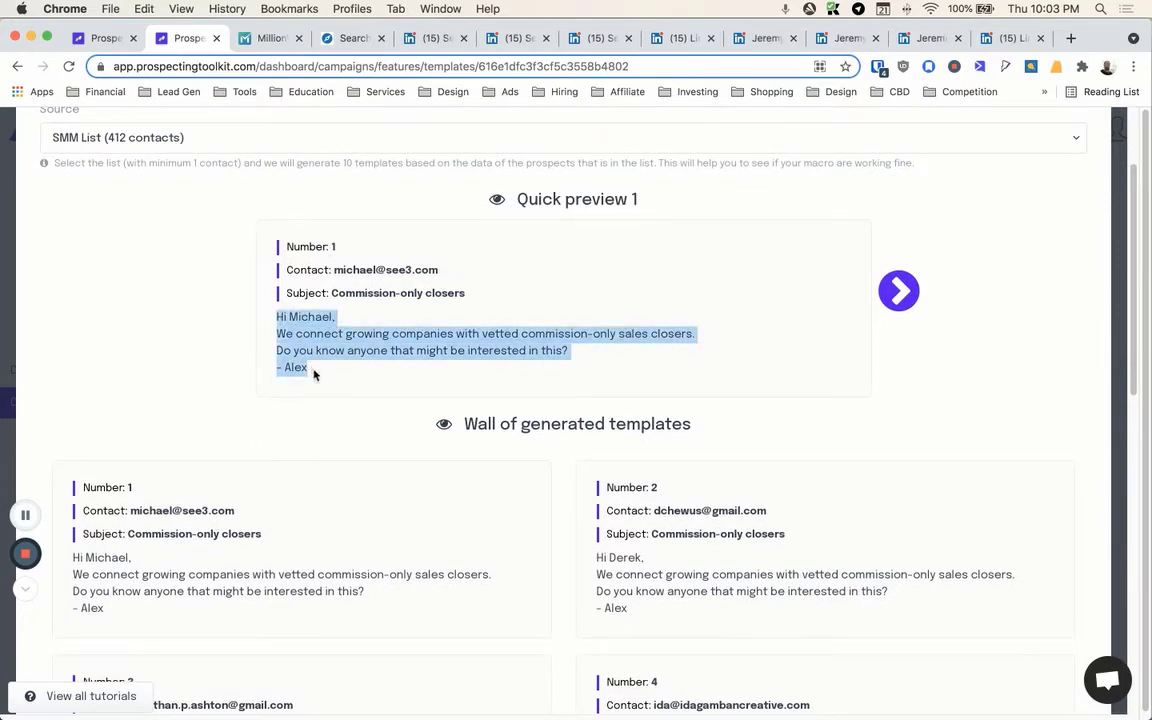
left_click(312, 370)
scroll(501, 363, "down", 2)
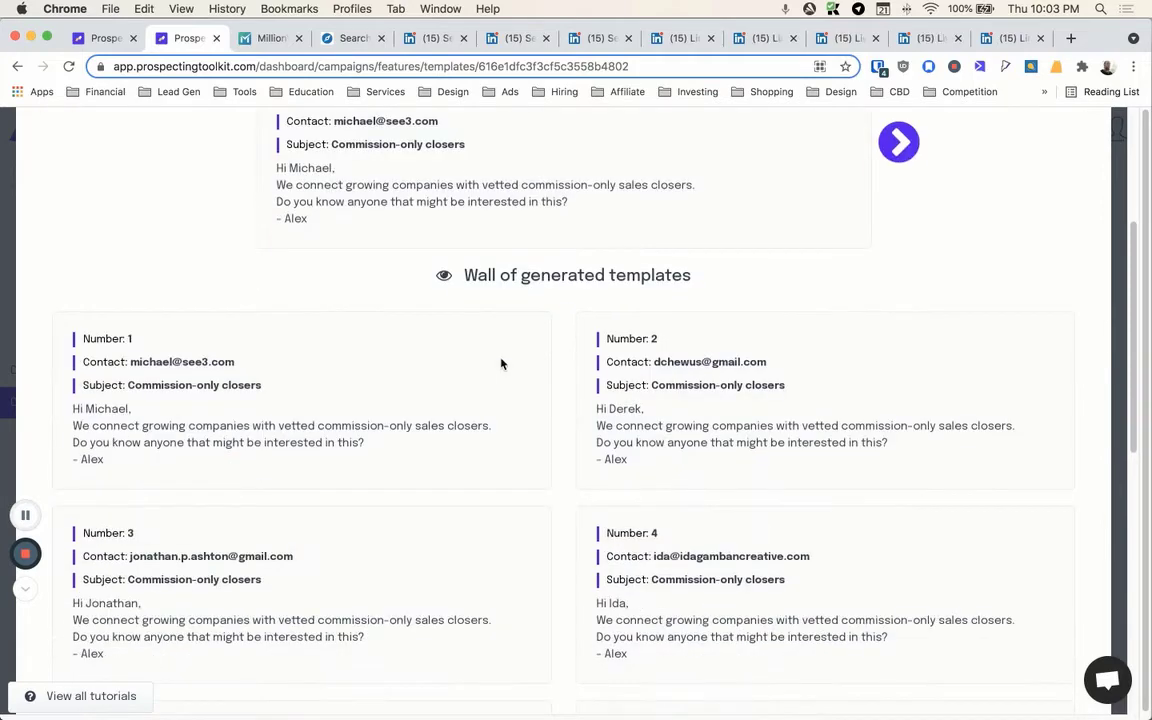
scroll(378, 405, "up", 4)
scroll(260, 370, "down", 6)
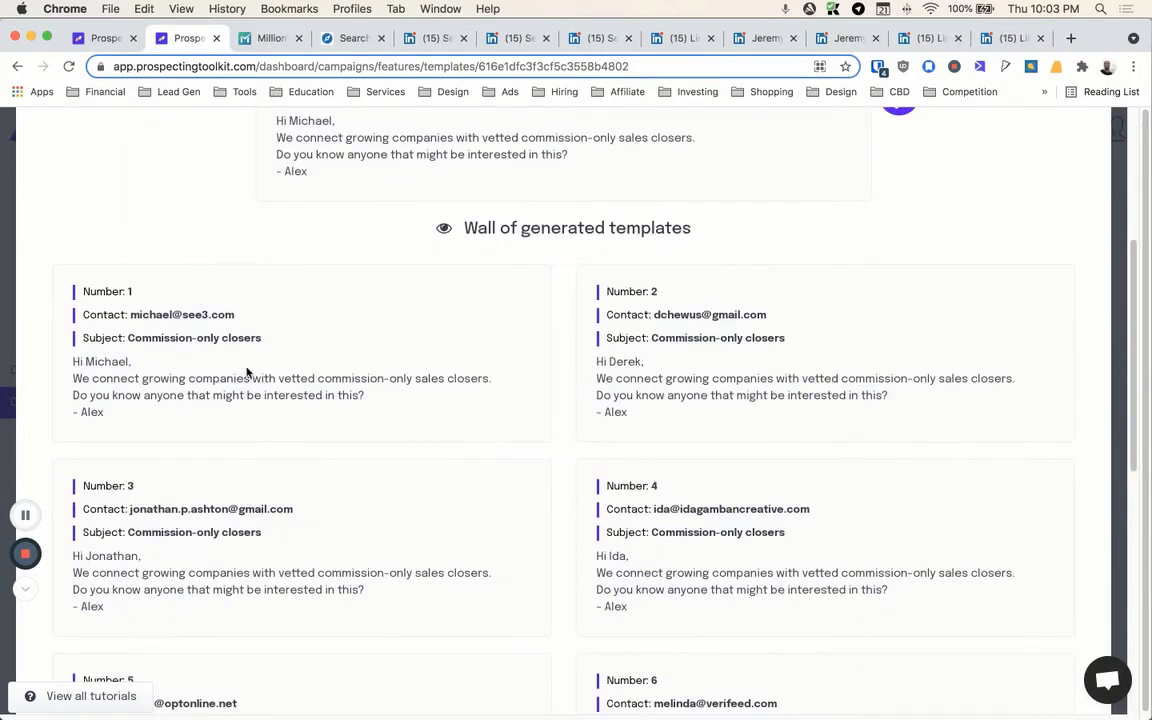
scroll(1060, 181, "up", 7)
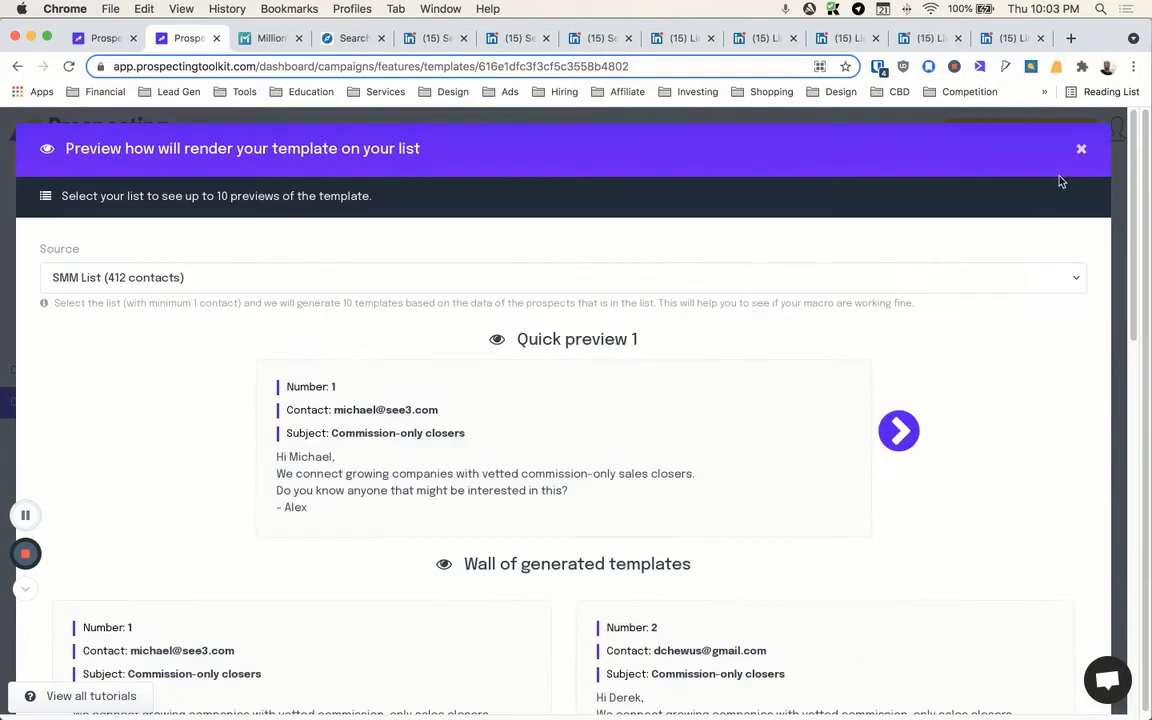
left_click(1083, 150)
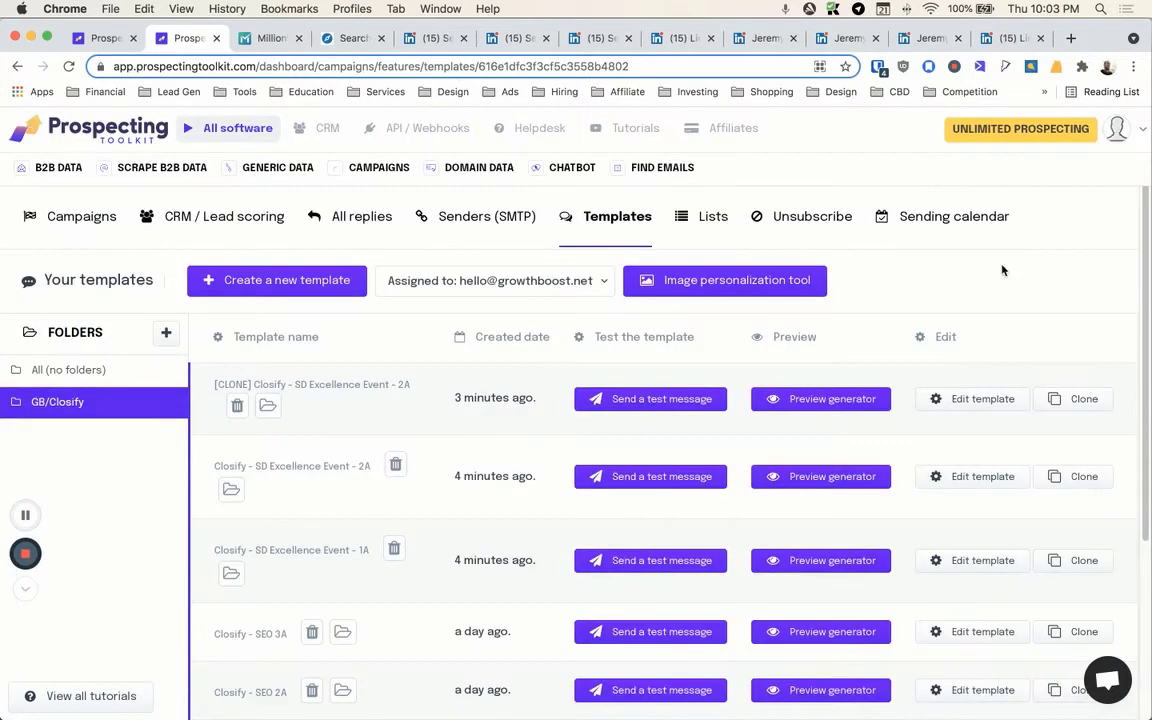
Step: Preview the Closify - SD Excellence Event - 1A template with SMM List contacts and examine the generated emails' text and signatures
left_click(848, 561)
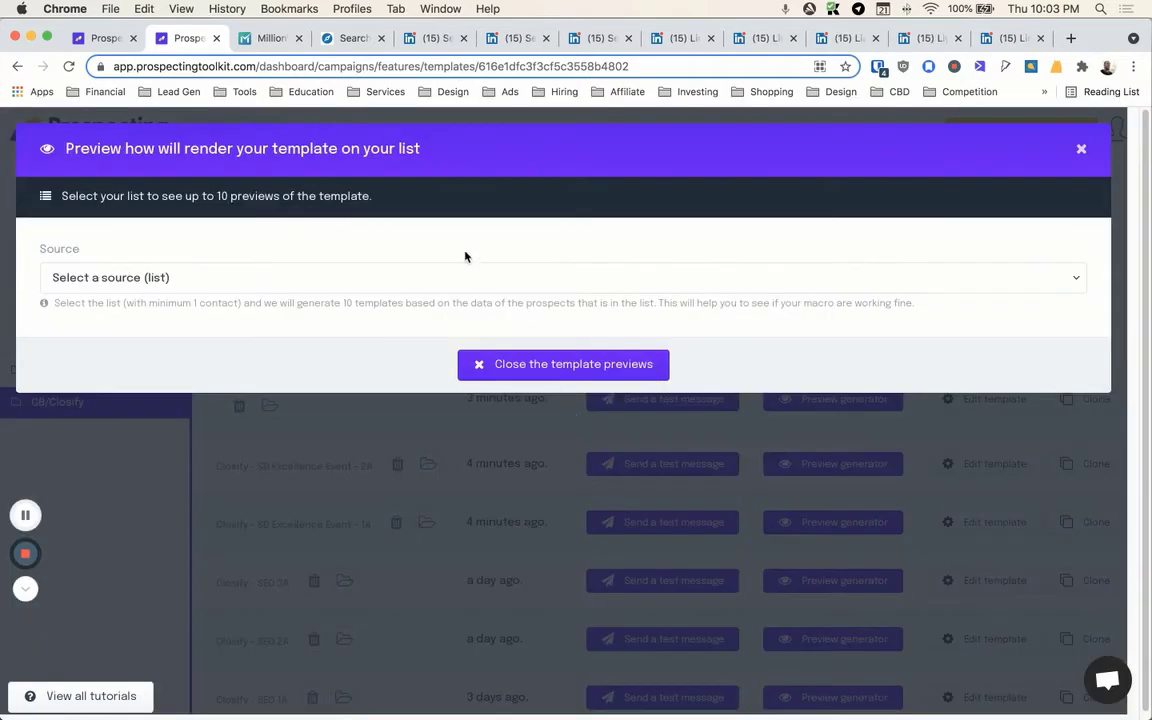
left_click(462, 277)
left_click(386, 388)
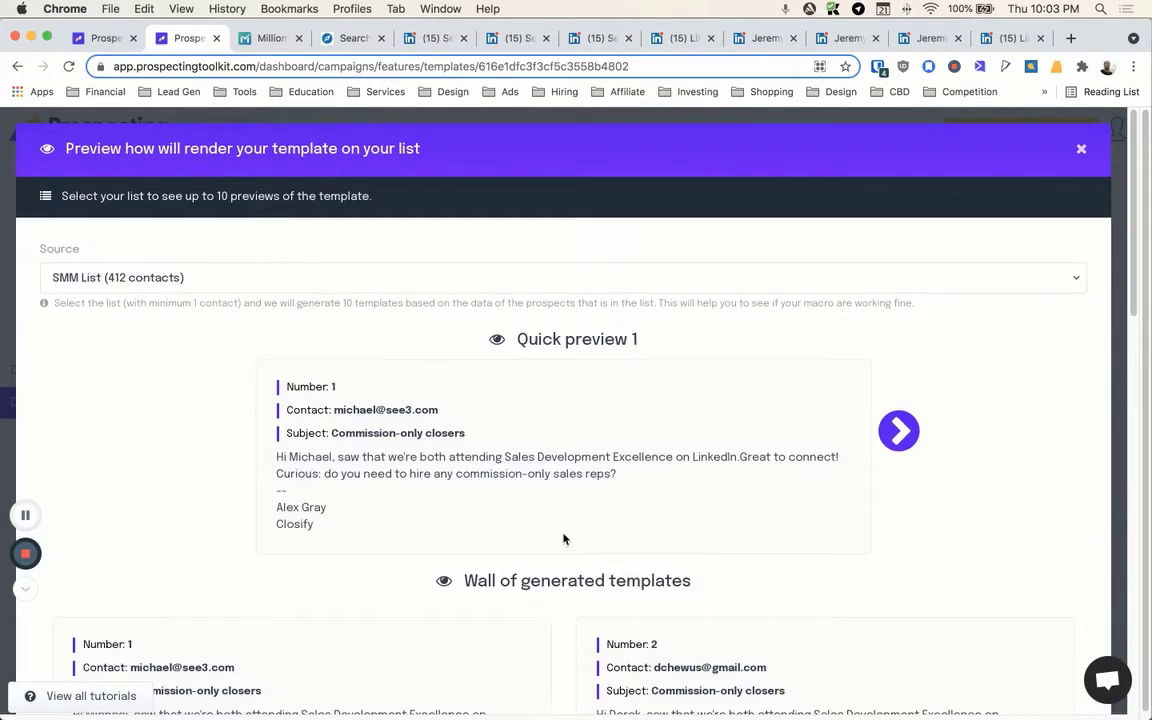
scroll(563, 539, "down", 3)
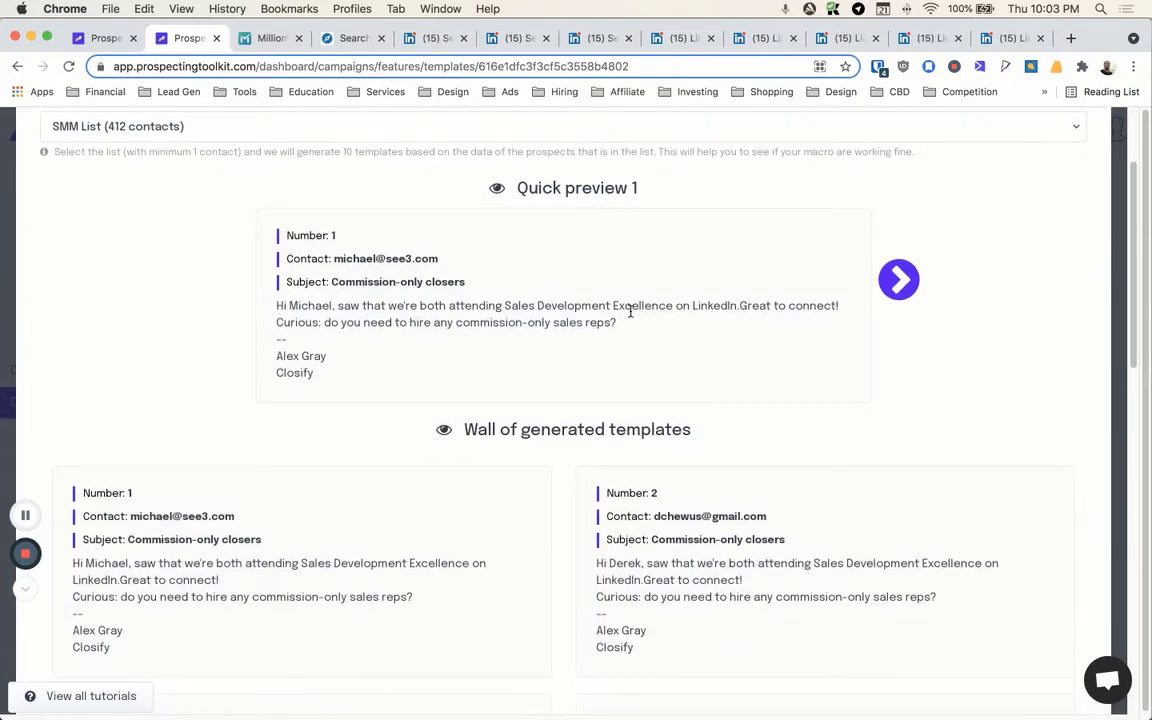
scroll(330, 384, "down", 3)
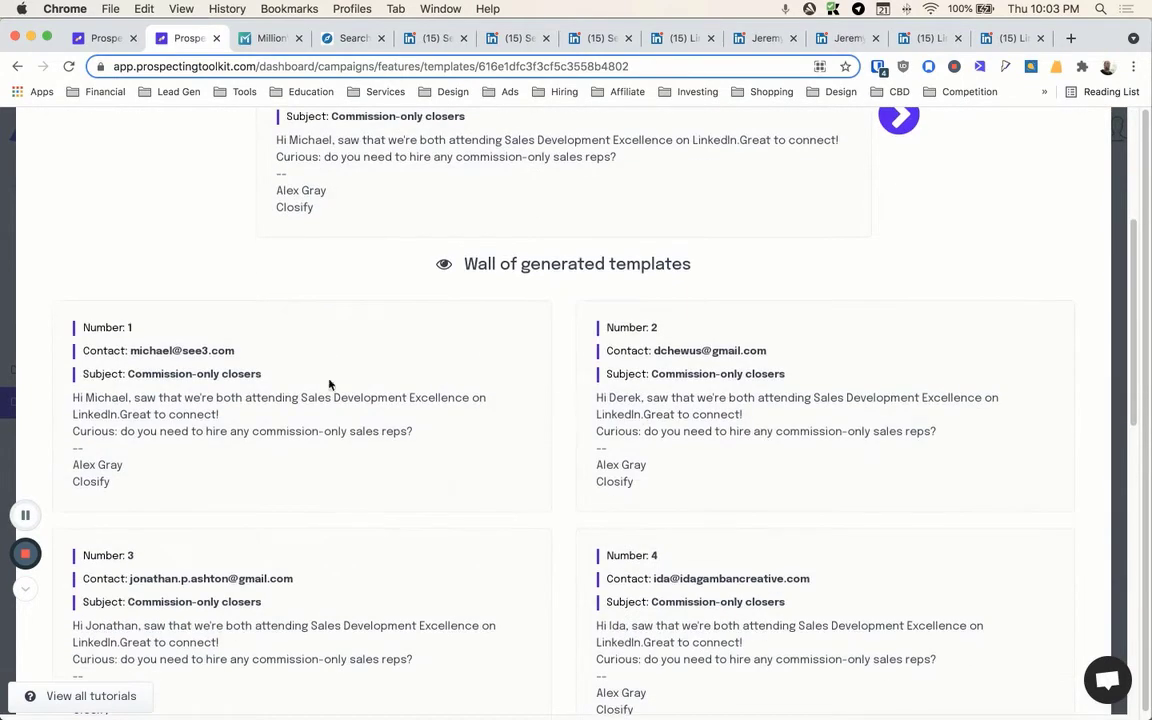
scroll(510, 460, "down", 10)
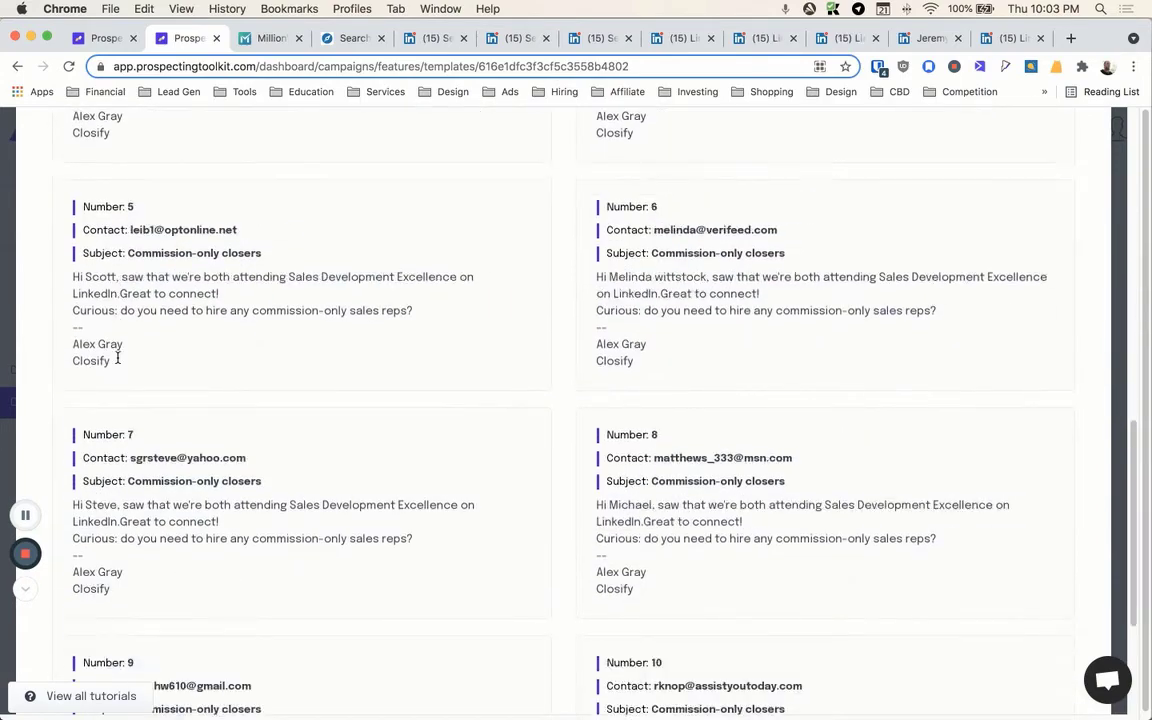
scroll(651, 504, "down", 4)
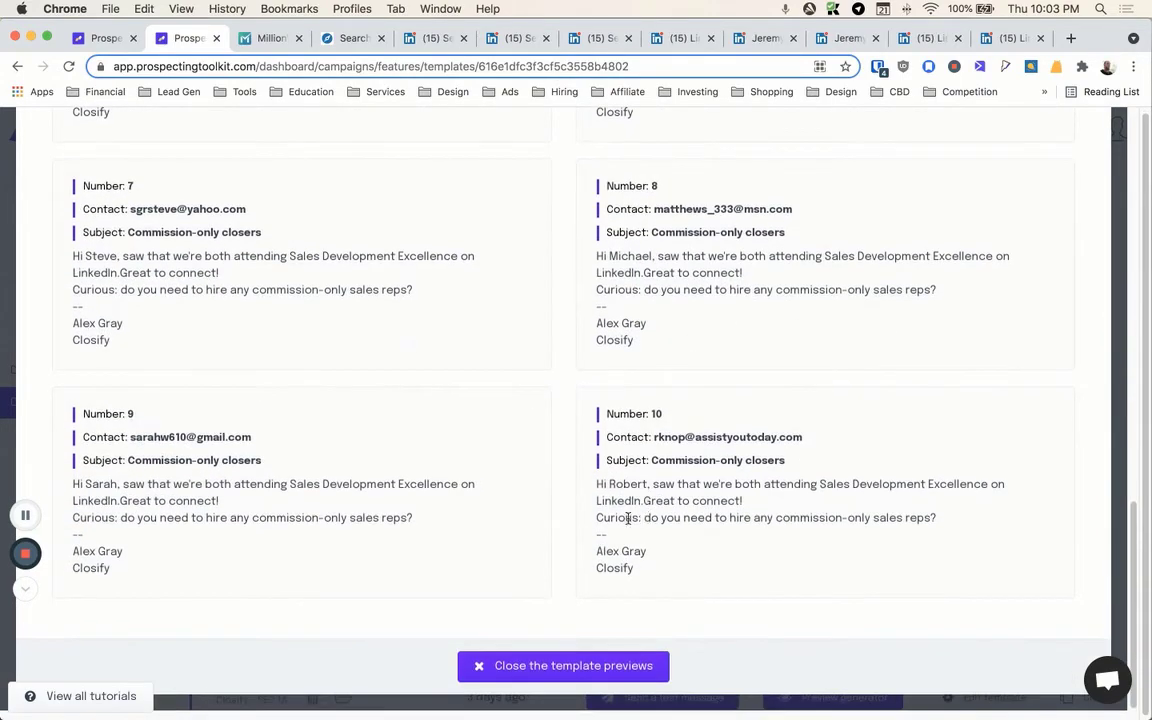
scroll(142, 522, "up", 20)
scroll(141, 527, "down", 10)
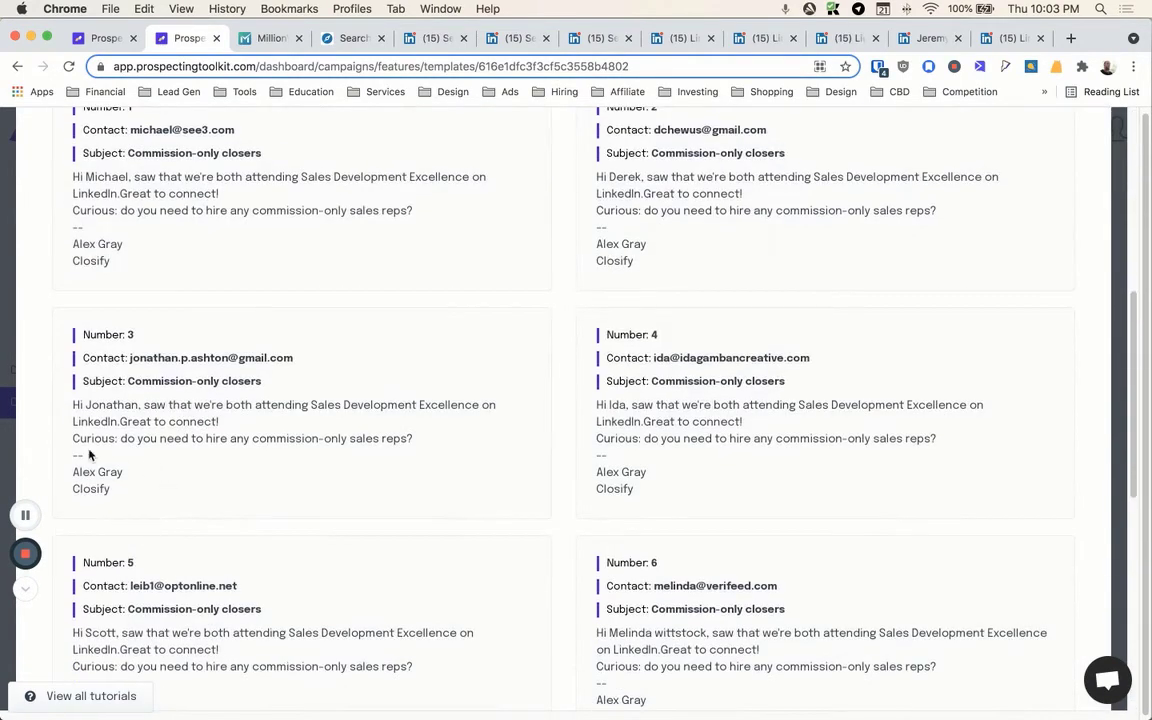
scroll(586, 406, "up", 5)
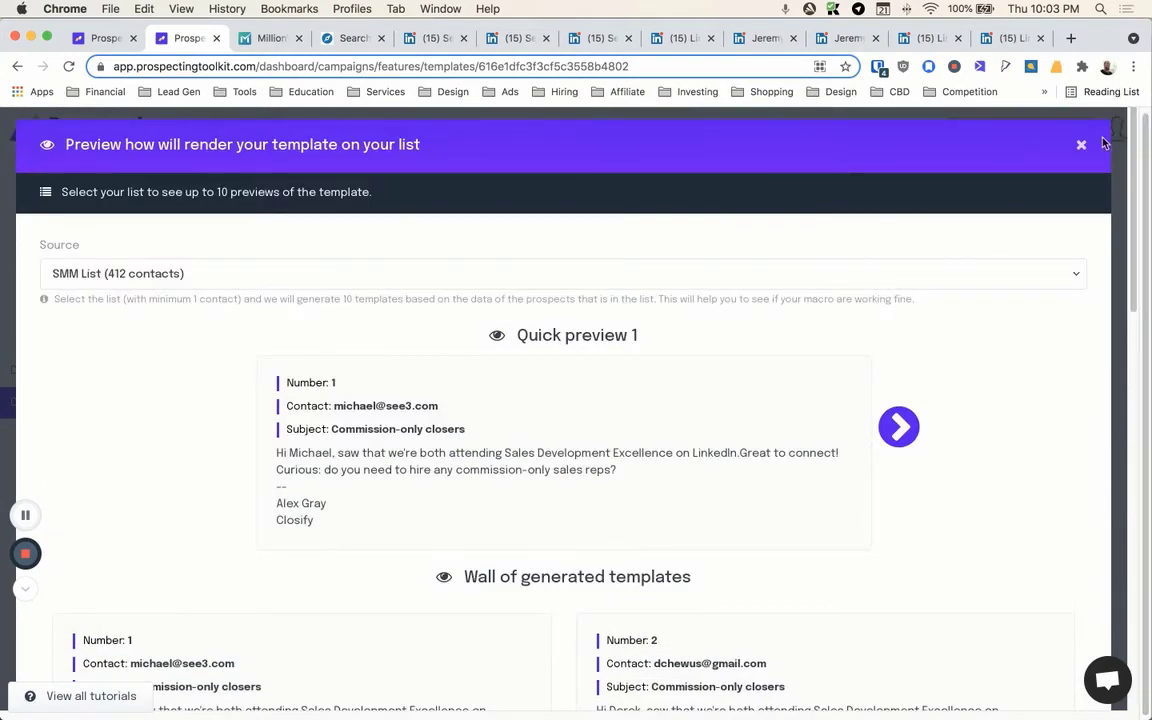
left_click(1082, 146)
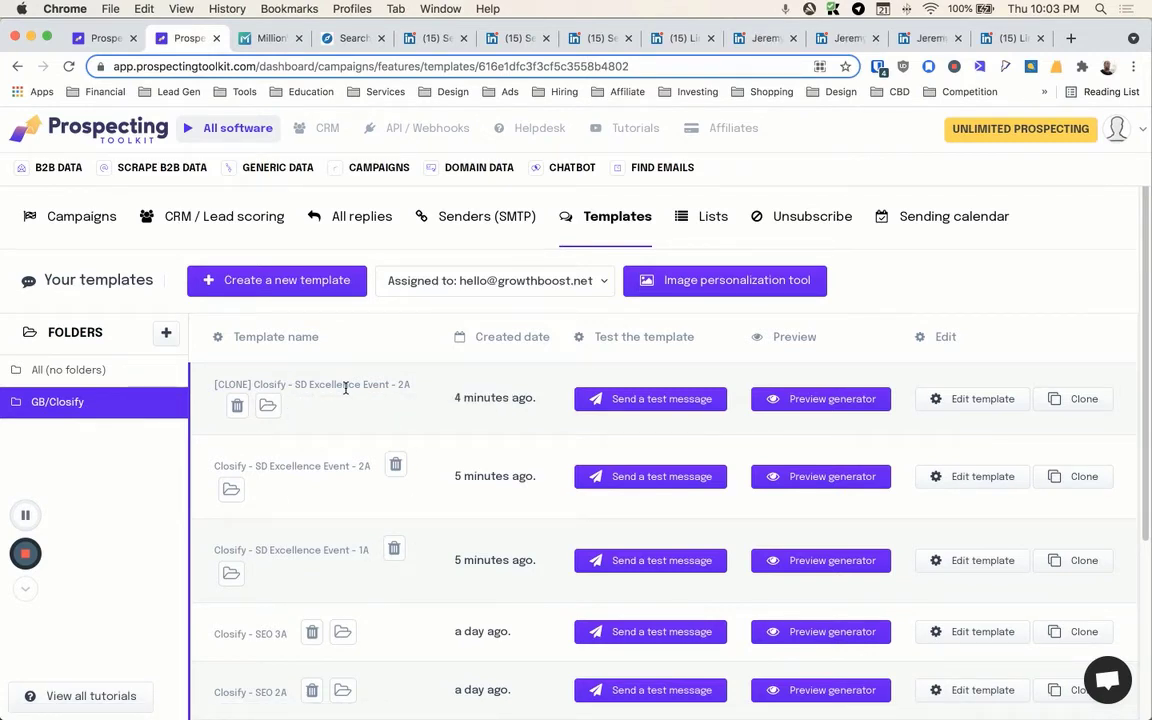
Step: Switch to MillionVerifier and download the Good Emails Only report for the event-sales-development file dated 2021-Oct-22
left_click(257, 38)
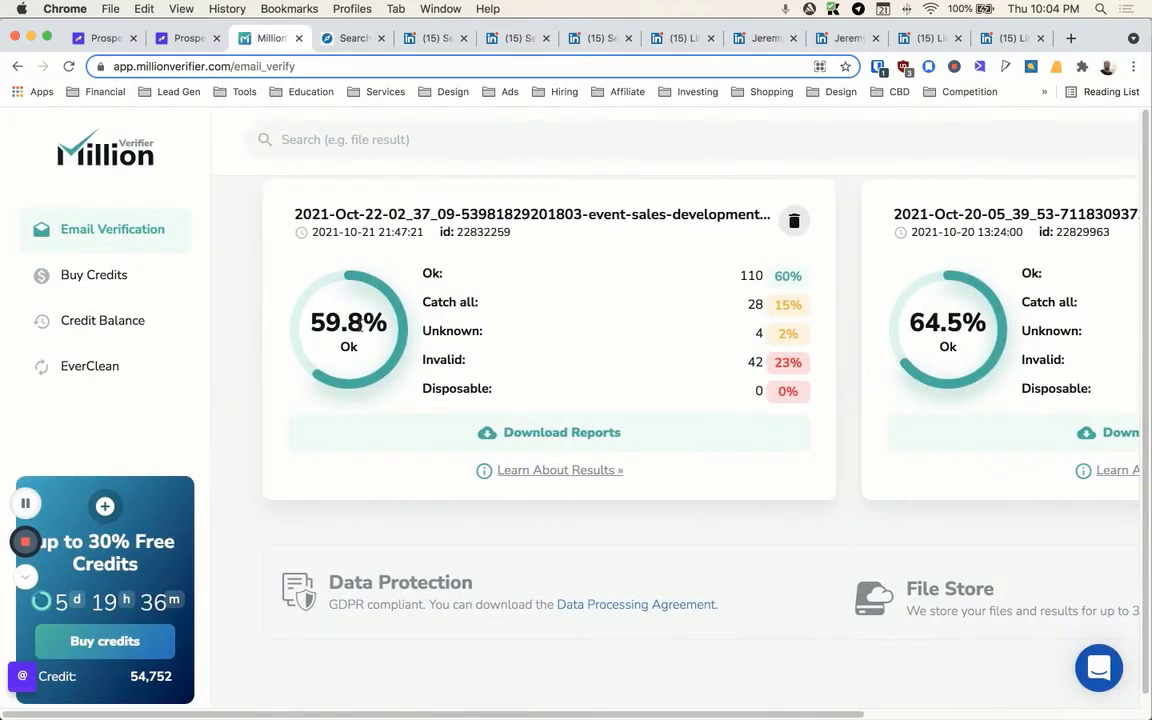
mouse_move(565, 440)
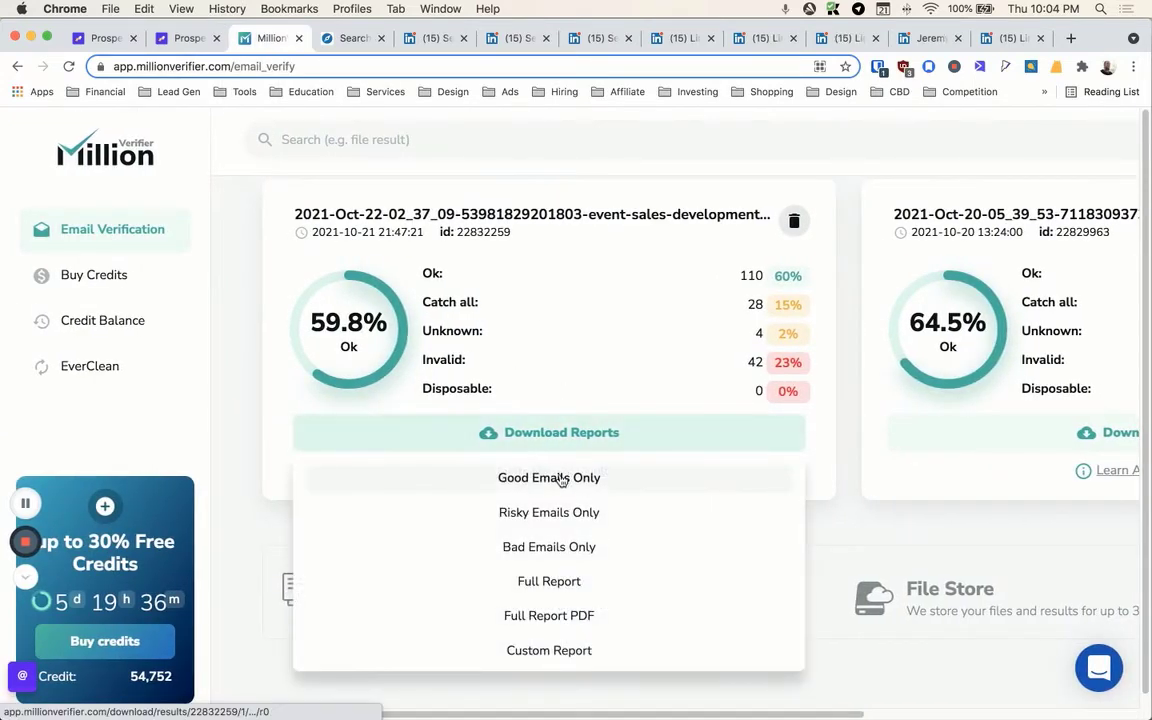
left_click(562, 480)
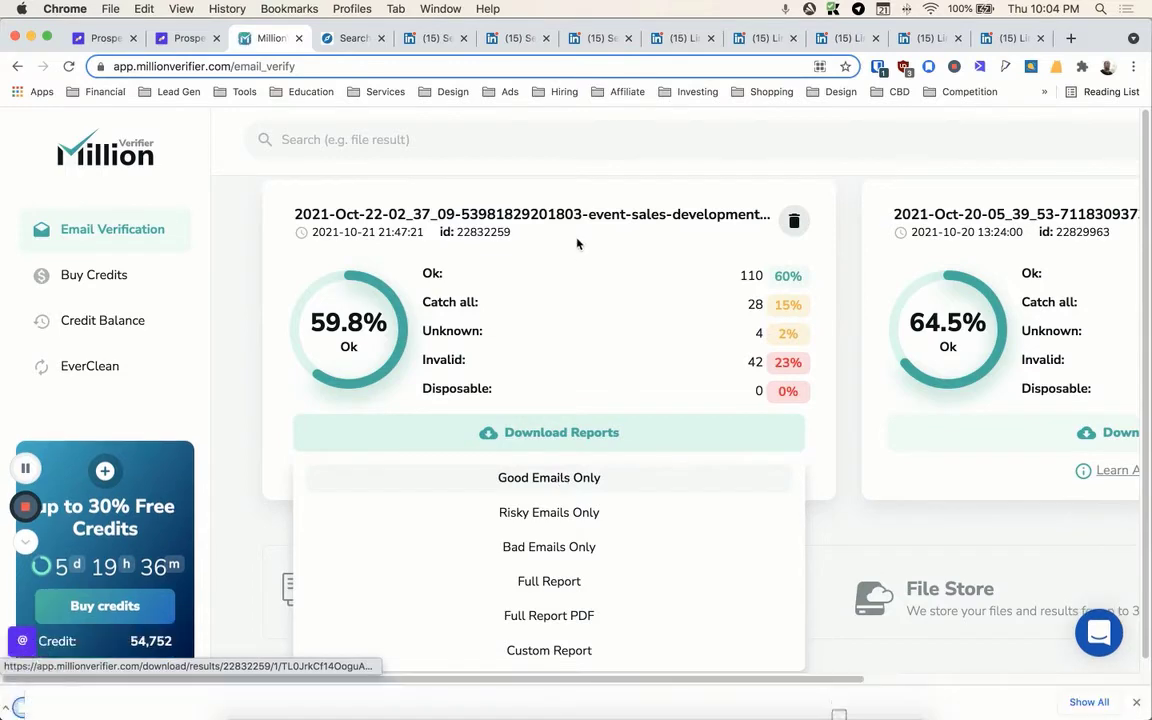
left_click(1136, 697)
Step: Return to Prospecting Toolkit and open the campaign contact lists
left_click(184, 37)
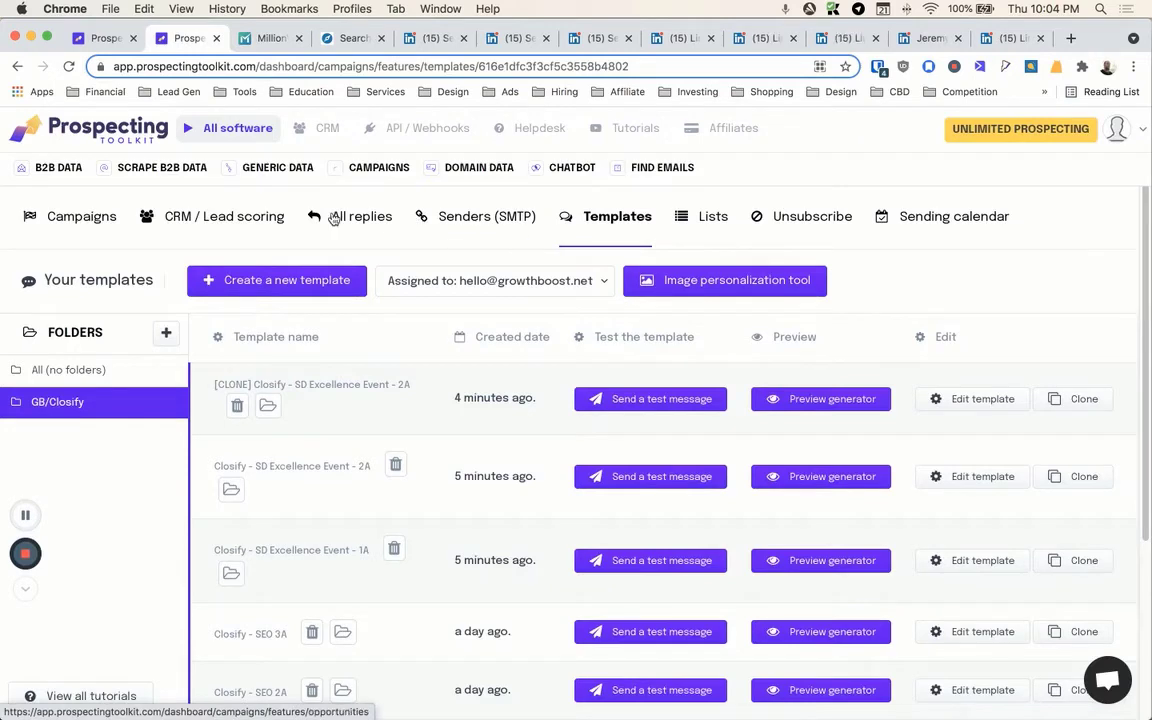
mouse_move(353, 175)
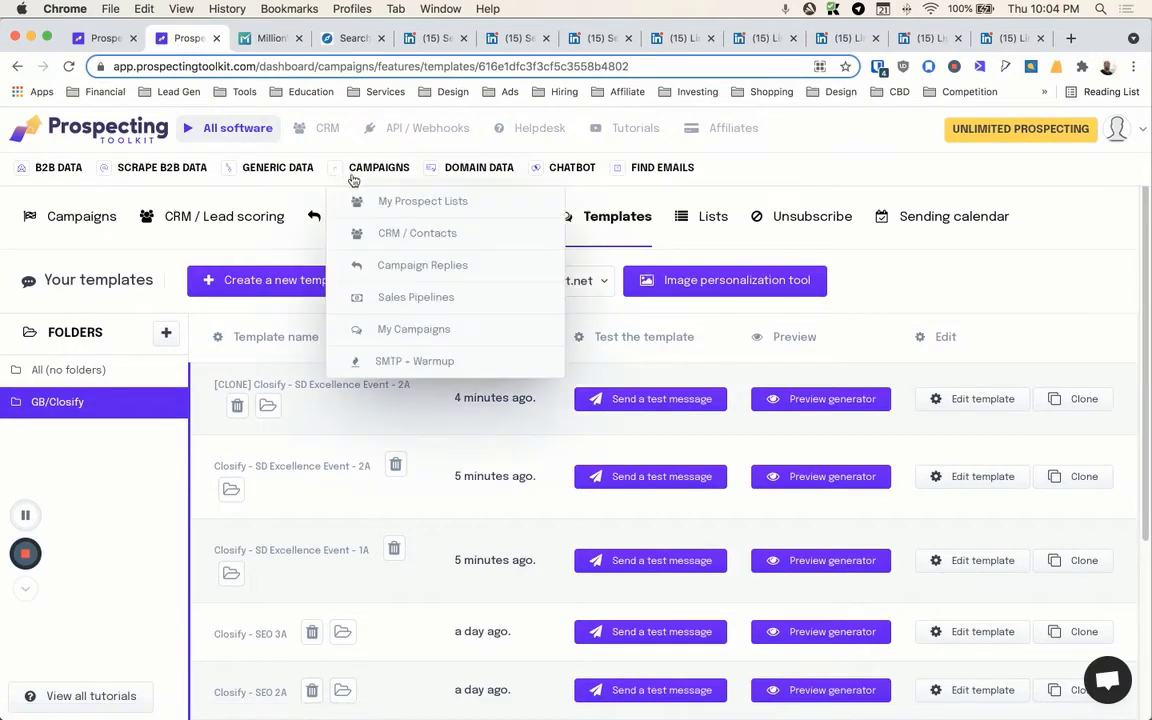
left_click(703, 233)
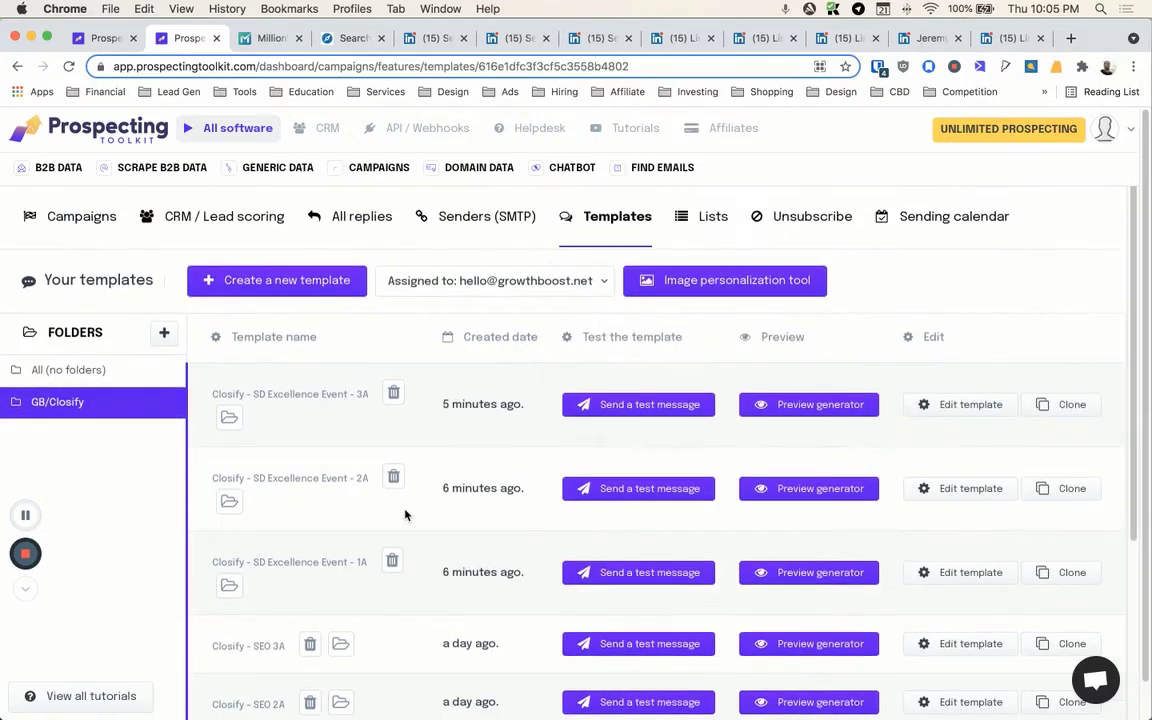
left_click(702, 217)
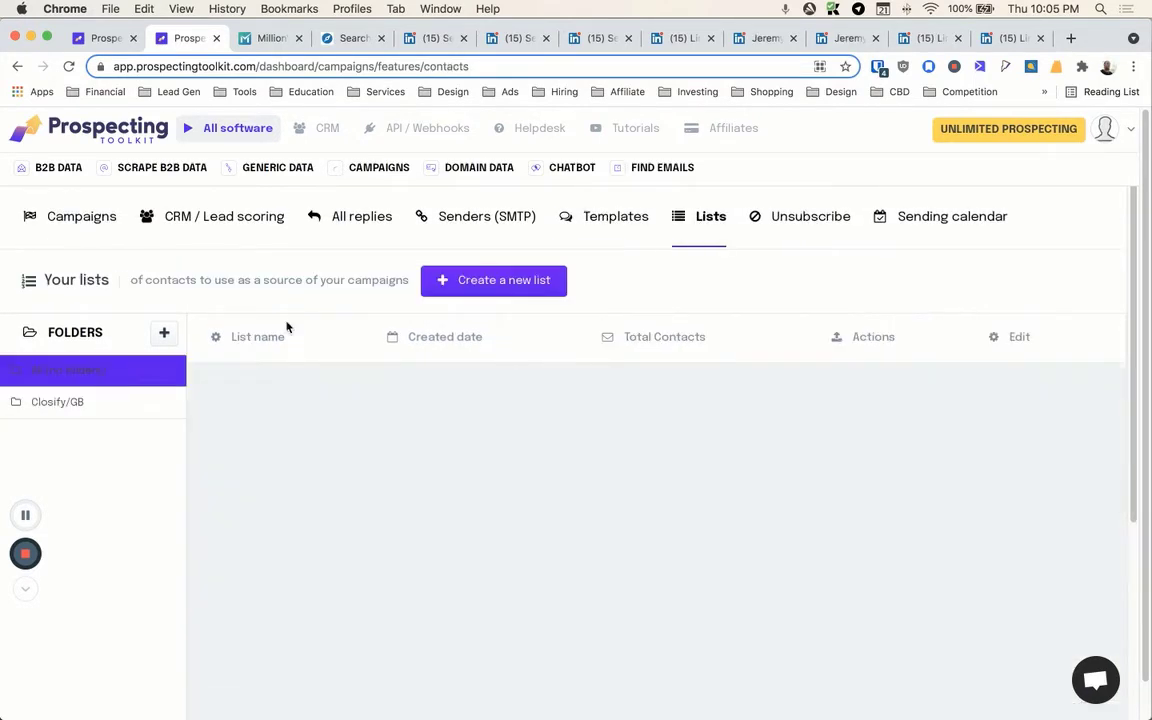
Step: Create a contact list named Event - Sales Dev Excellence in the Closify/GB folder
left_click(72, 403)
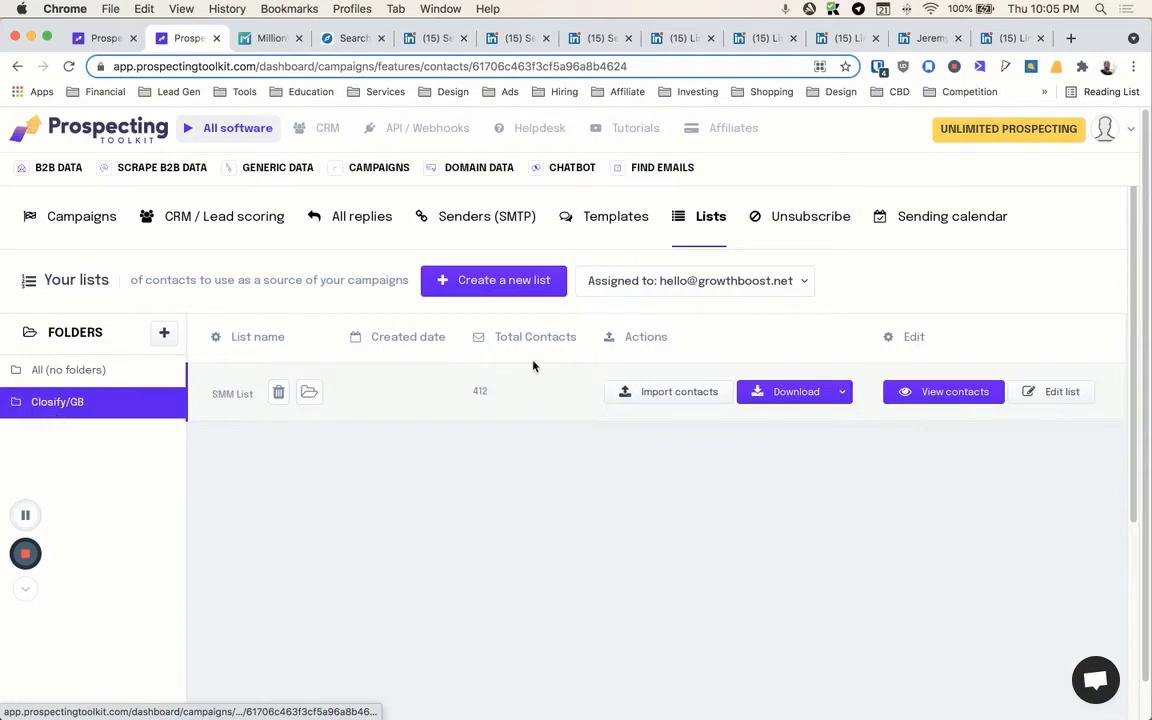
left_click(467, 289)
left_click(403, 291)
type("Event - Sale")
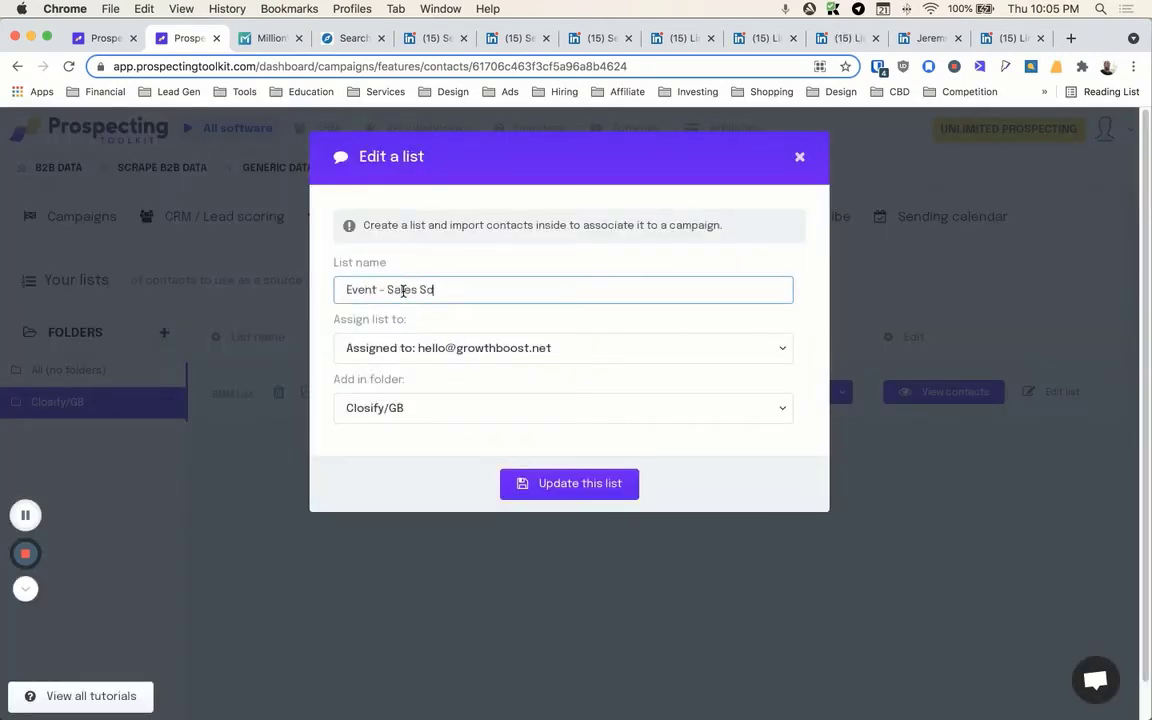
type("s Dev Excellence")
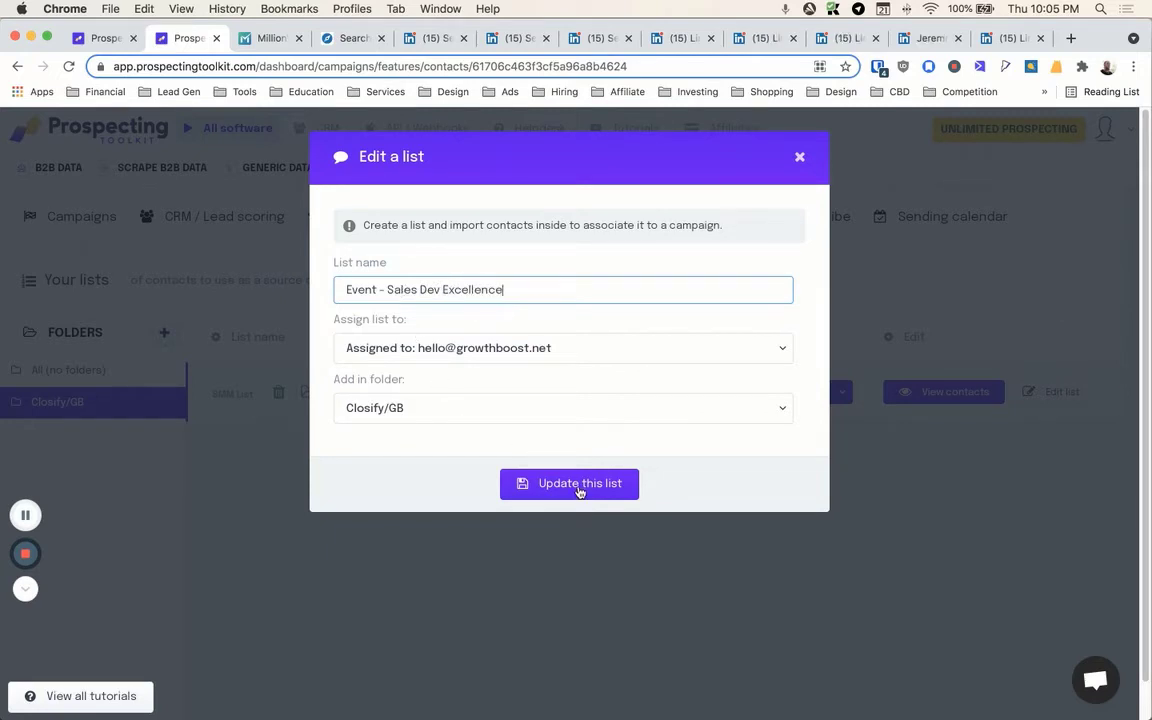
left_click(580, 488)
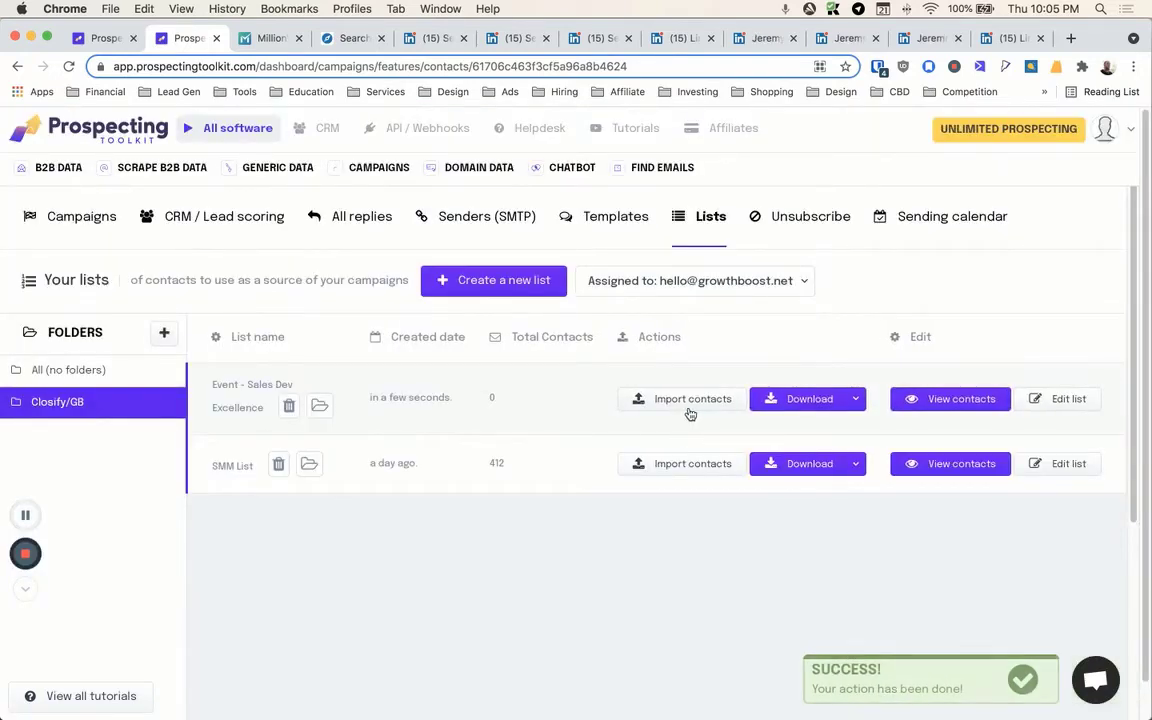
Step: Upload the newest MILLIONVERIFIER.COM CSV from Downloads into the Event - Sales Dev Excellence list
left_click(660, 402)
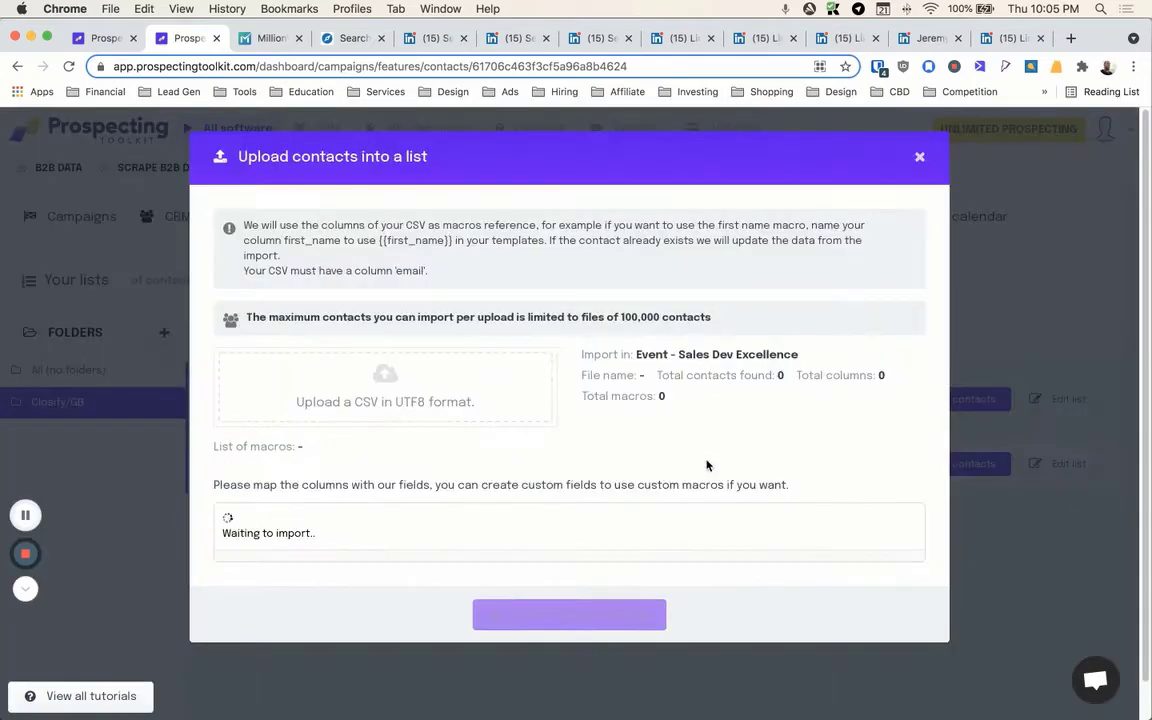
left_click(390, 372)
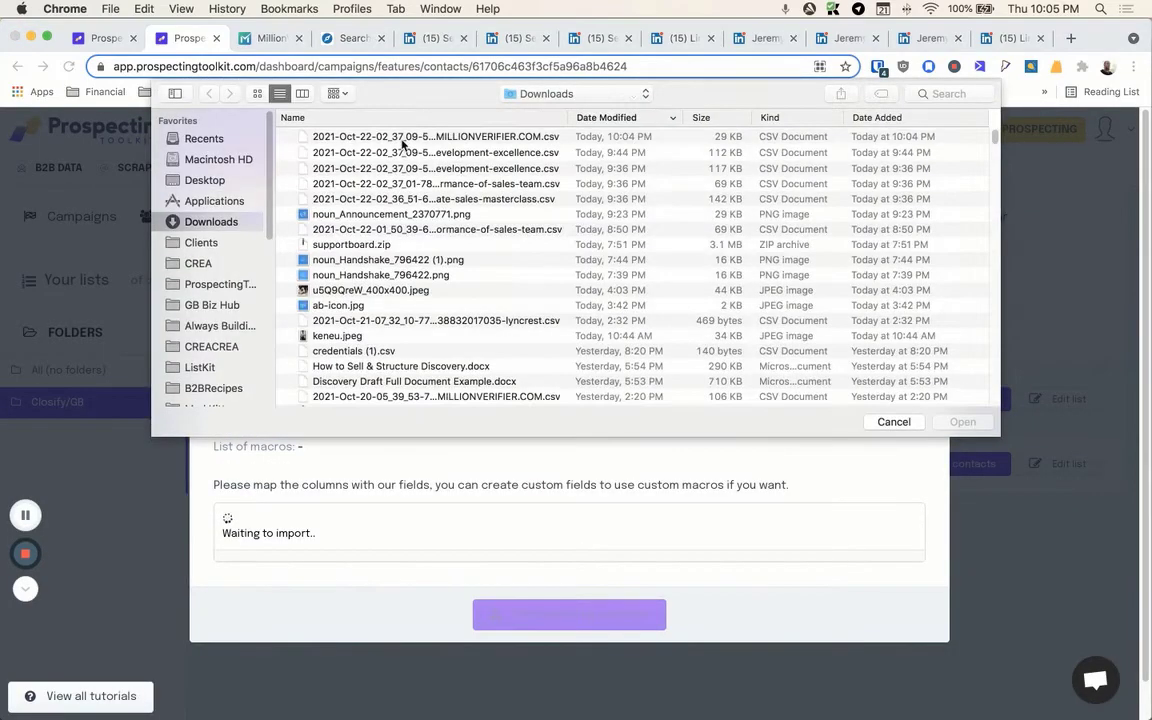
double_click(395, 141)
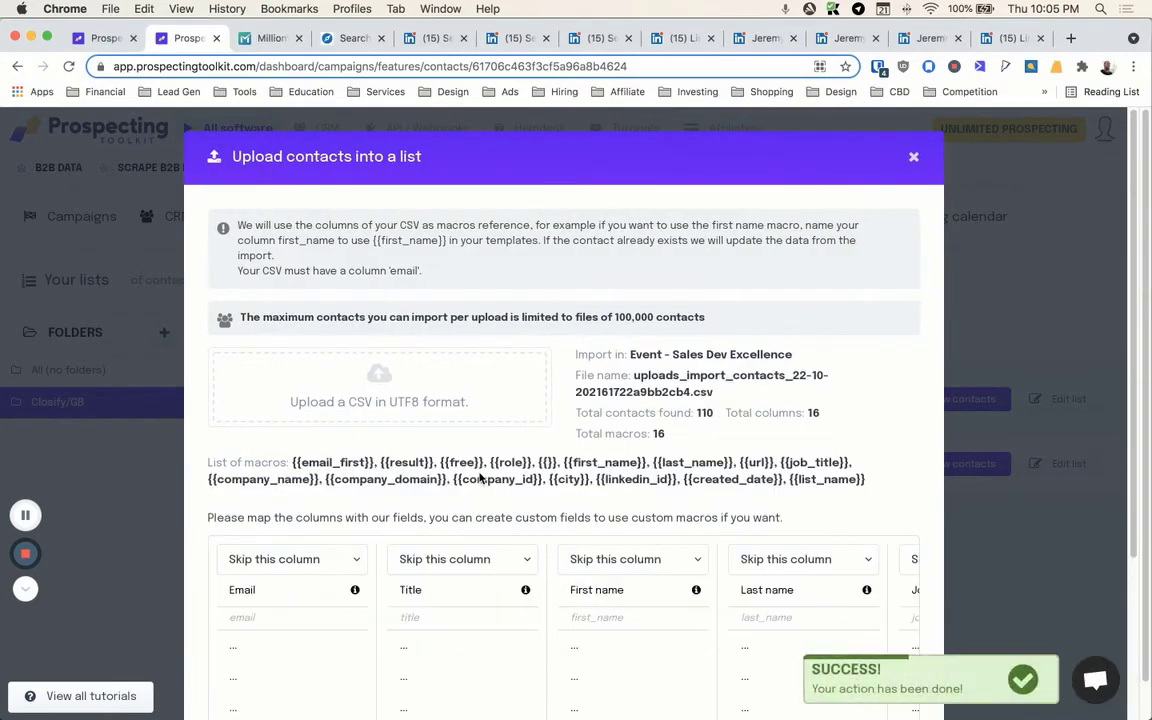
Step: Map the Email field to email_first and the First name field to first_name
scroll(480, 479, "down", 3)
left_click(323, 345)
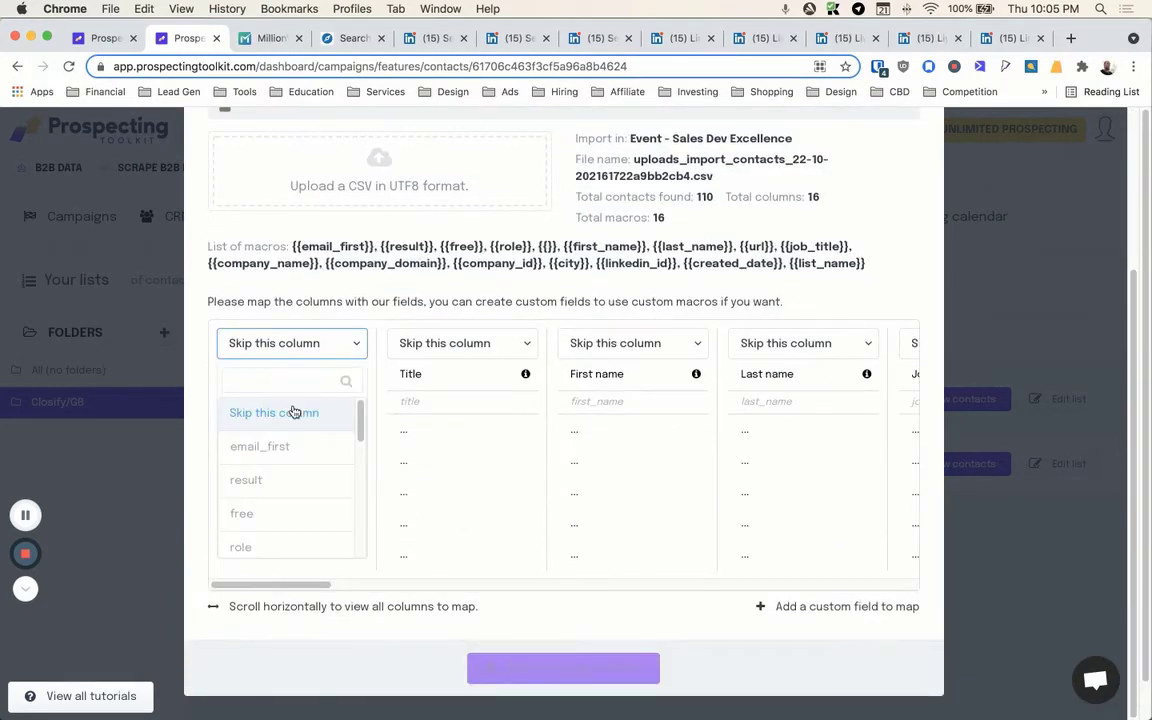
left_click(318, 445)
left_click(634, 345)
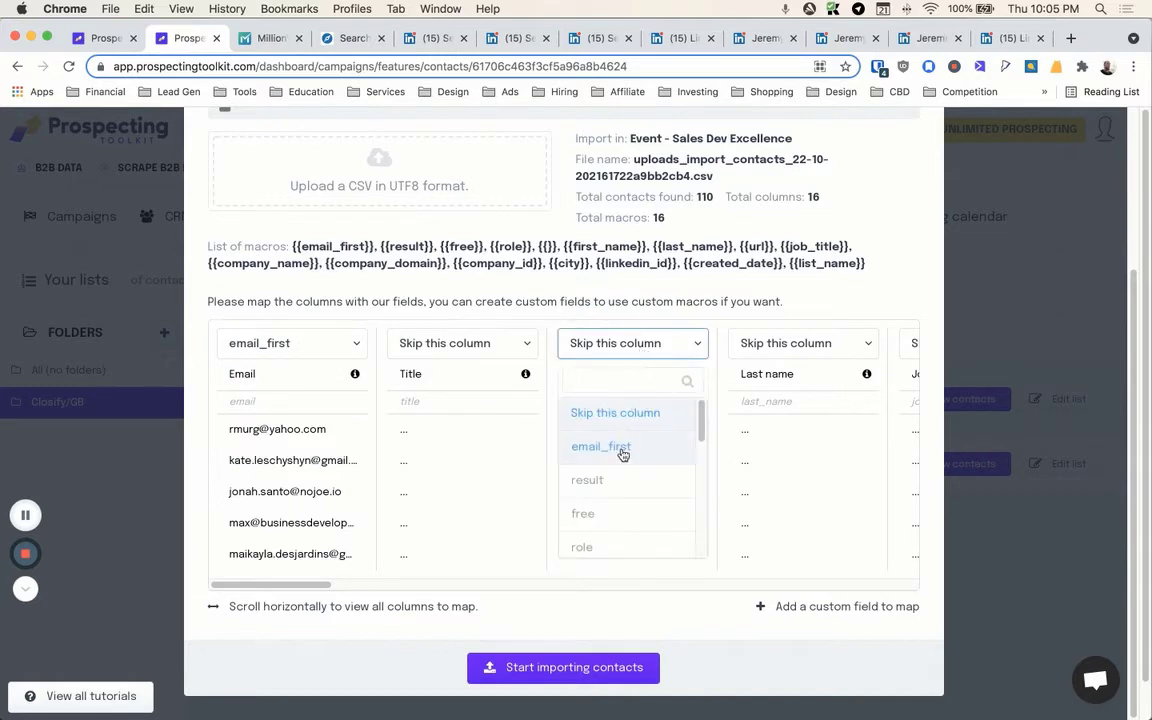
scroll(619, 485, "down", 3)
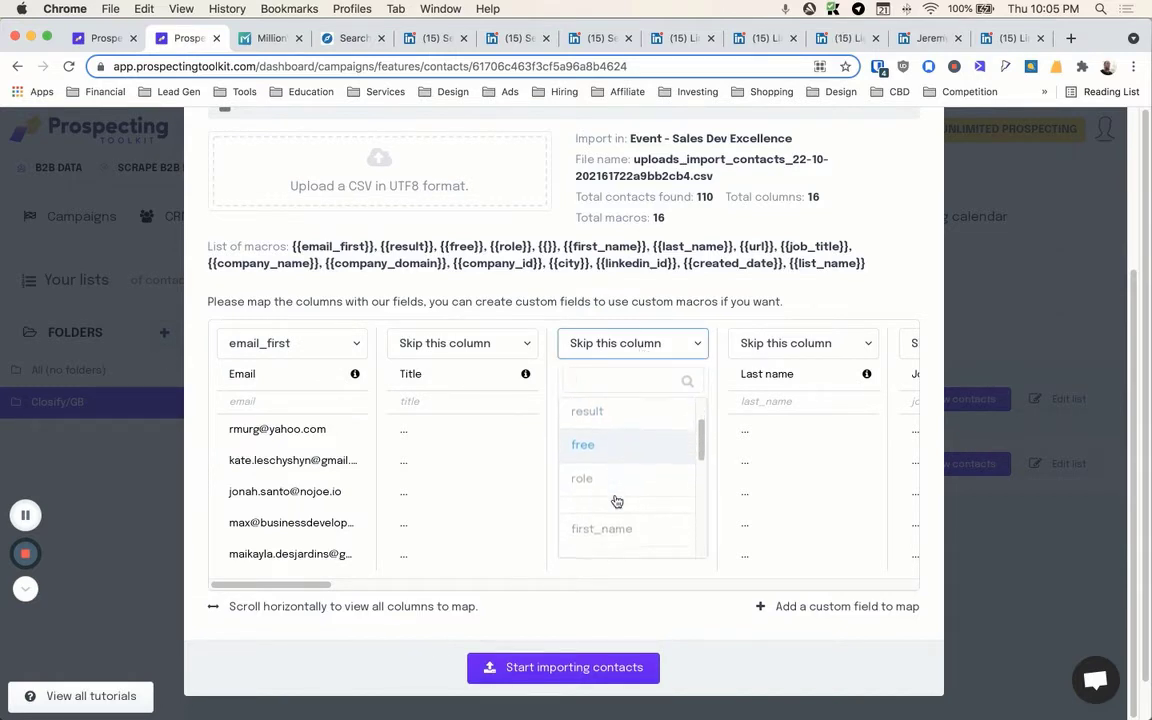
left_click(614, 506)
Step: Map the field between Other email and Keywords to city, and start importing the contacts
scroll(673, 362, "right", 5)
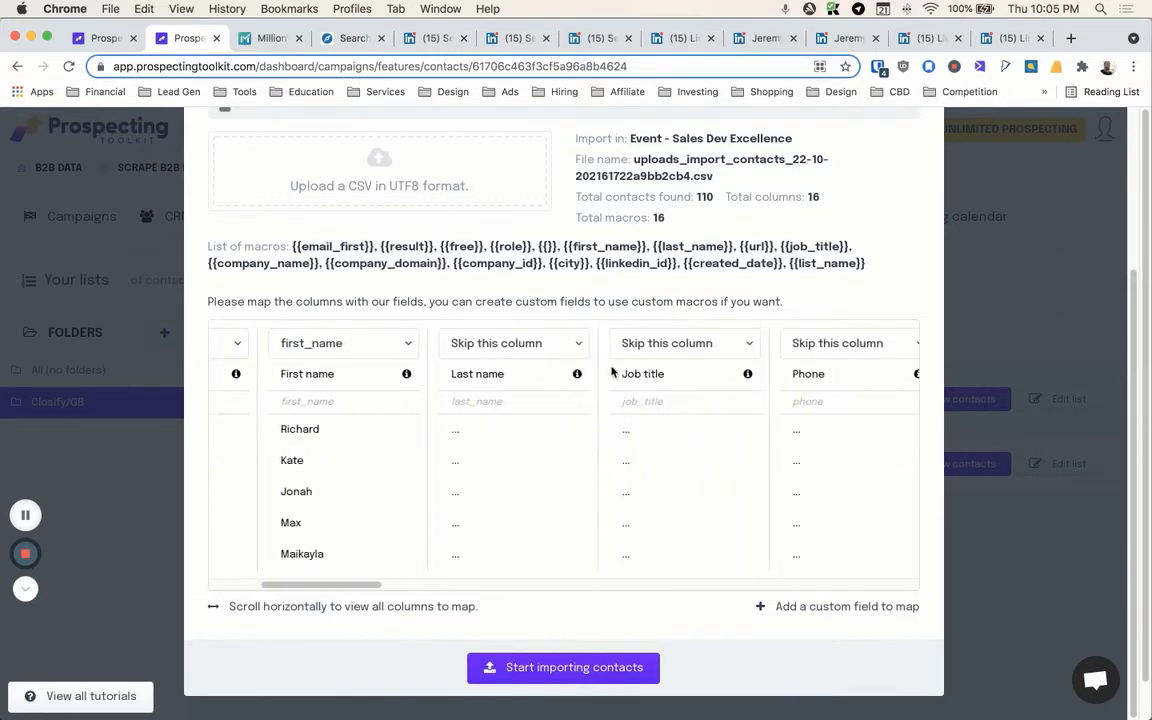
scroll(446, 401, "right", 3)
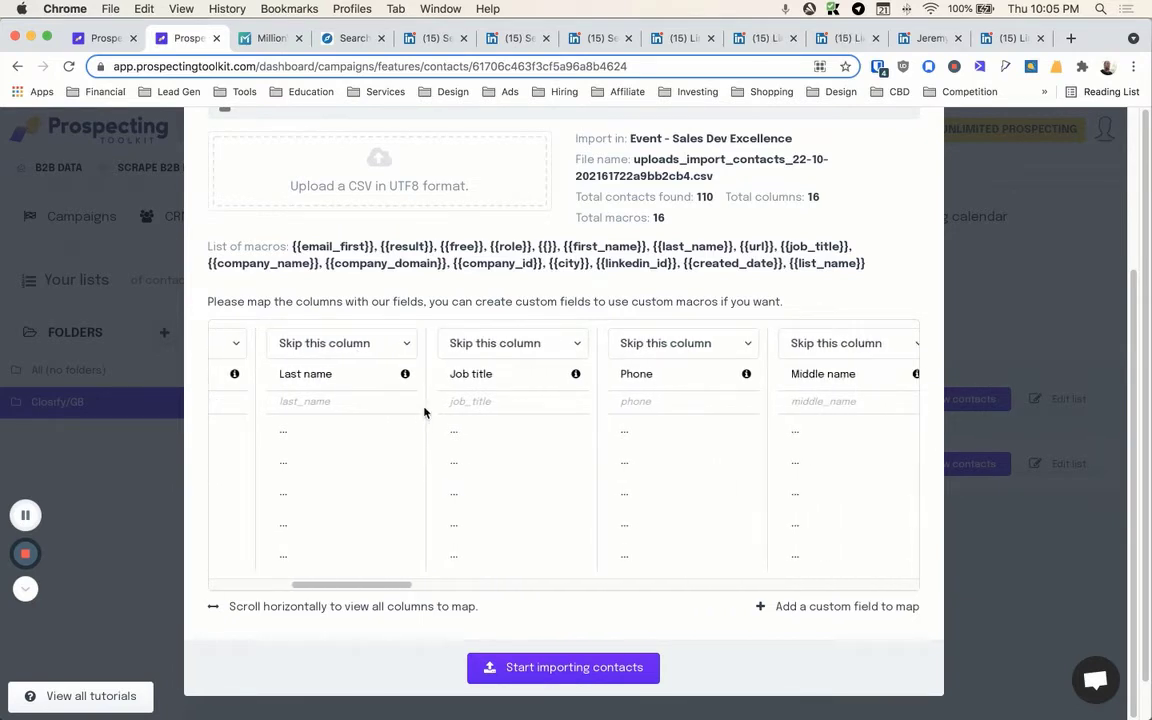
scroll(424, 412, "right", 10)
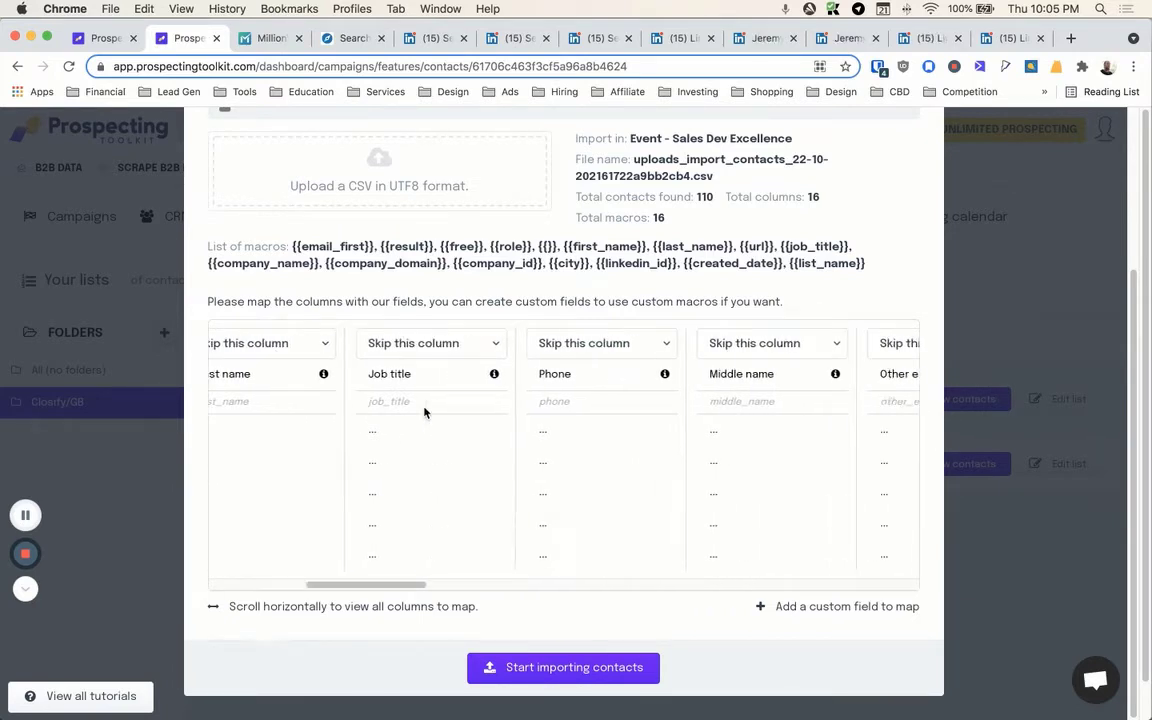
left_click(605, 345)
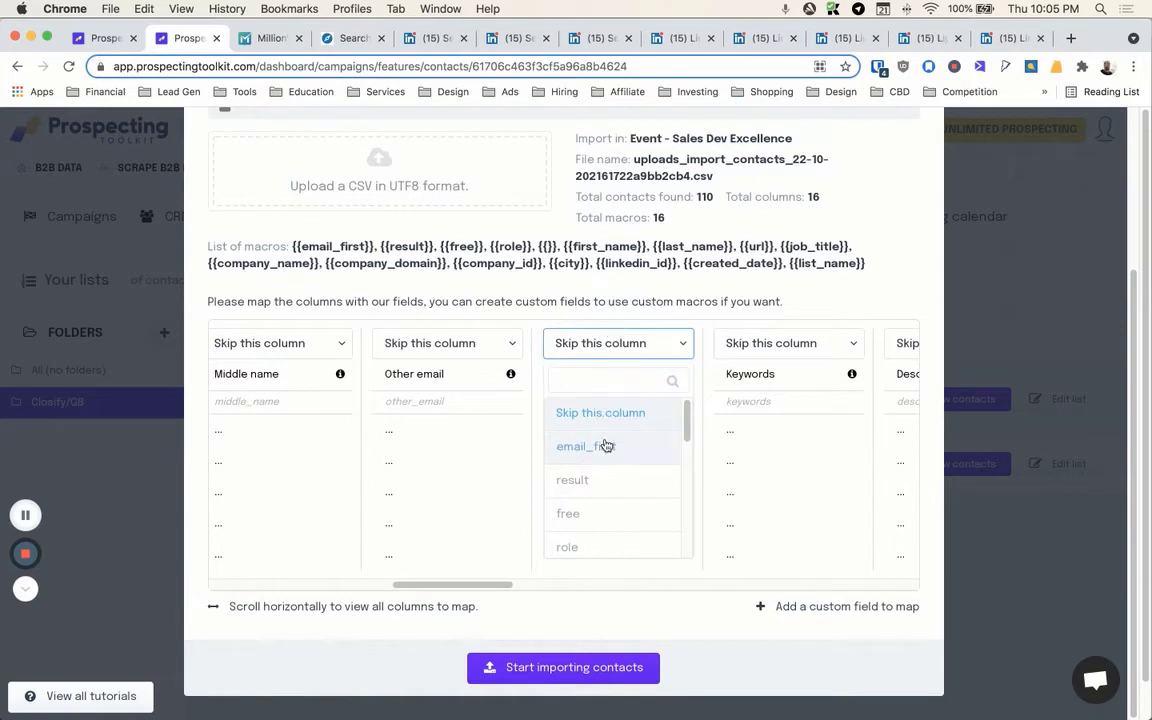
scroll(606, 445, "down", 5)
scroll(606, 445, "down", 4)
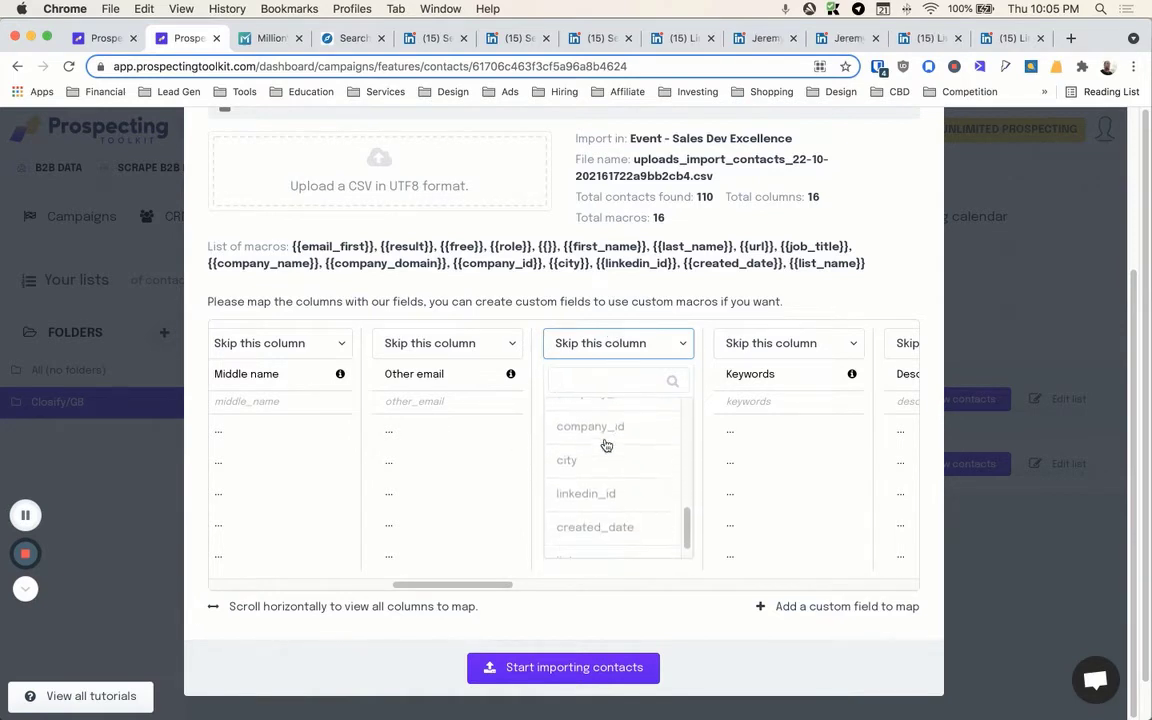
left_click(600, 472)
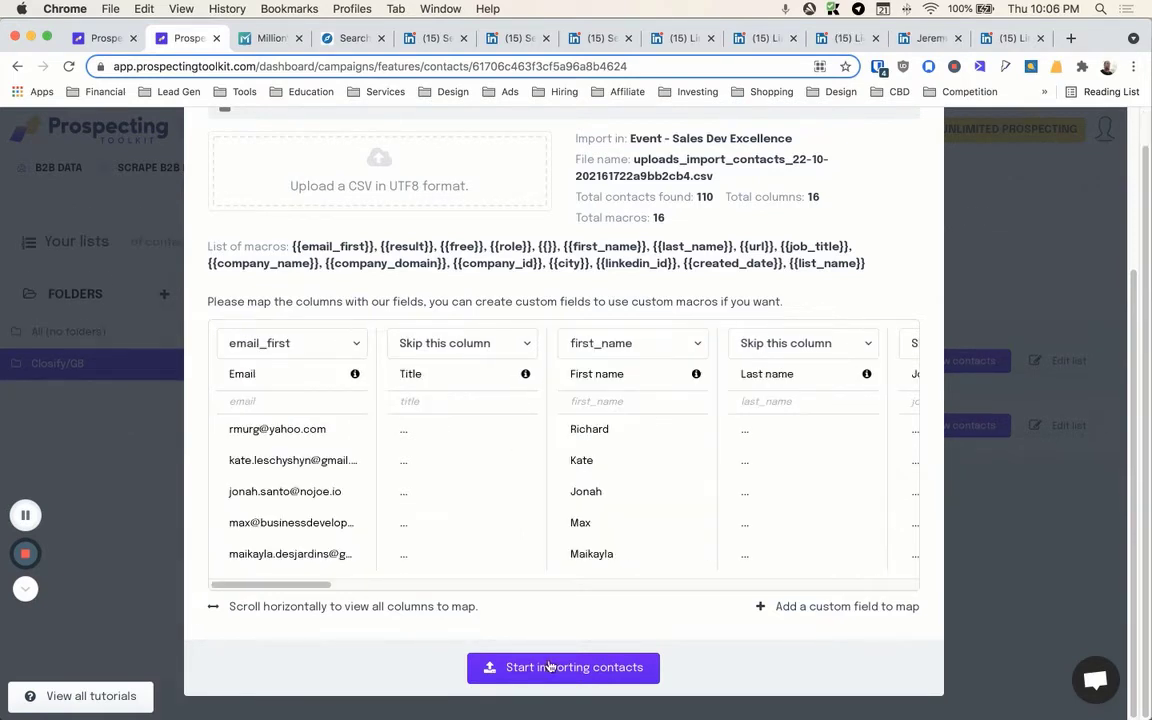
left_click(549, 668)
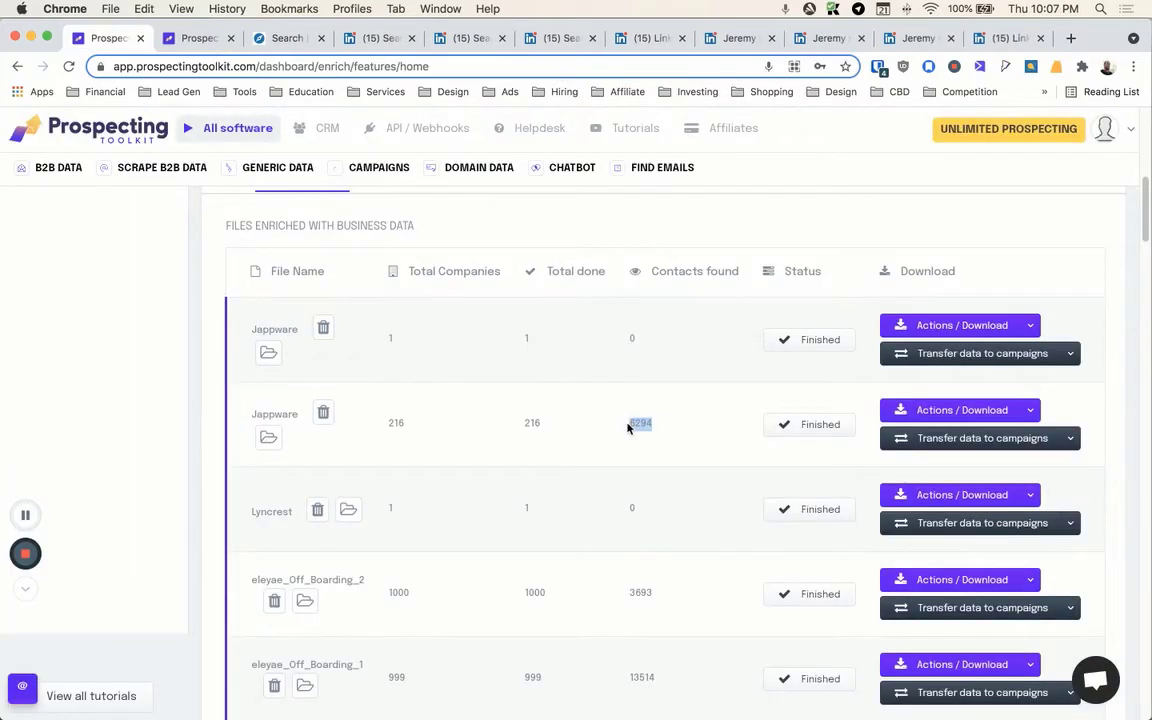
Step: Download the enriched Jappware file with 216 companies in CSV format
left_click(628, 428)
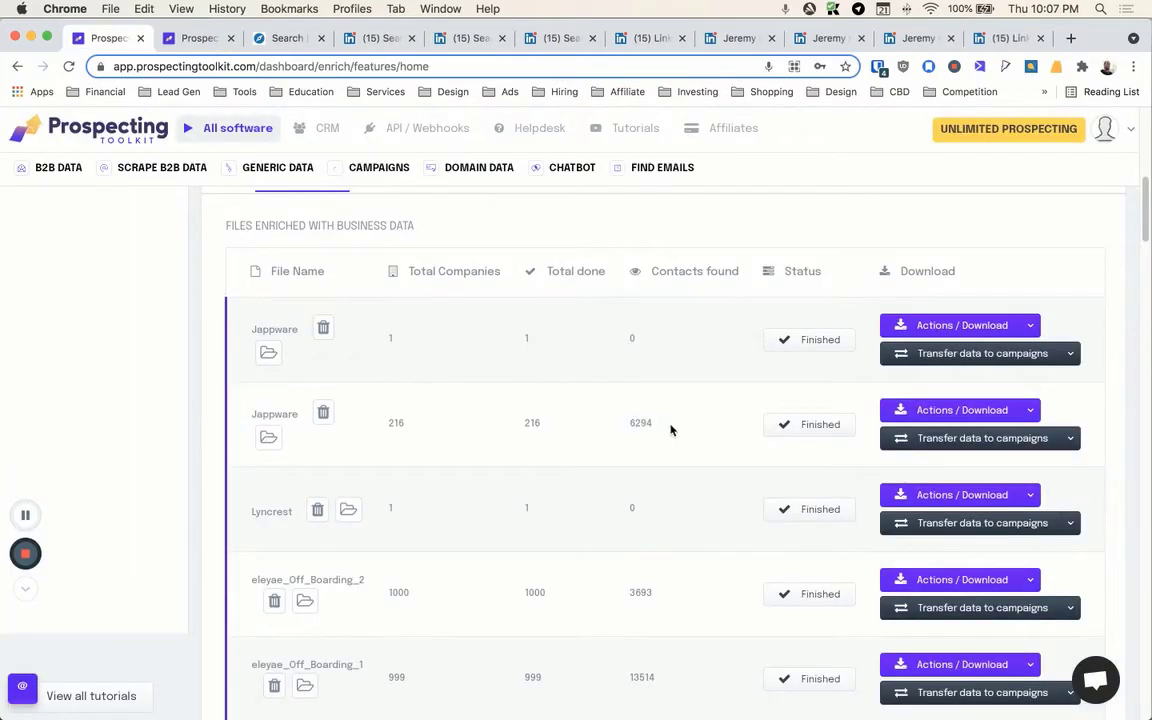
left_click(918, 411)
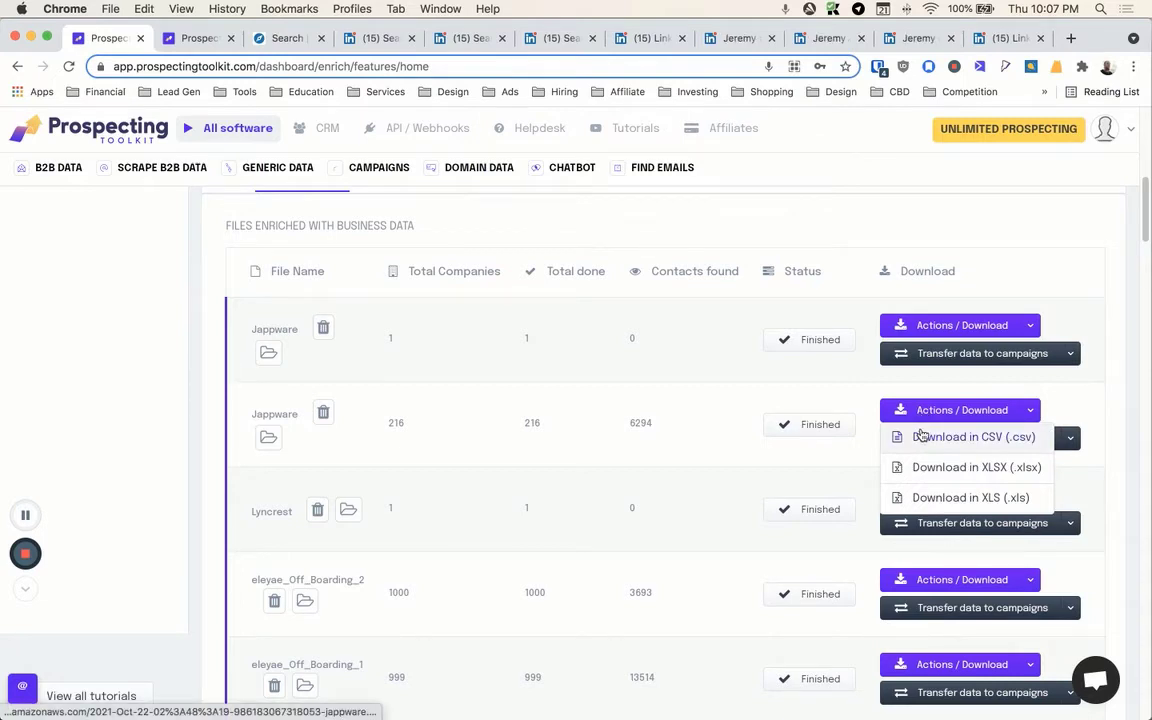
left_click(921, 436)
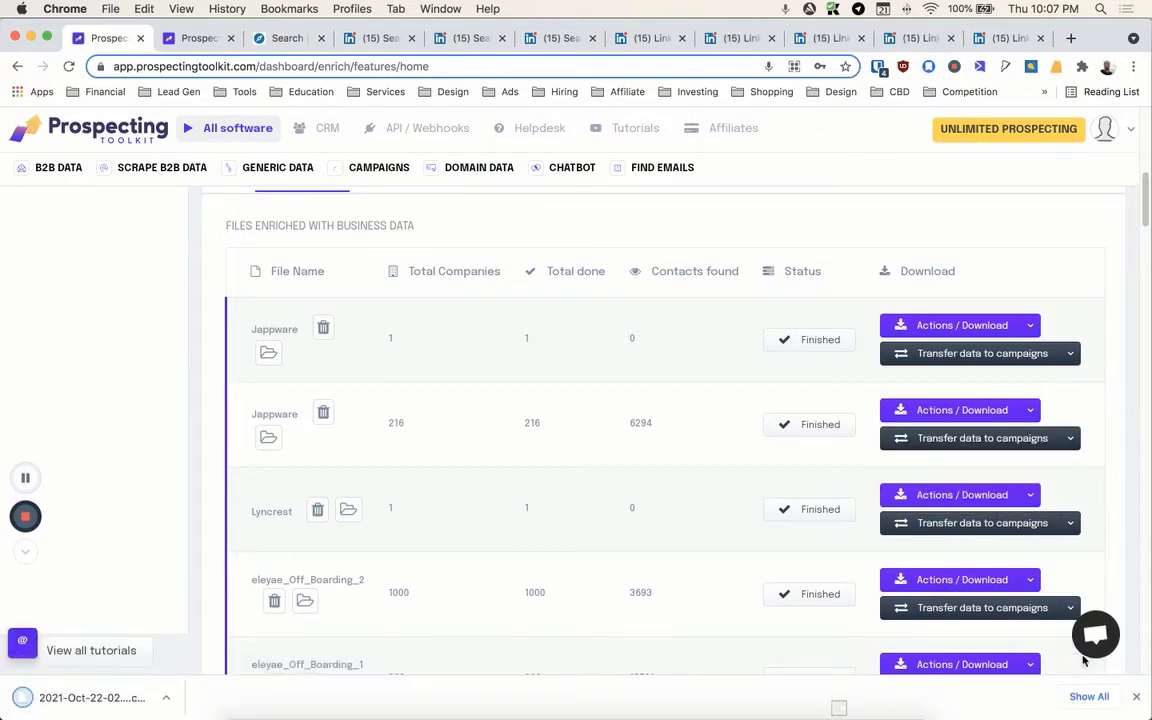
Step: Switch to Finder and open a quick preview of the downloaded jappware CSV in the Downloads folder
mouse_move(290, 710)
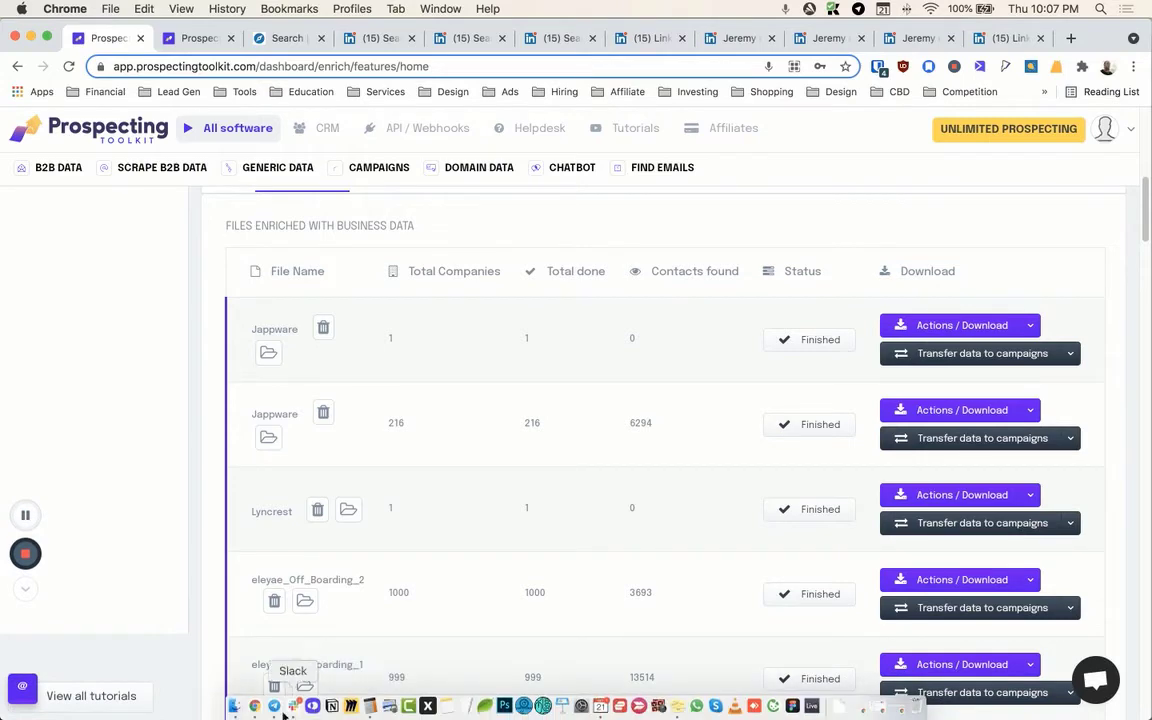
left_click(233, 706)
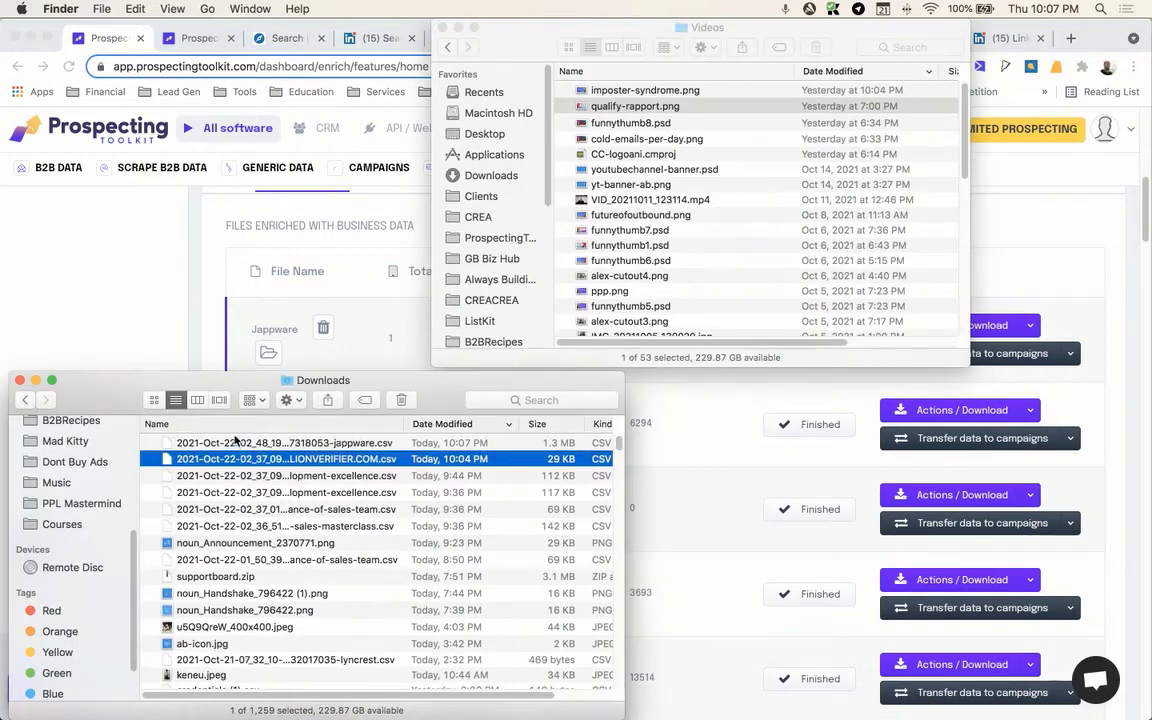
left_click(235, 442)
key("space")
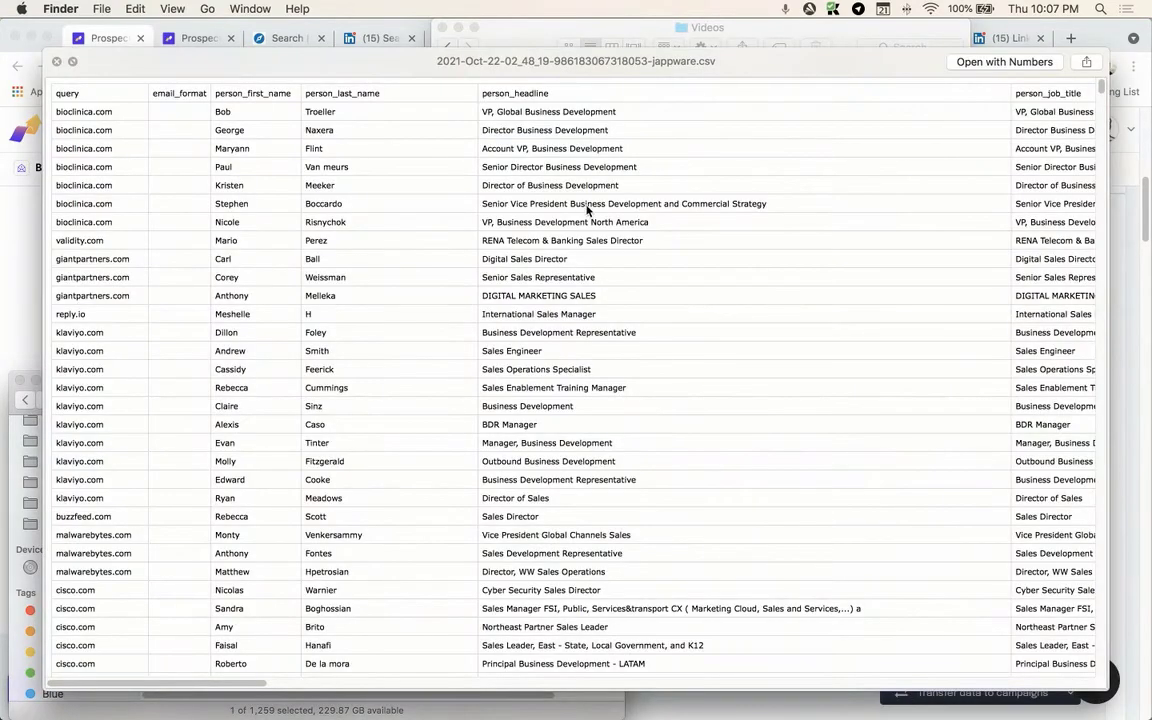
Step: Examine the jappware CSV's rows, comparing the company domains, contact names and job headlines throughout the file
scroll(249, 254, "down", 10)
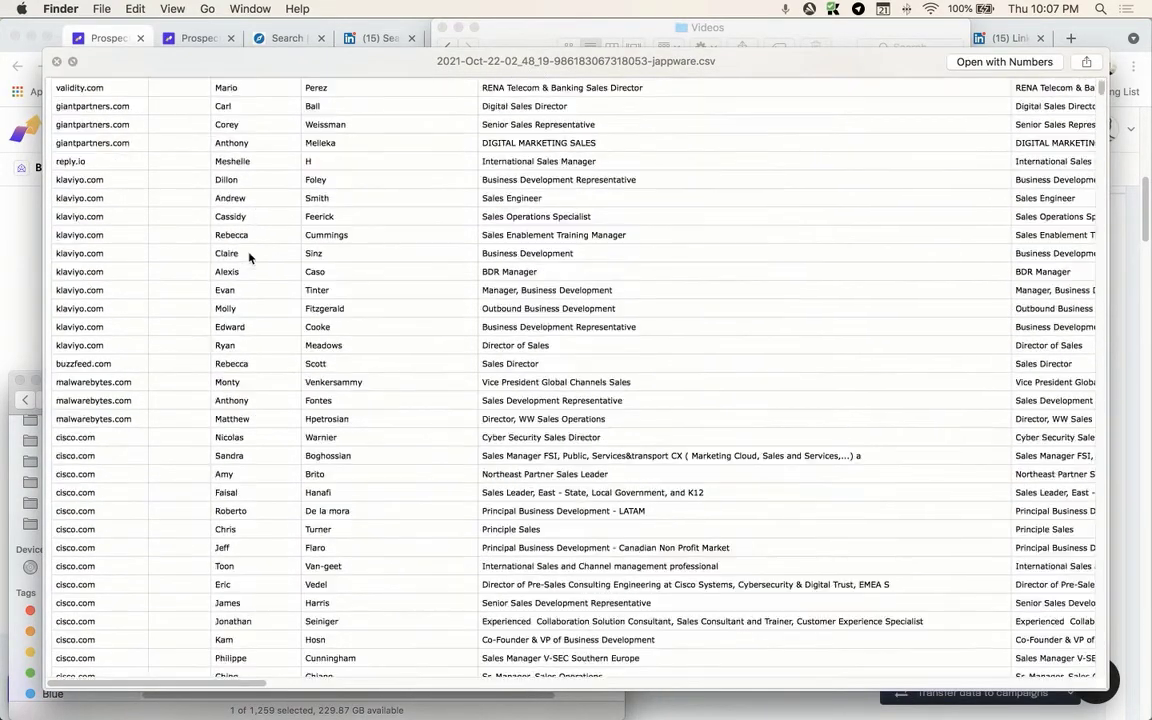
scroll(205, 196, "up", 5)
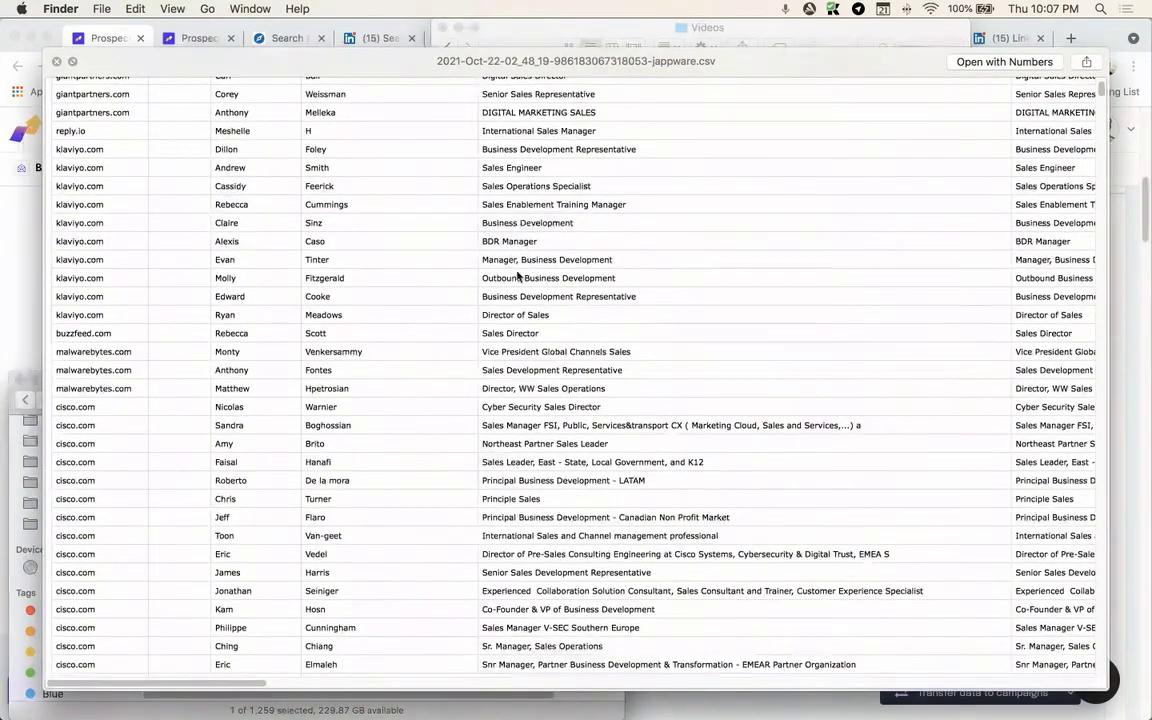
scroll(398, 285, "down", 15)
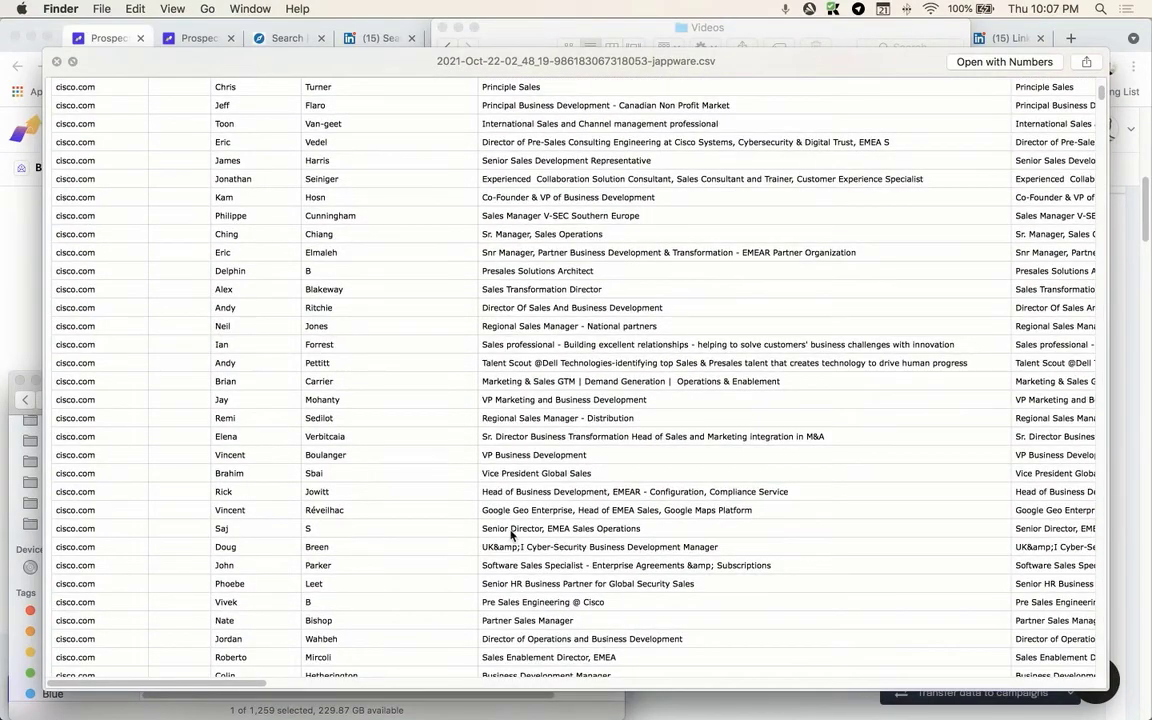
scroll(511, 535, "down", 15)
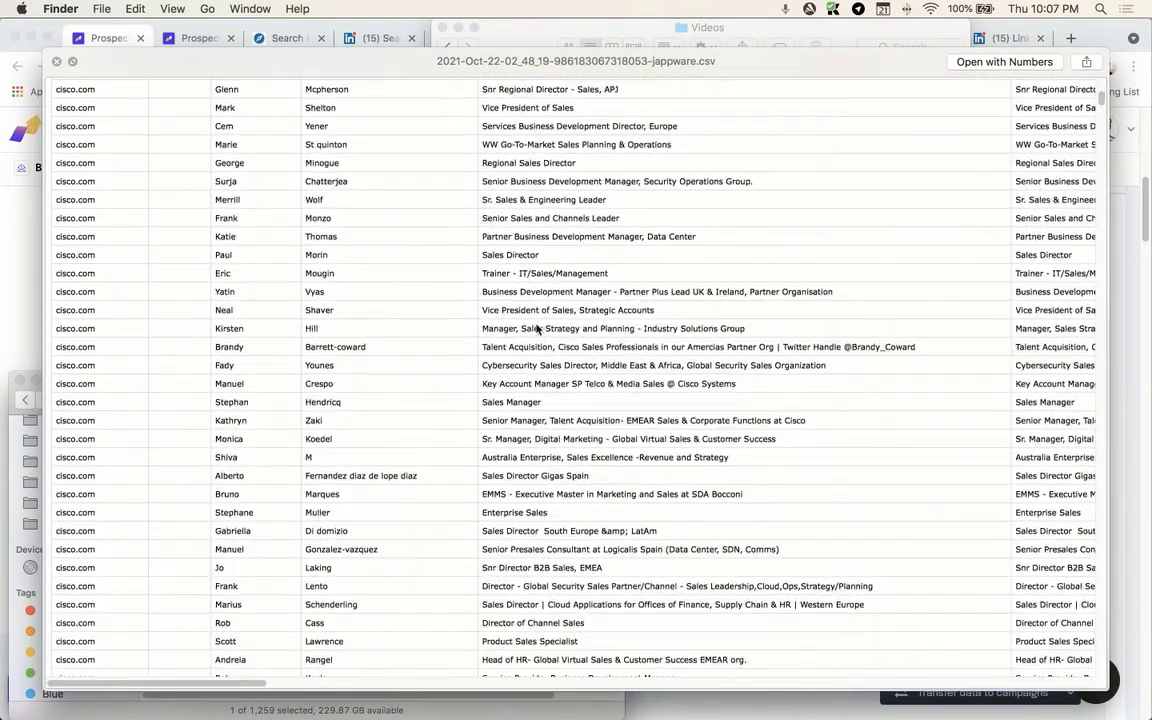
scroll(517, 233, "down", 5)
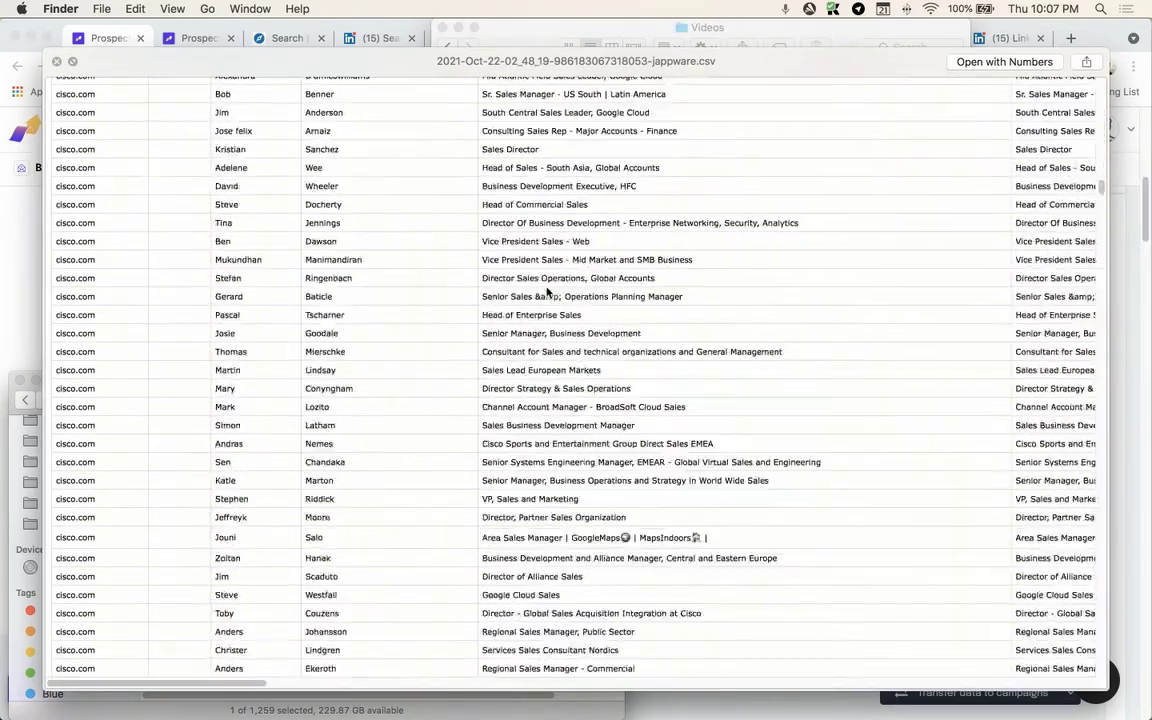
scroll(547, 291, "down", 15)
scroll(547, 291, "down", 10)
scroll(547, 291, "down", 20)
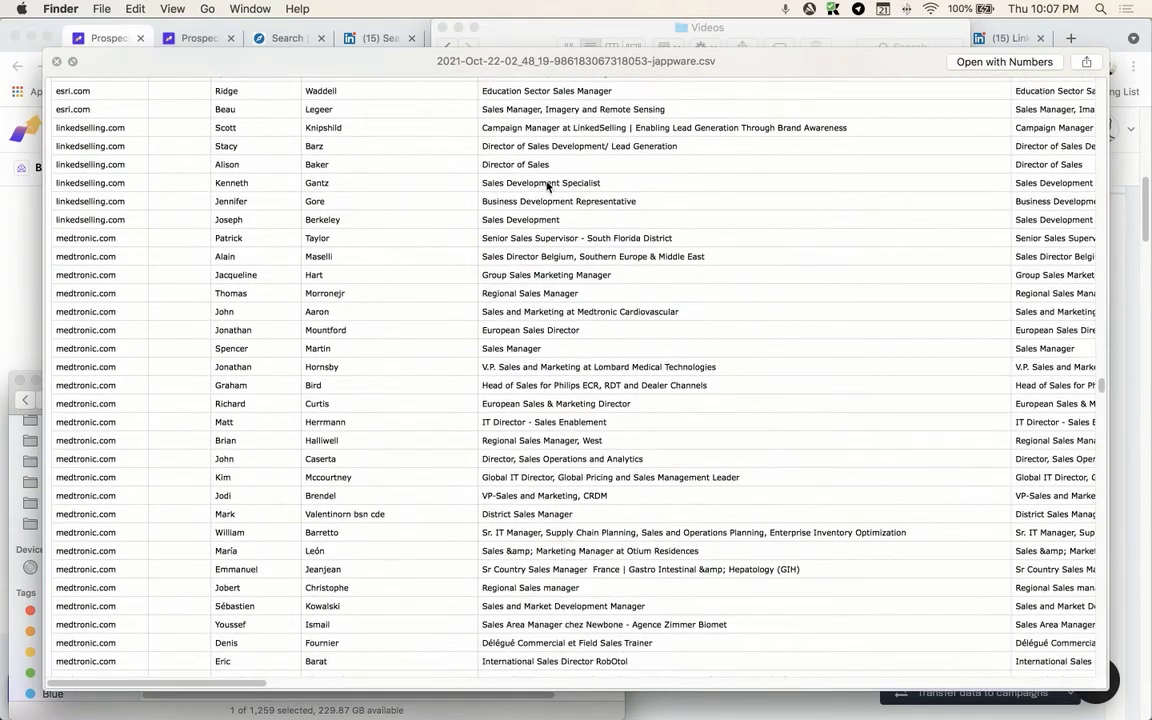
scroll(544, 200, "down", 20)
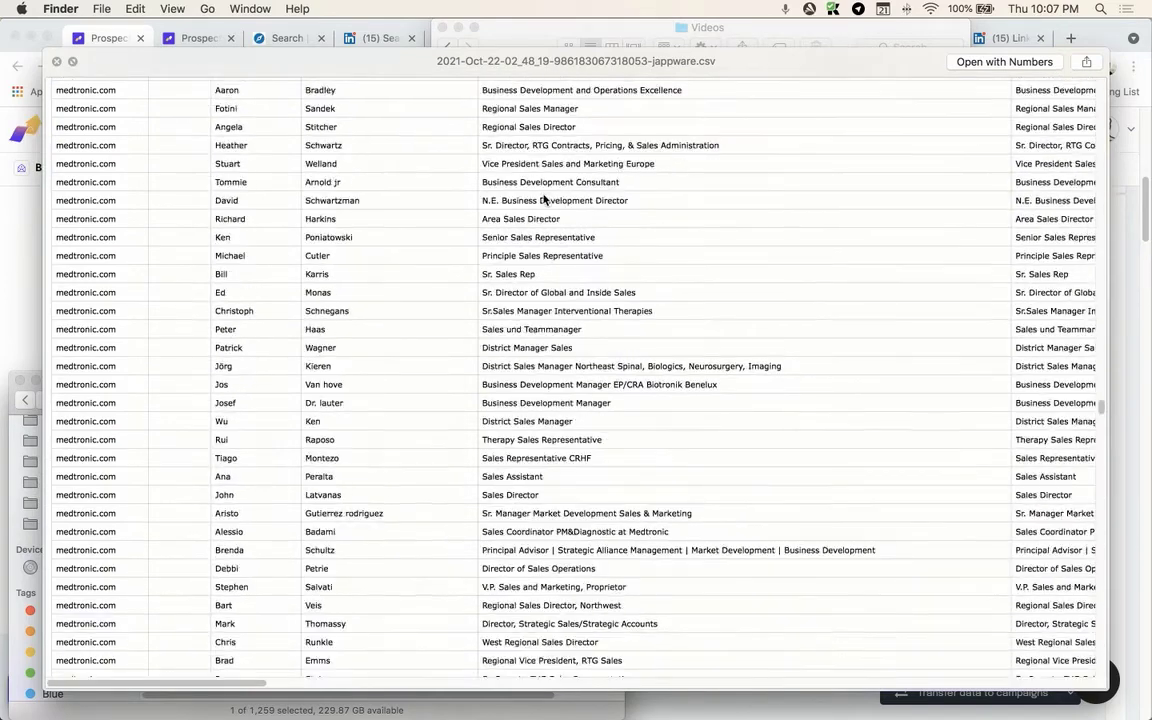
scroll(544, 200, "down", 10)
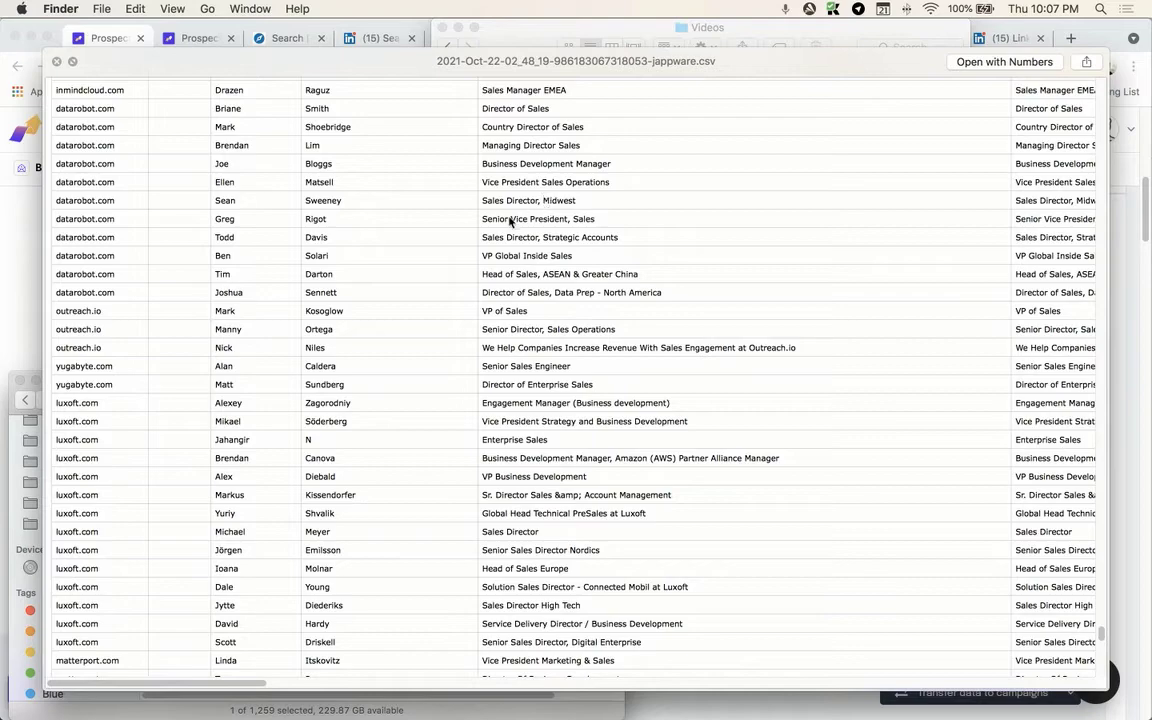
scroll(520, 220, "down", 20)
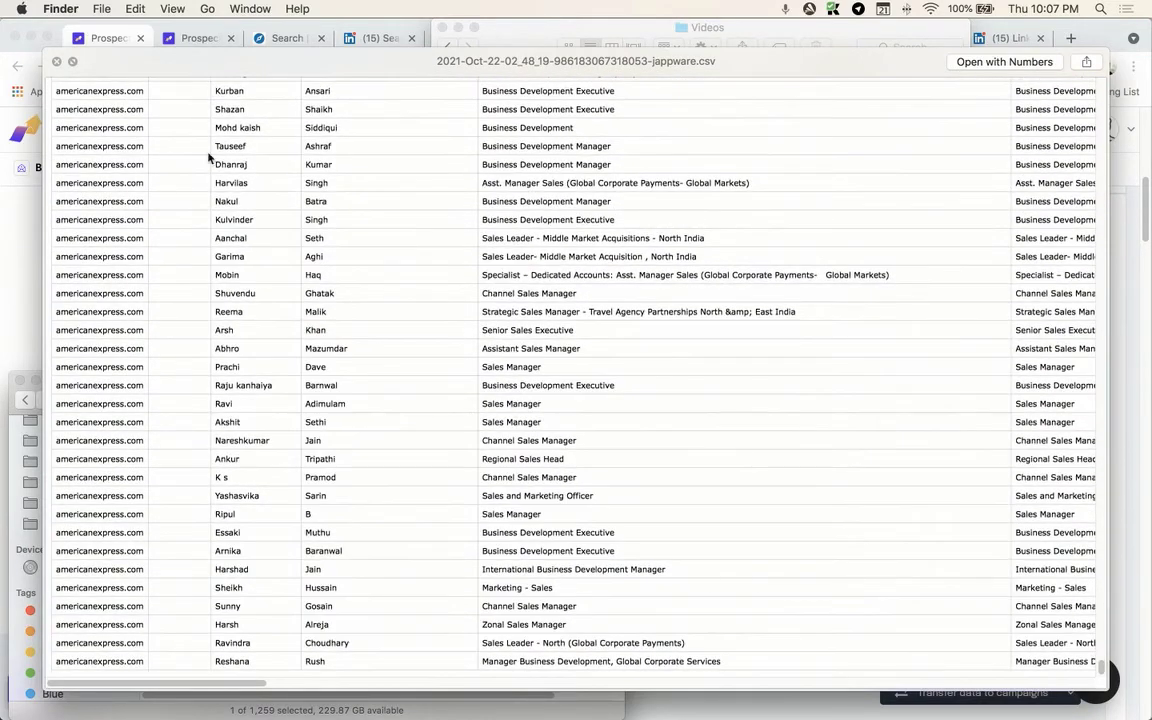
scroll(298, 293, "up", 15)
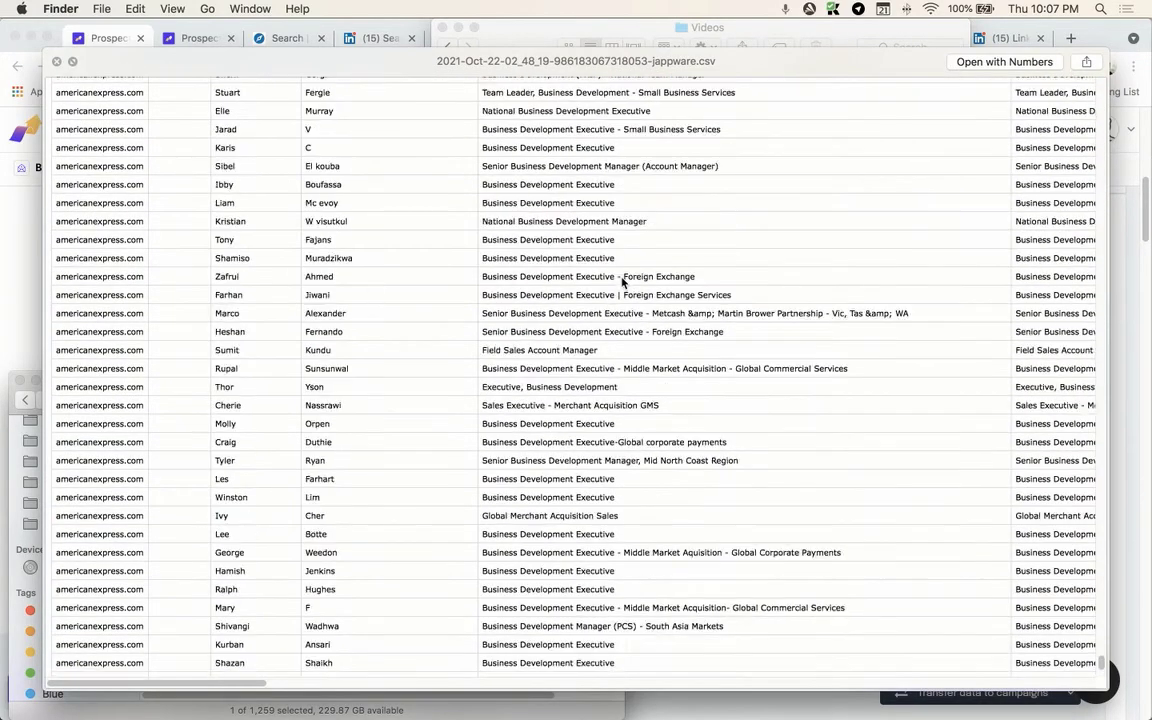
scroll(608, 286, "up", 10)
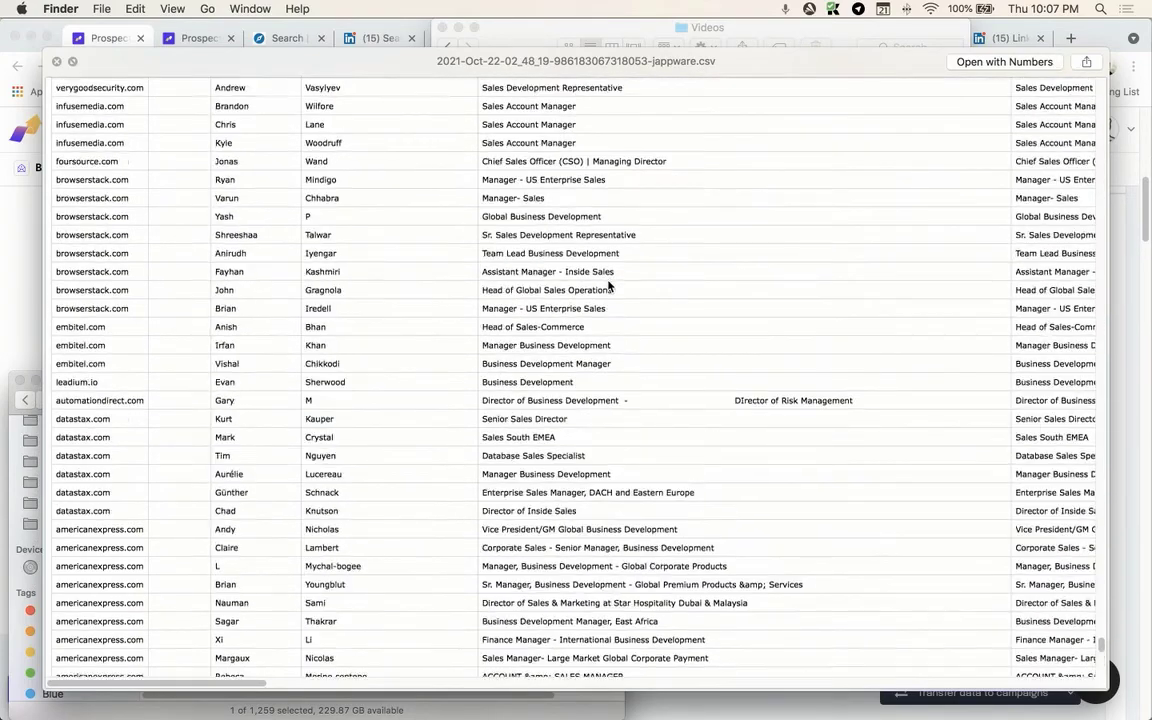
scroll(347, 275, "up", 8)
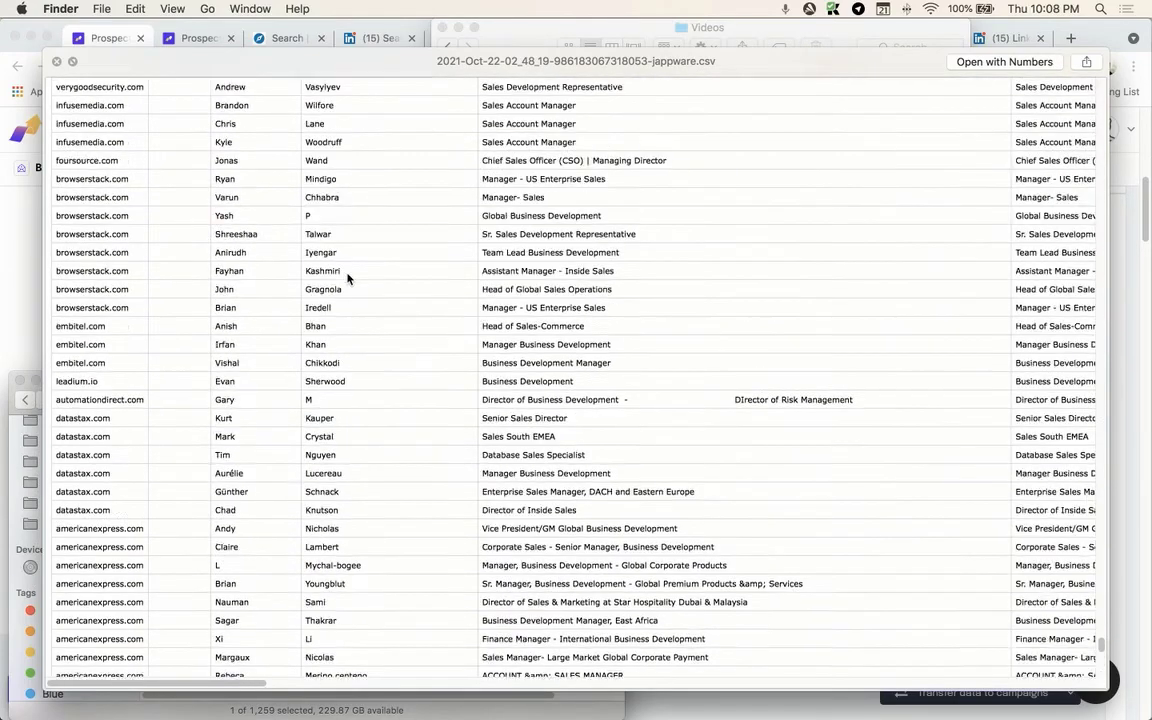
Step: Close the jappware CSV preview, switch back to Chrome and close the B2B contact enrichment page
key("space")
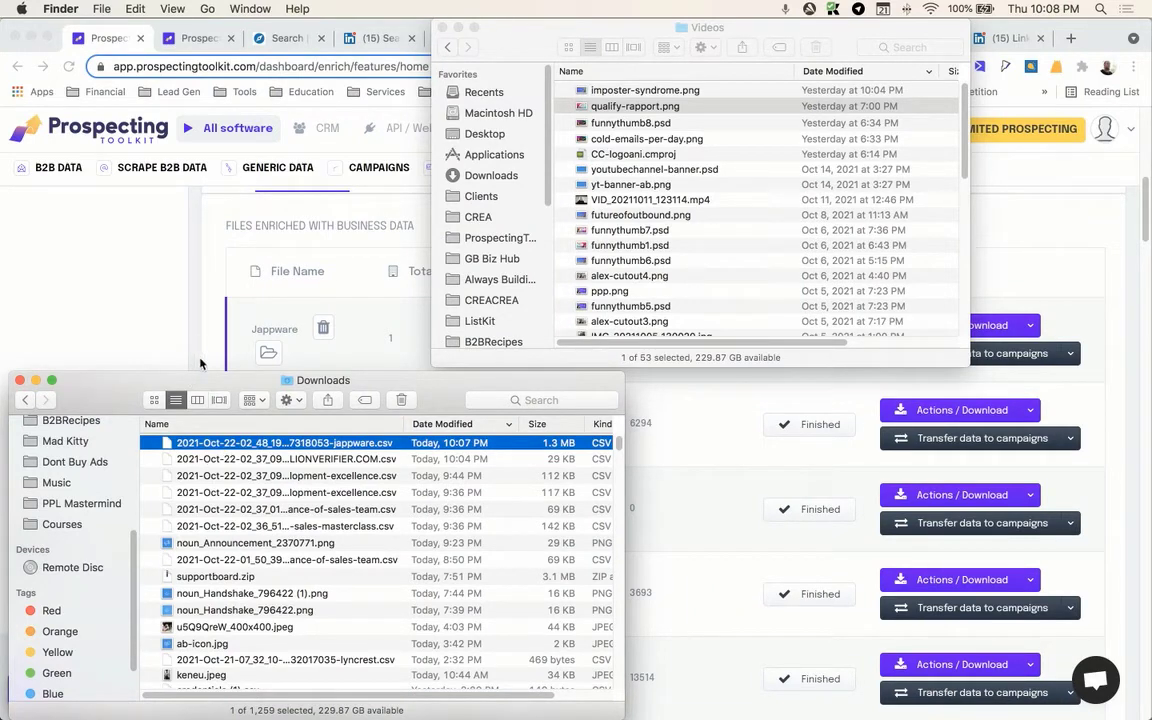
left_click(173, 300)
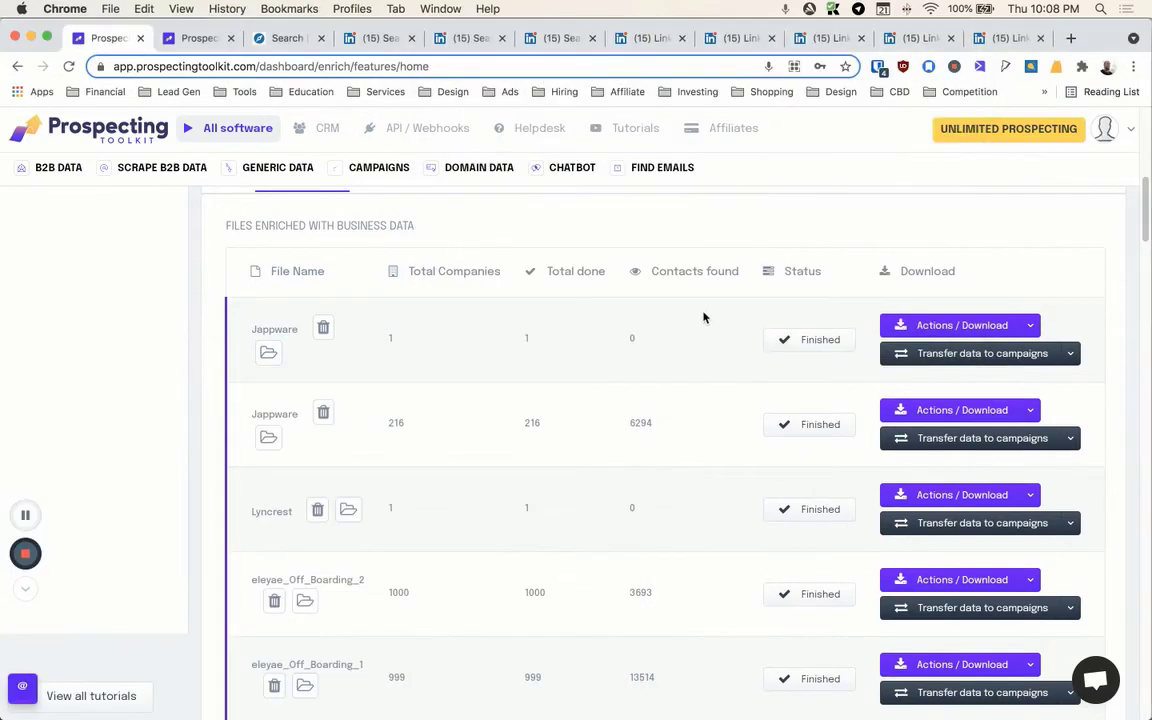
scroll(580, 360, "up", 10)
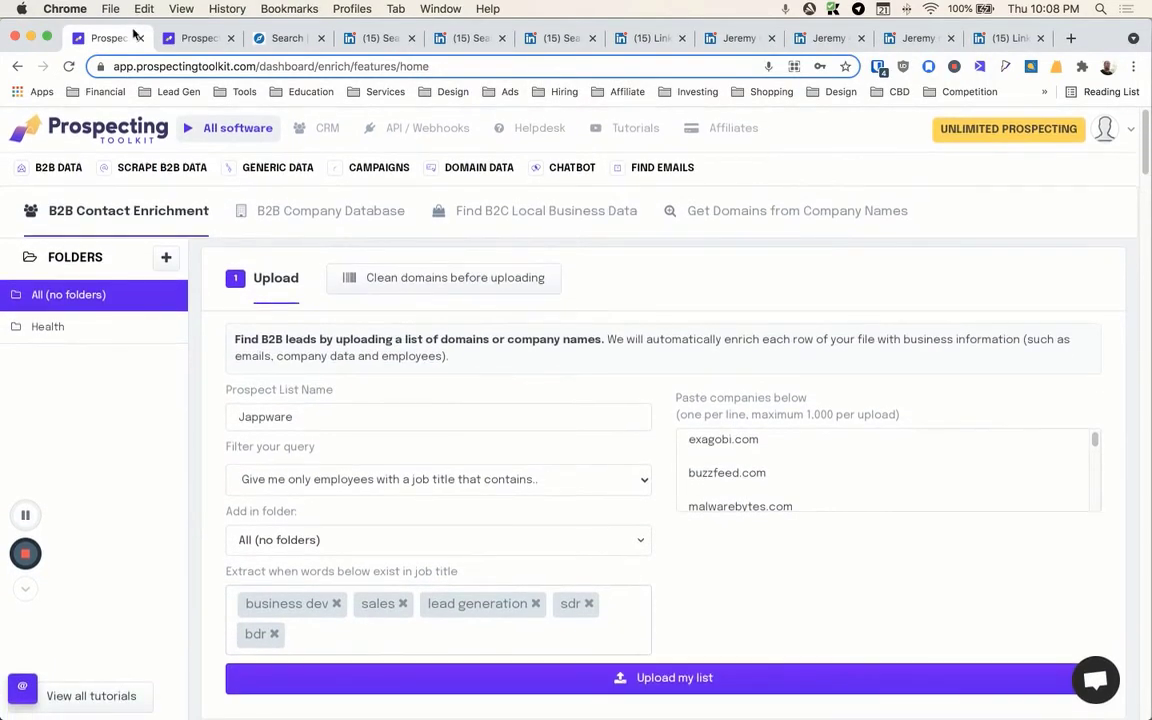
left_click(139, 38)
Step: Open the GB/Closify folder in My Campaigns and start a new campaign of the Sequence type
mouse_move(379, 167)
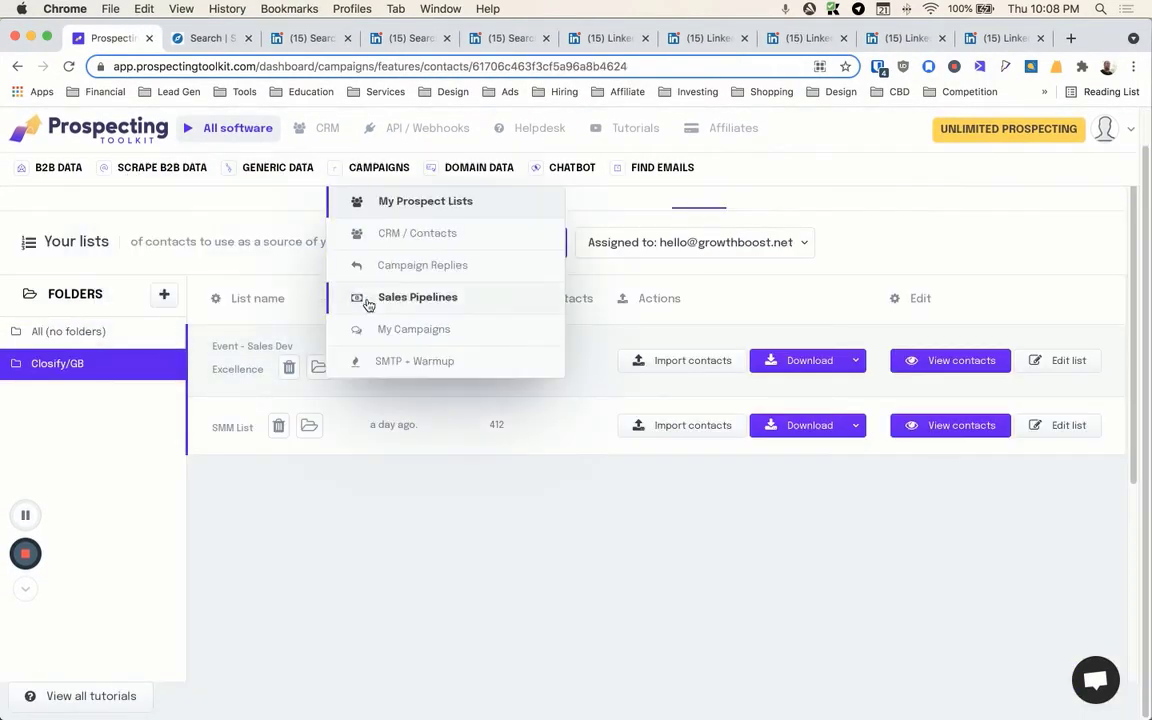
left_click(384, 331)
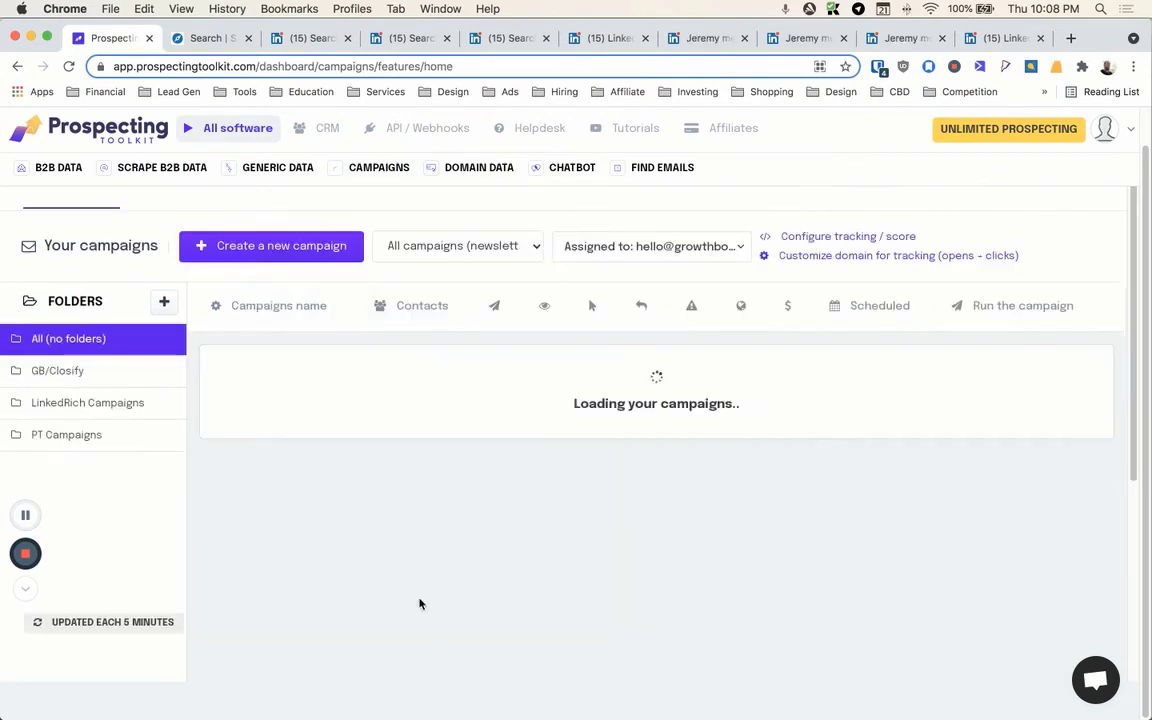
left_click(41, 372)
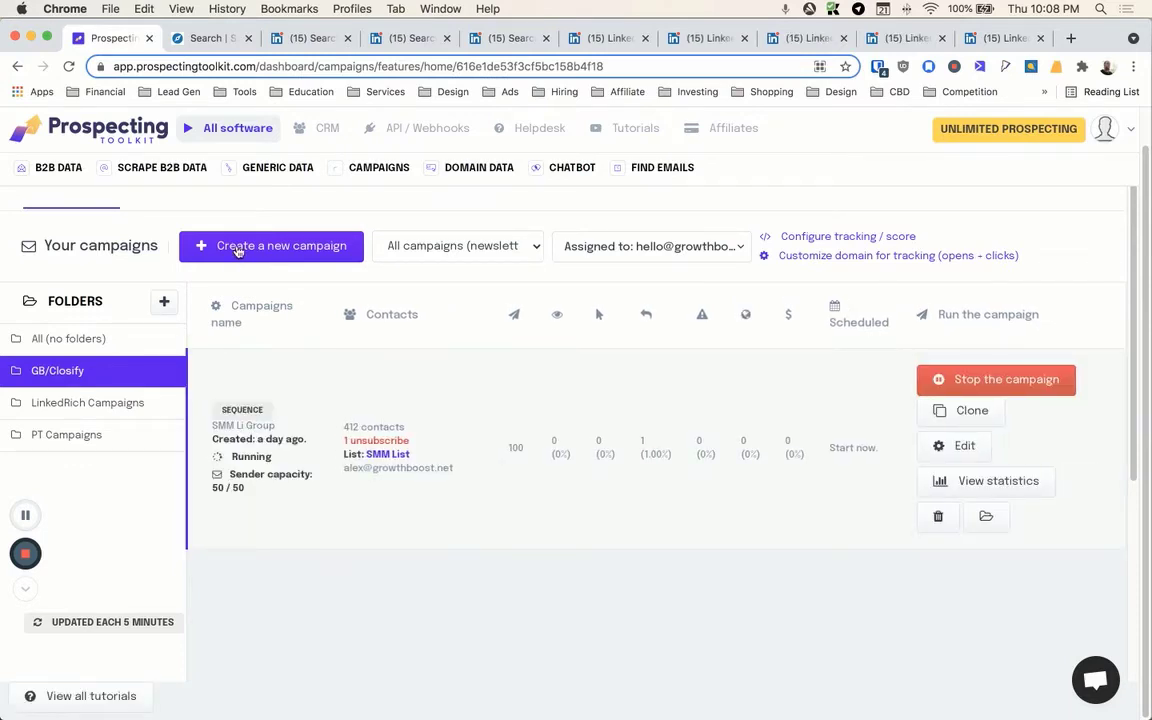
left_click(238, 248)
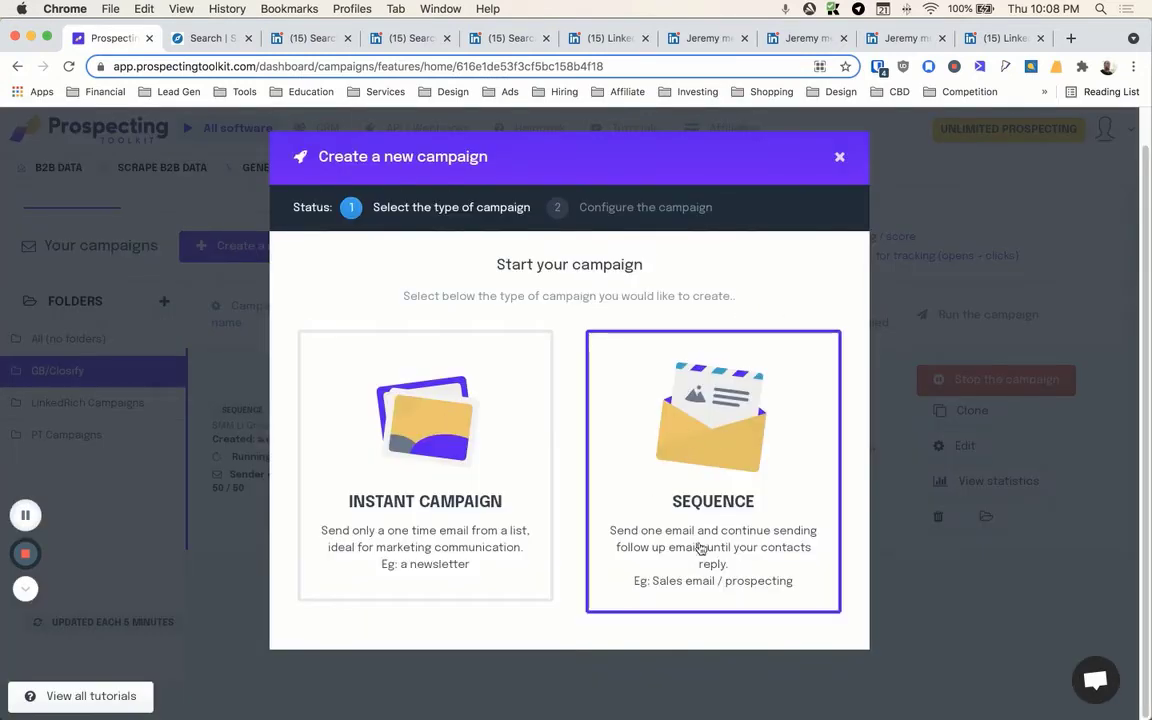
left_click(656, 378)
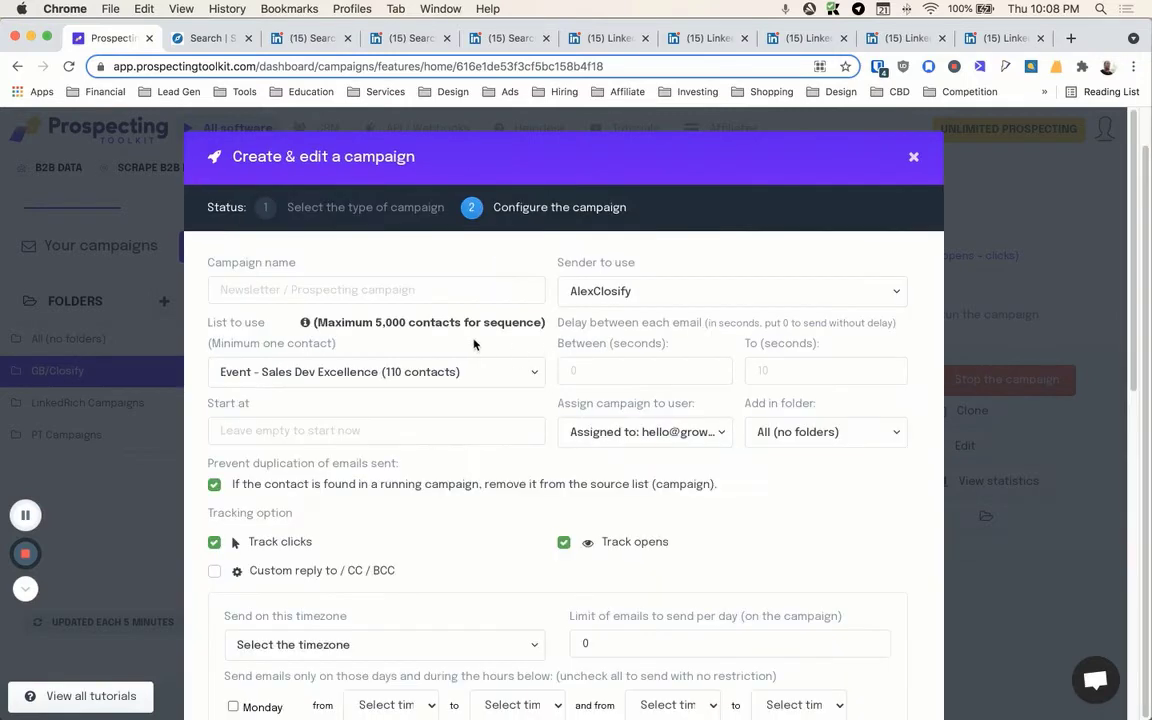
Step: Name the campaign "Event: Sales Development Excellence 1" and choose AlexClosify as the sender
left_click(377, 293)
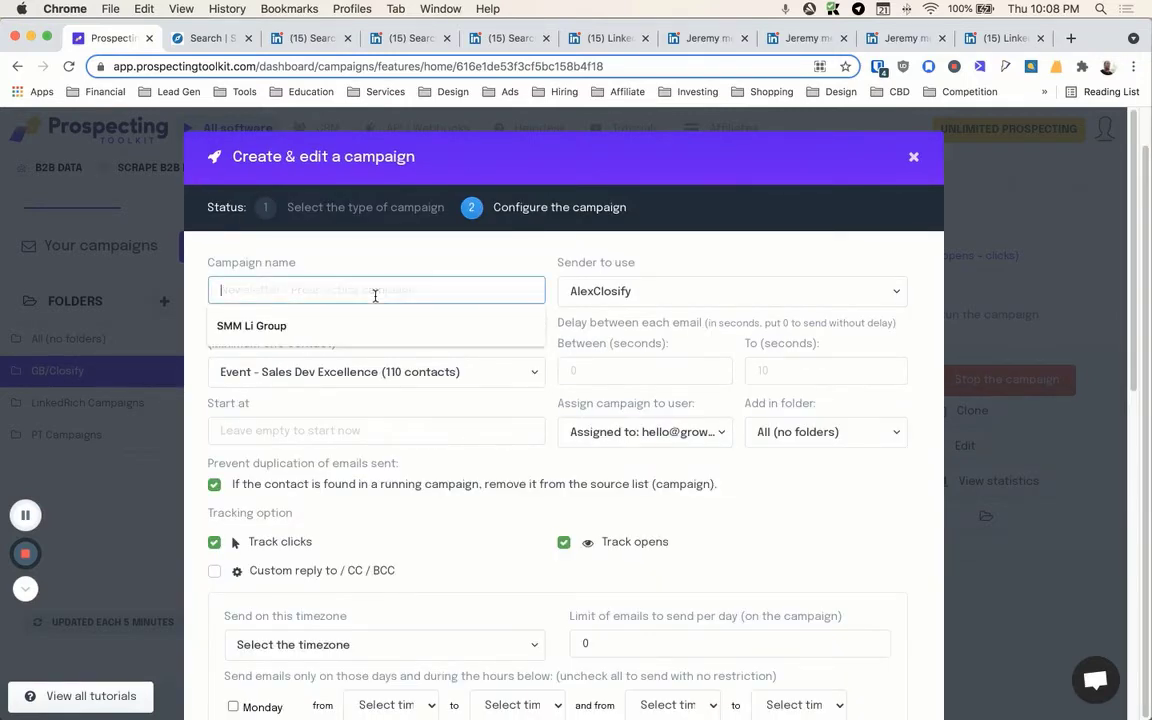
type("Event: Sales Development Excellence 1")
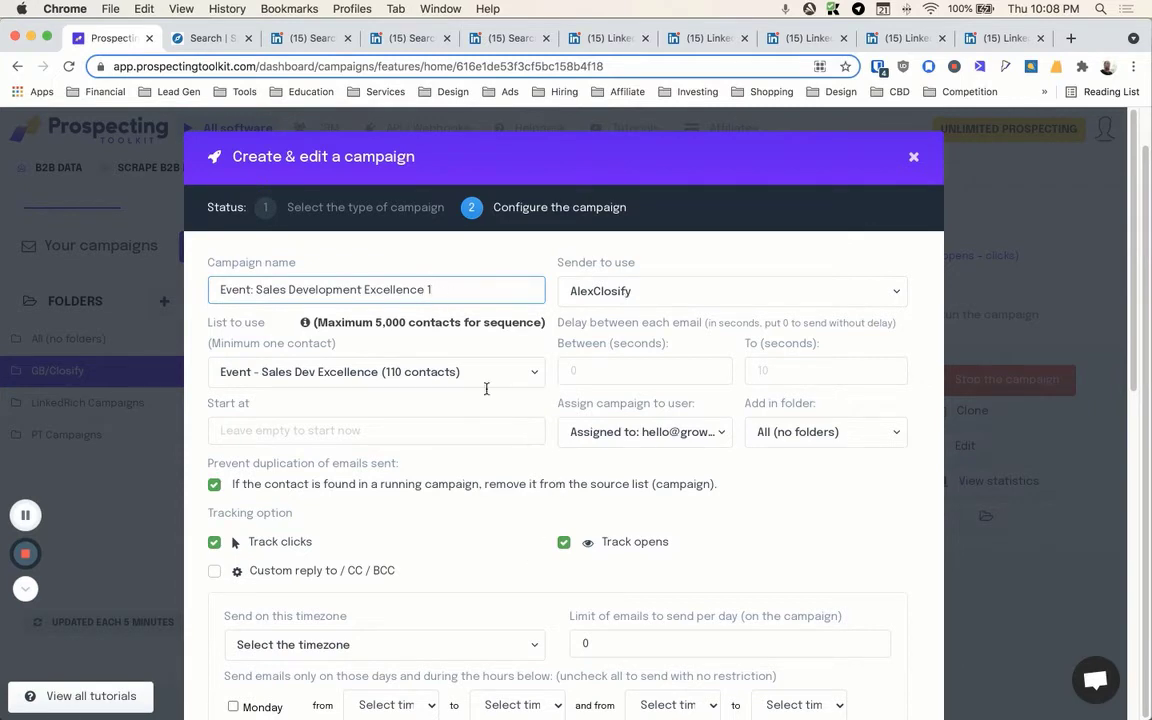
left_click(615, 296)
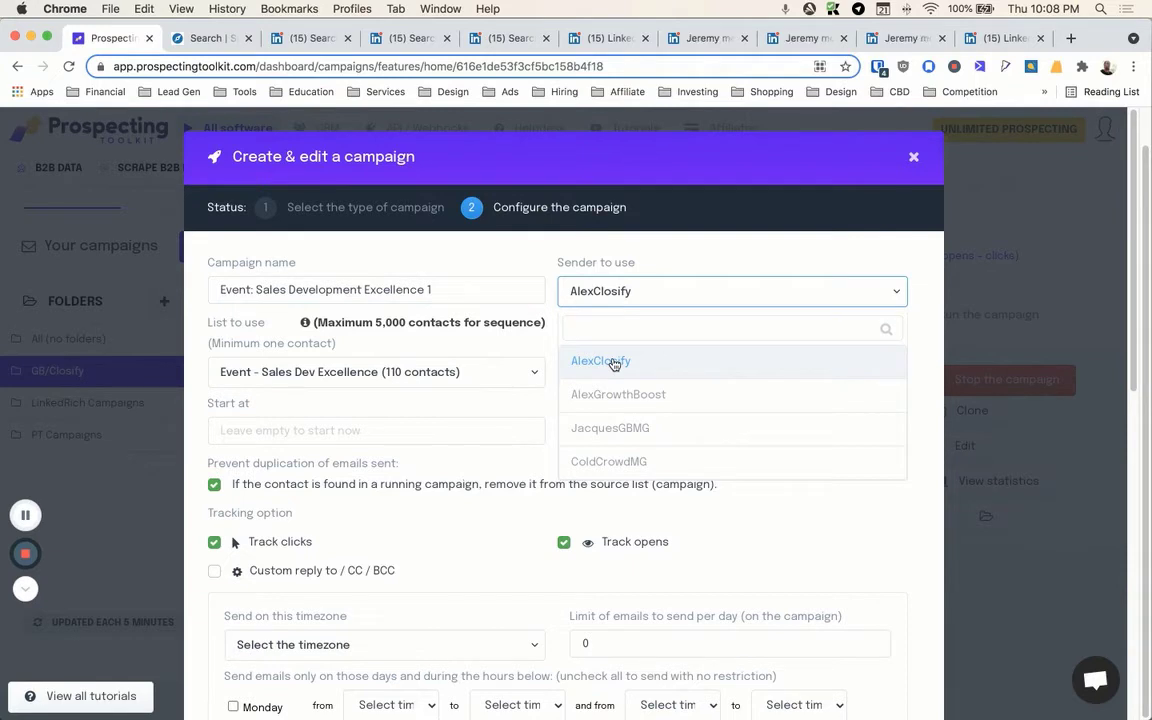
left_click(614, 362)
Step: Set the delay between emails to 120 to 400 seconds and add the campaign to the GB/Closify folder
left_click(605, 368)
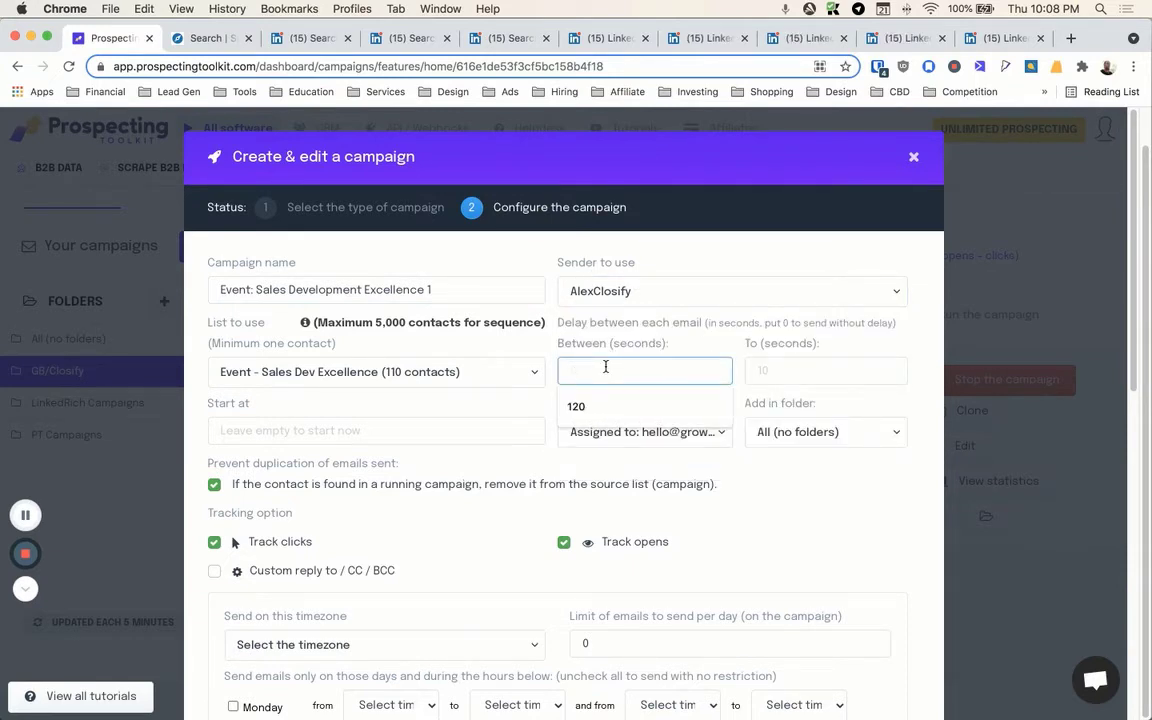
type("120")
key("Tab")
type("400")
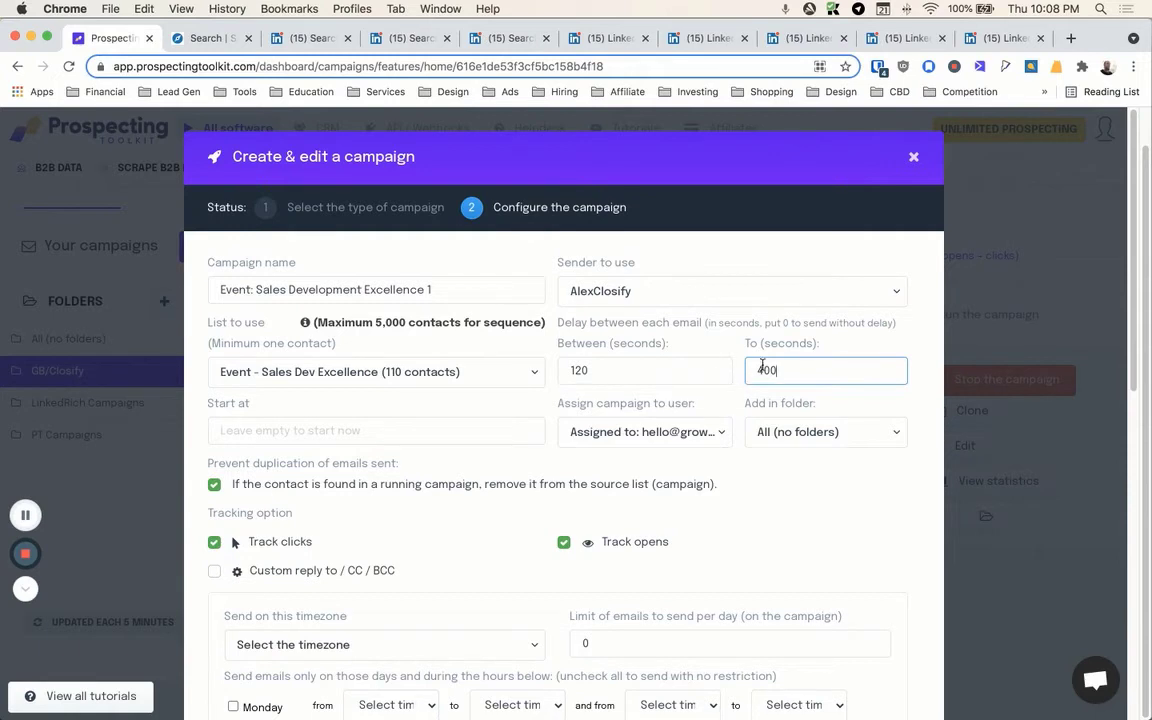
key("super+Left")
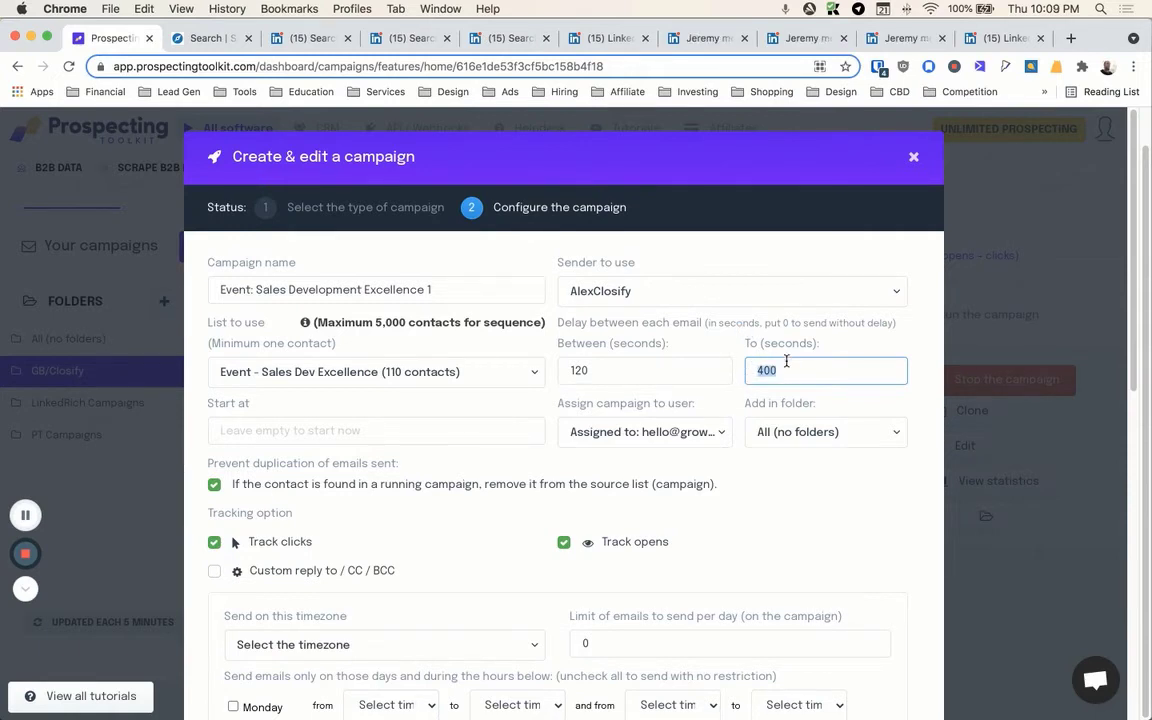
left_click_drag(786, 370, 753, 370)
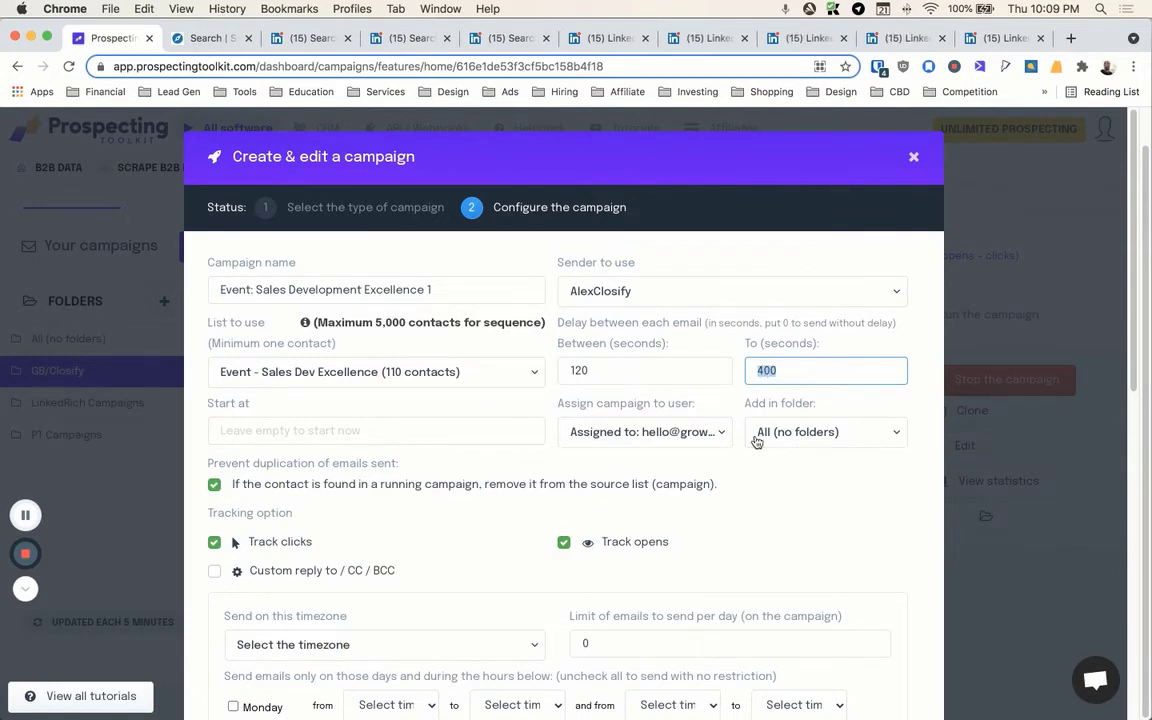
left_click(792, 432)
left_click(795, 533)
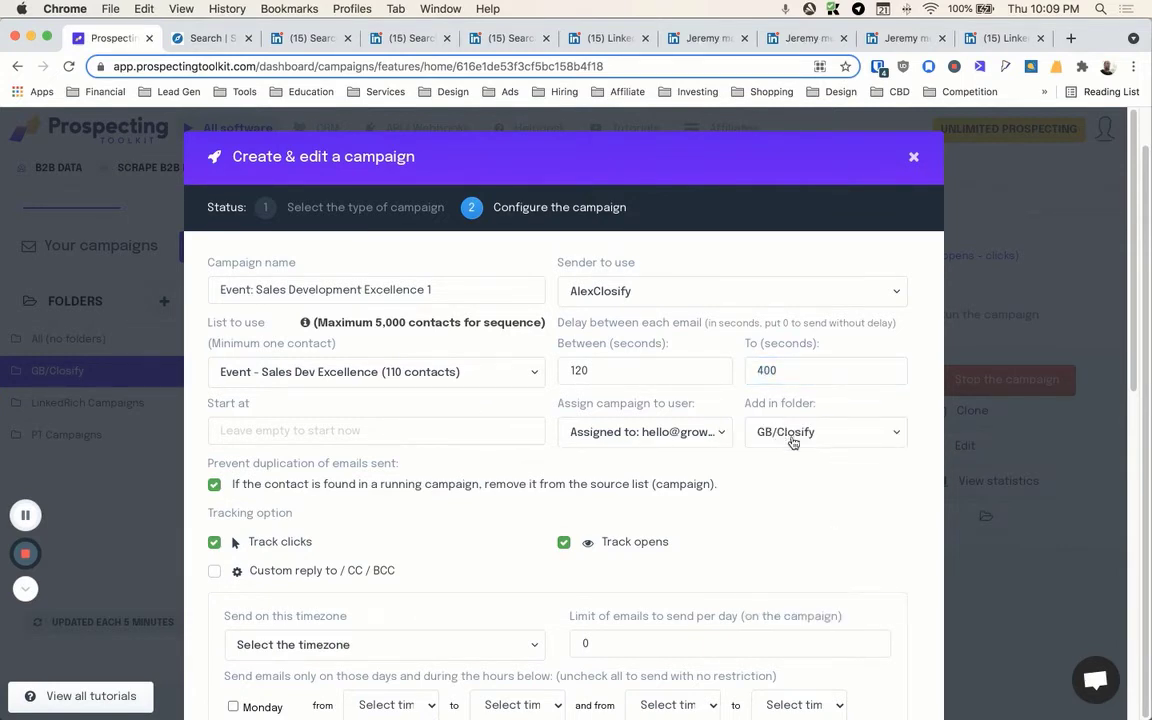
Step: Turn off both click tracking and open tracking for the campaign
scroll(387, 436, "down", 2)
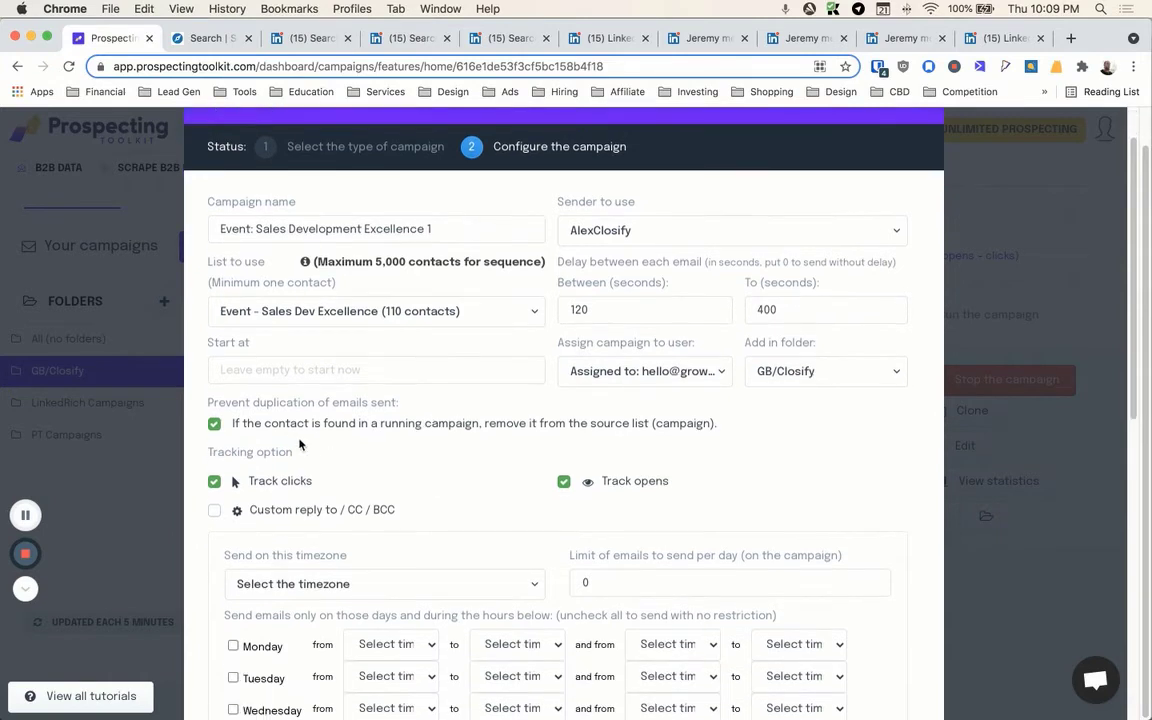
left_click(214, 481)
left_click(563, 481)
scroll(389, 481, "down", 1)
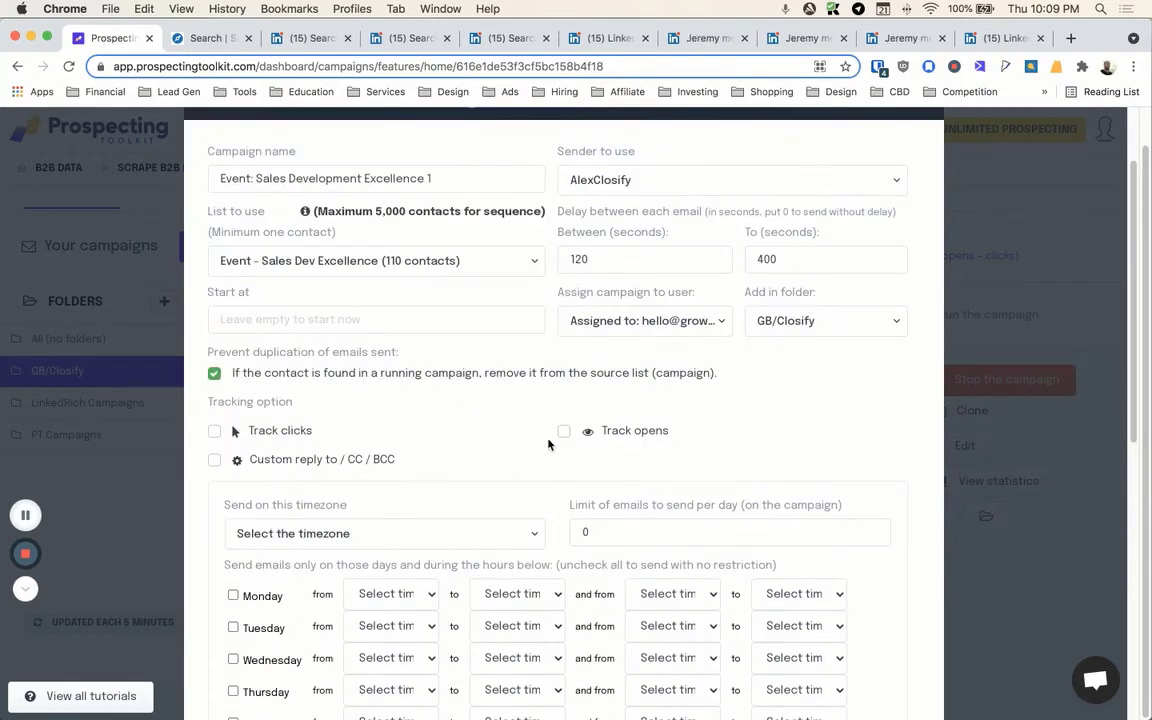
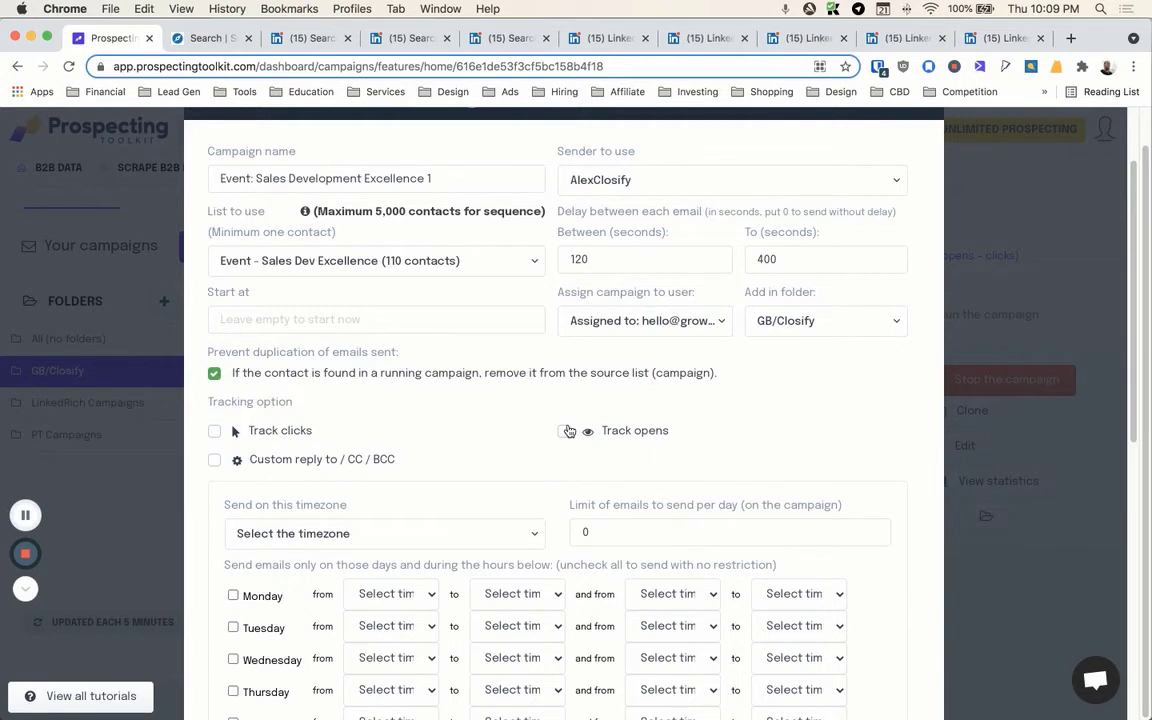
left_click(564, 431)
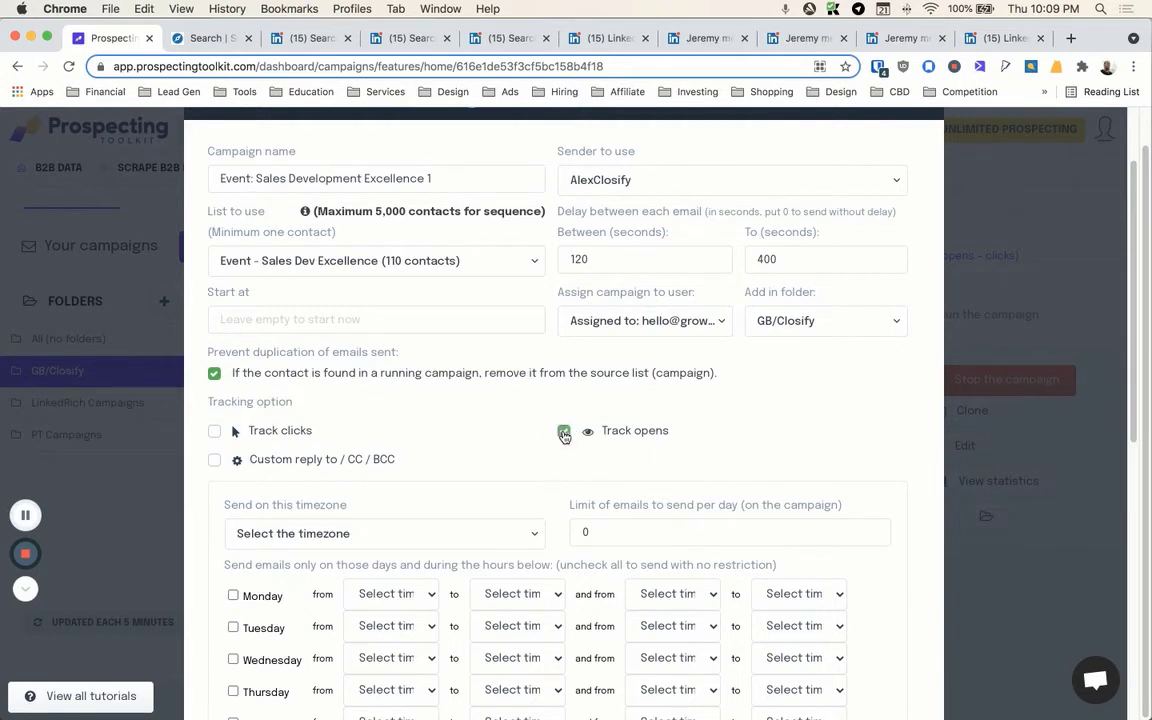
left_click(565, 433)
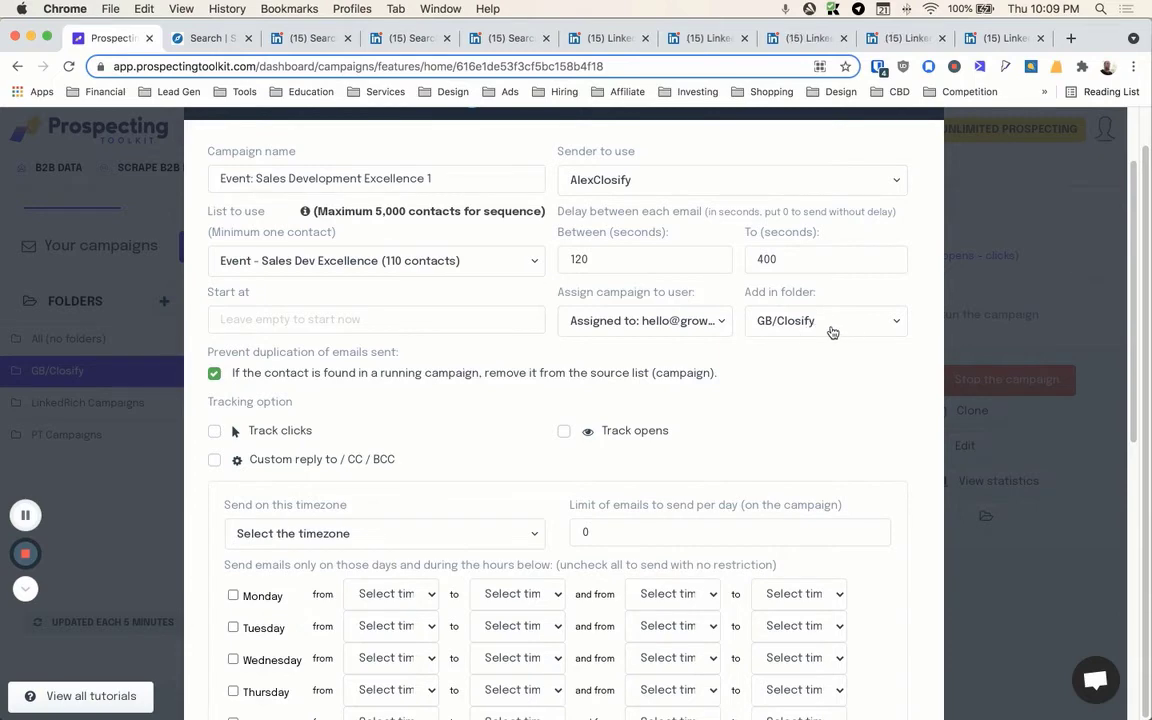
Step: Set the sending timezone to (GMT-08:00) Pacific Time (US & Canada) and limit the campaign to 50 emails per day
scroll(606, 411, "down", 4)
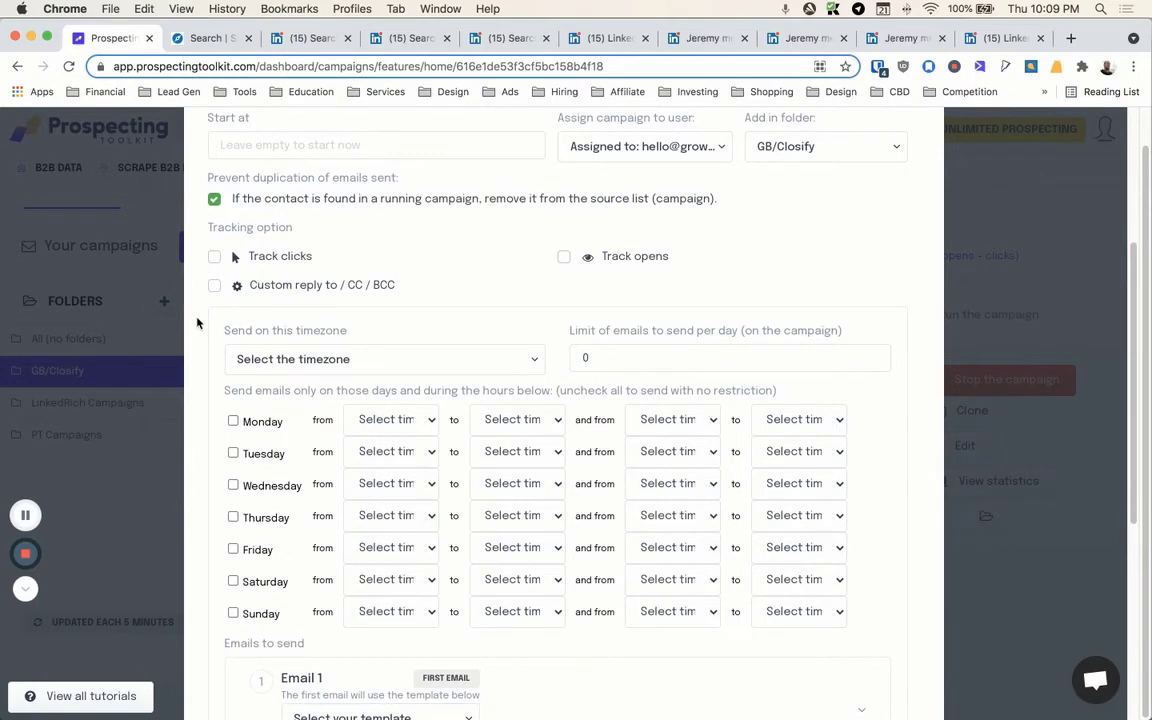
scroll(191, 313, "down", 1)
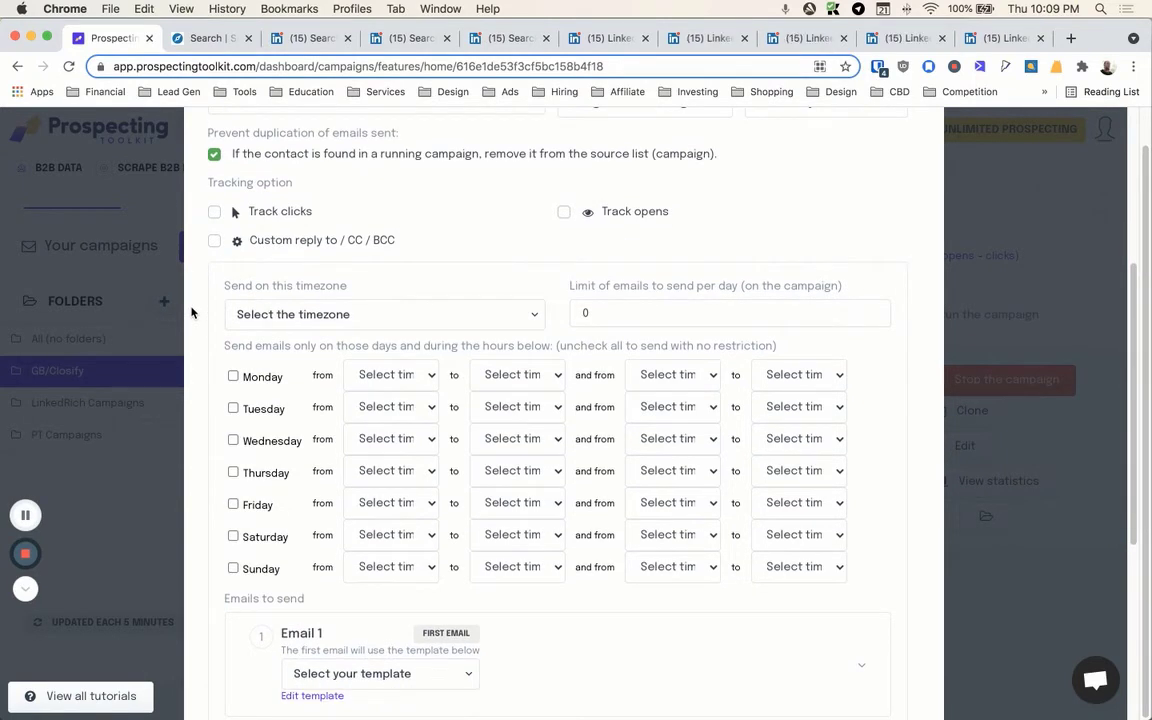
scroll(191, 313, "up", 1)
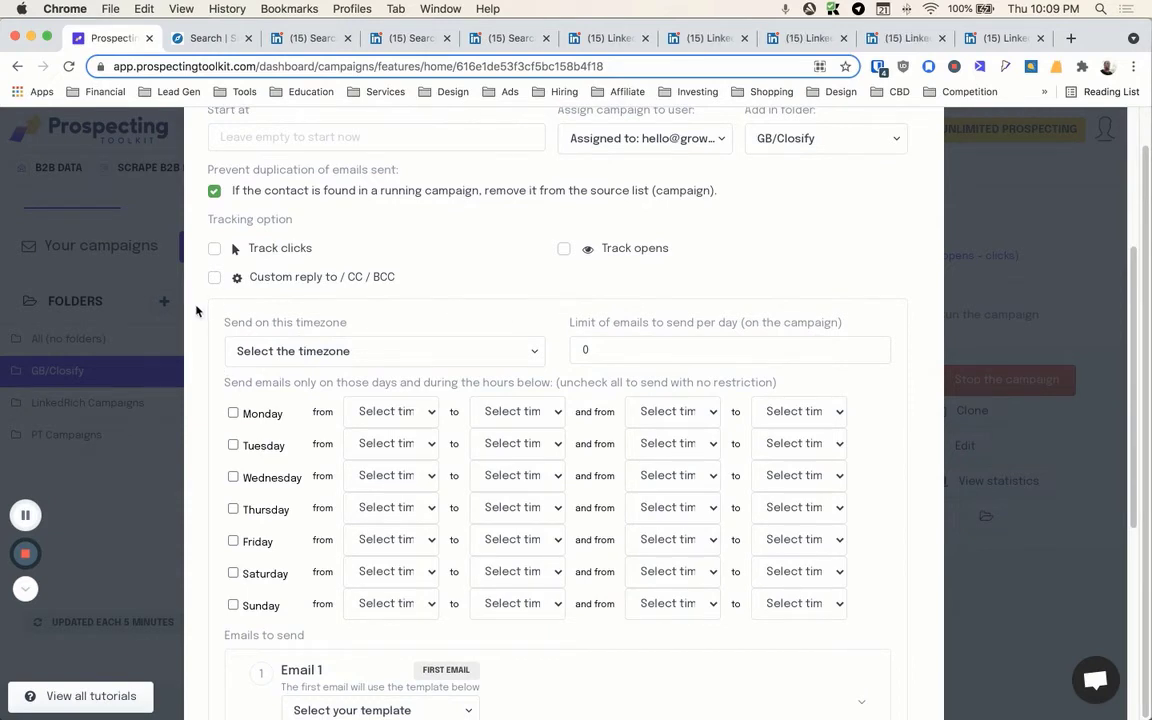
scroll(193, 310, "down", 1)
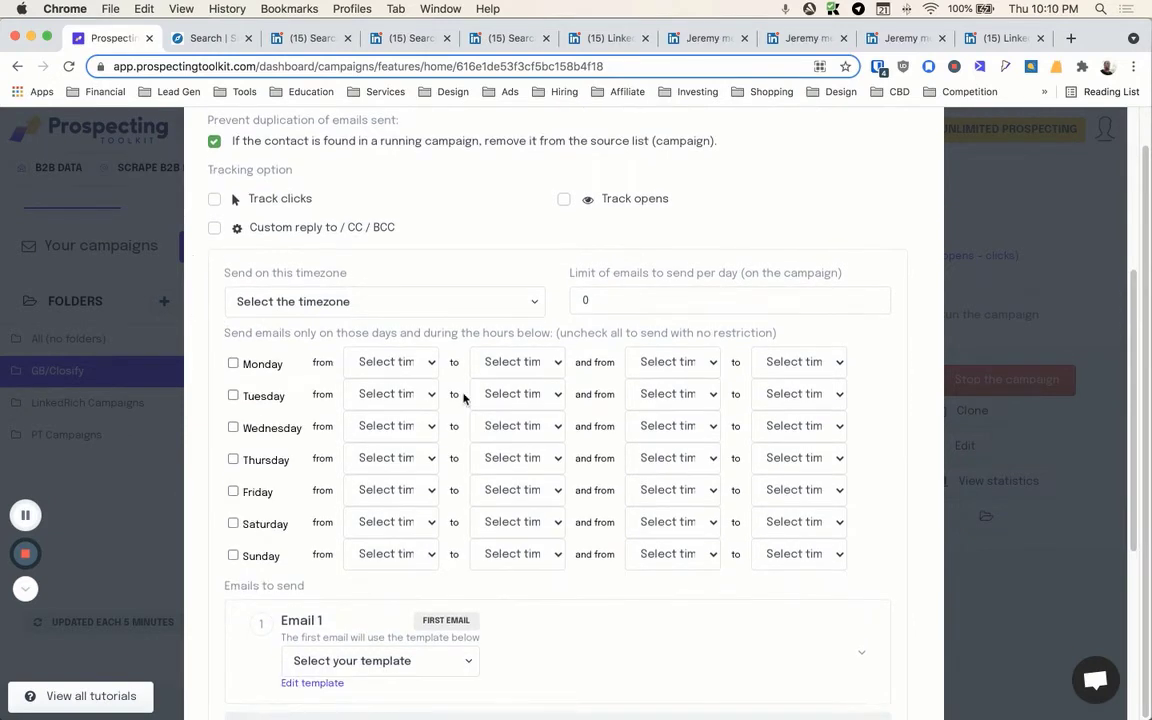
left_click(347, 303)
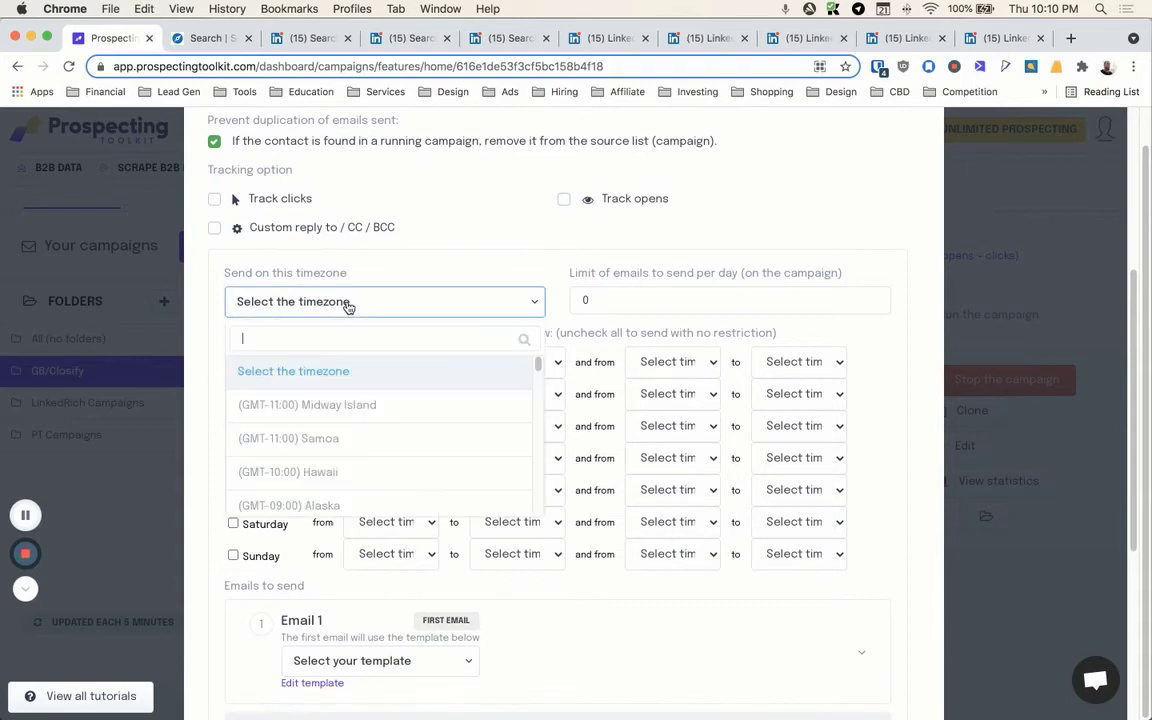
scroll(347, 368, "down", 1)
left_click(345, 465)
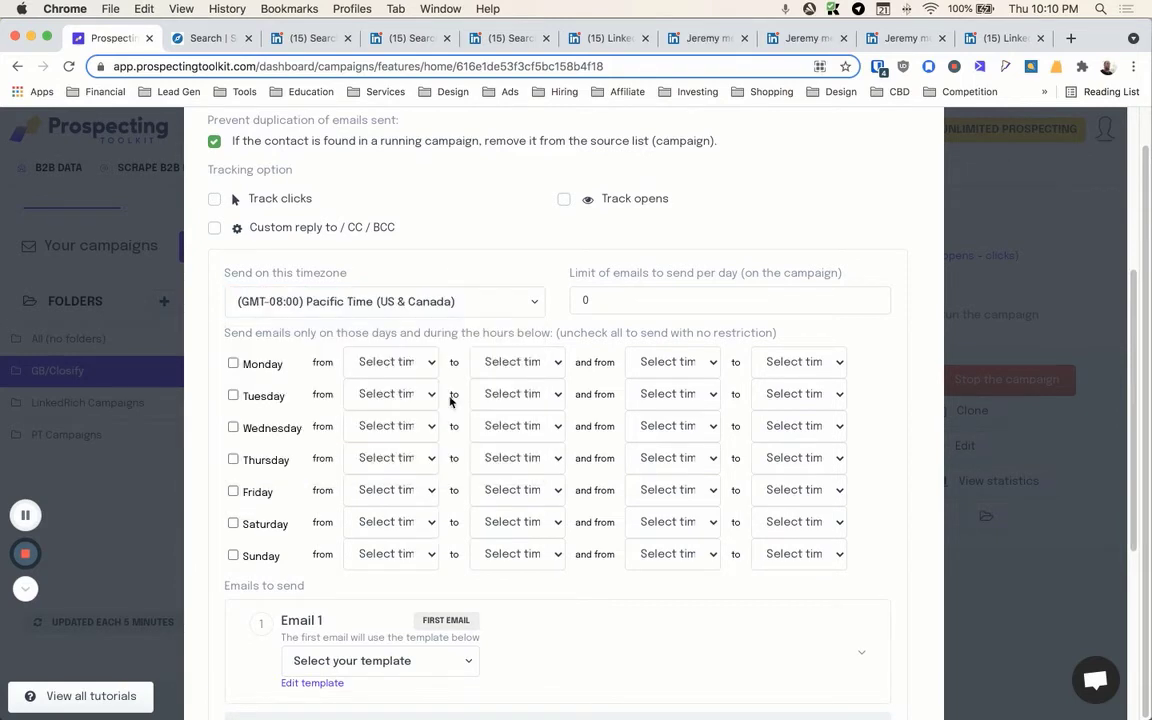
left_click(625, 300)
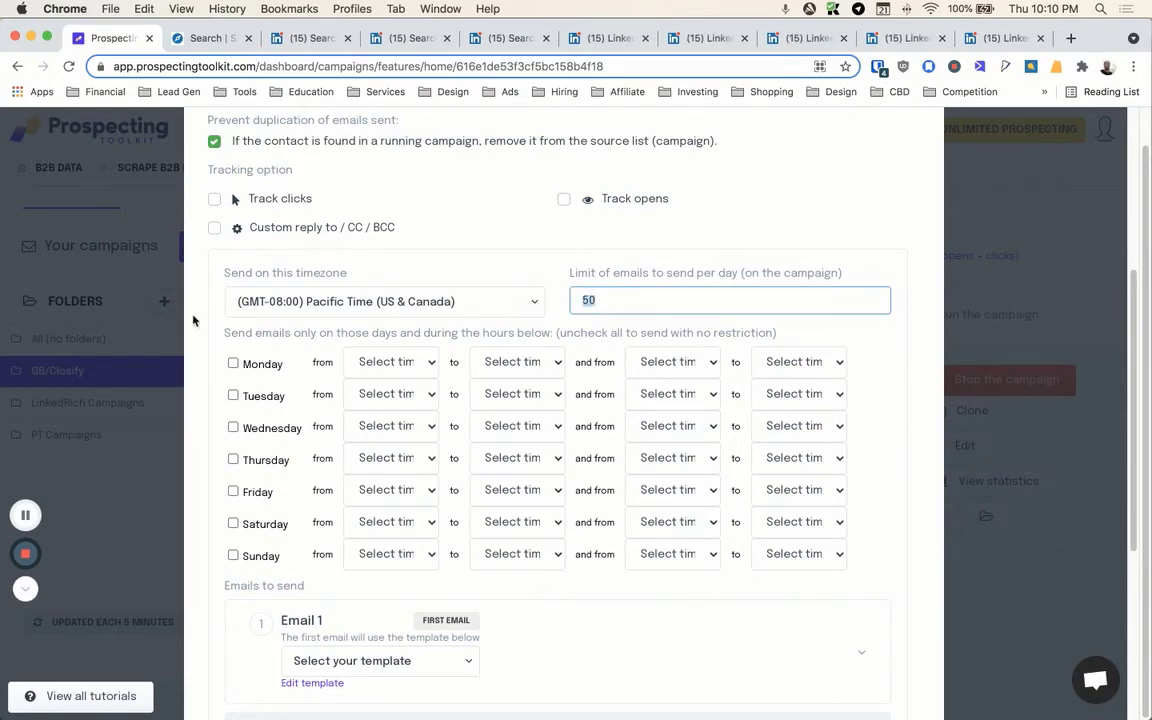
Step: Enable Monday, Tuesday, Wednesday and Thursday as the campaign's sending days
scroll(514, 312, "up", 5)
scroll(301, 265, "down", 5)
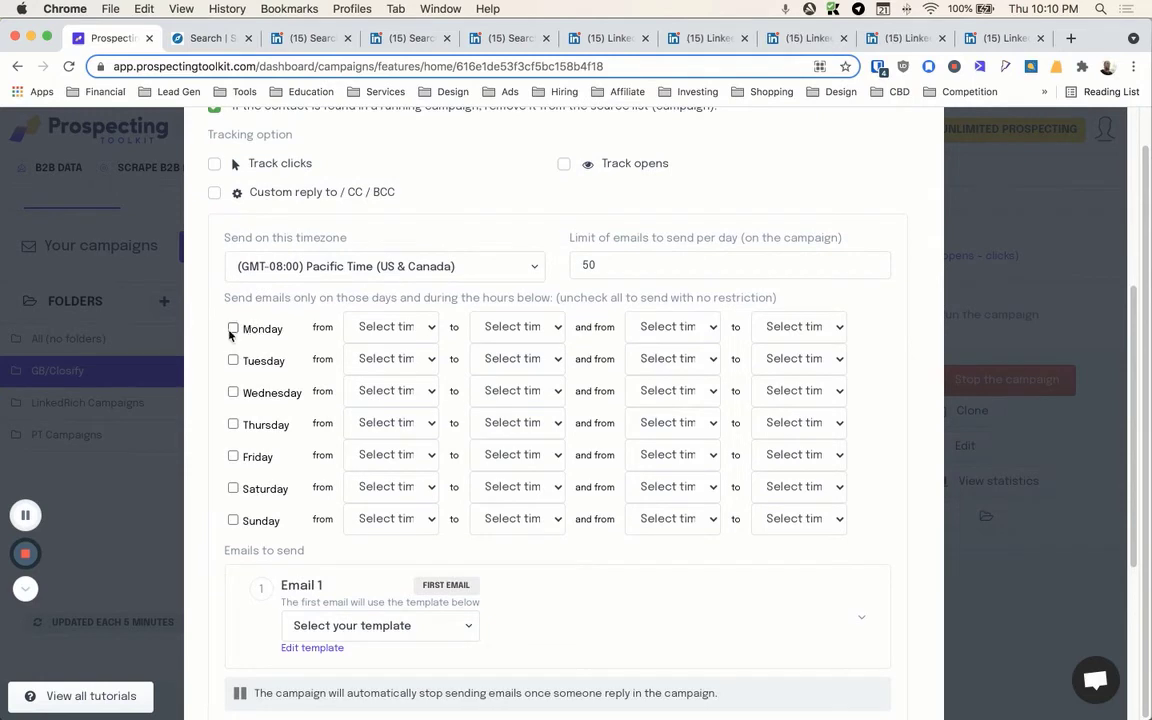
left_click(233, 329)
left_click(233, 360)
left_click(233, 392)
left_click(233, 424)
Step: Set the morning start time to 6:00 AM for Monday and Wednesday, and 7:00 AM for Tuesday and Thursday
left_click(365, 327)
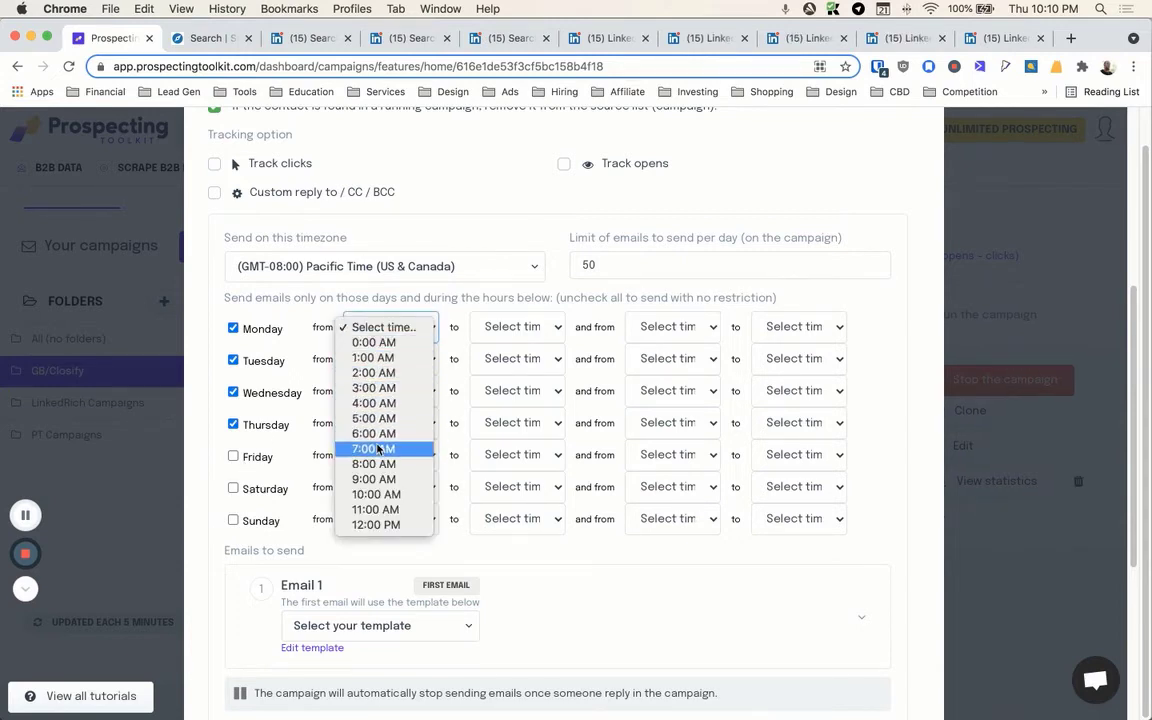
left_click(375, 433)
left_click(388, 359)
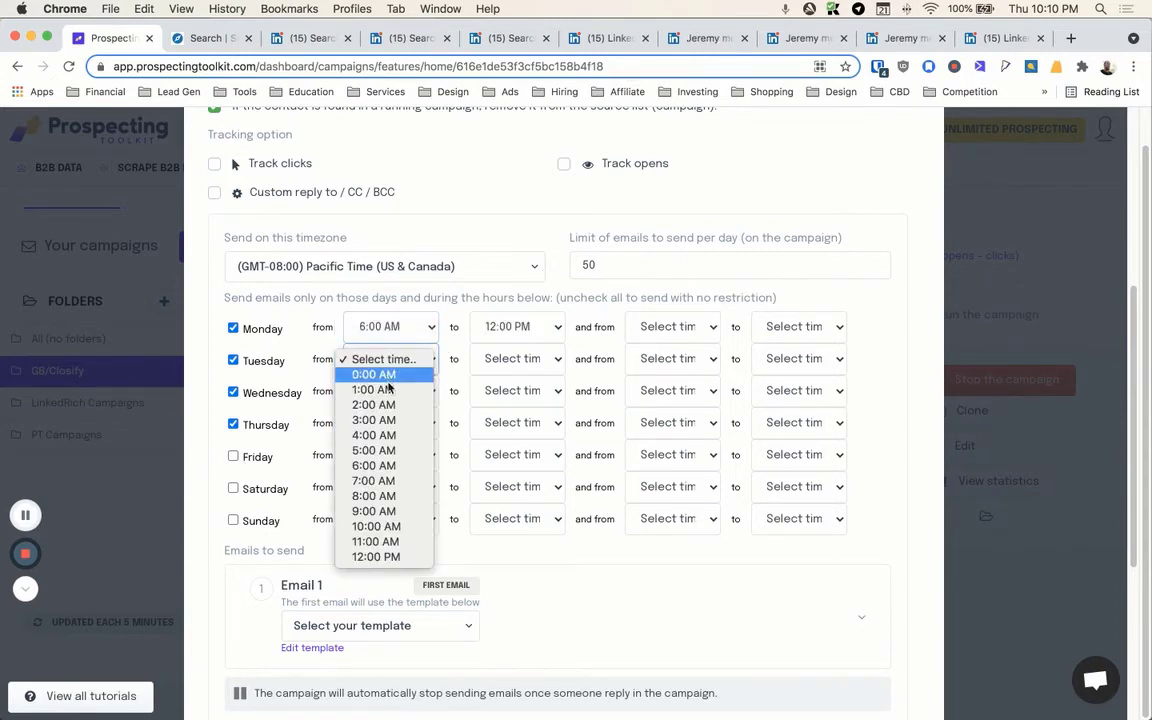
left_click(373, 481)
left_click(386, 395)
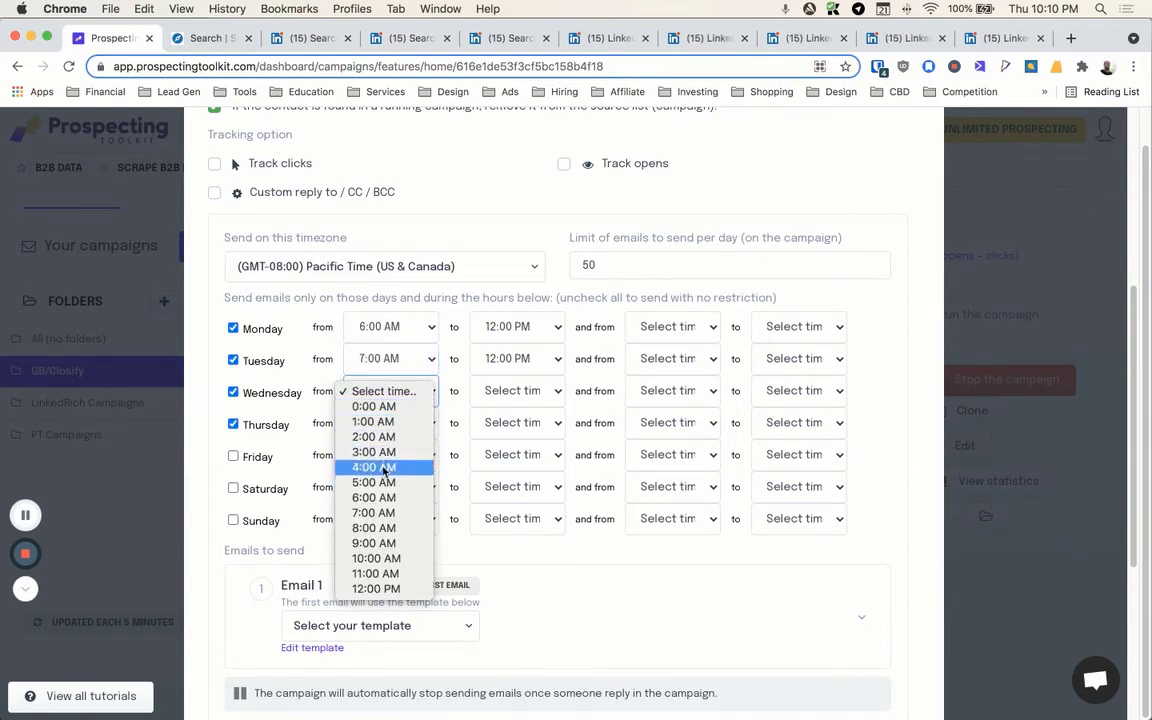
left_click(375, 497)
left_click(392, 396)
left_click(373, 404)
left_click(381, 399)
left_click(385, 393)
left_click(390, 419)
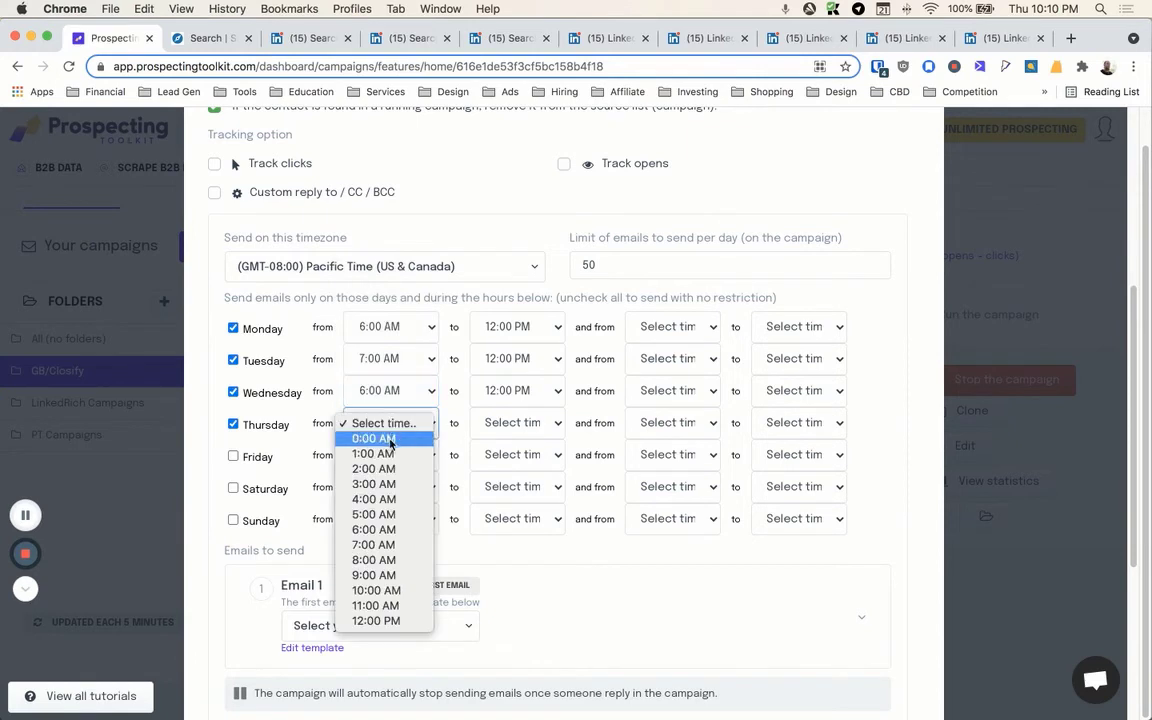
left_click(378, 546)
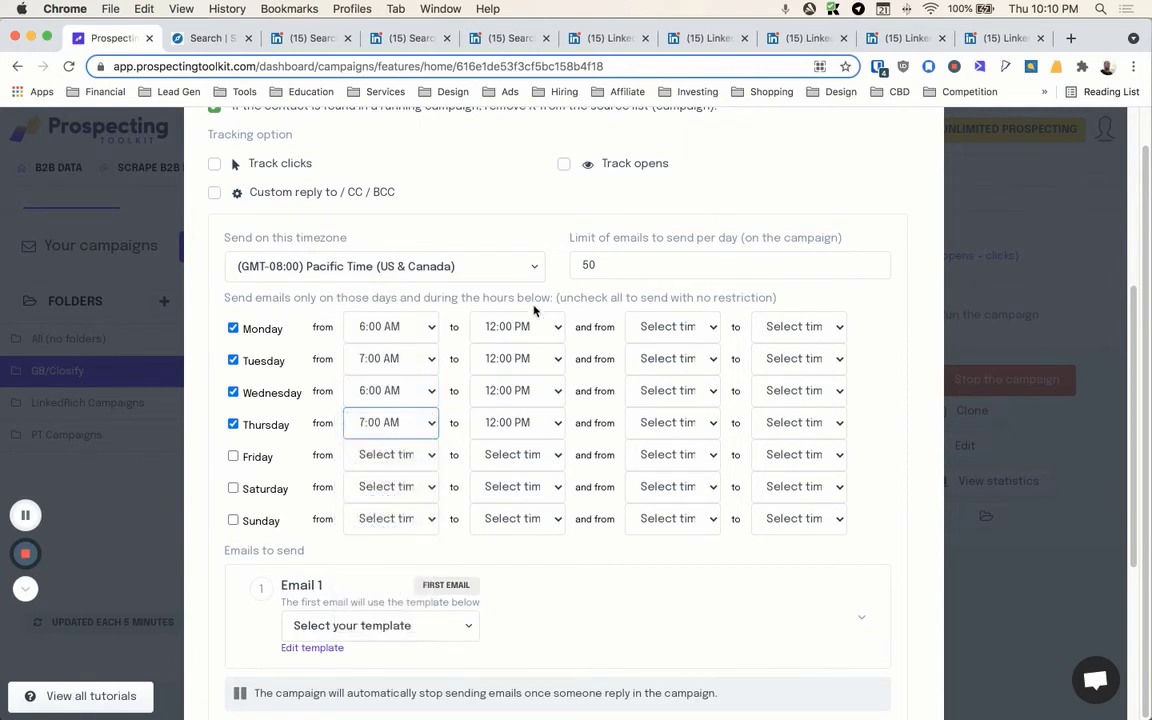
Step: Set the afternoon start time to 12:00 PM for Monday and Tuesday, 1:00 PM for Wednesday, and 2:00 PM for Thursday
left_click(679, 327)
left_click(657, 343)
left_click(668, 359)
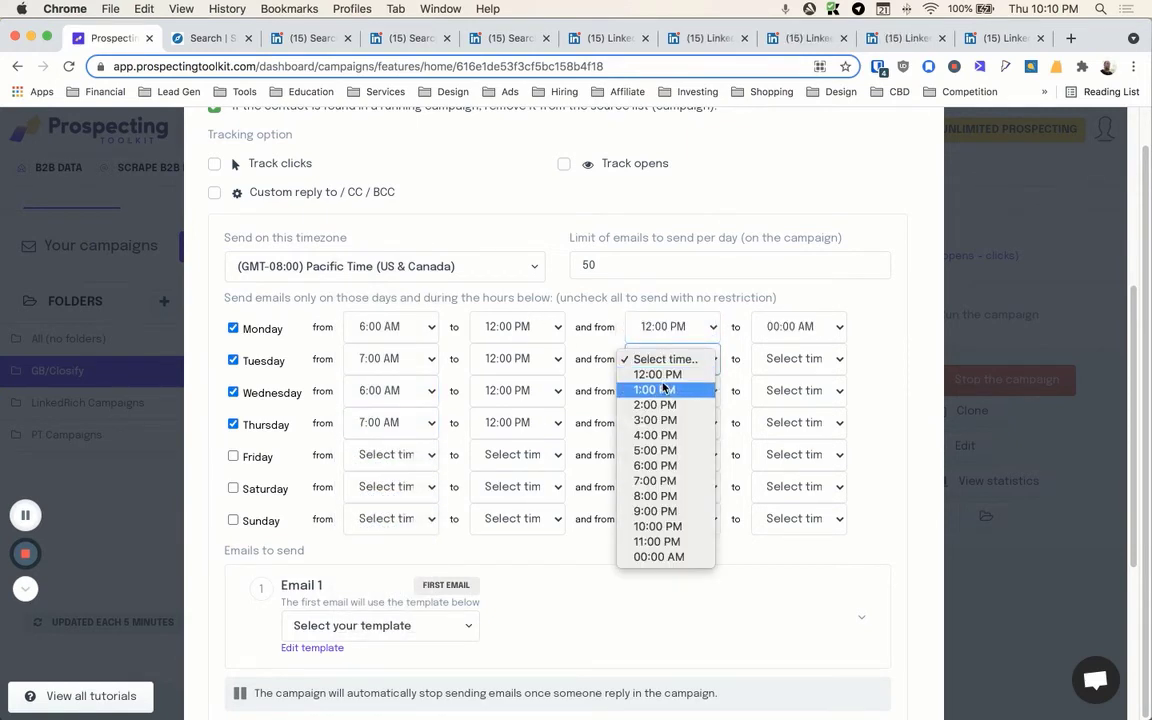
left_click(656, 389)
left_click(665, 390)
left_click(664, 364)
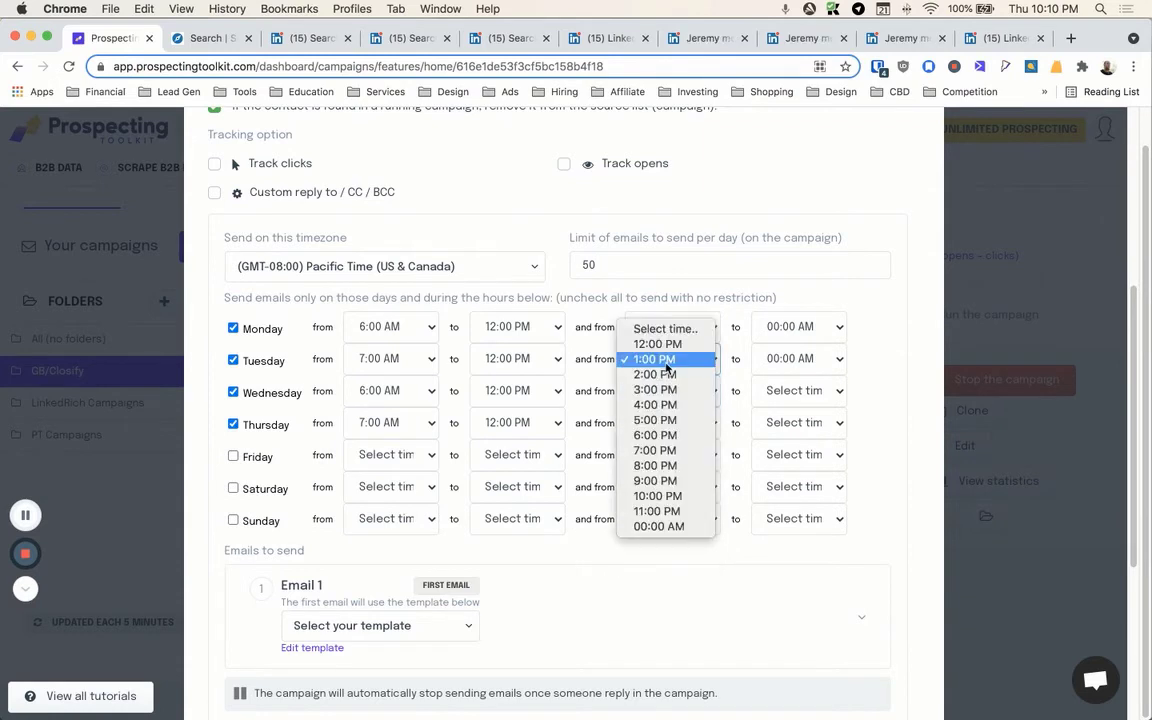
left_click(661, 345)
left_click(665, 390)
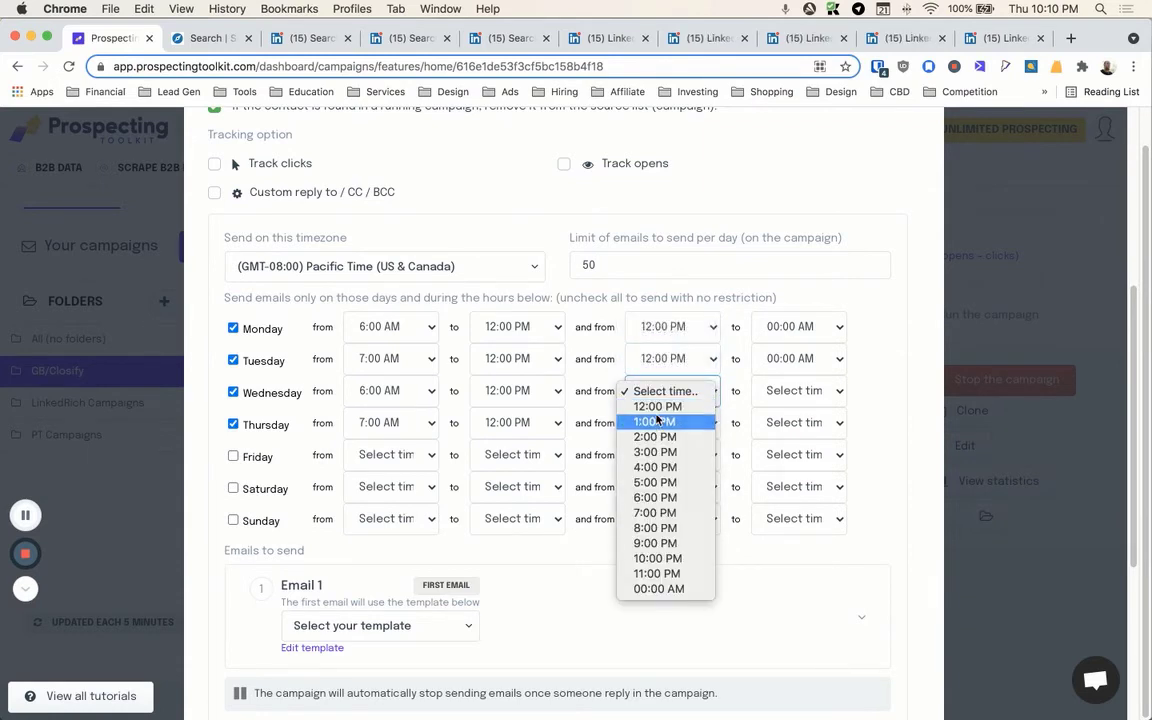
left_click(655, 421)
left_click(660, 423)
left_click(656, 469)
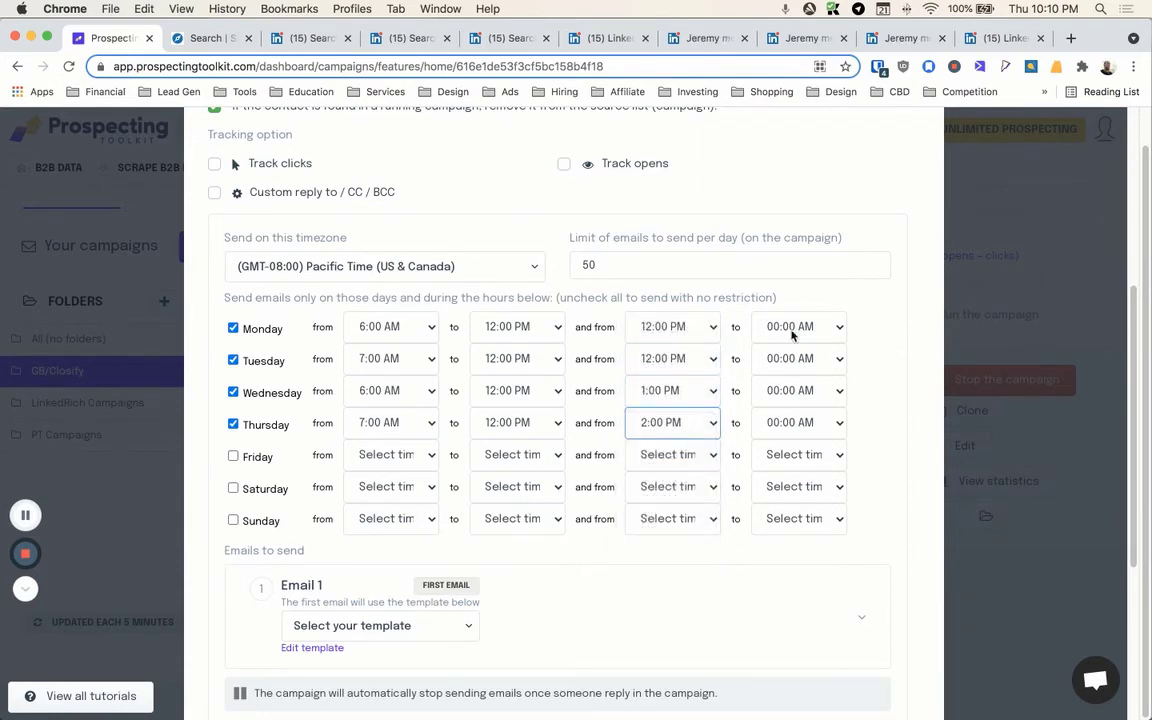
Step: Set the afternoon end time to 7:00 PM for Monday, Tuesday, Wednesday and Thursday
left_click(796, 326)
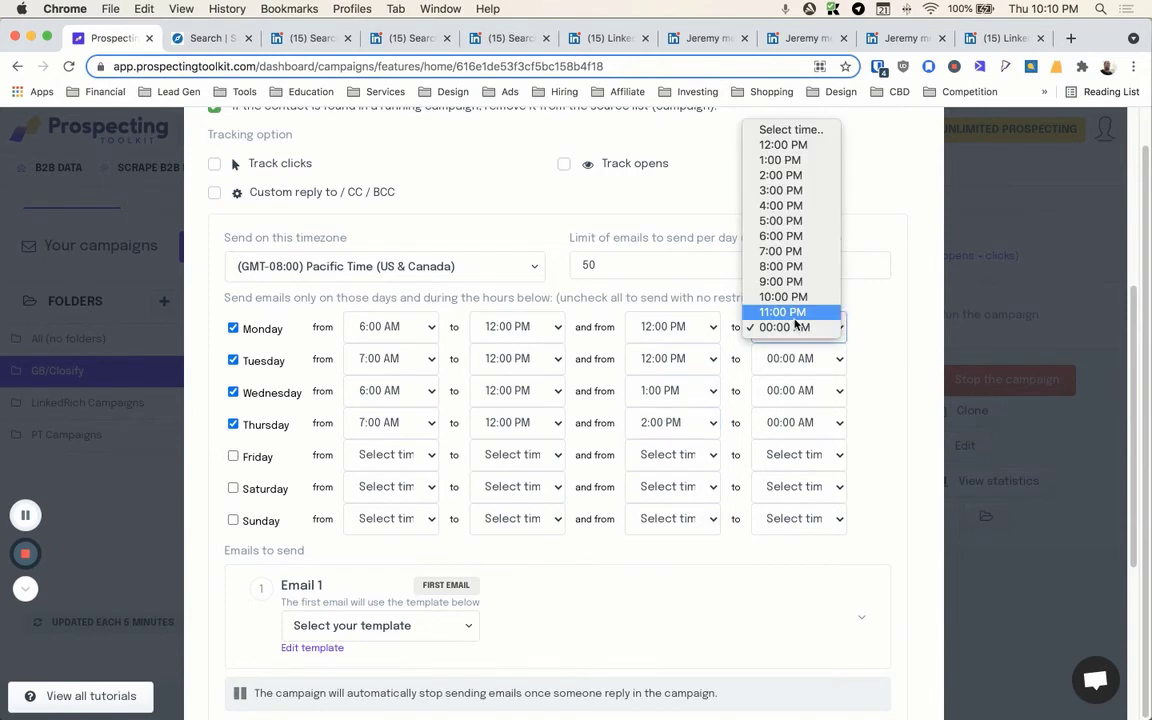
left_click(791, 251)
left_click(797, 359)
left_click(787, 288)
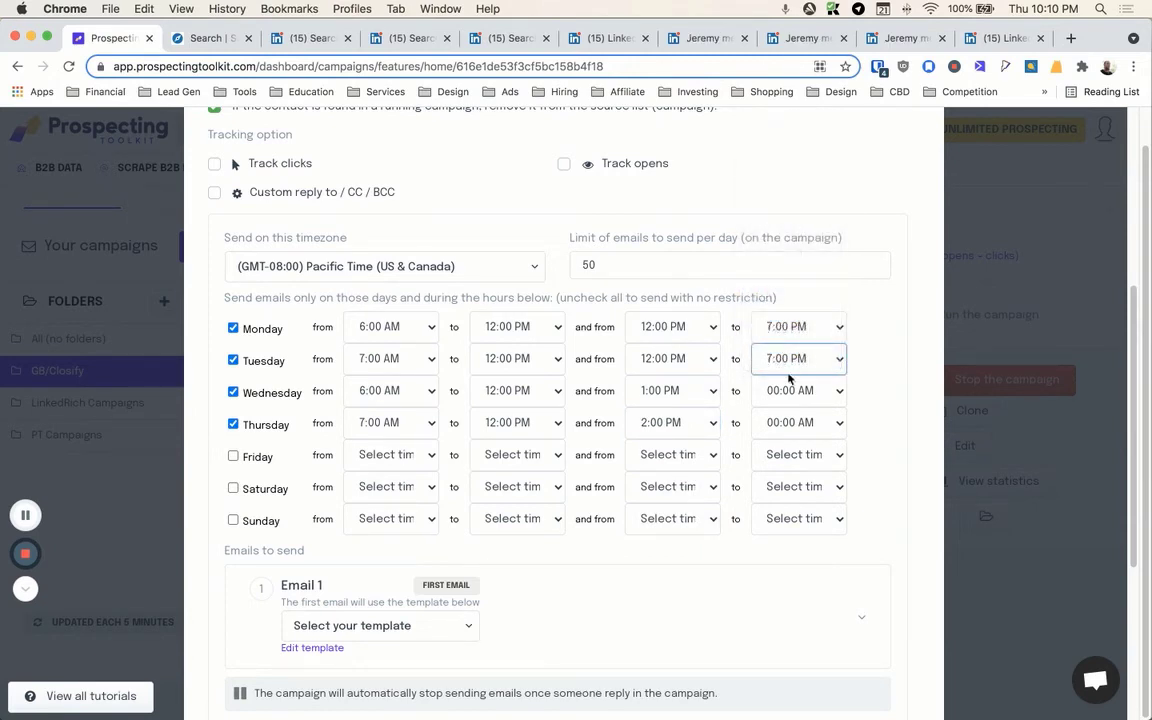
left_click(795, 391)
left_click(788, 316)
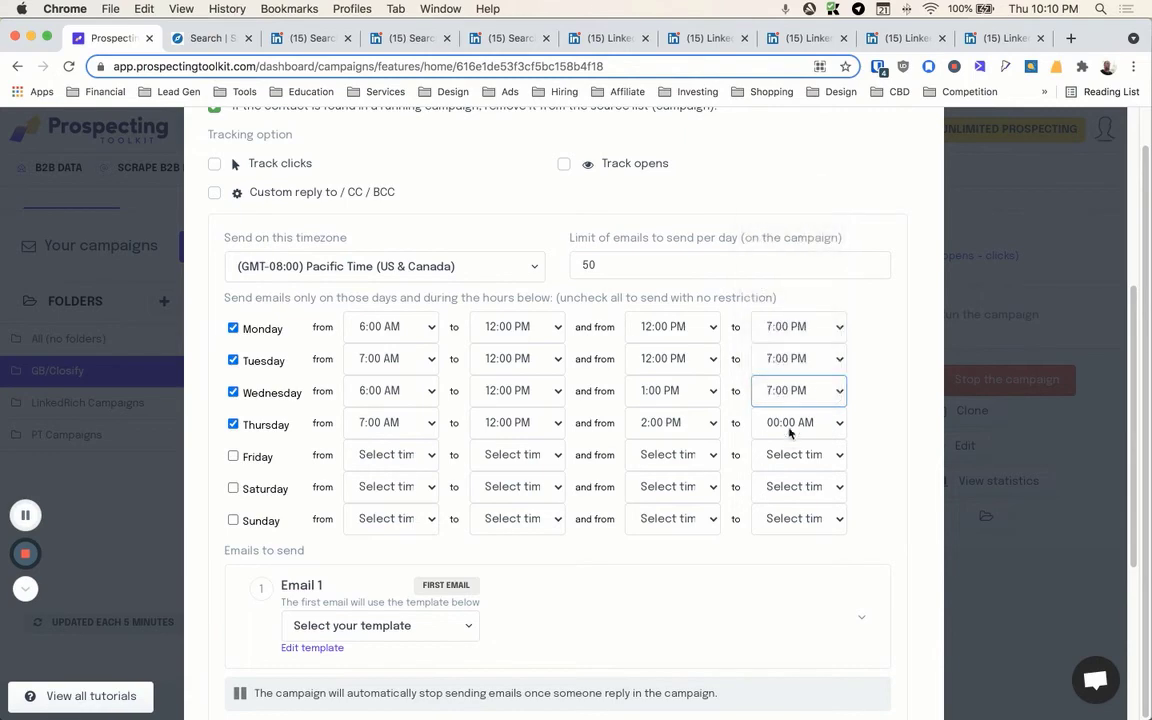
left_click(795, 424)
left_click(790, 347)
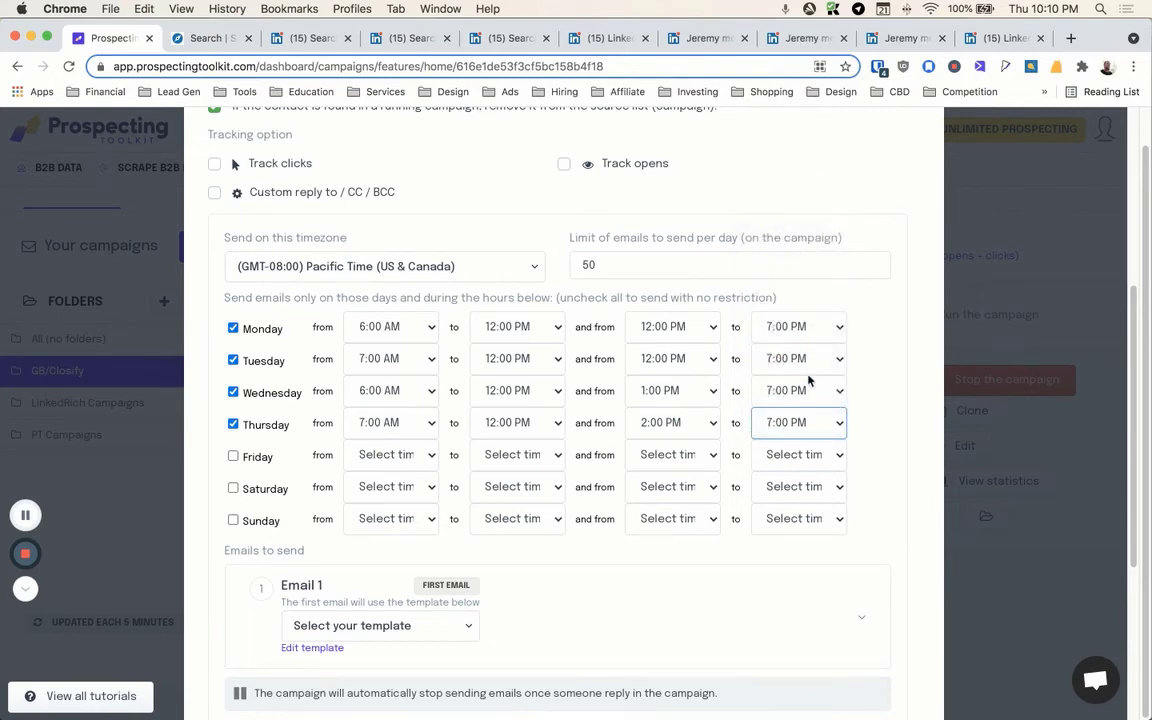
Step: Assign the template Closify - SD Excellence Event - 1A to Email 1 of the sequence
scroll(527, 381, "down", 3)
left_click(399, 430)
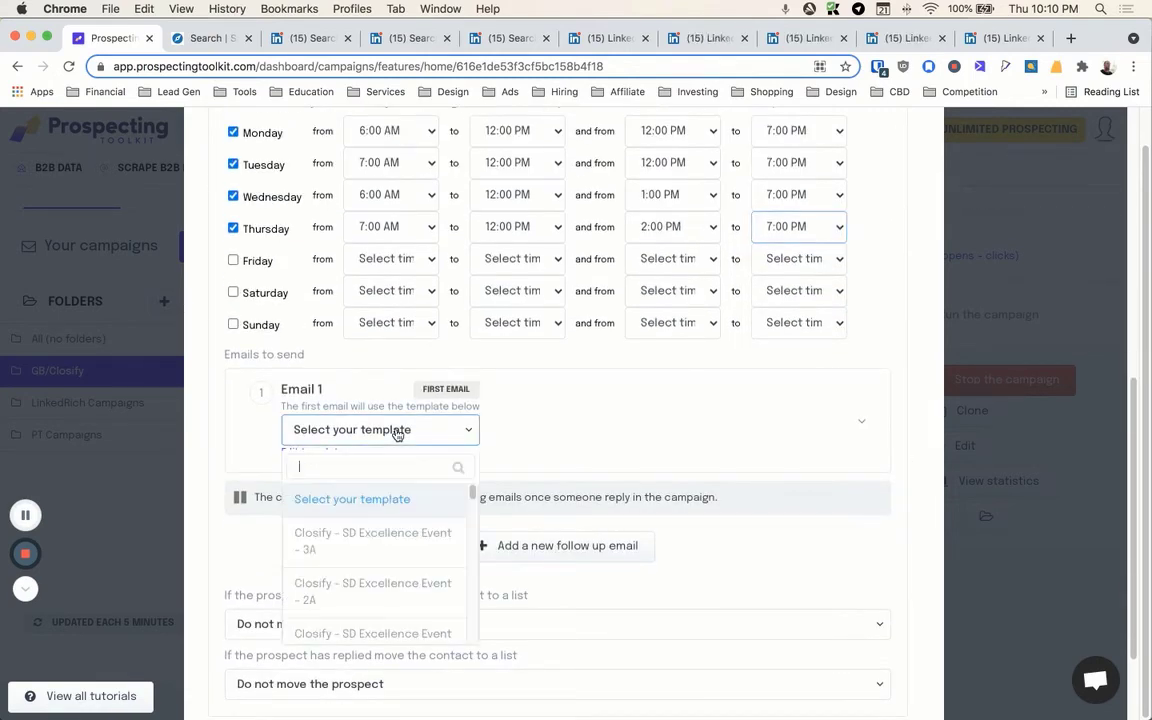
scroll(391, 535, "down", 3)
left_click(380, 580)
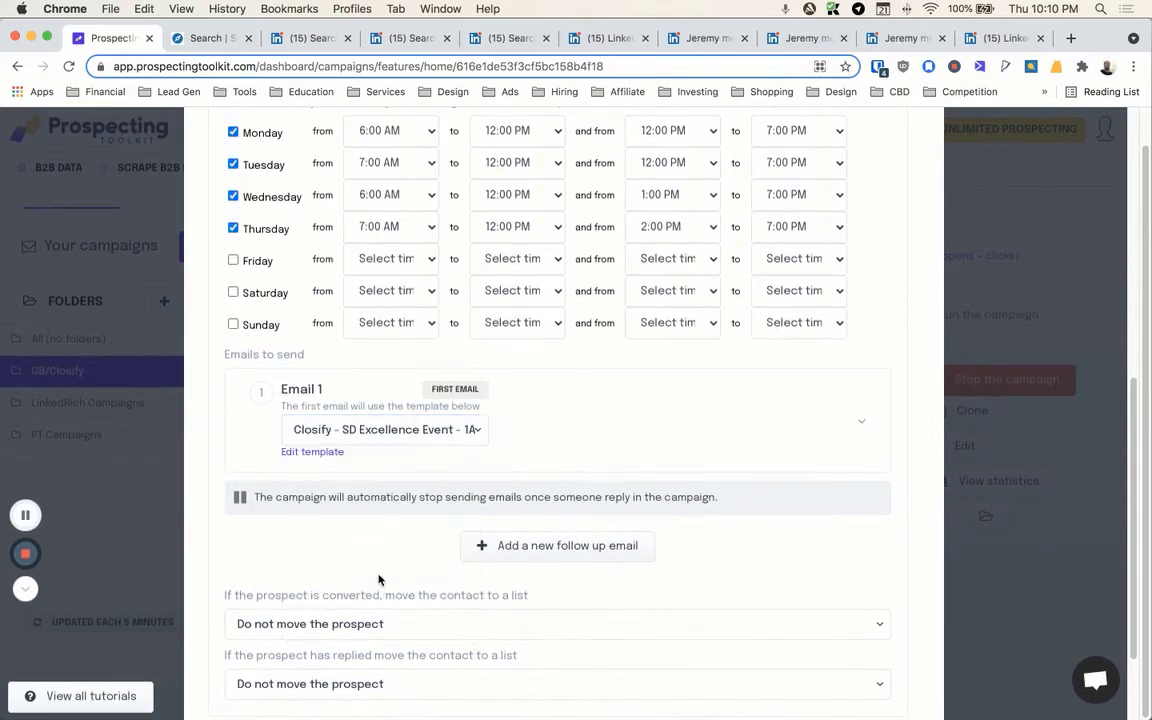
Step: Add two follow-up emails, using the Closify - SD Excellence Event - 2A template for Email 2 and 3A for Email 3
scroll(437, 427, "down", 3)
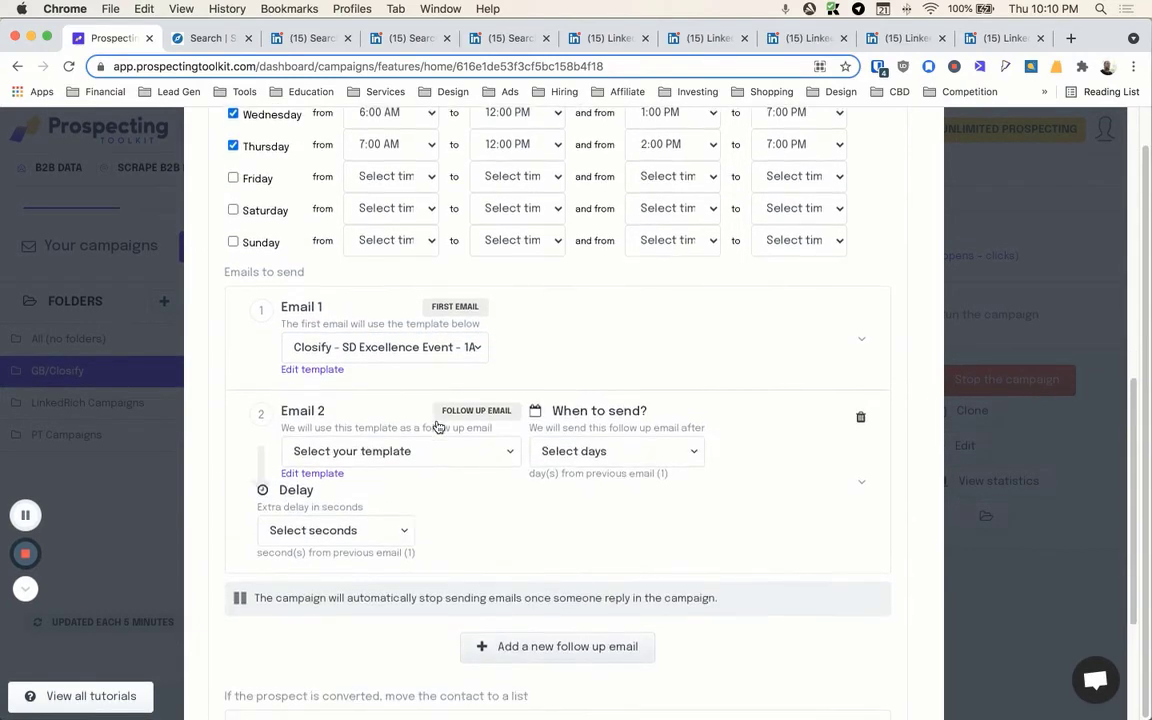
left_click(419, 378)
left_click(383, 514)
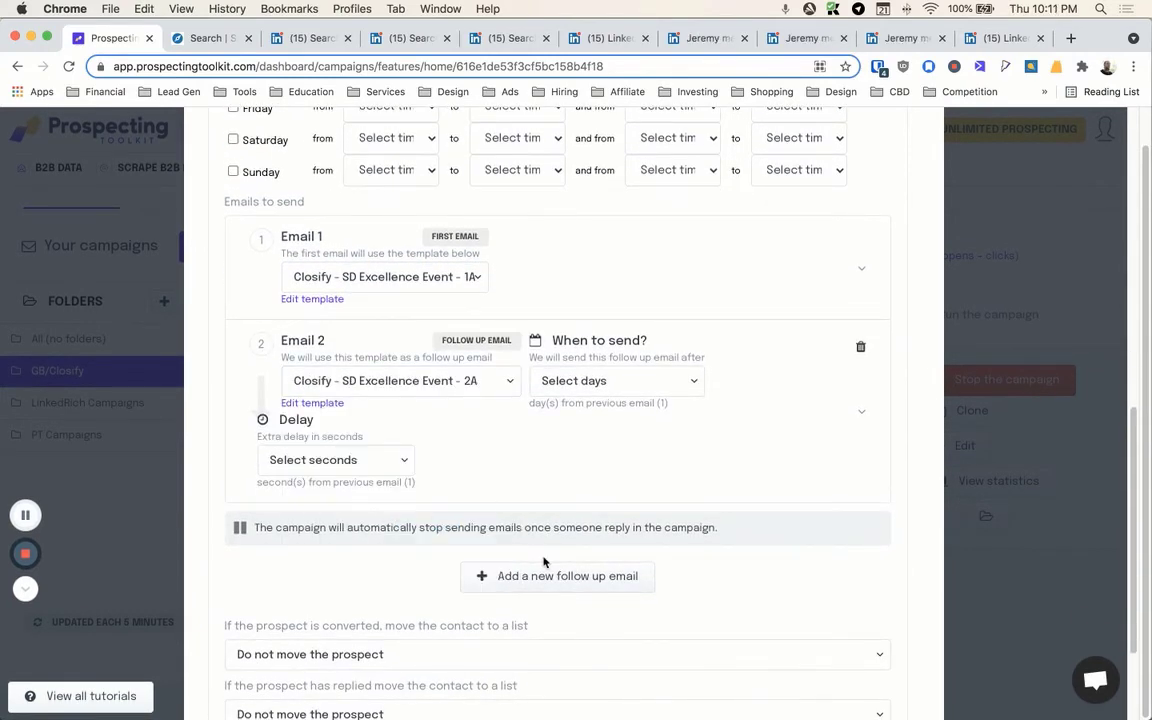
left_click(490, 576)
scroll(385, 420, "down", 3)
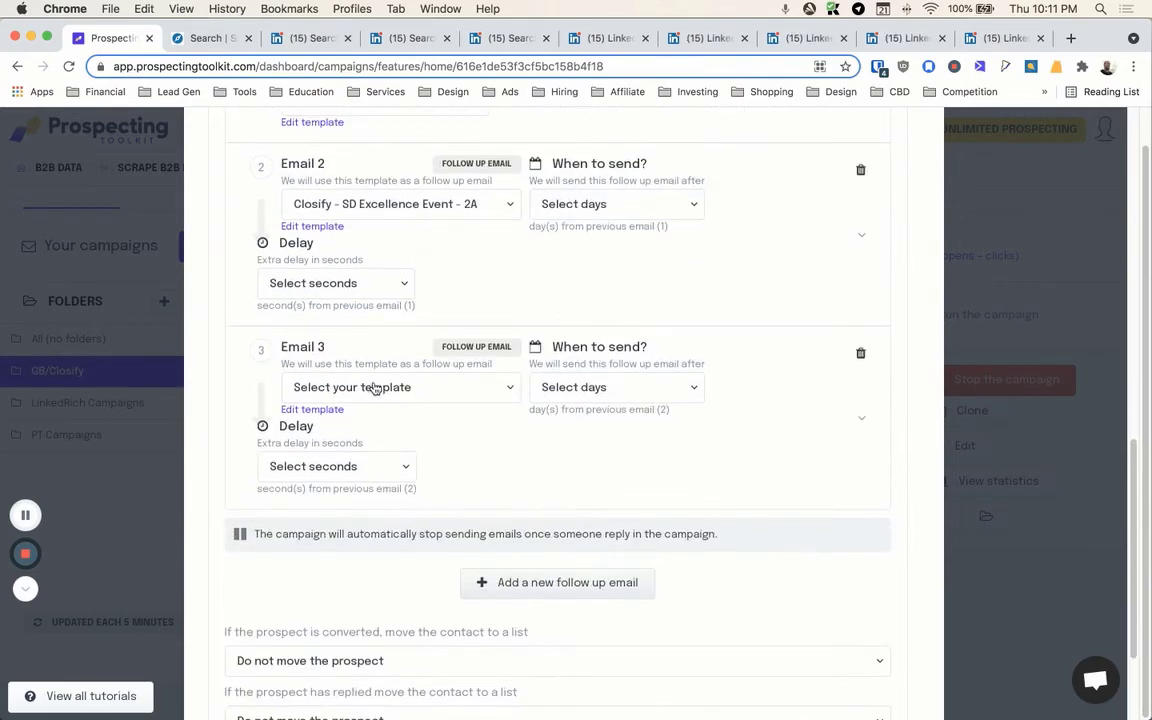
left_click(375, 387)
left_click(385, 497)
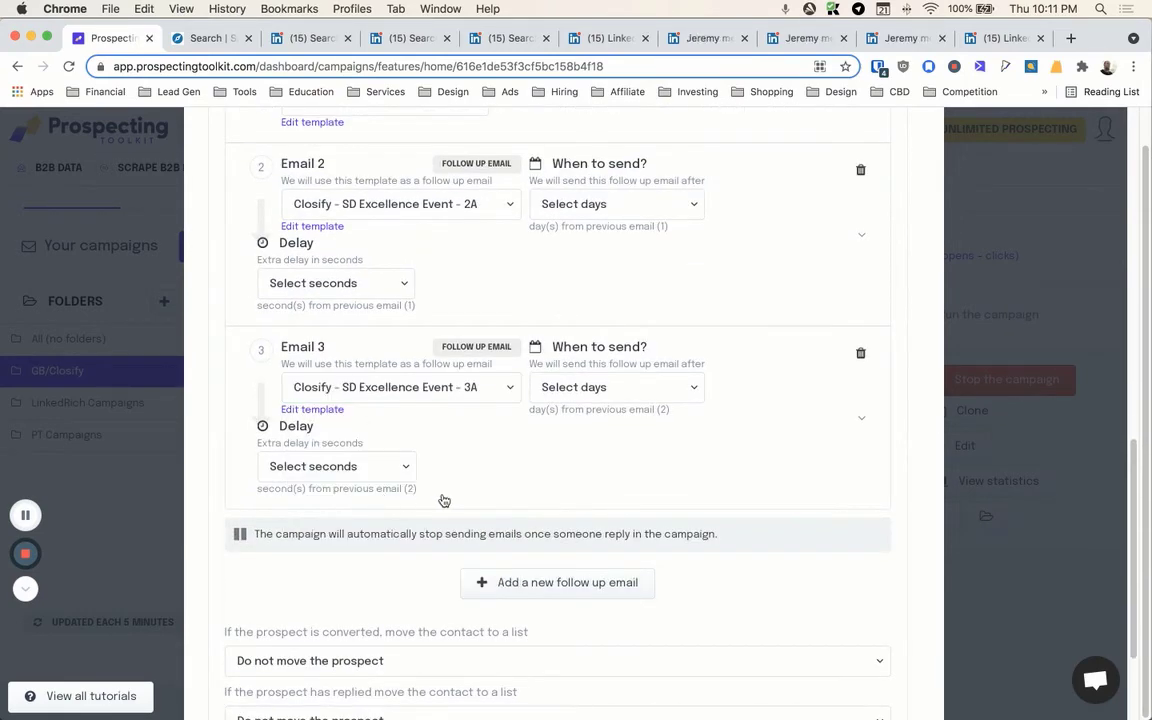
Step: Preview the message content of the three sequence emails one by one, closing each preview after reading it
scroll(398, 450, "up", 3)
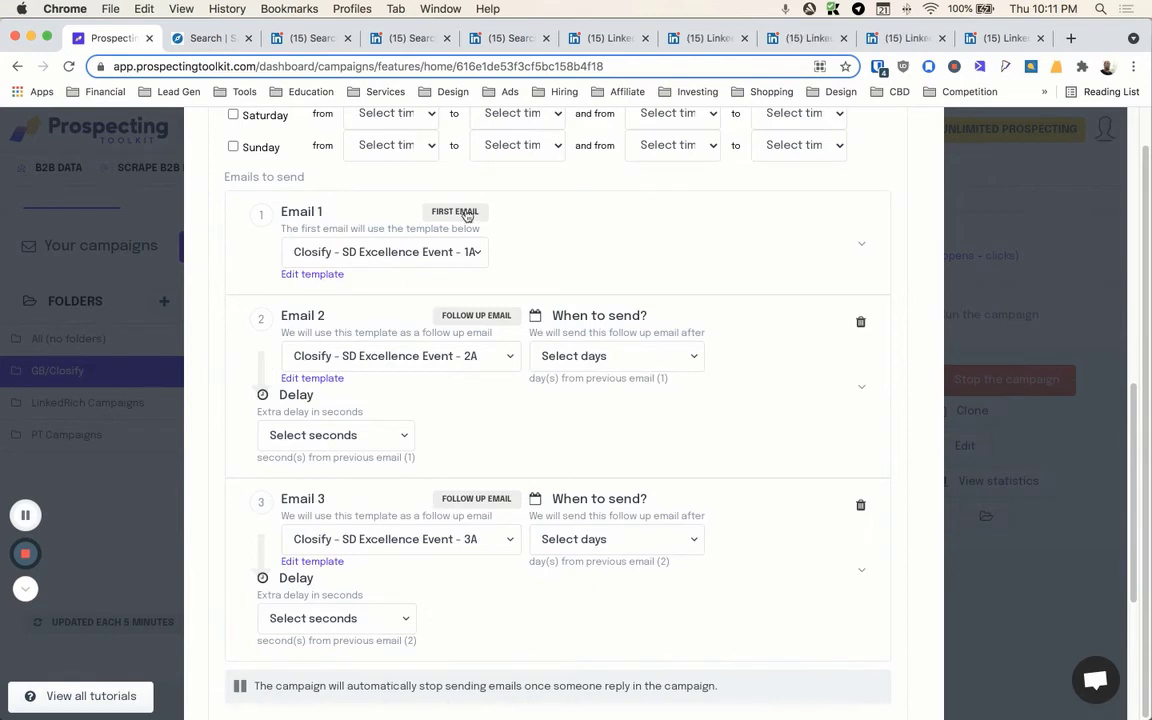
left_click(848, 245)
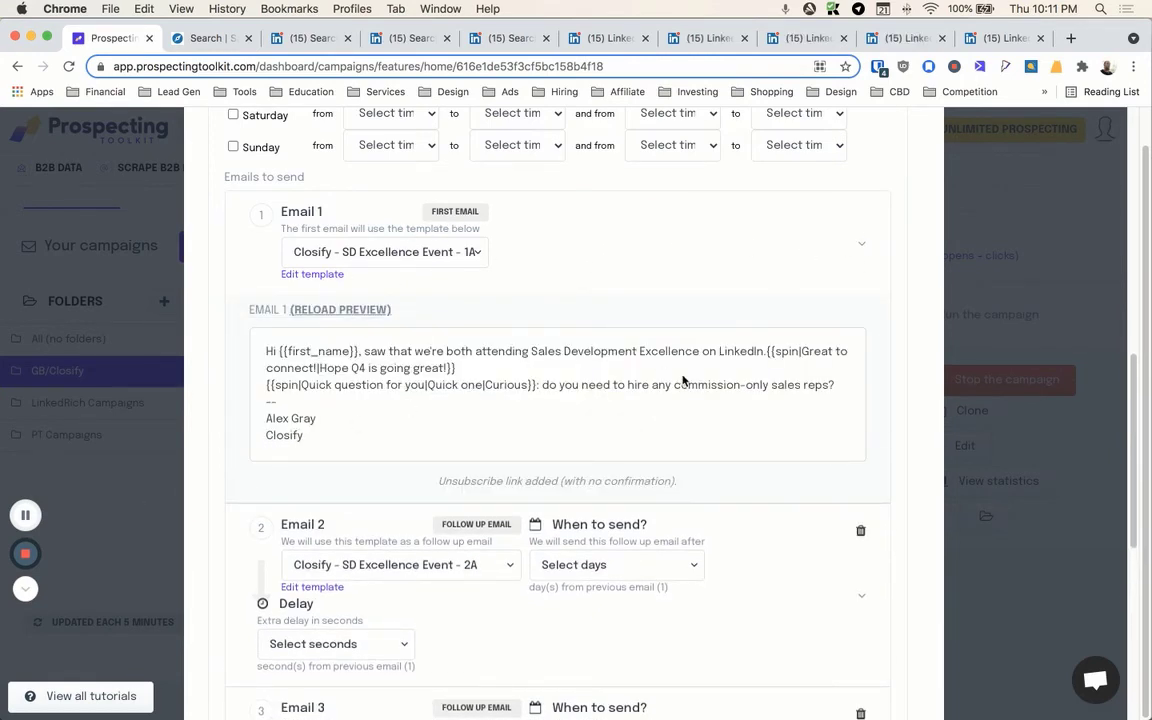
left_click(858, 246)
left_click(863, 385)
left_click(864, 389)
left_click(853, 562)
scroll(846, 571, "down", 3)
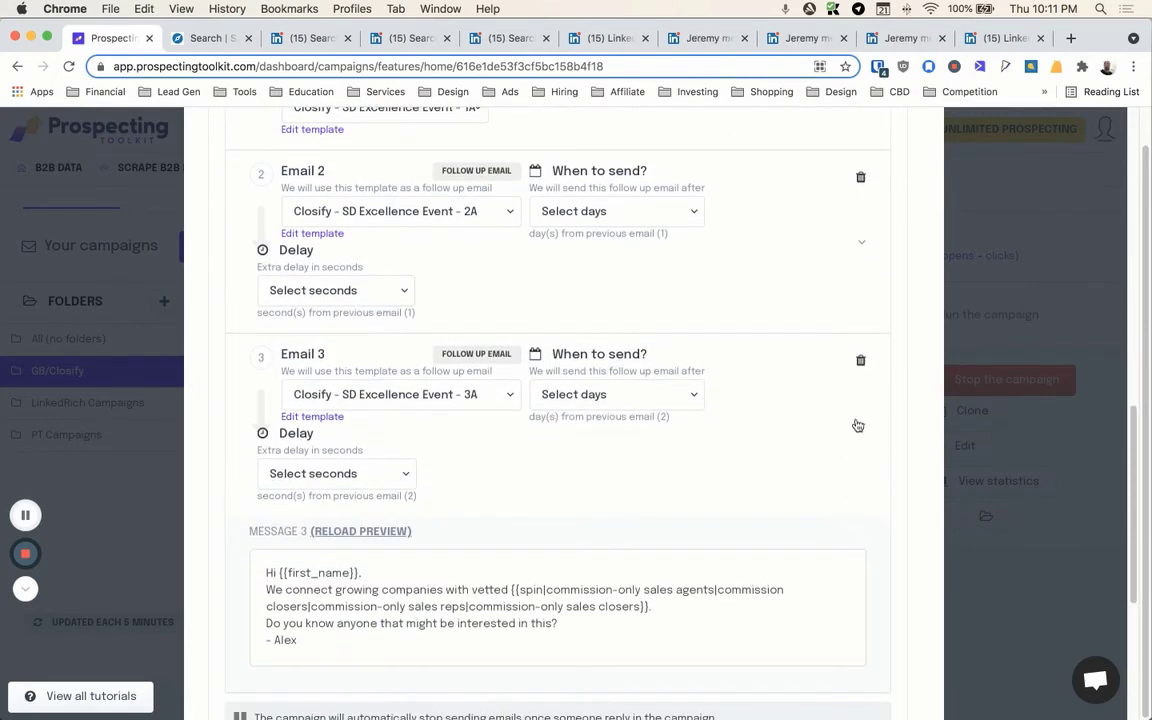
left_click(856, 423)
scroll(586, 420, "up", 5)
scroll(587, 421, "down", 1)
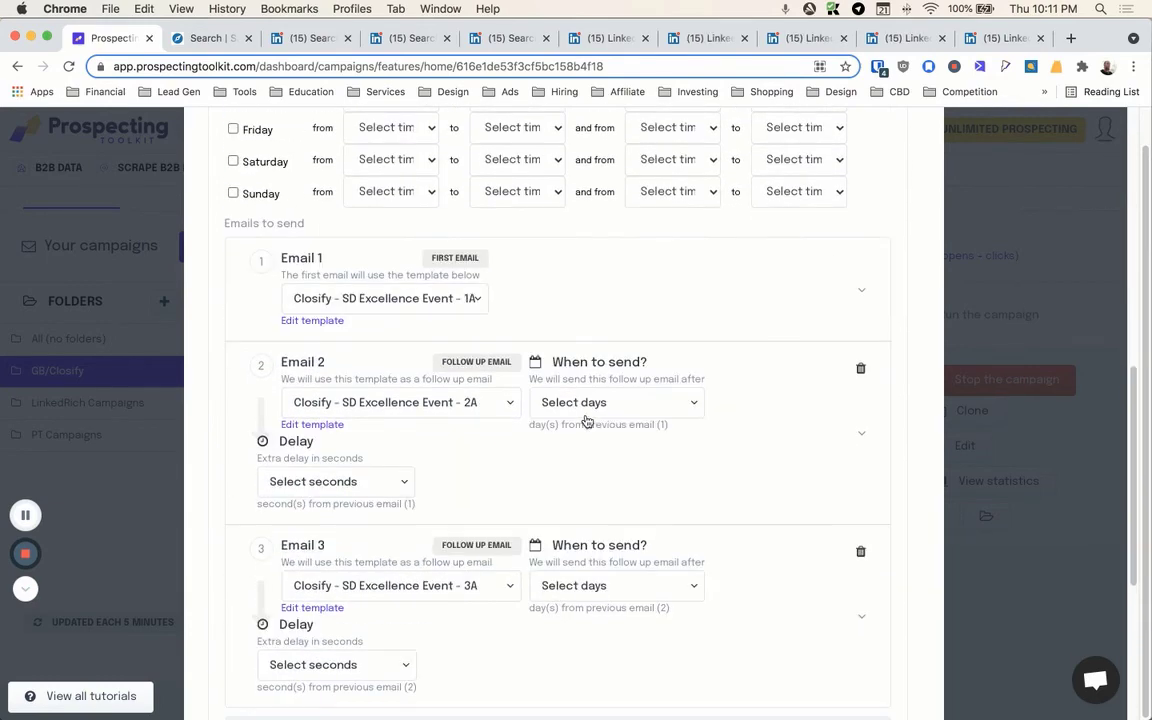
Step: Schedule Email 2 to go out 7 days after the previous email with an extra delay of 30 seconds
left_click(586, 402)
scroll(579, 527, "down", 3)
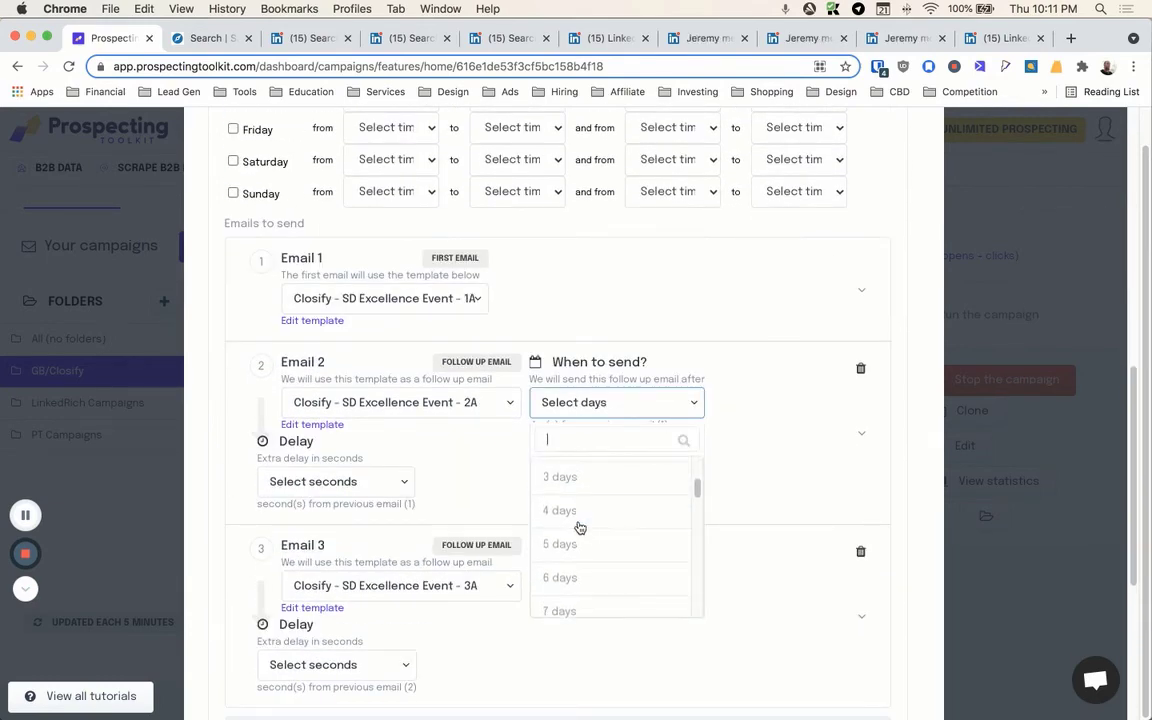
left_click(577, 569)
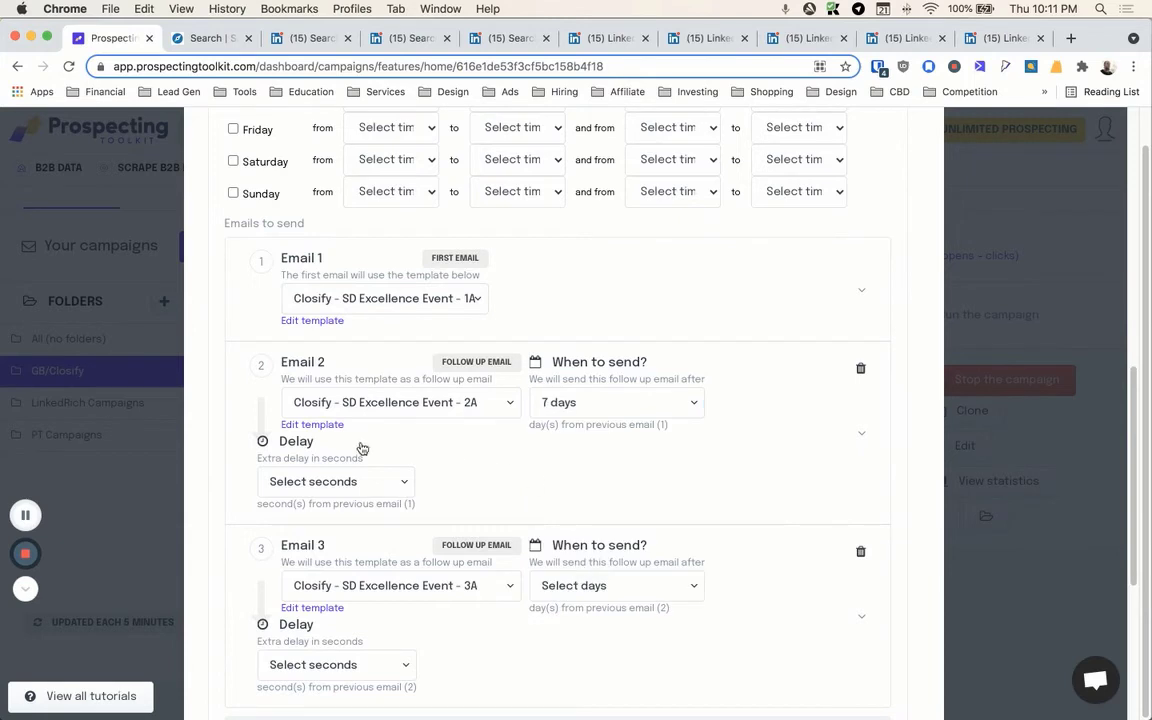
left_click(330, 481)
left_click(306, 648)
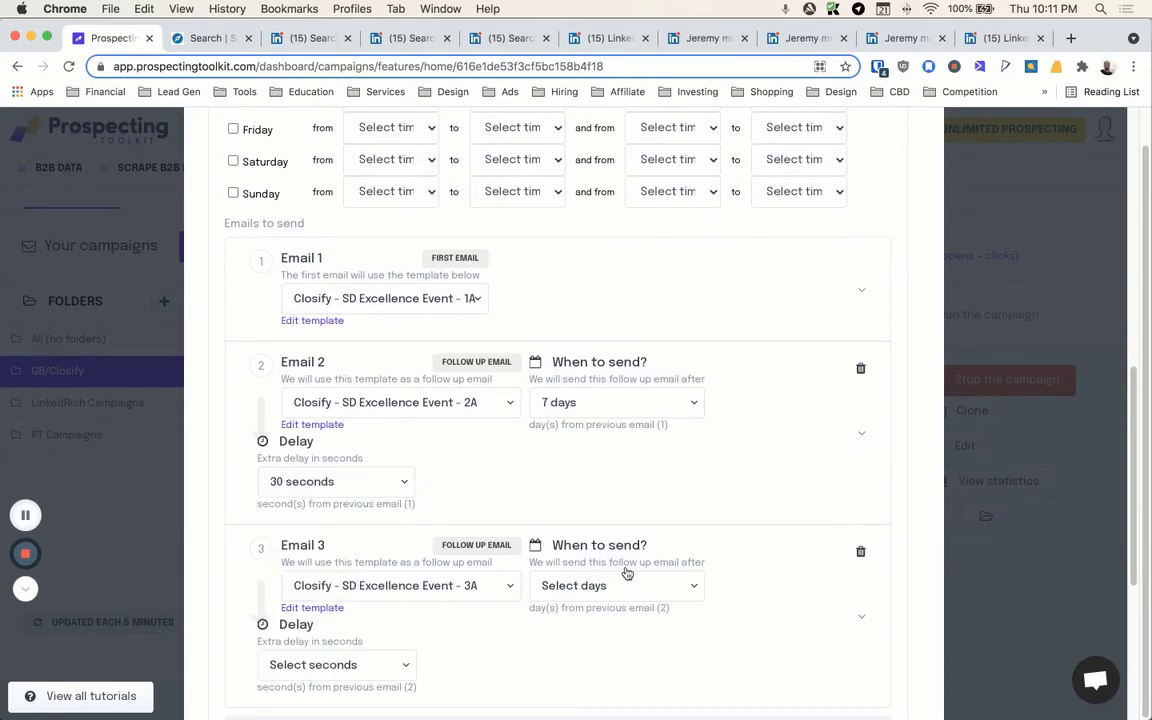
Step: Schedule Email 3 to go out 7 days after the previous email with an extra delay of 10 seconds
left_click(598, 585)
scroll(604, 537, "down", 2)
scroll(604, 537, "down", 2)
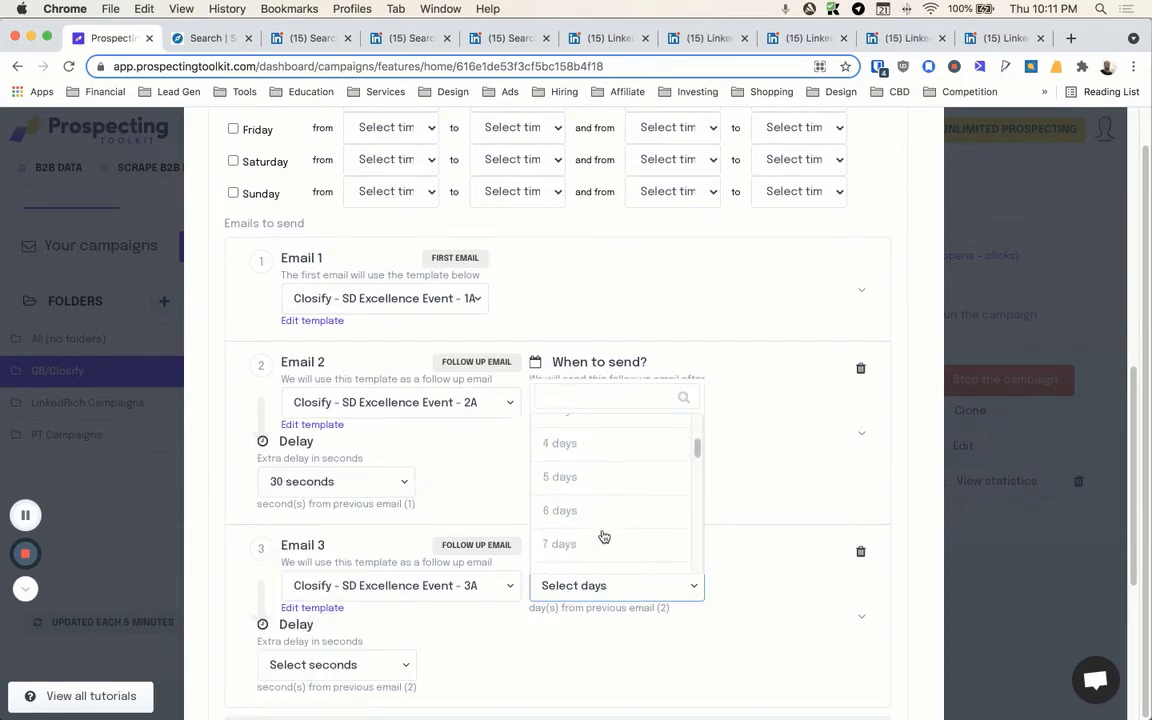
left_click(600, 543)
scroll(424, 522, "down", 2)
left_click(351, 501)
scroll(342, 600, "down", 1)
left_click(342, 625)
left_click(340, 501)
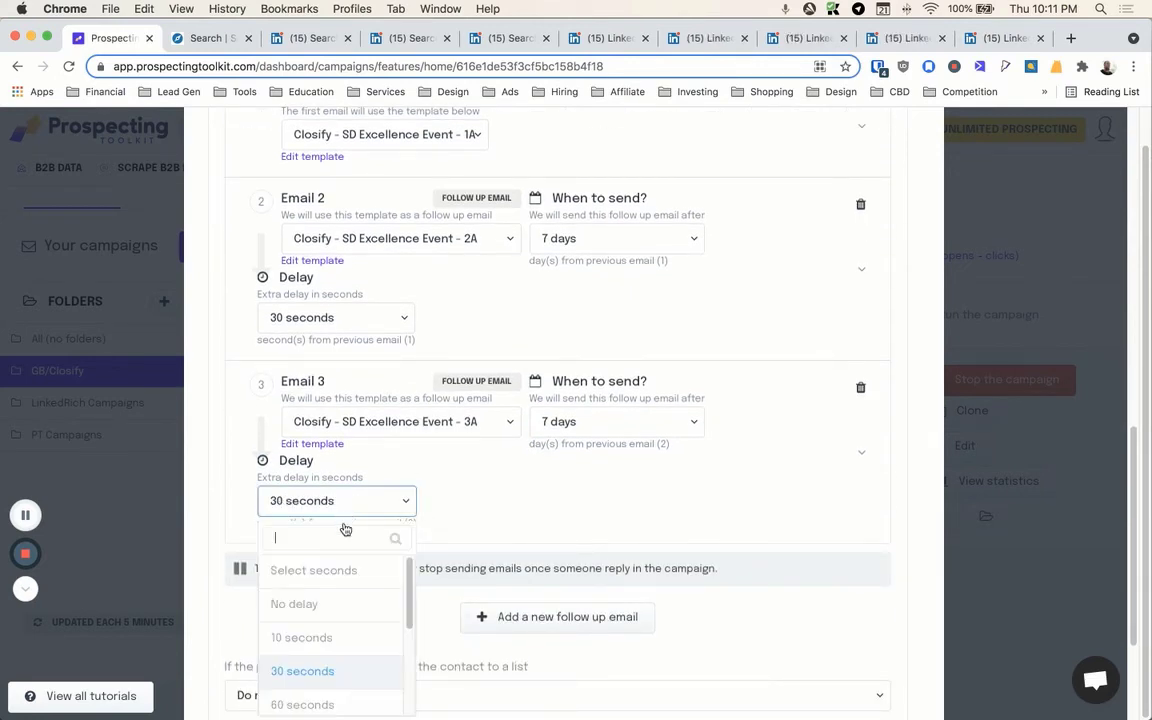
left_click(321, 637)
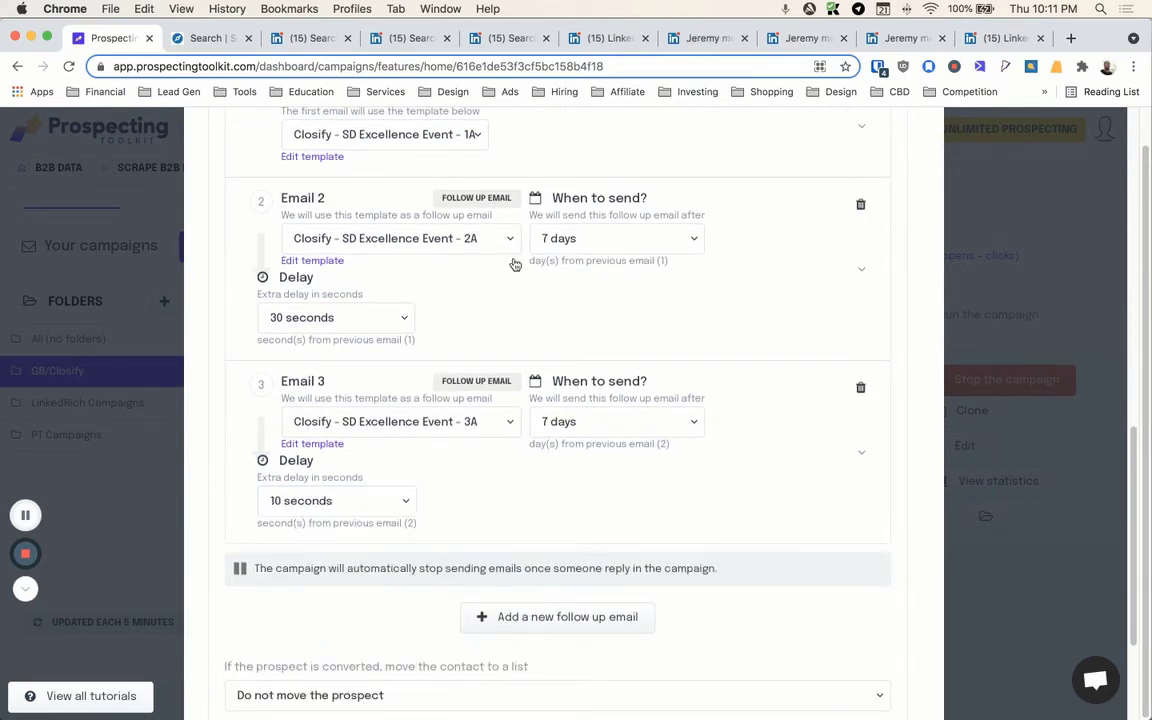
Step: Review the whole campaign configuration, from the name, sender and contact list to the sending schedule and the three emails
scroll(600, 320, "up", 1)
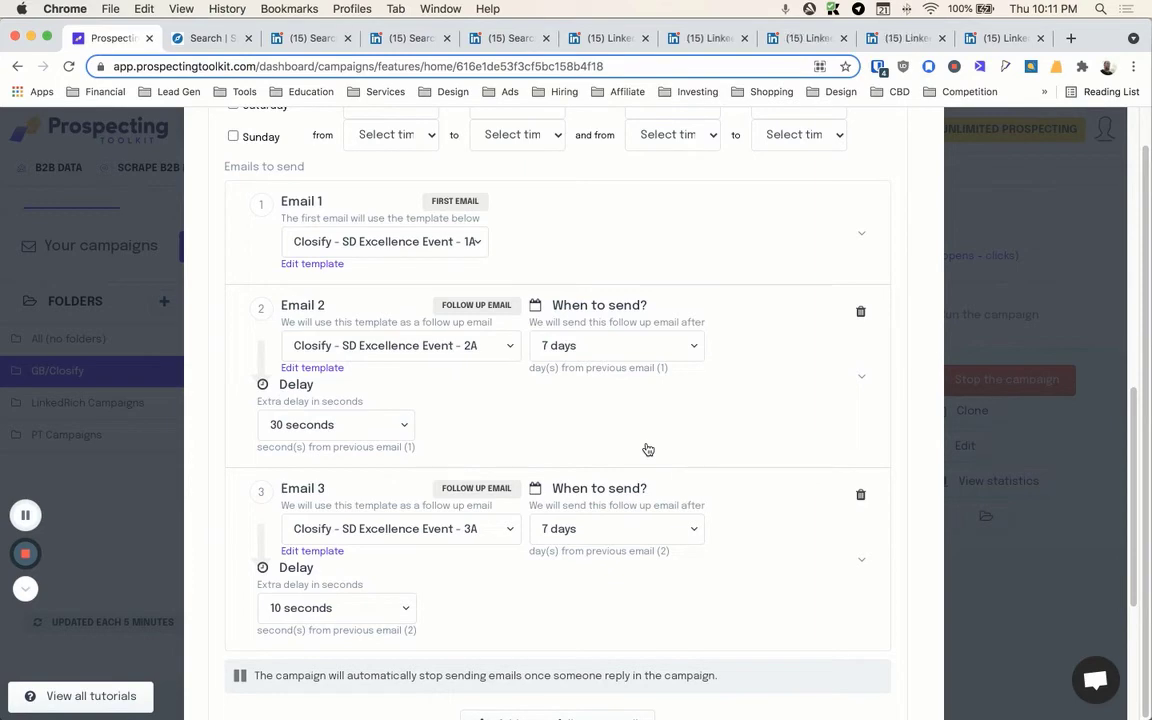
scroll(567, 528, "down", 6)
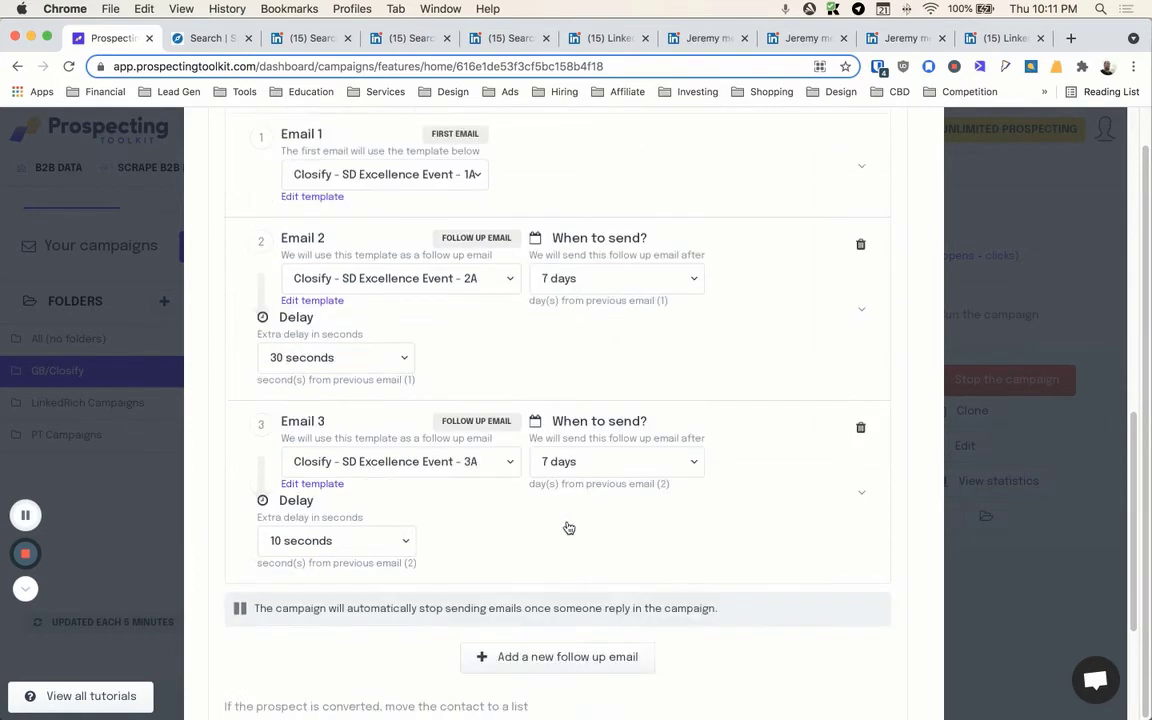
scroll(531, 257, "up", 3)
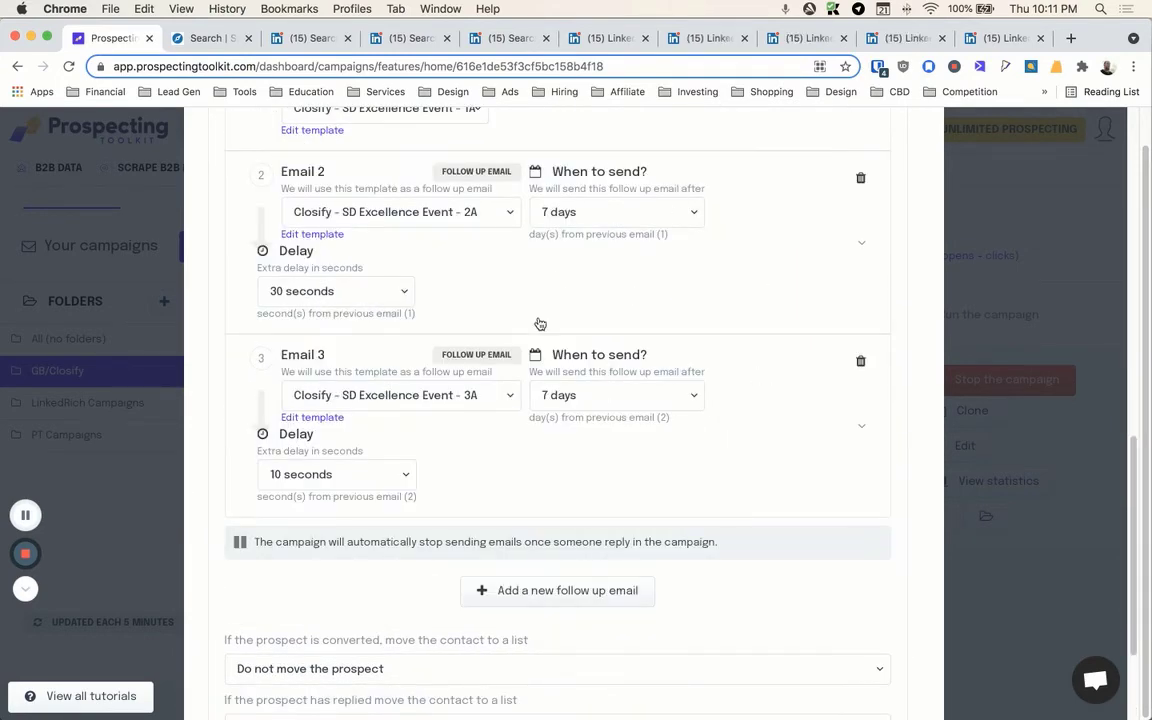
scroll(486, 292, "up", 5)
scroll(451, 343, "down", 2)
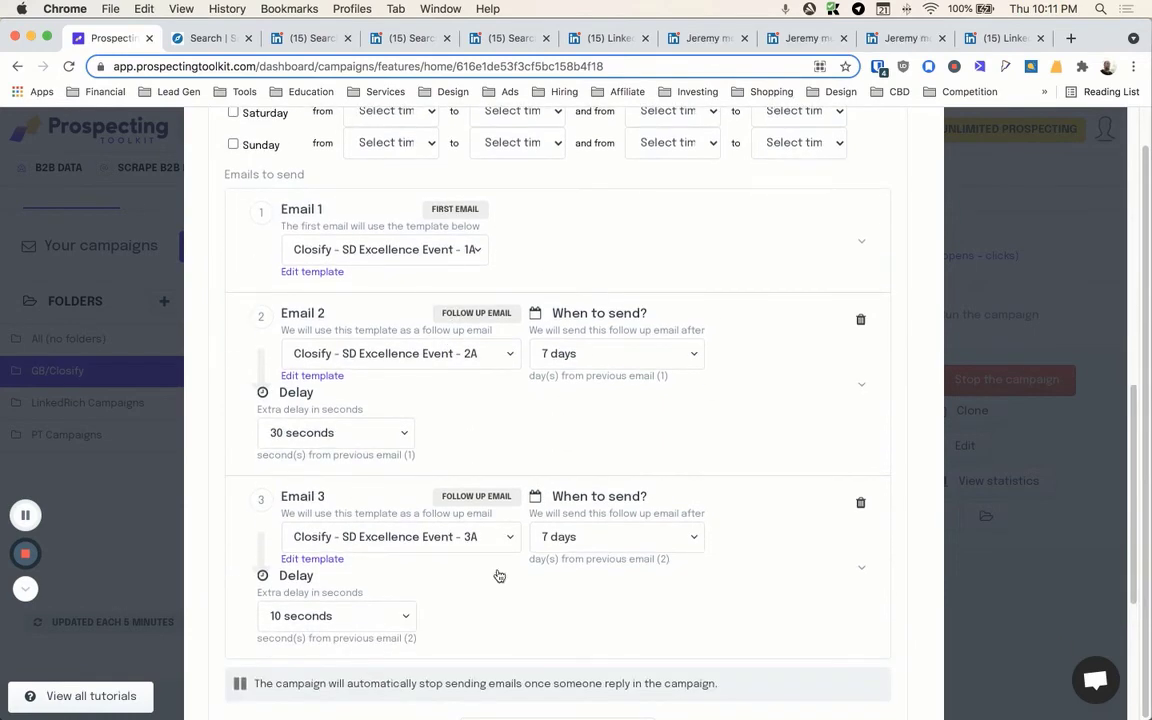
scroll(430, 293, "up", 3)
scroll(288, 285, "up", 3)
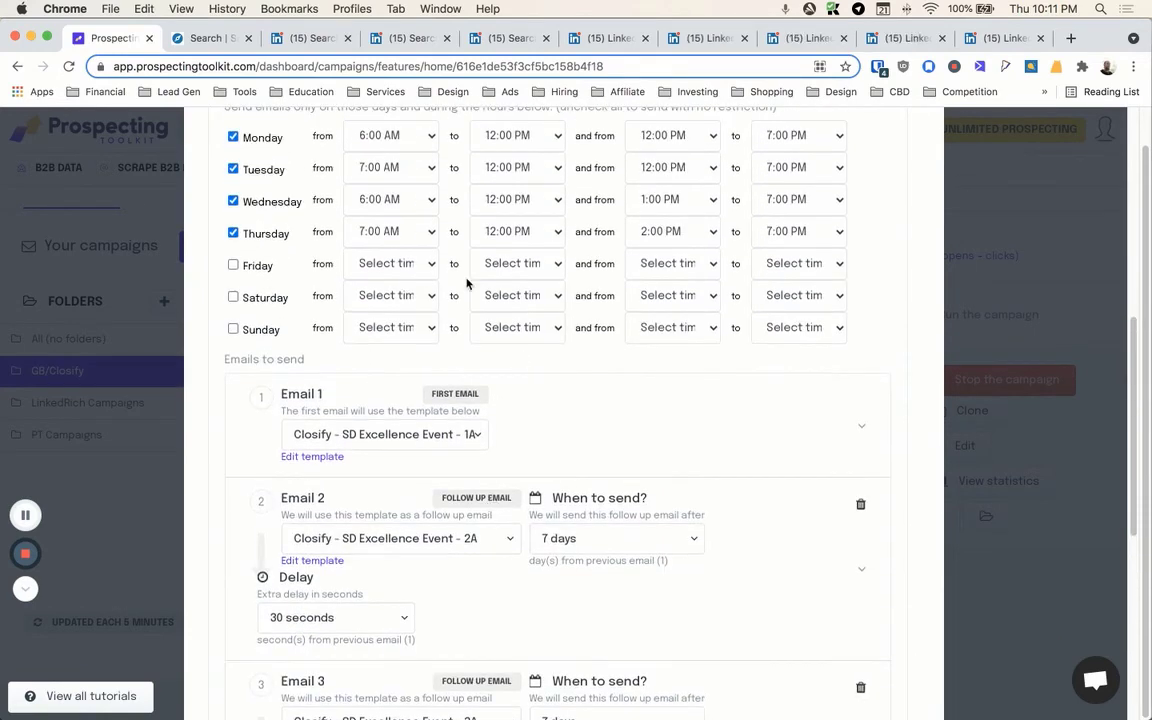
scroll(465, 290, "down", 11)
scroll(449, 485, "up", 14)
scroll(496, 288, "up", 5)
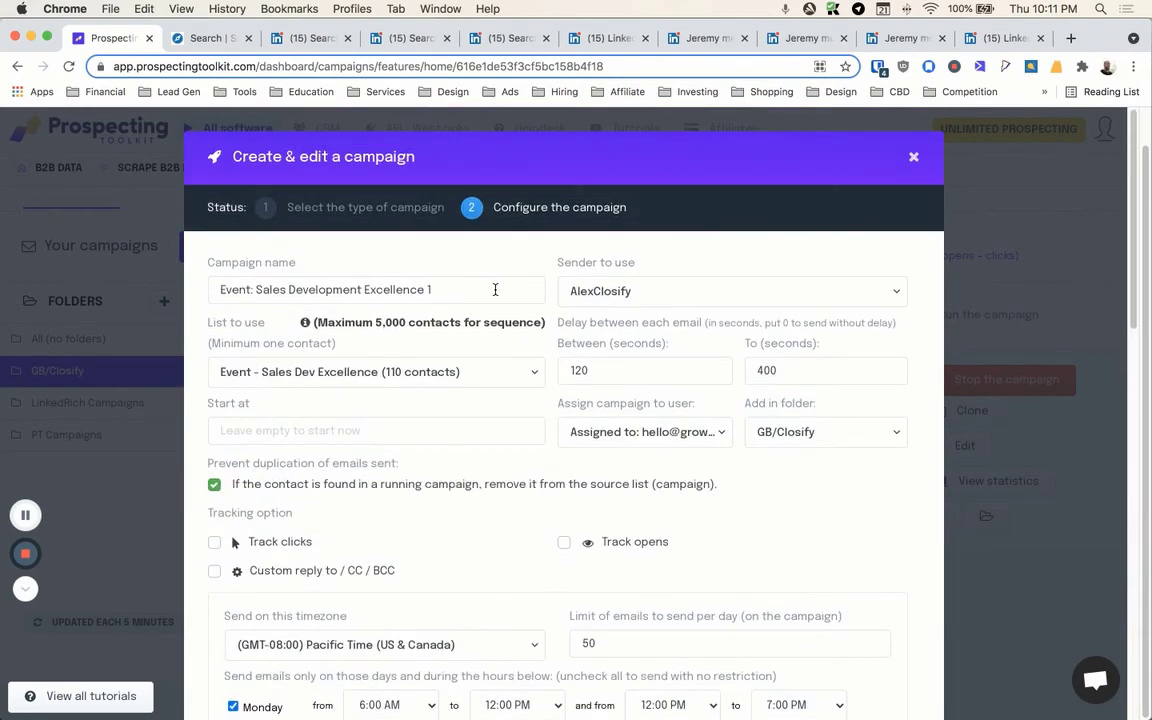
scroll(496, 288, "down", 2)
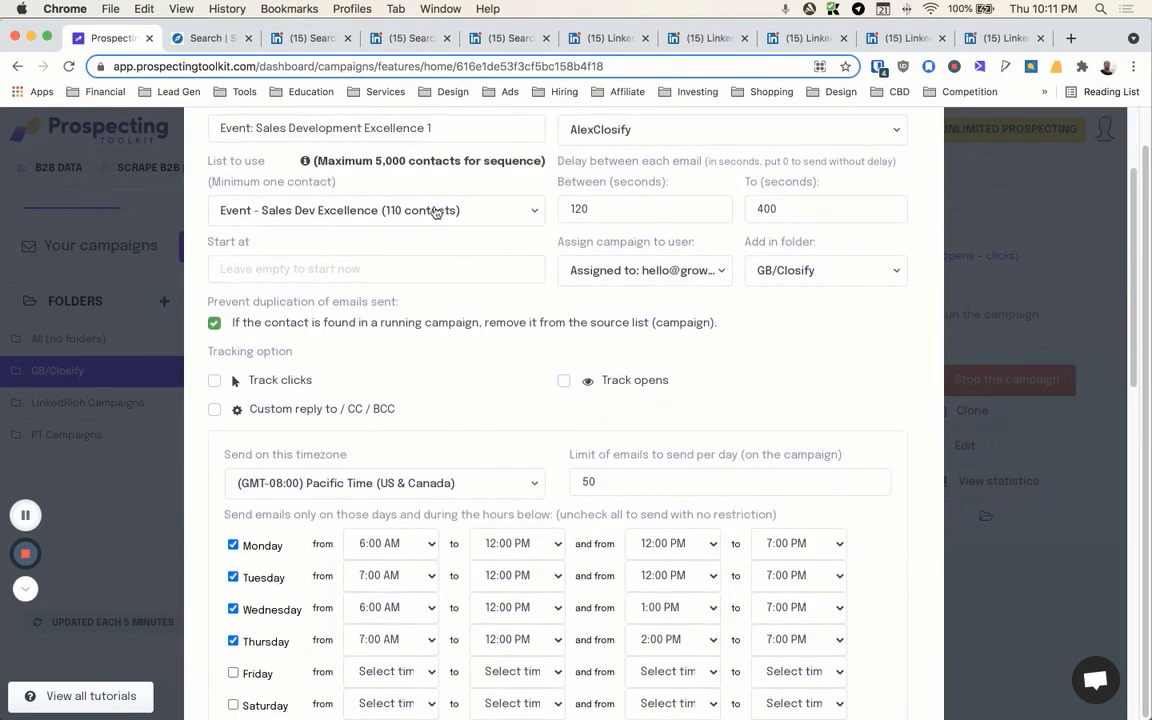
scroll(480, 259, "down", 2)
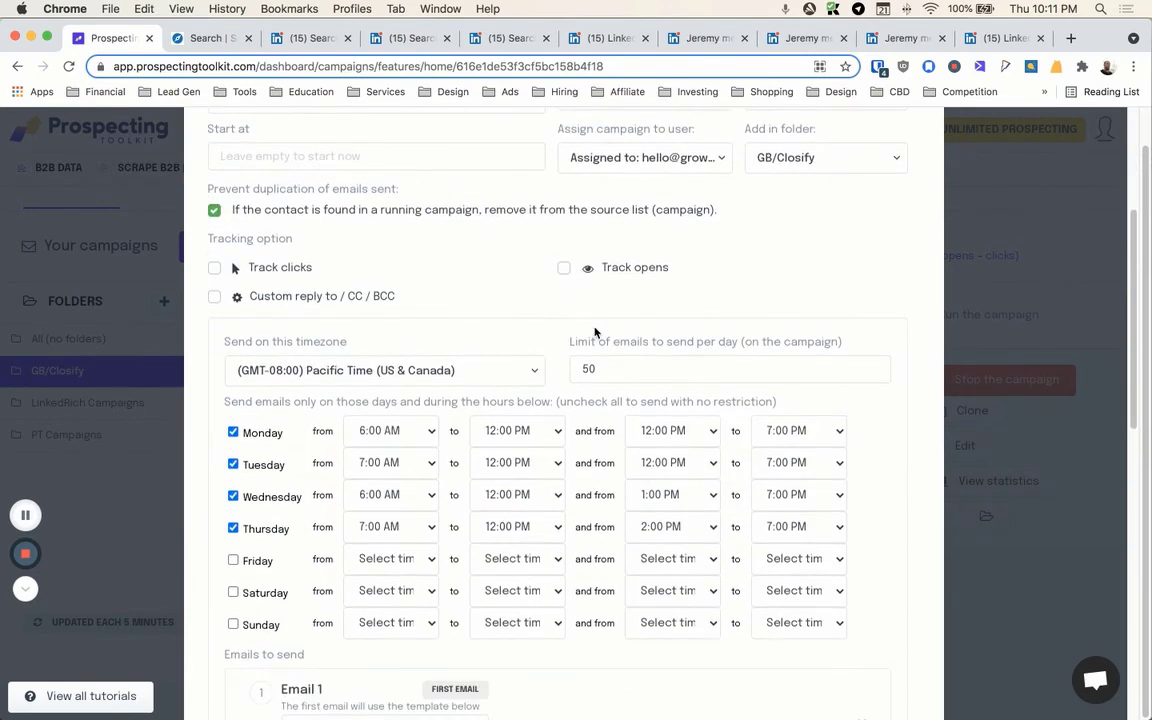
scroll(594, 332, "down", 4)
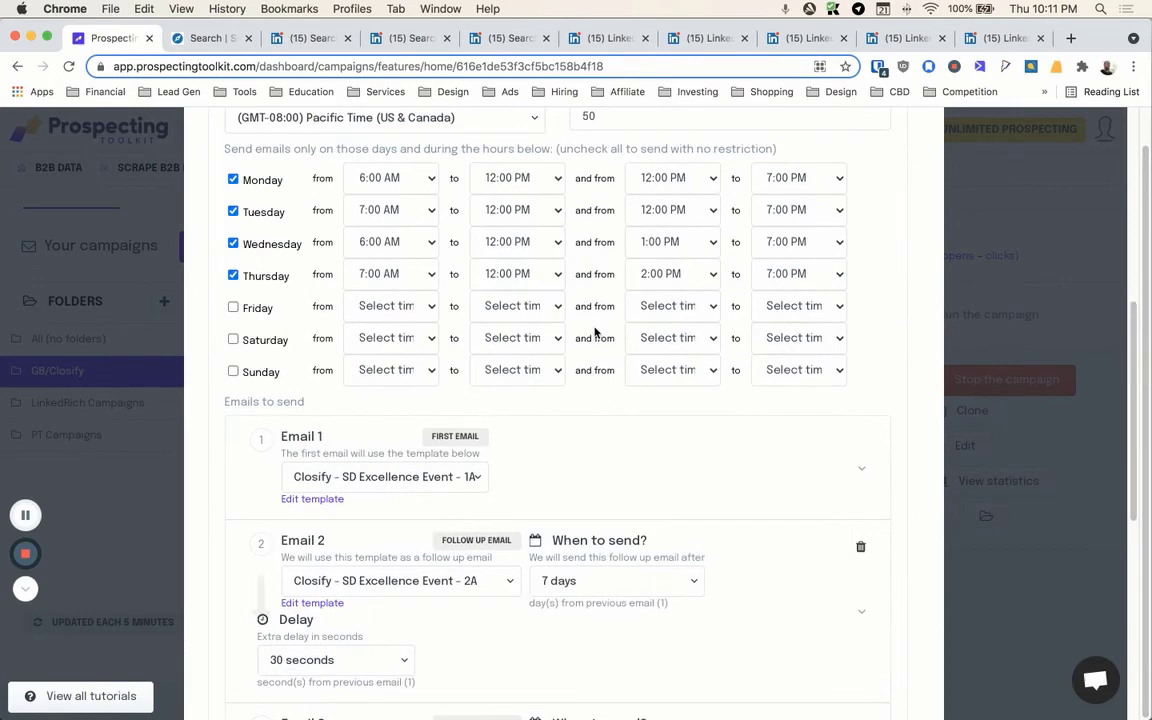
scroll(594, 332, "down", 8)
scroll(482, 512, "up", 10)
Step: Keep replied prospects on "Do not move the prospect" and update the campaign's configuration
scroll(482, 512, "down", 10)
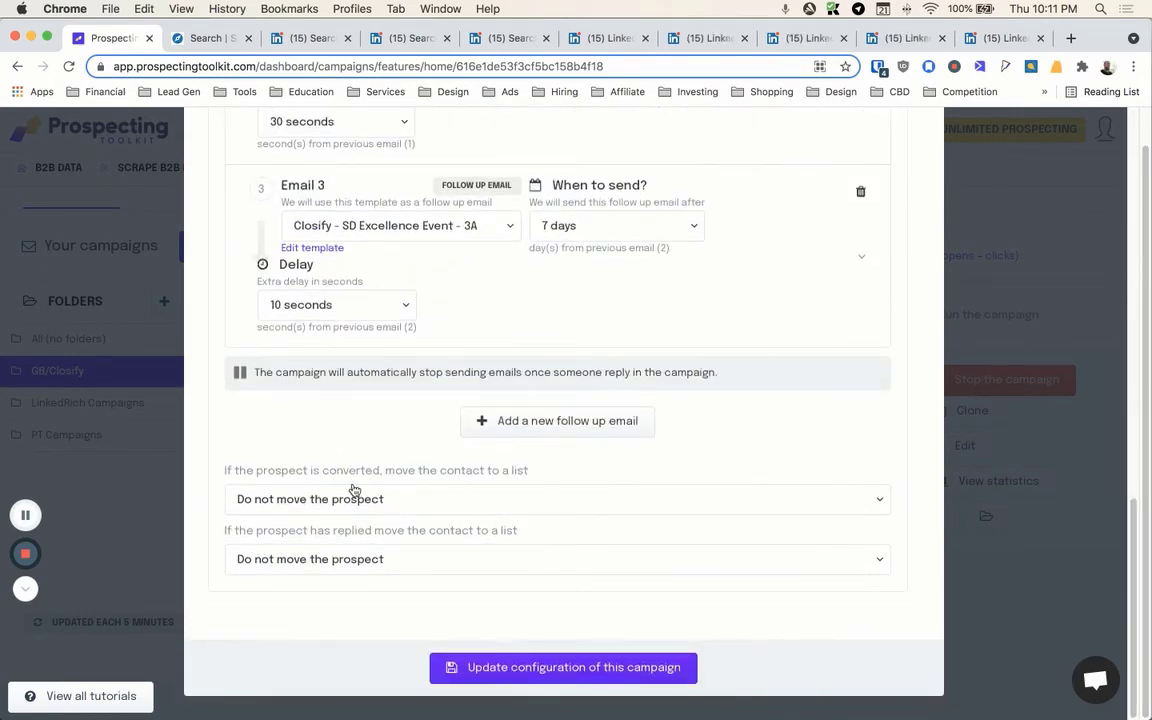
left_click(425, 566)
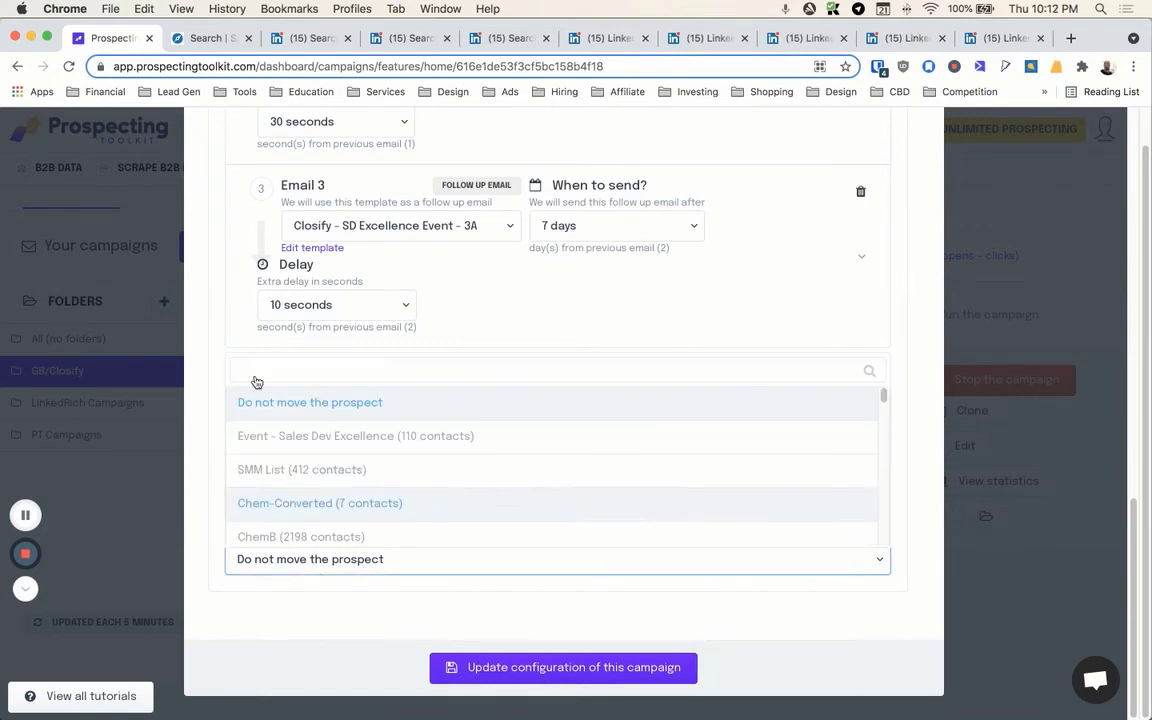
left_click(262, 622)
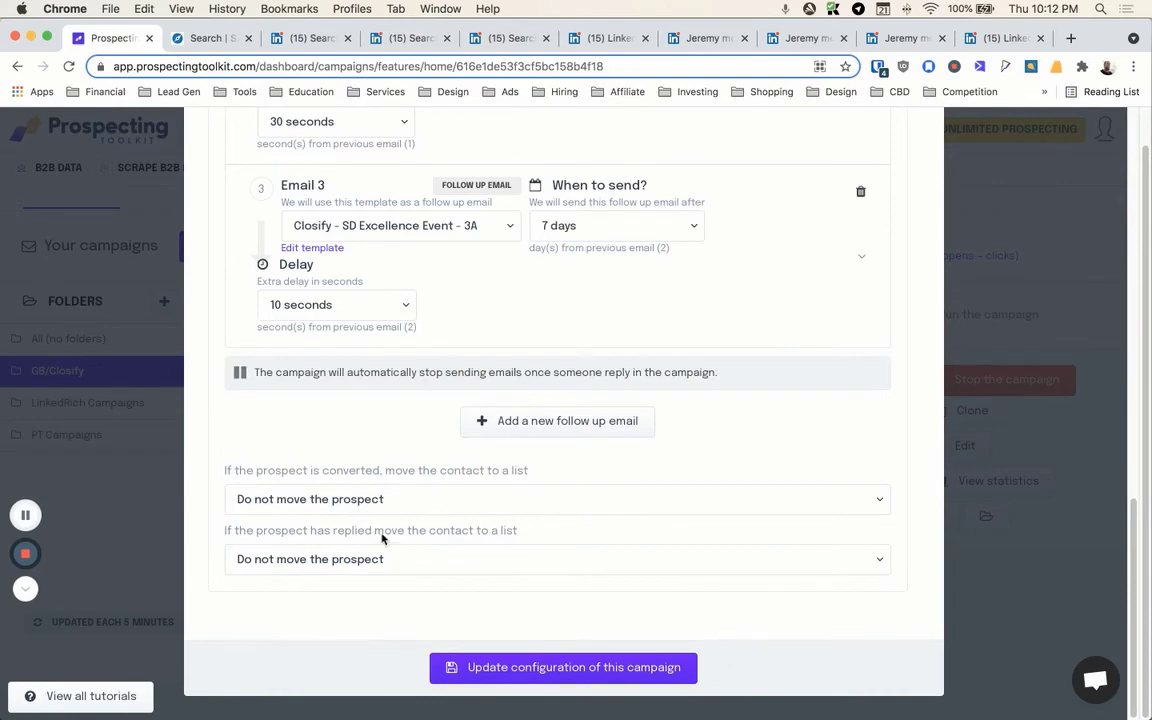
left_click(512, 668)
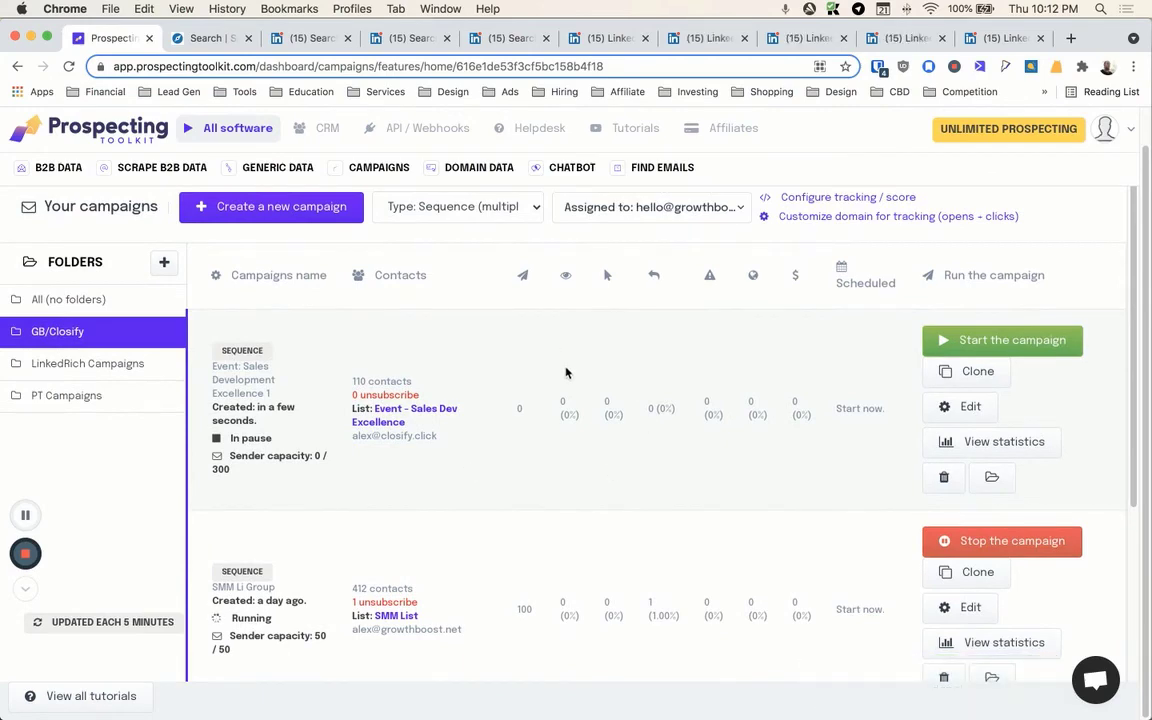
Step: Start the Event: Sales Development Excellence 1 campaign and confirm the launch
scroll(566, 373, "up", 1)
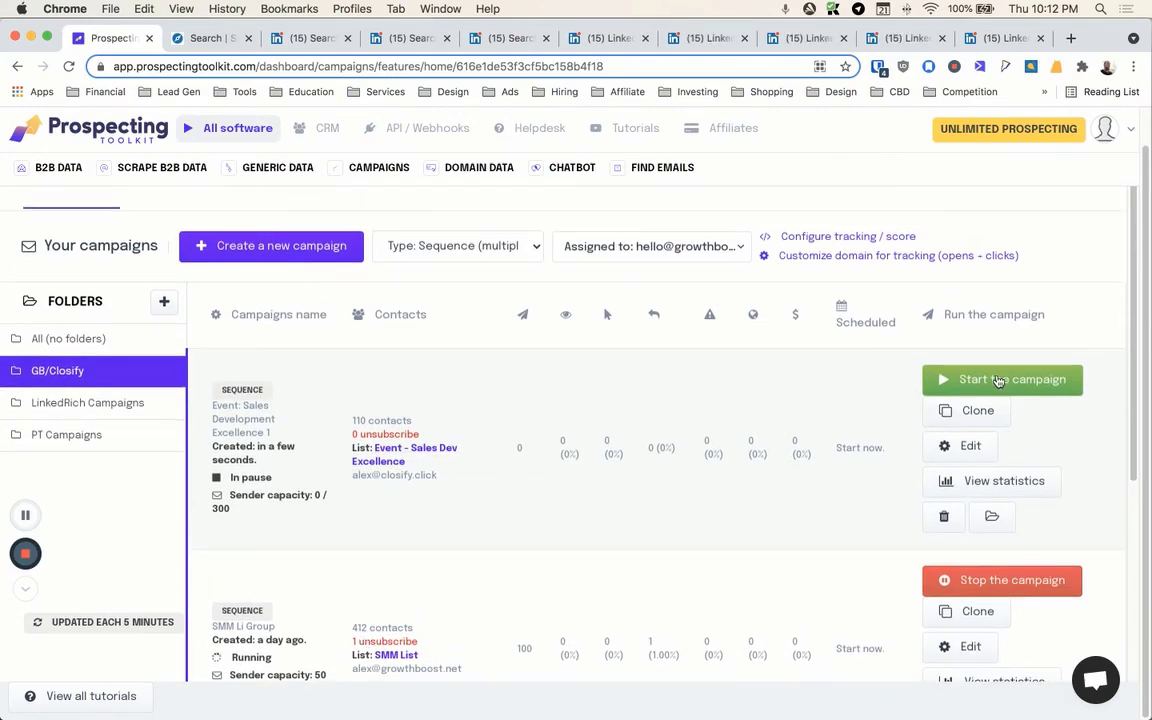
left_click(935, 379)
left_click(661, 466)
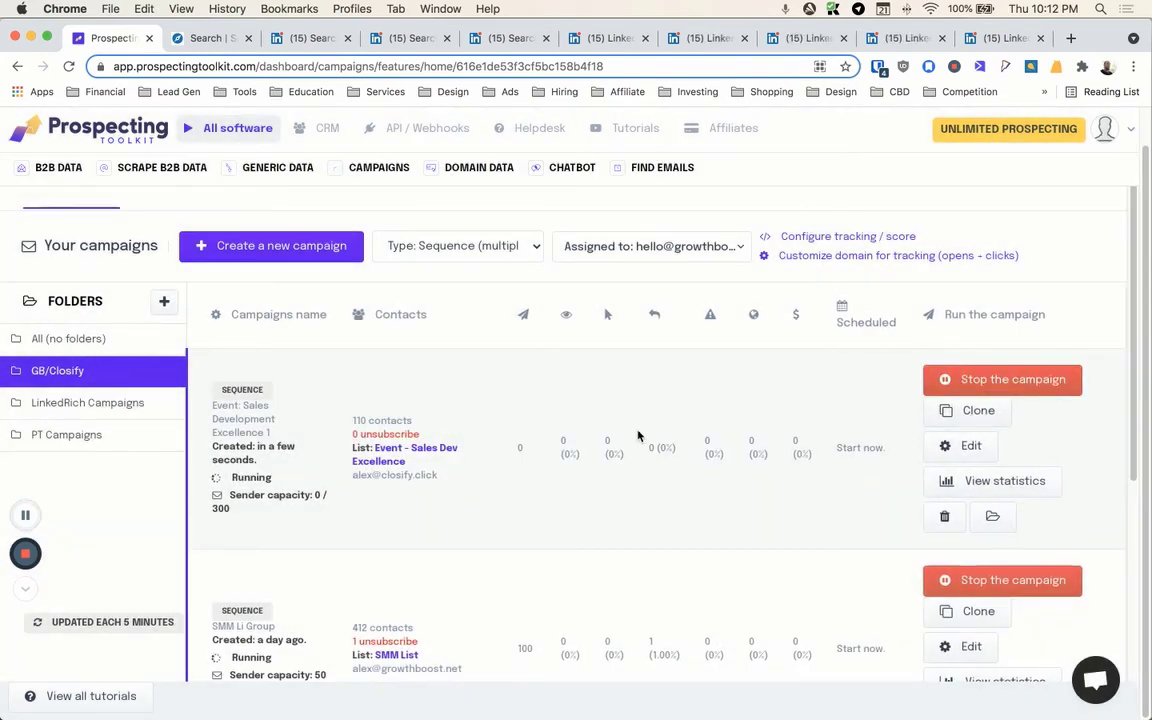
Step: Review the status, sender capacity and sending figures of the two campaigns in the GB/Closify folder
scroll(638, 435, "down", 2)
scroll(550, 548, "down", 1)
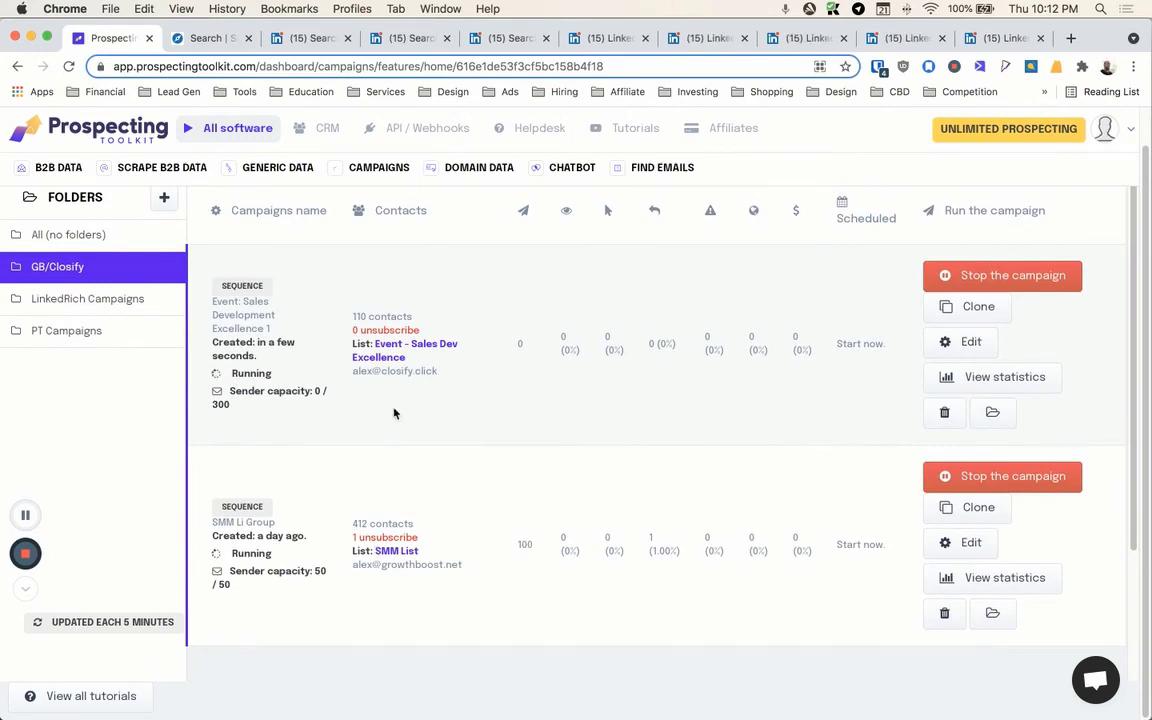
scroll(420, 341, "up", 2)
scroll(420, 341, "up", 1)
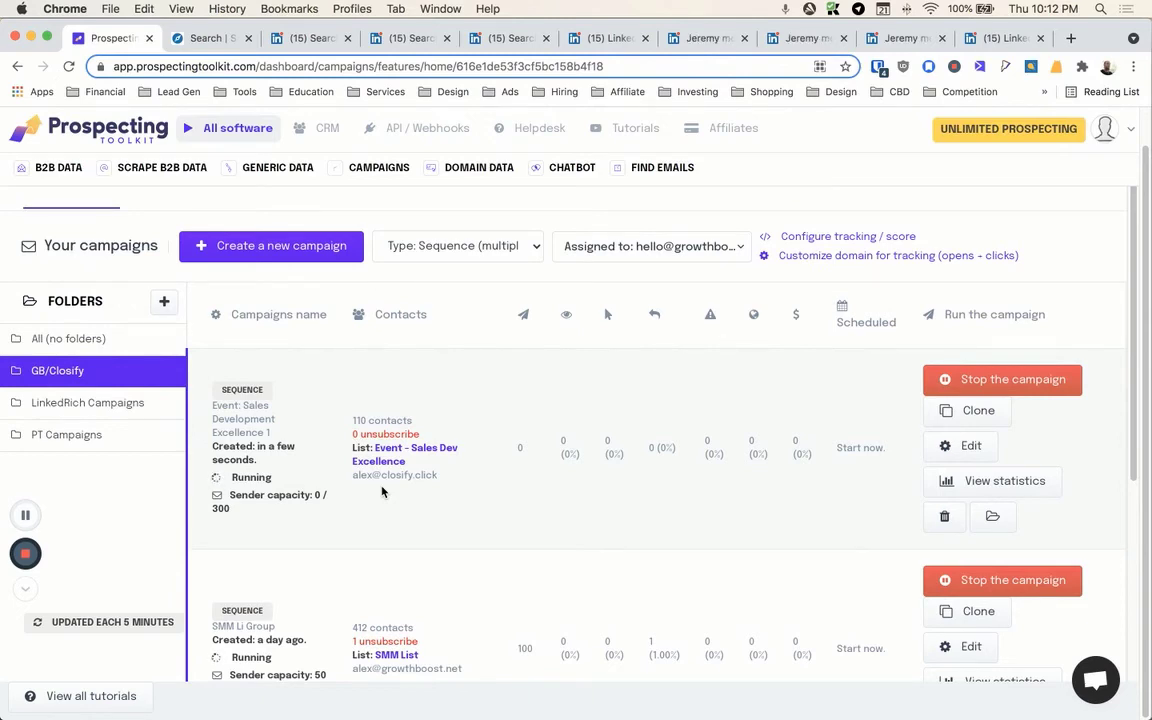
scroll(309, 487, "down", 4)
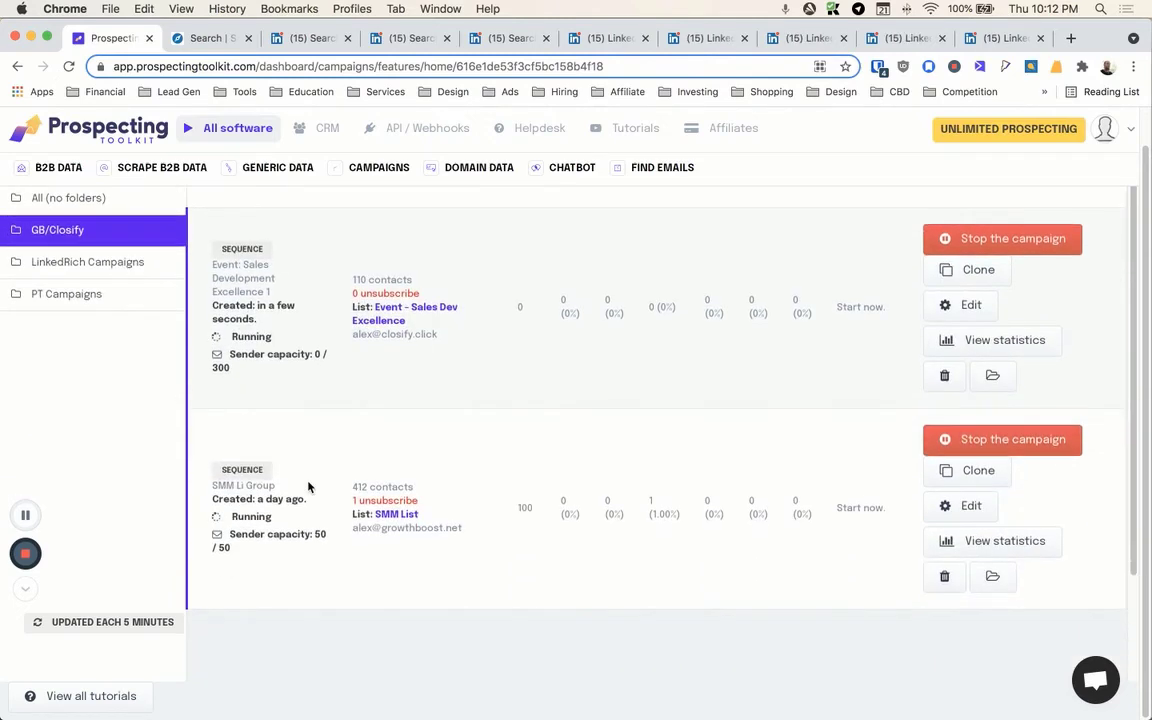
scroll(308, 487, "up", 4)
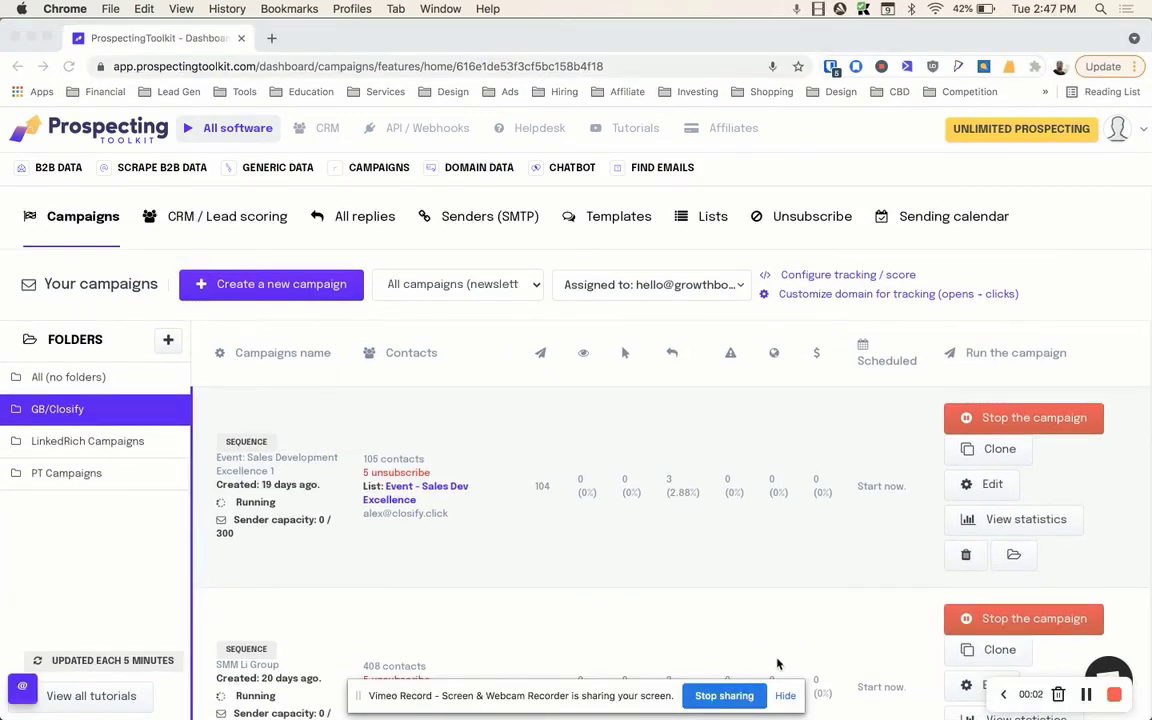
left_click(785, 695)
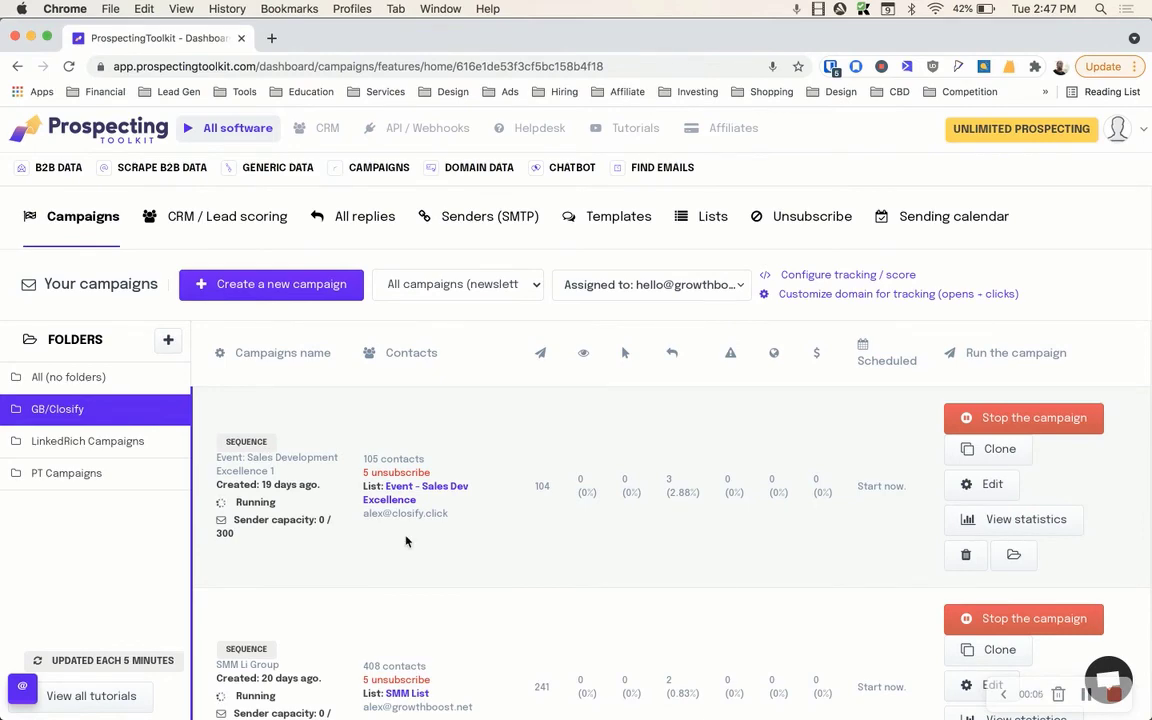
Step: Switch to the Finder Desktop window and preview the screenshot Screen_Shot_2021-11-09_at_2_34_55_PM.png of the "Re: Commission closers" reply
mouse_move(345, 537)
key("ctrl+Up")
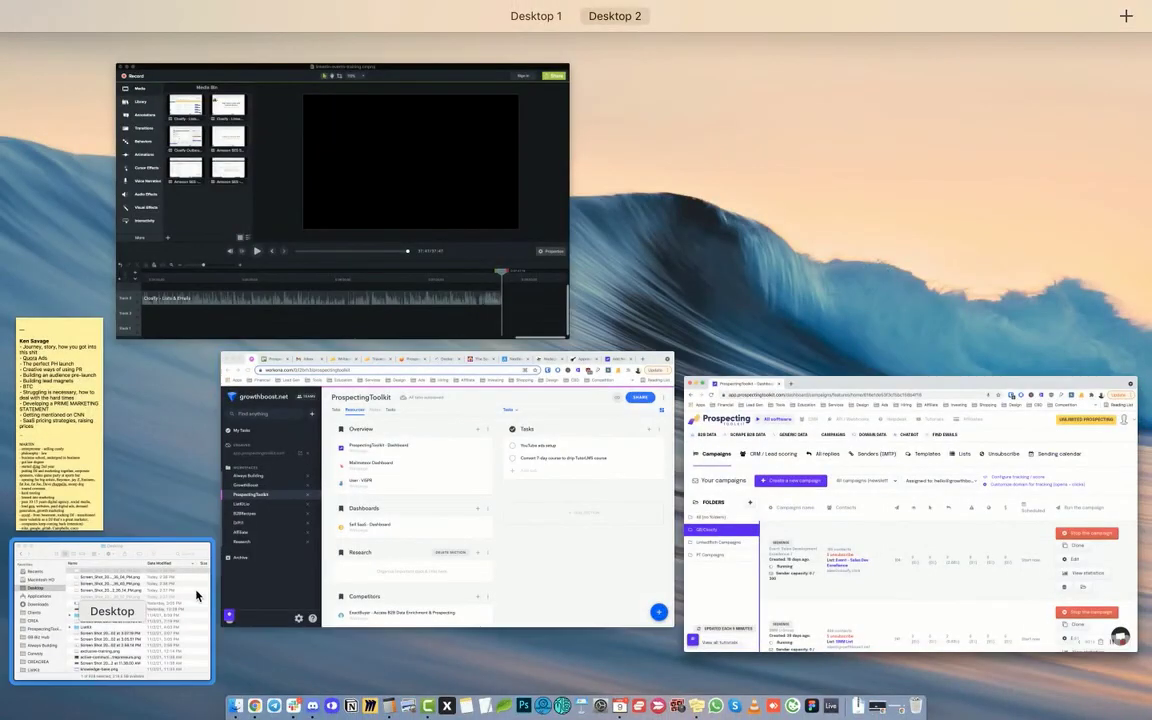
left_click(150, 590)
key("space")
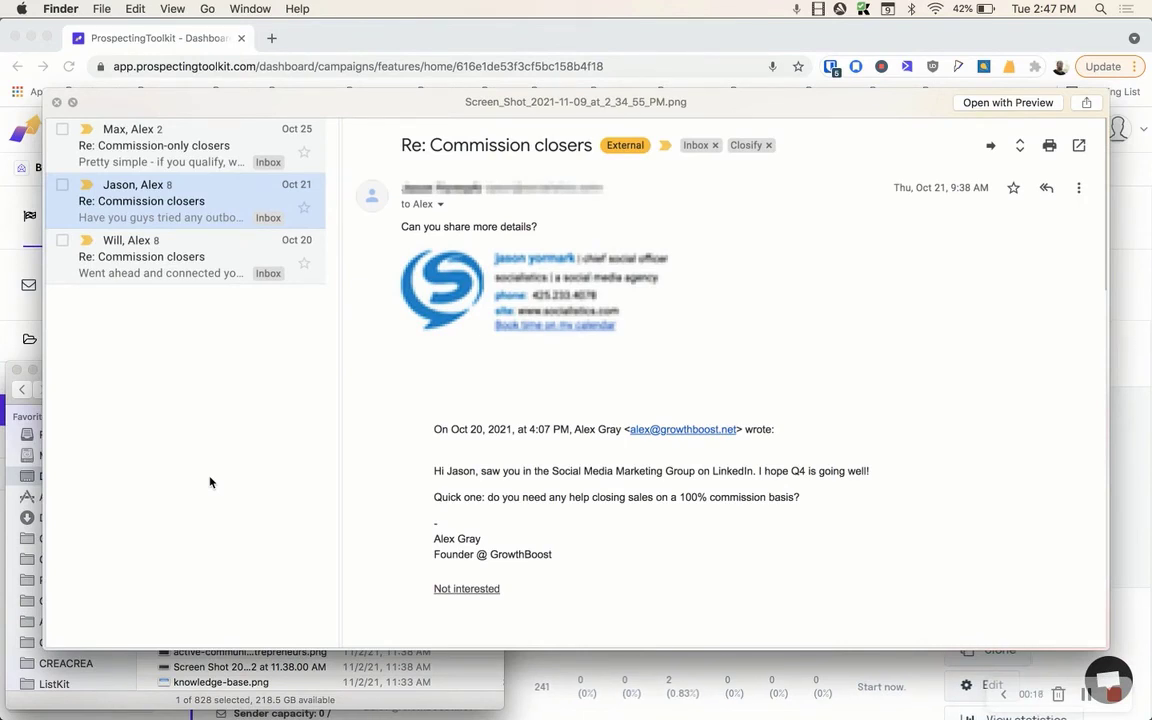
Step: Page through the previewed screenshots to read the "Re: Commission closers" conversation and the start of "Re: Commission-only closers"
key("Up")
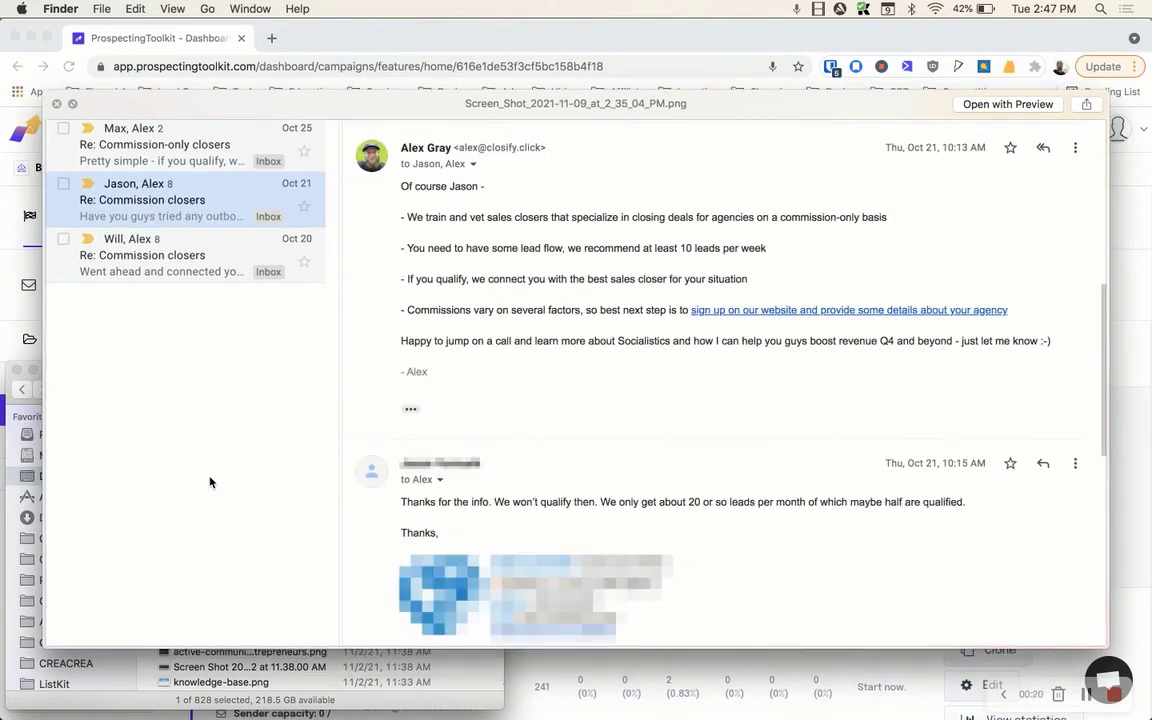
key("Down")
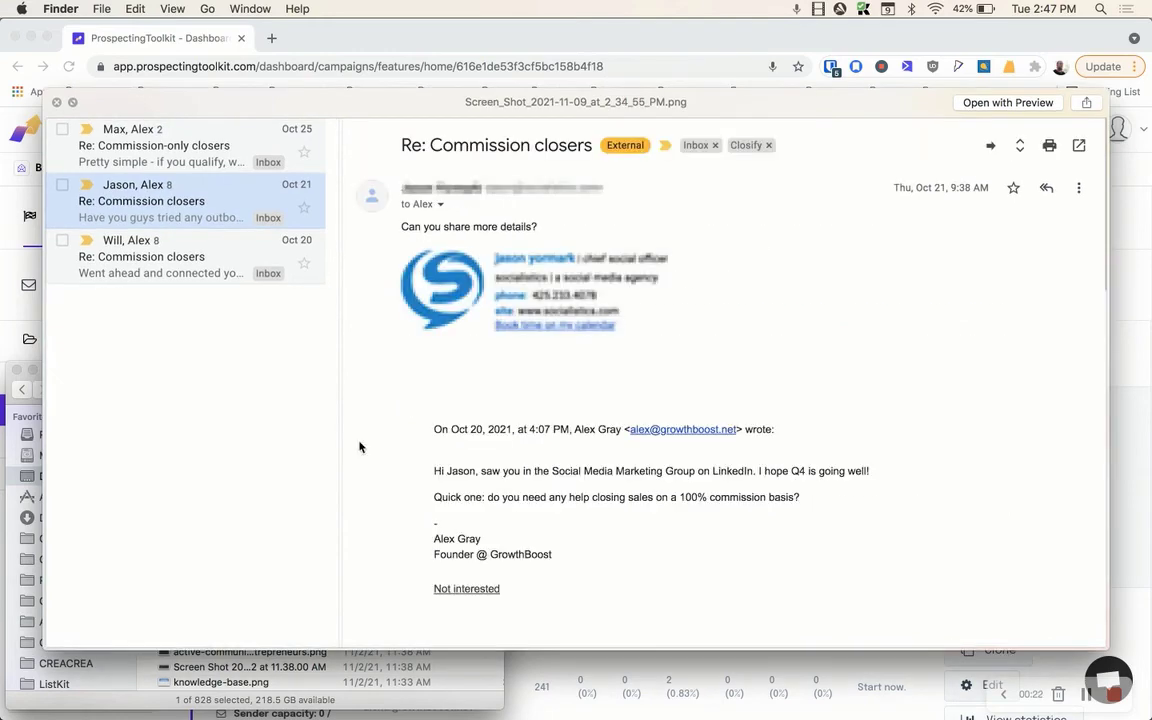
key("Up")
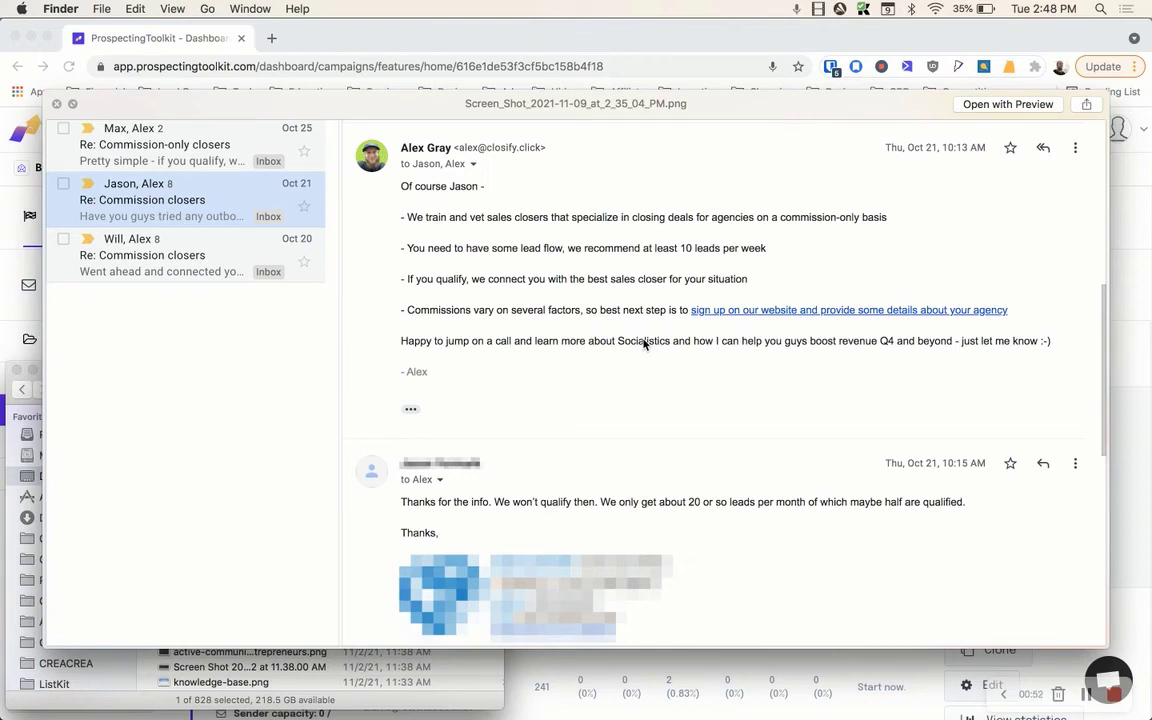
key("Down")
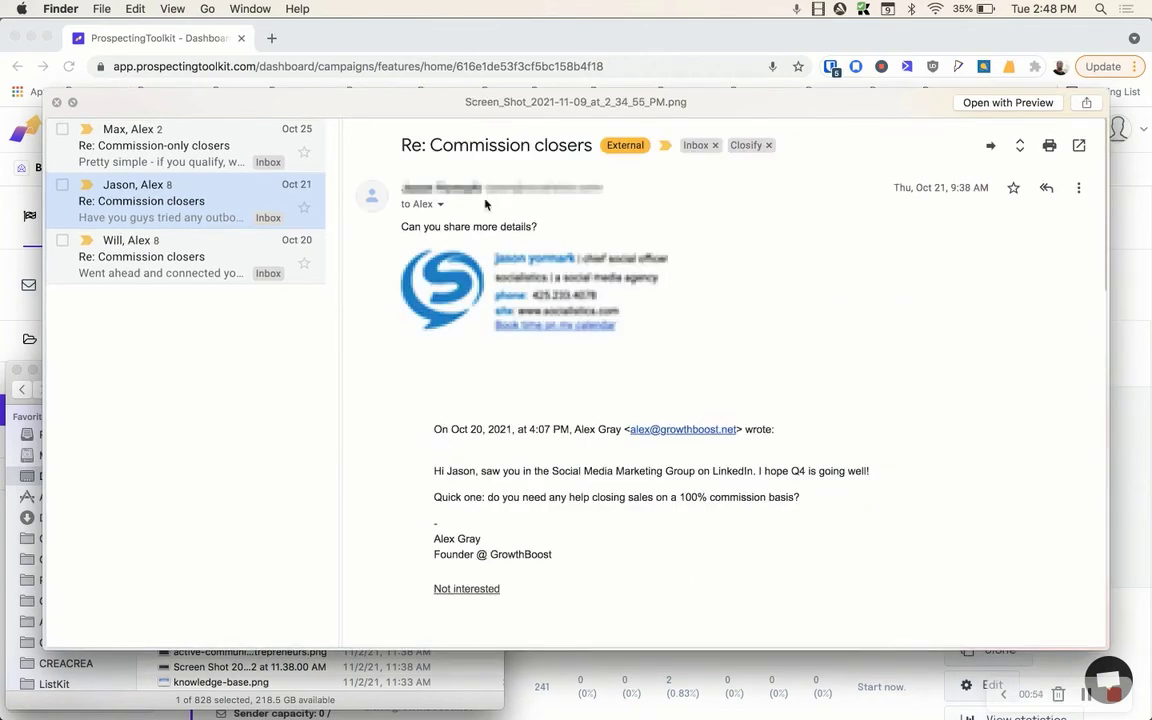
key("Up")
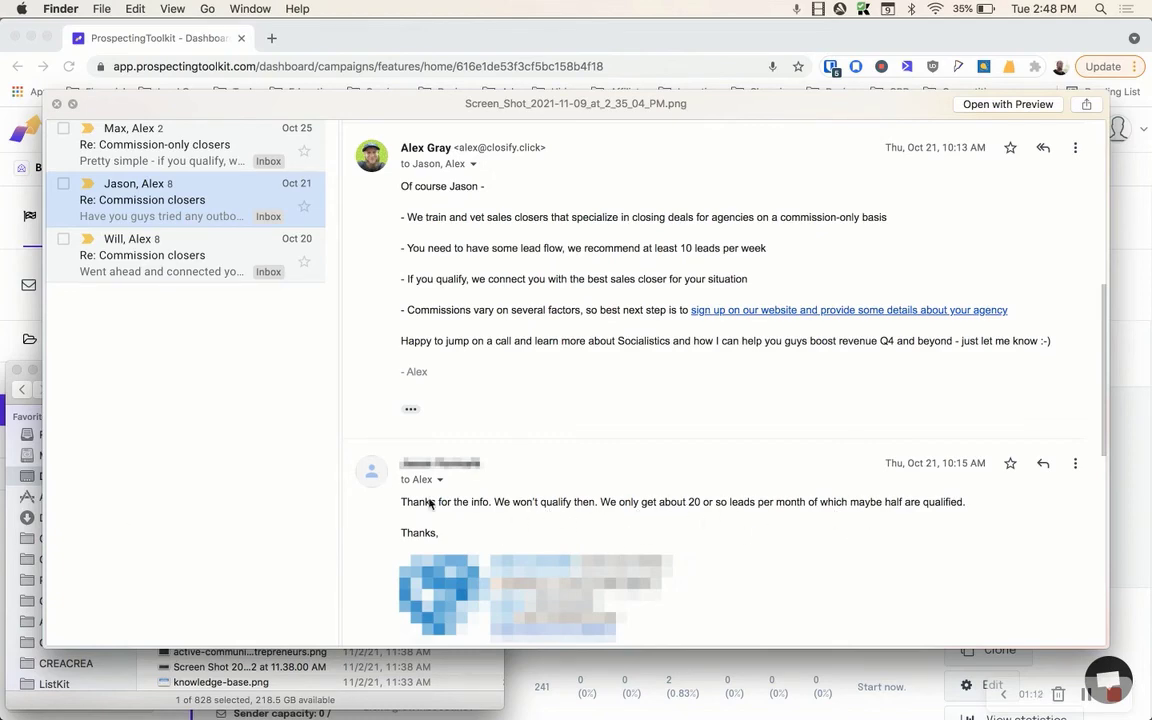
key("Down")
key("Down")
key("Down")
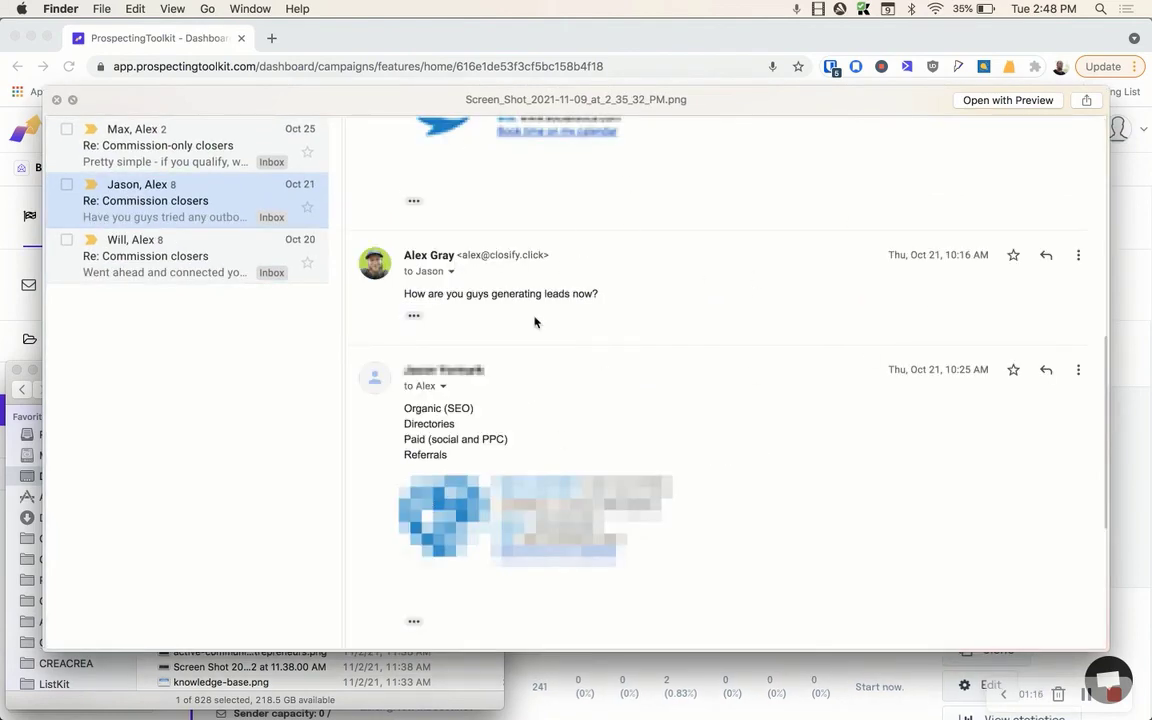
key("Down")
key("Down")
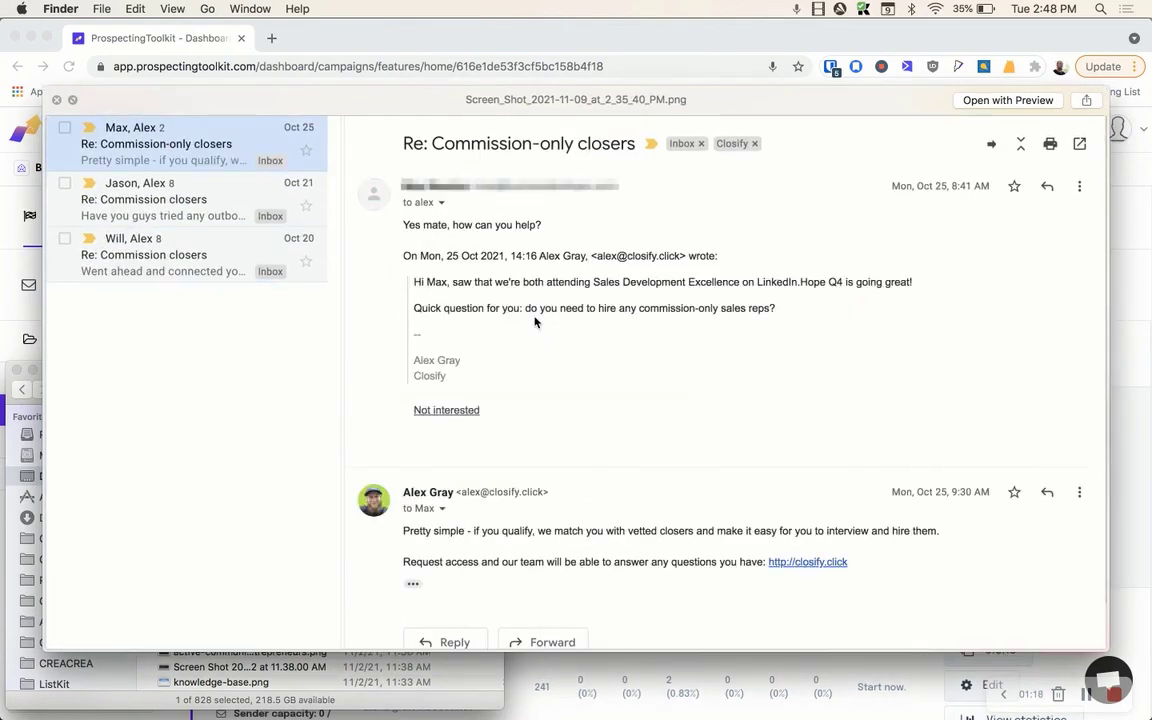